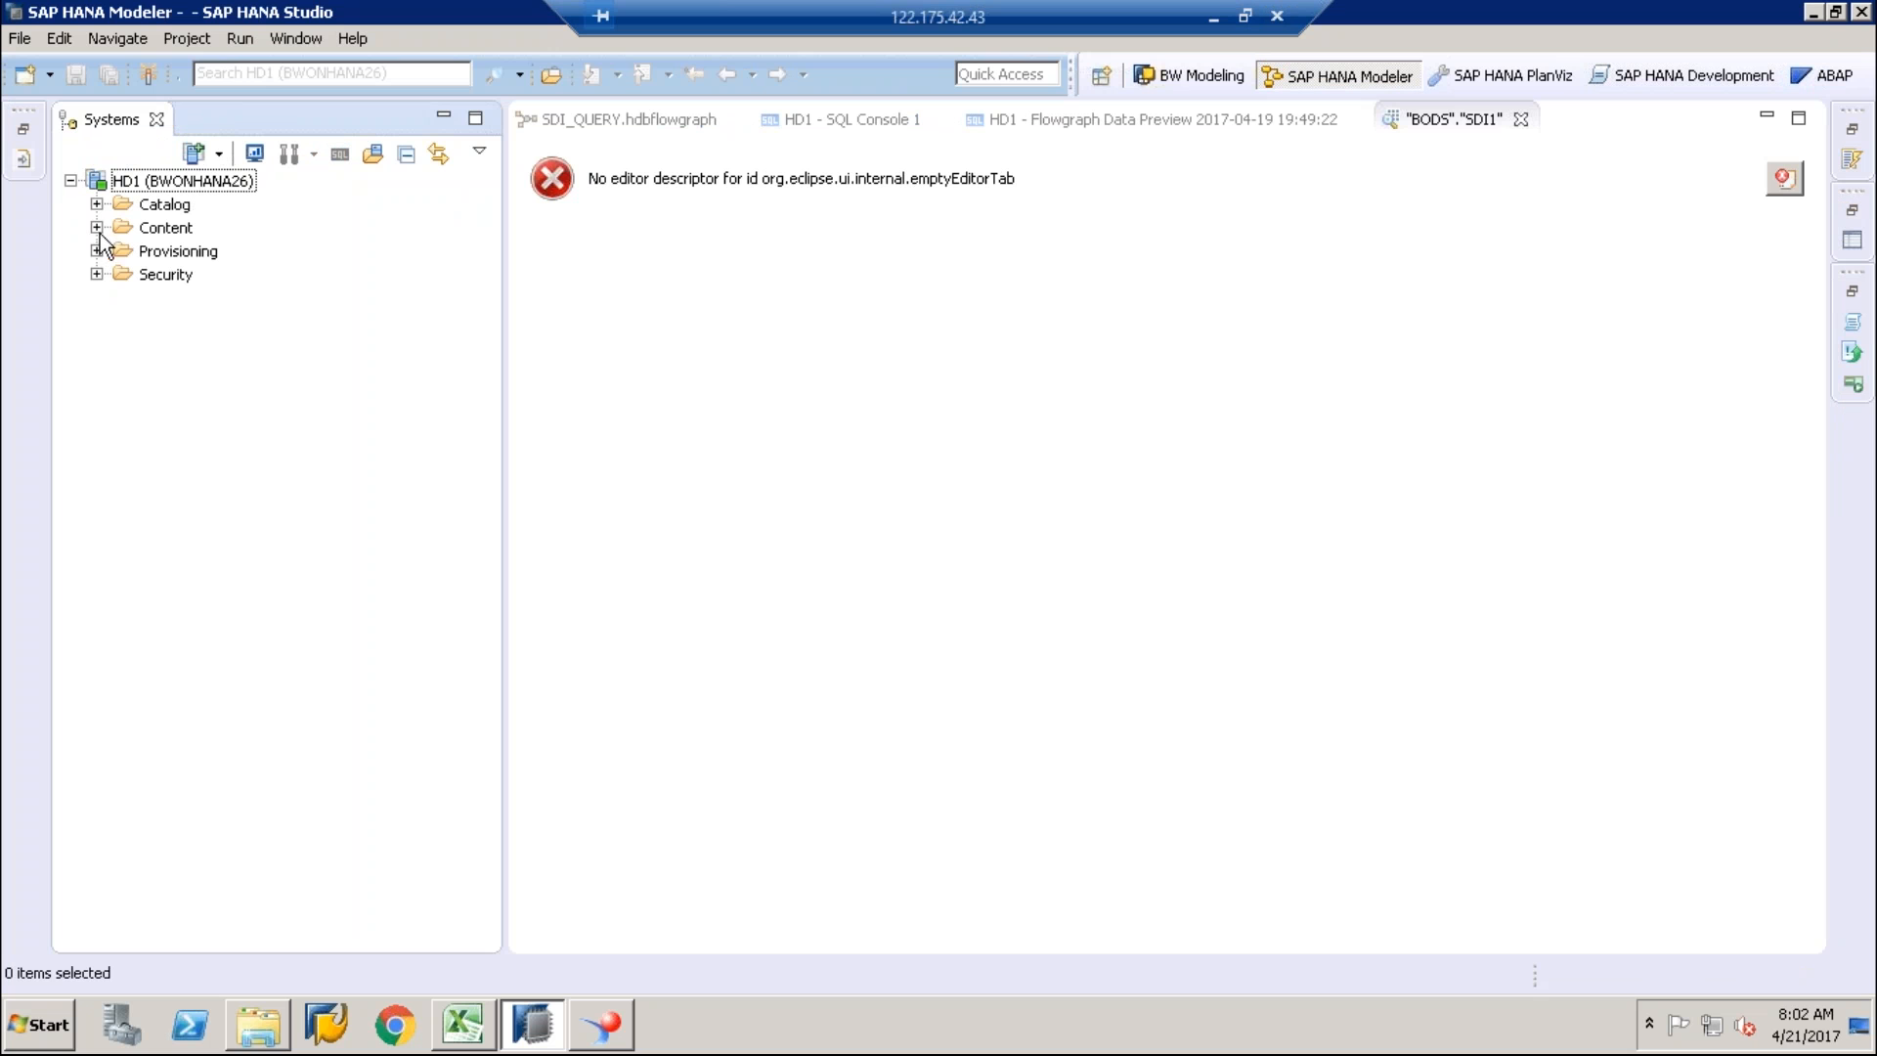
Step: Open the ZCV_SJ_SALES calculation view from the EFASHION package under ARANI and view its hierarchies
click(97, 227)
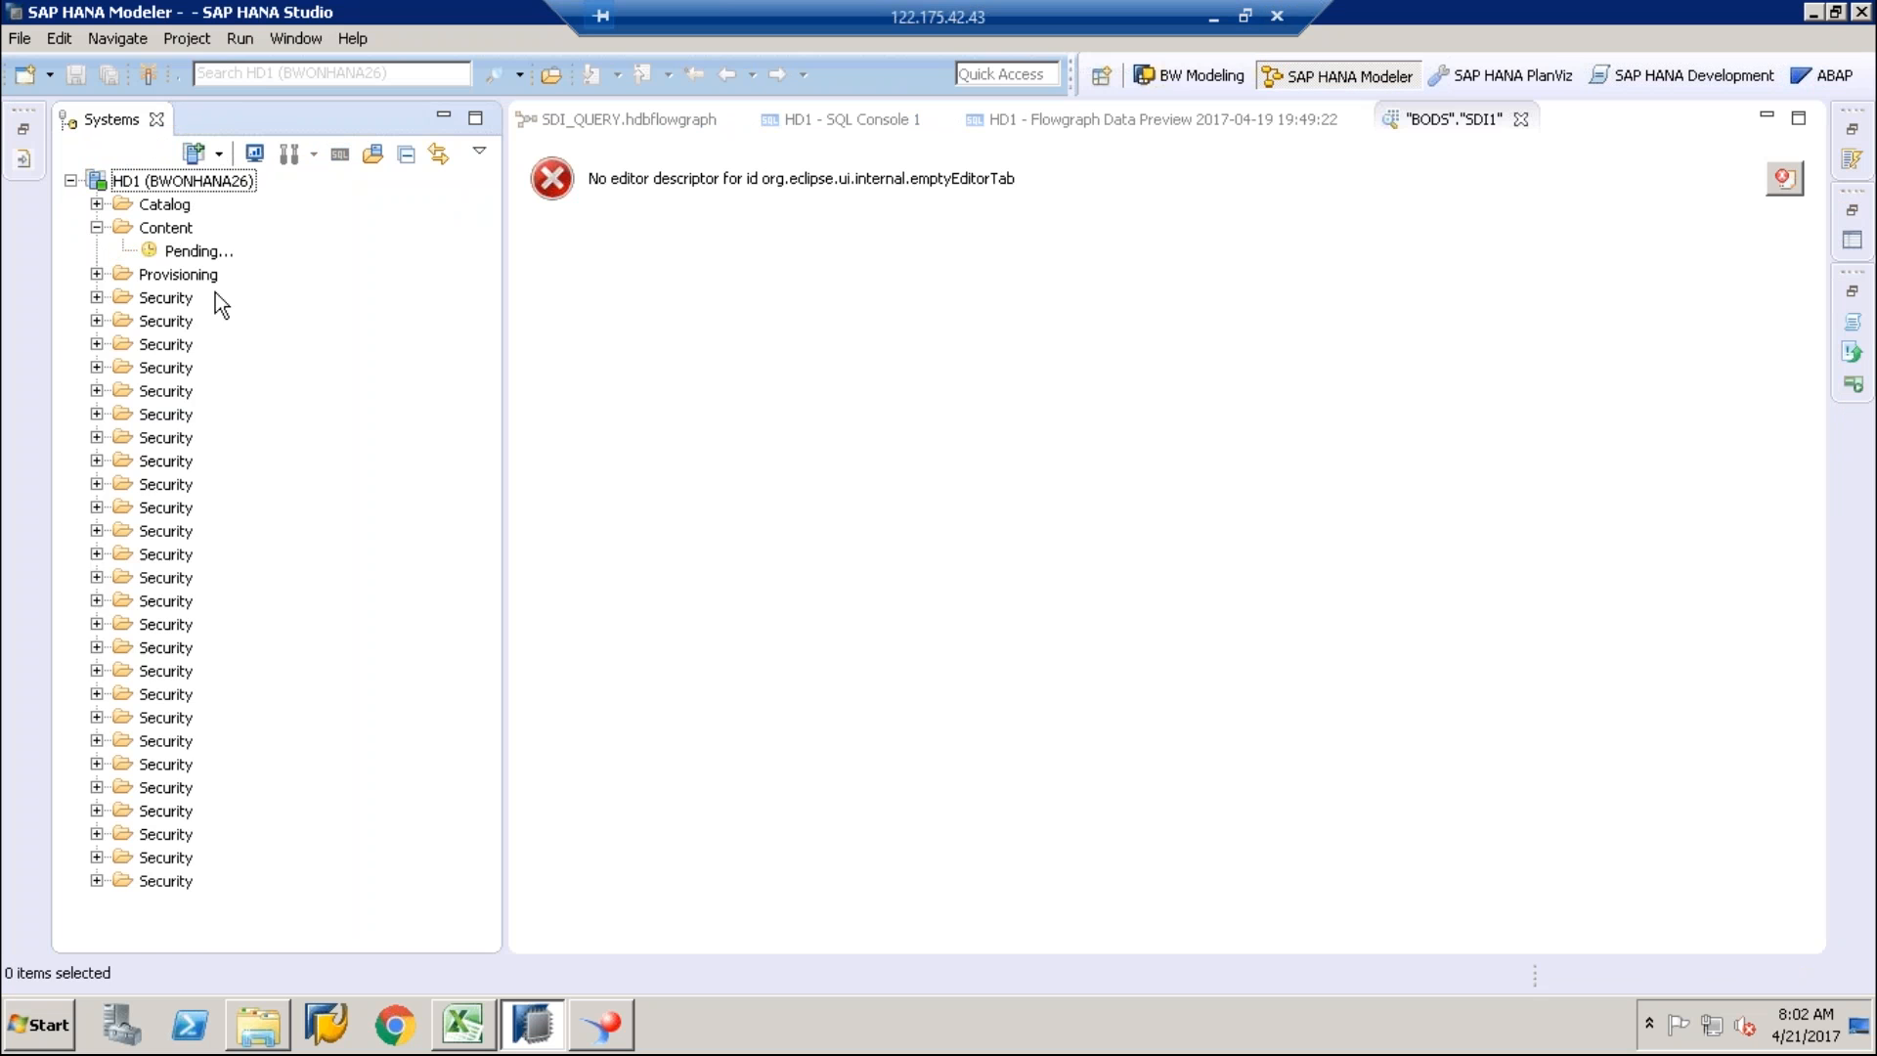
click(124, 321)
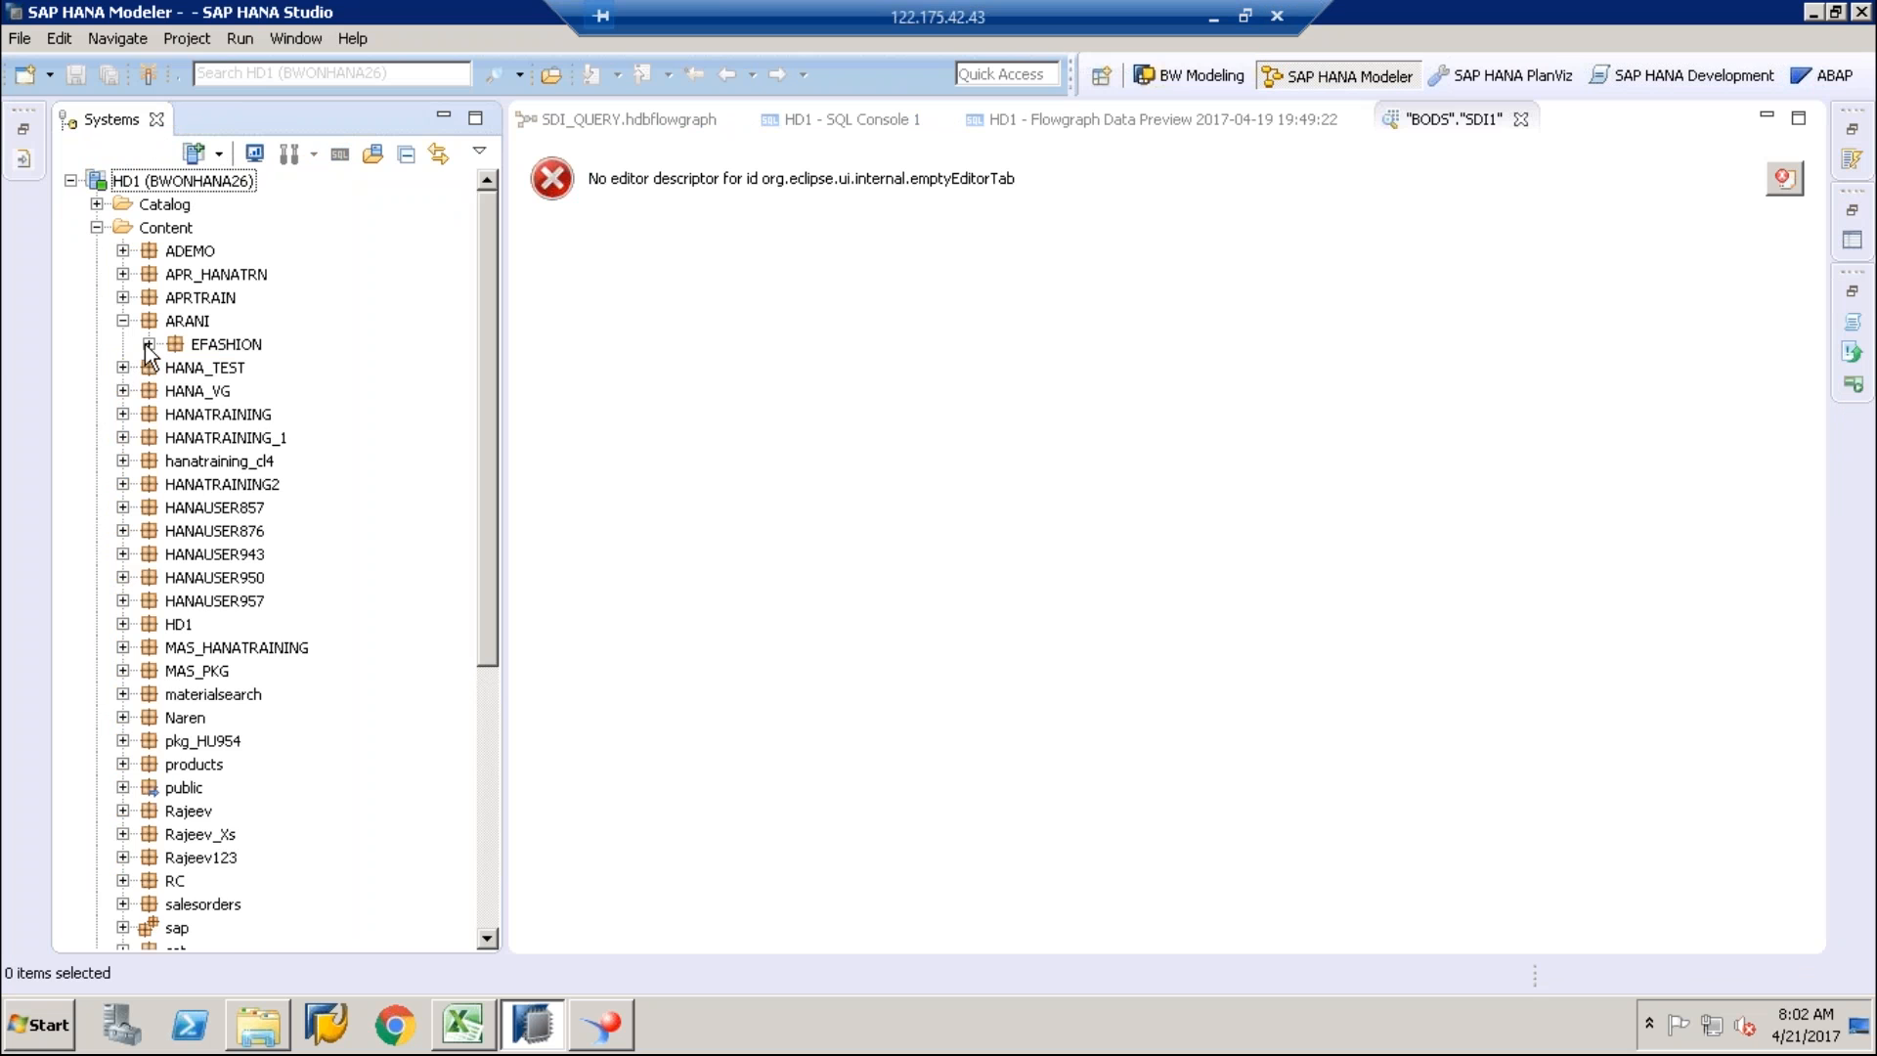
click(148, 344)
click(175, 367)
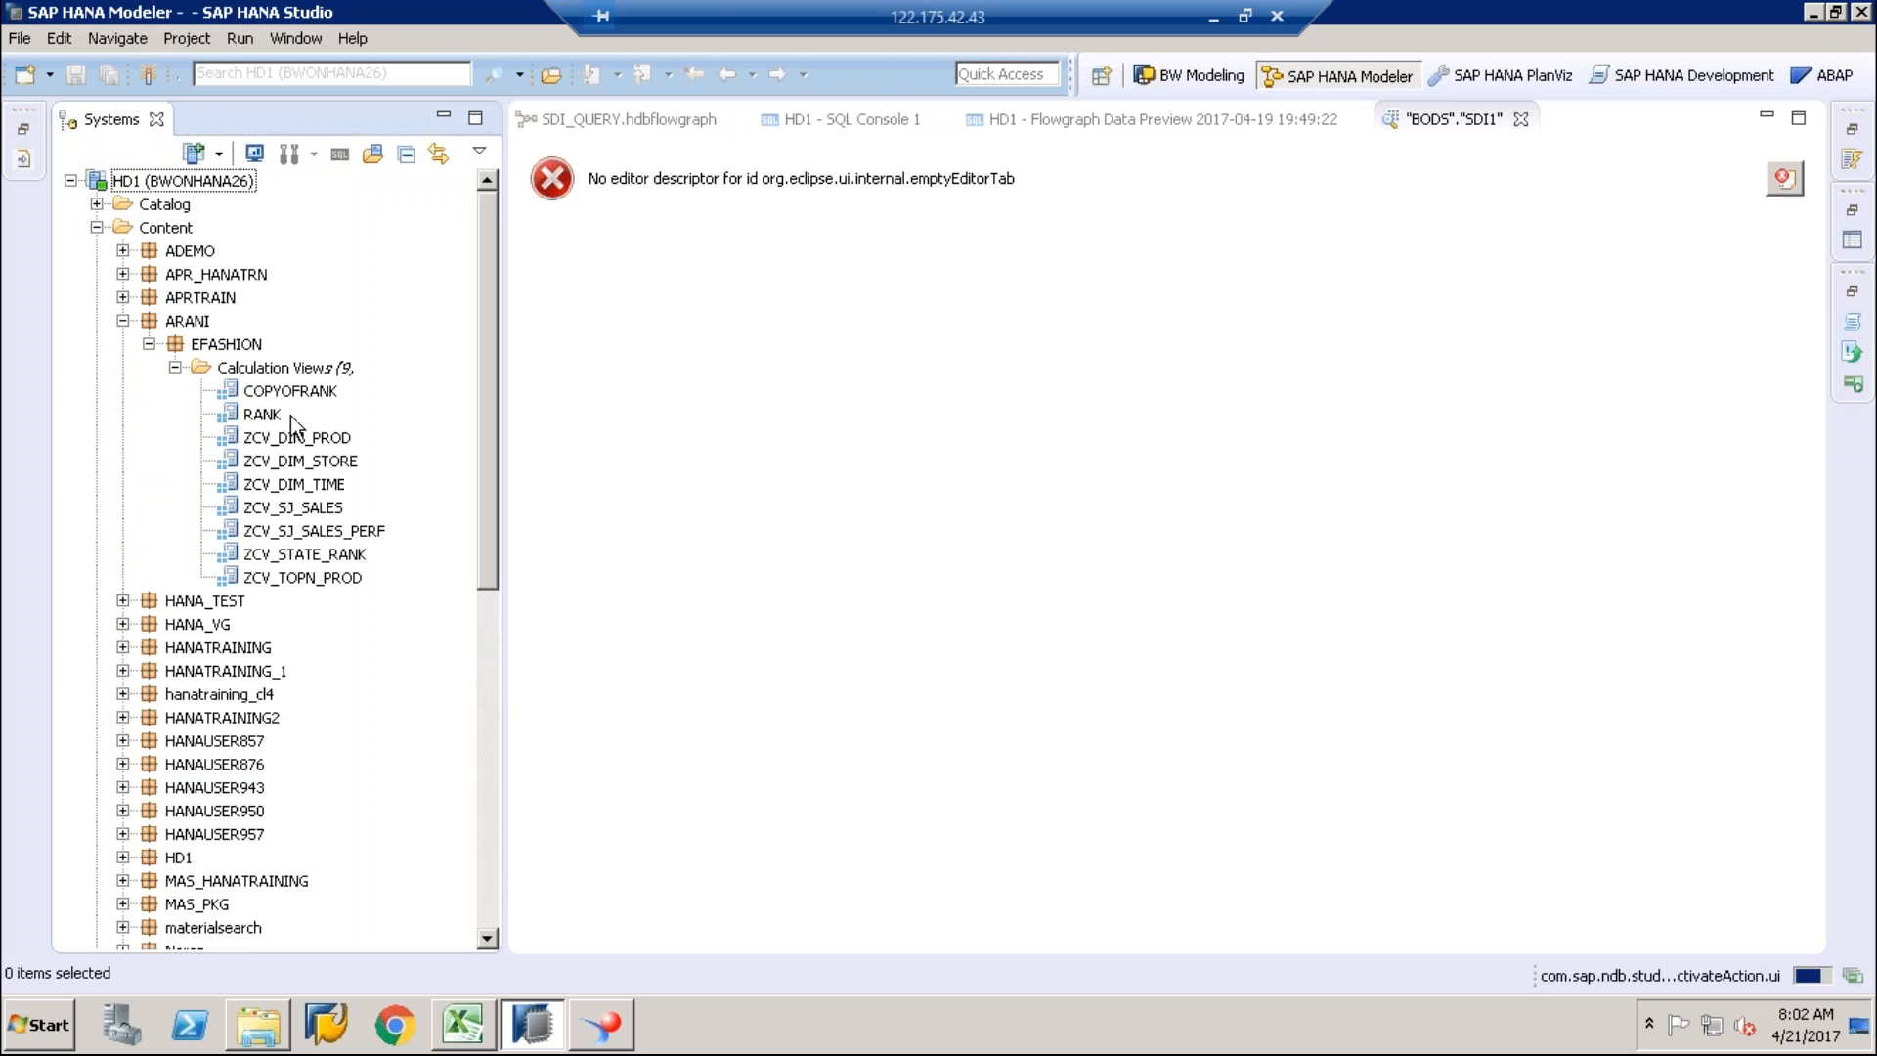
click(307, 513)
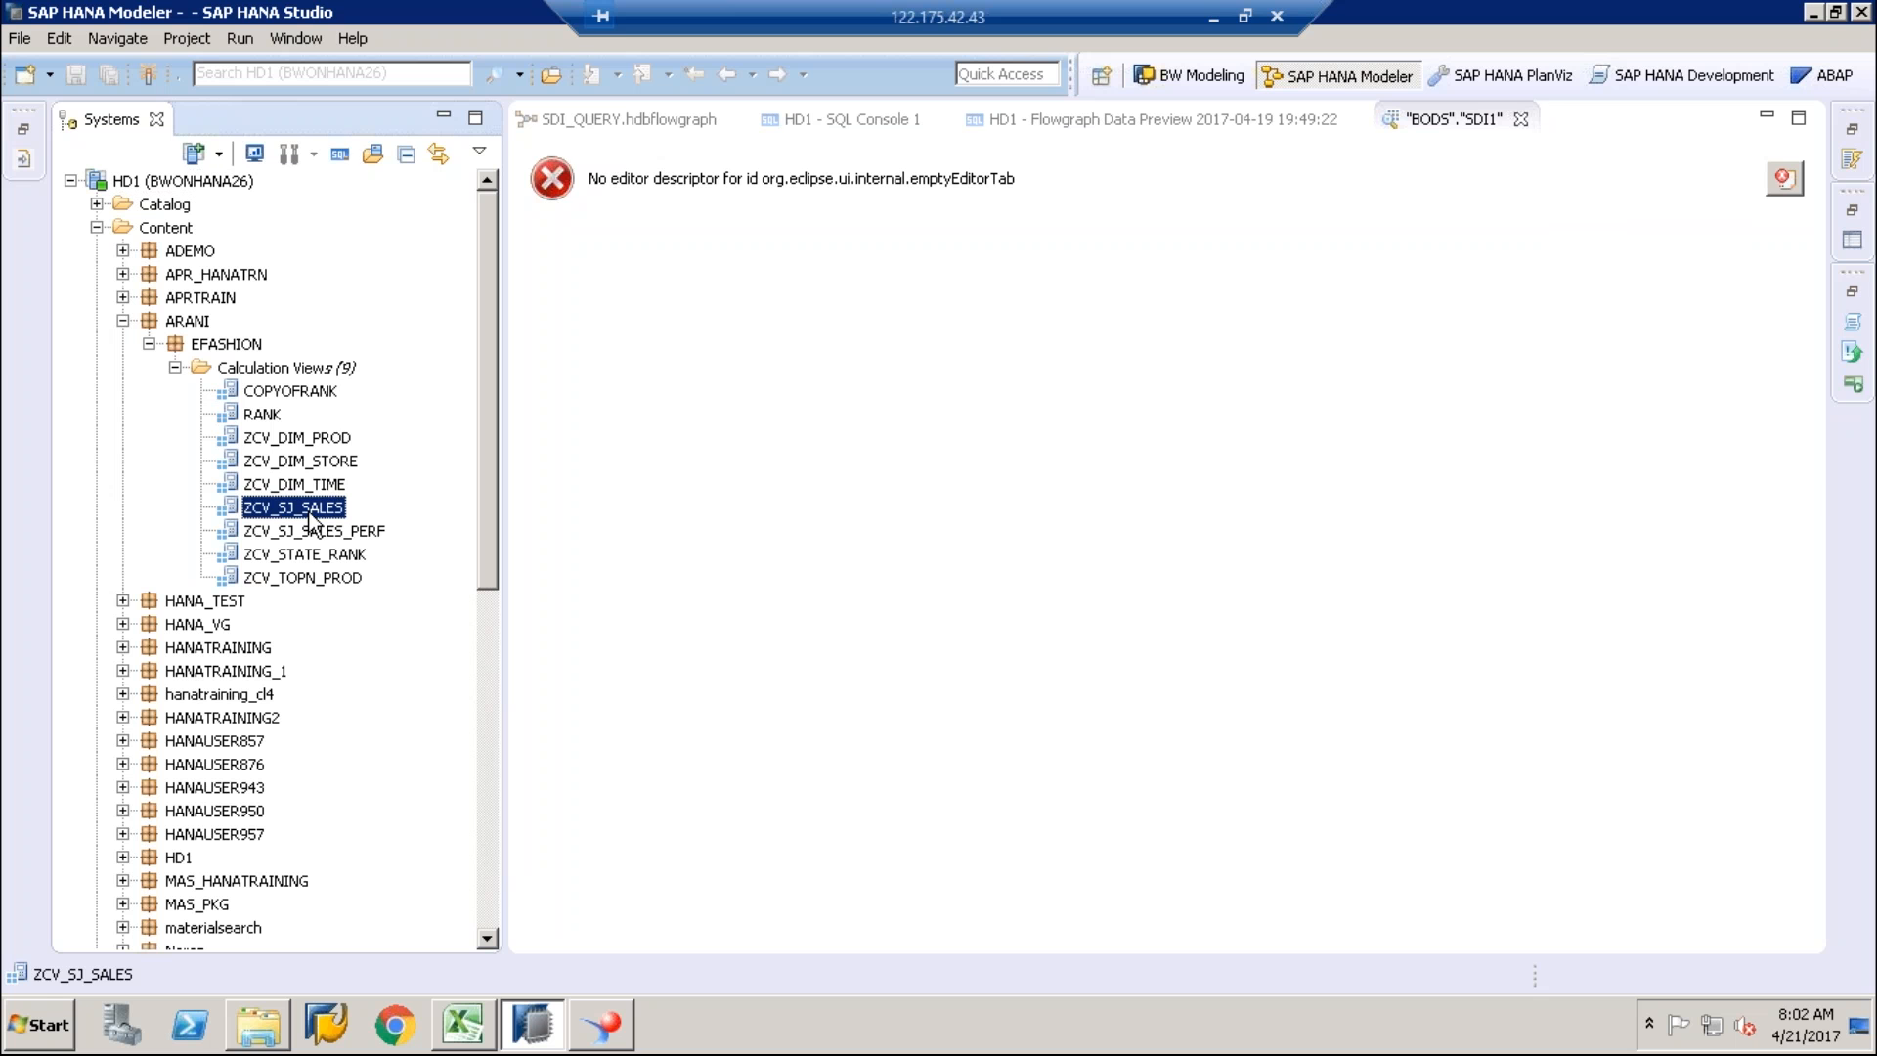
right_click(313, 518)
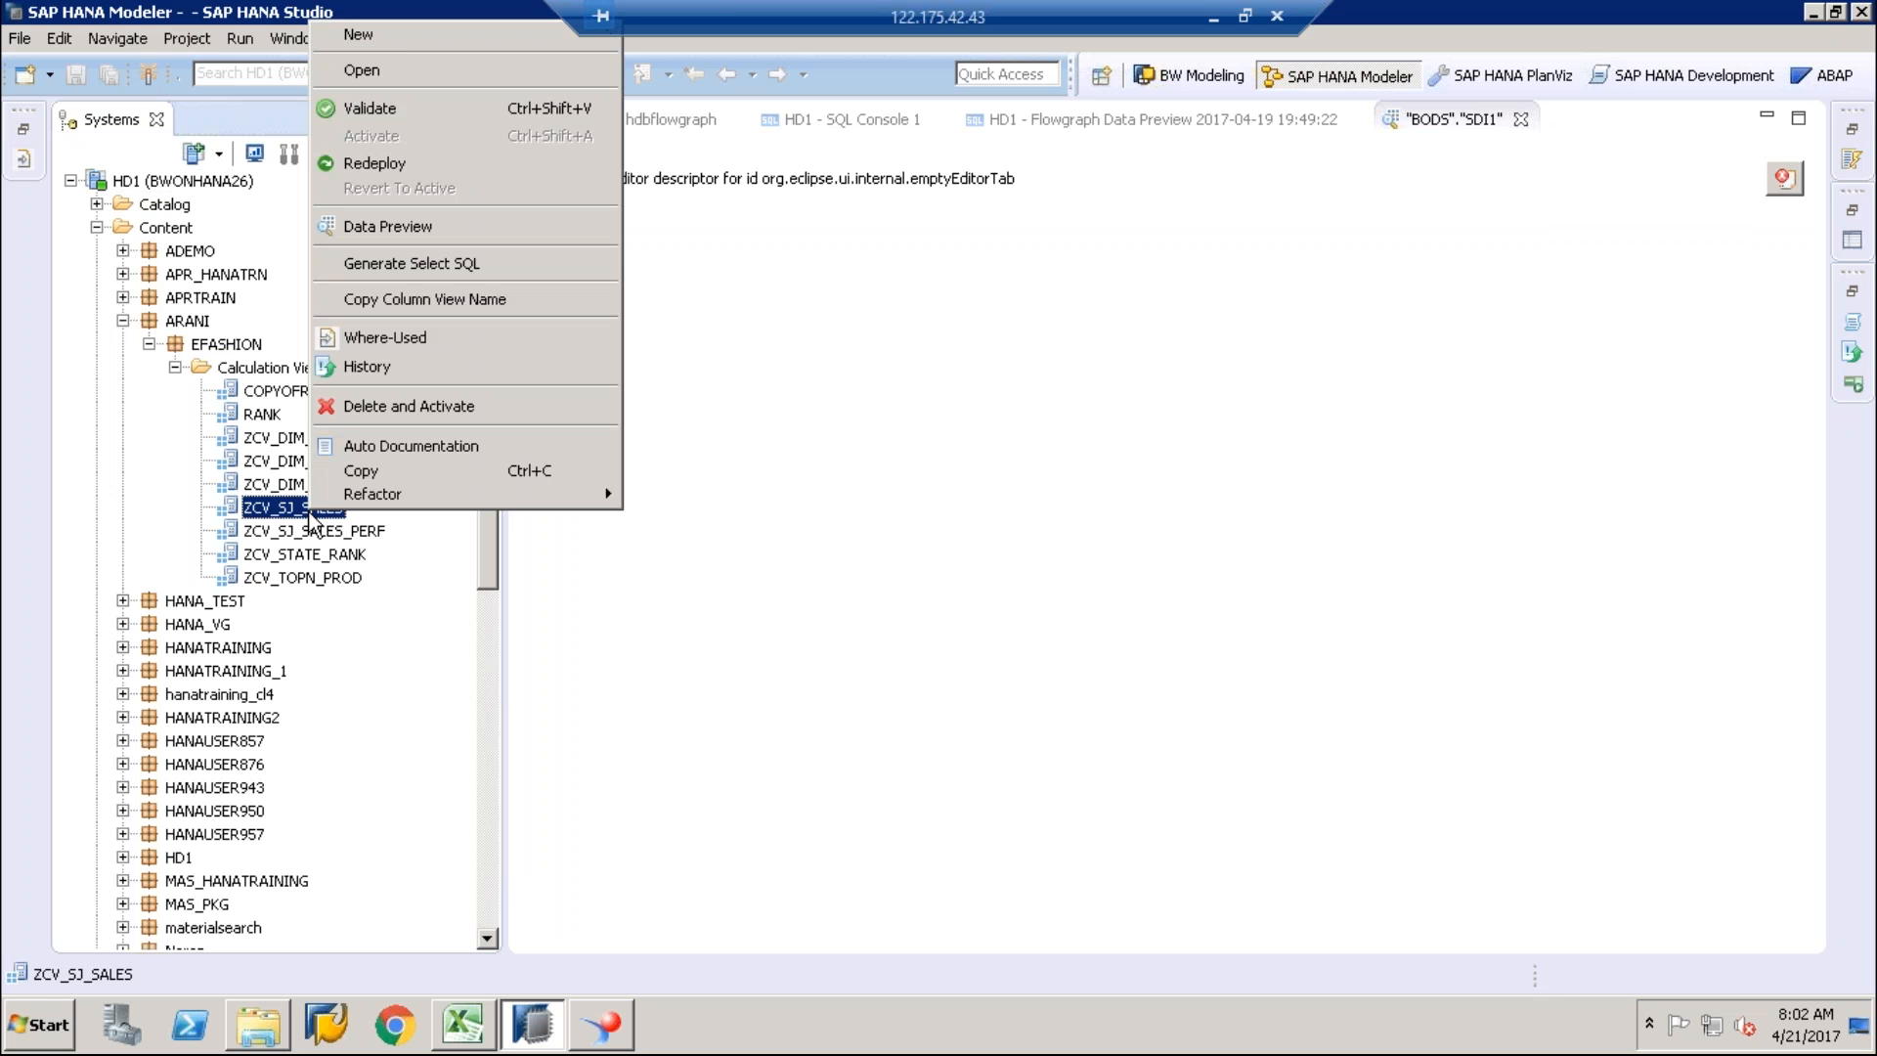
click(405, 73)
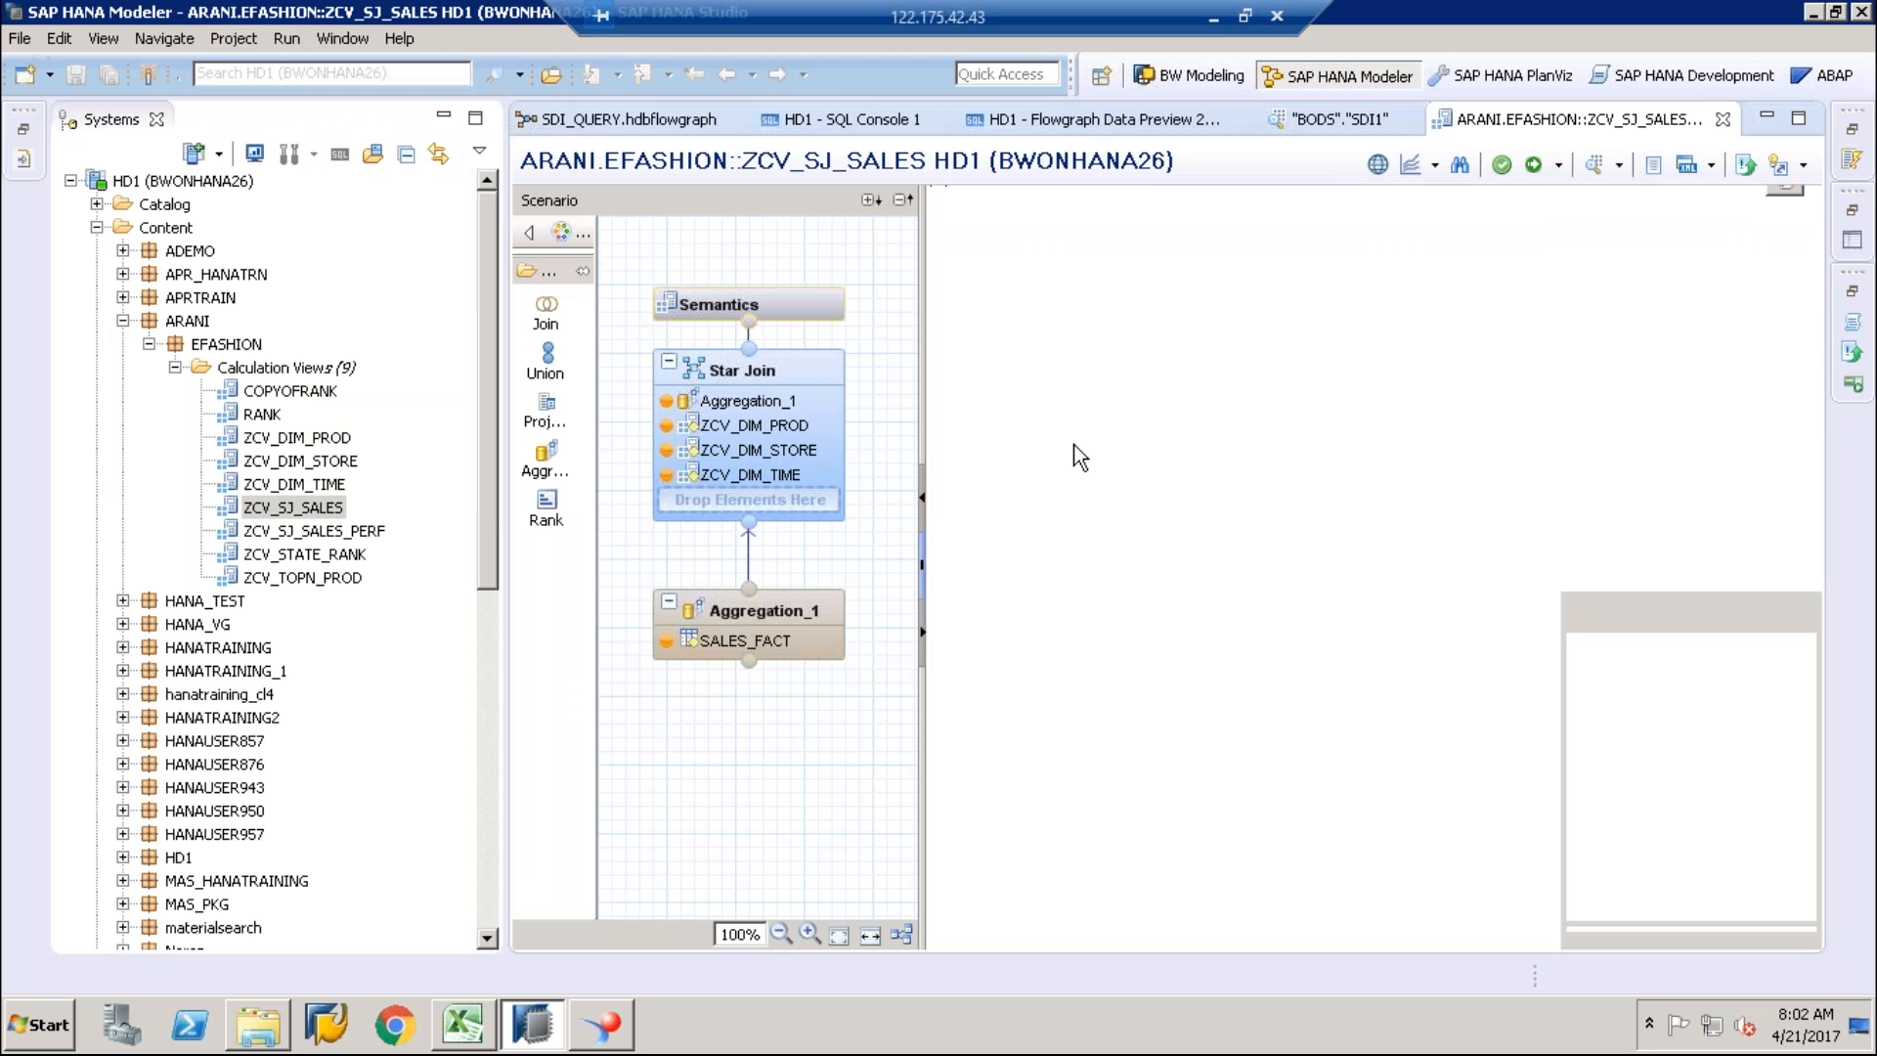
click(1210, 234)
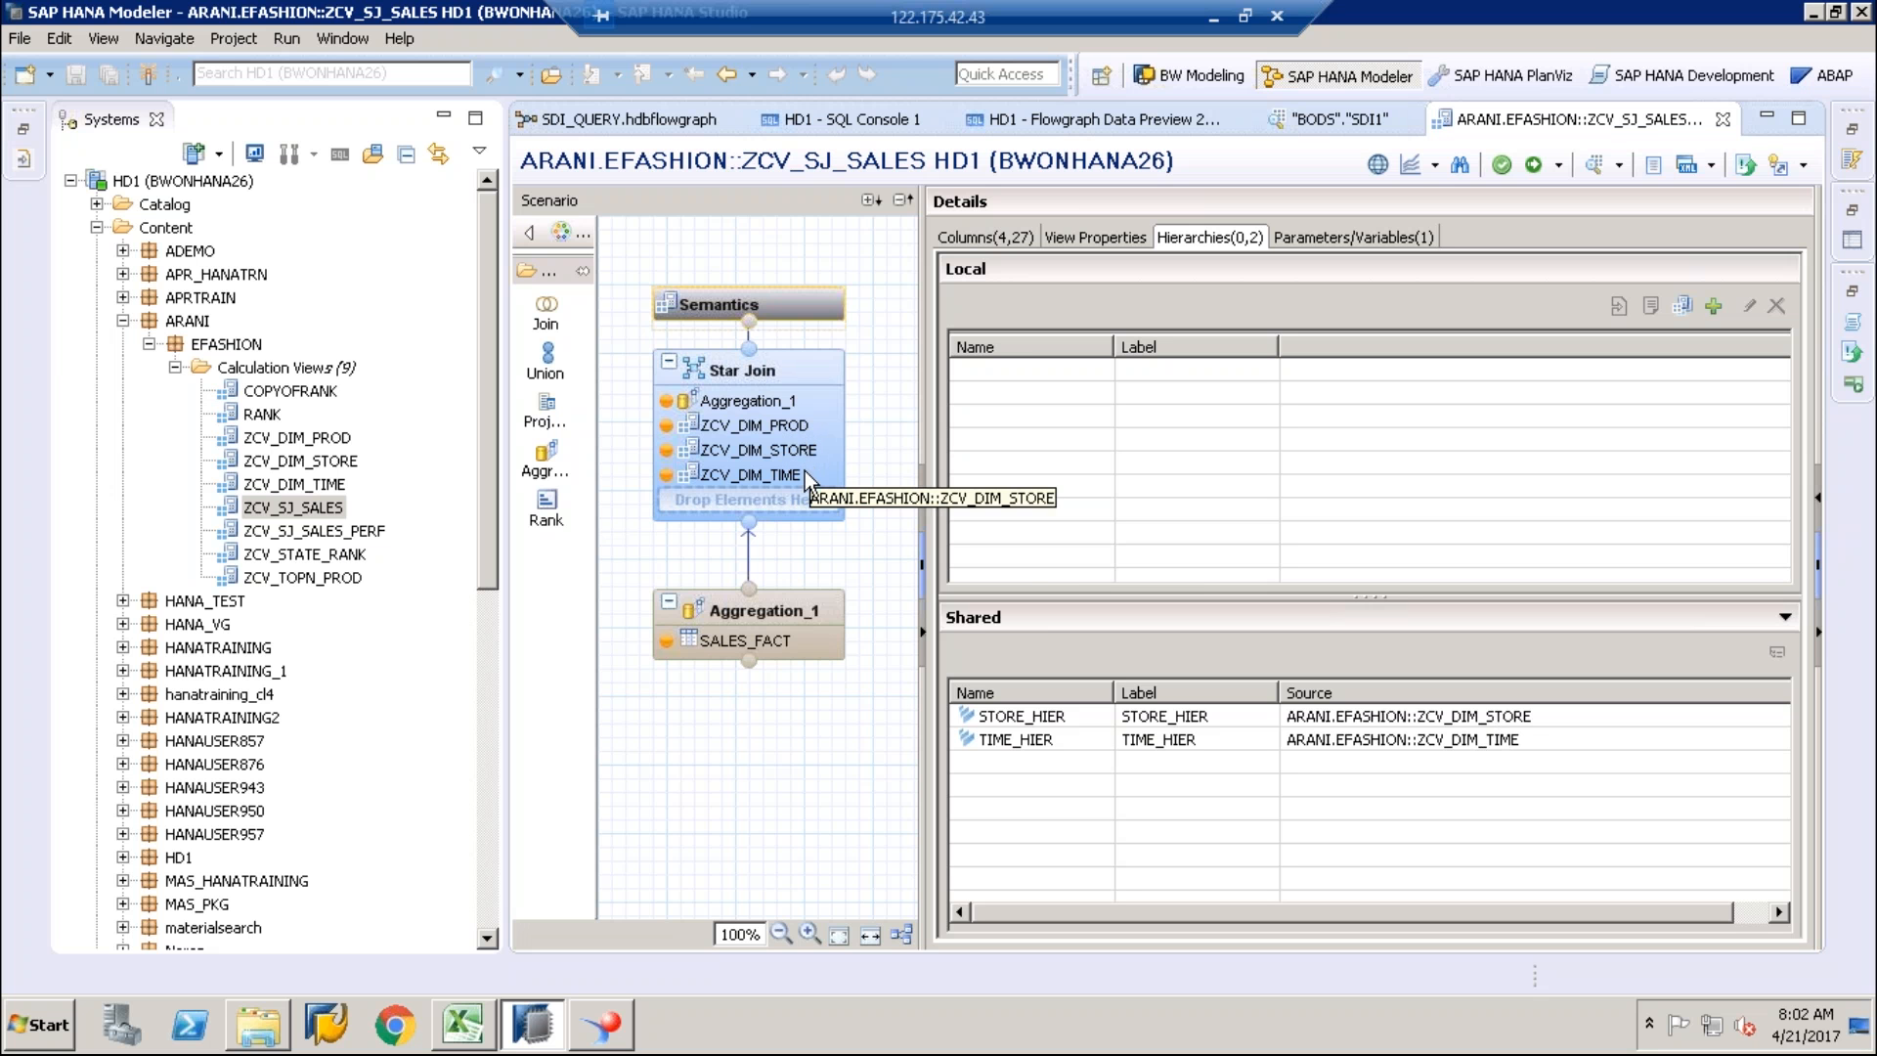
Step: Switch to Web Intelligence Rich Client, start a new document from an SAP HANA source and log on with the account password
click(616, 1007)
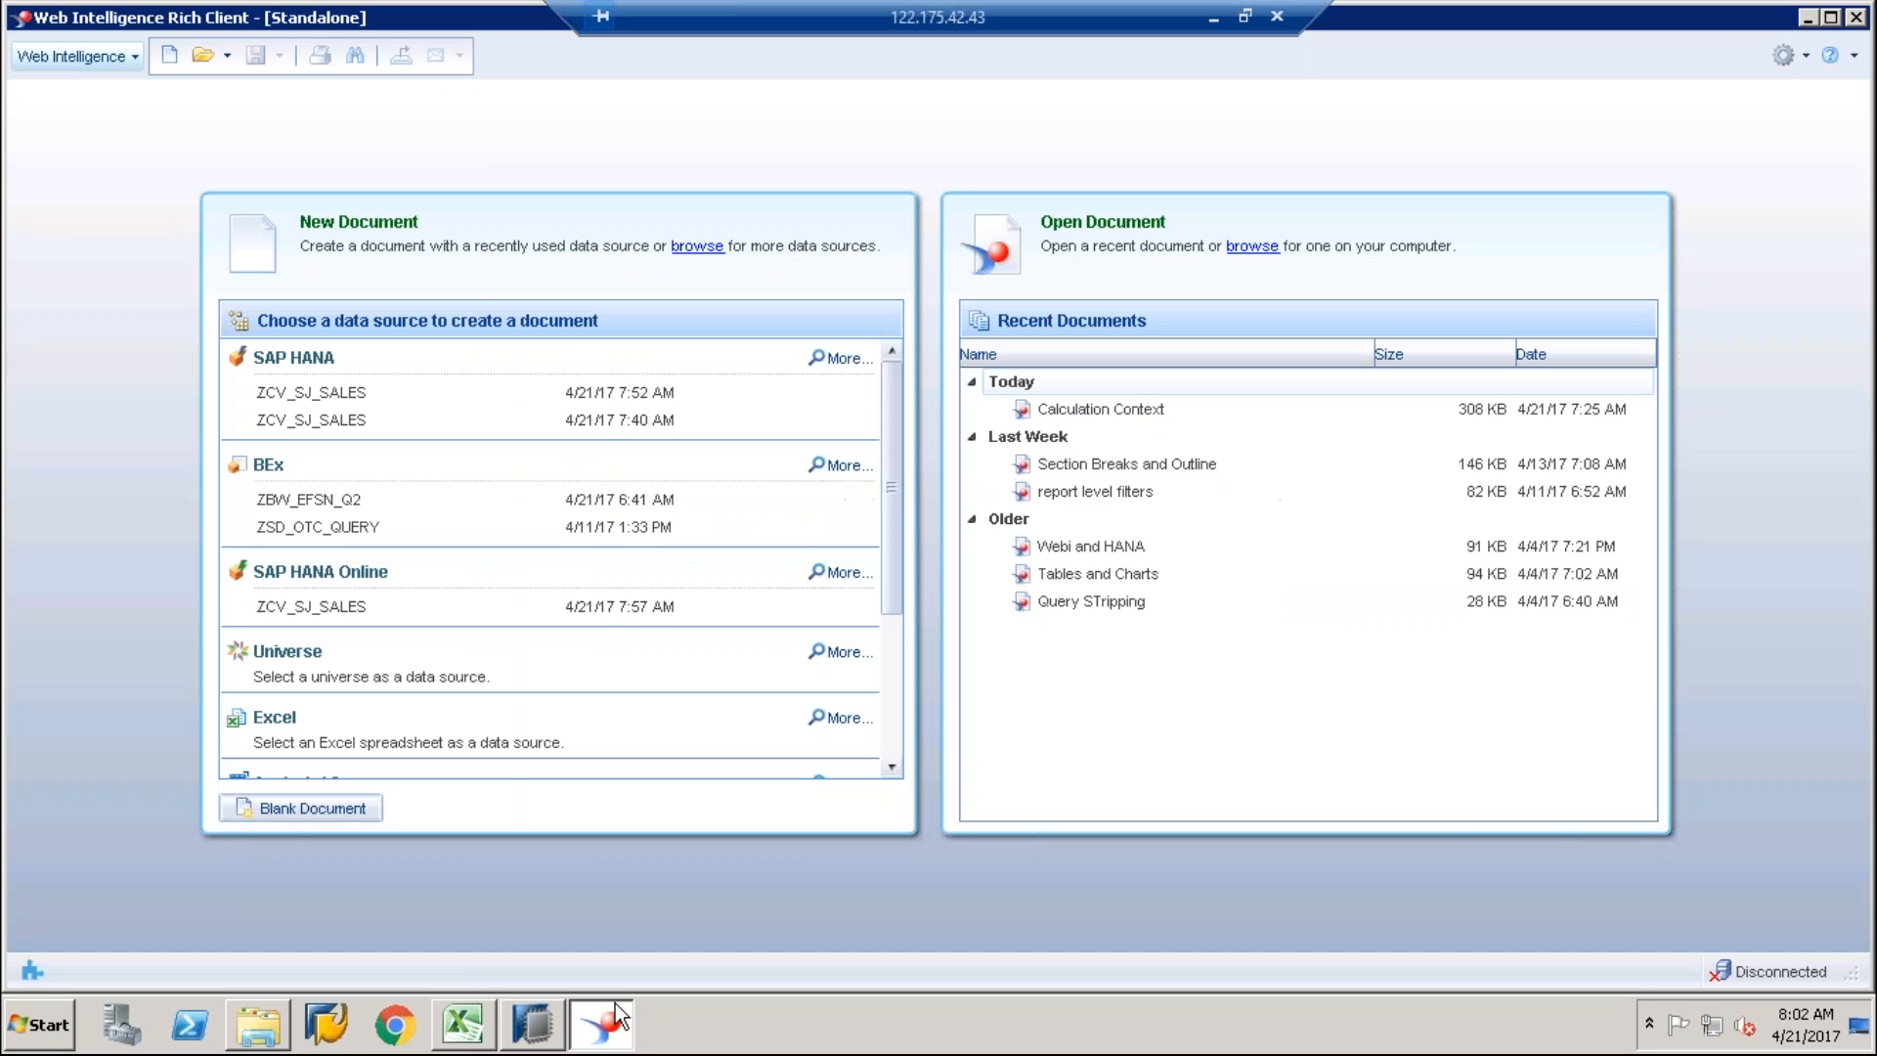
click(309, 360)
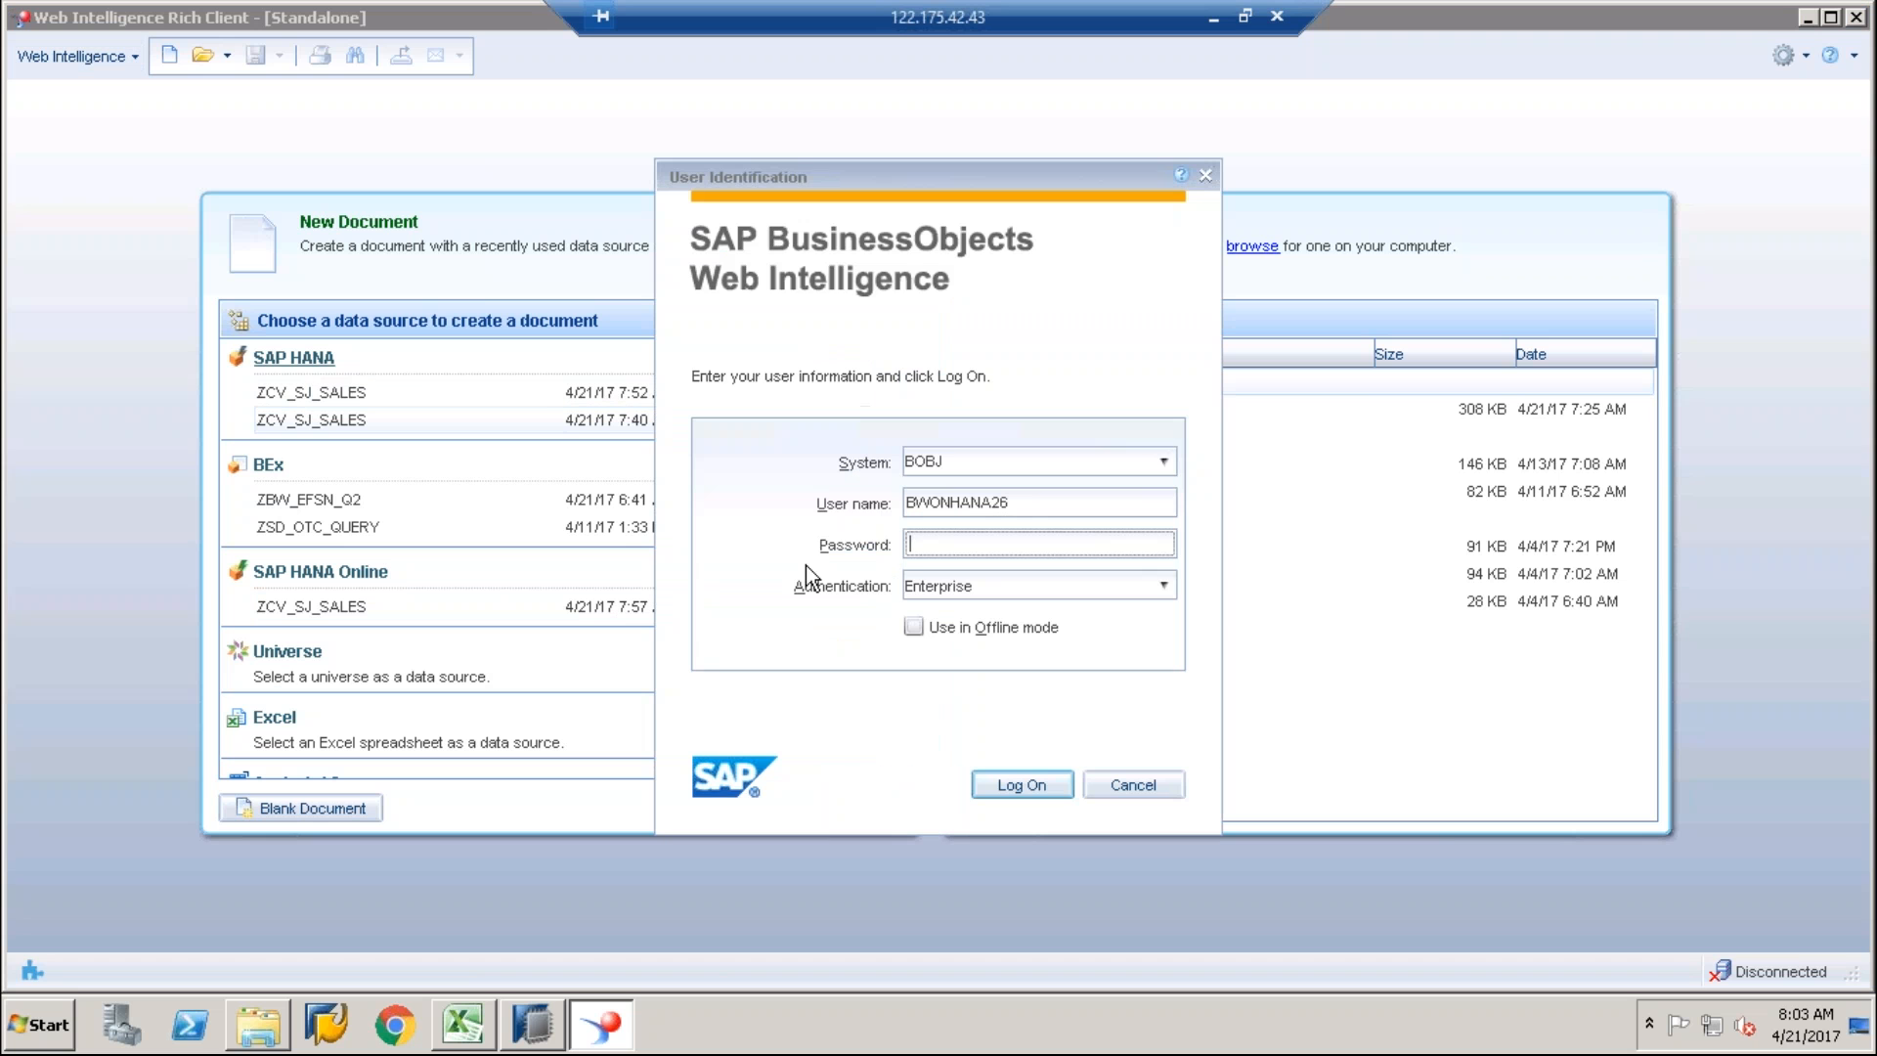
text(•••••••••)
key(Return)
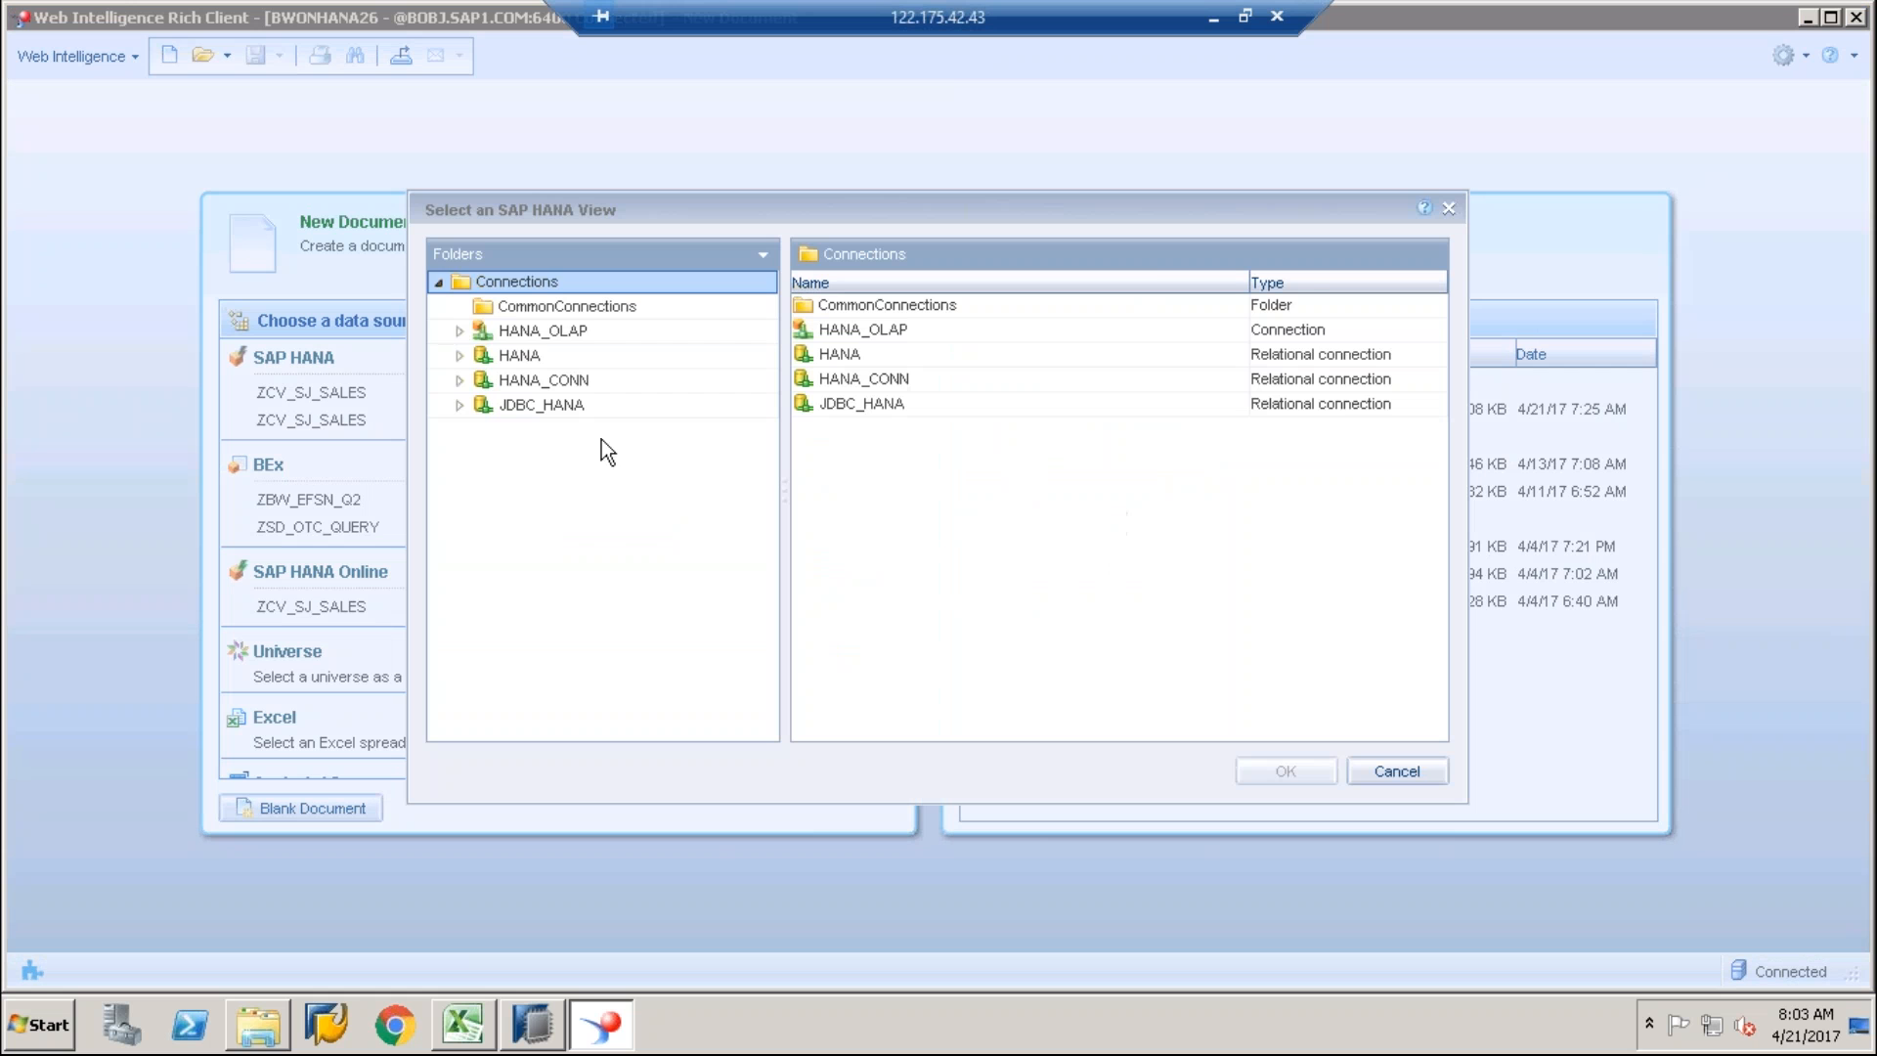
Step: Choose the ZCV_SJ_SALES view from ARANI.EFASHION under the HANA_OLAP connection, accepting USD for the TAR_CURR variable
click(548, 333)
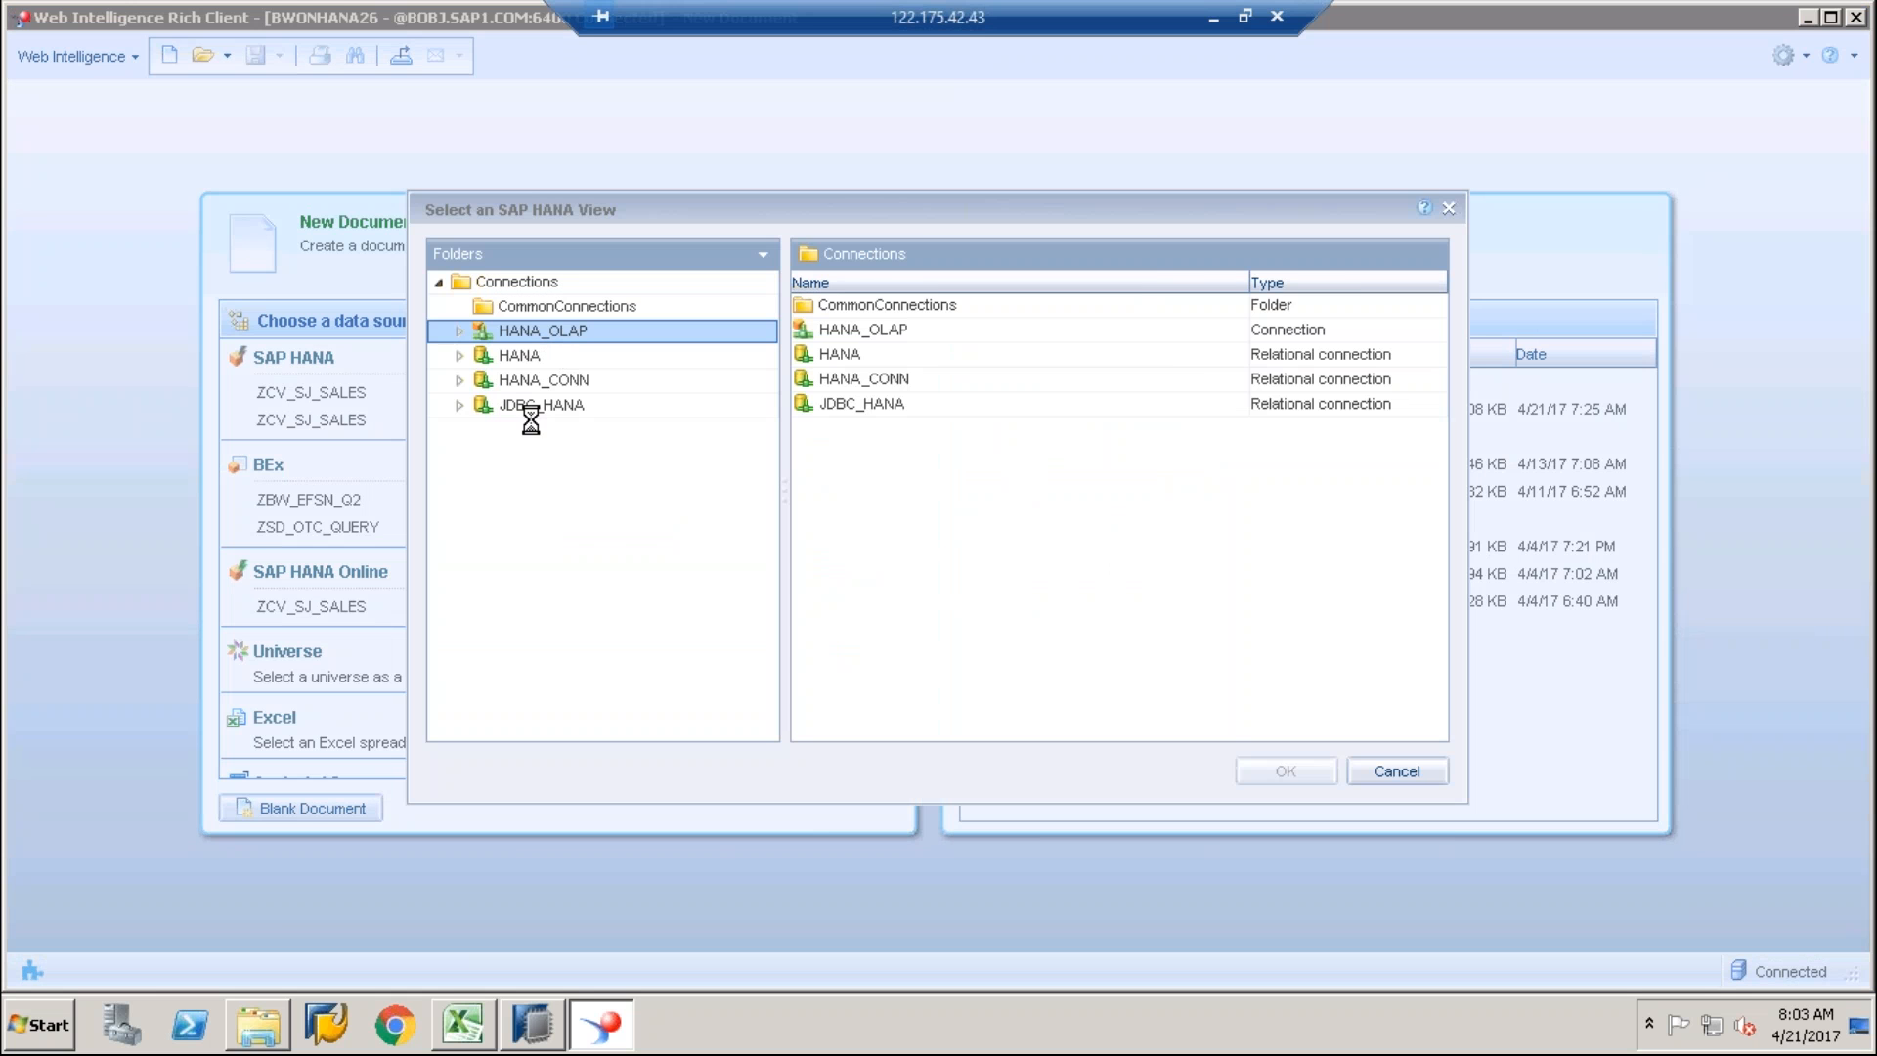
click(460, 334)
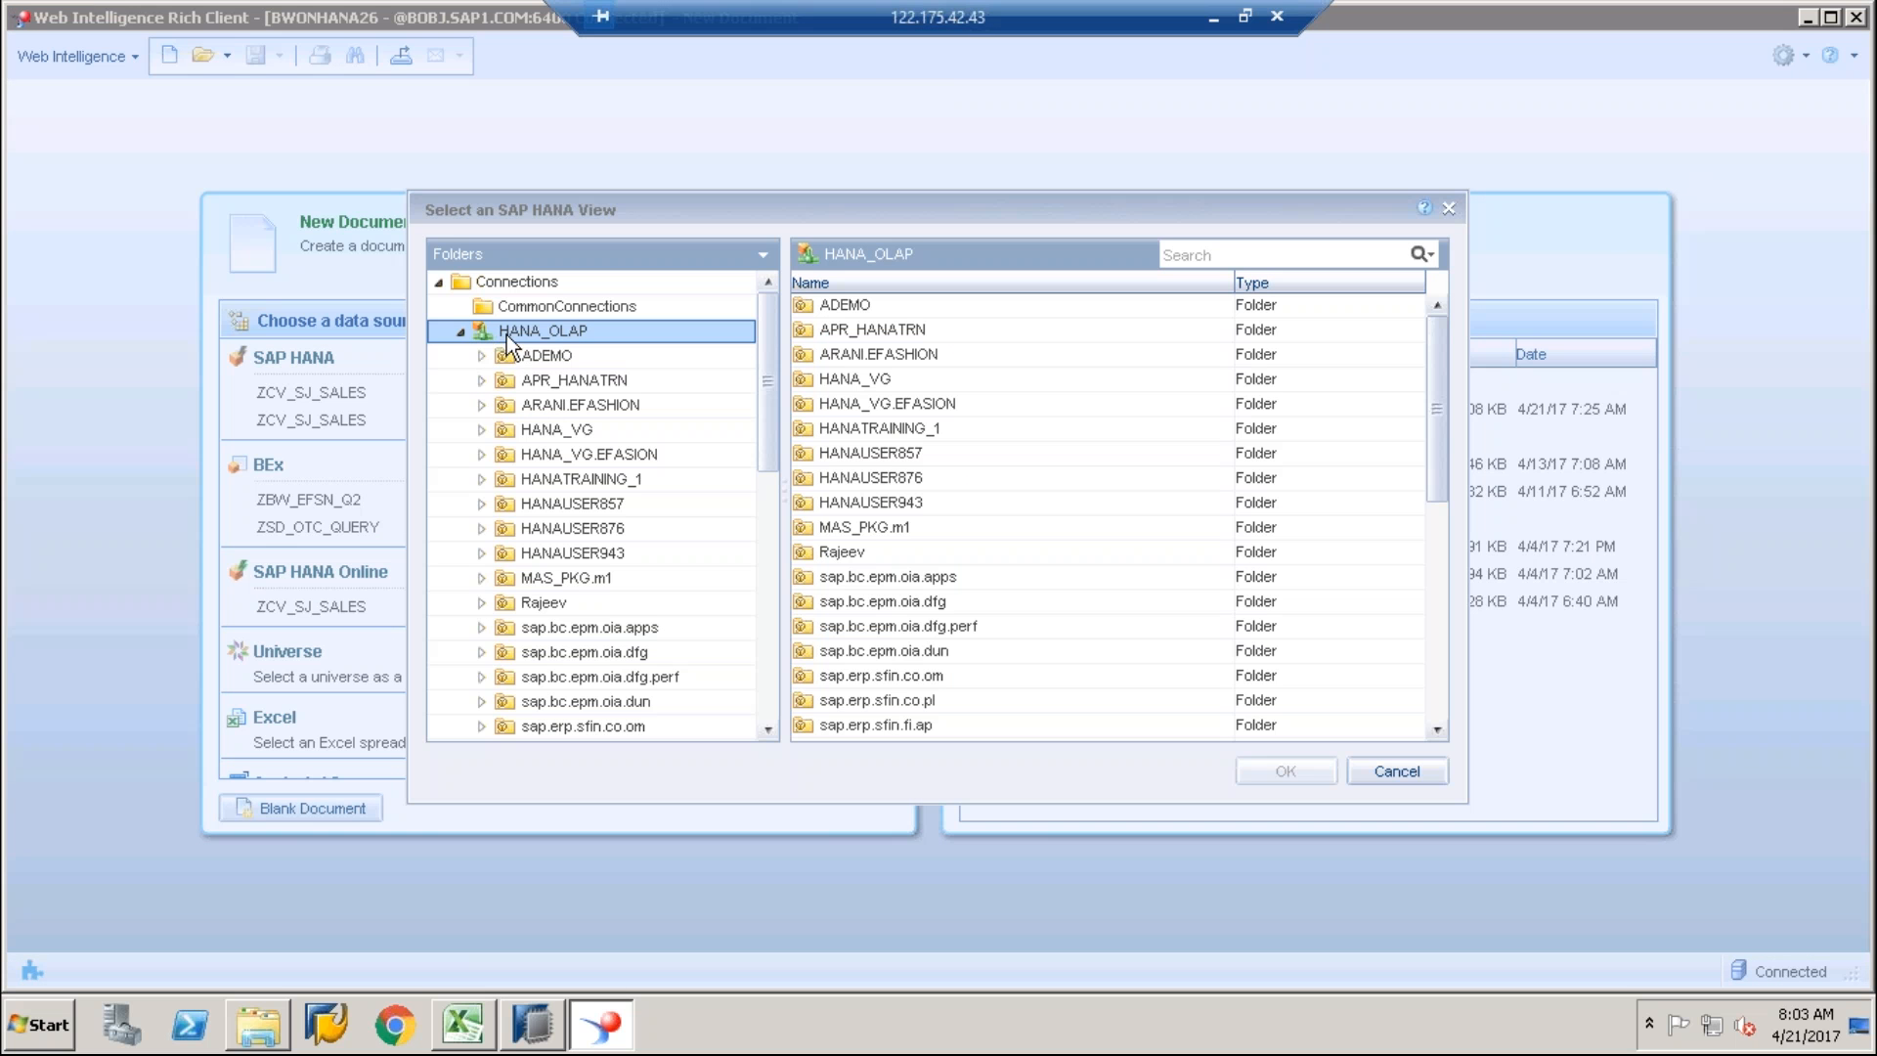
click(485, 409)
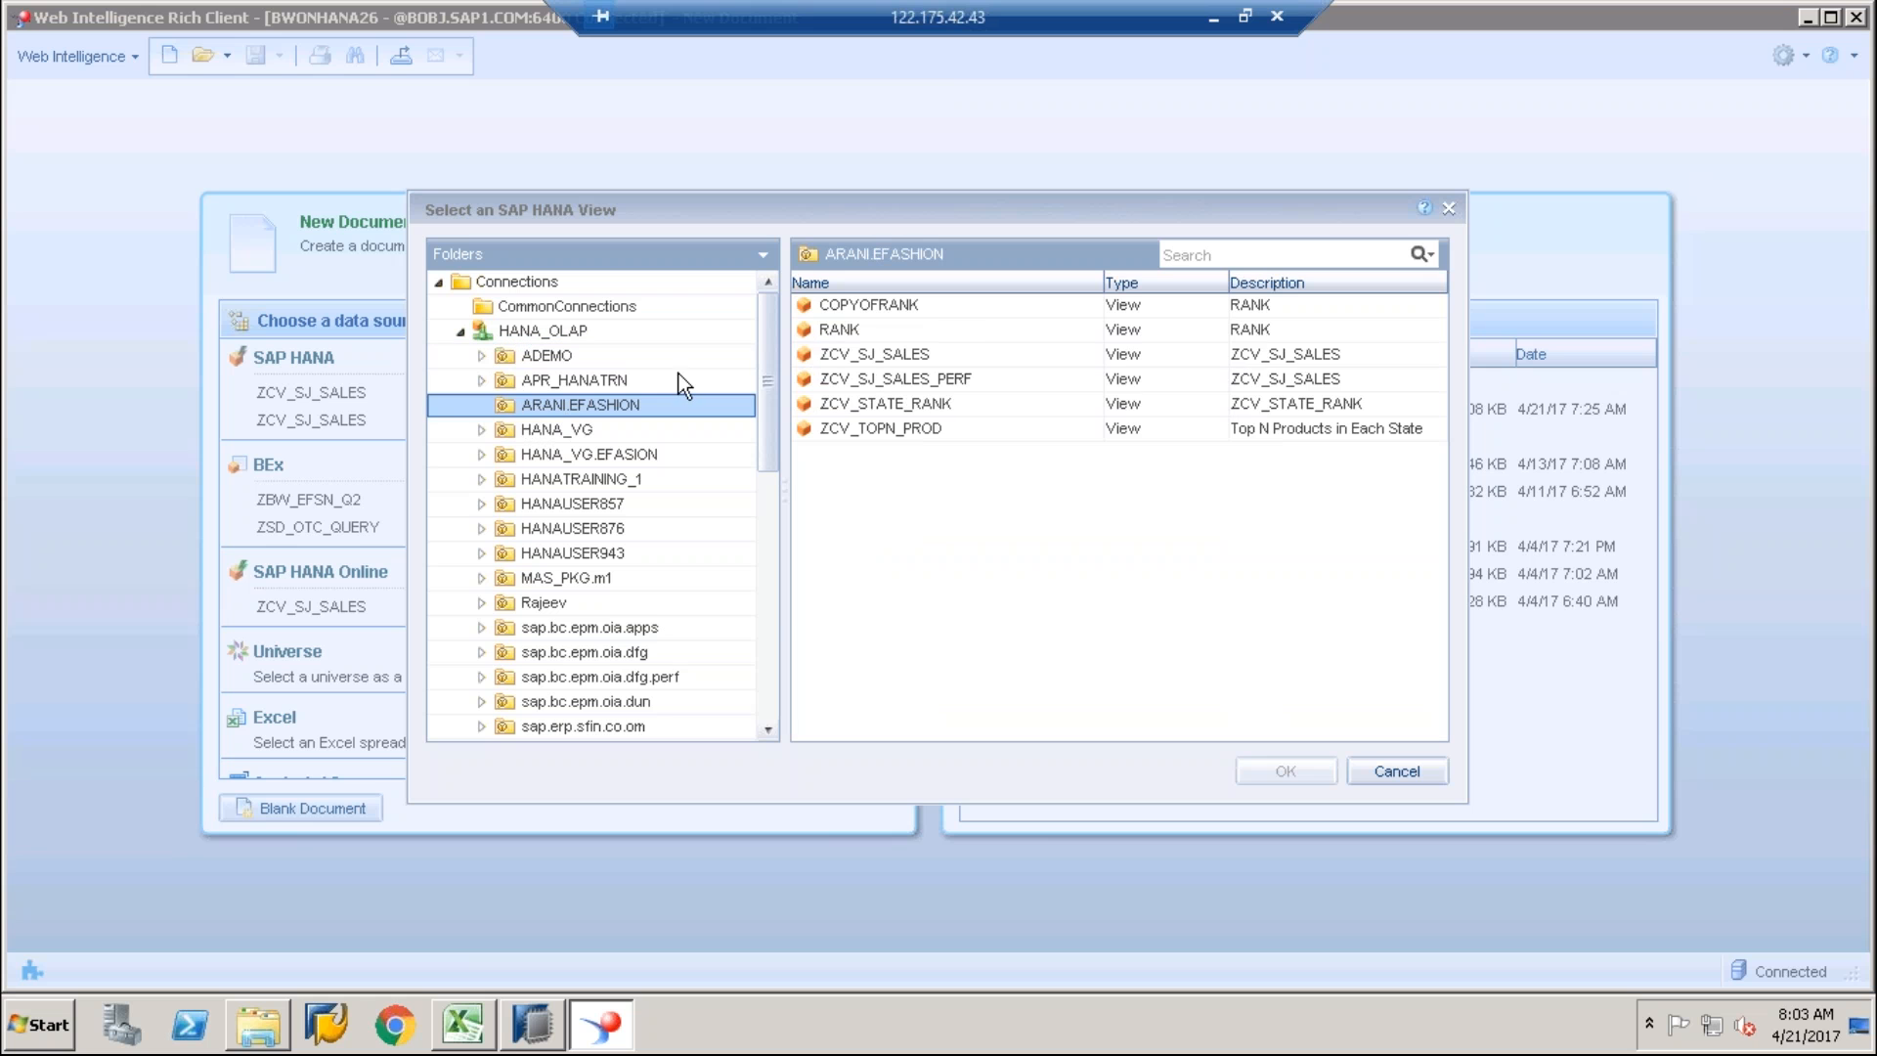
click(886, 354)
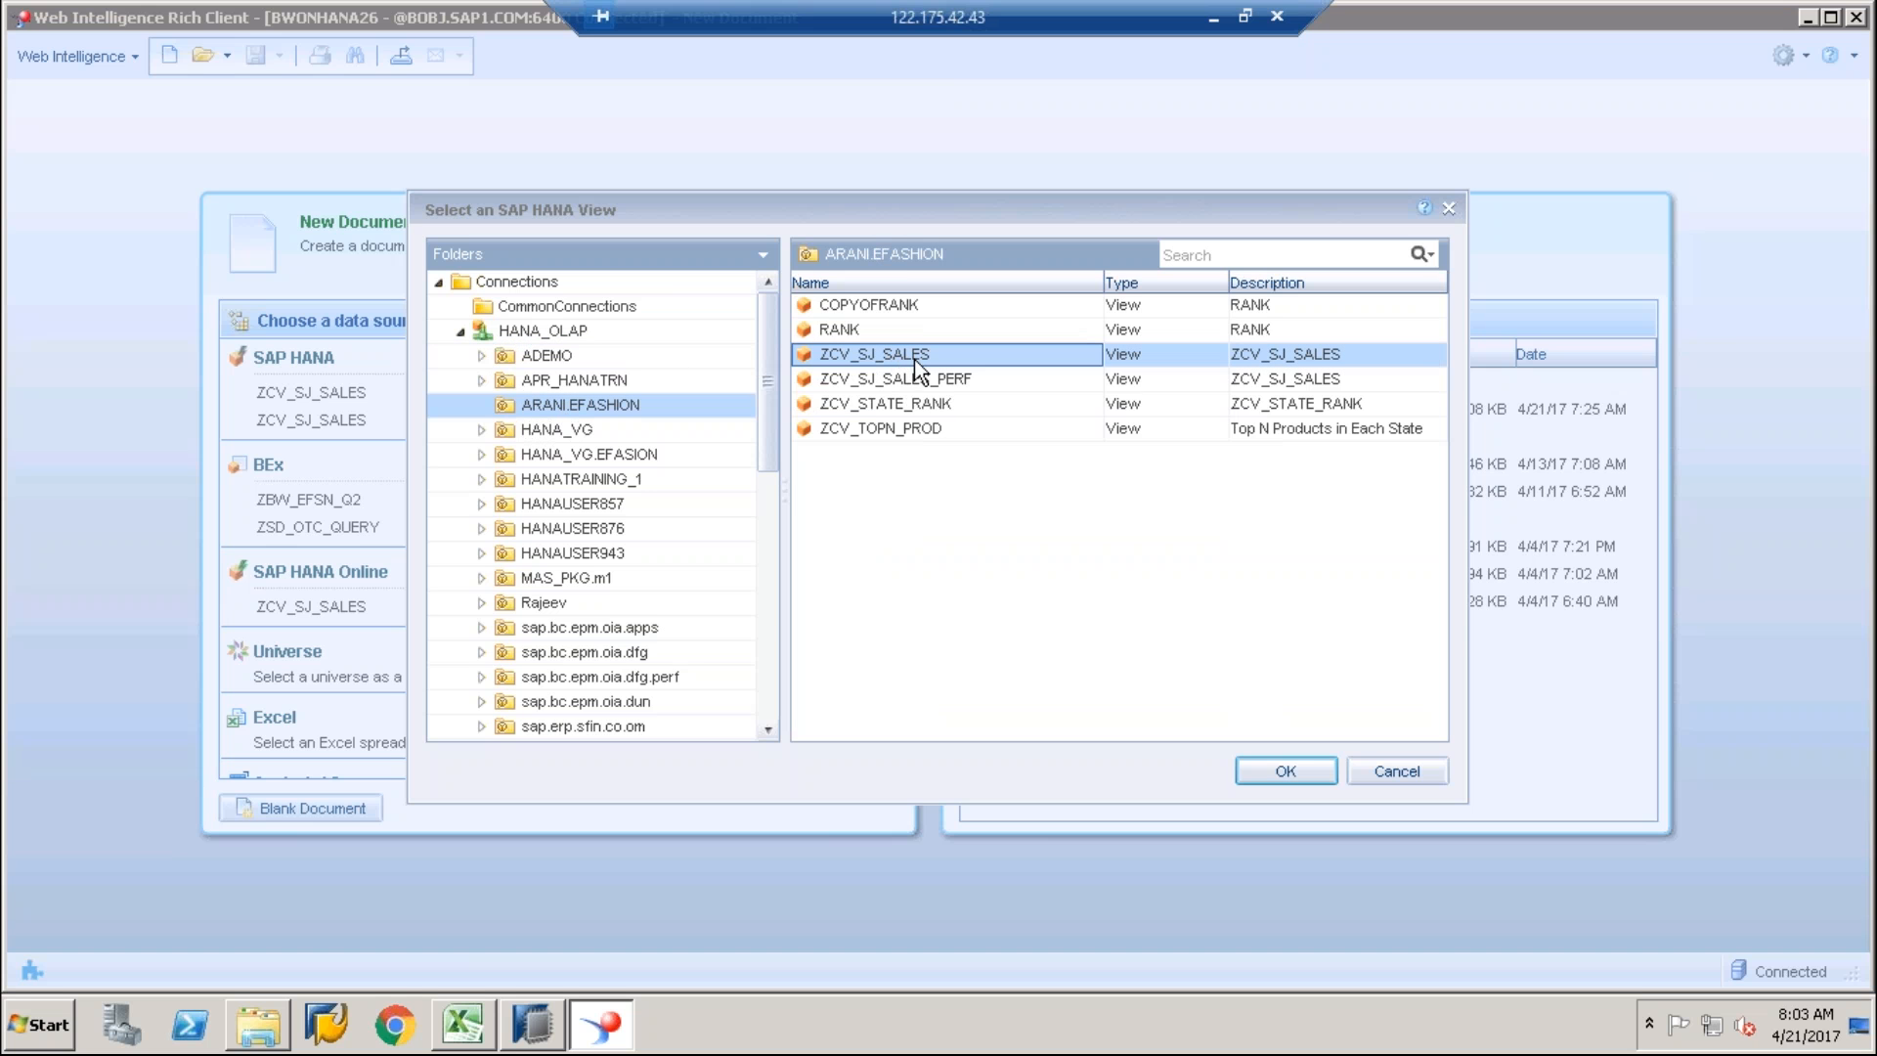
click(1277, 769)
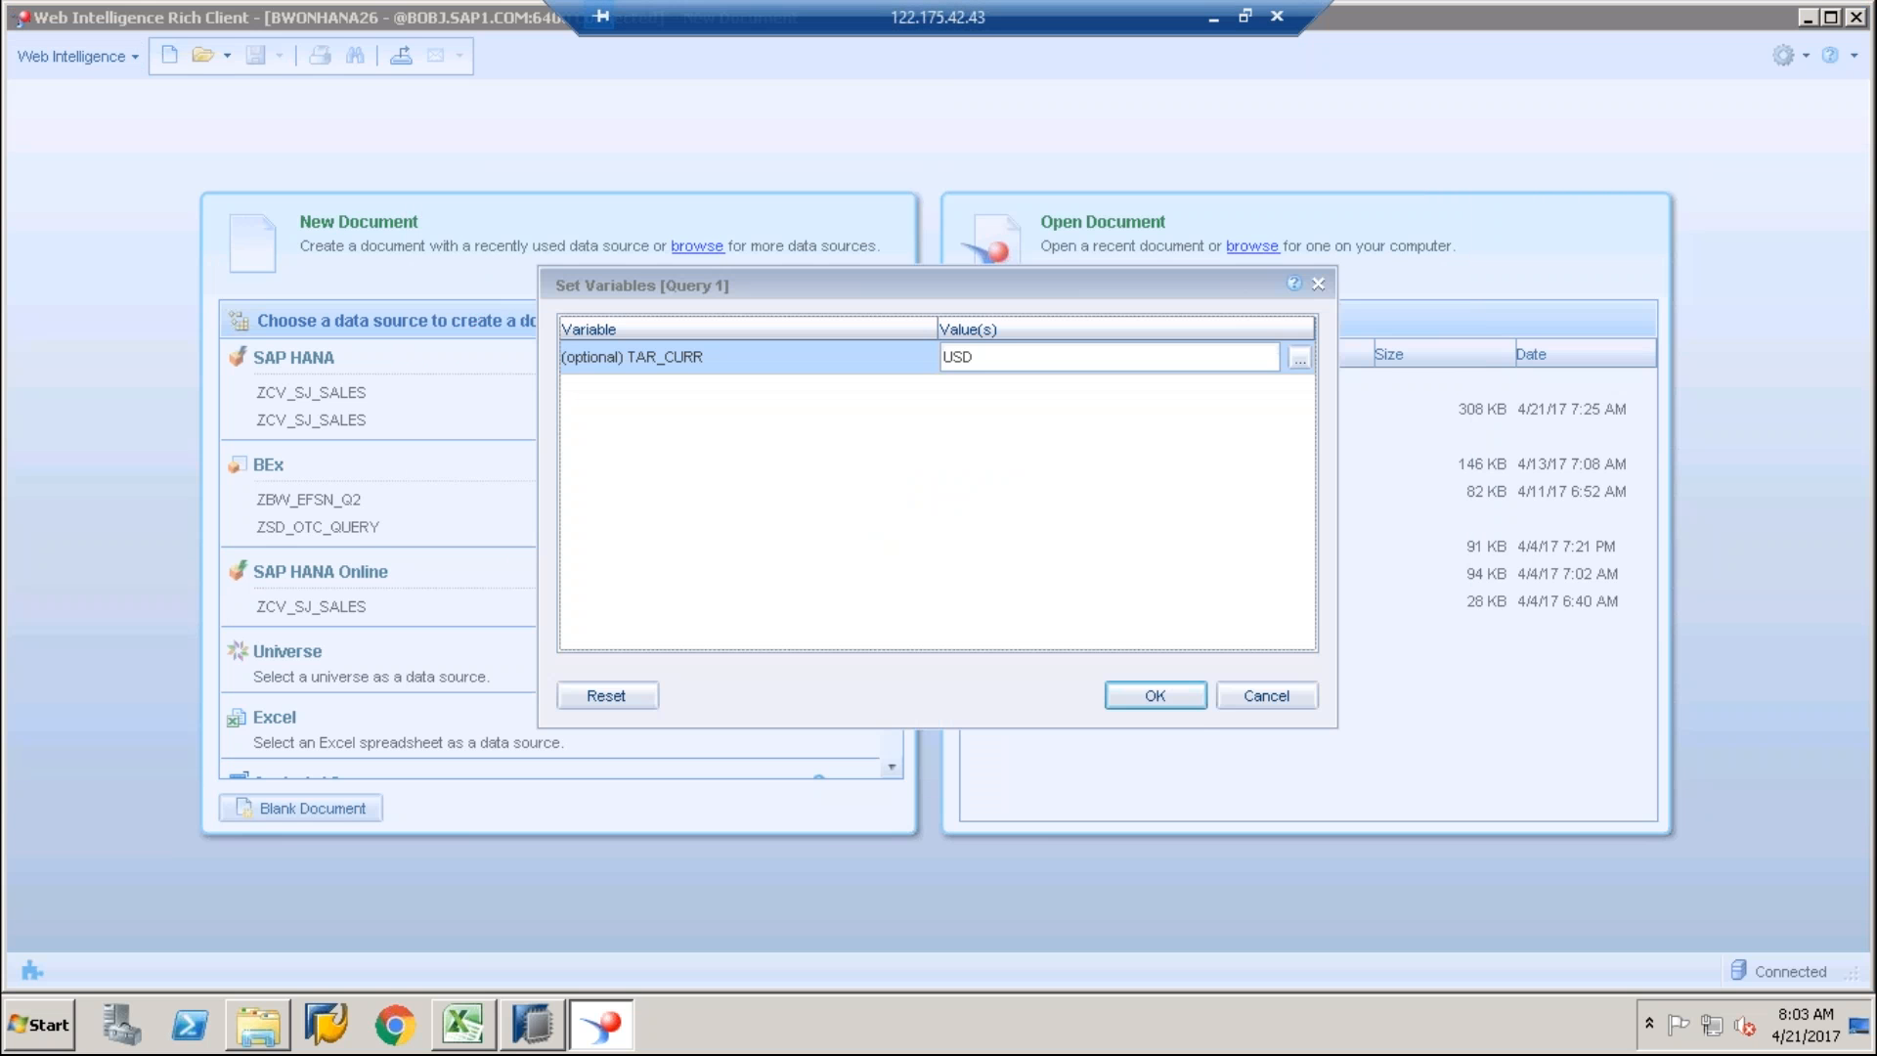
click(1175, 695)
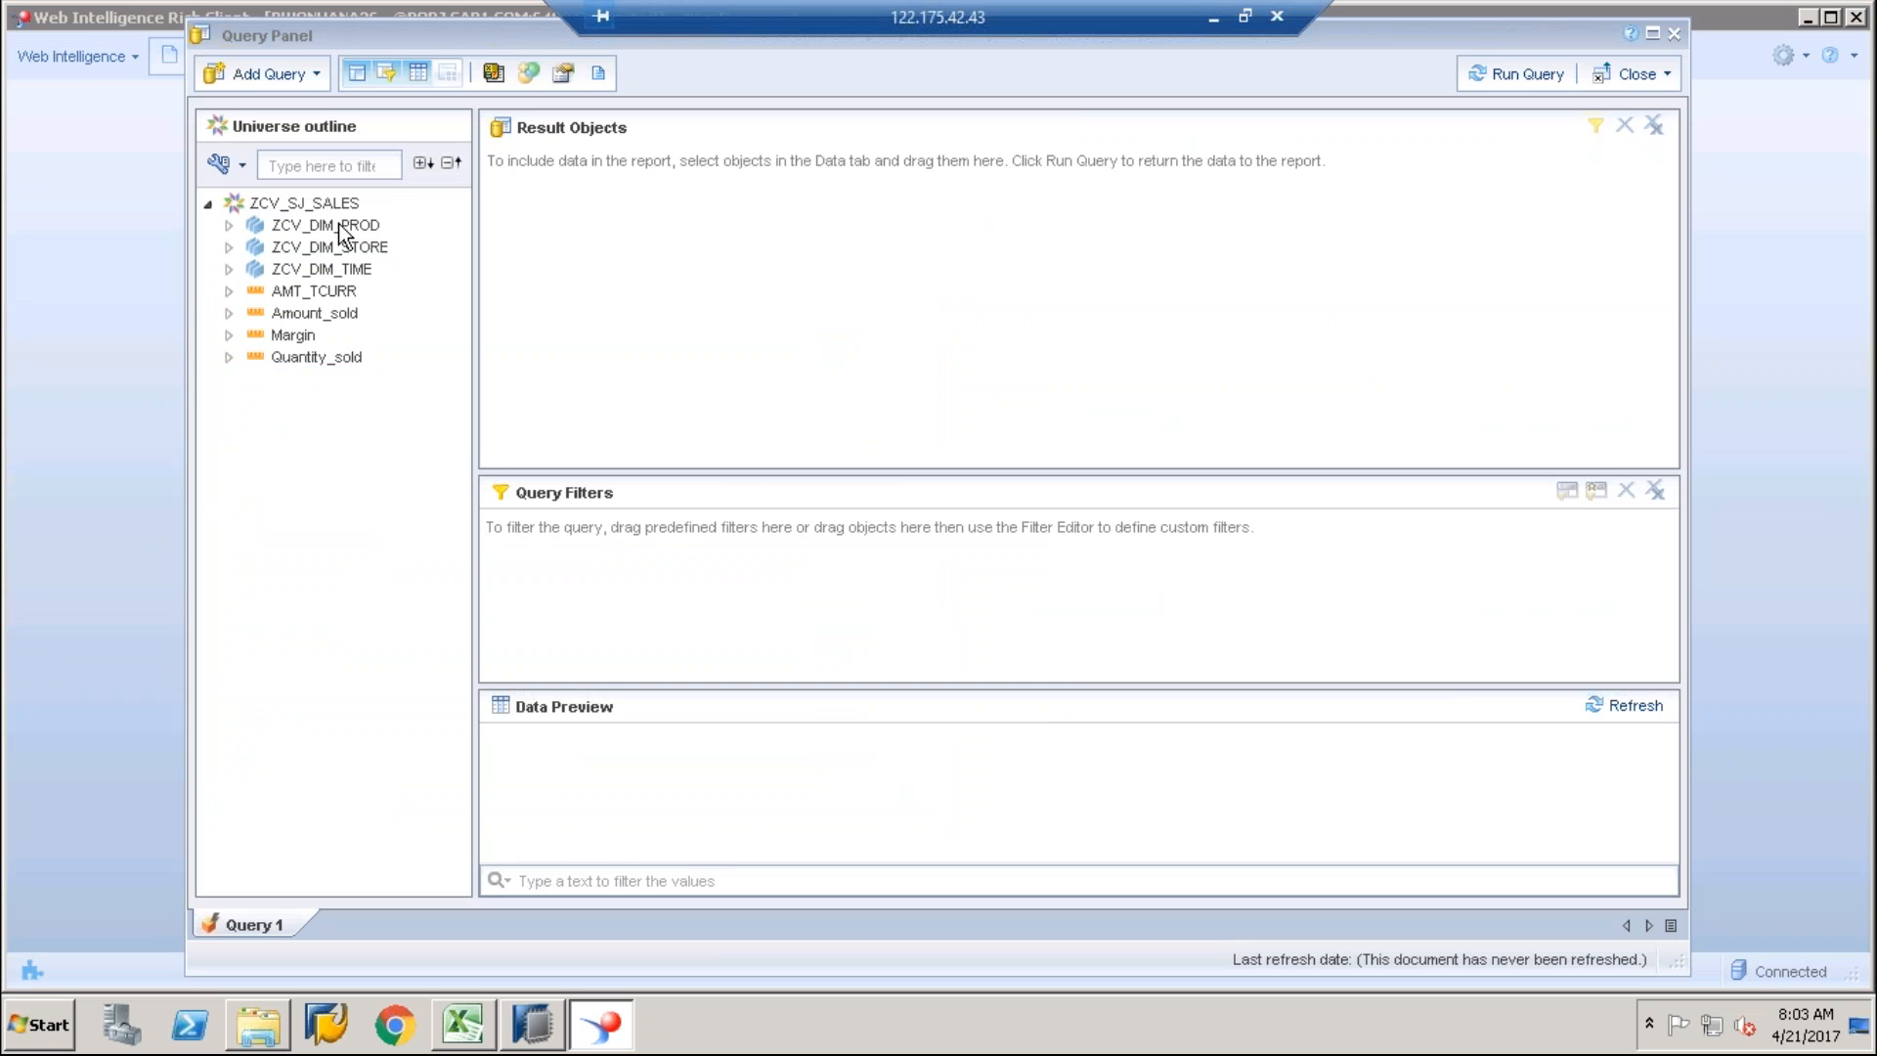
Step: Expand the product, store and time dimensions in the universe outline, with ZCV_DIM_PROD opened down to the Article_id attributes
click(231, 227)
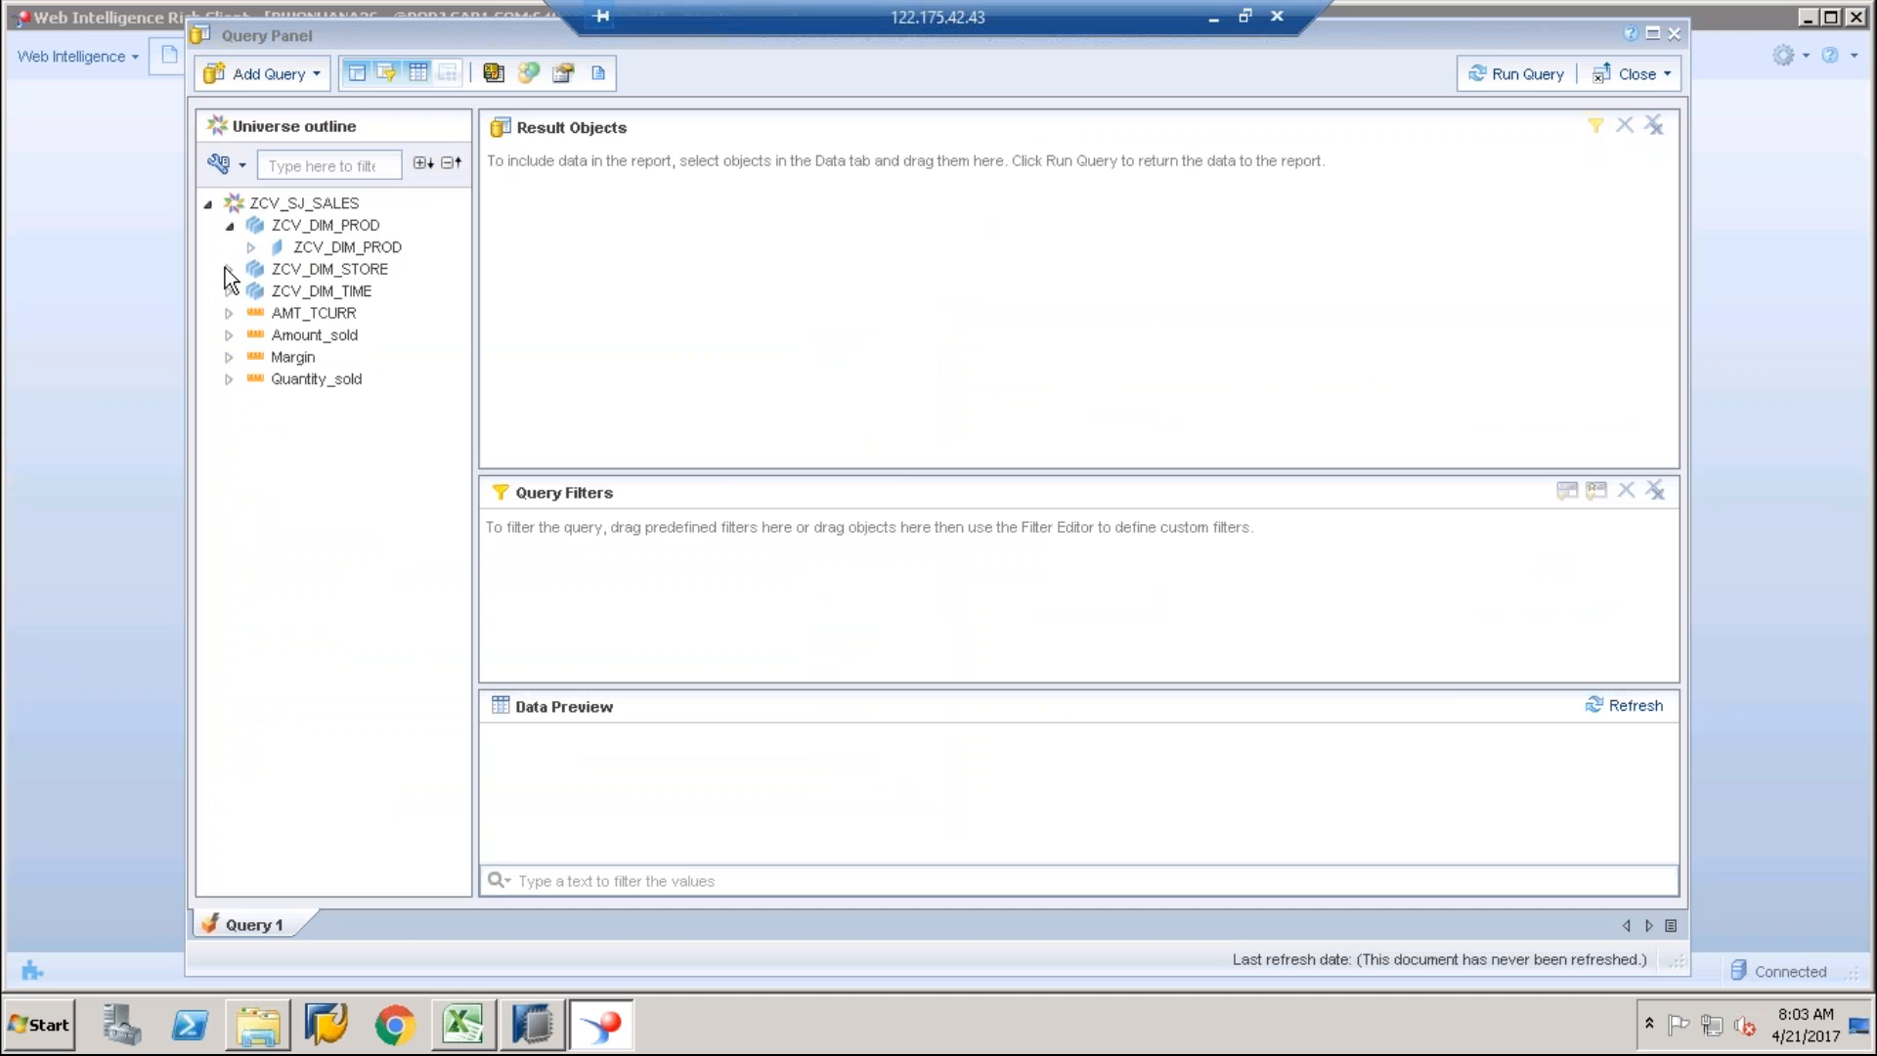
click(230, 270)
click(229, 313)
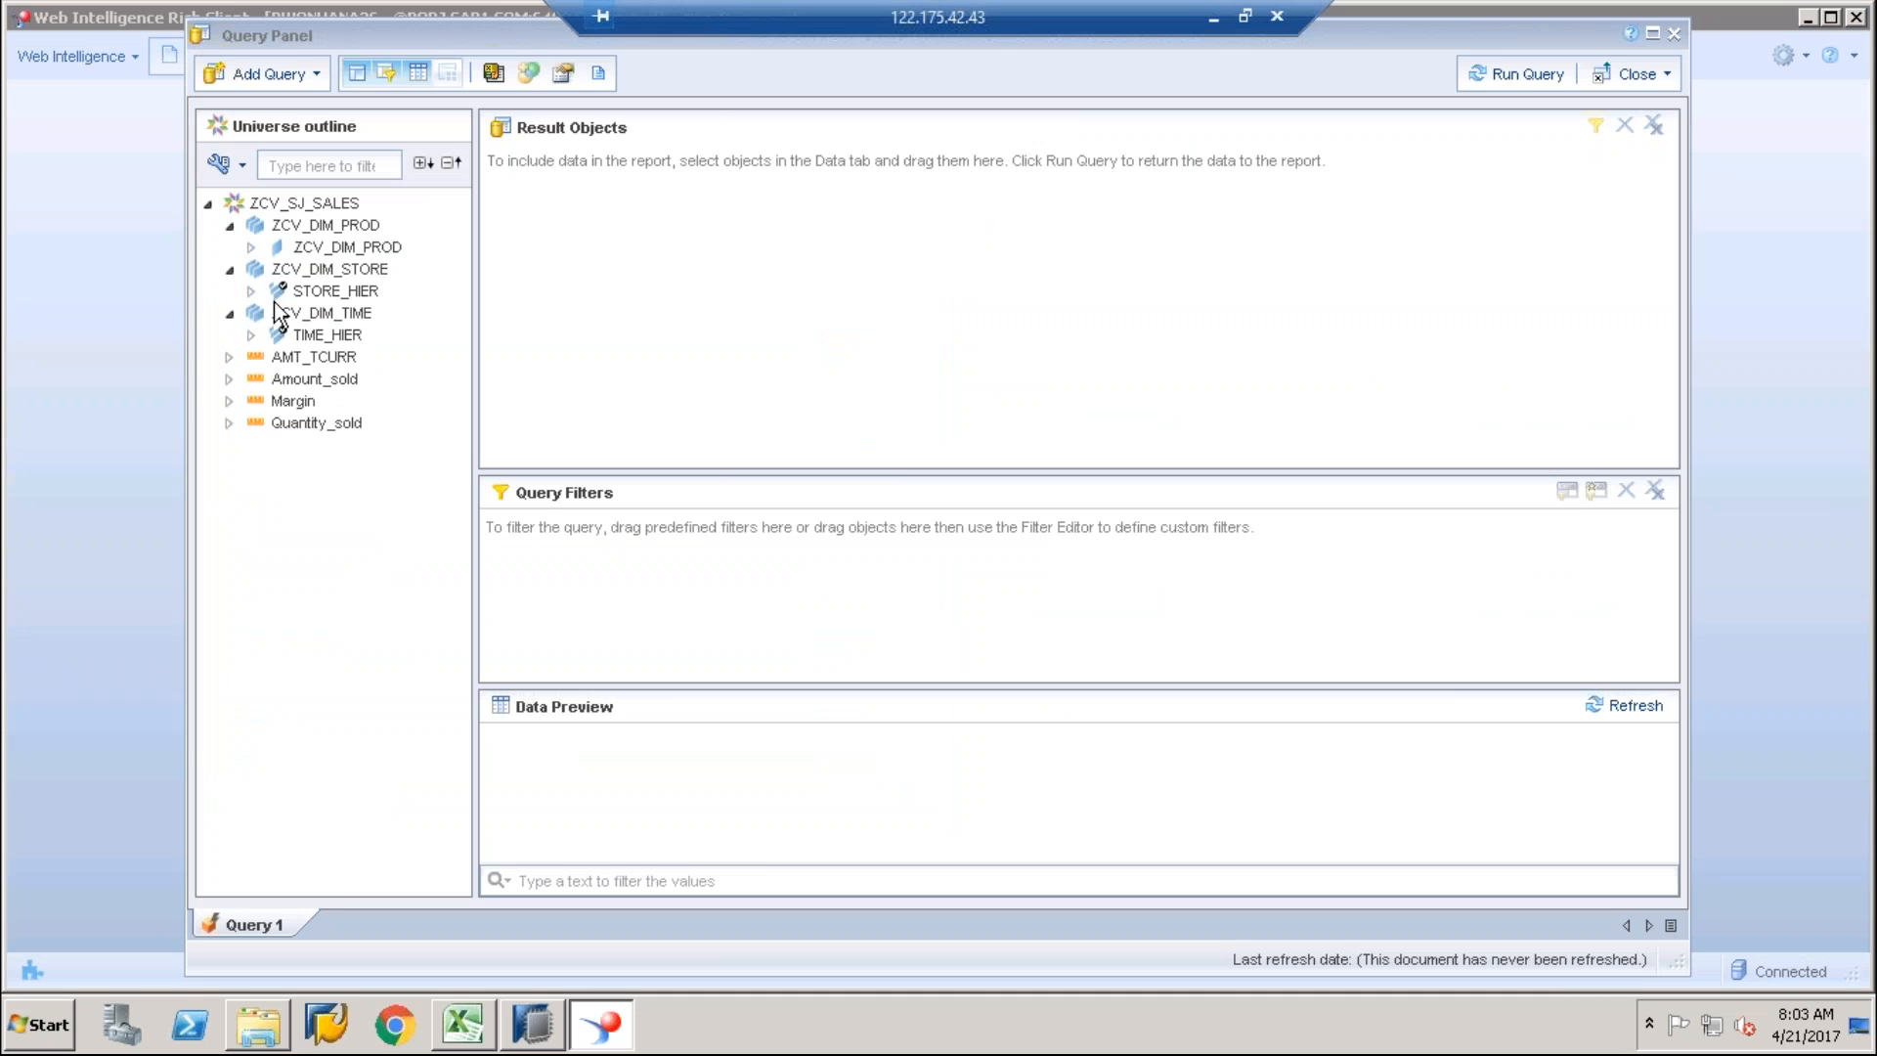
click(251, 247)
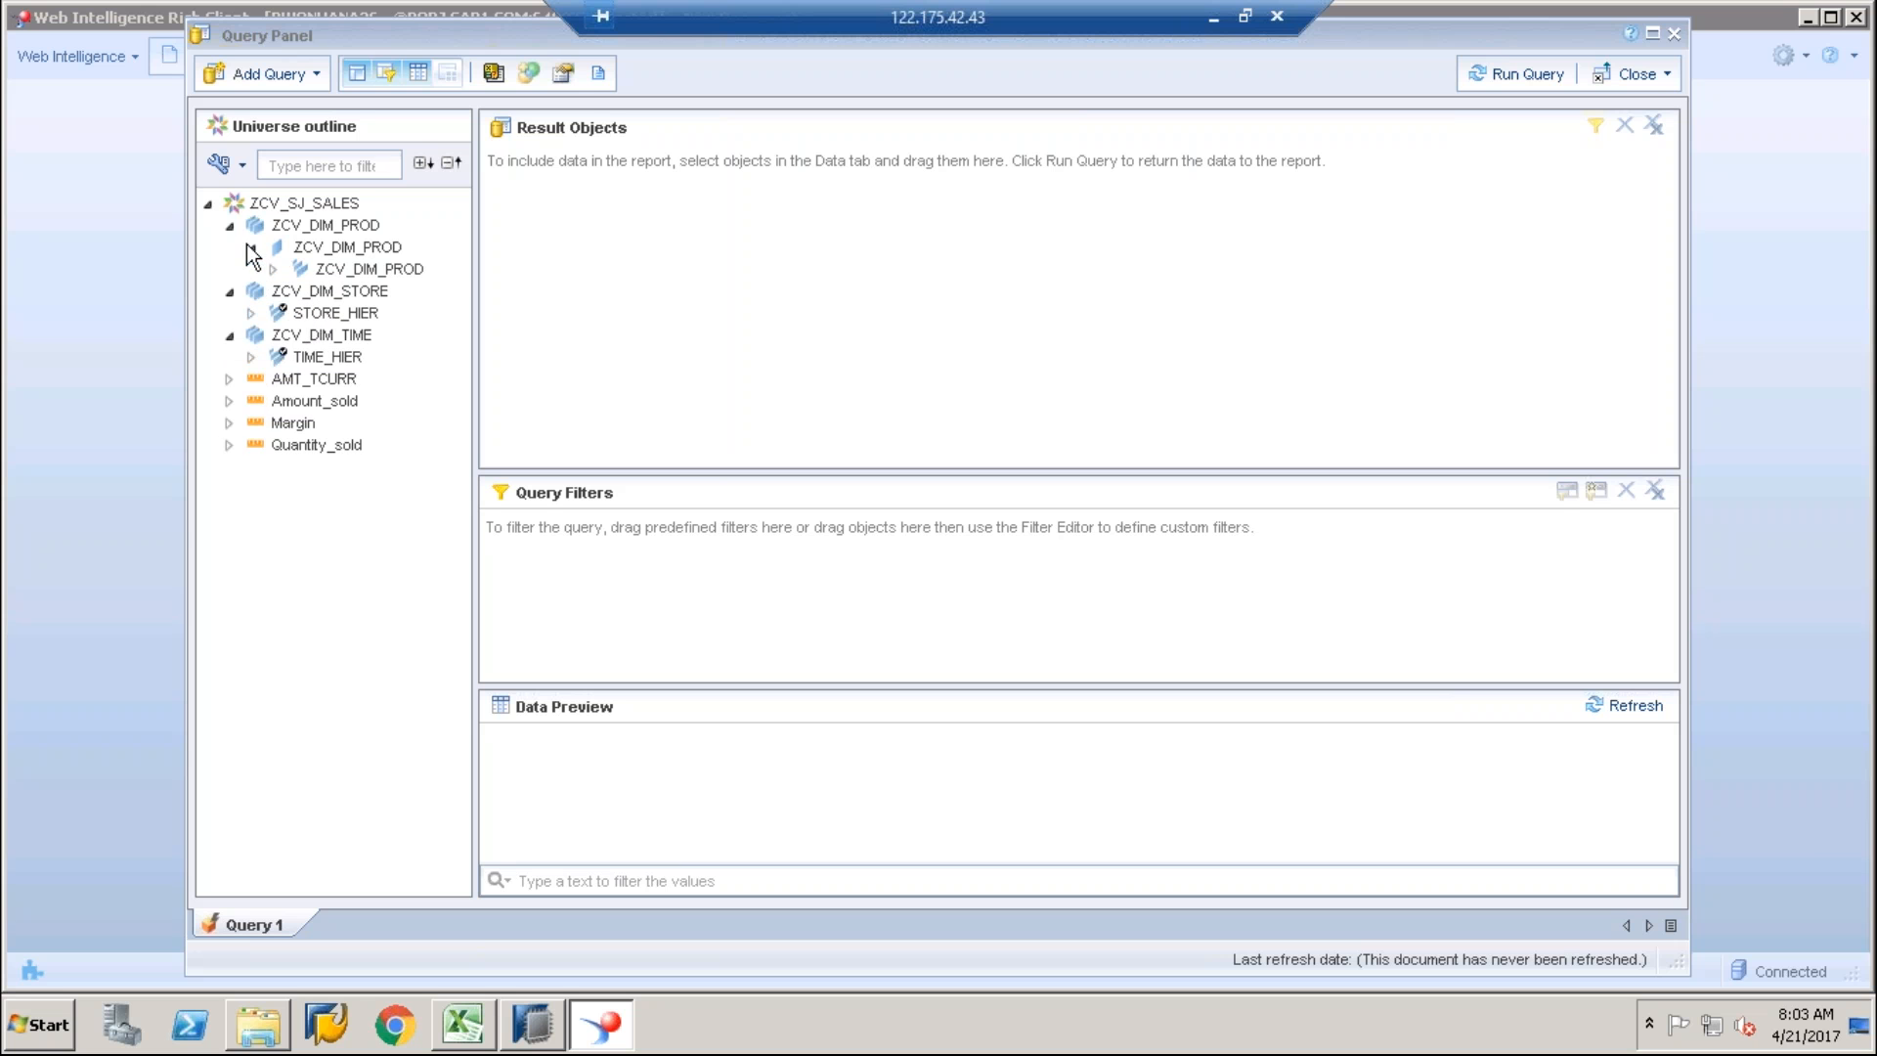
click(274, 268)
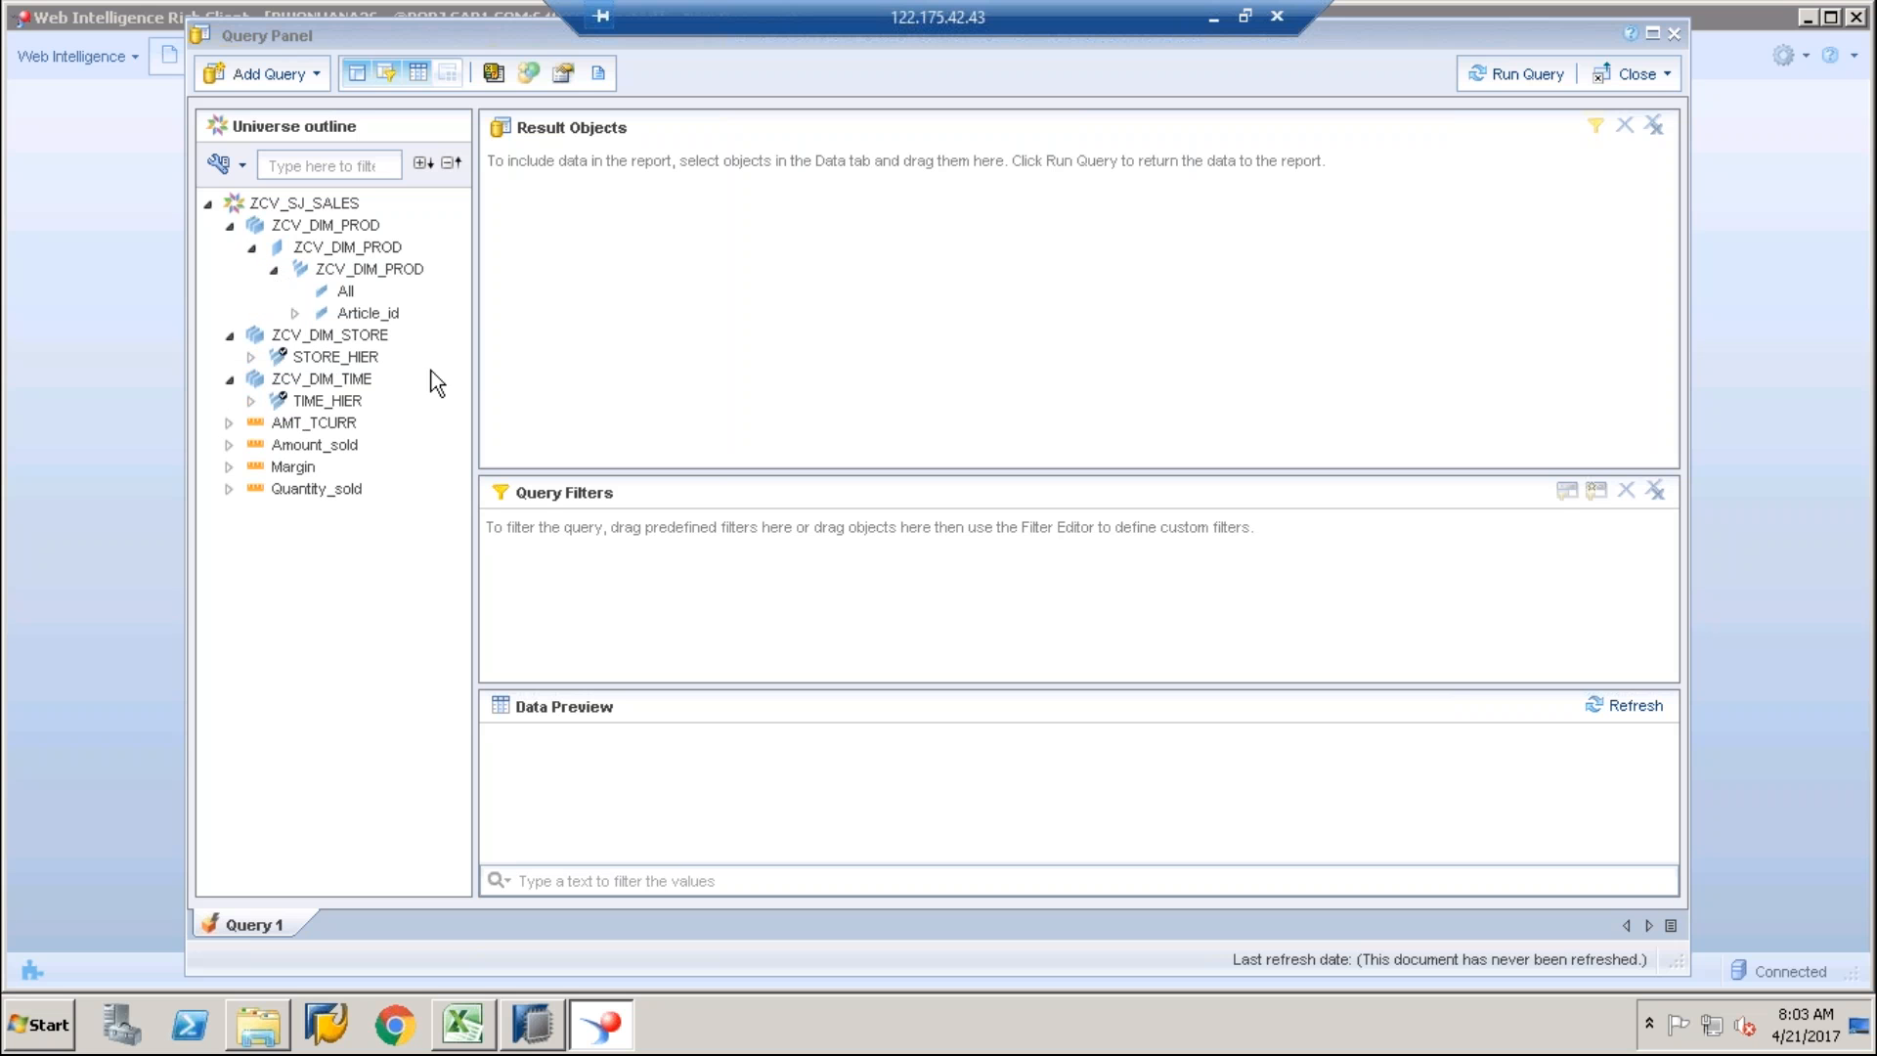
click(294, 312)
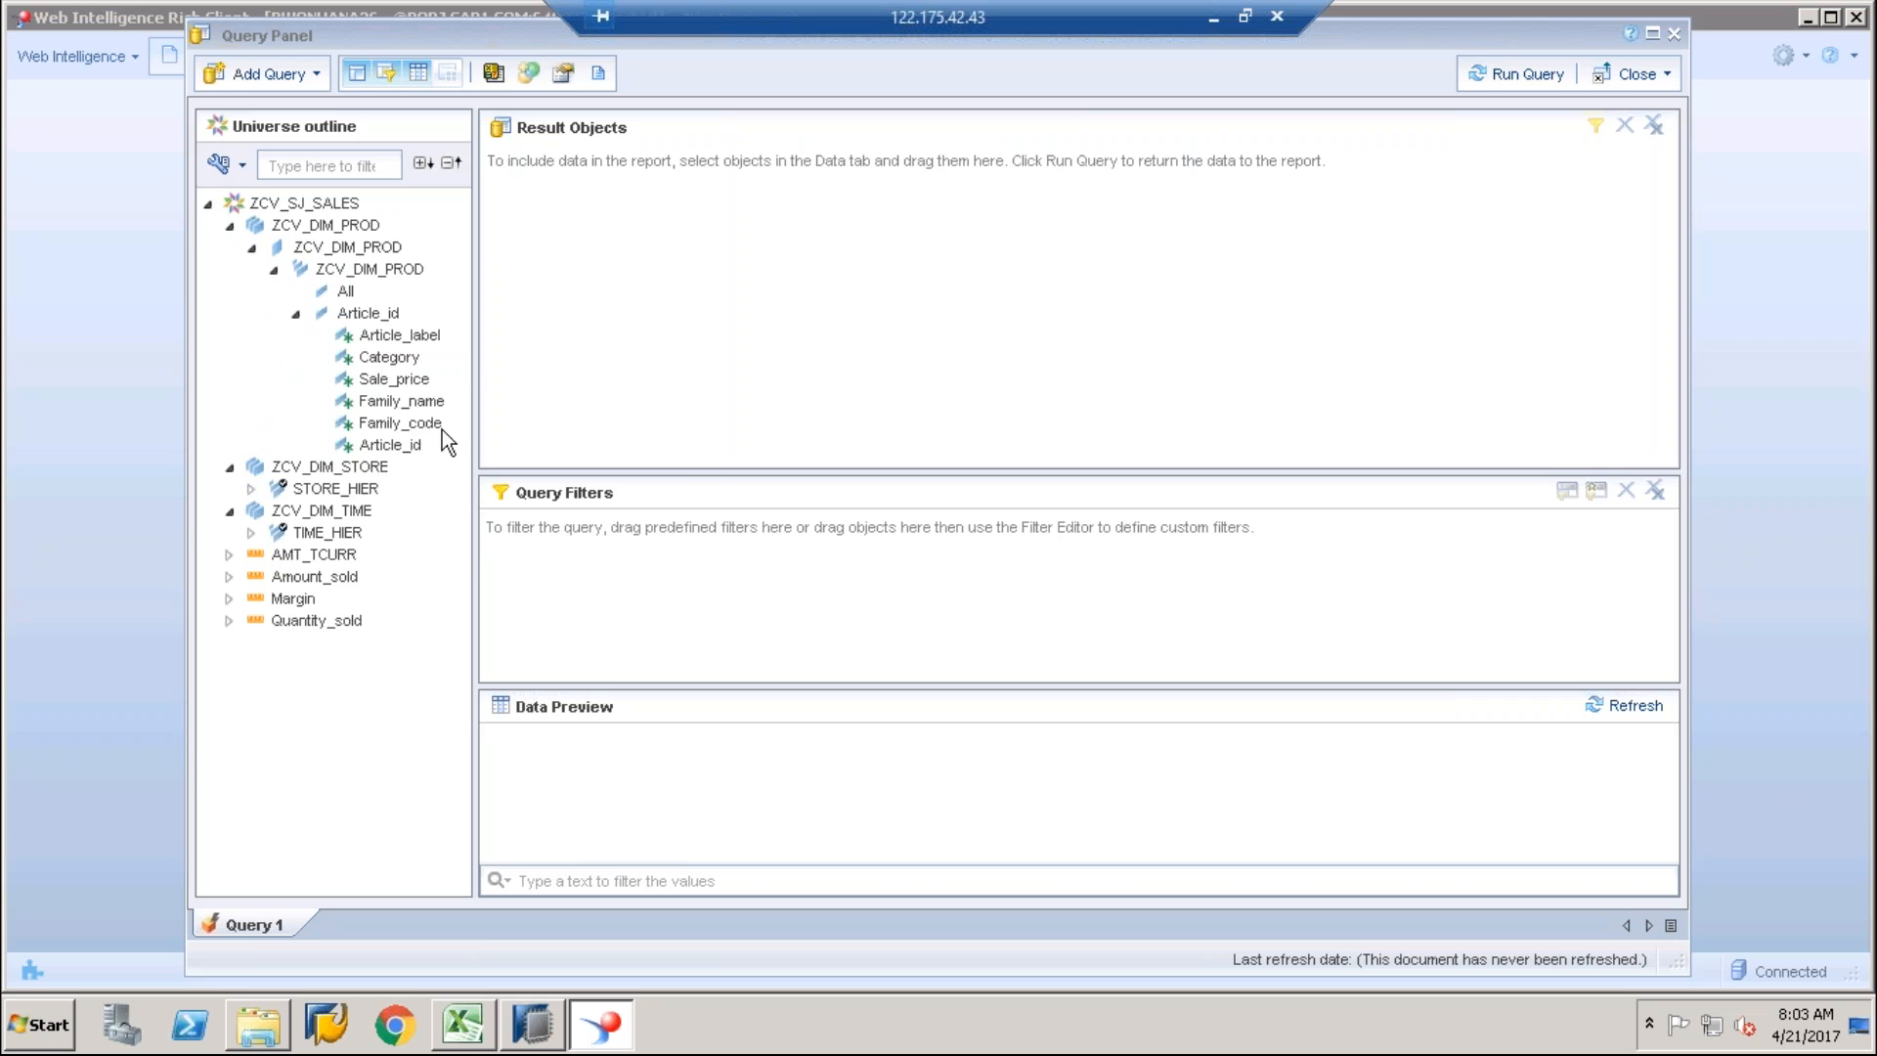
Step: Add Family_code, Family_name, Category and Quantity_sold to the query's result objects
drag(420, 425, 608, 296)
click(419, 403)
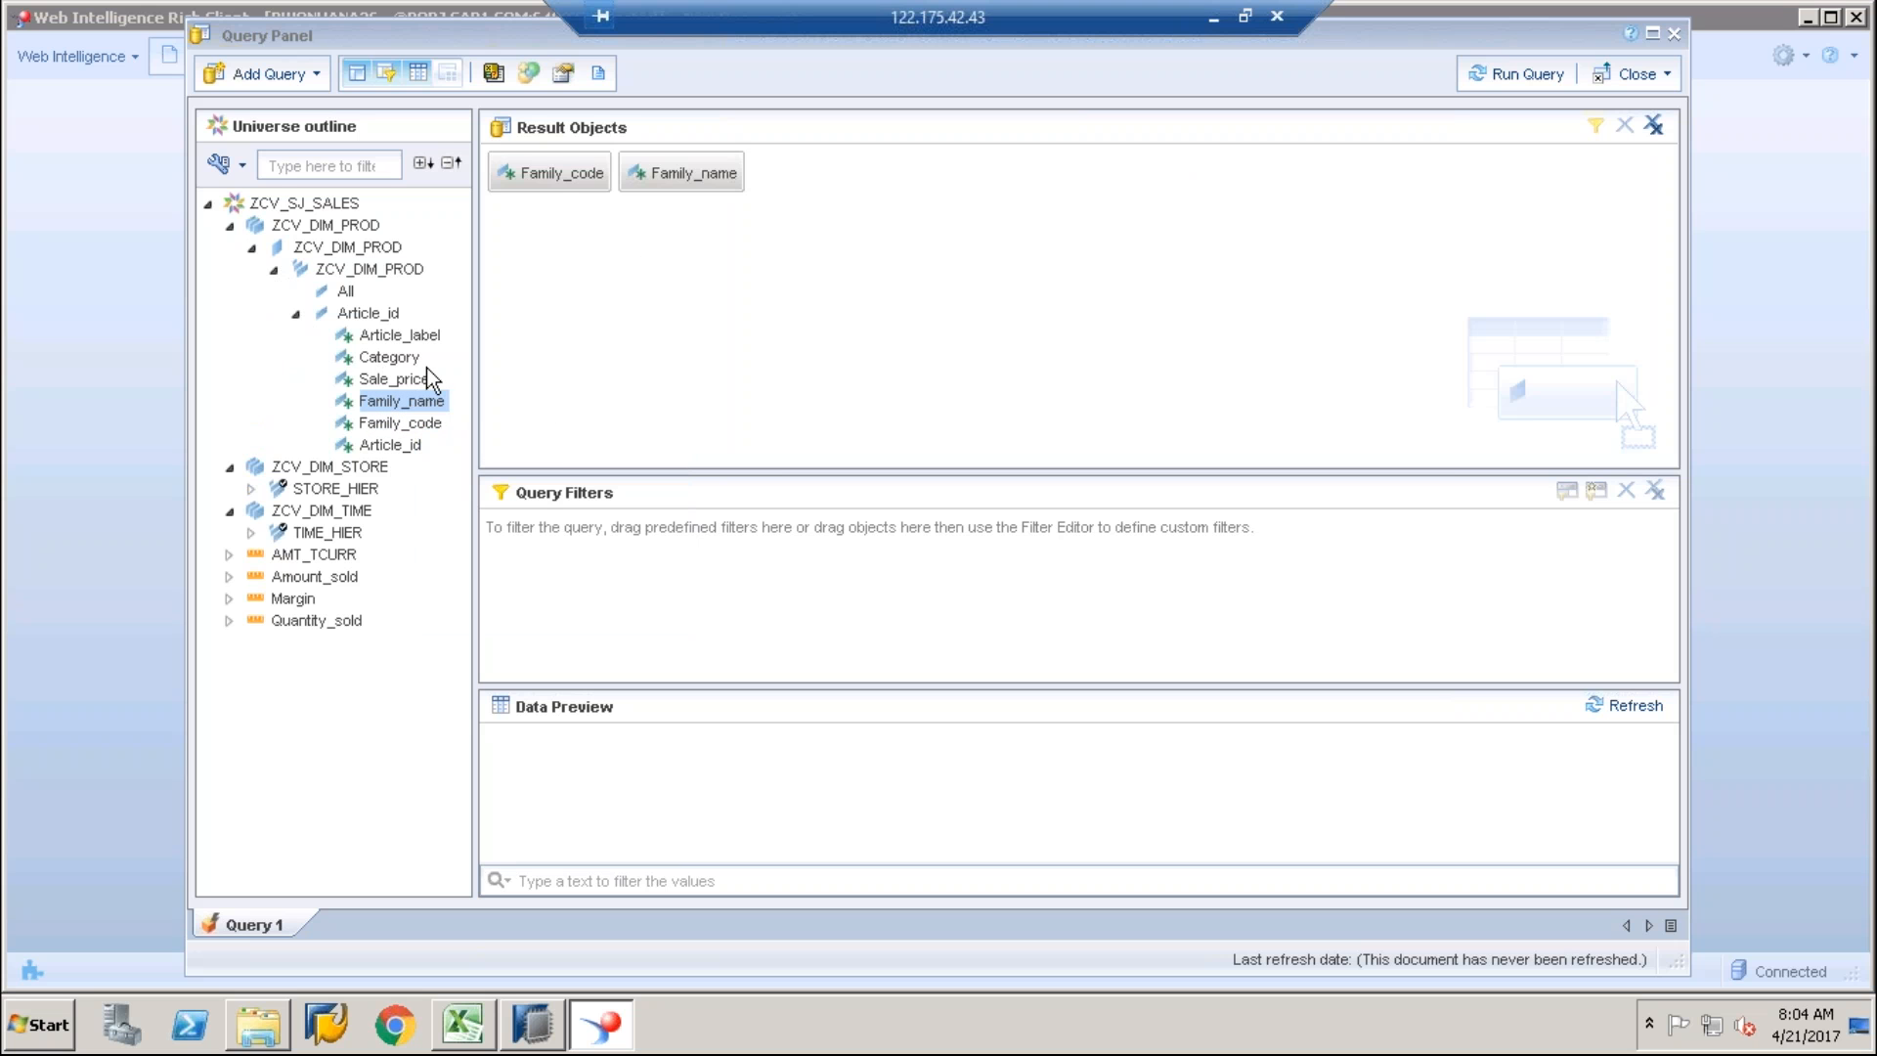
click(401, 360)
drag(401, 369, 853, 275)
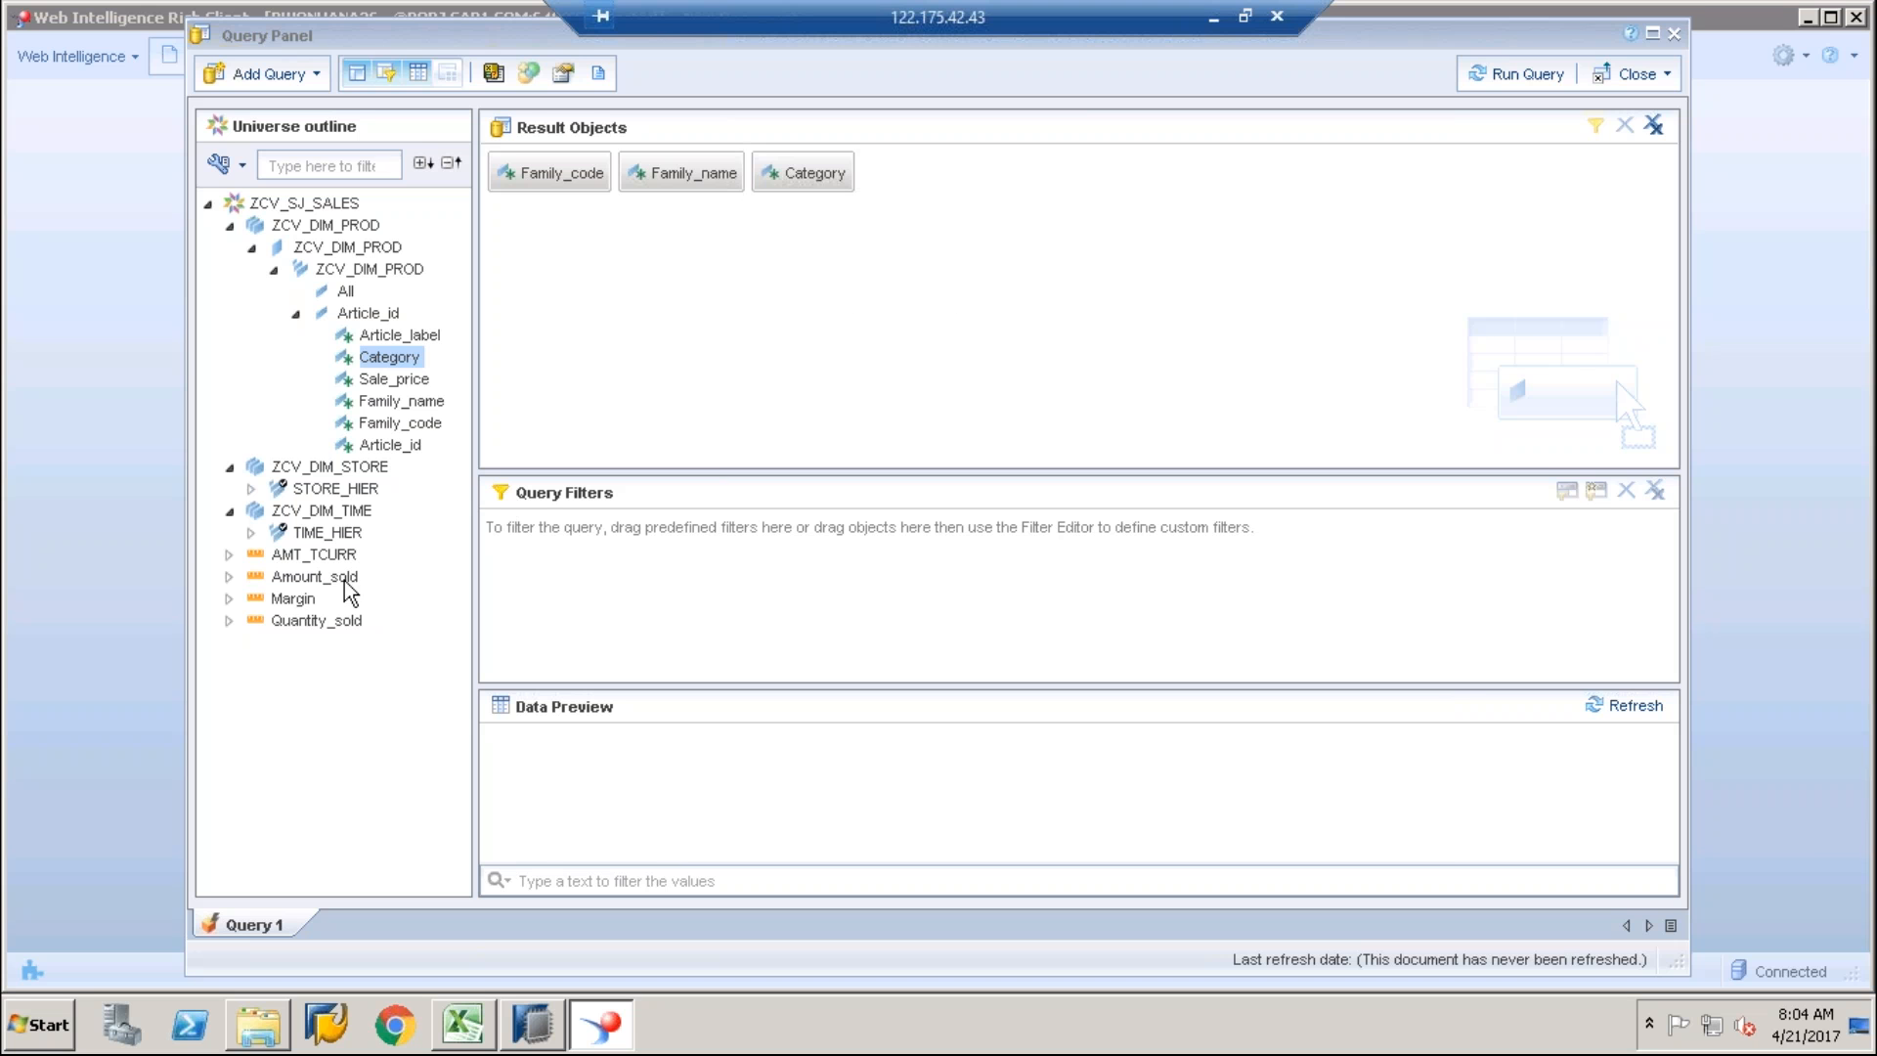
click(314, 626)
drag(314, 631, 986, 311)
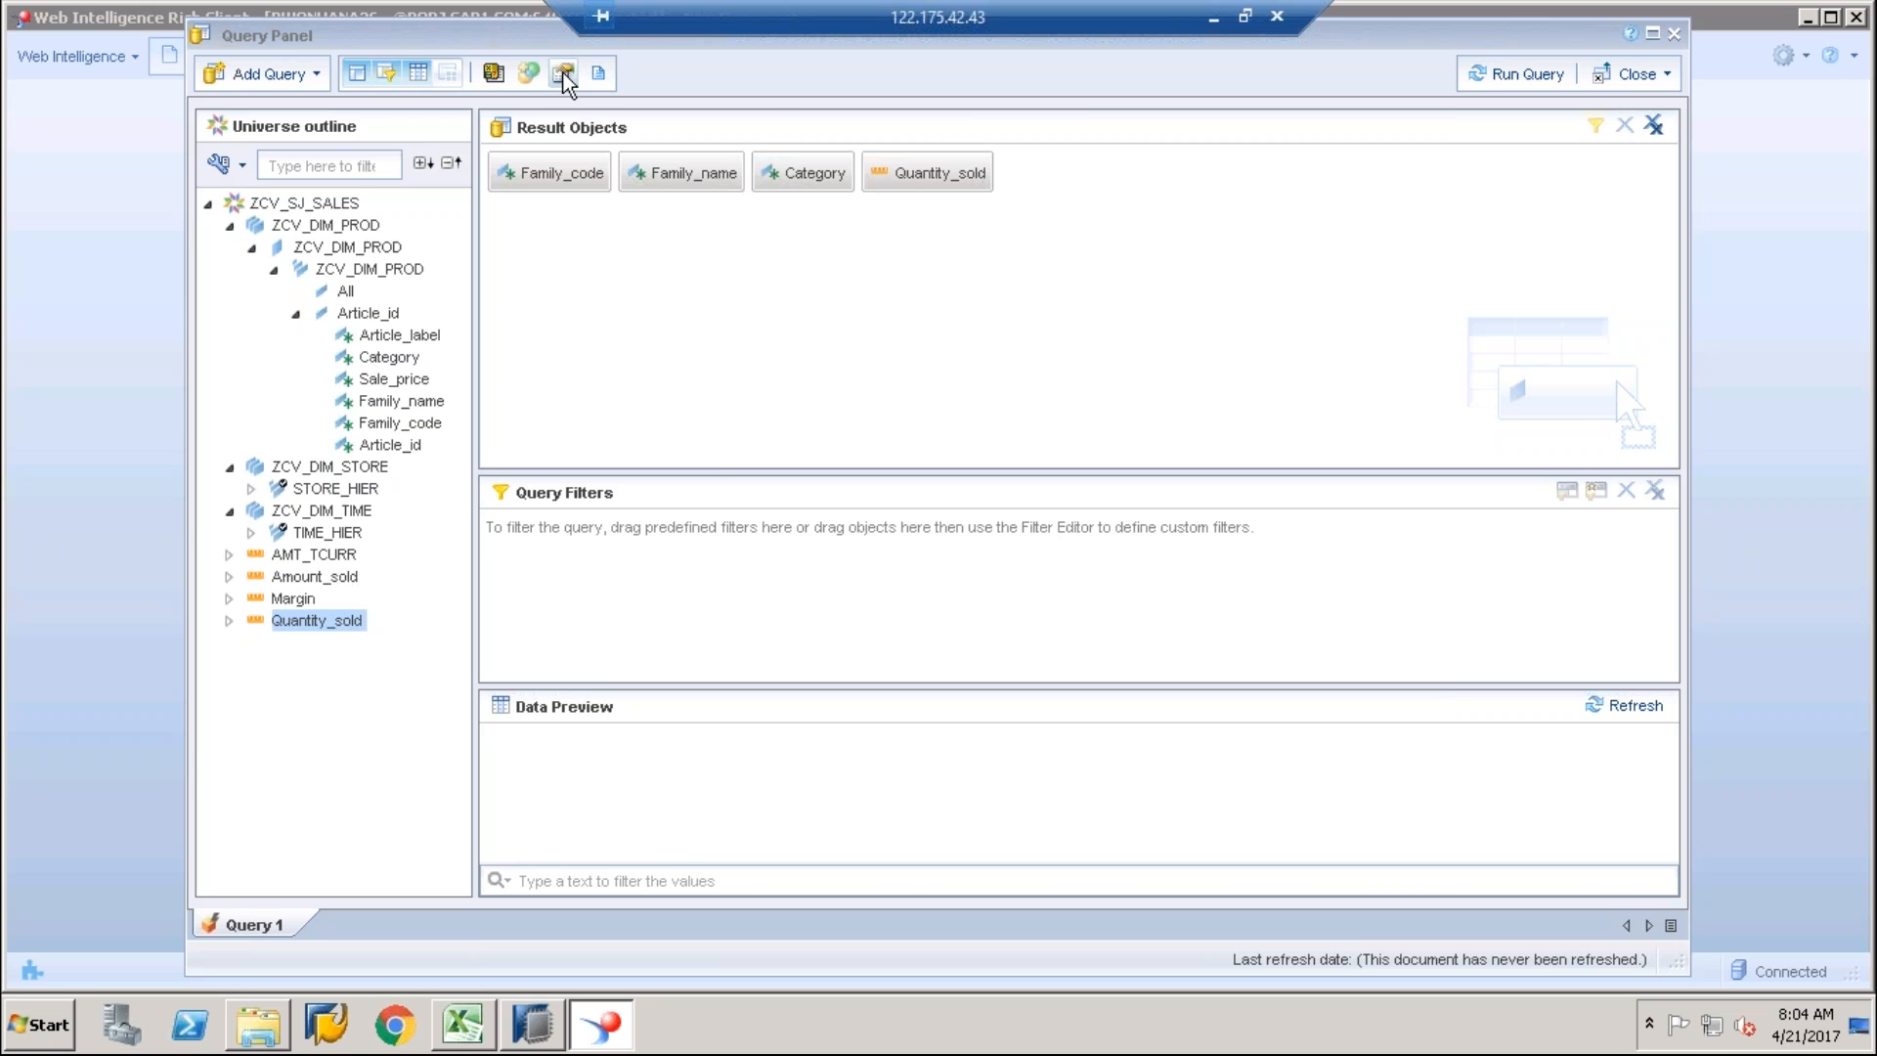
Step: Try to view the query script, and run the query with USD as the TAR_CURR prompt value
click(600, 74)
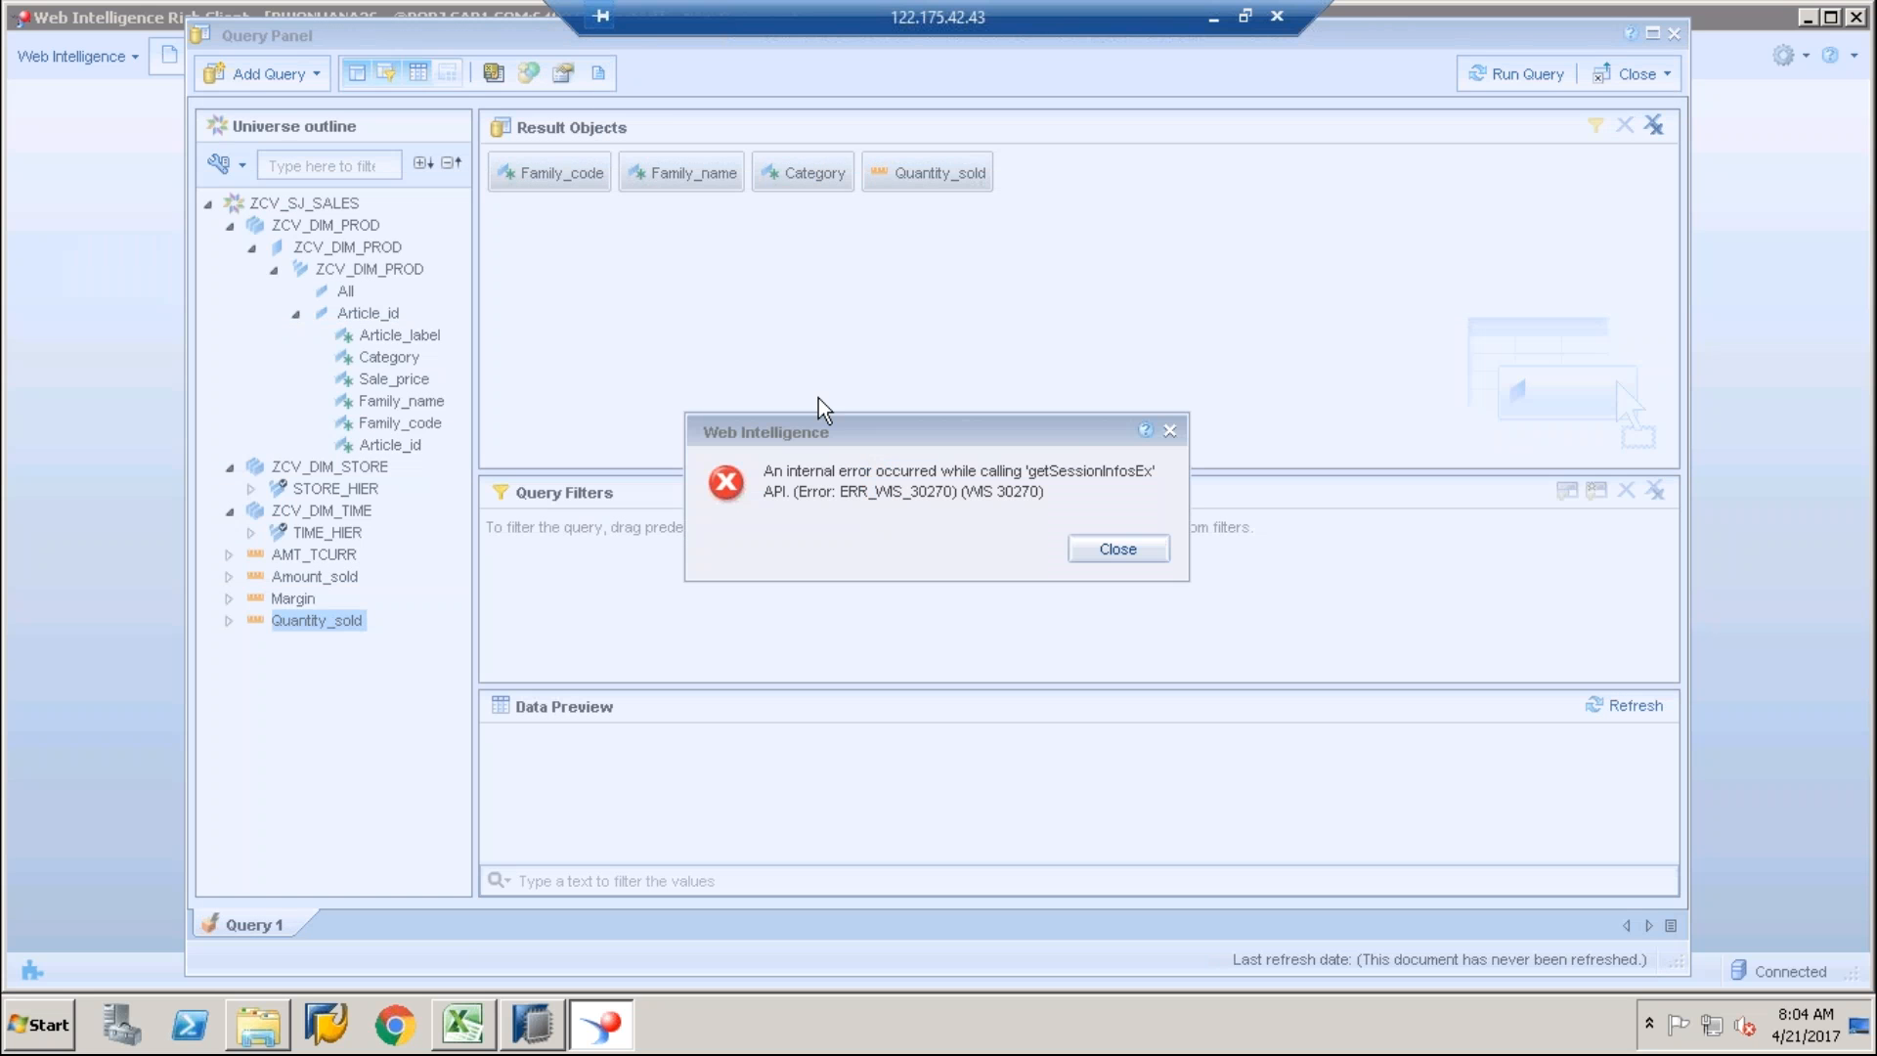
click(1119, 551)
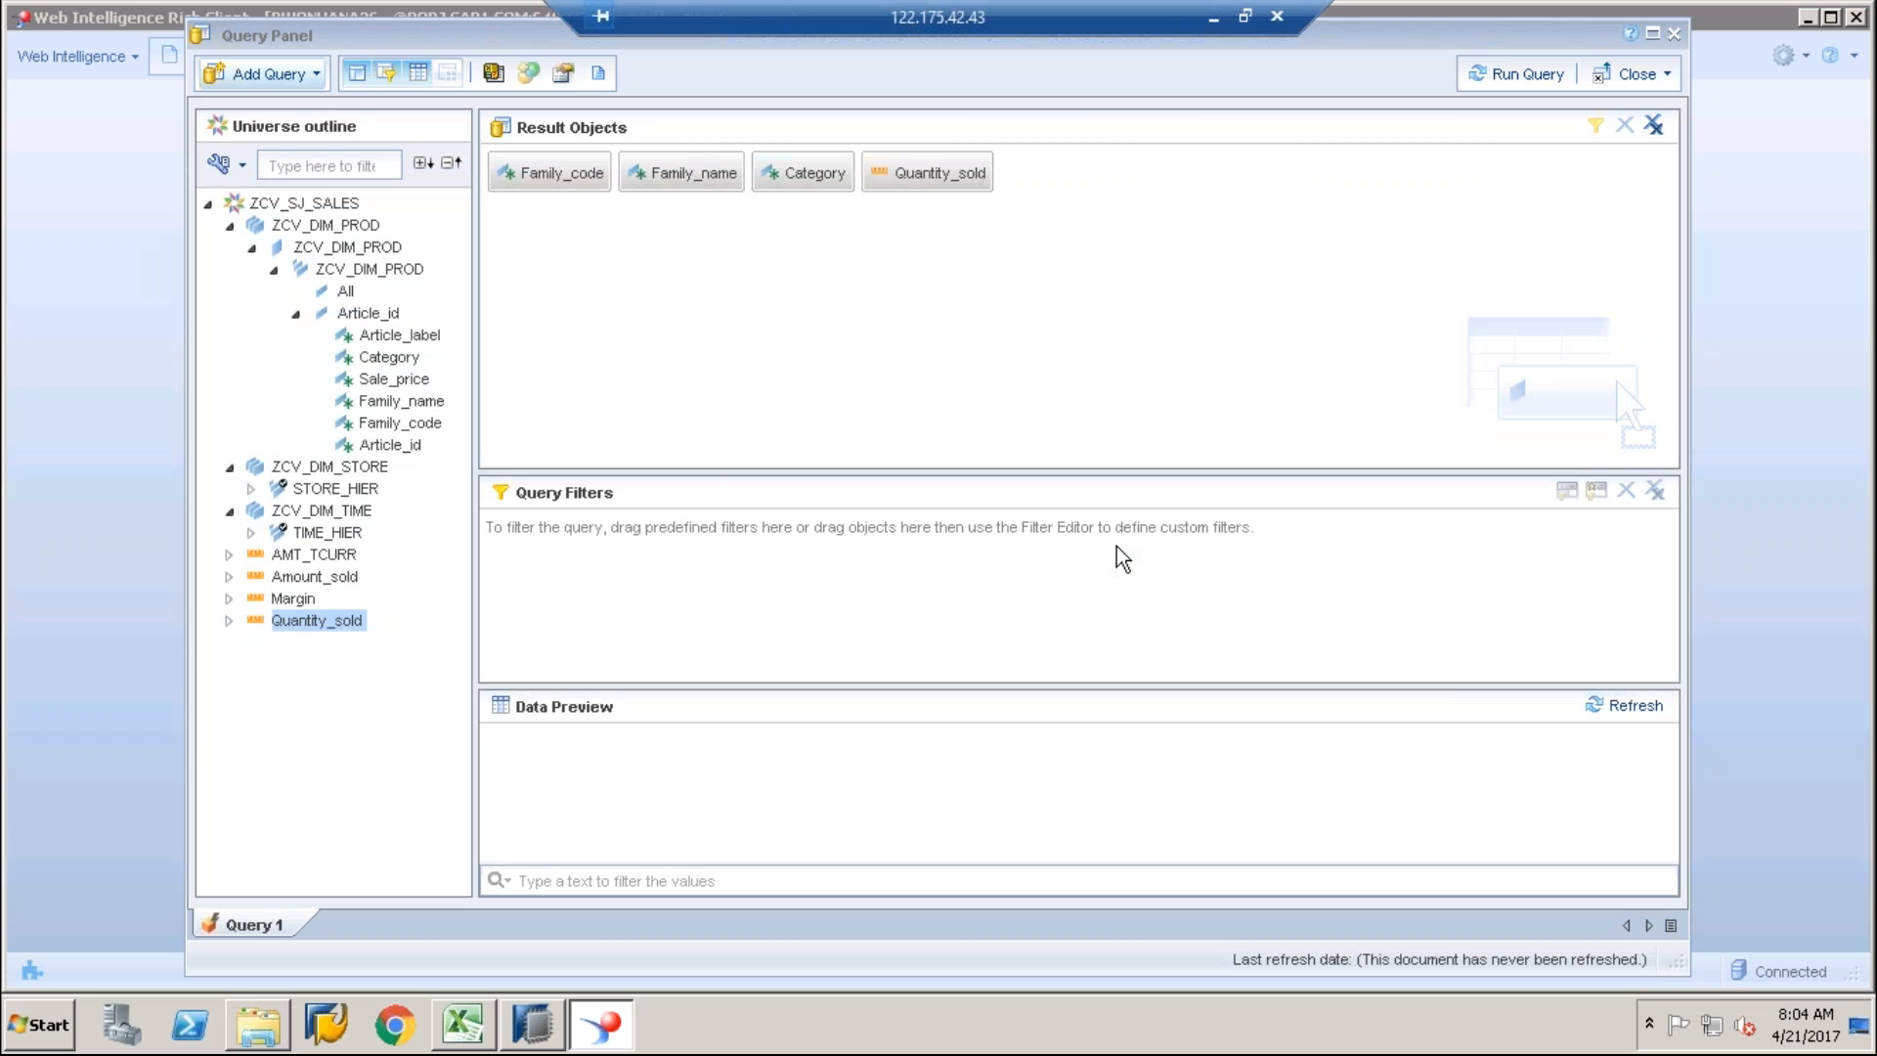
click(1521, 77)
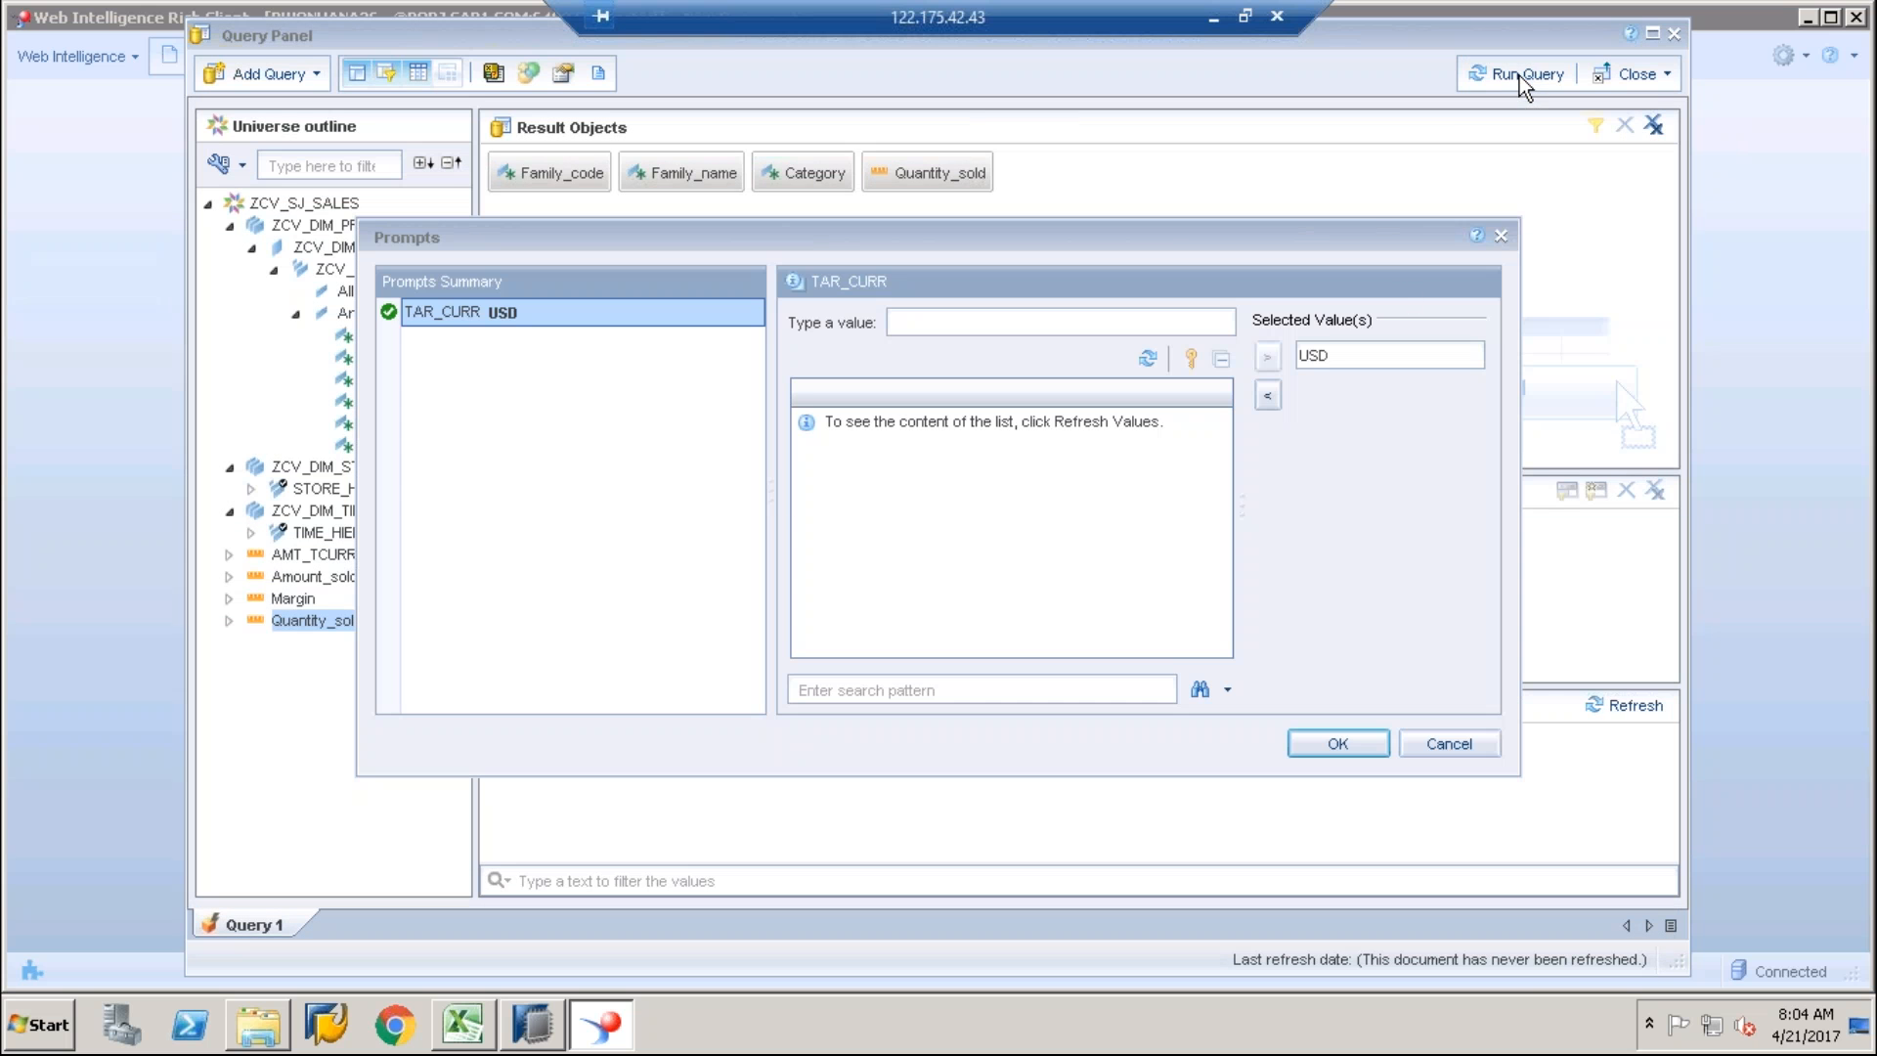
click(1339, 745)
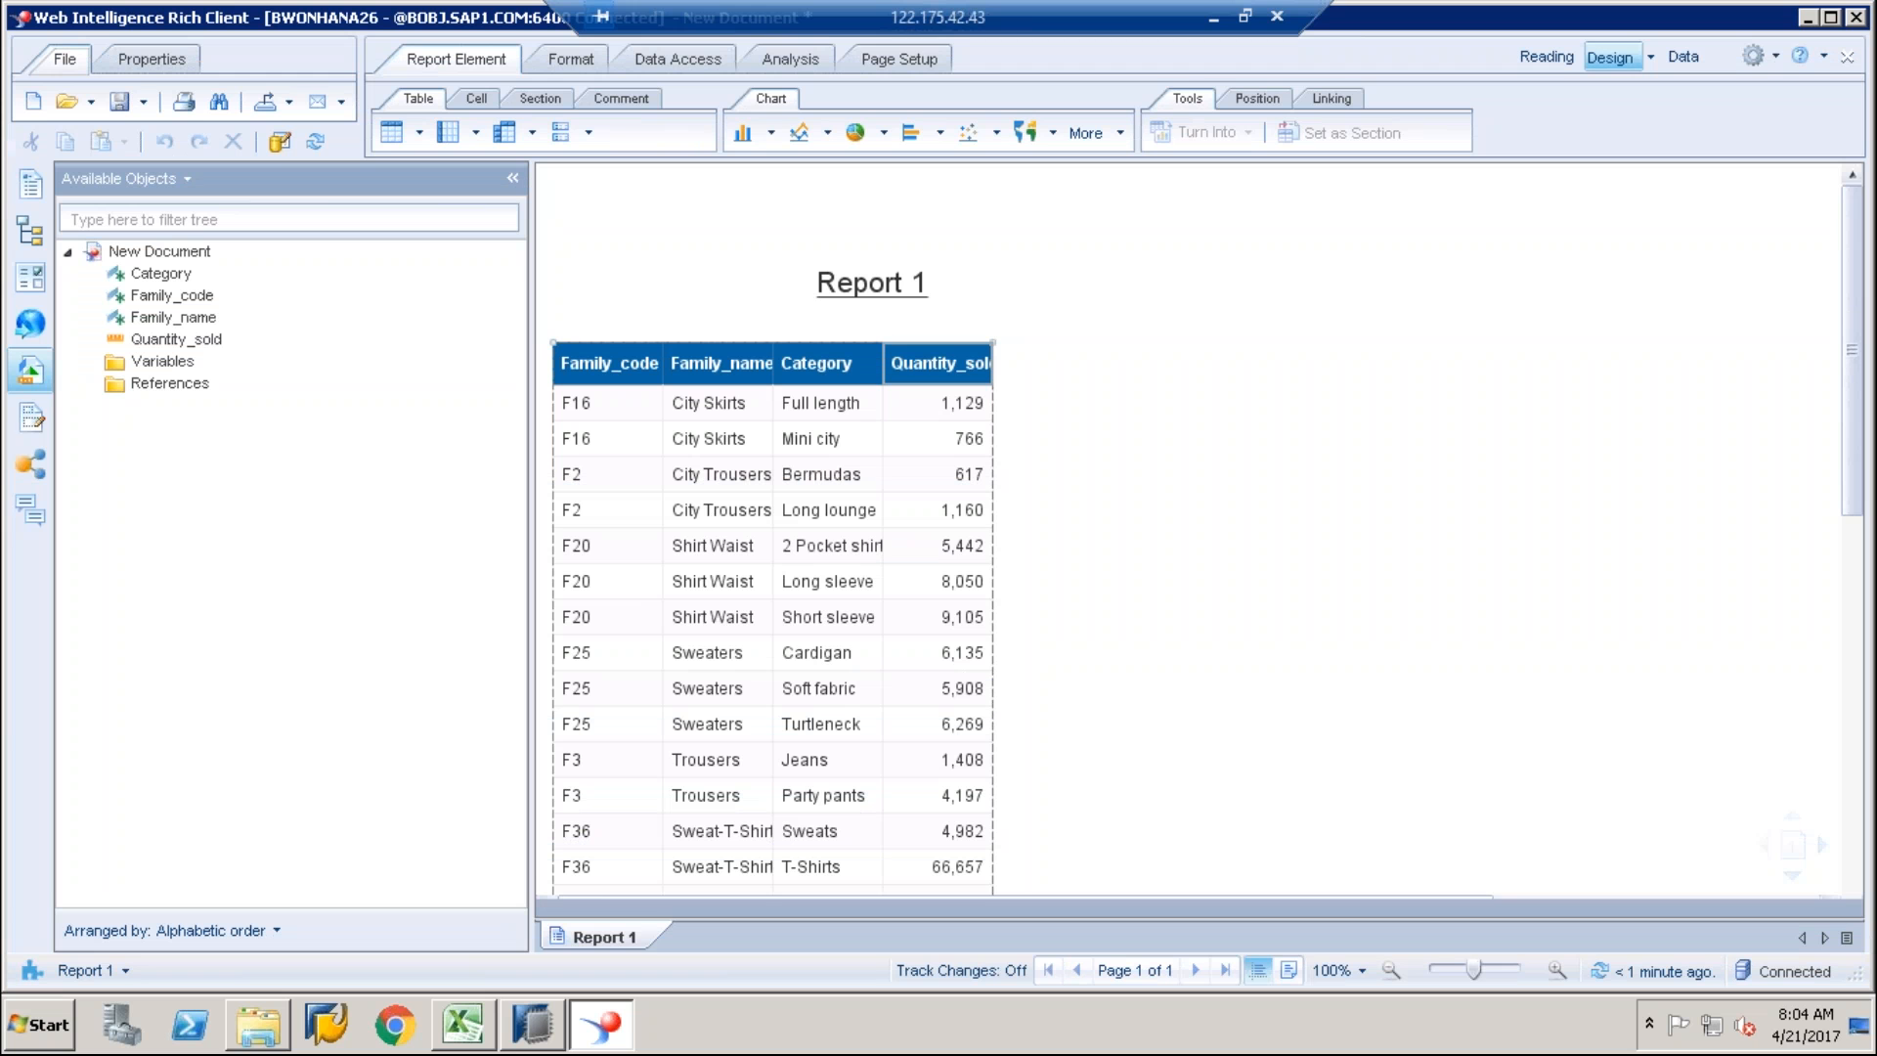
Step: Reopen the query for editing and examine its generated query script and its query properties
click(279, 143)
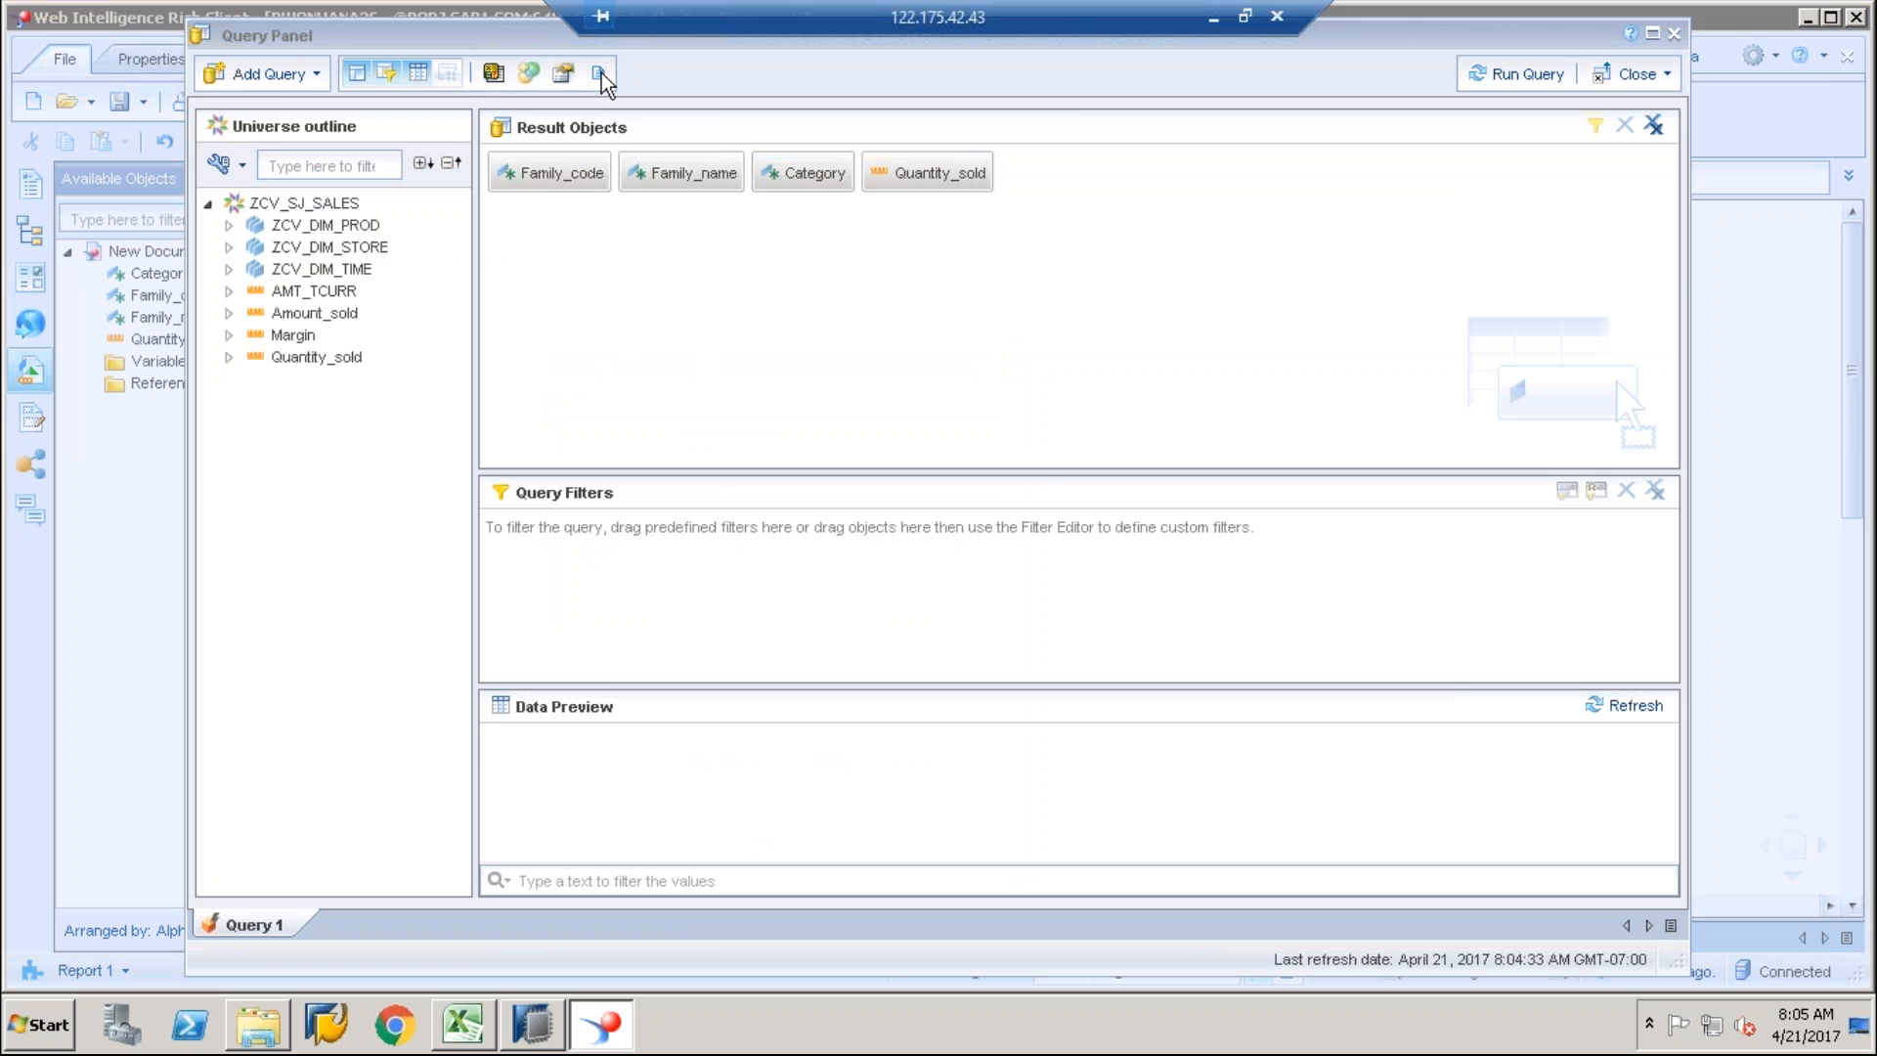
click(682, 172)
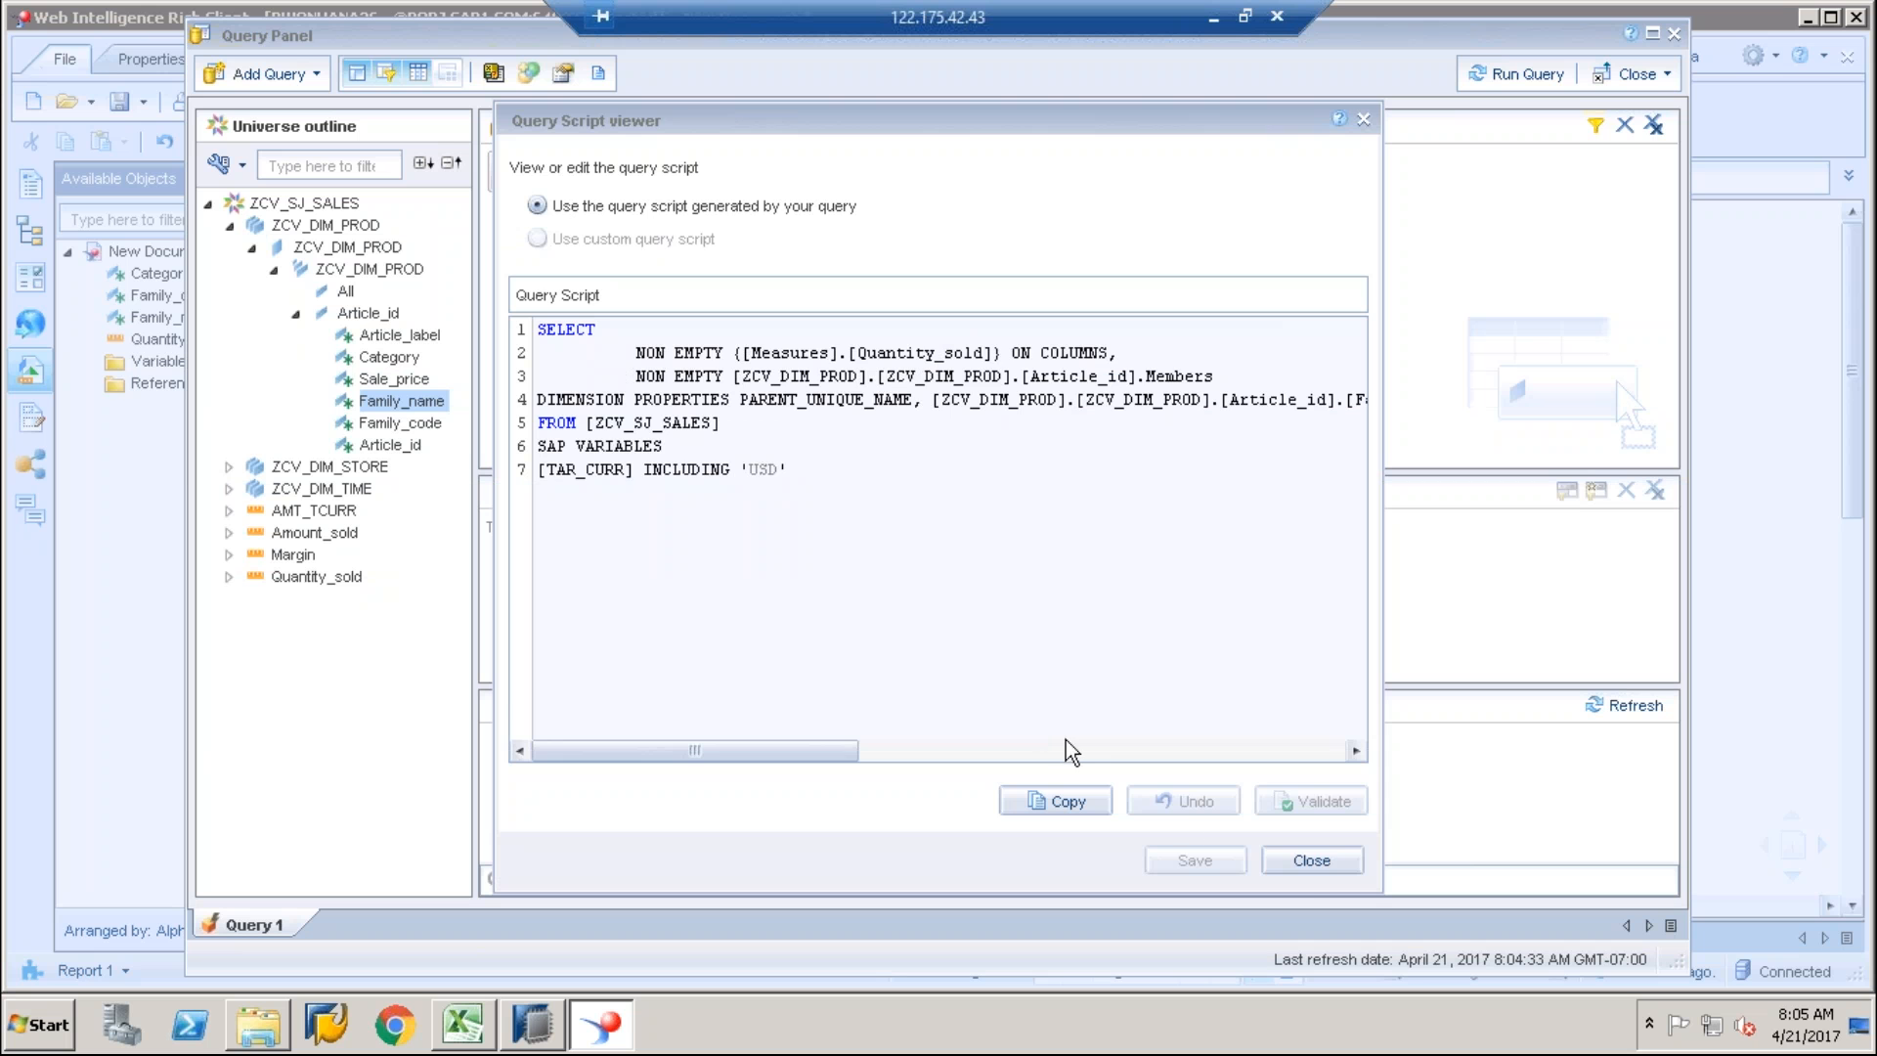
click(1305, 863)
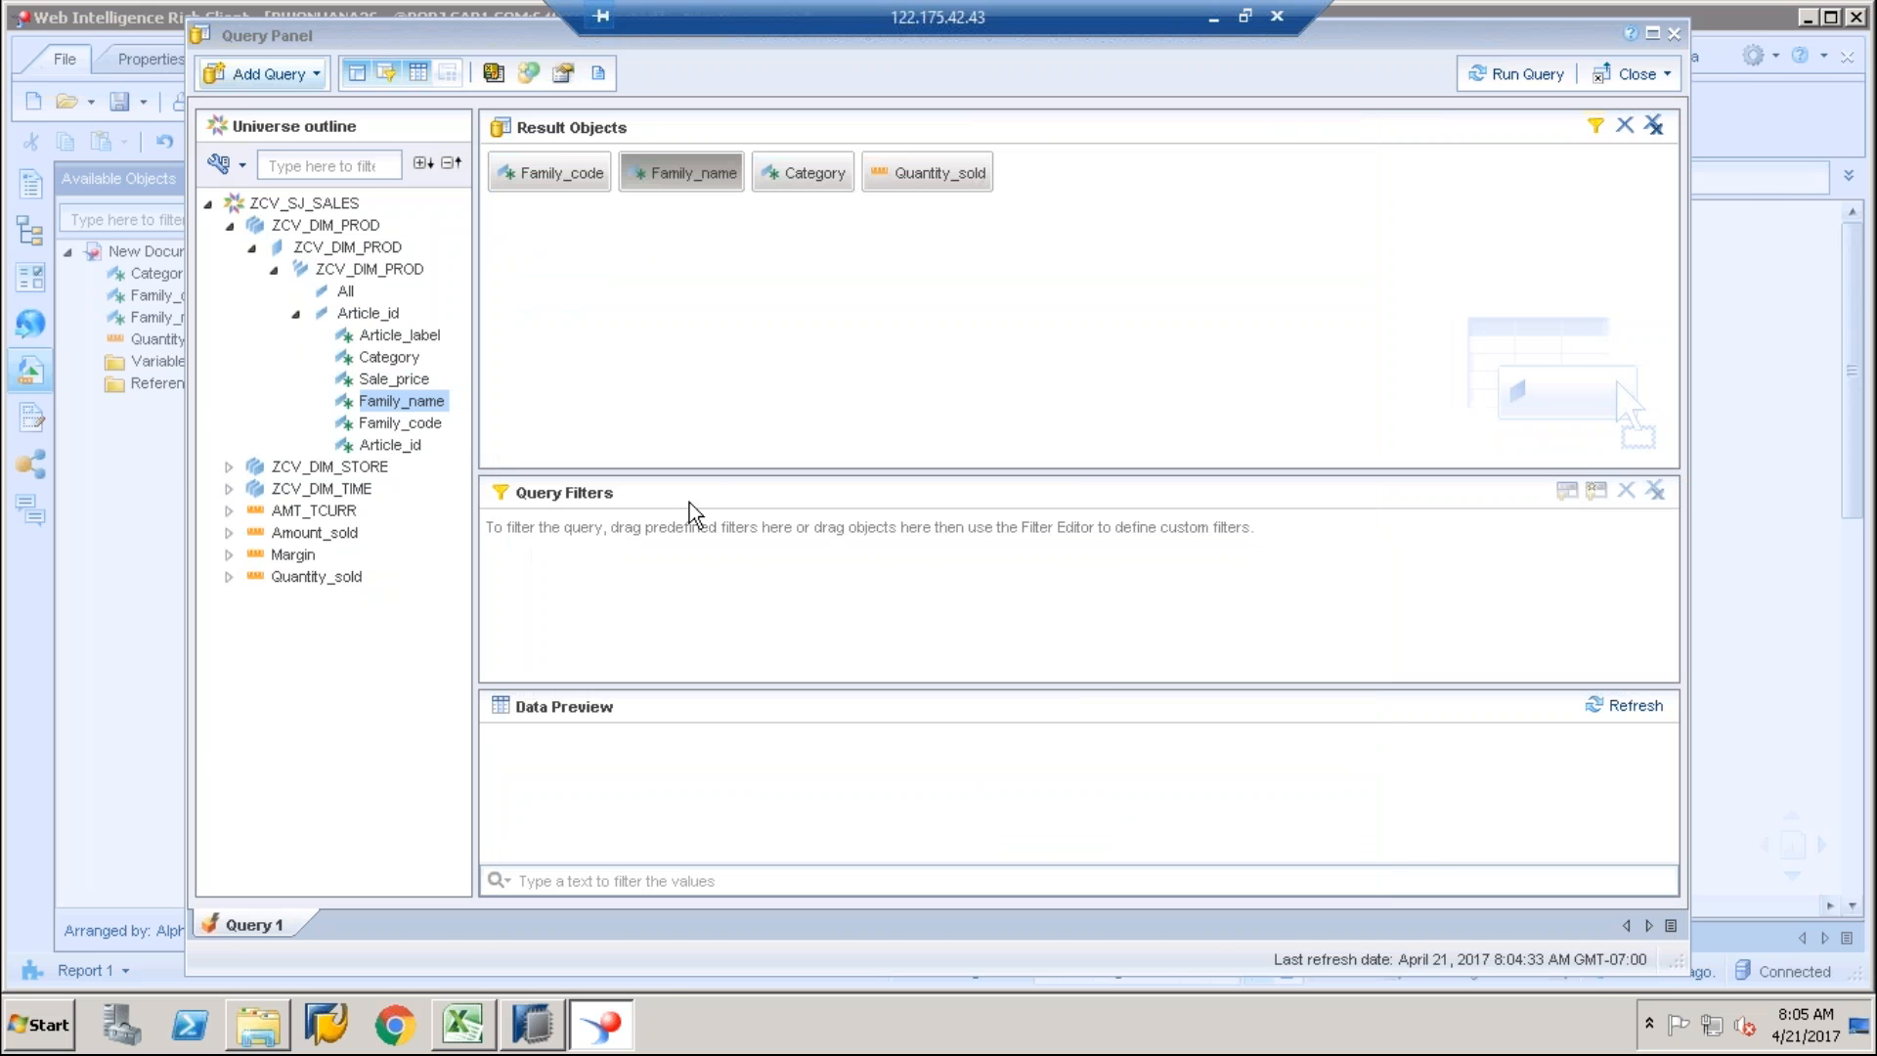
click(564, 78)
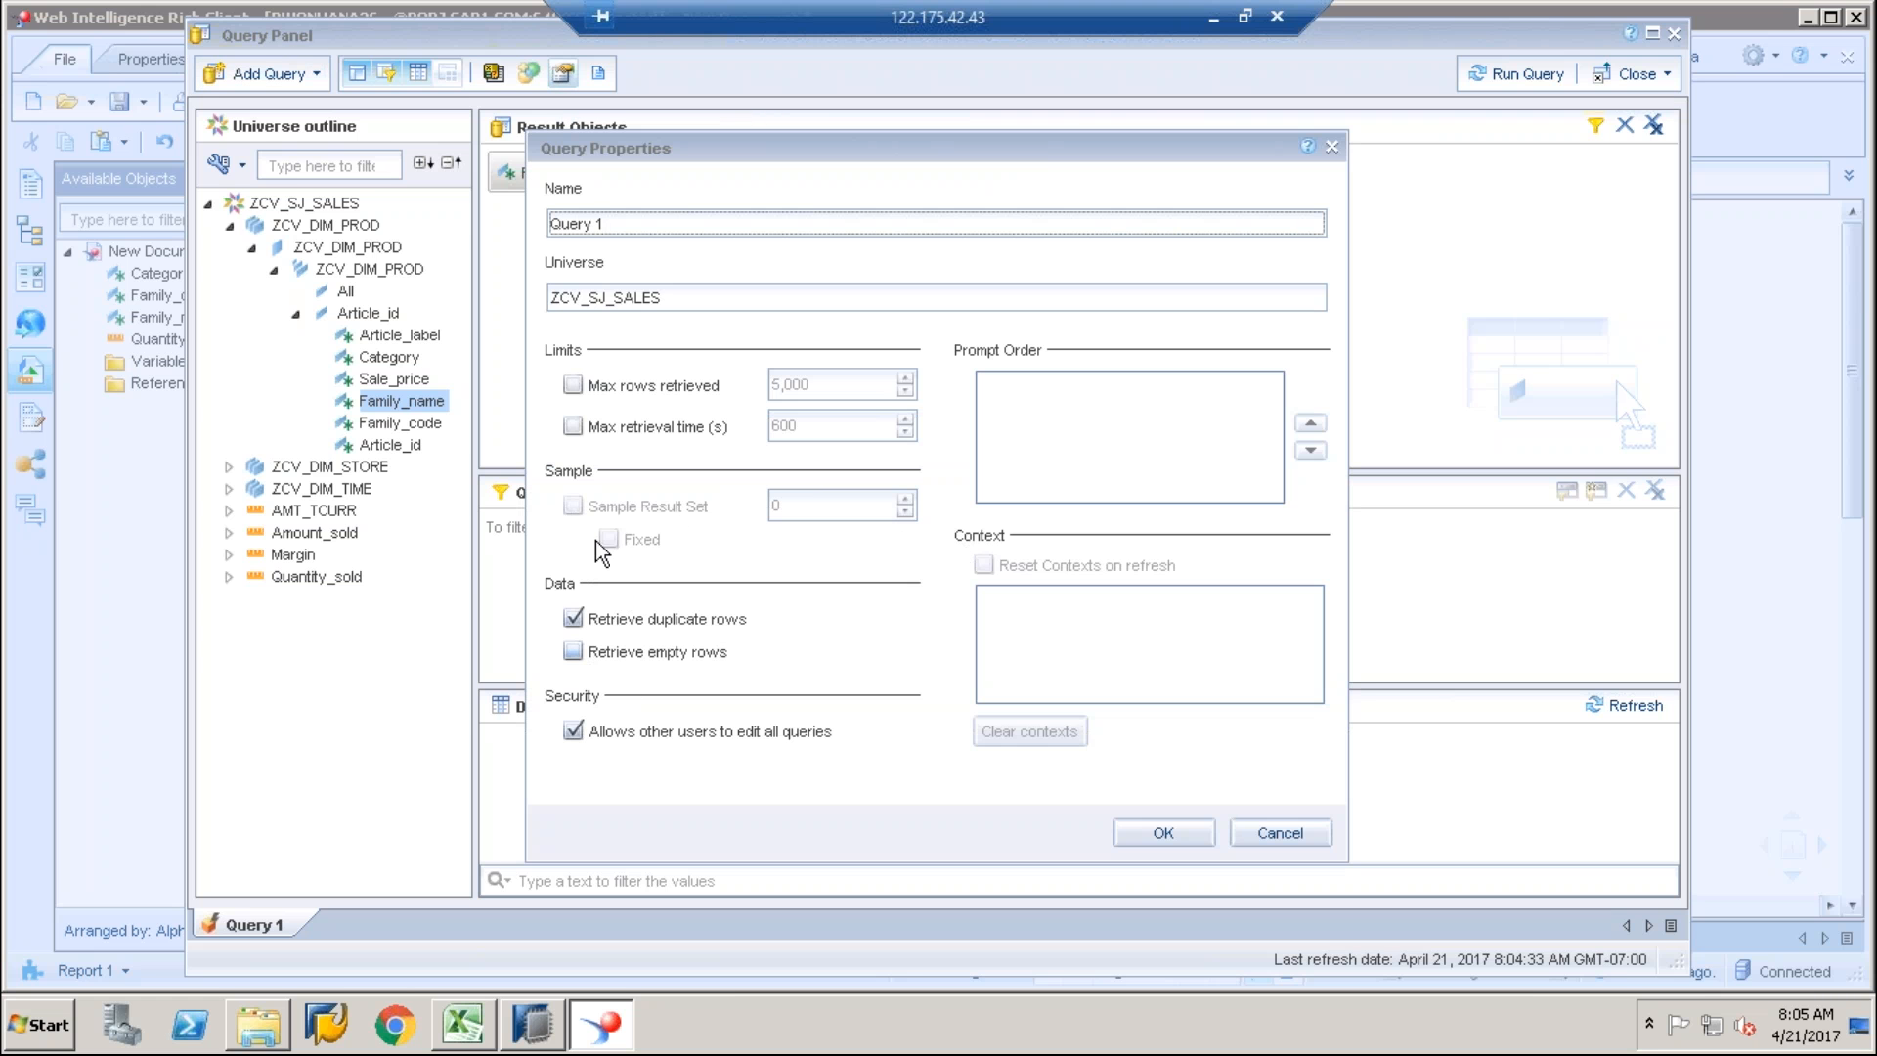
click(1281, 833)
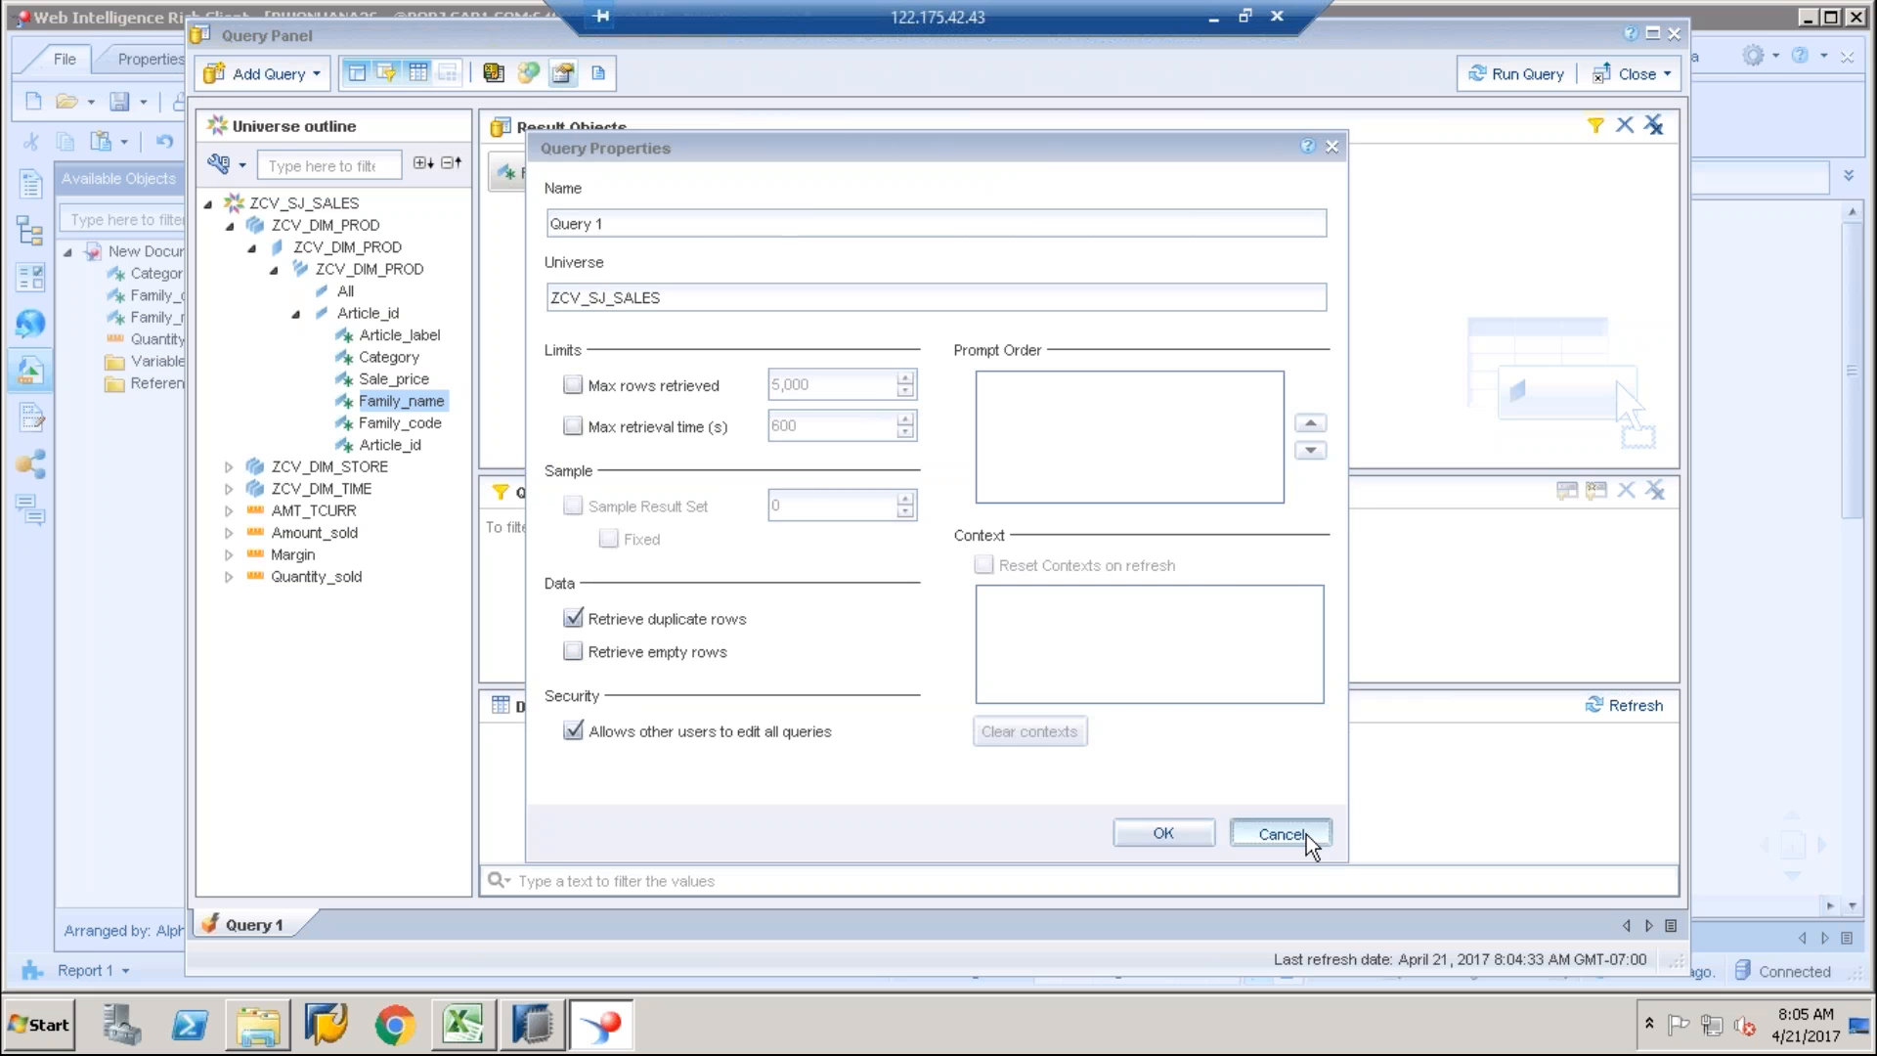
Step: Rerun the query from the query editor, keeping USD for the TAR_CURR prompt
click(1552, 77)
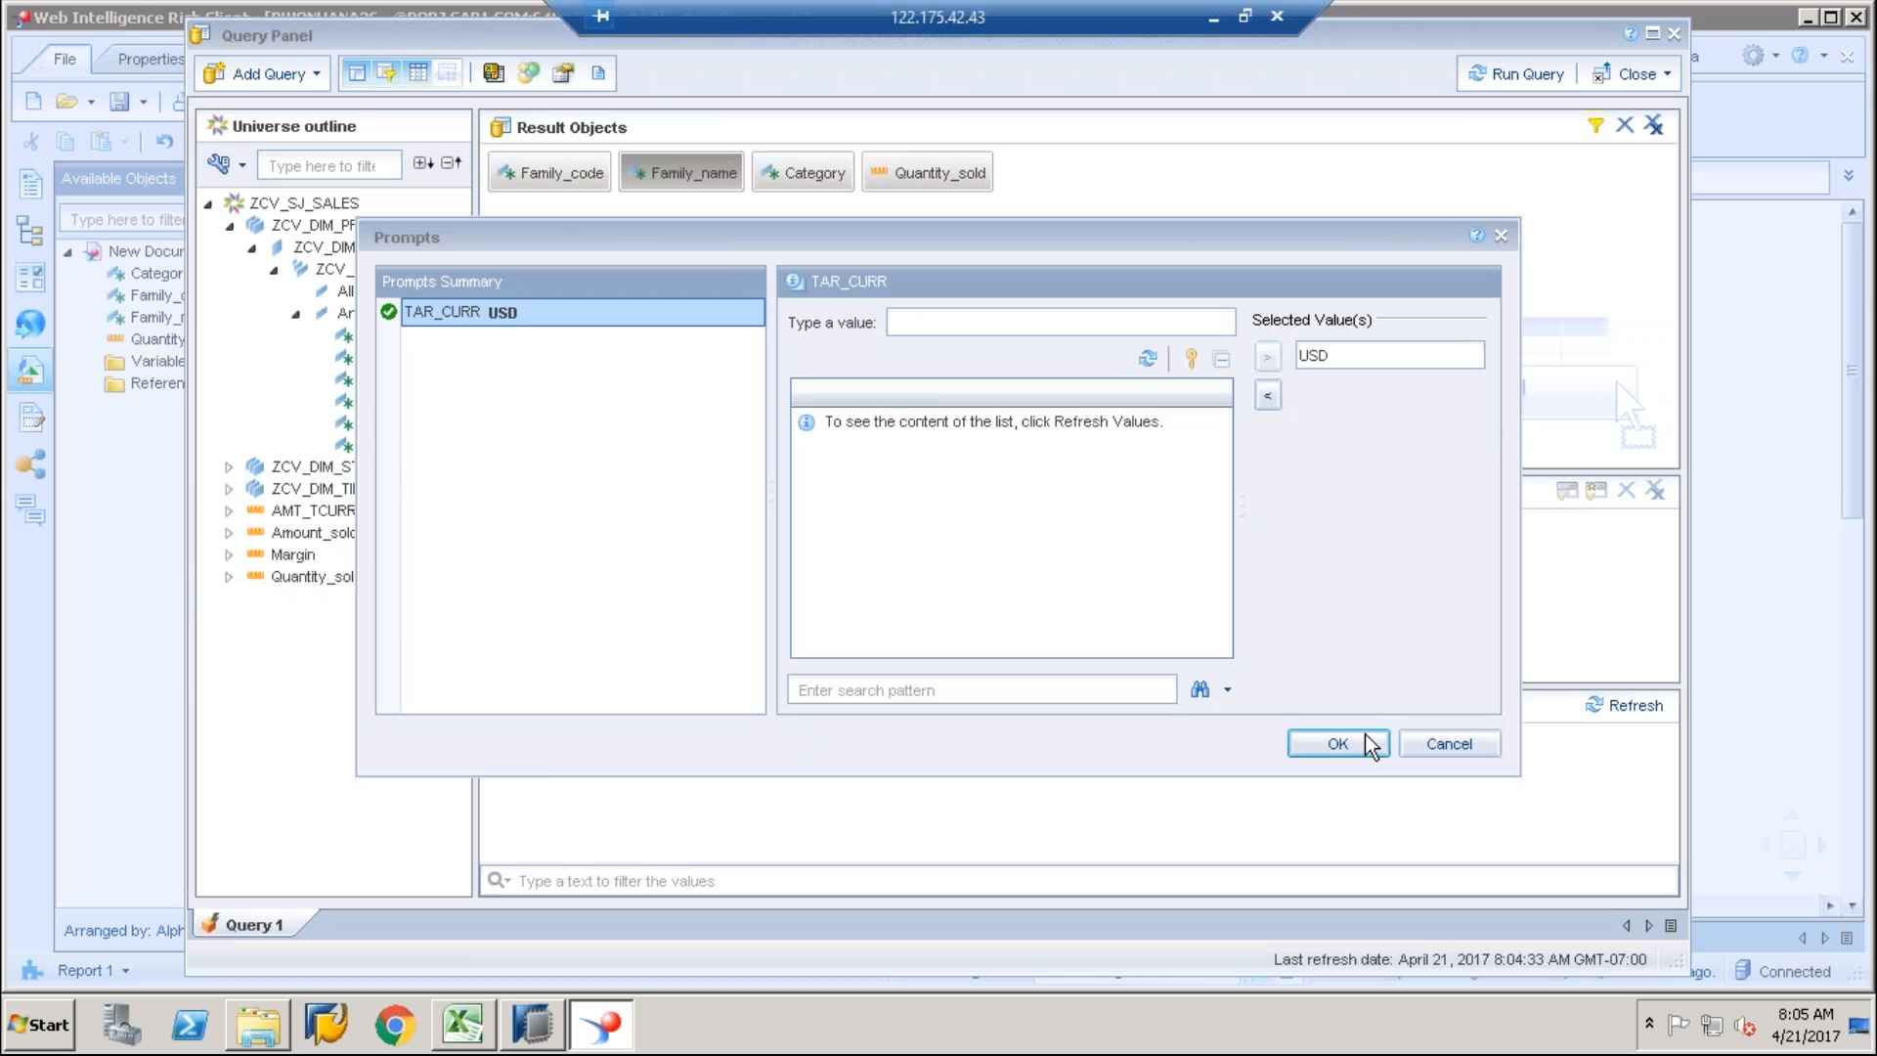
click(1365, 739)
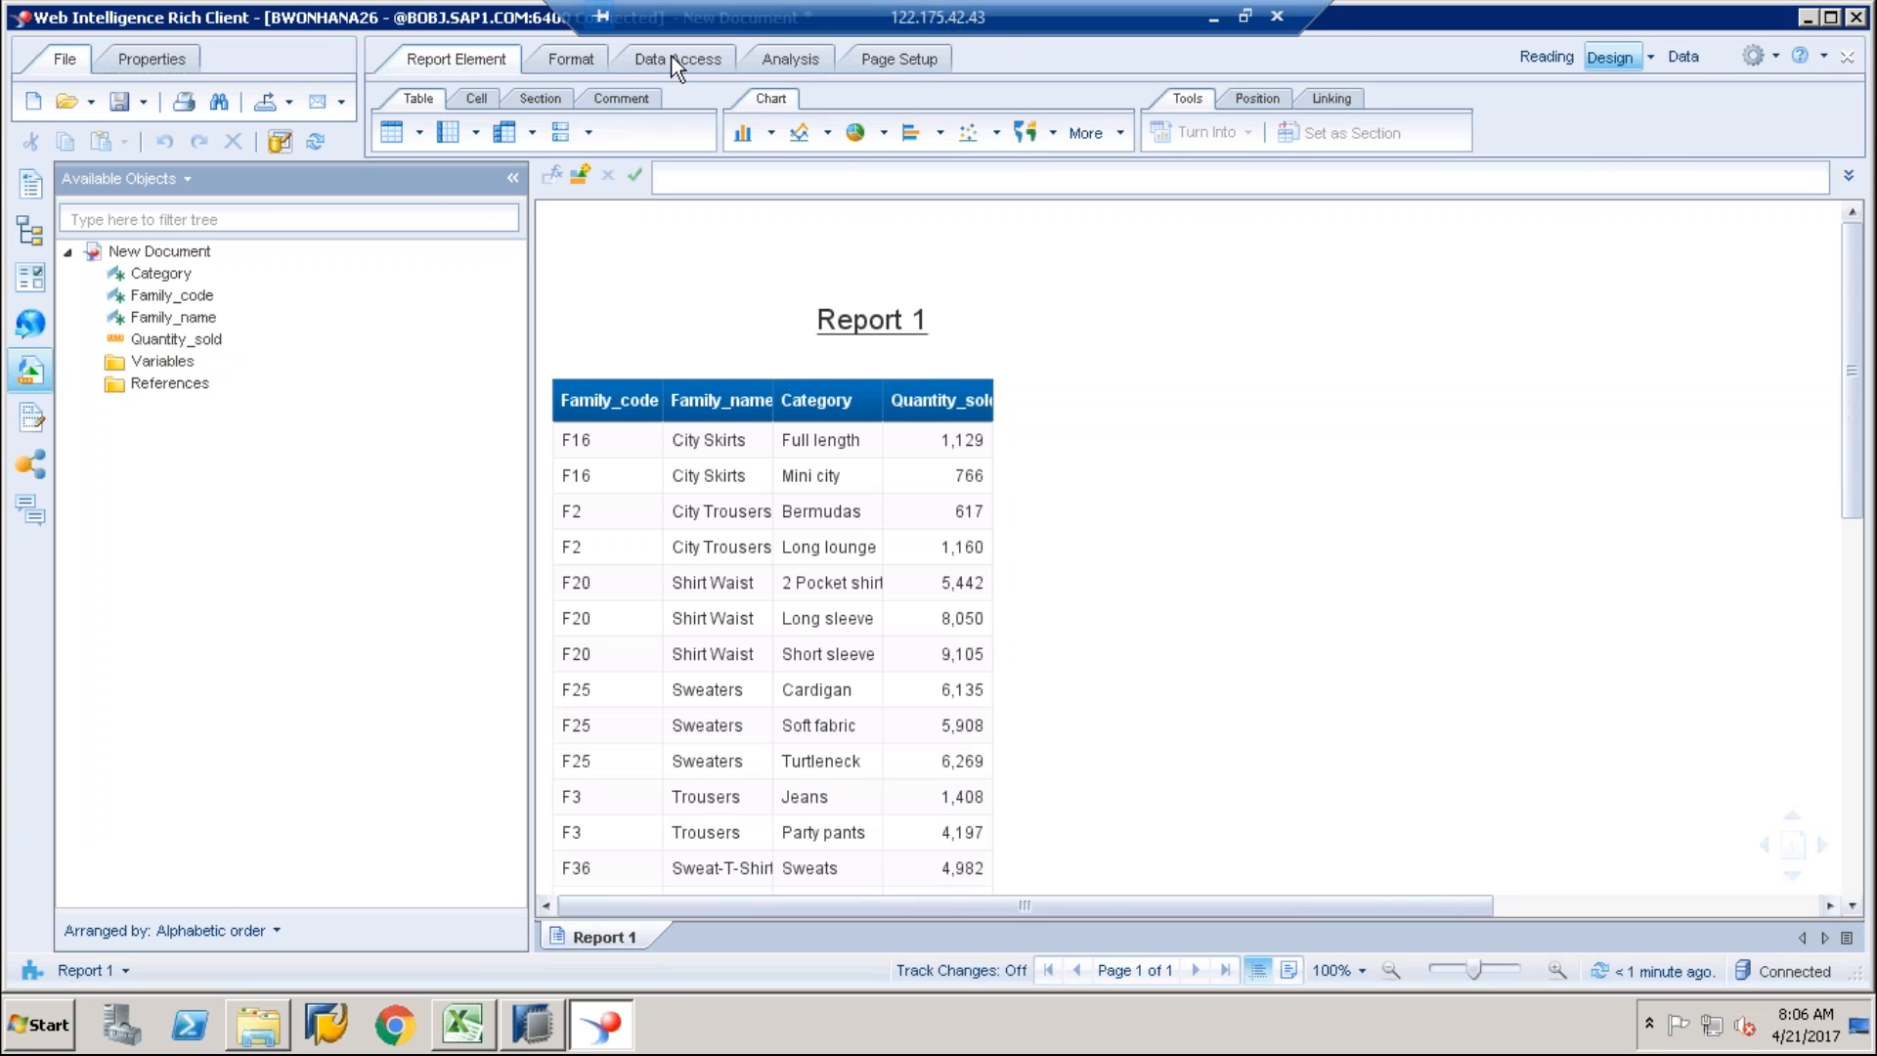
Step: Examine the options in the document's properties, including query stripping
click(164, 56)
click(131, 98)
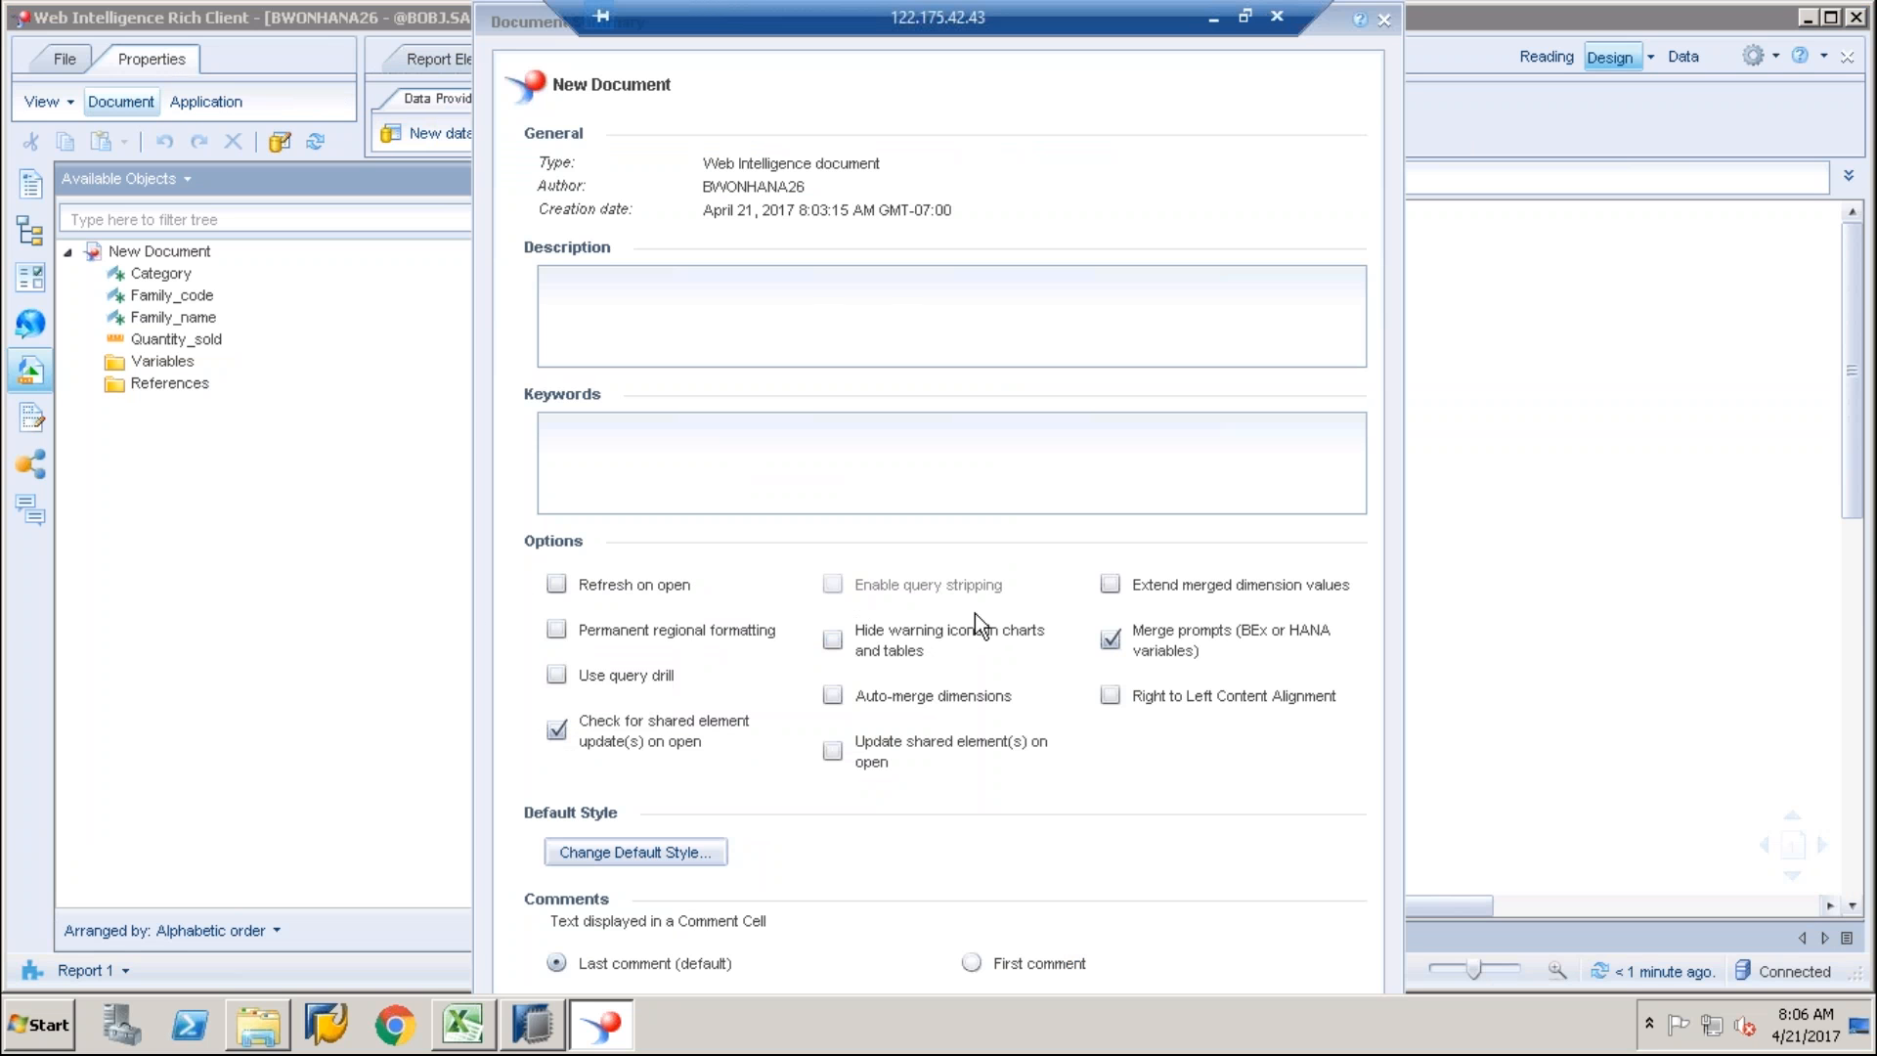
click(1385, 21)
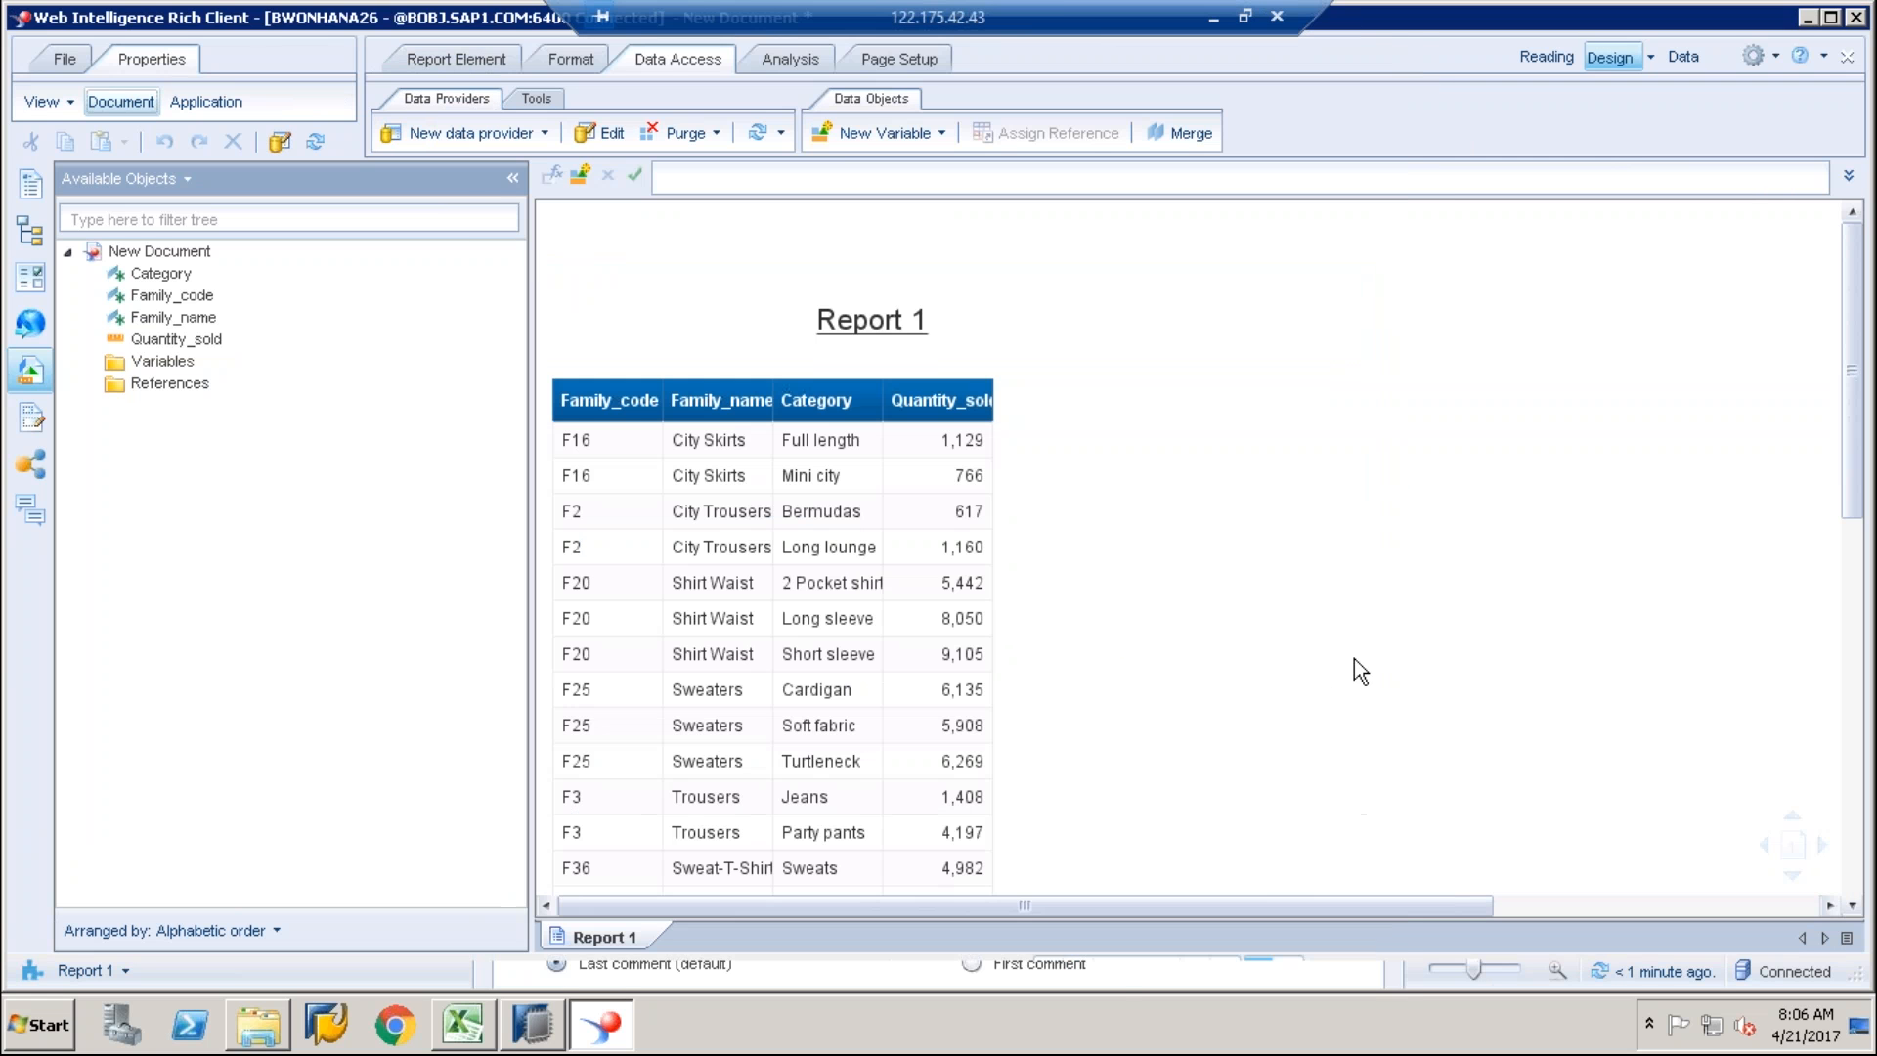
Step: Remove the Category column from the report table and refresh the data, keeping USD for the TAR_CURR prompt
click(841, 480)
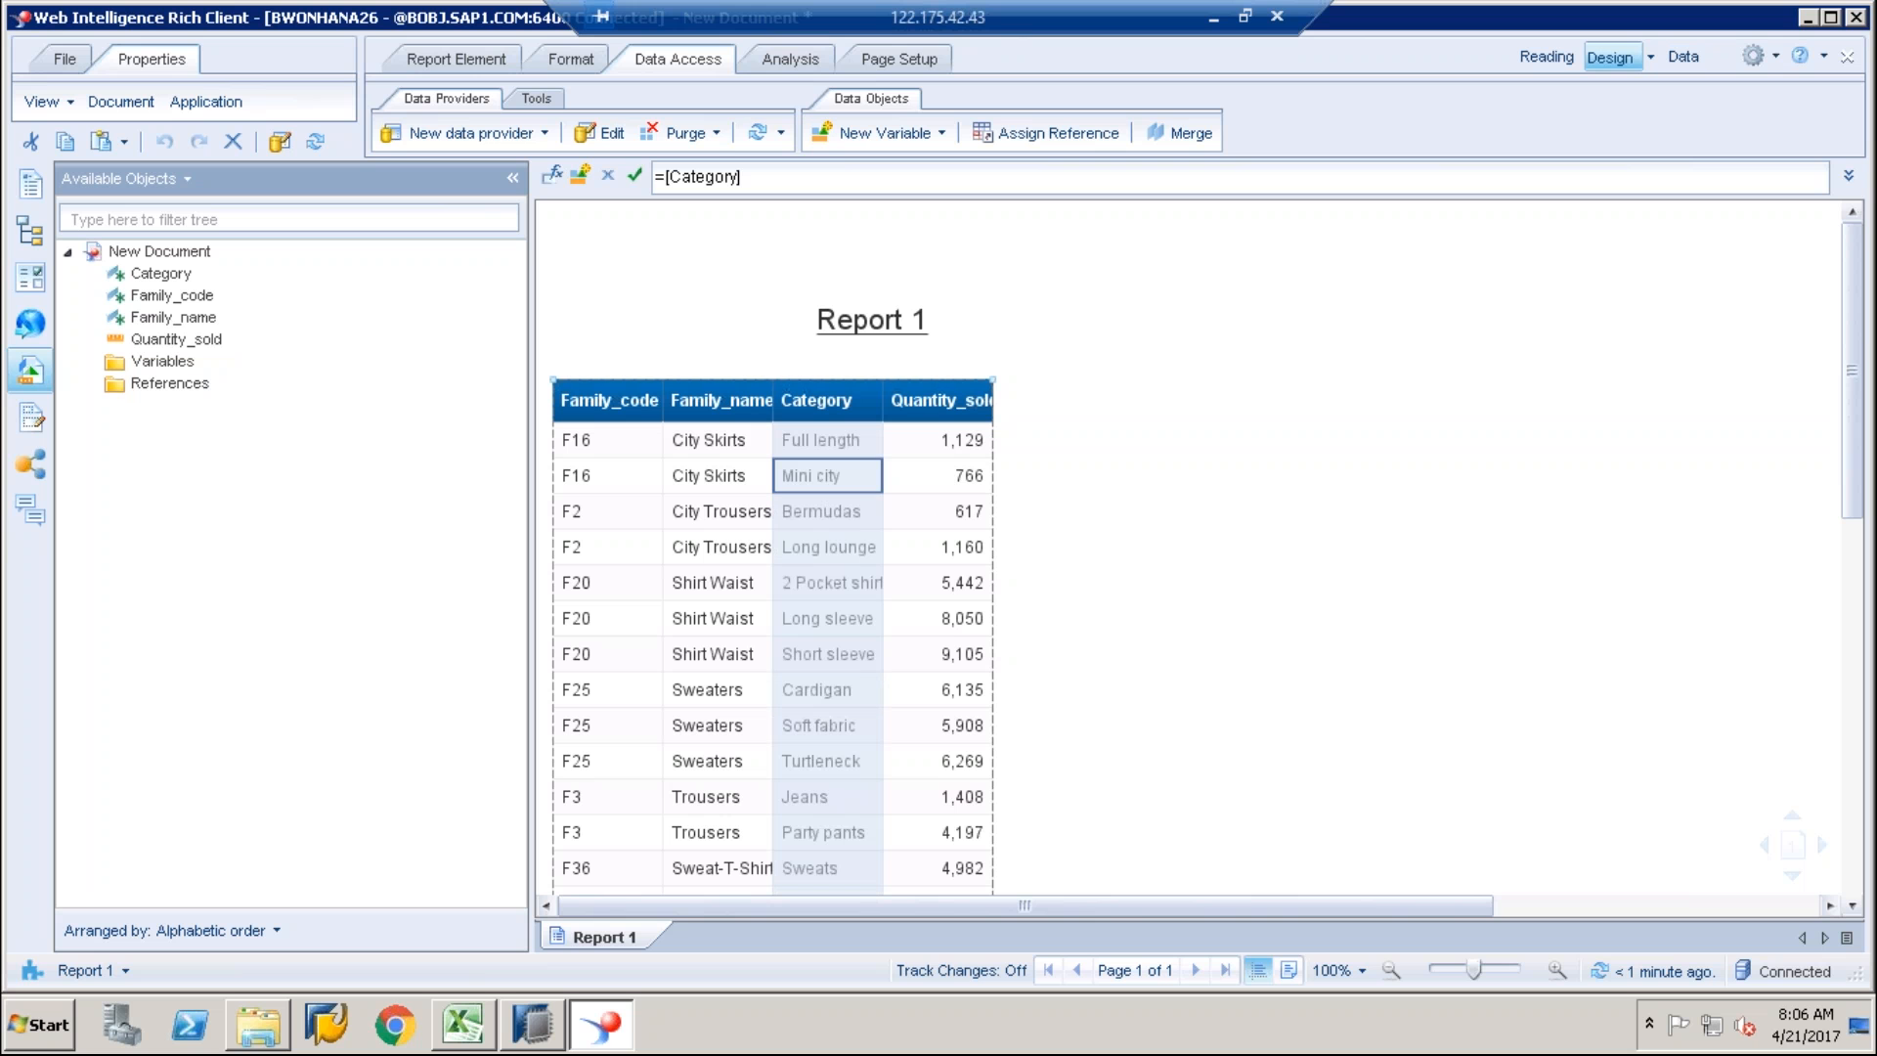
drag(813, 477, 365, 468)
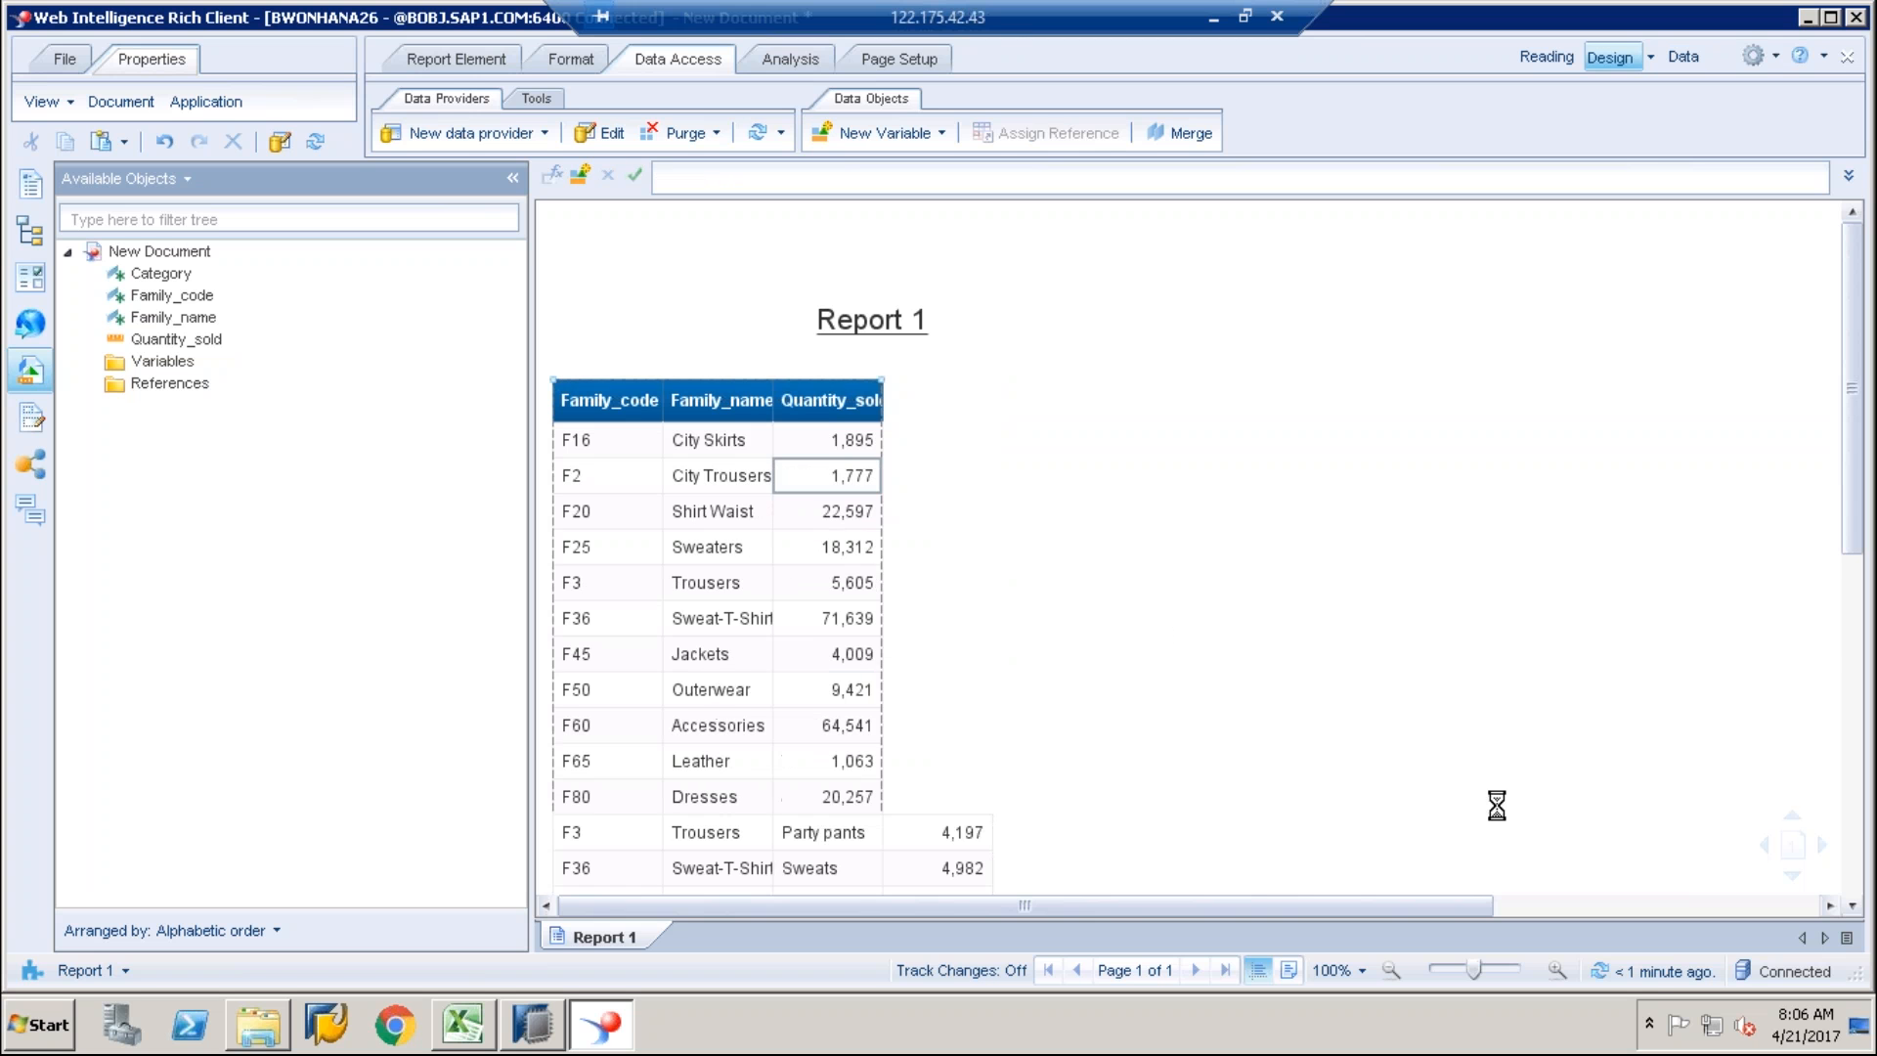
click(1656, 977)
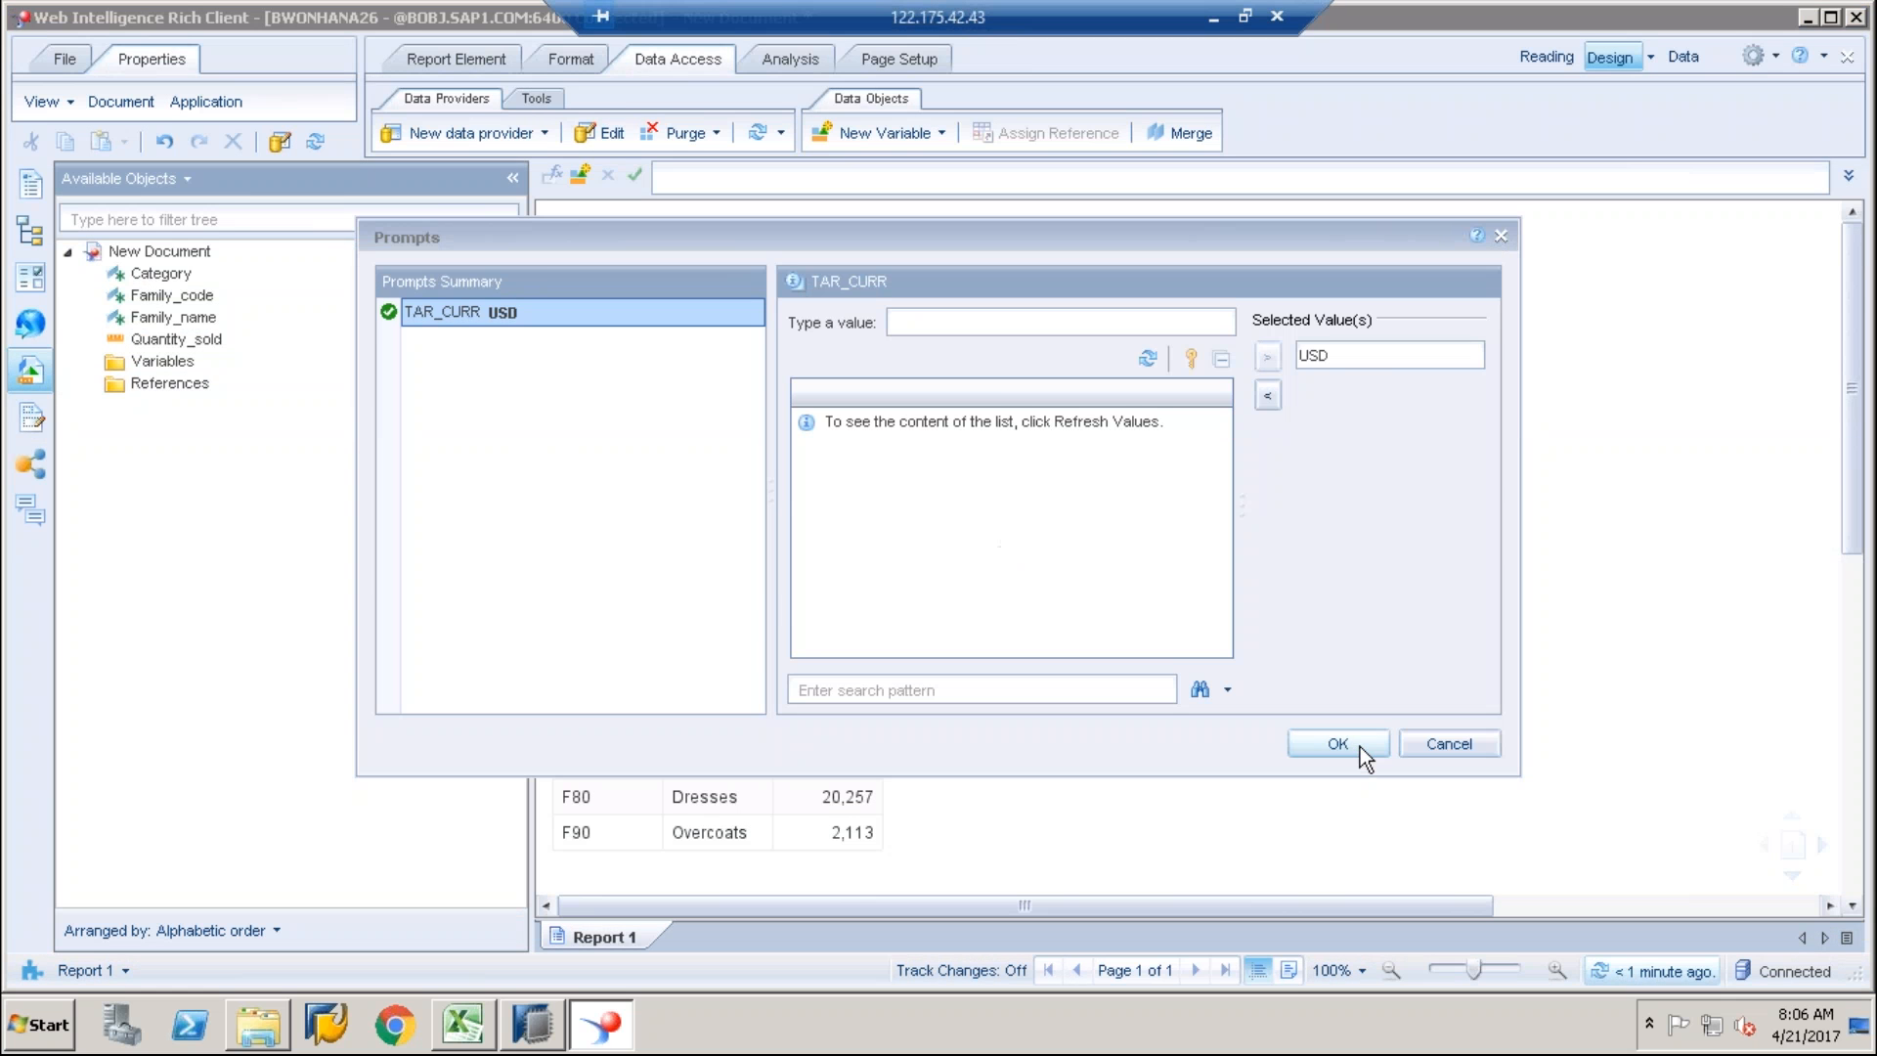
click(1354, 747)
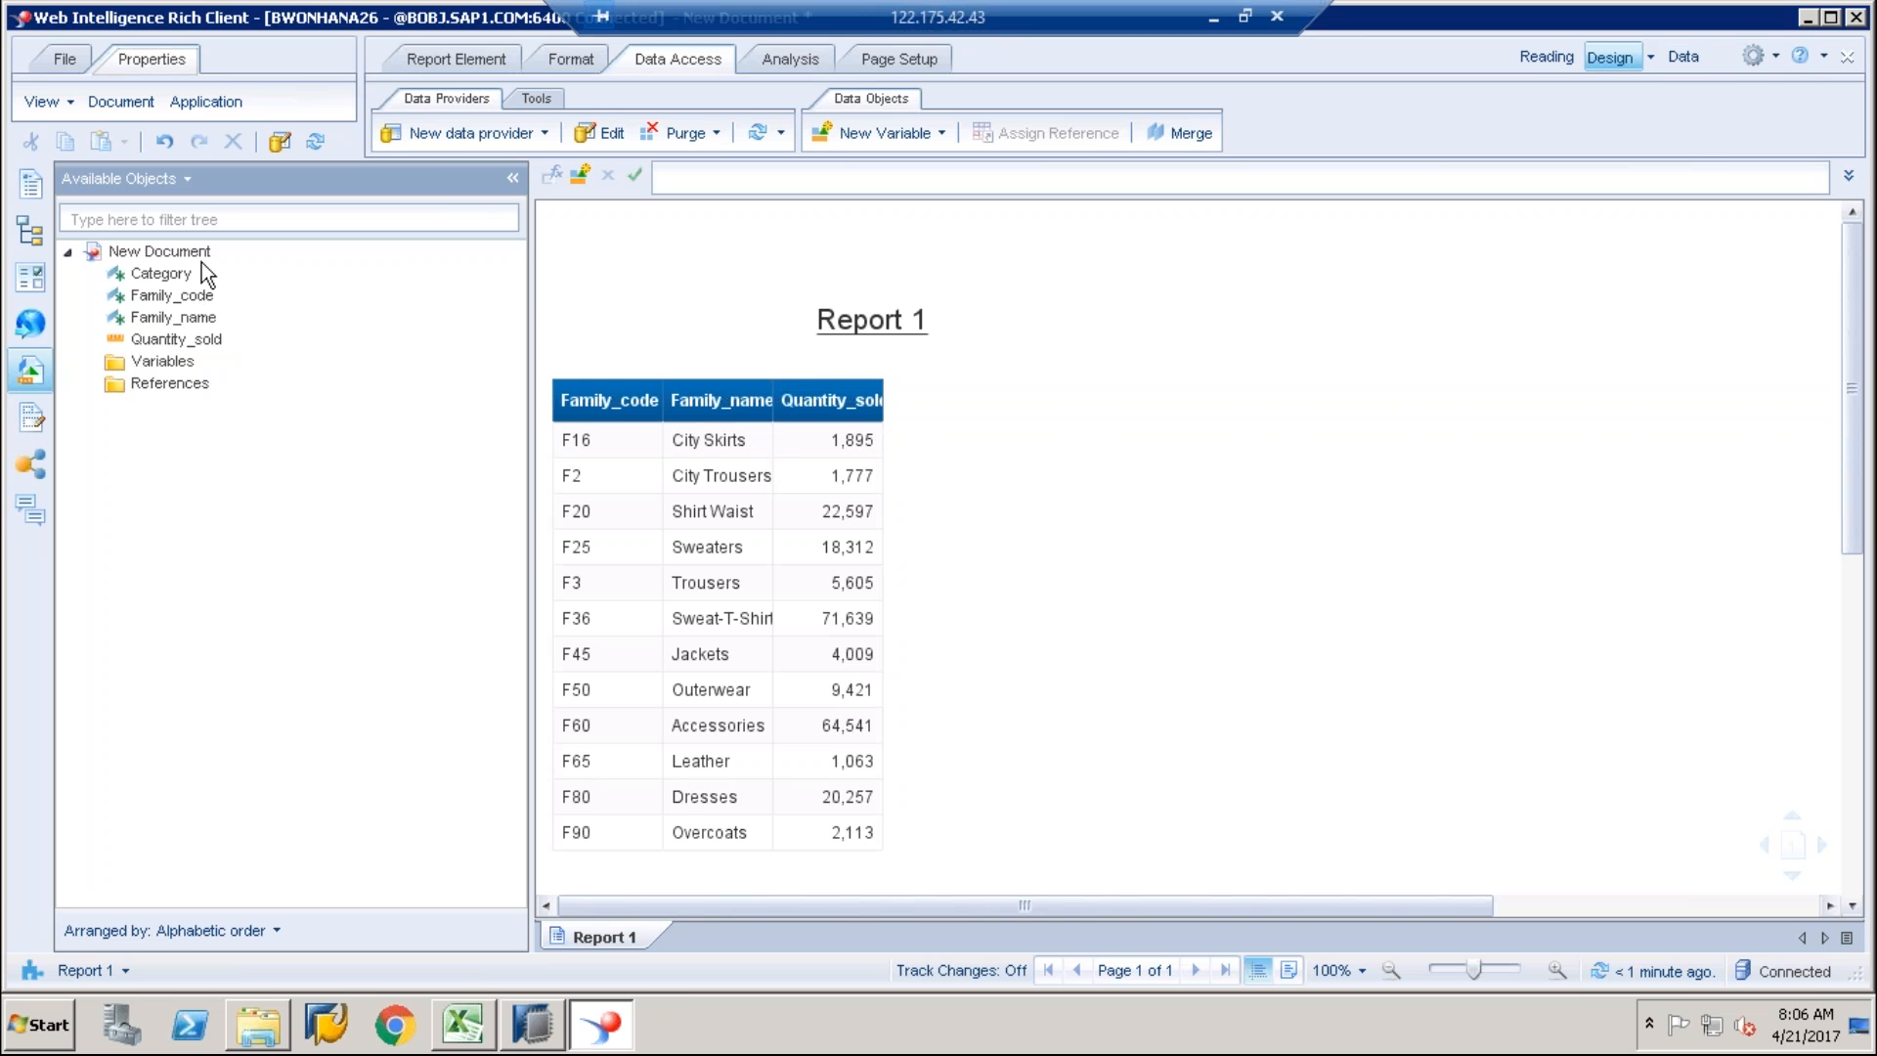
Step: Export the Query 1 data as a CSV file named HANA OLAP in the My eBooks folder of My Documents
click(533, 102)
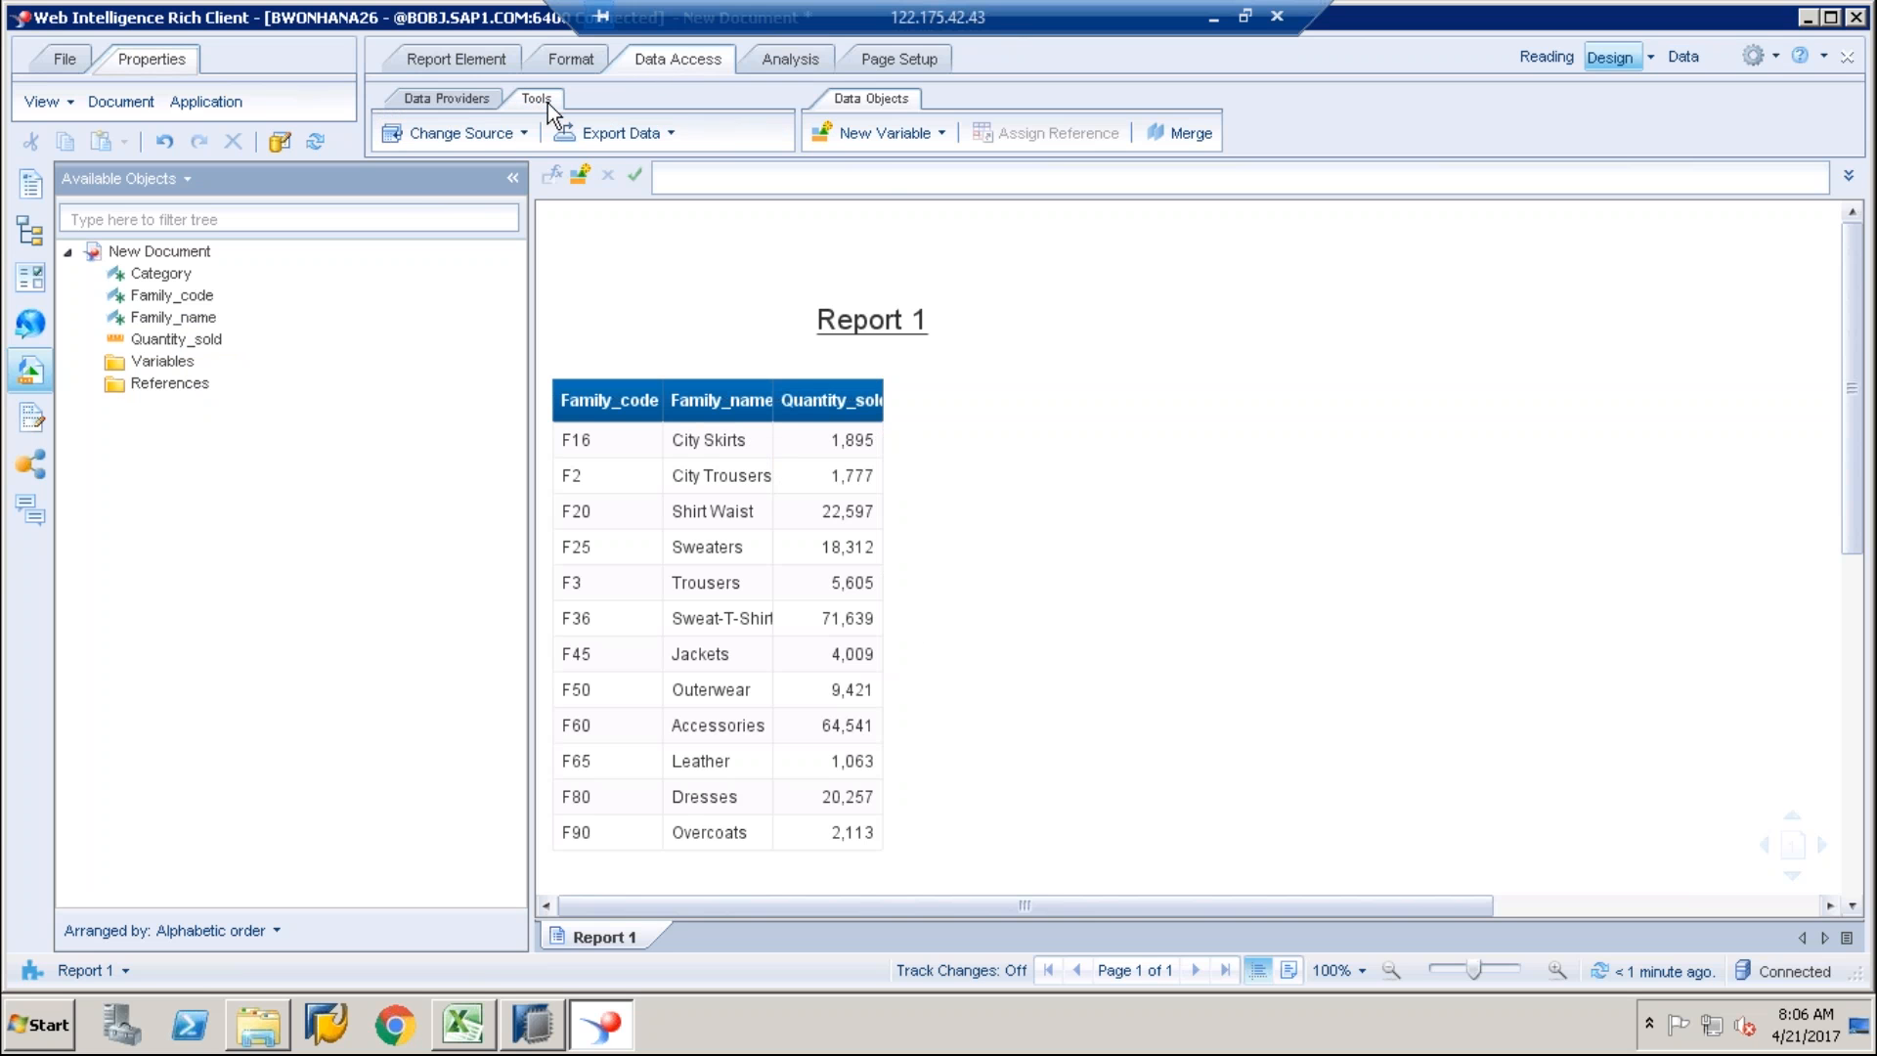
click(673, 131)
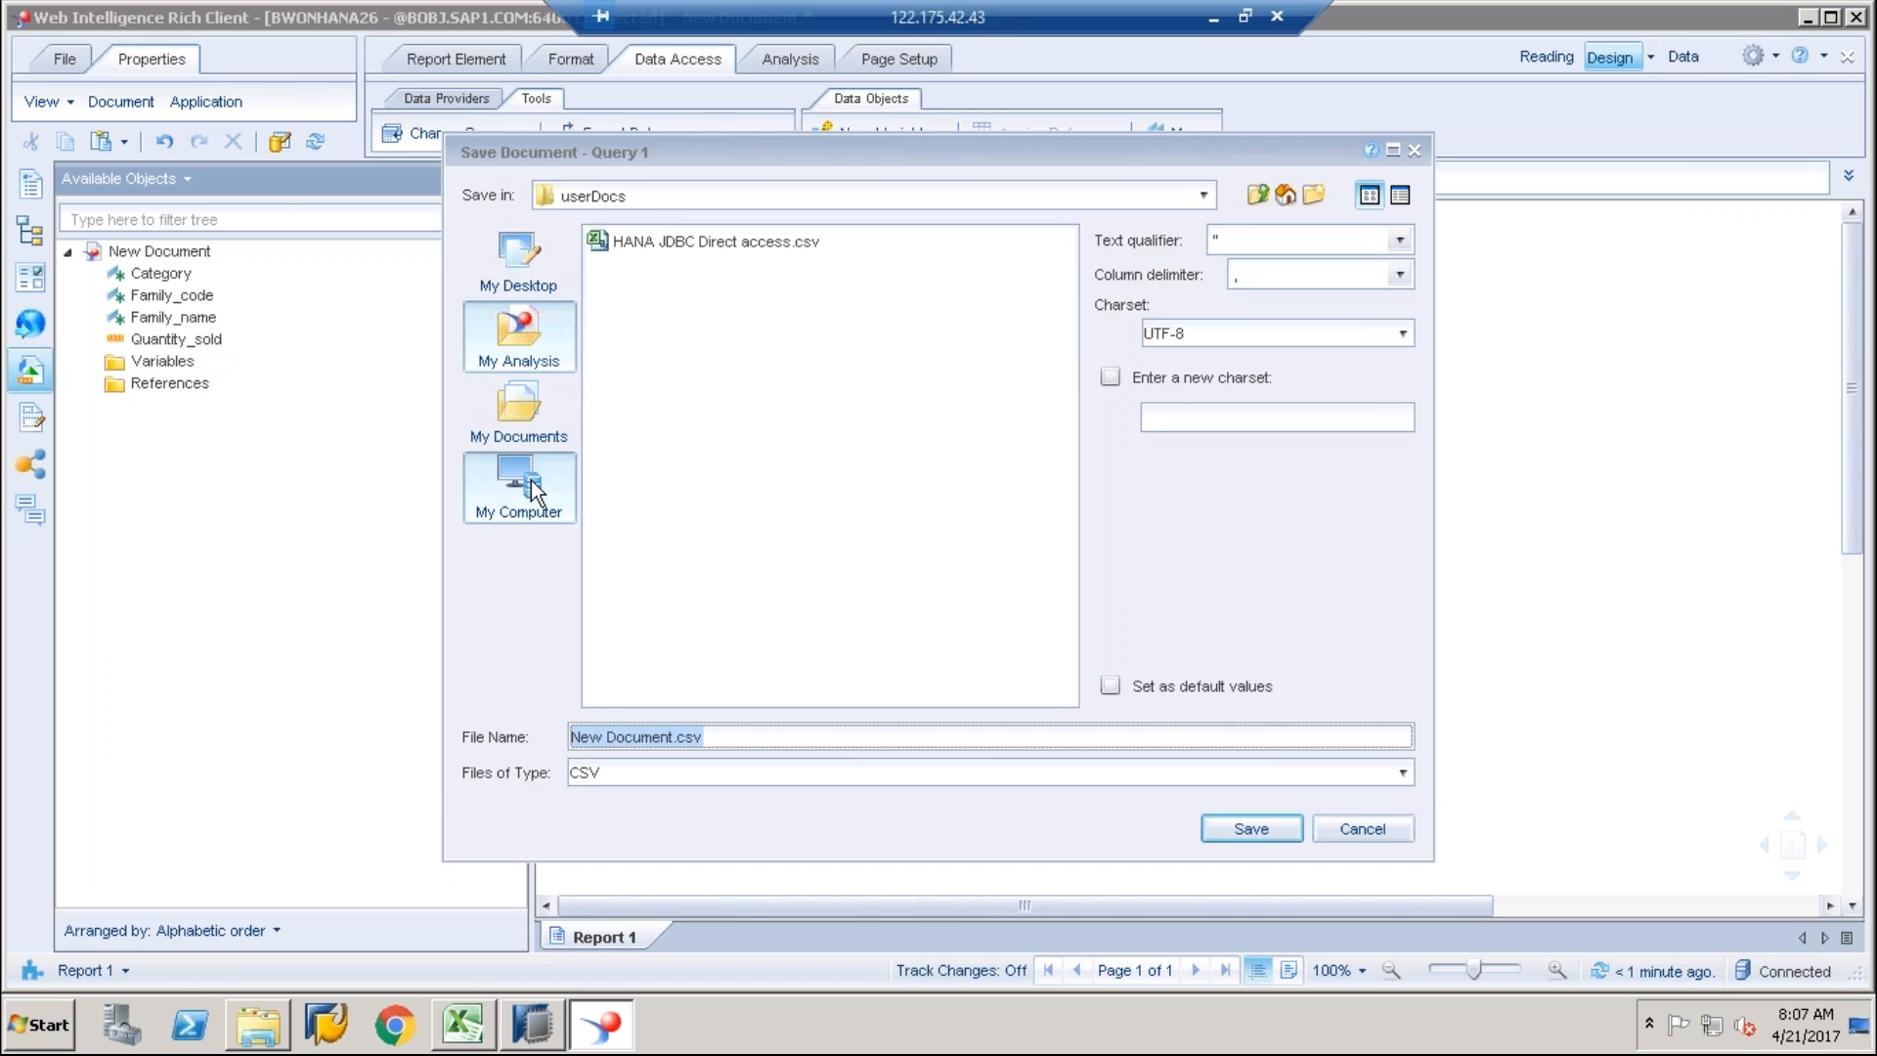
click(533, 485)
click(541, 406)
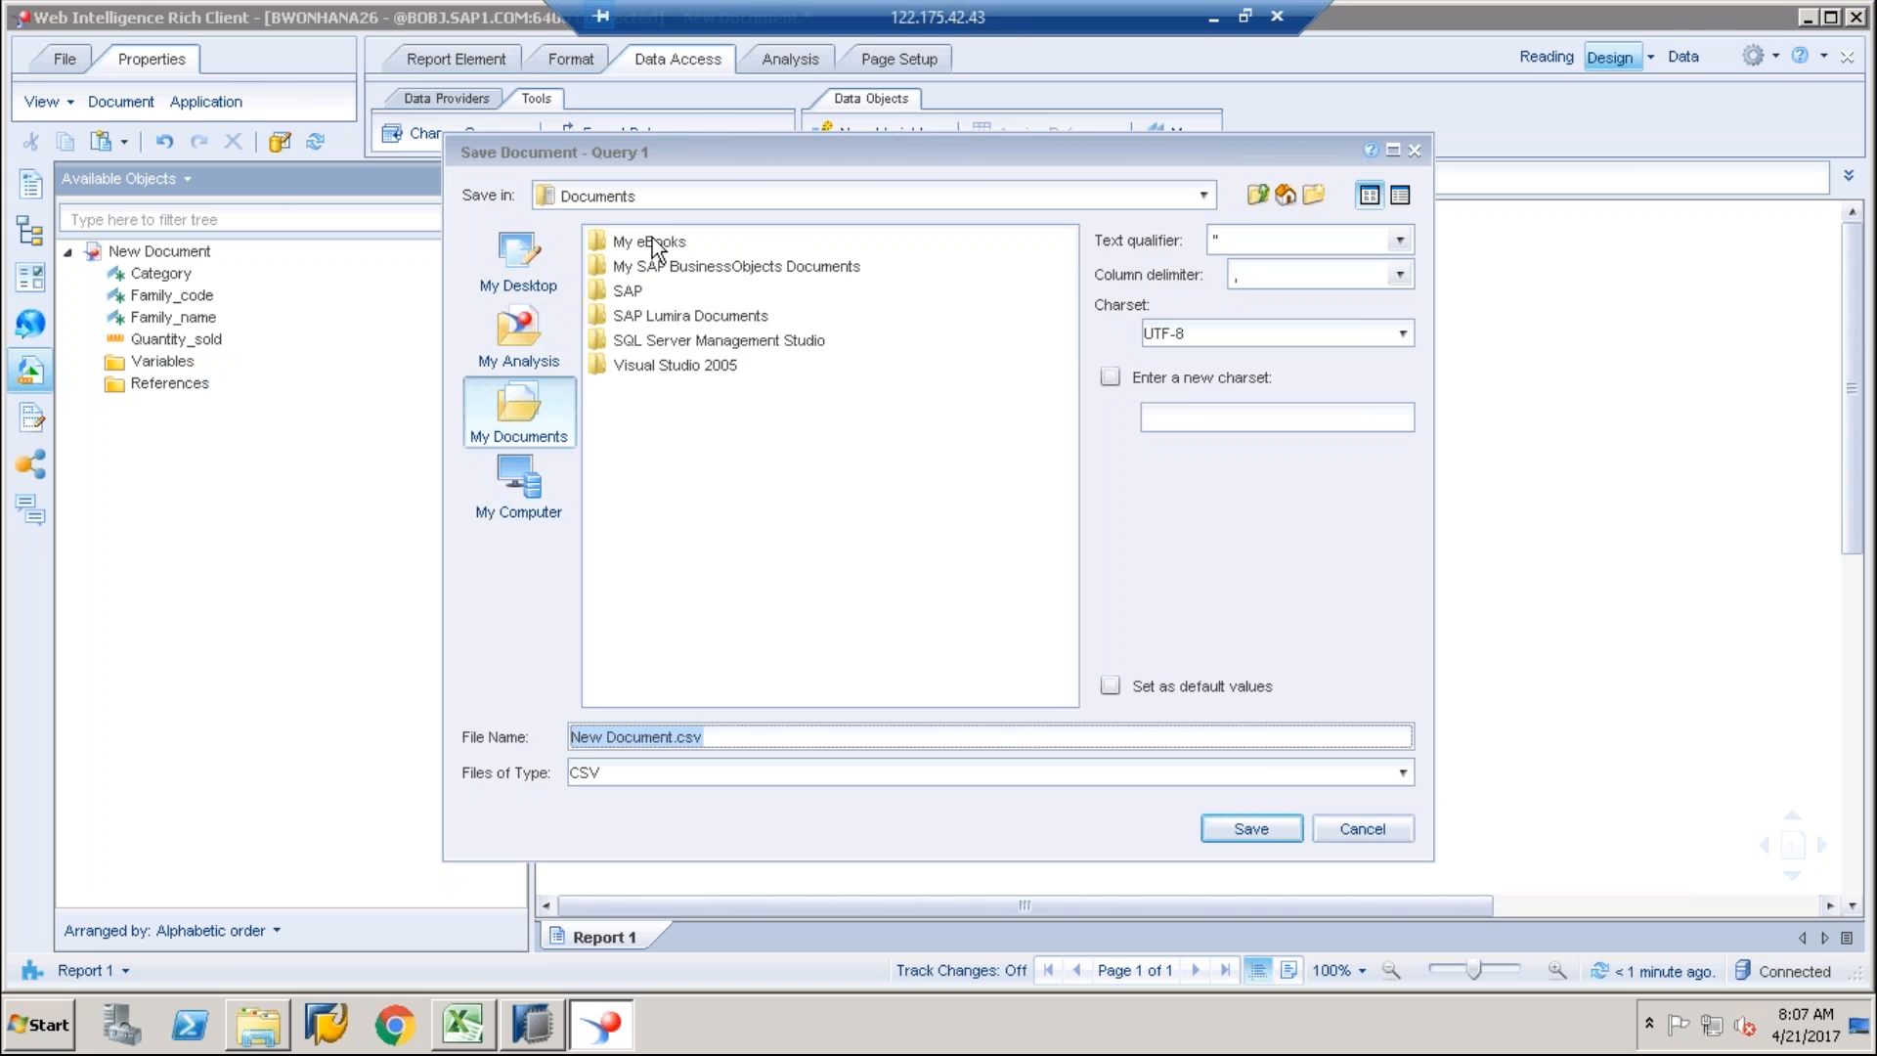
double_click(653, 245)
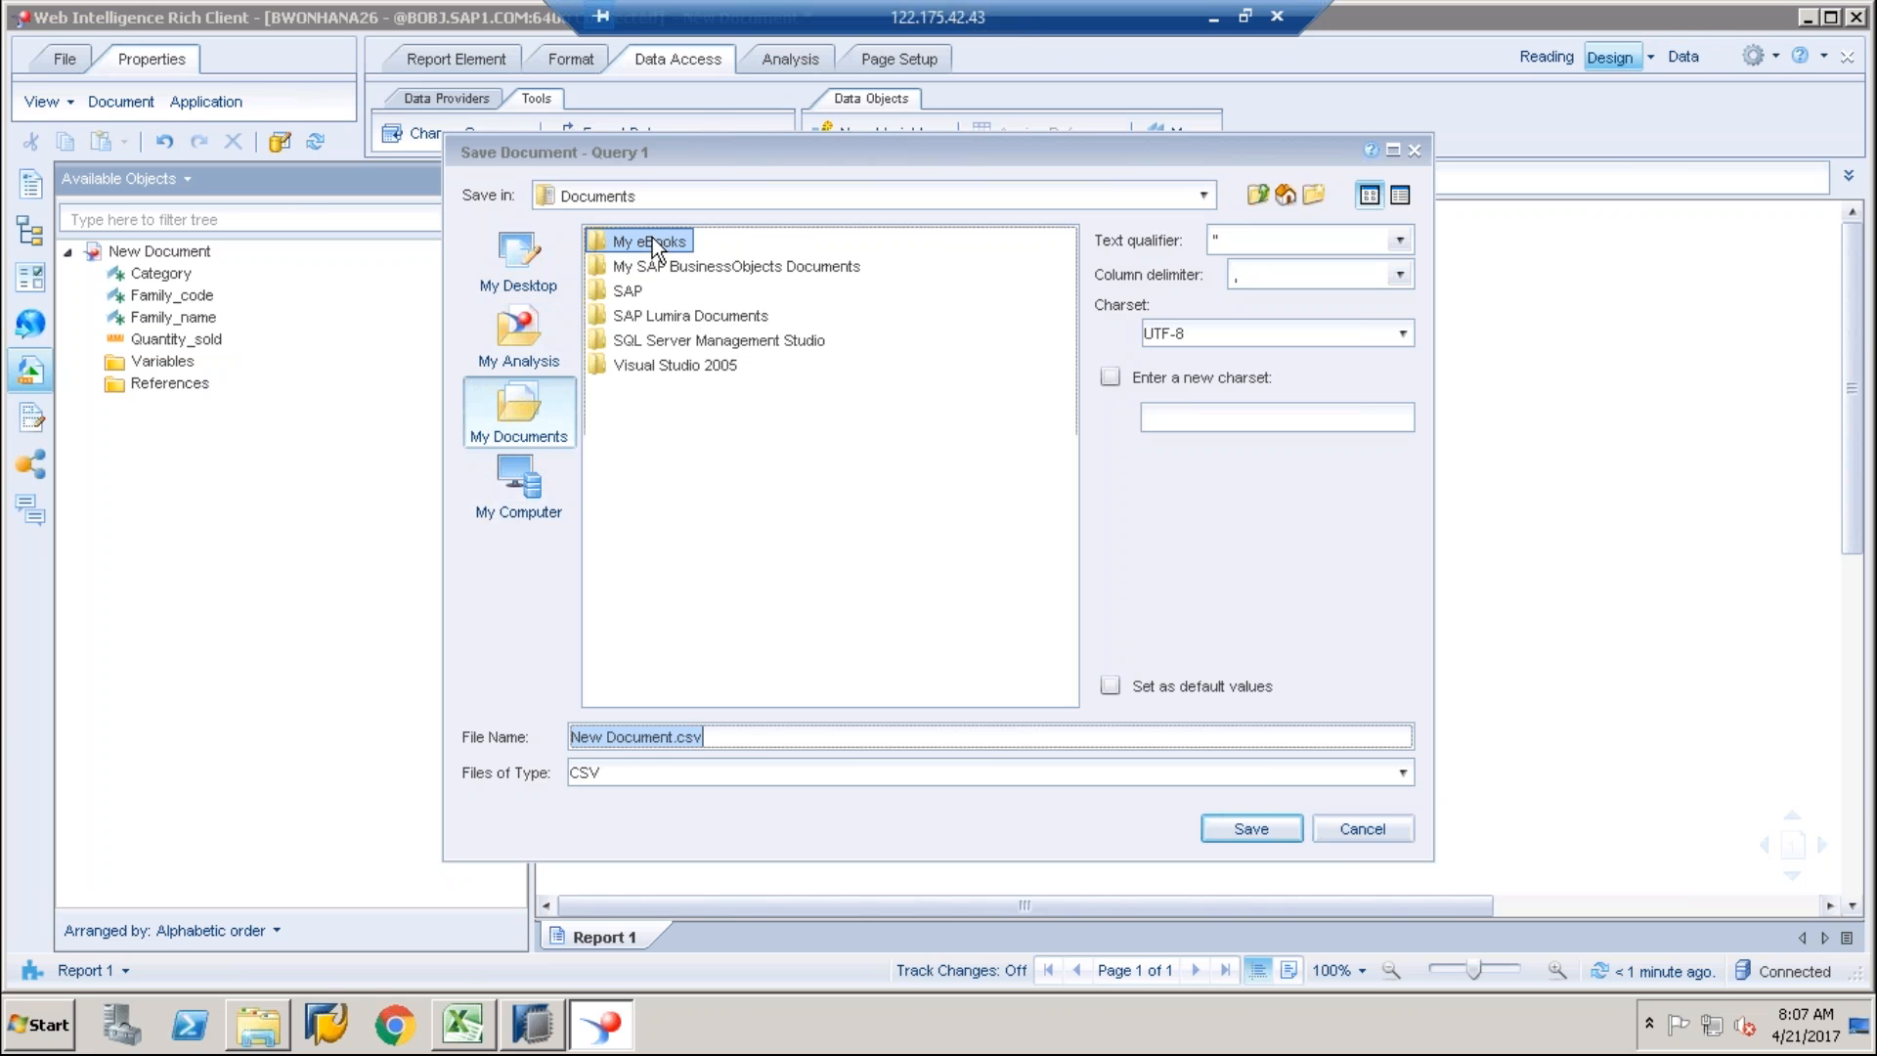
click(740, 746)
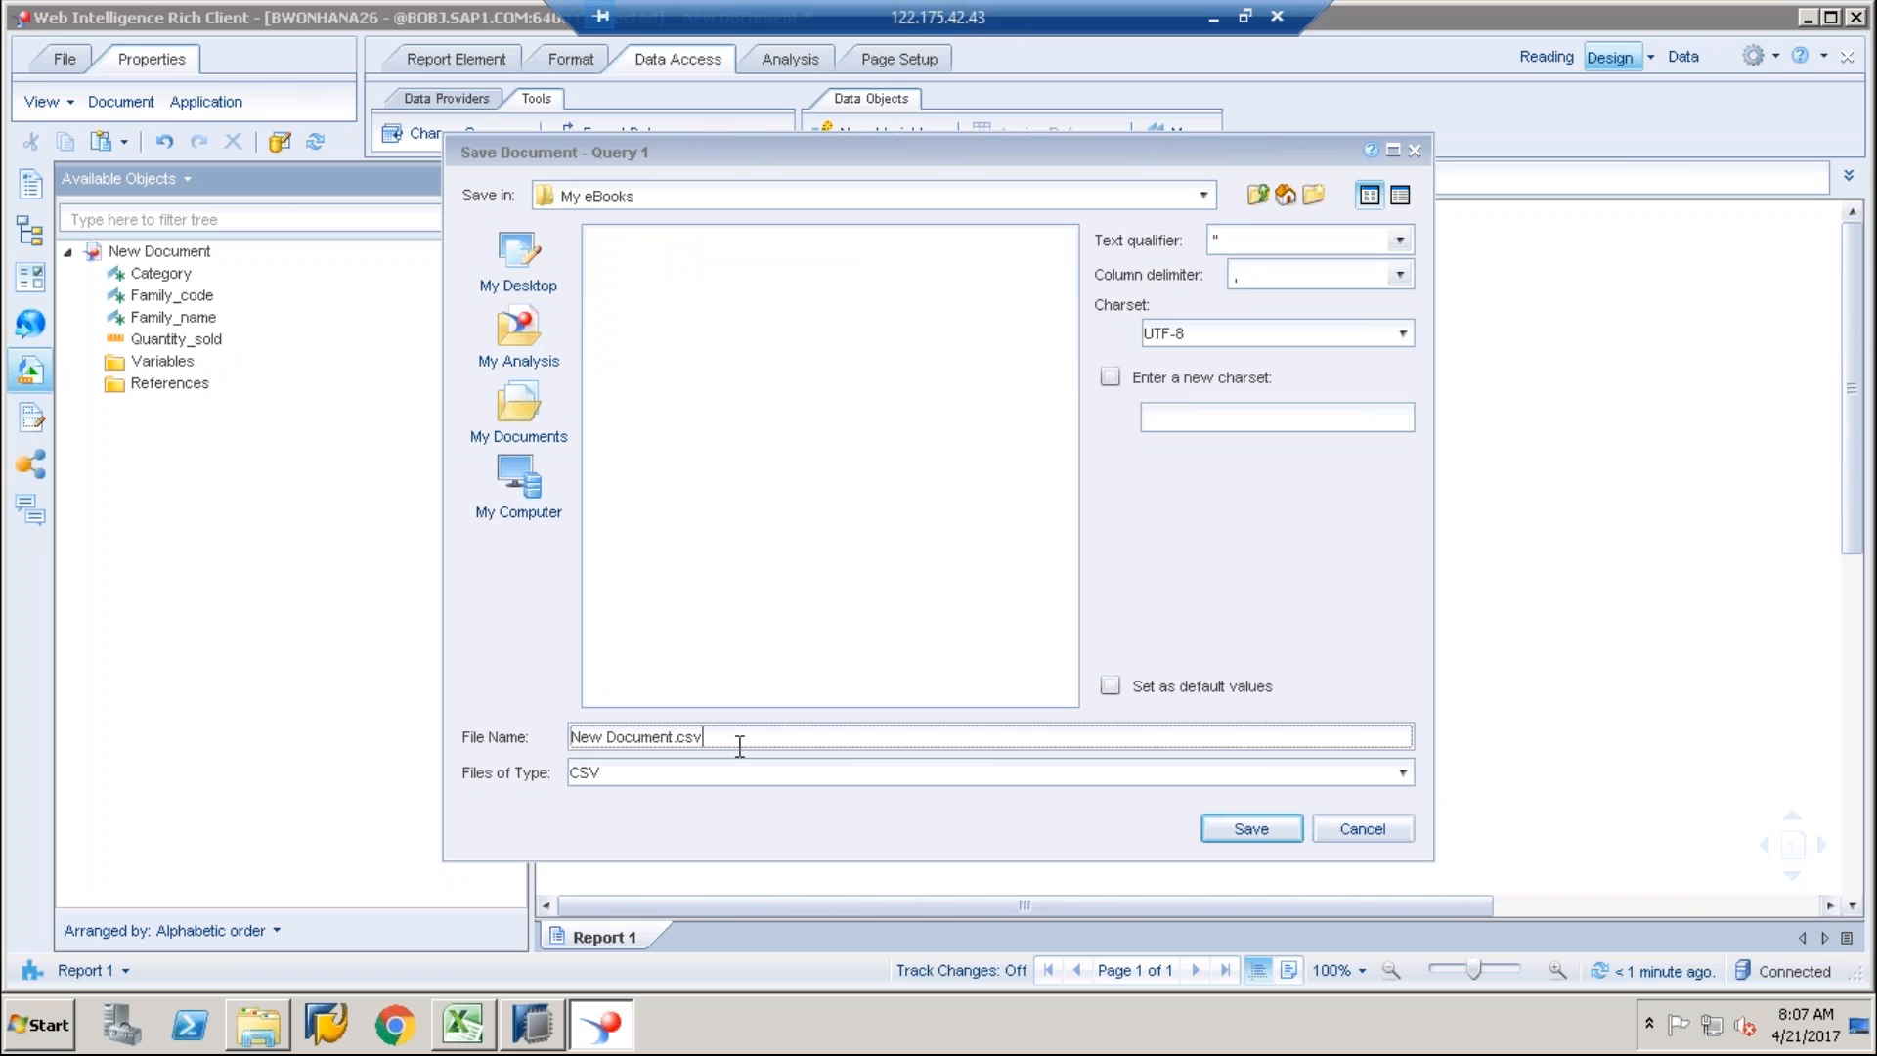
key(ctrl+a)
text(H)
click(1287, 826)
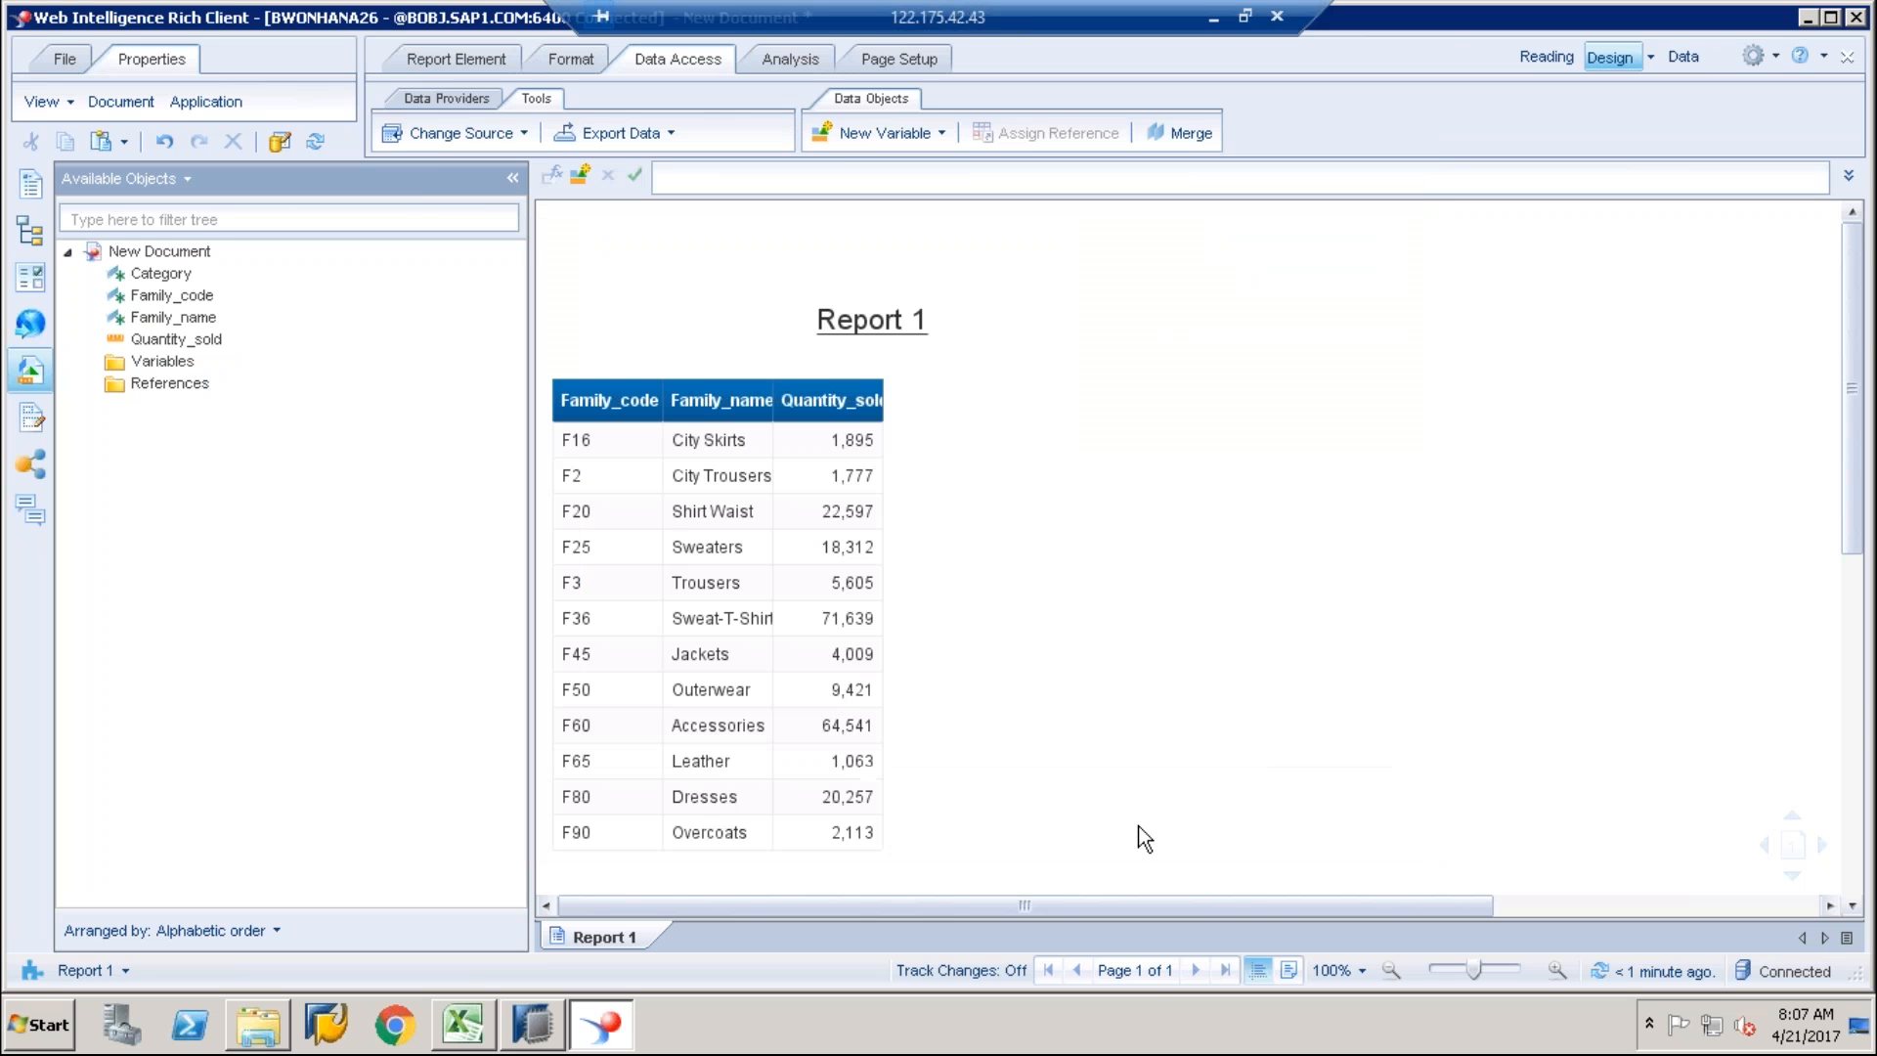
Step: Open the exported HANA OLAP file in Excel and fit the Family_name and Category columns to their contents
click(258, 1026)
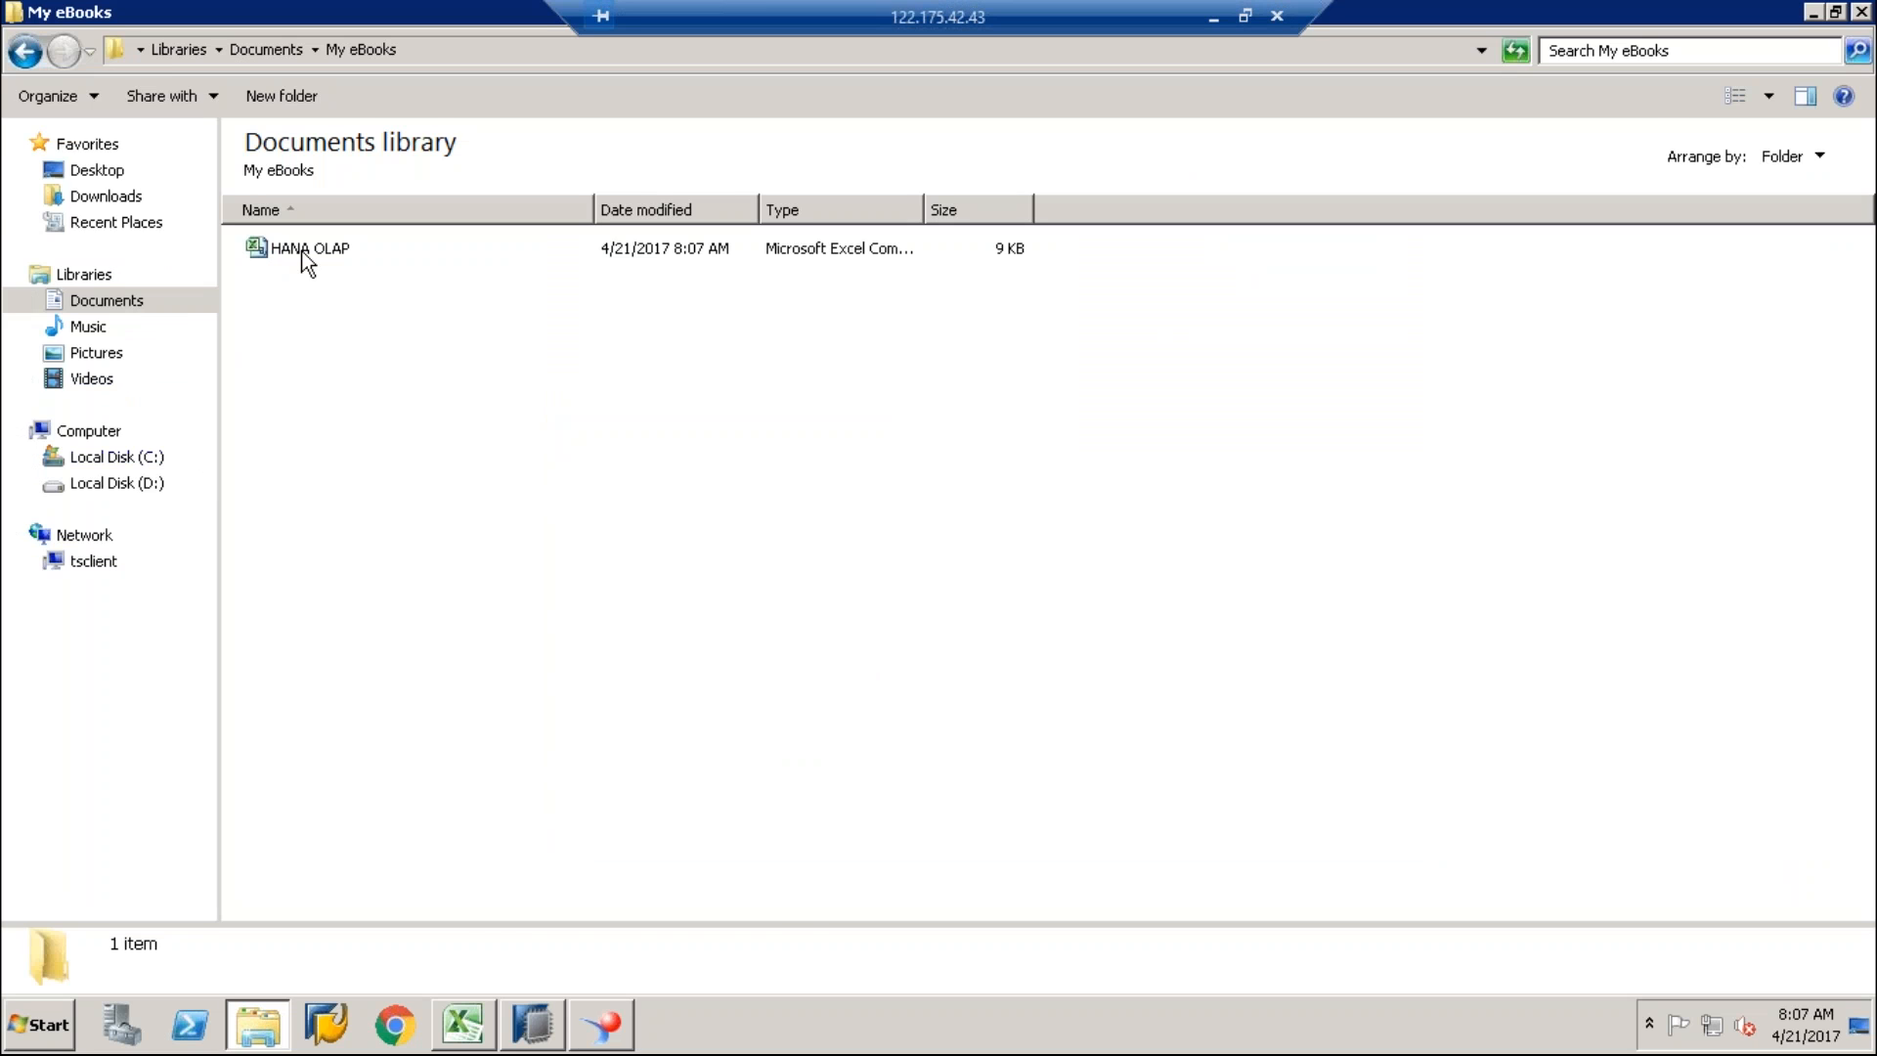
double_click(299, 257)
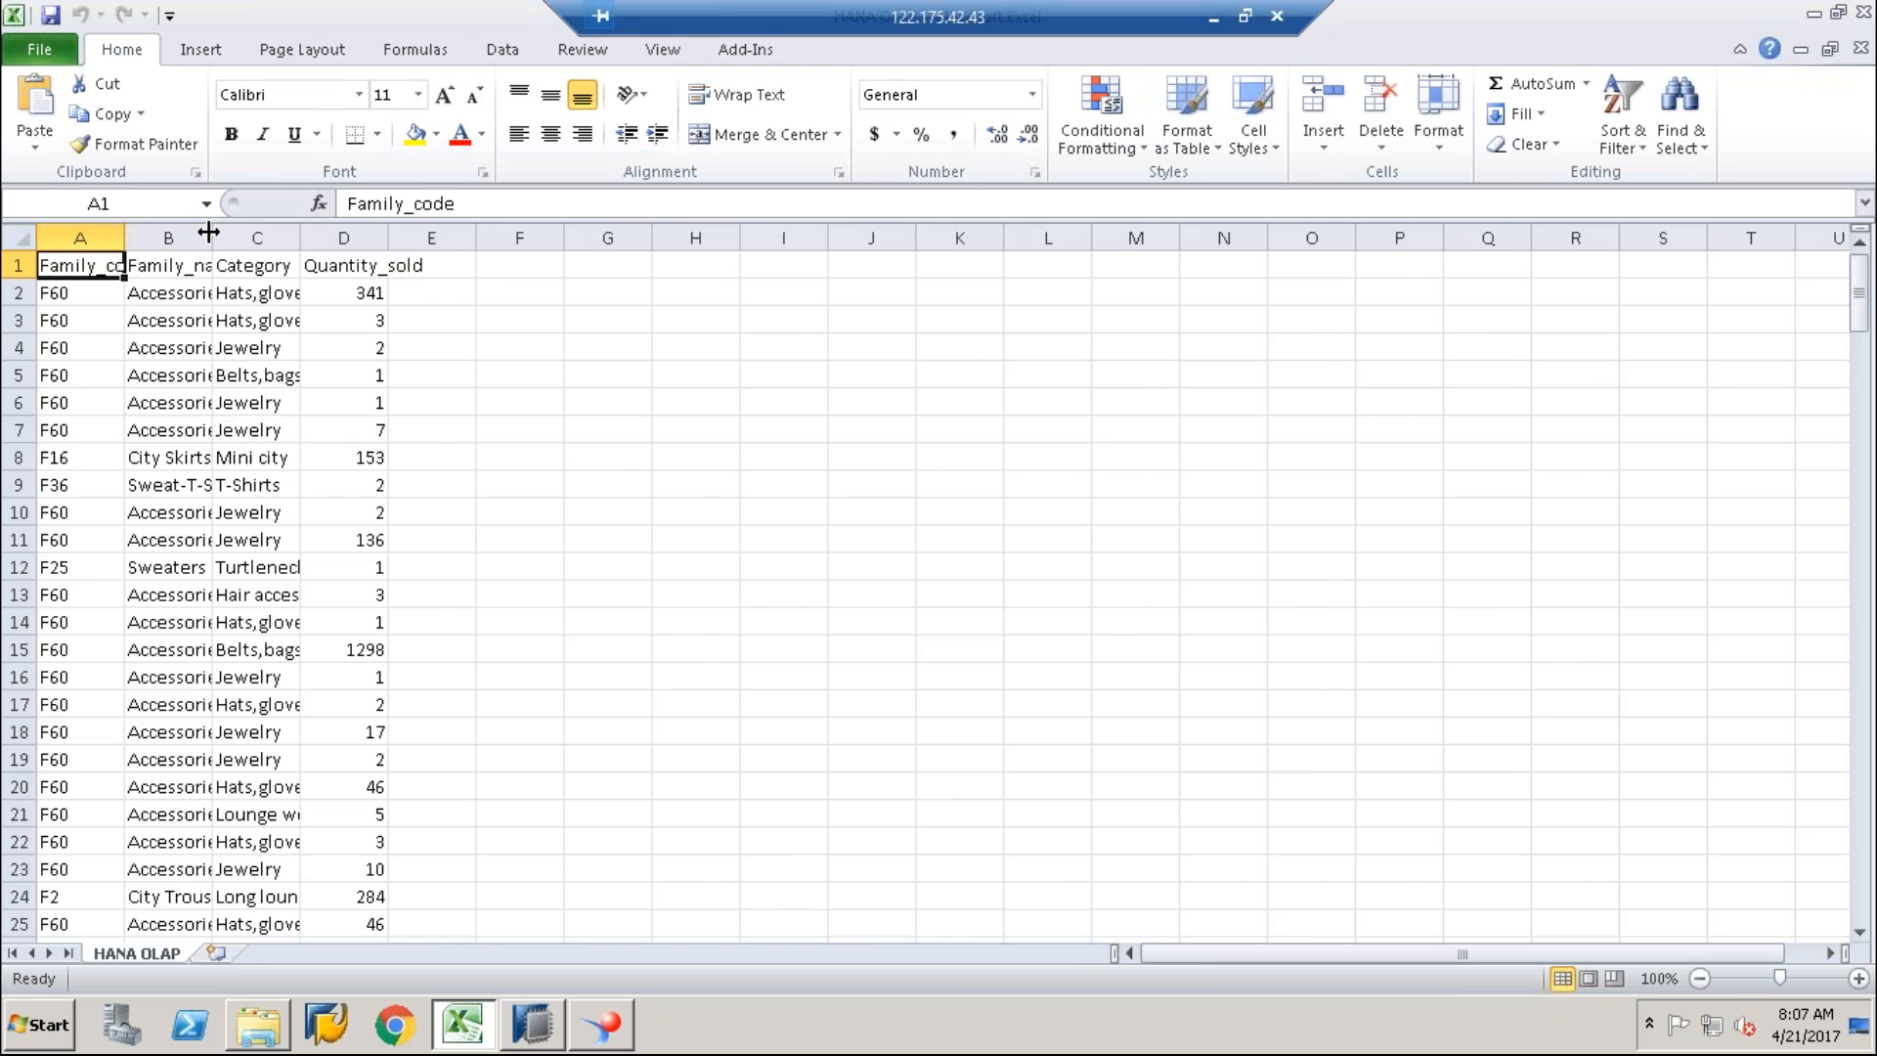
double_click(208, 231)
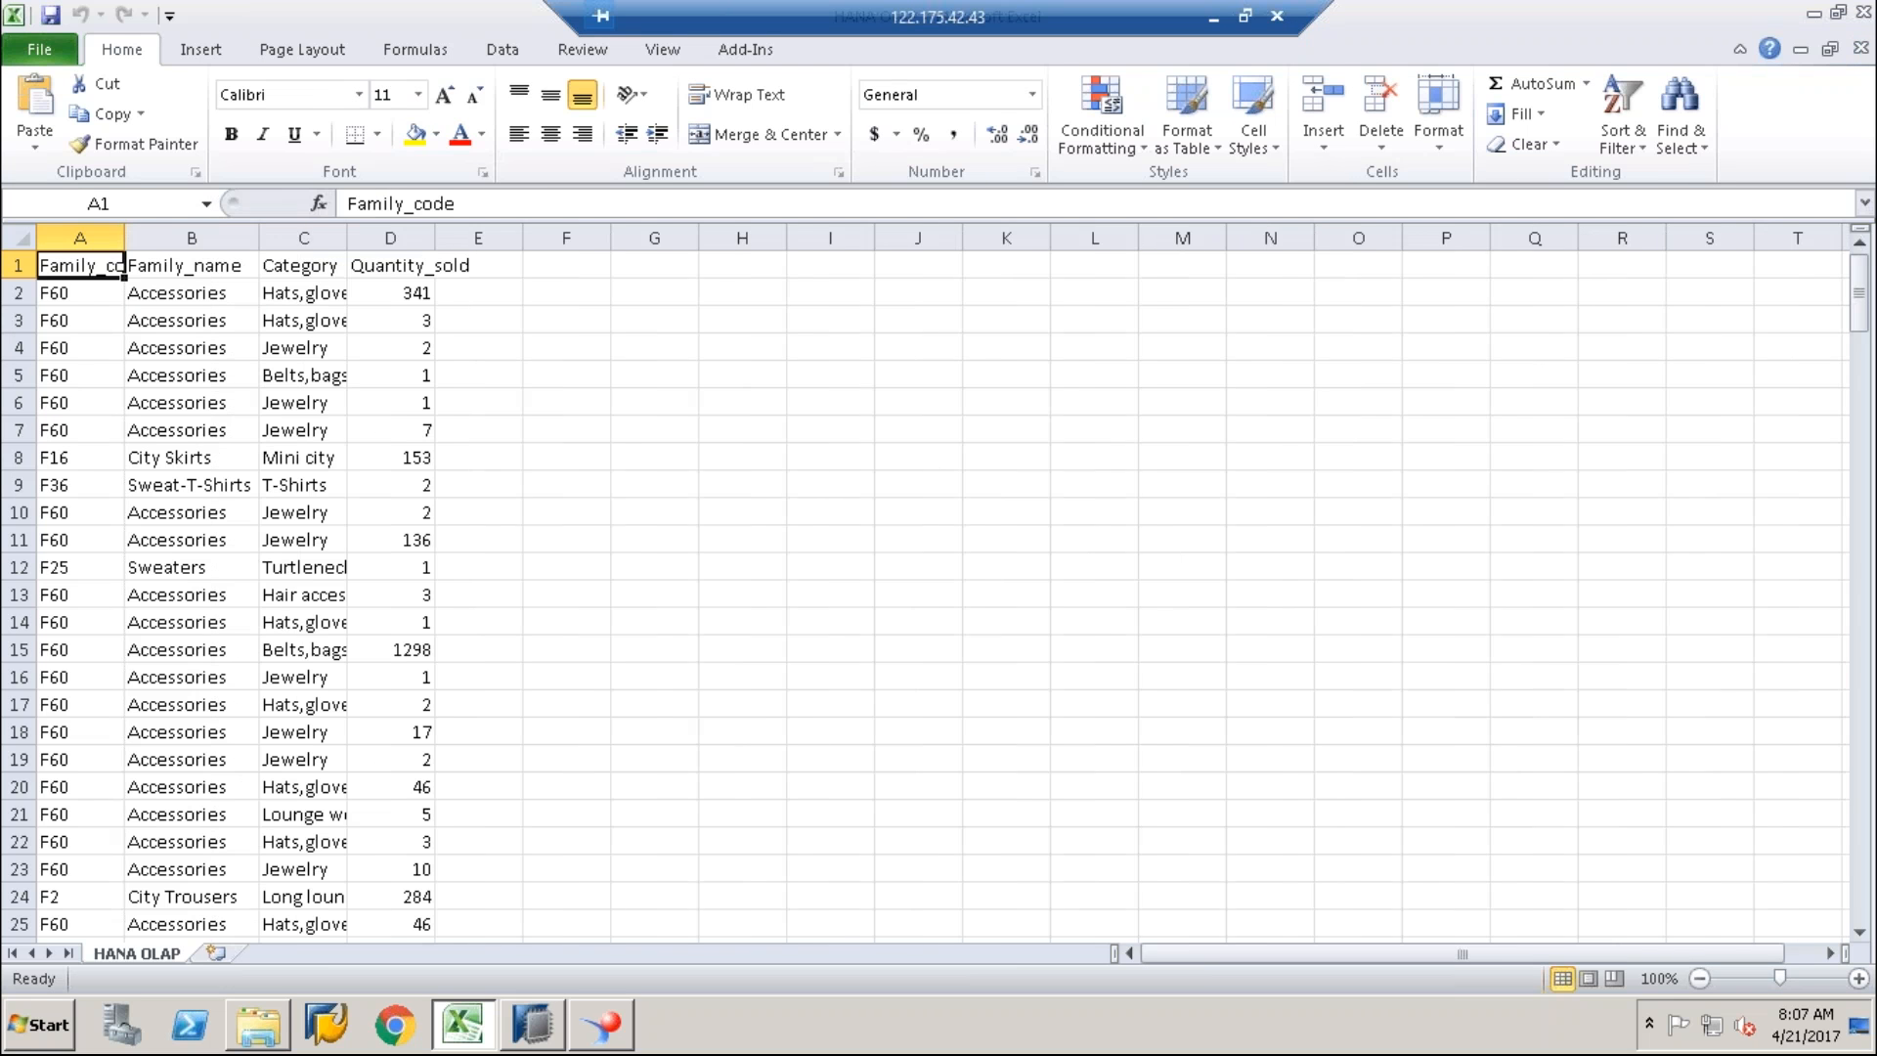
double_click(346, 234)
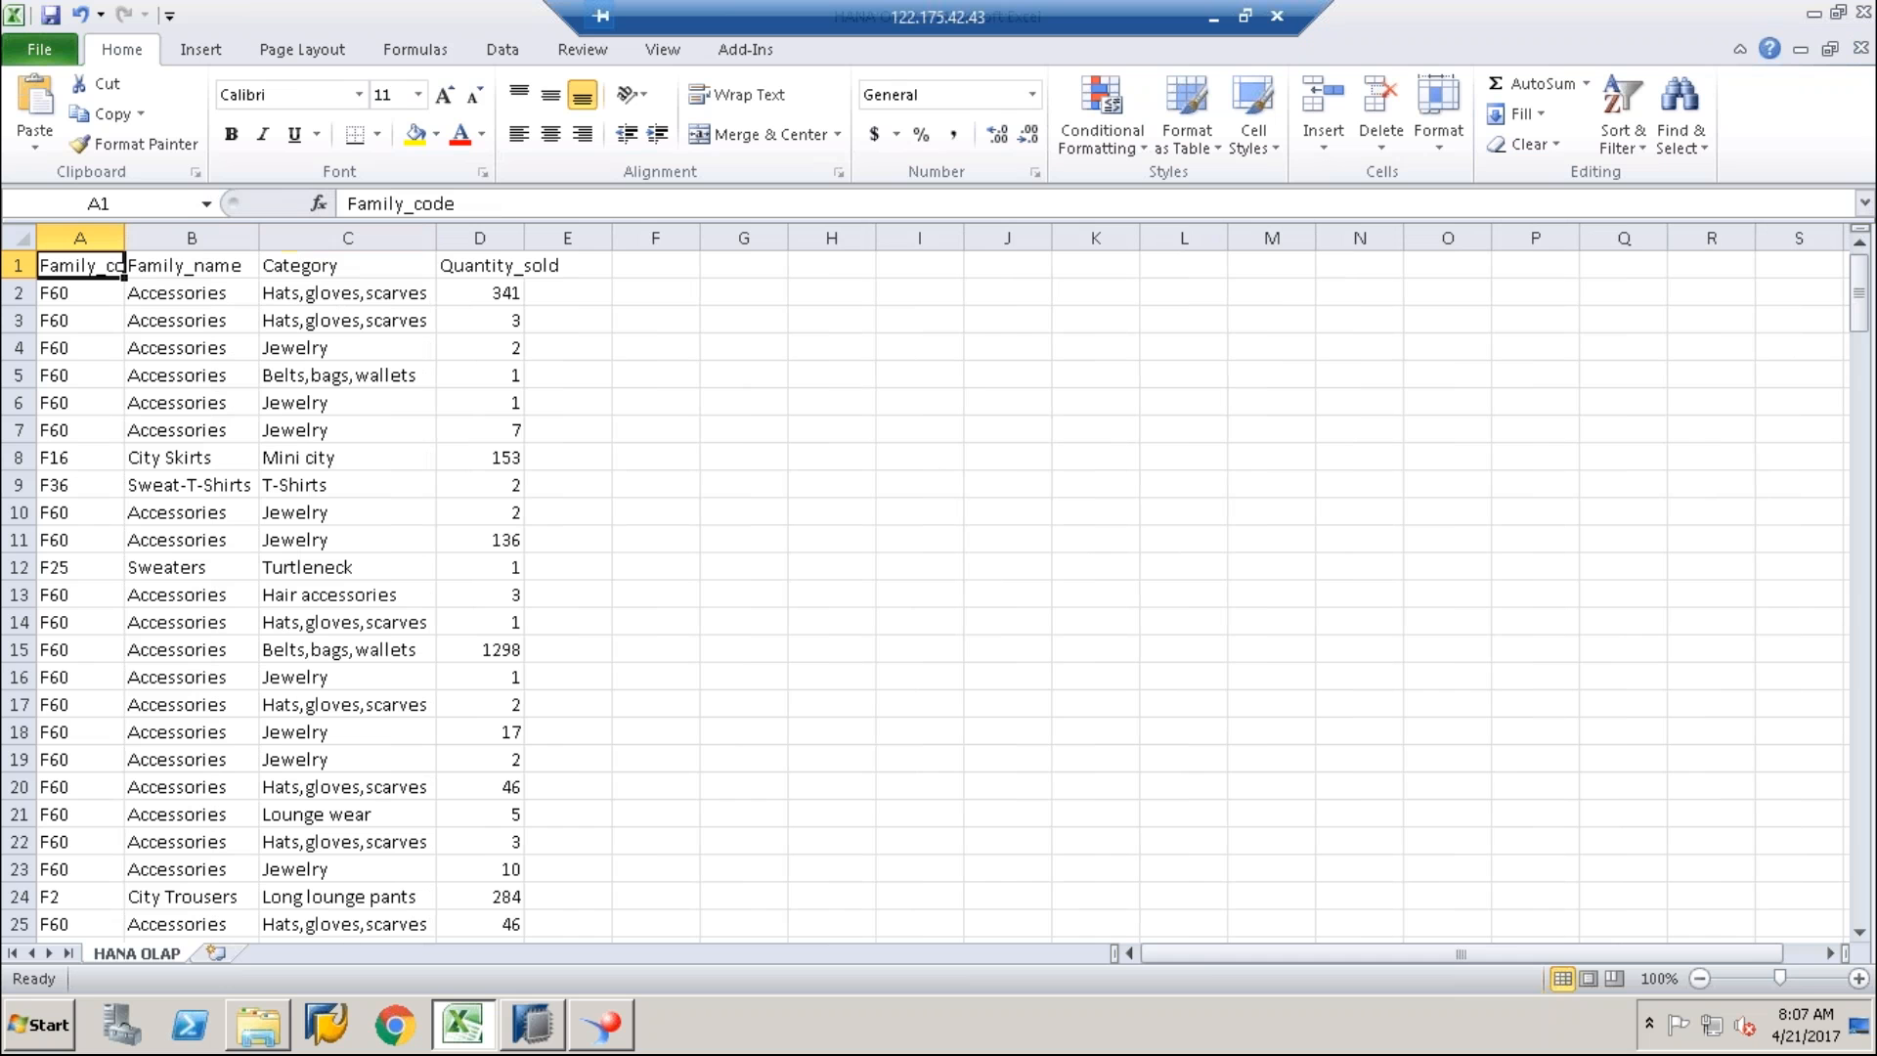
Step: Switch back to Web Intelligence, reopen the query, and add STORE_HIER from ZCV_DIM_STORE to the result objects
click(599, 1022)
click(280, 143)
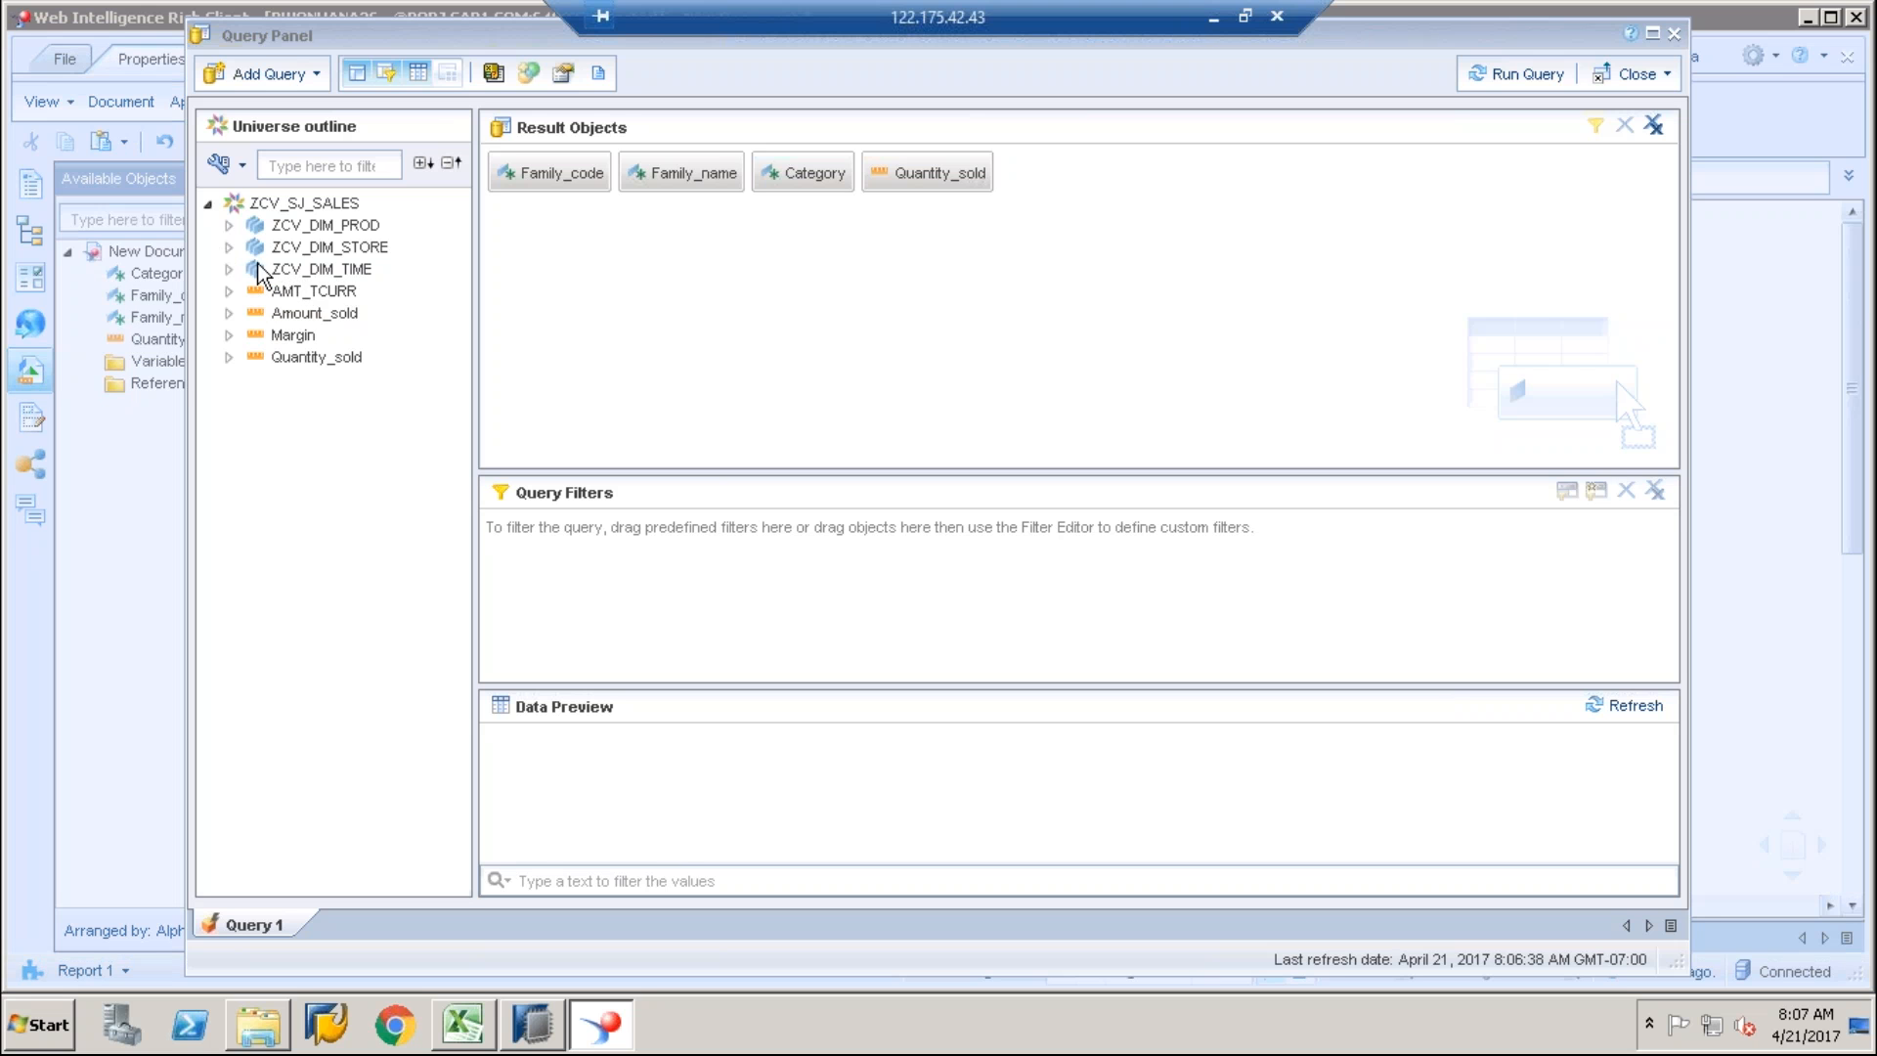
click(229, 247)
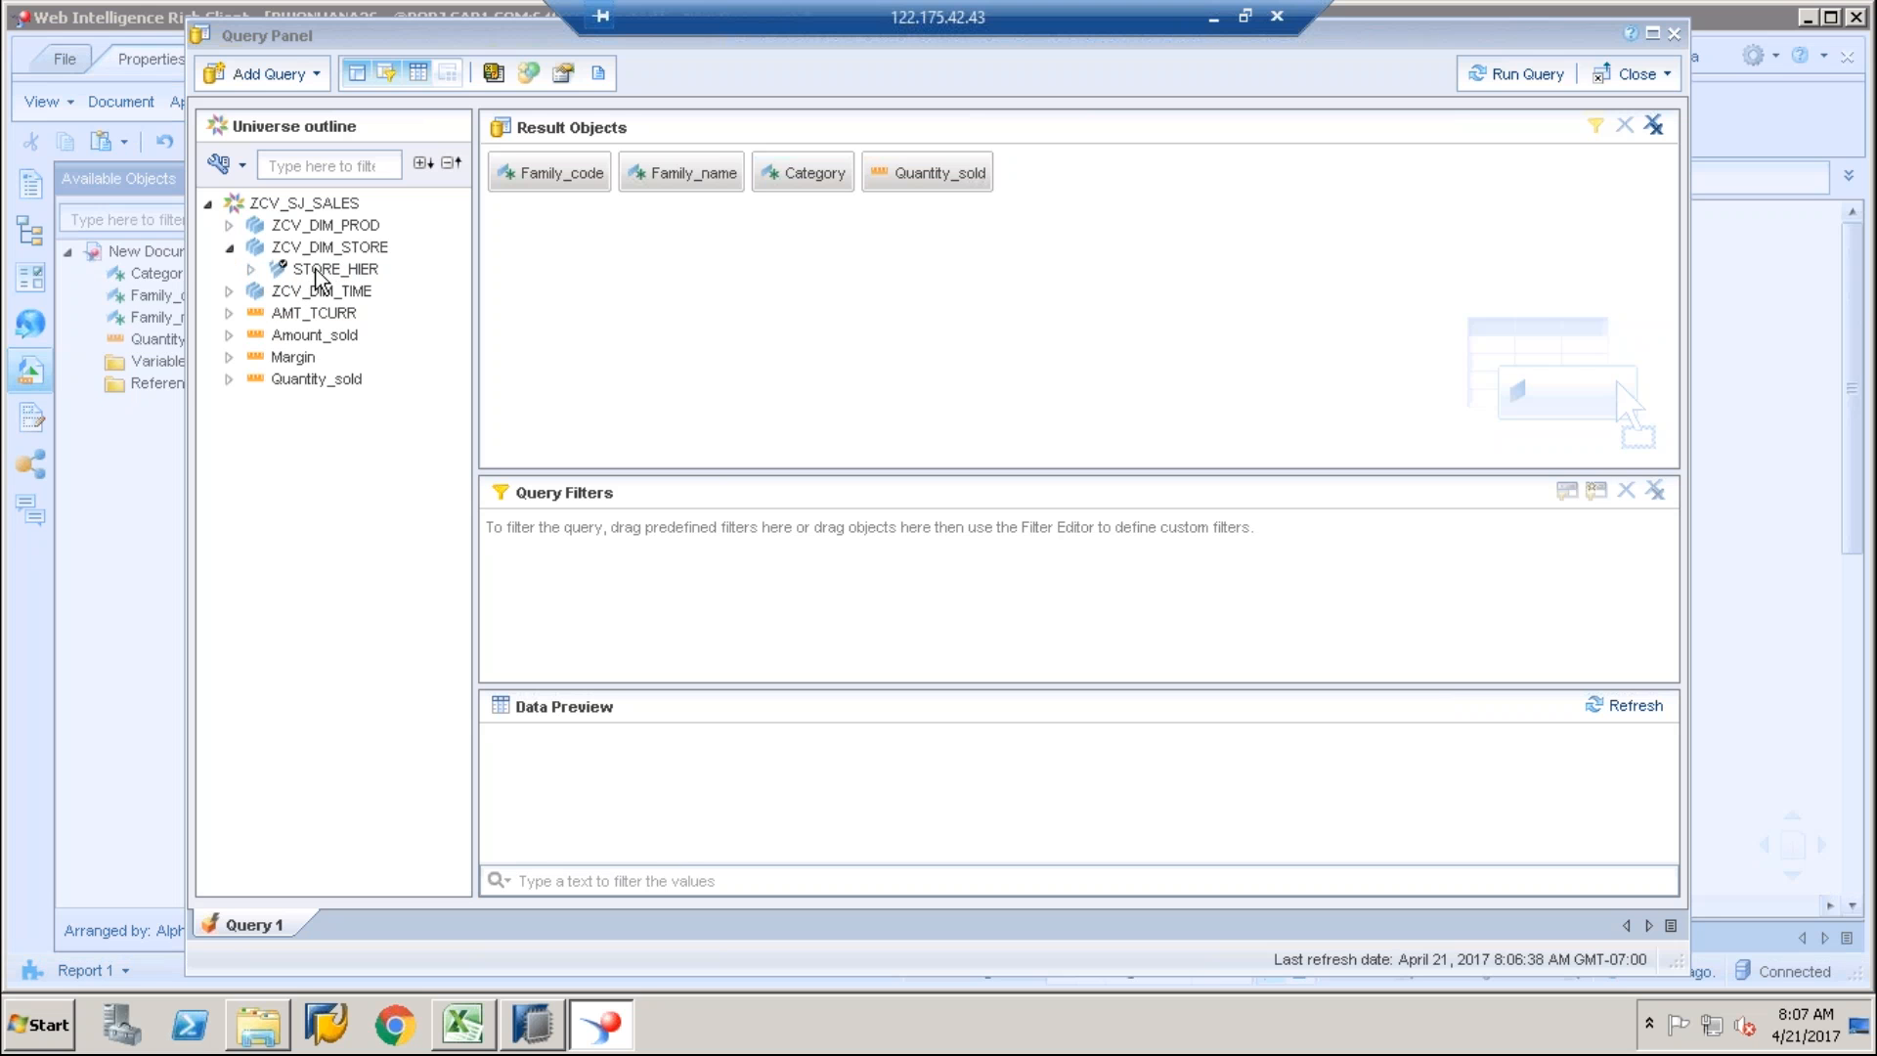
click(315, 271)
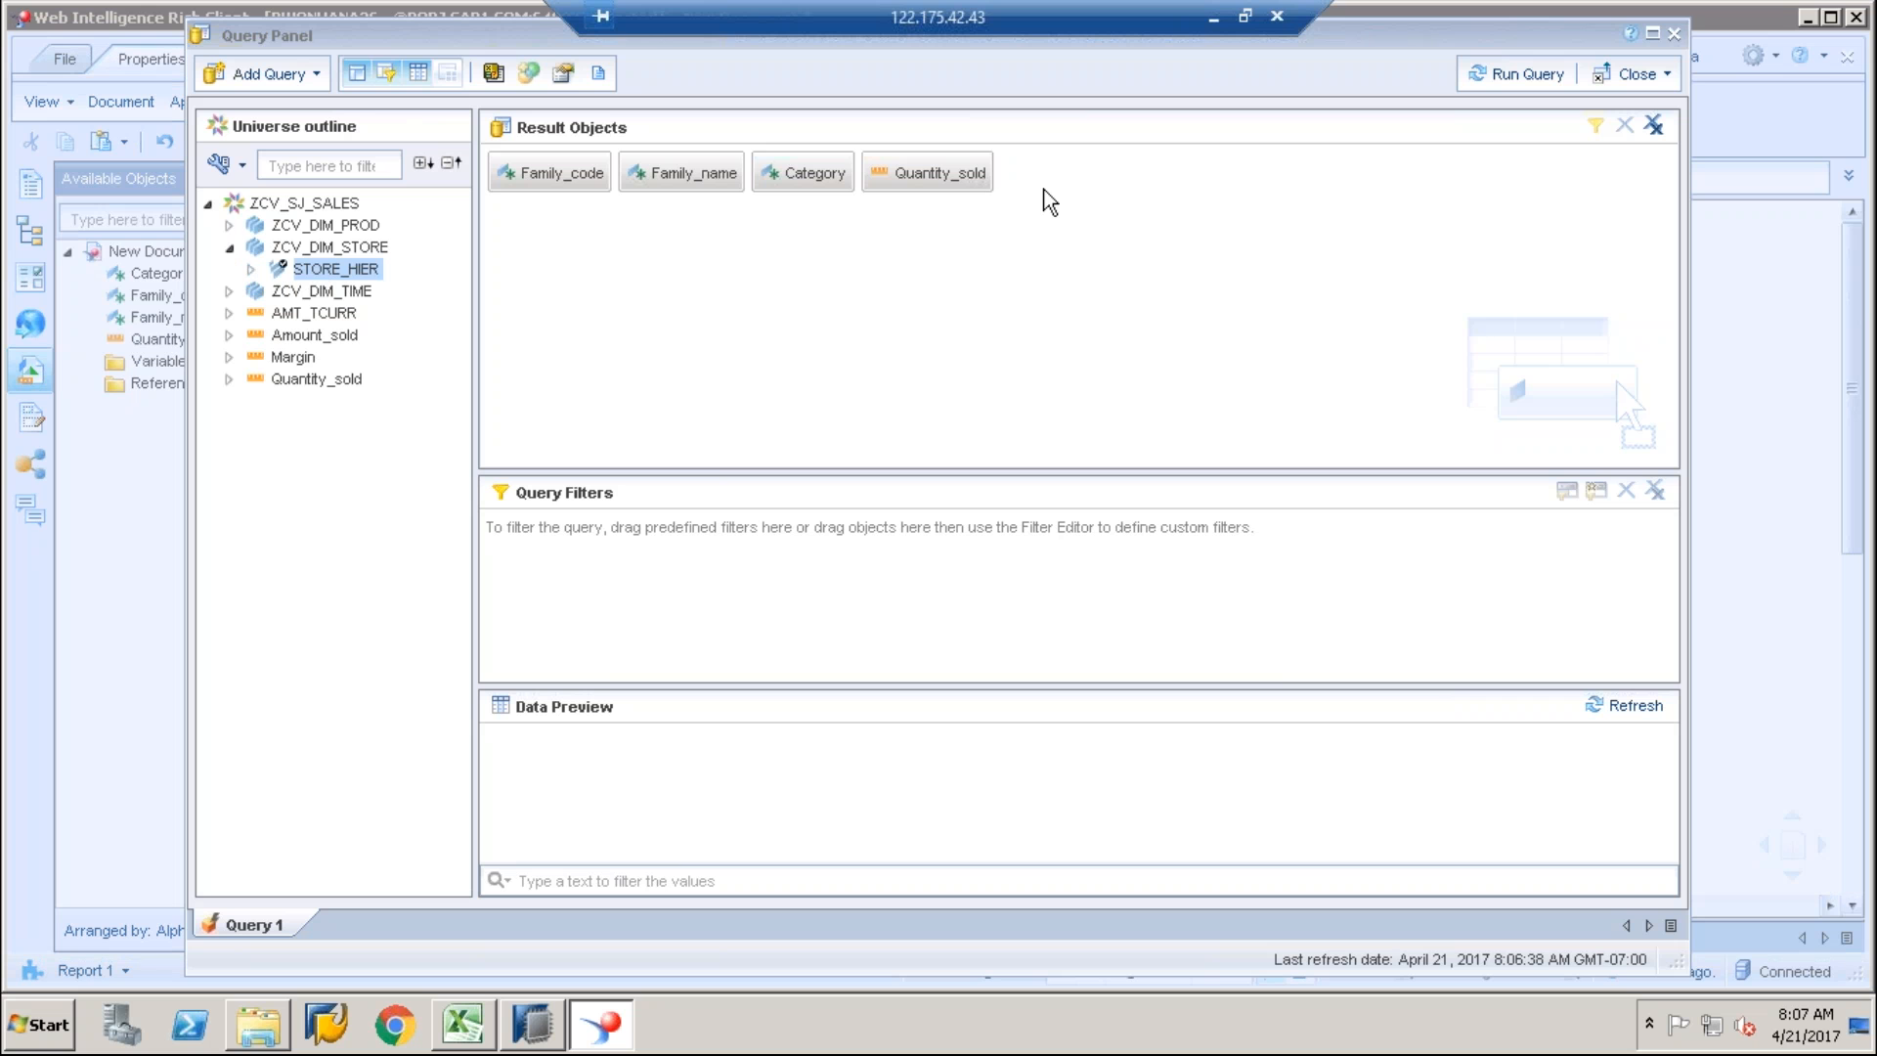
drag(1049, 201, 1085, 186)
Step: Select all levels of STORE_HIER (All, State, City, Shop_id) and run the query with USD for TAR_CURR
click(1136, 173)
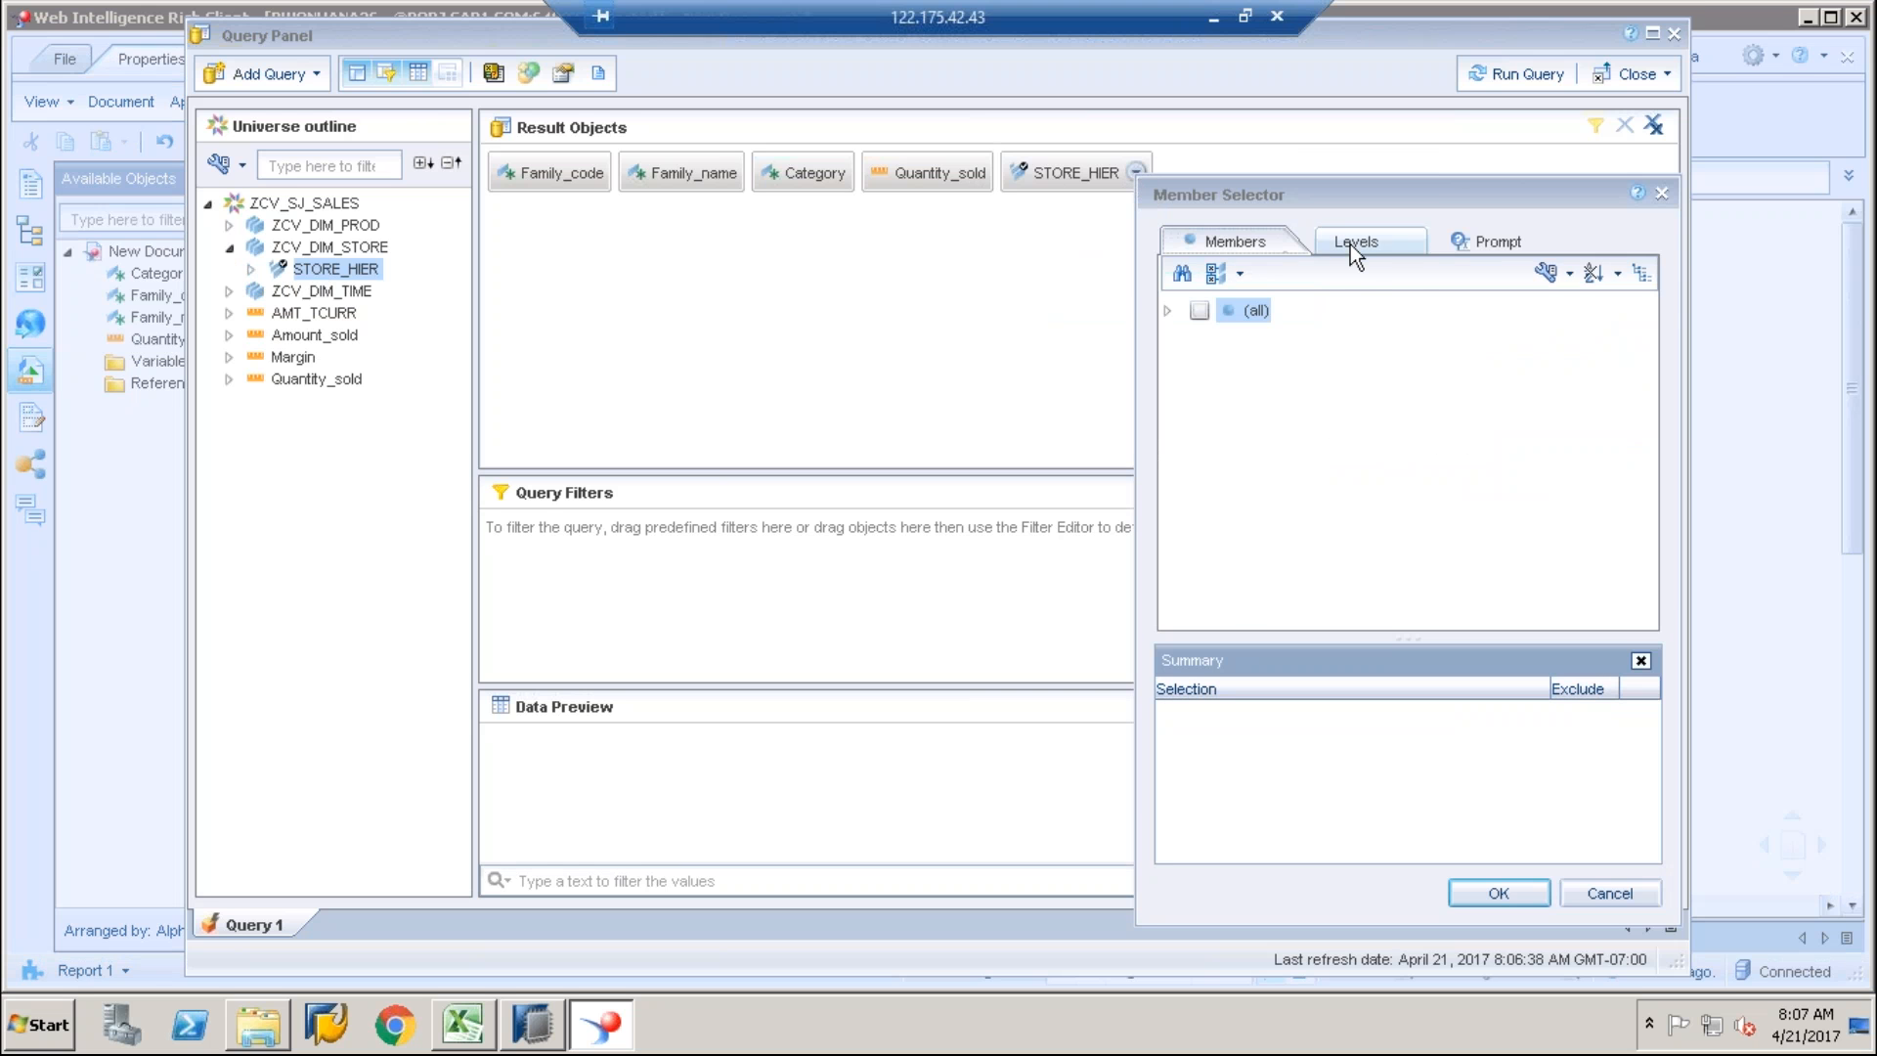
click(1351, 245)
click(1171, 268)
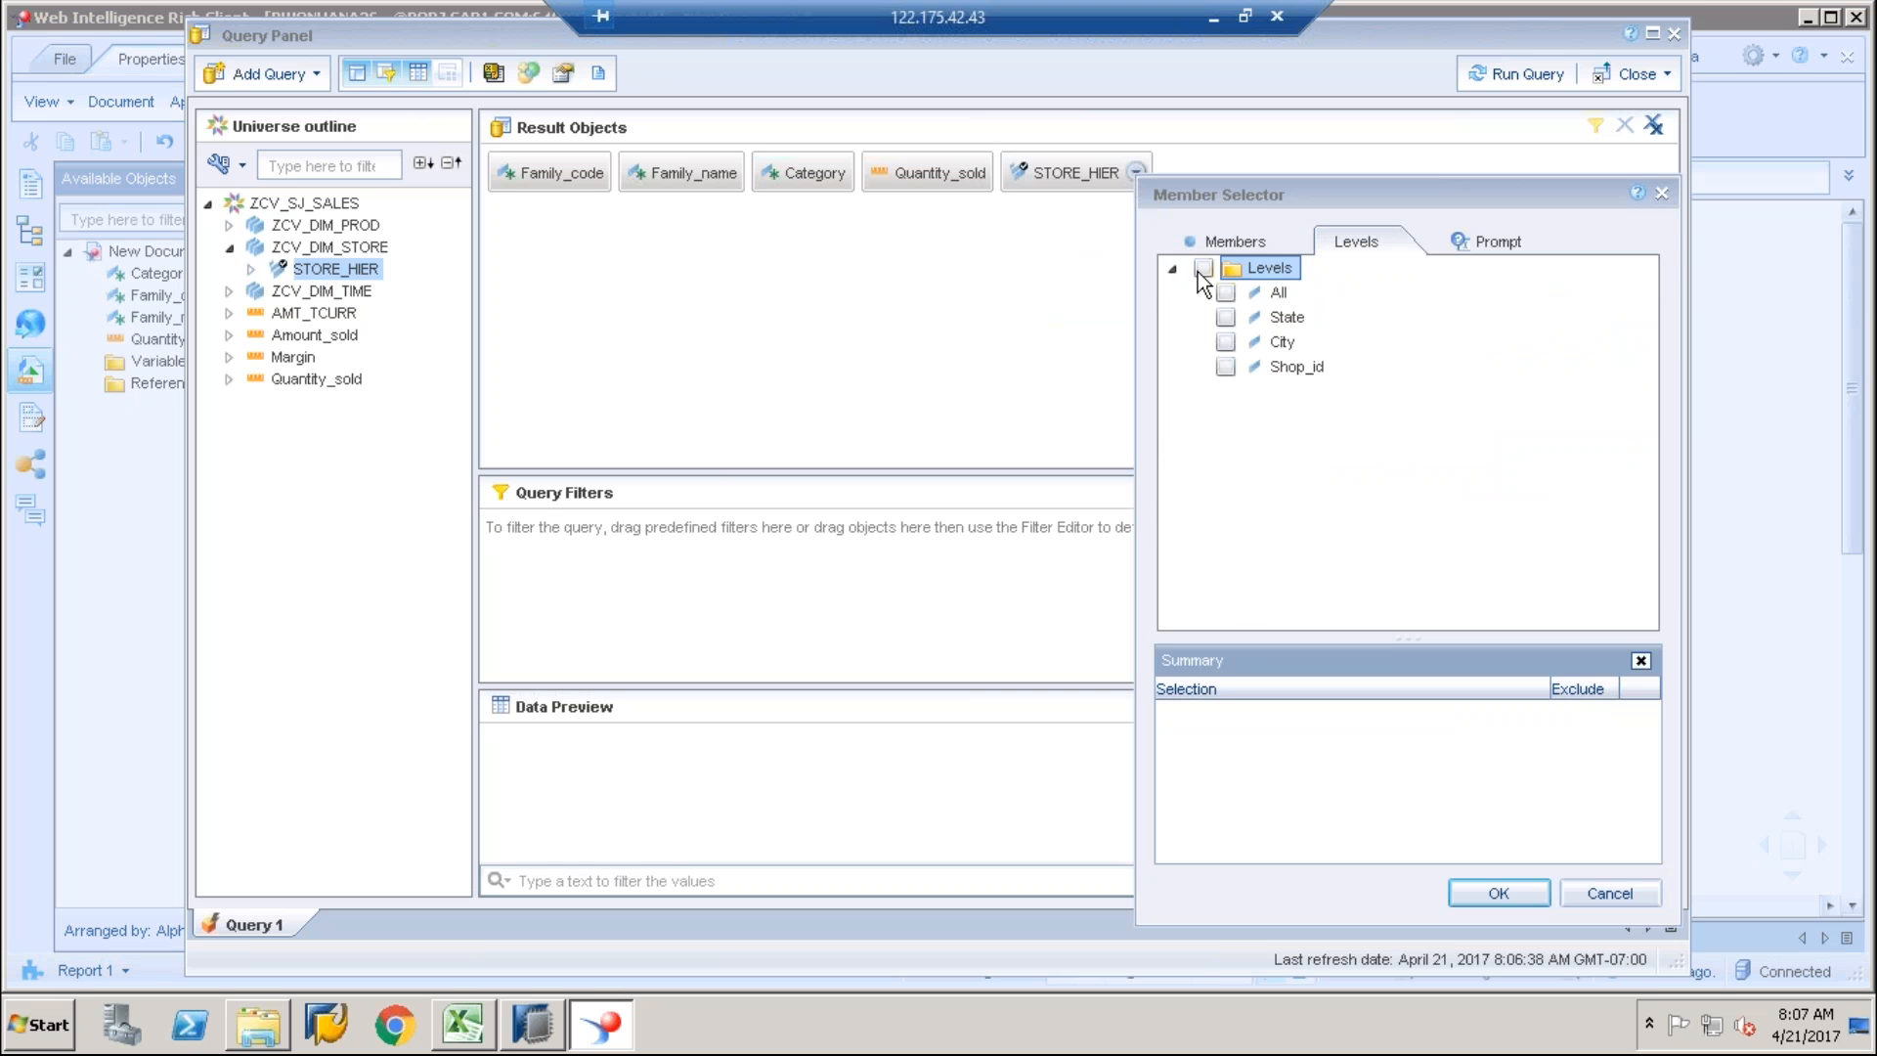
click(1204, 268)
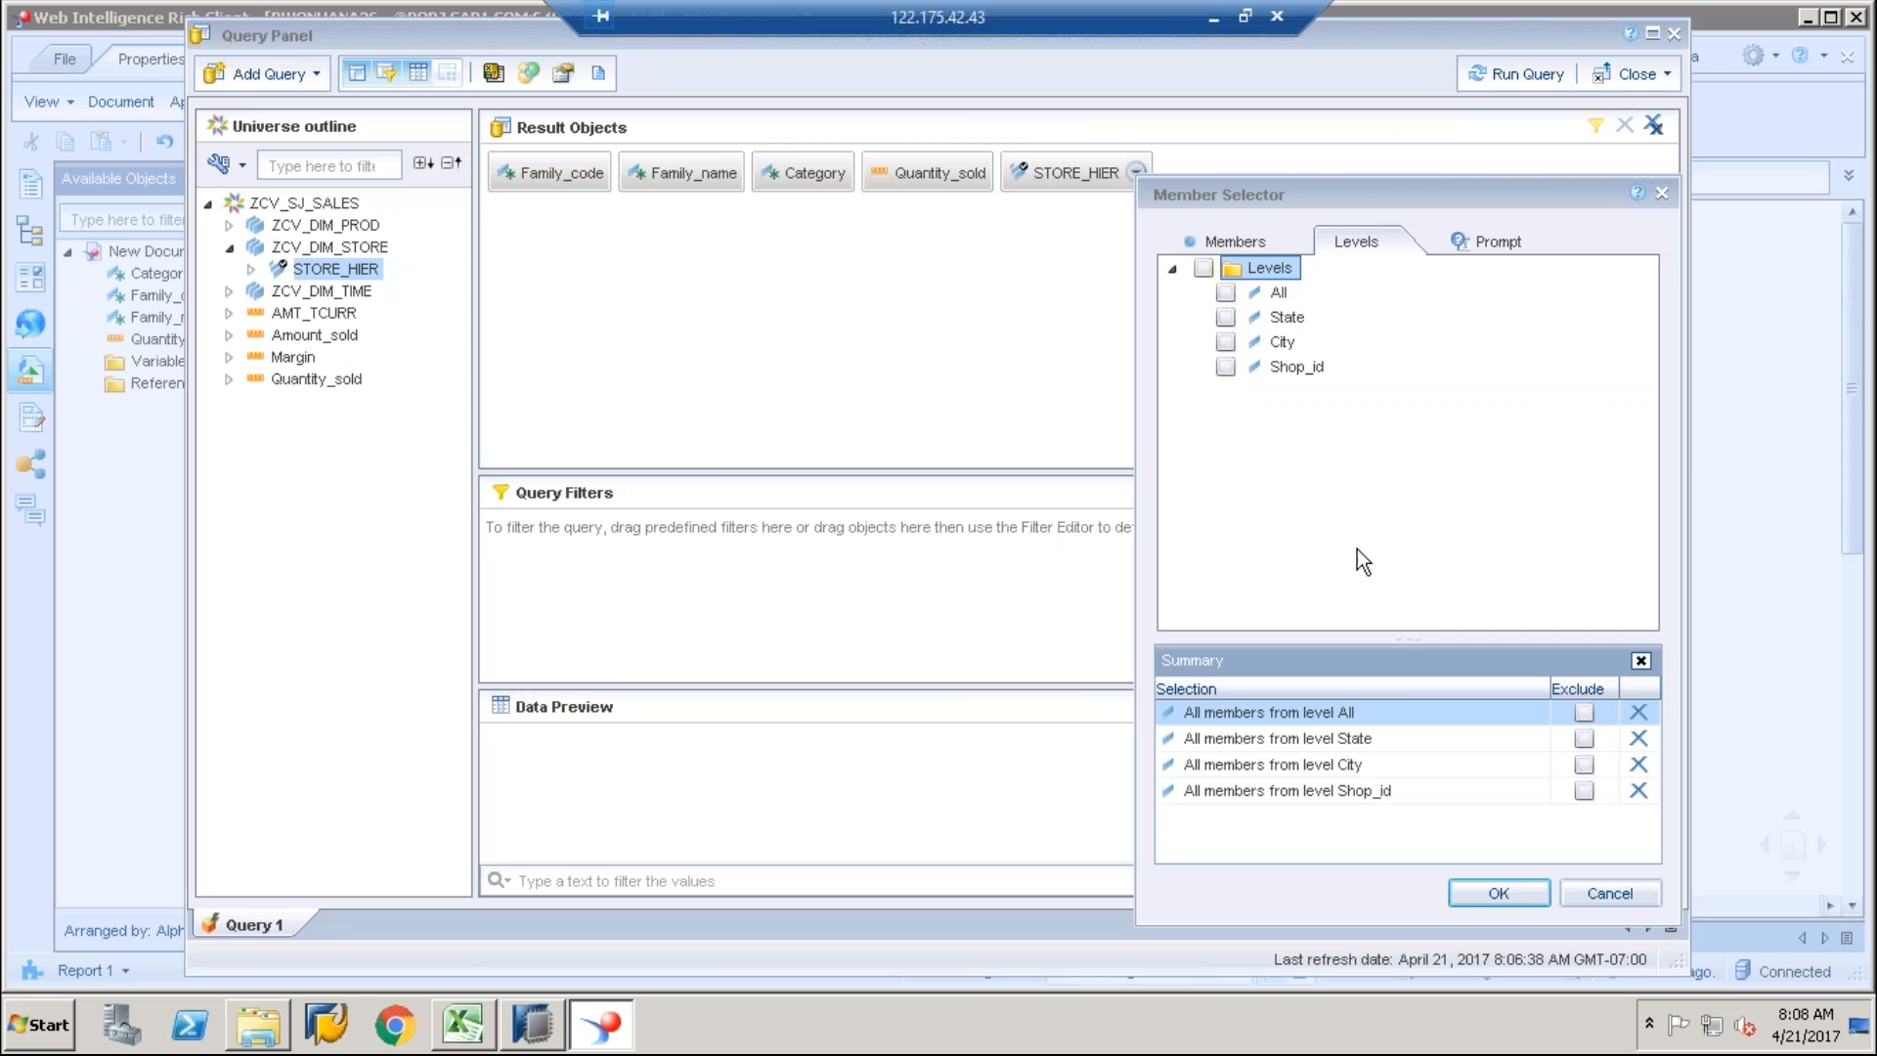
click(1483, 886)
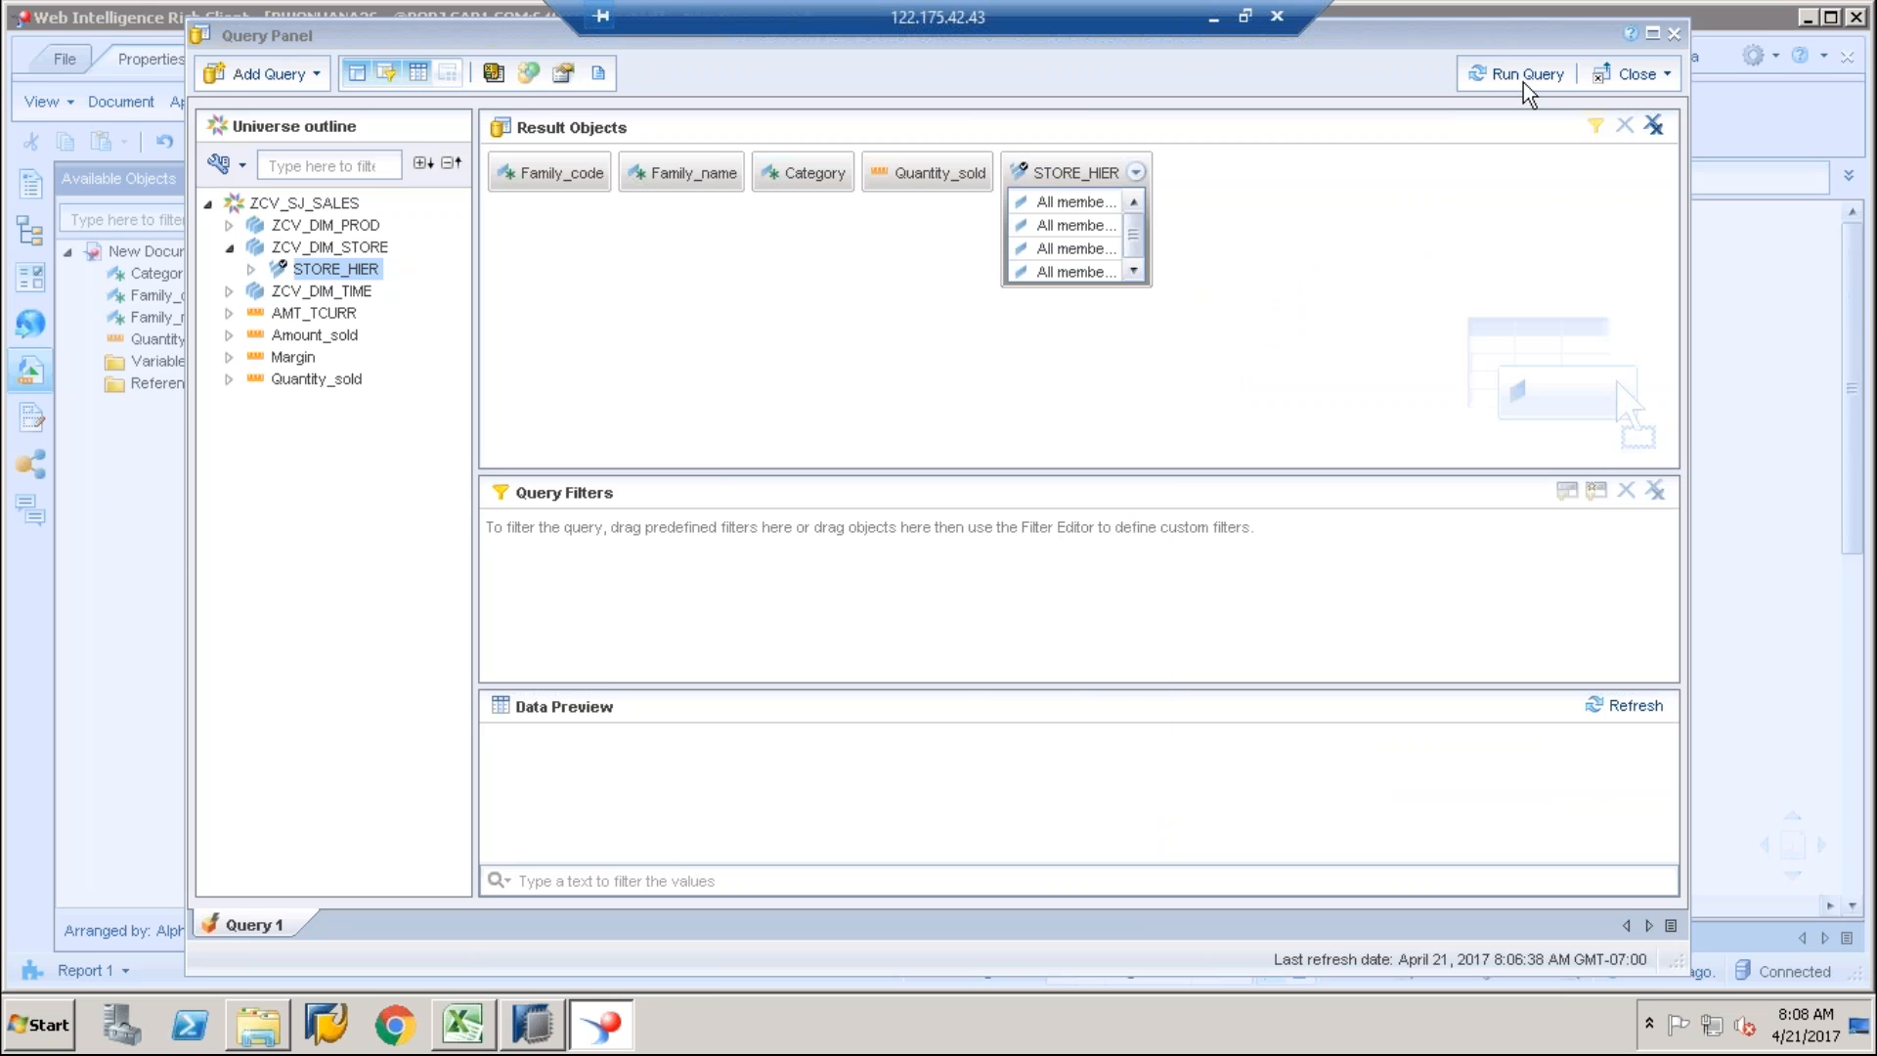
click(1528, 84)
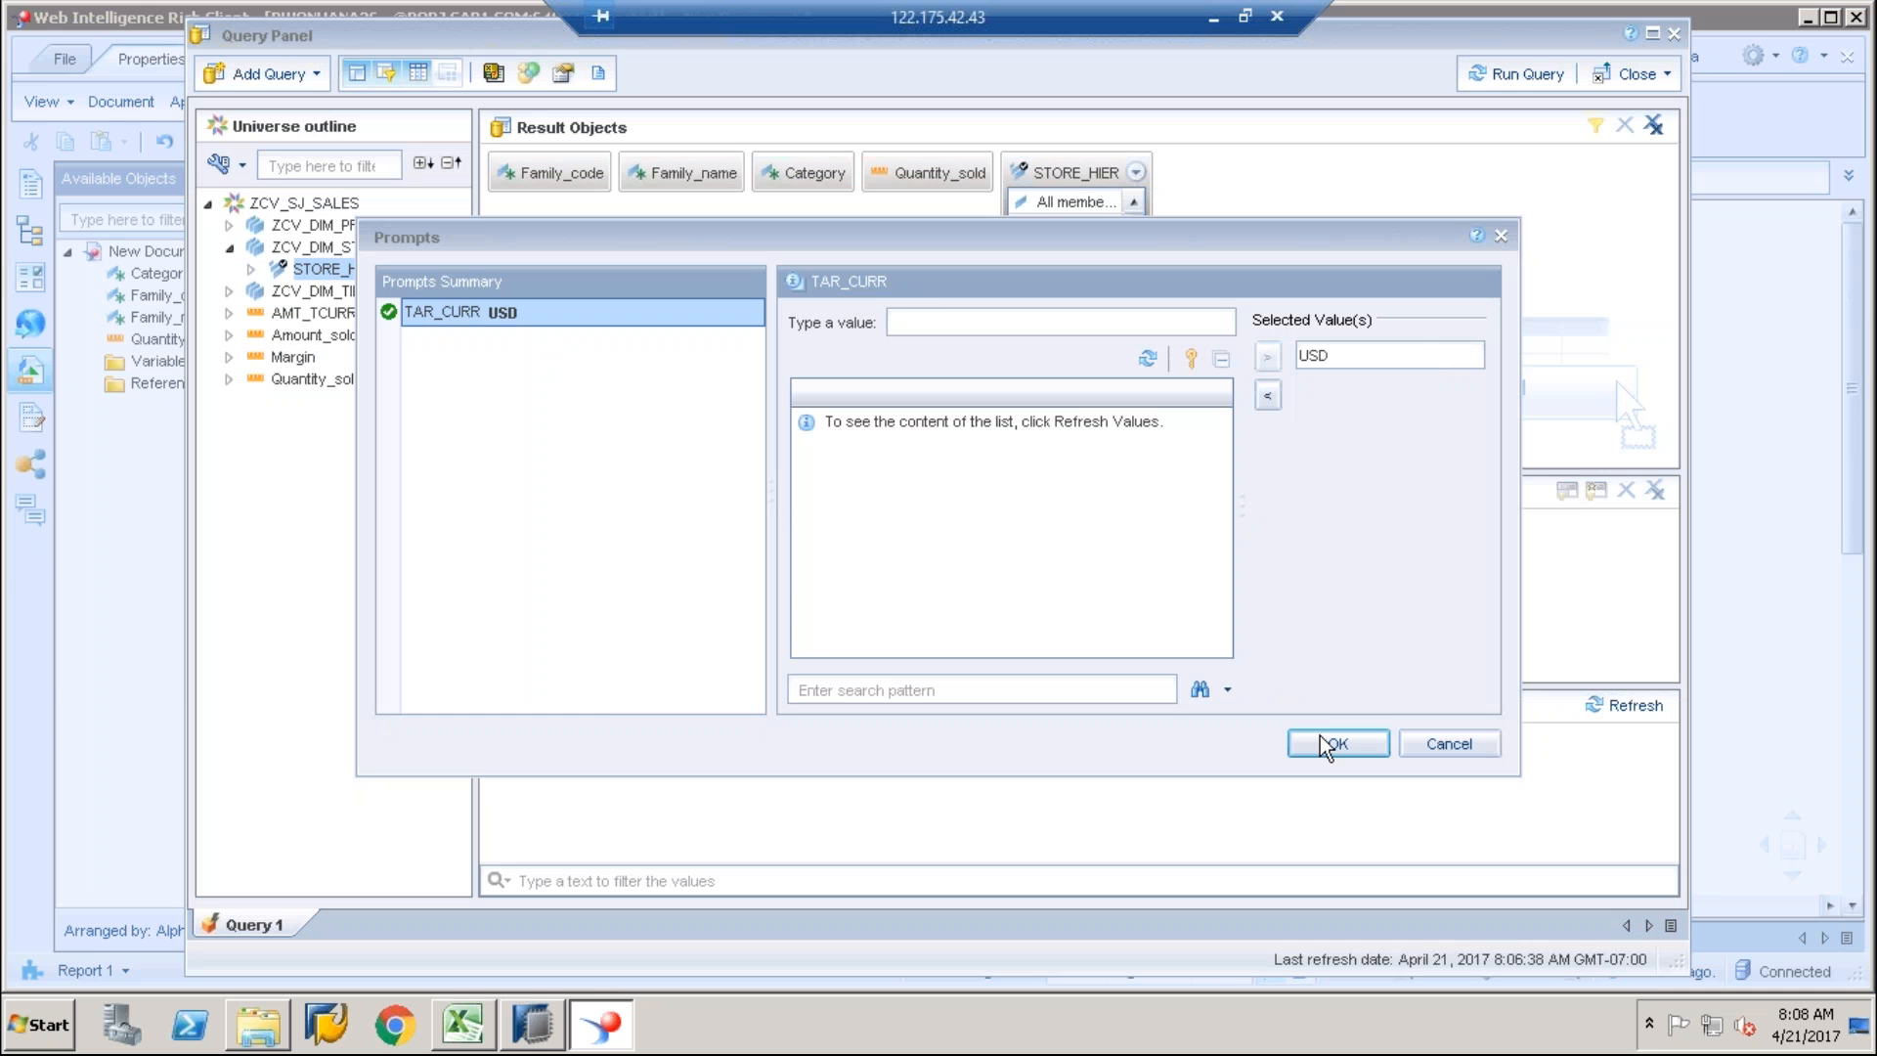
click(1328, 746)
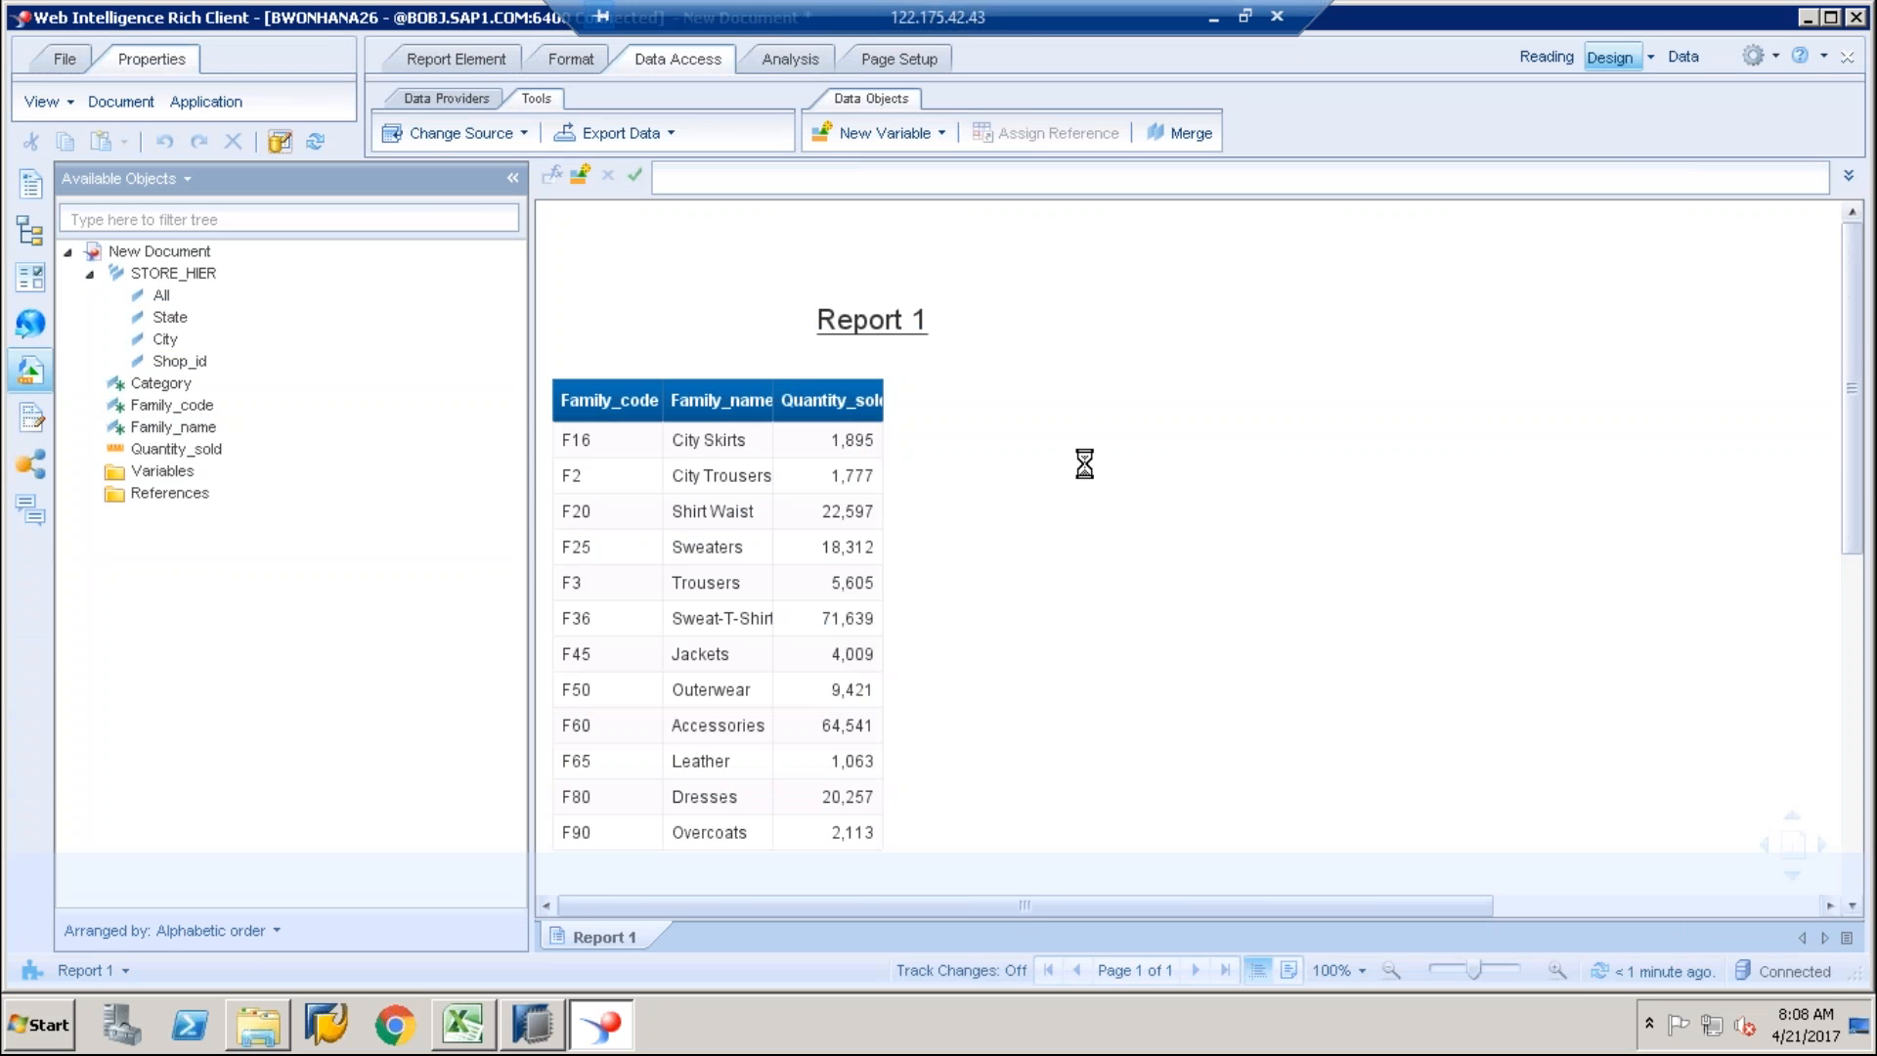
Step: Delete the Family_code and Family_name columns from the report table and place STORE_HIER before Quantity_sold
click(700, 510)
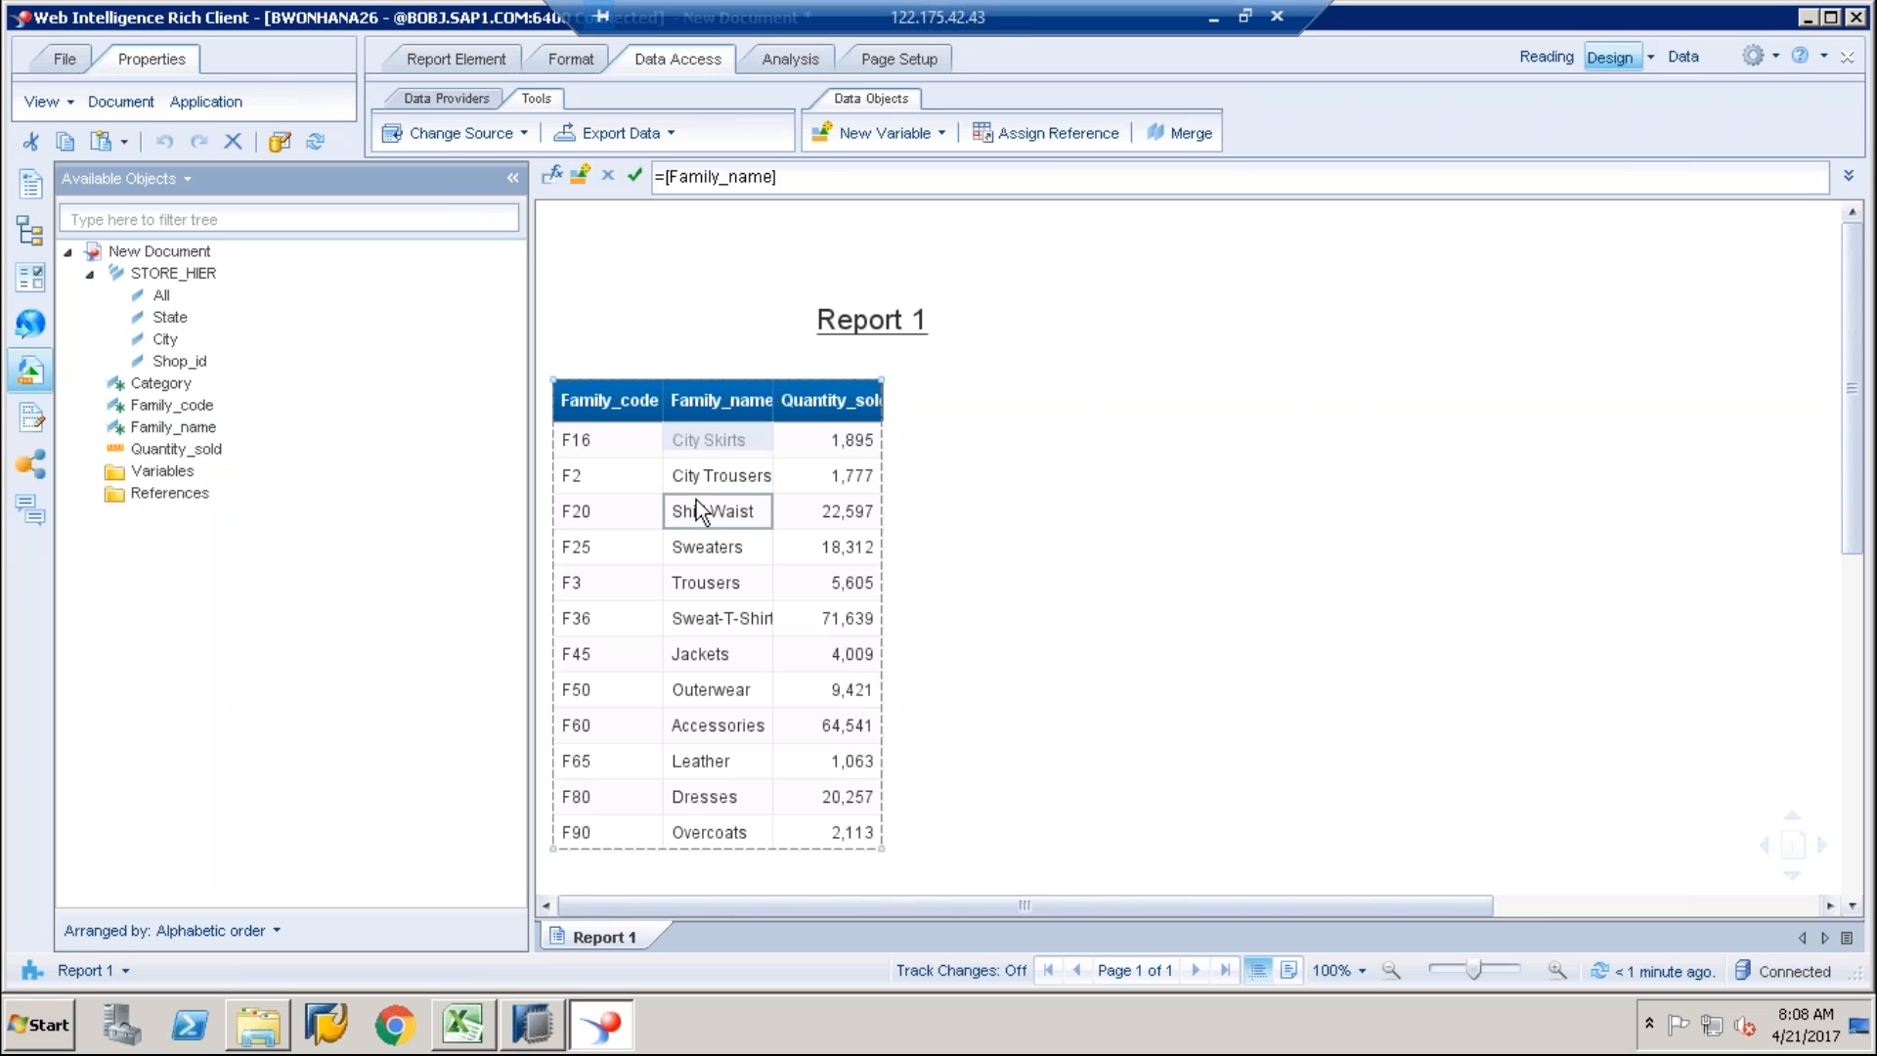
click(608, 497)
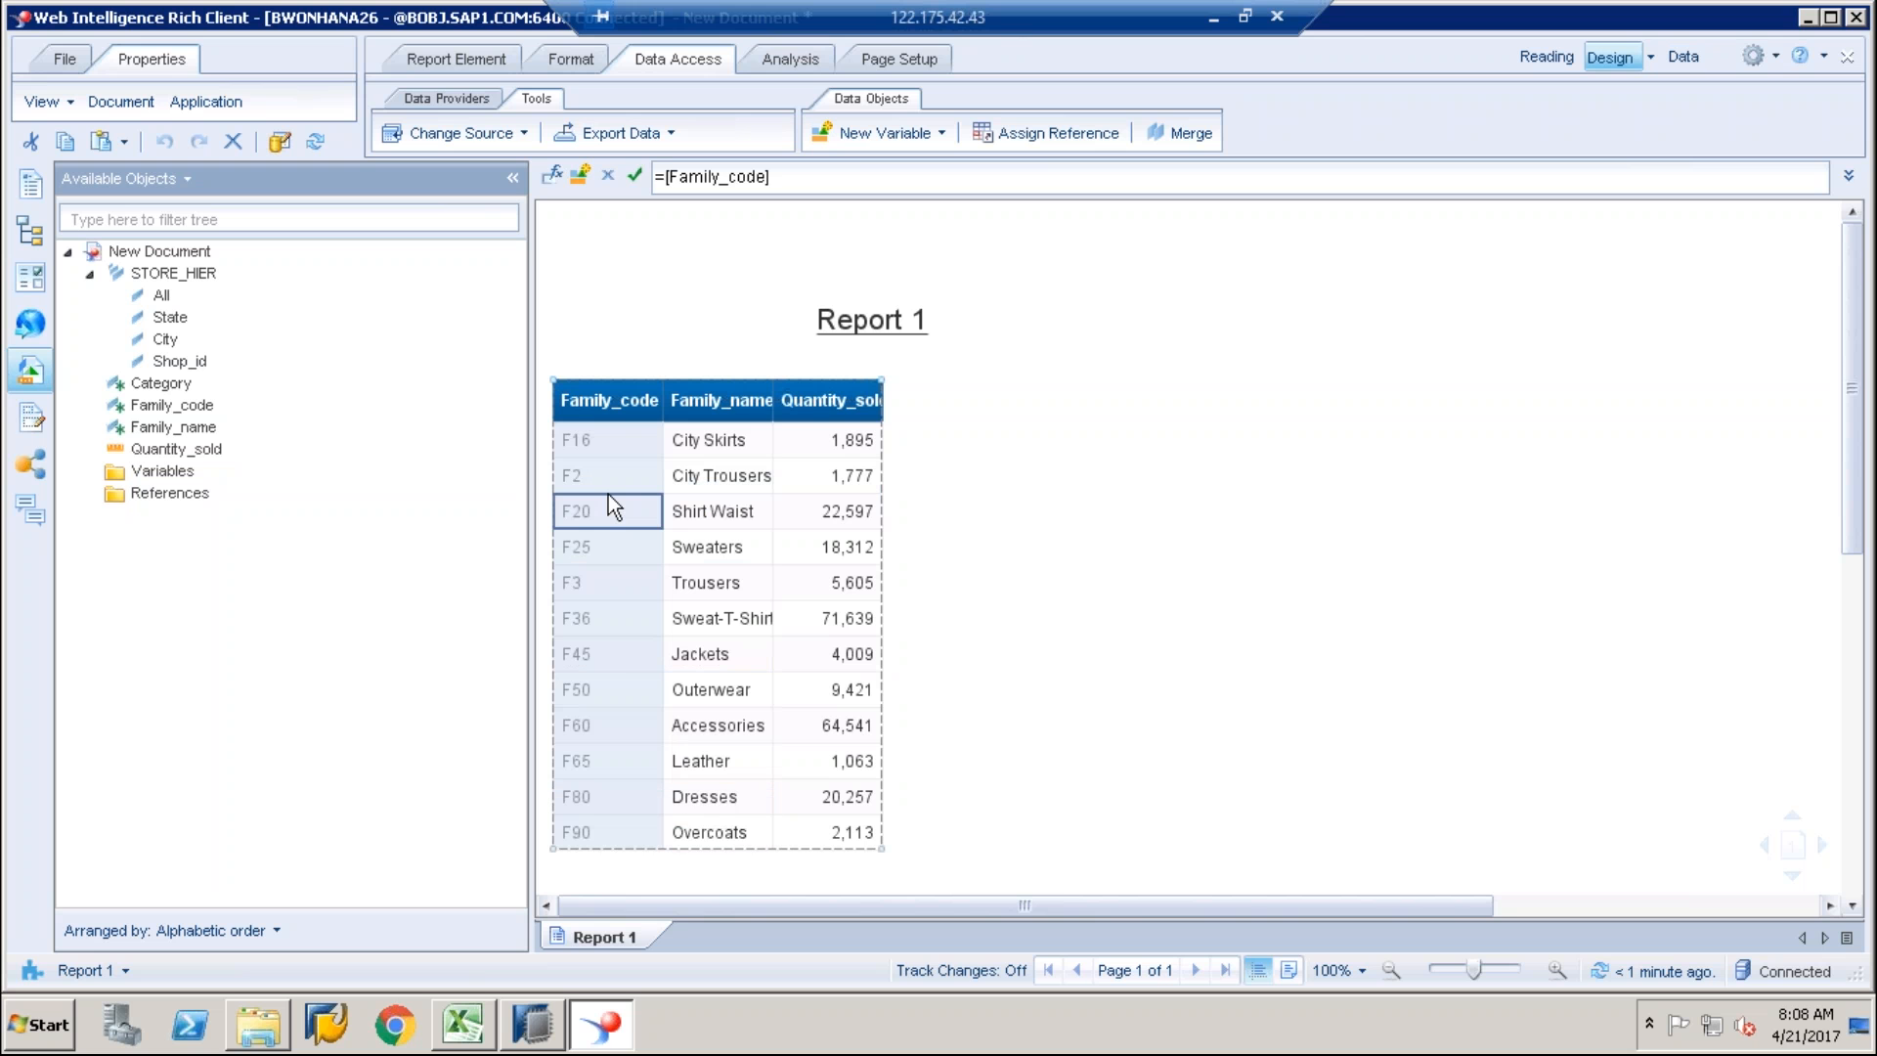
ctrl+click(739, 496)
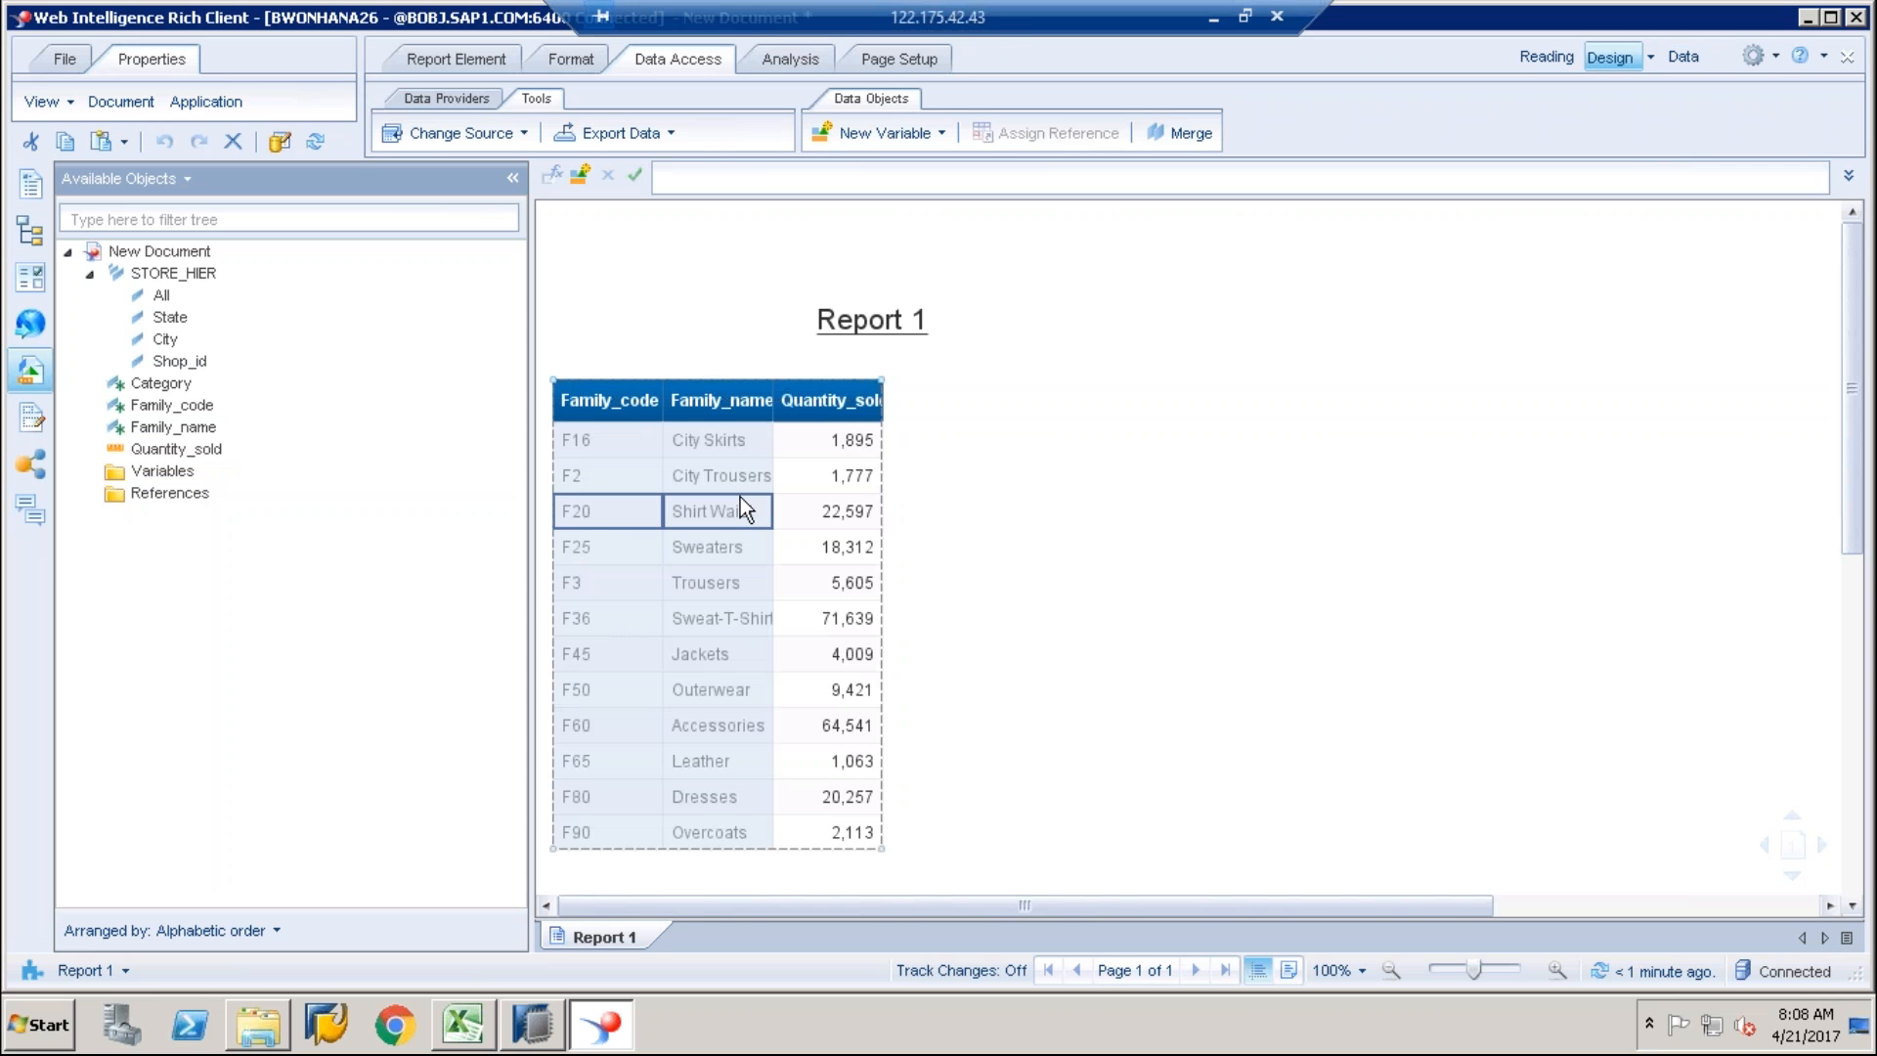
right_click(741, 497)
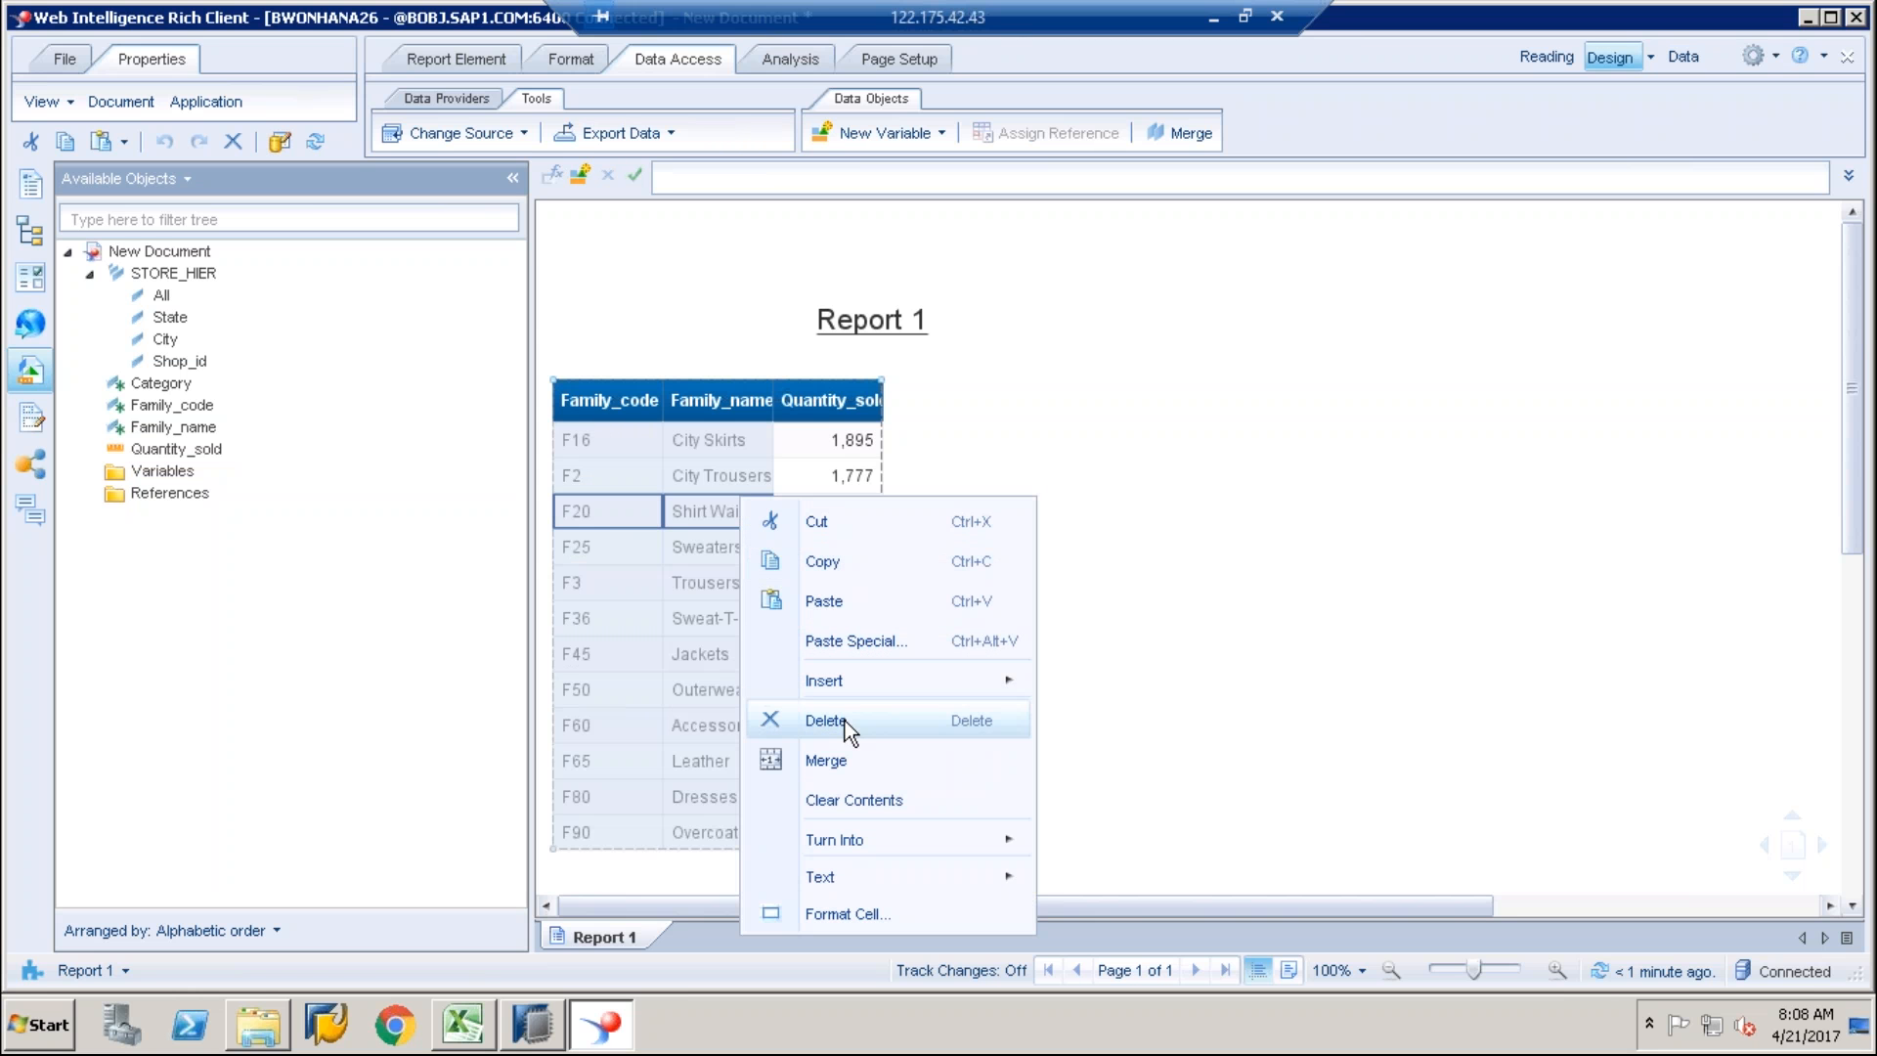
click(845, 720)
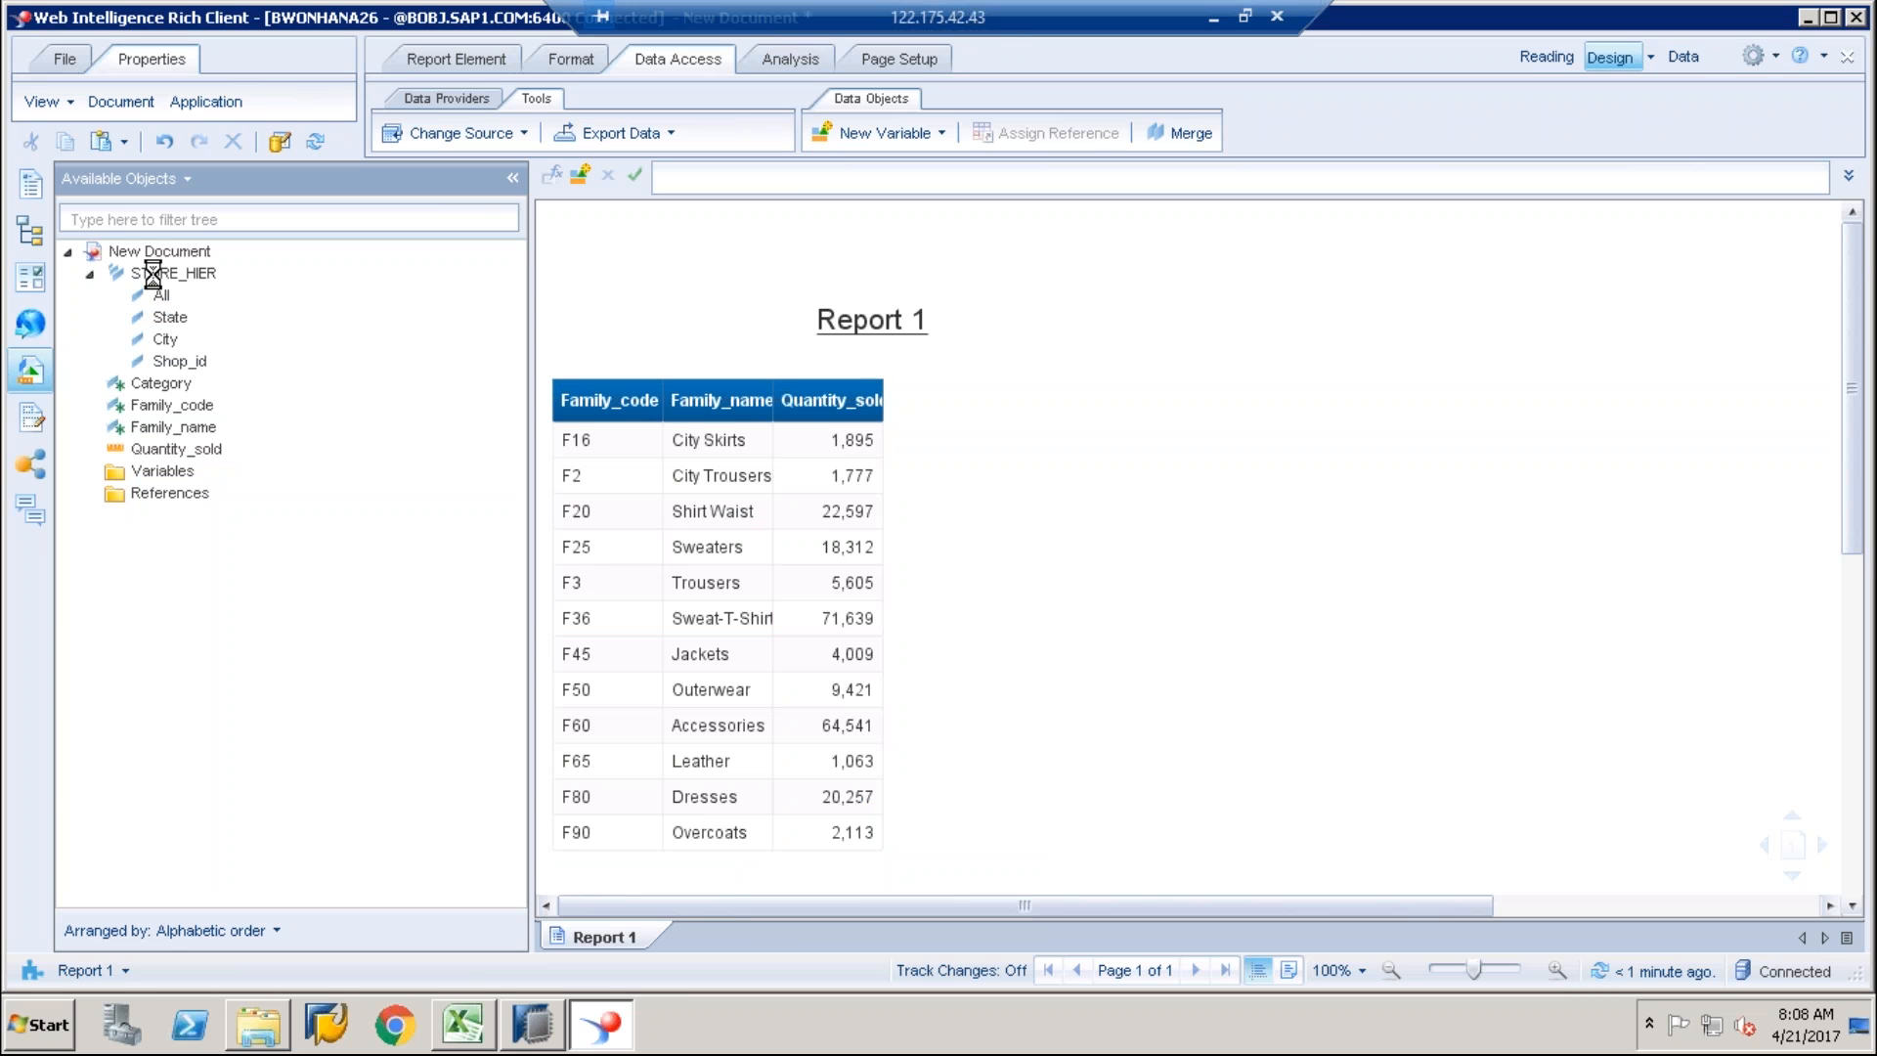
drag(152, 274, 585, 461)
Step: Widen the STORE_HIER column so its header fits, and expand the (all) node of the hierarchy
drag(563, 445, 560, 443)
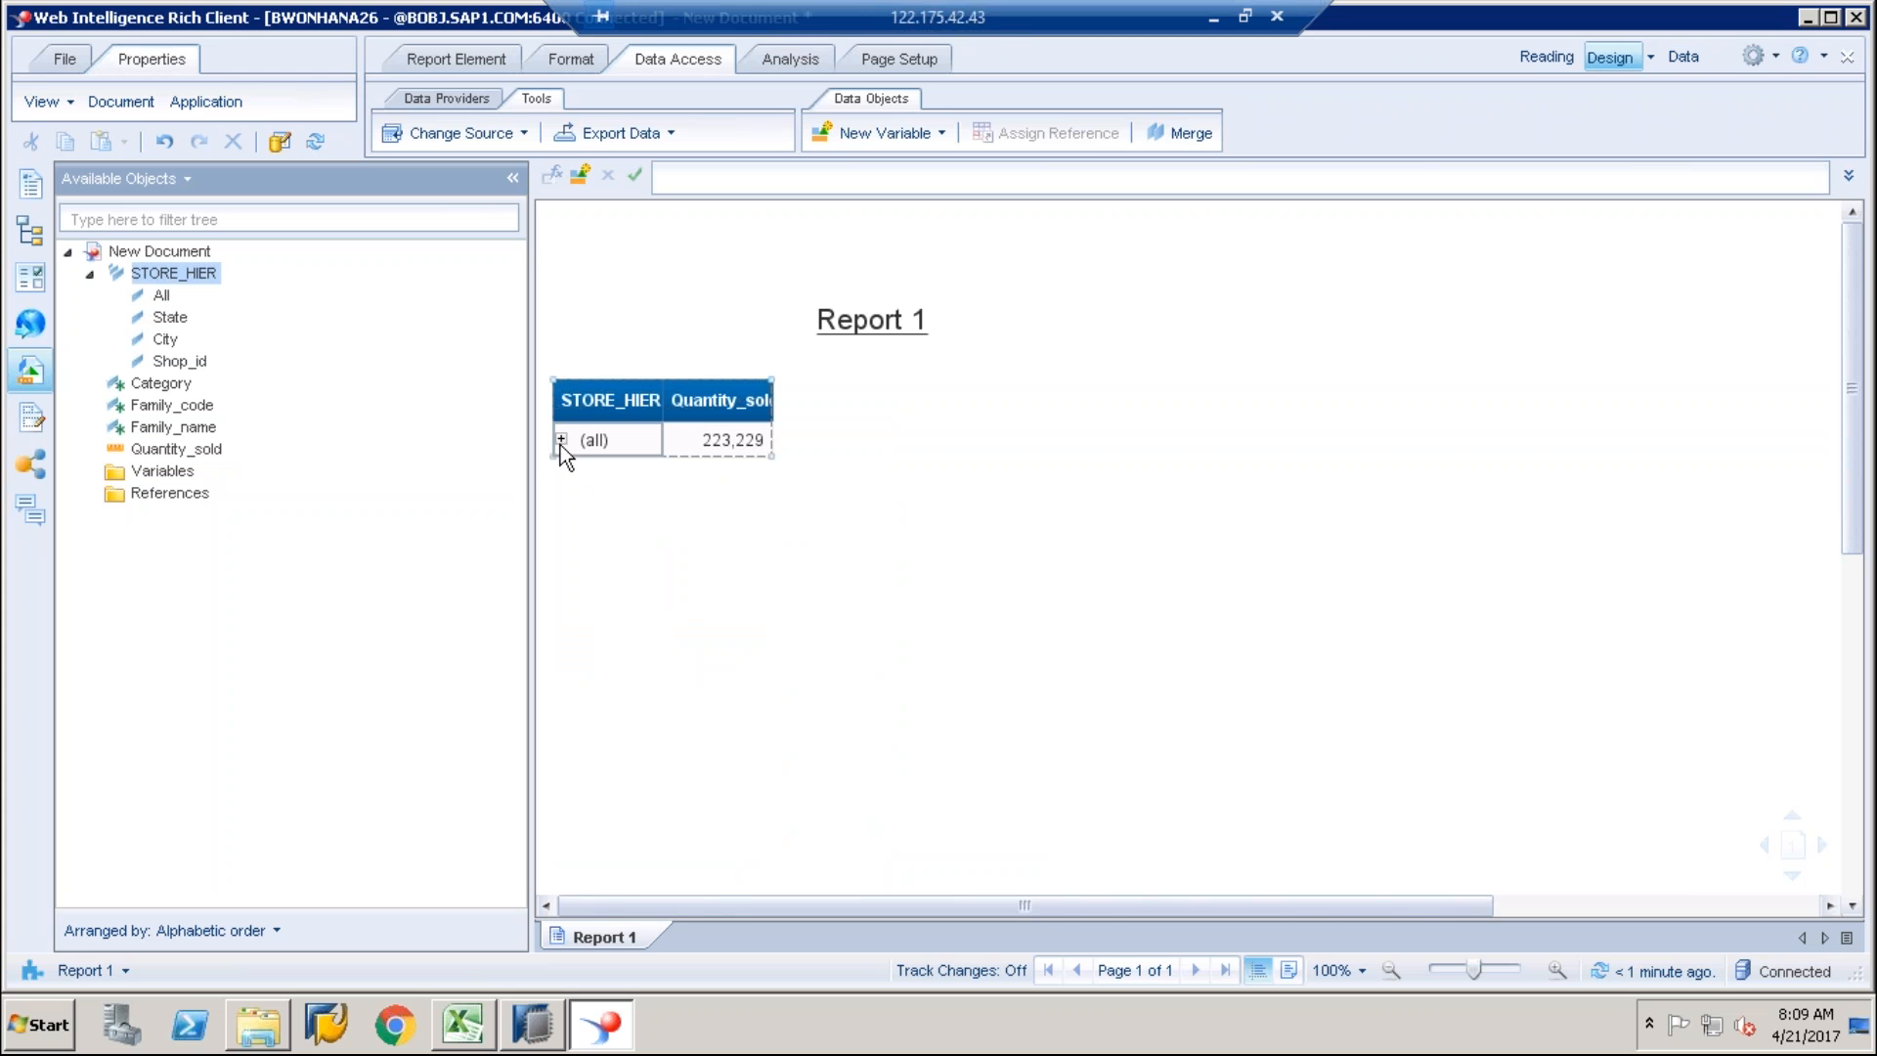
click(659, 405)
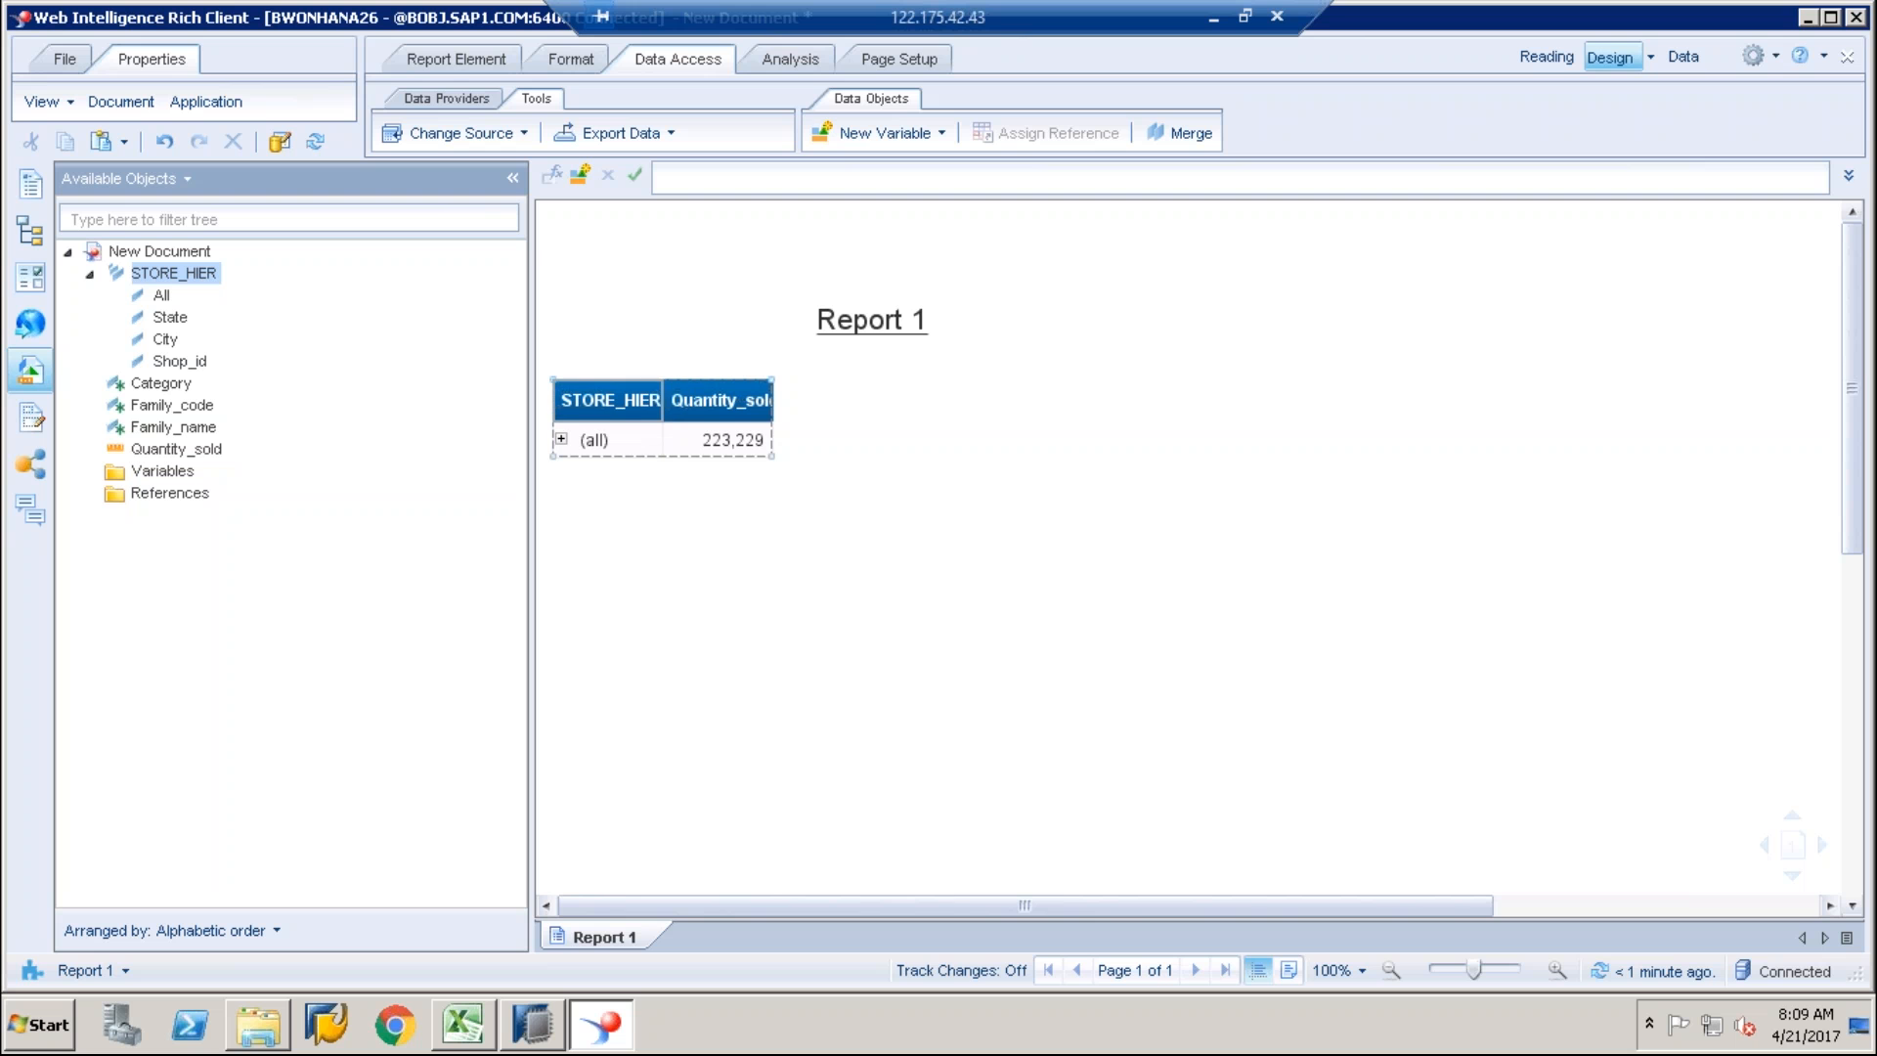
click(657, 399)
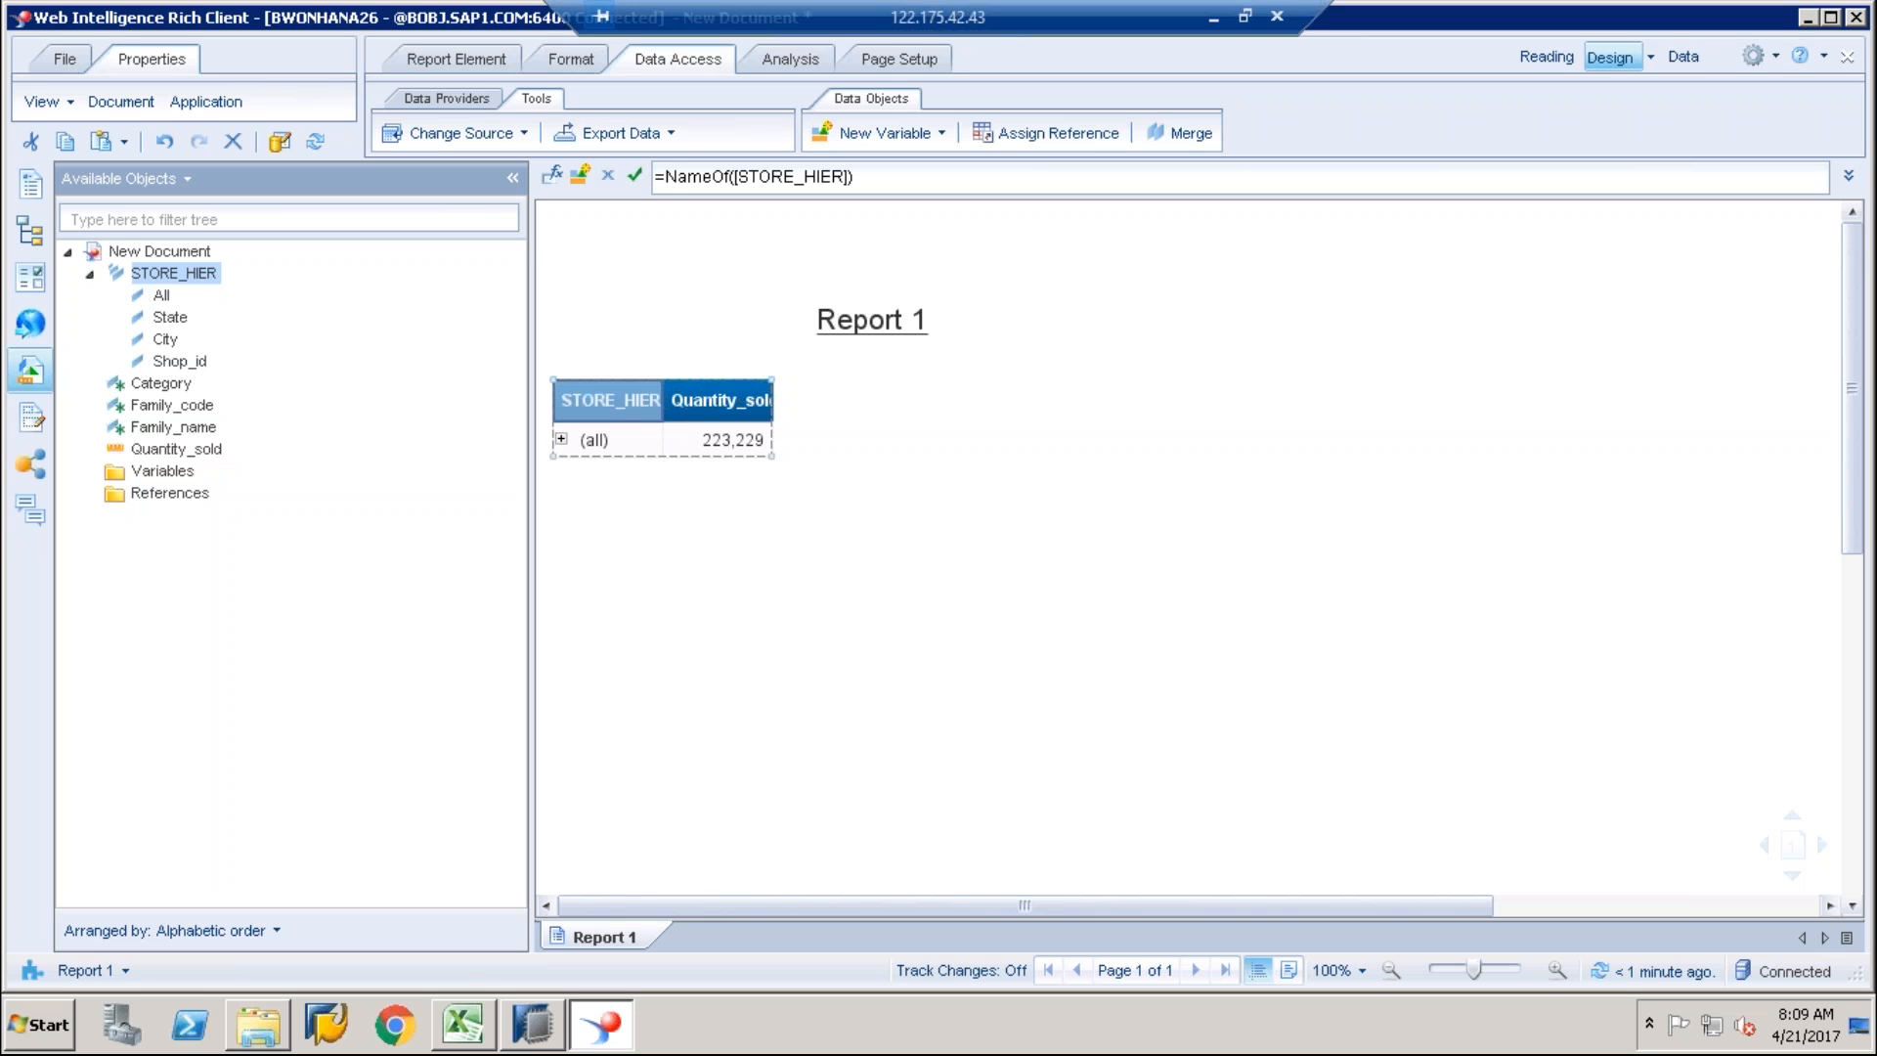
drag(663, 399, 706, 400)
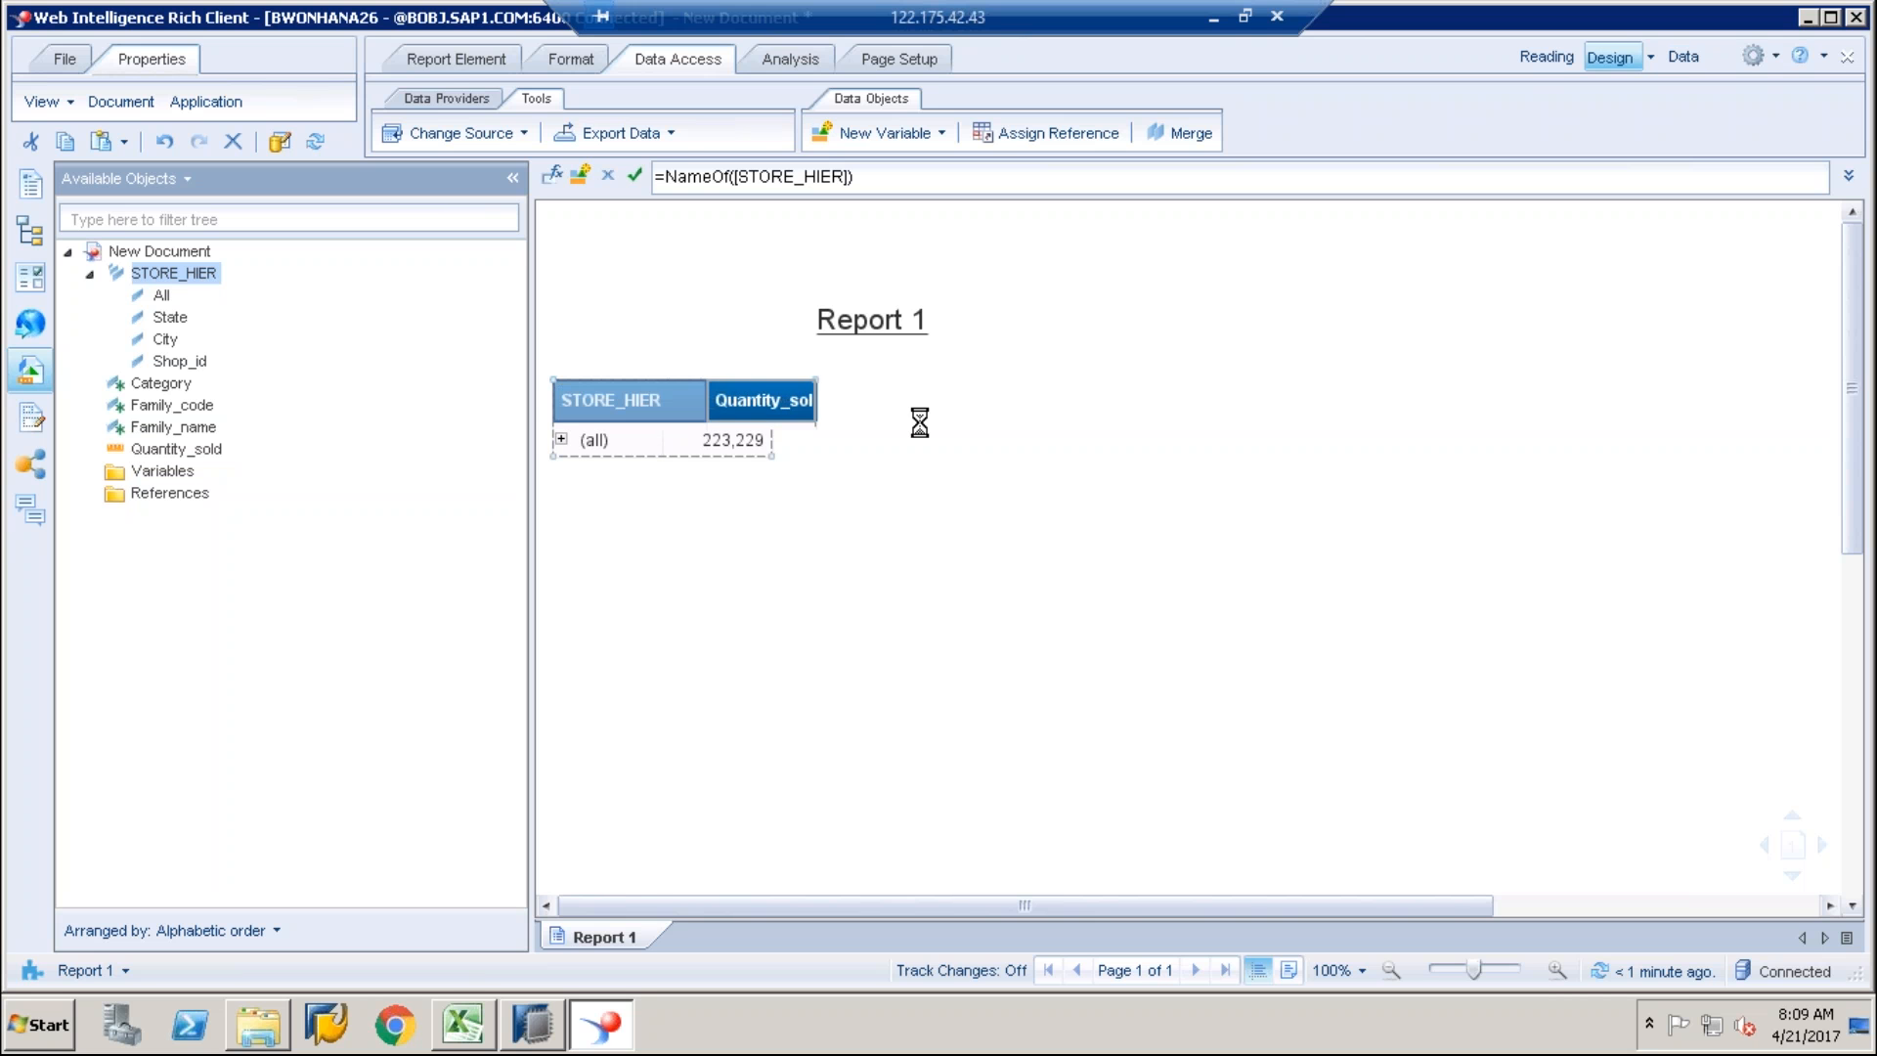
click(923, 425)
click(557, 445)
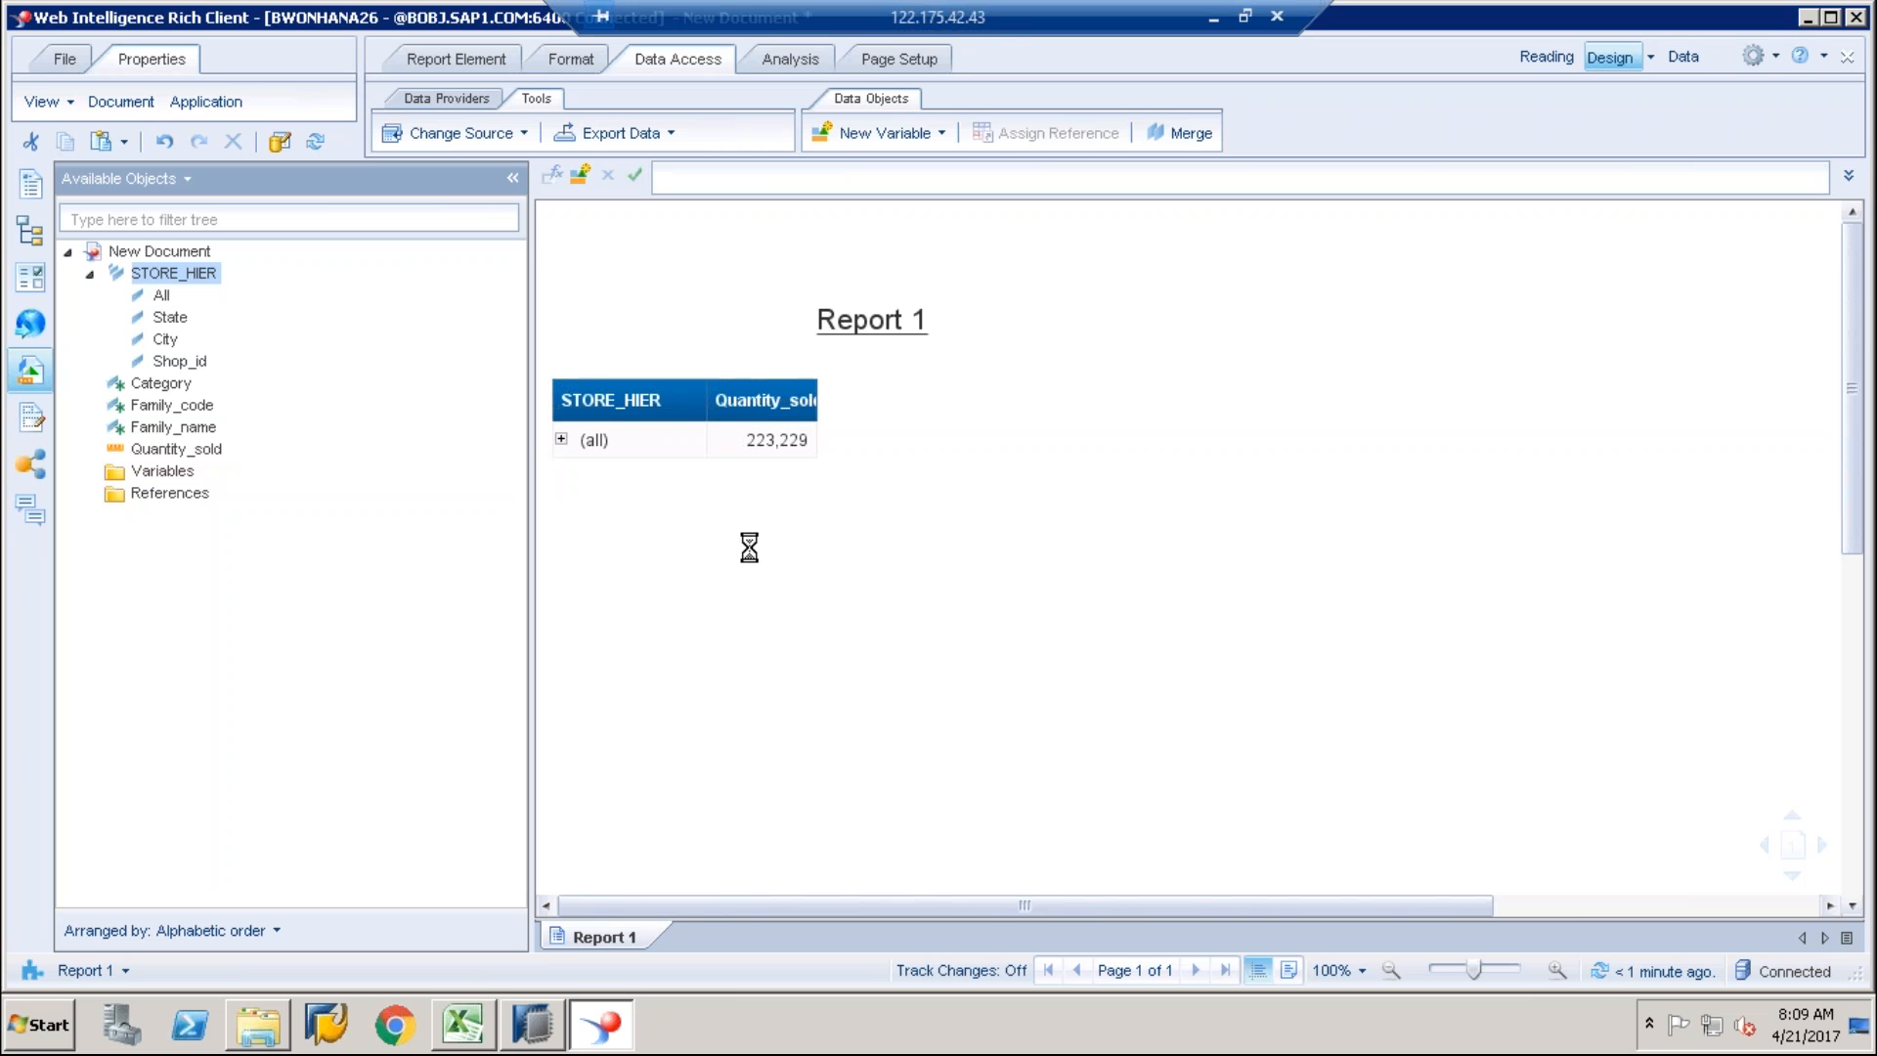
Step: Widen the STORE_HIER column so the state names fit, and expand the Texas and Houston nodes of the hierarchy
click(703, 403)
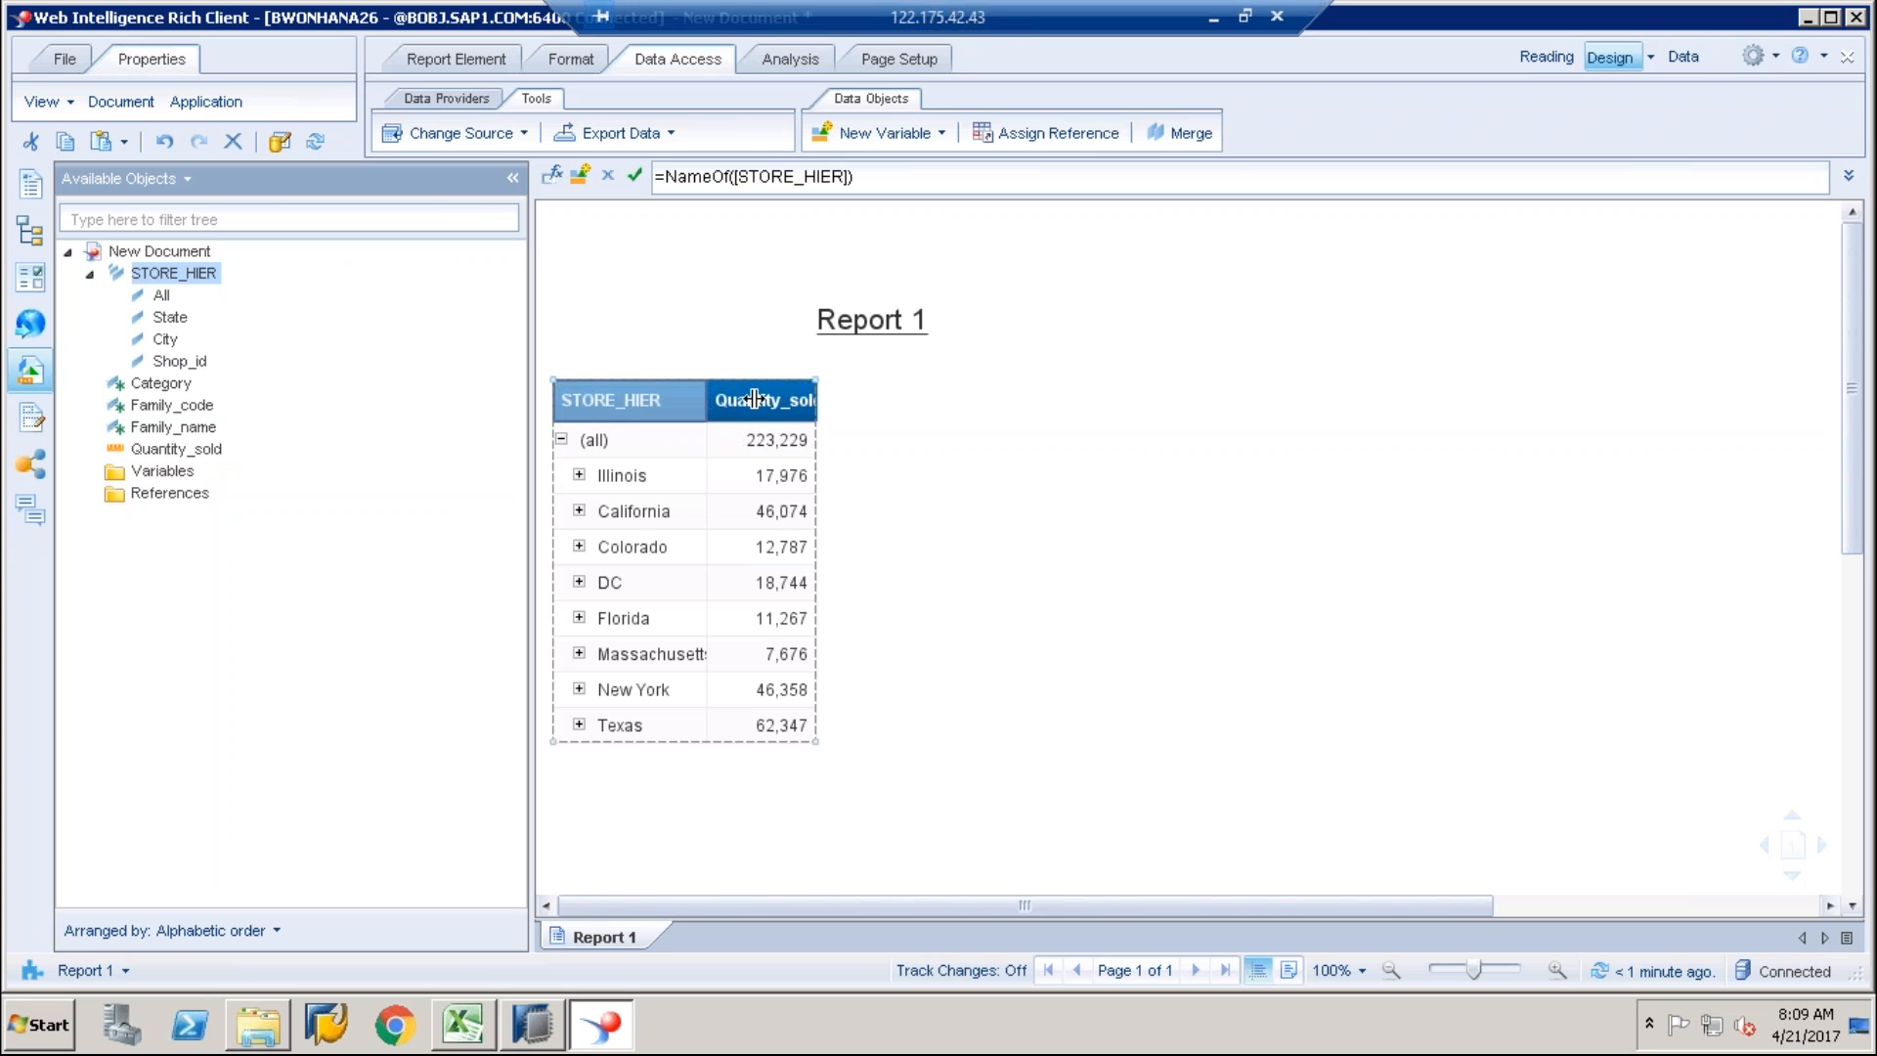
drag(706, 400, 754, 398)
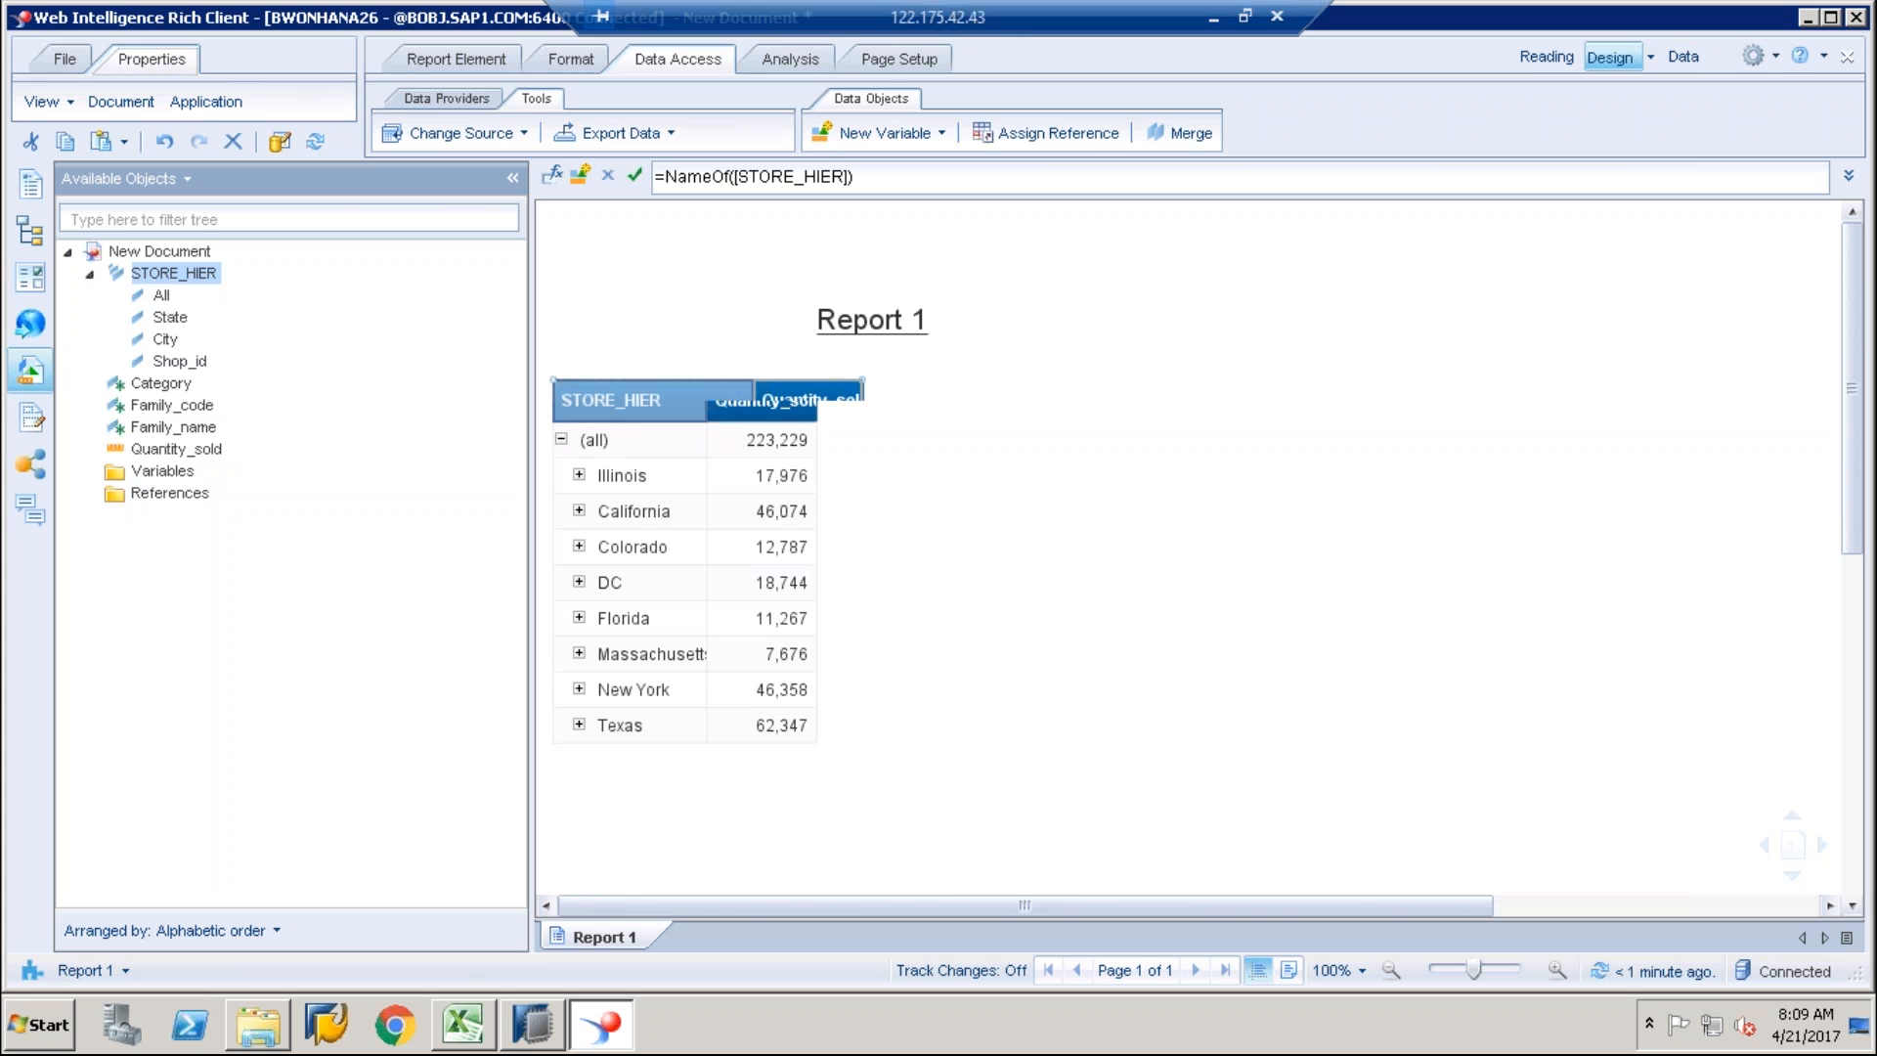
click(580, 728)
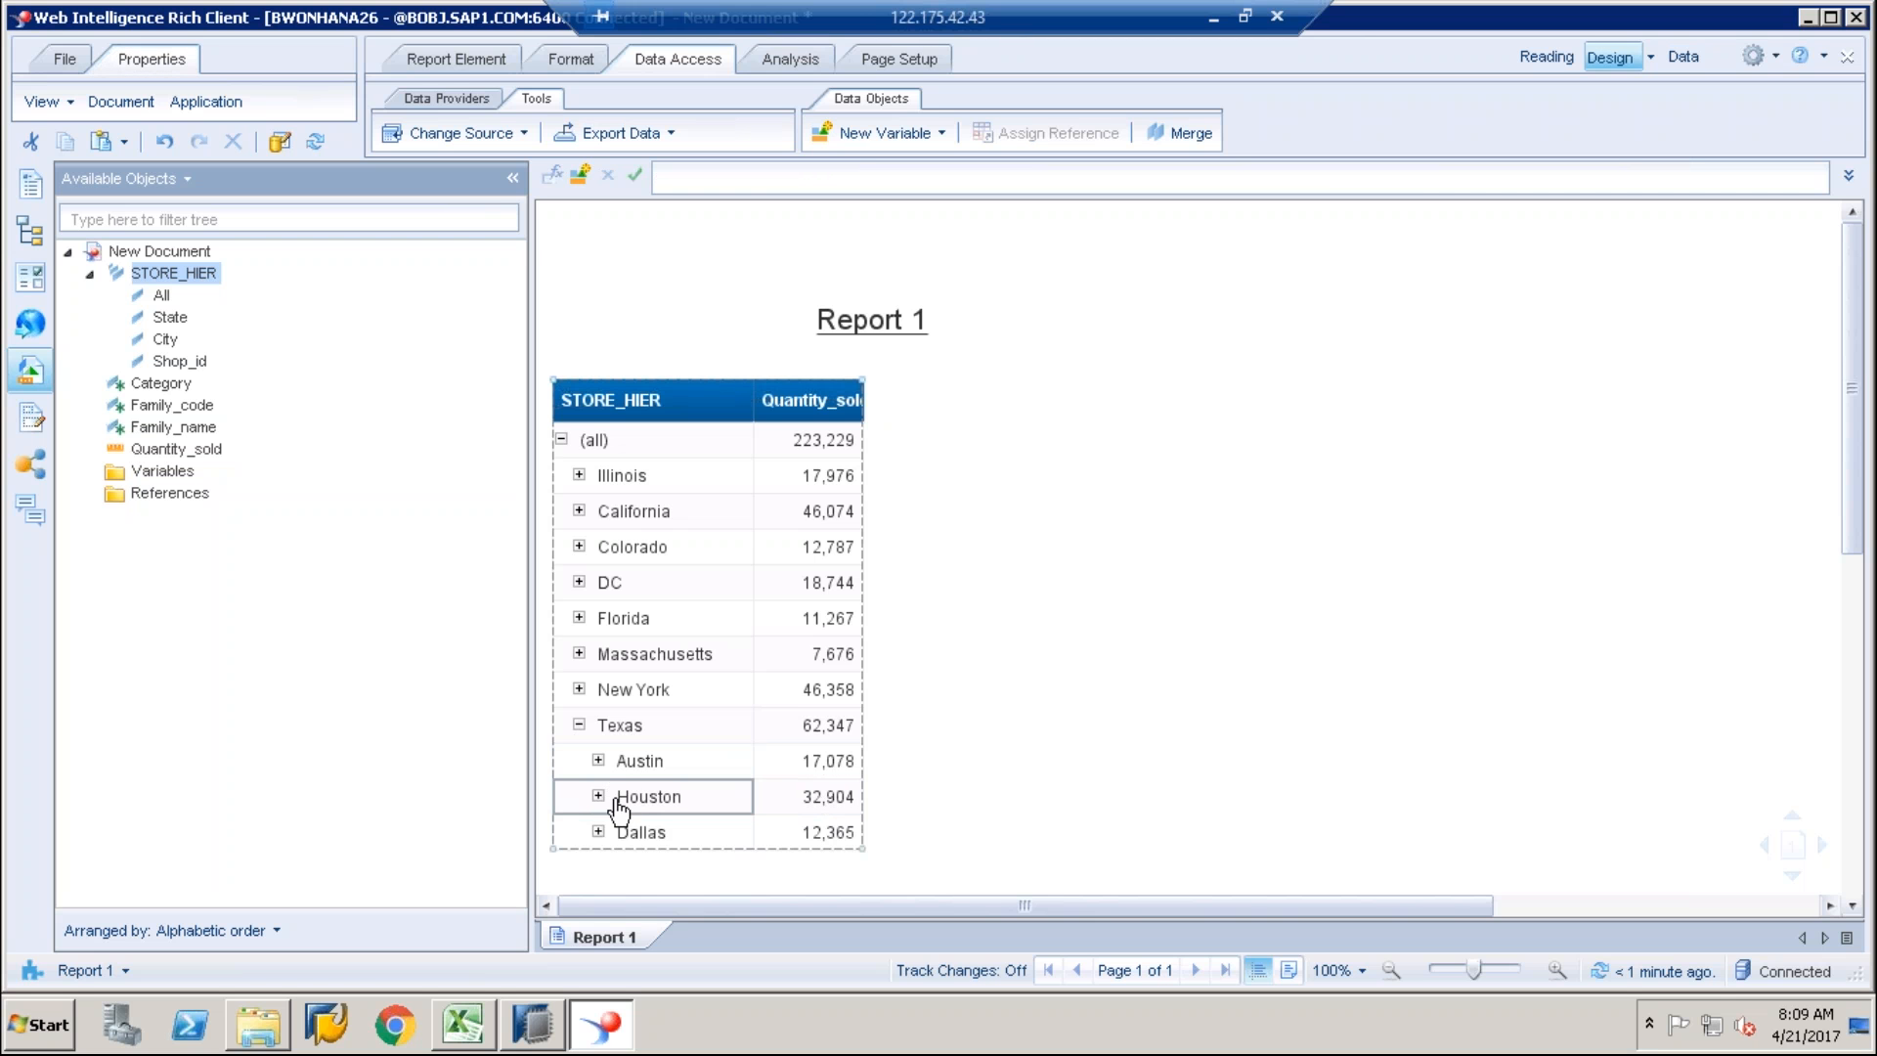
click(1120, 762)
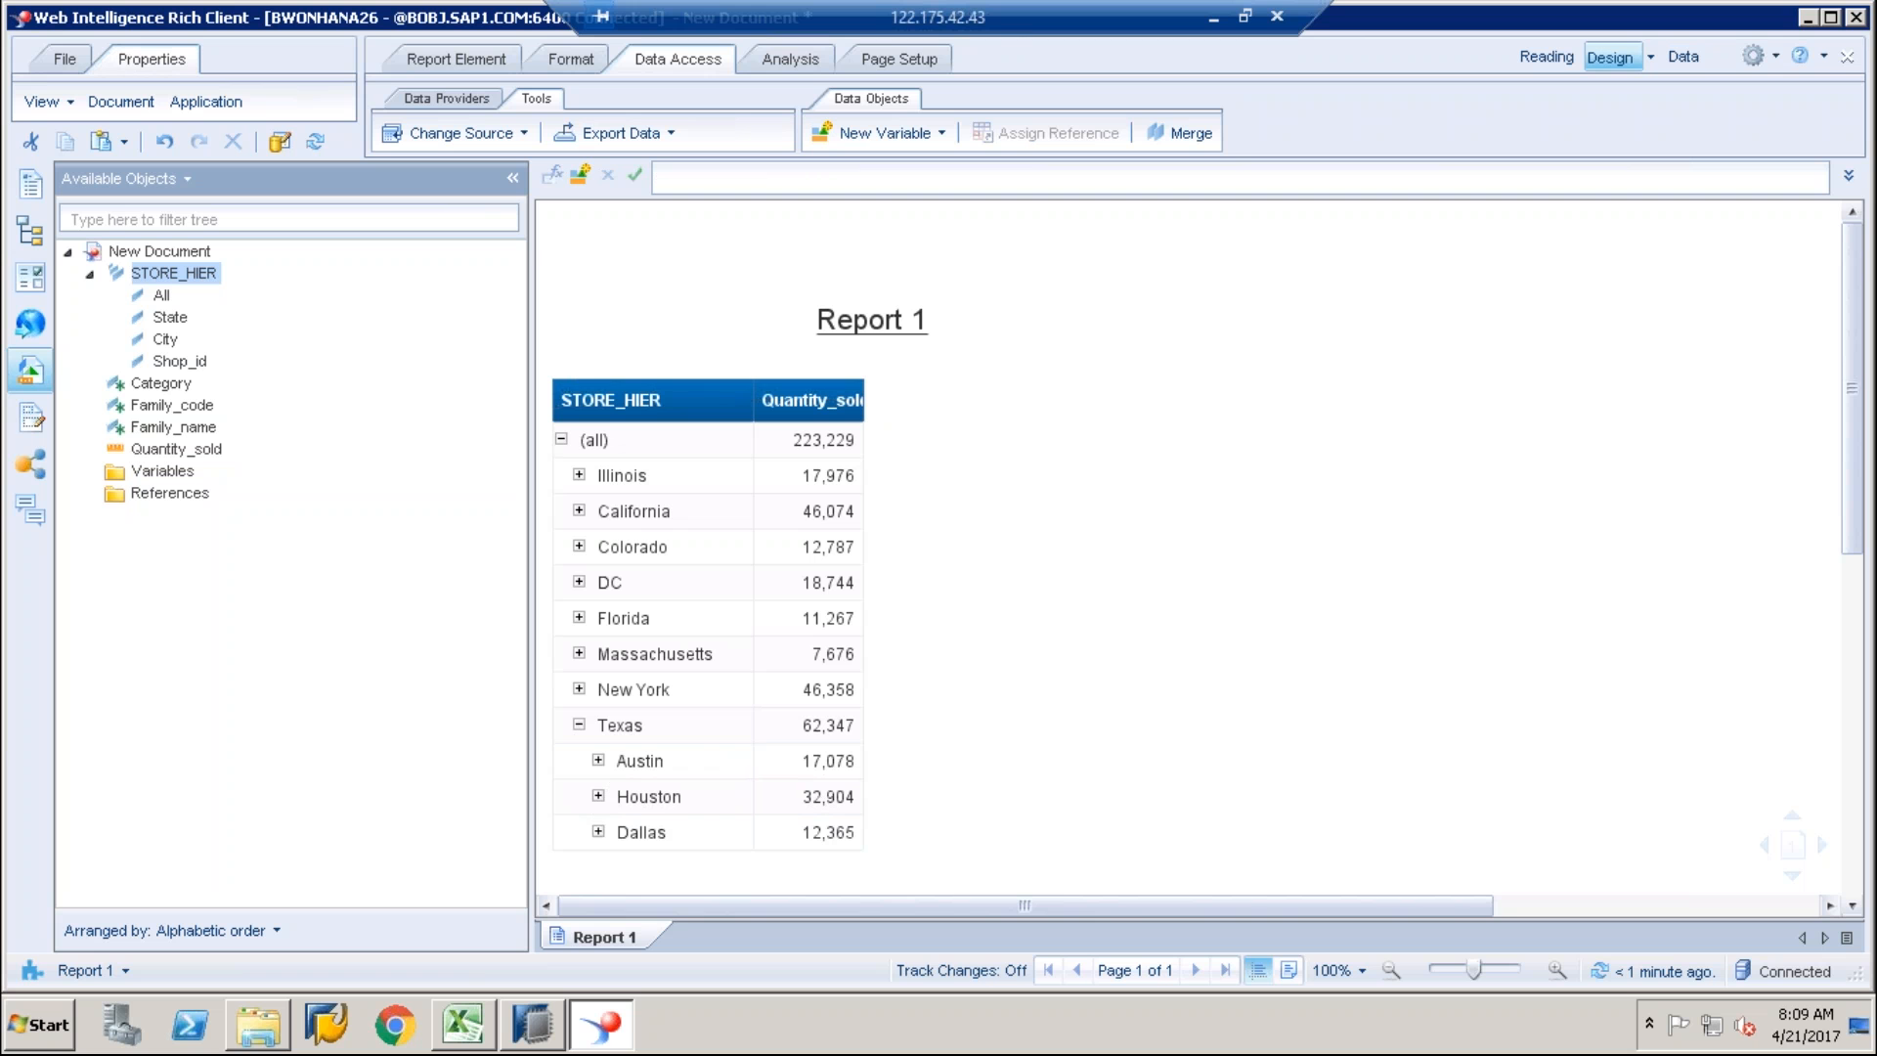
click(626, 800)
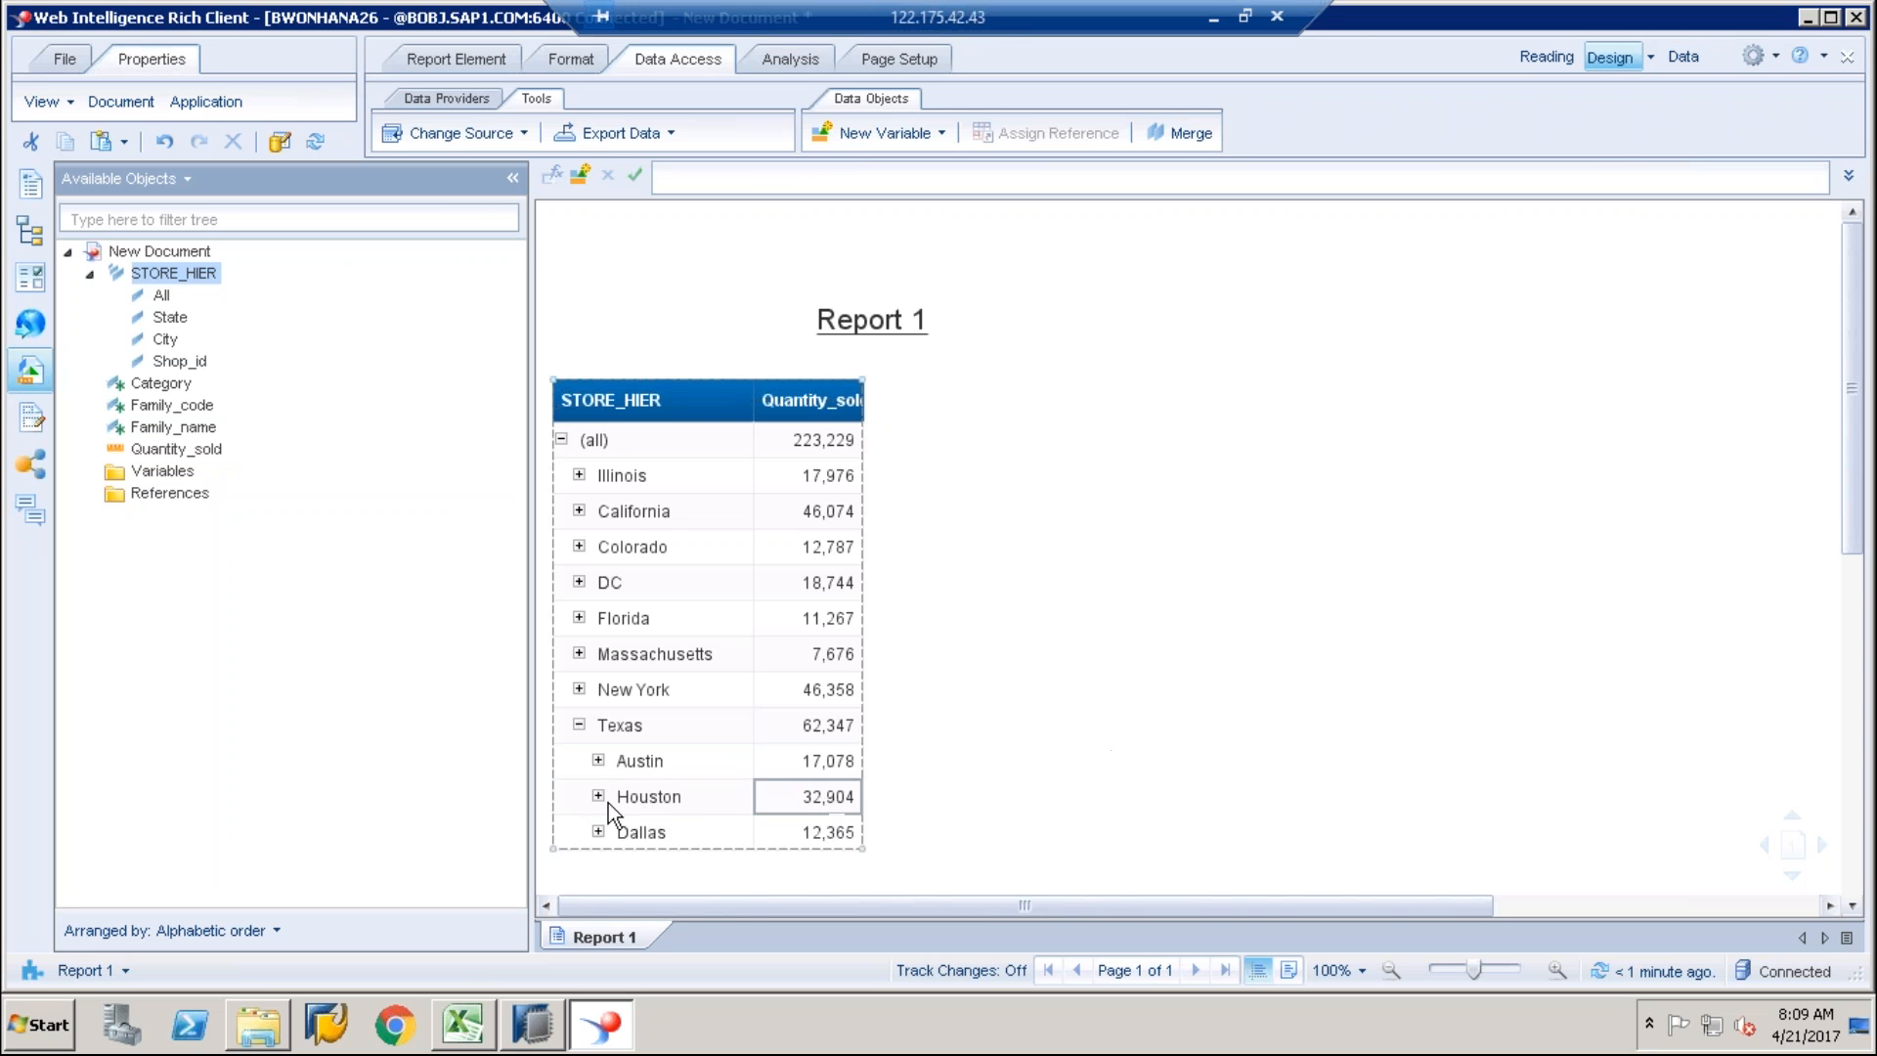
click(935, 826)
click(598, 797)
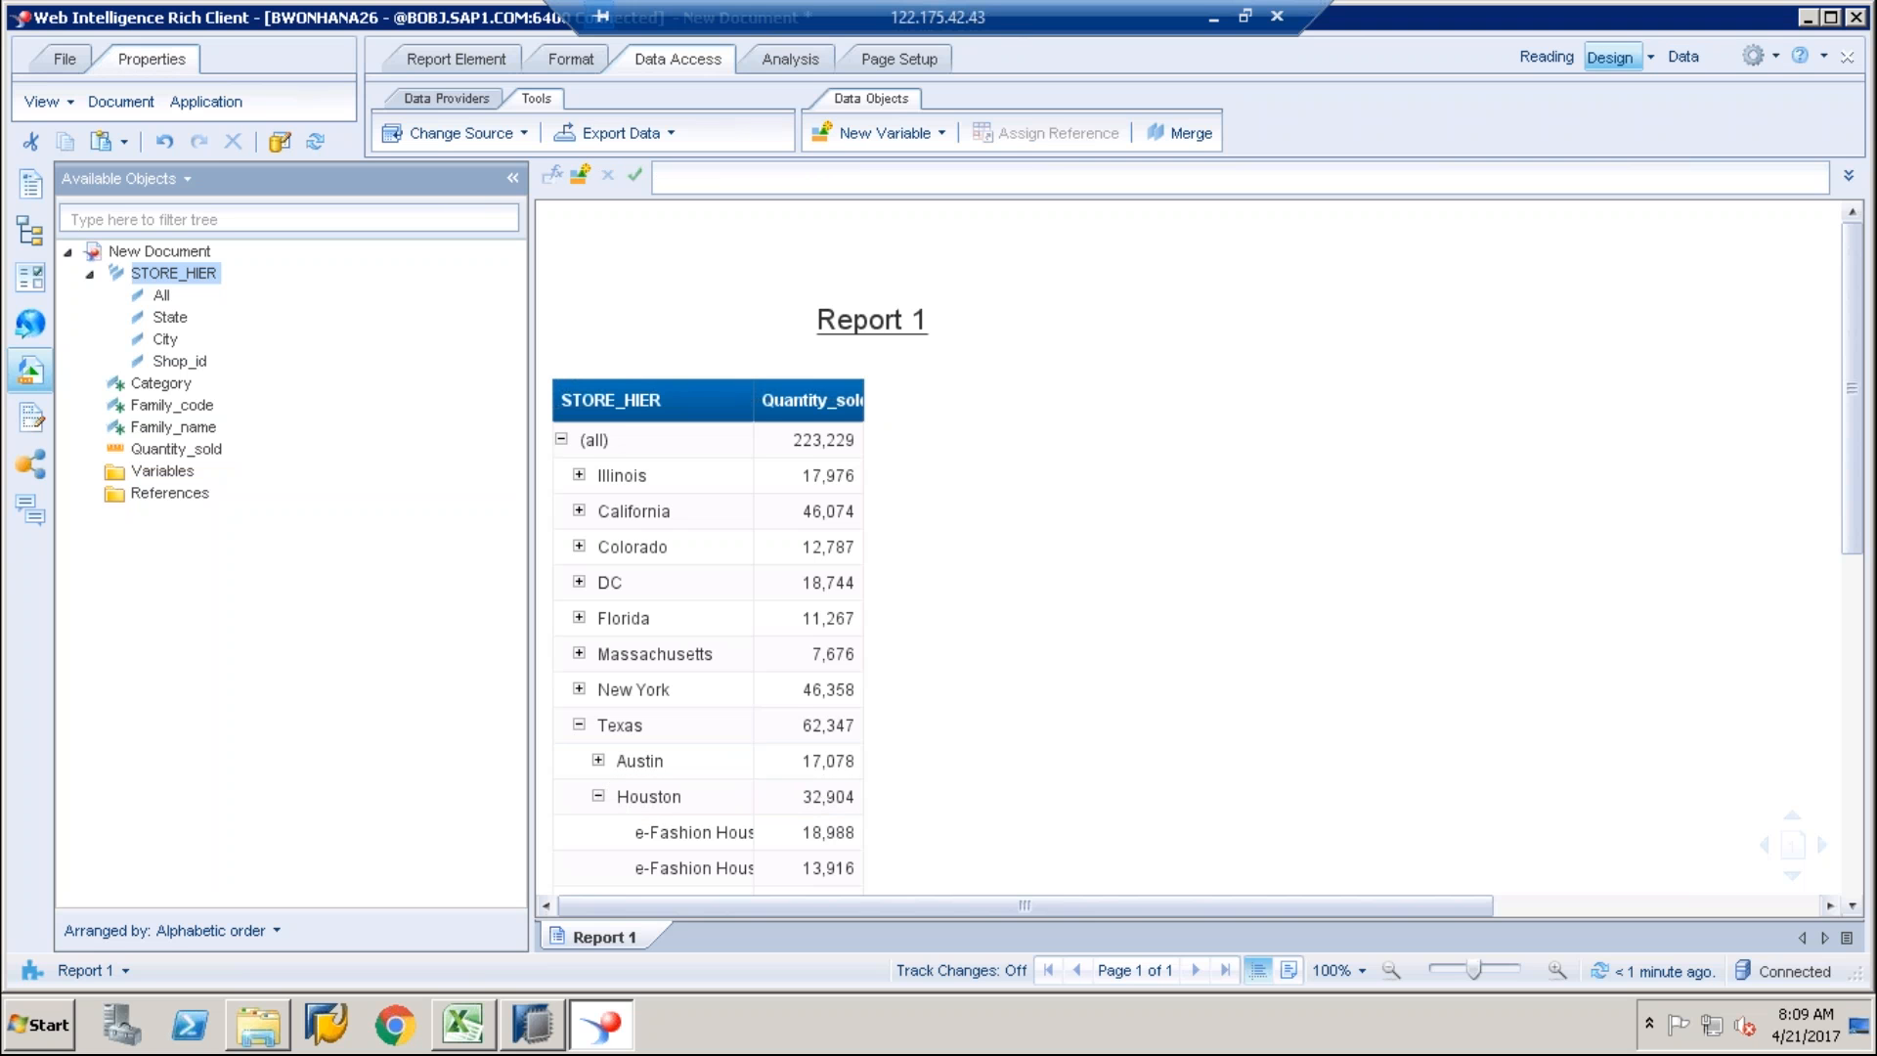
click(846, 511)
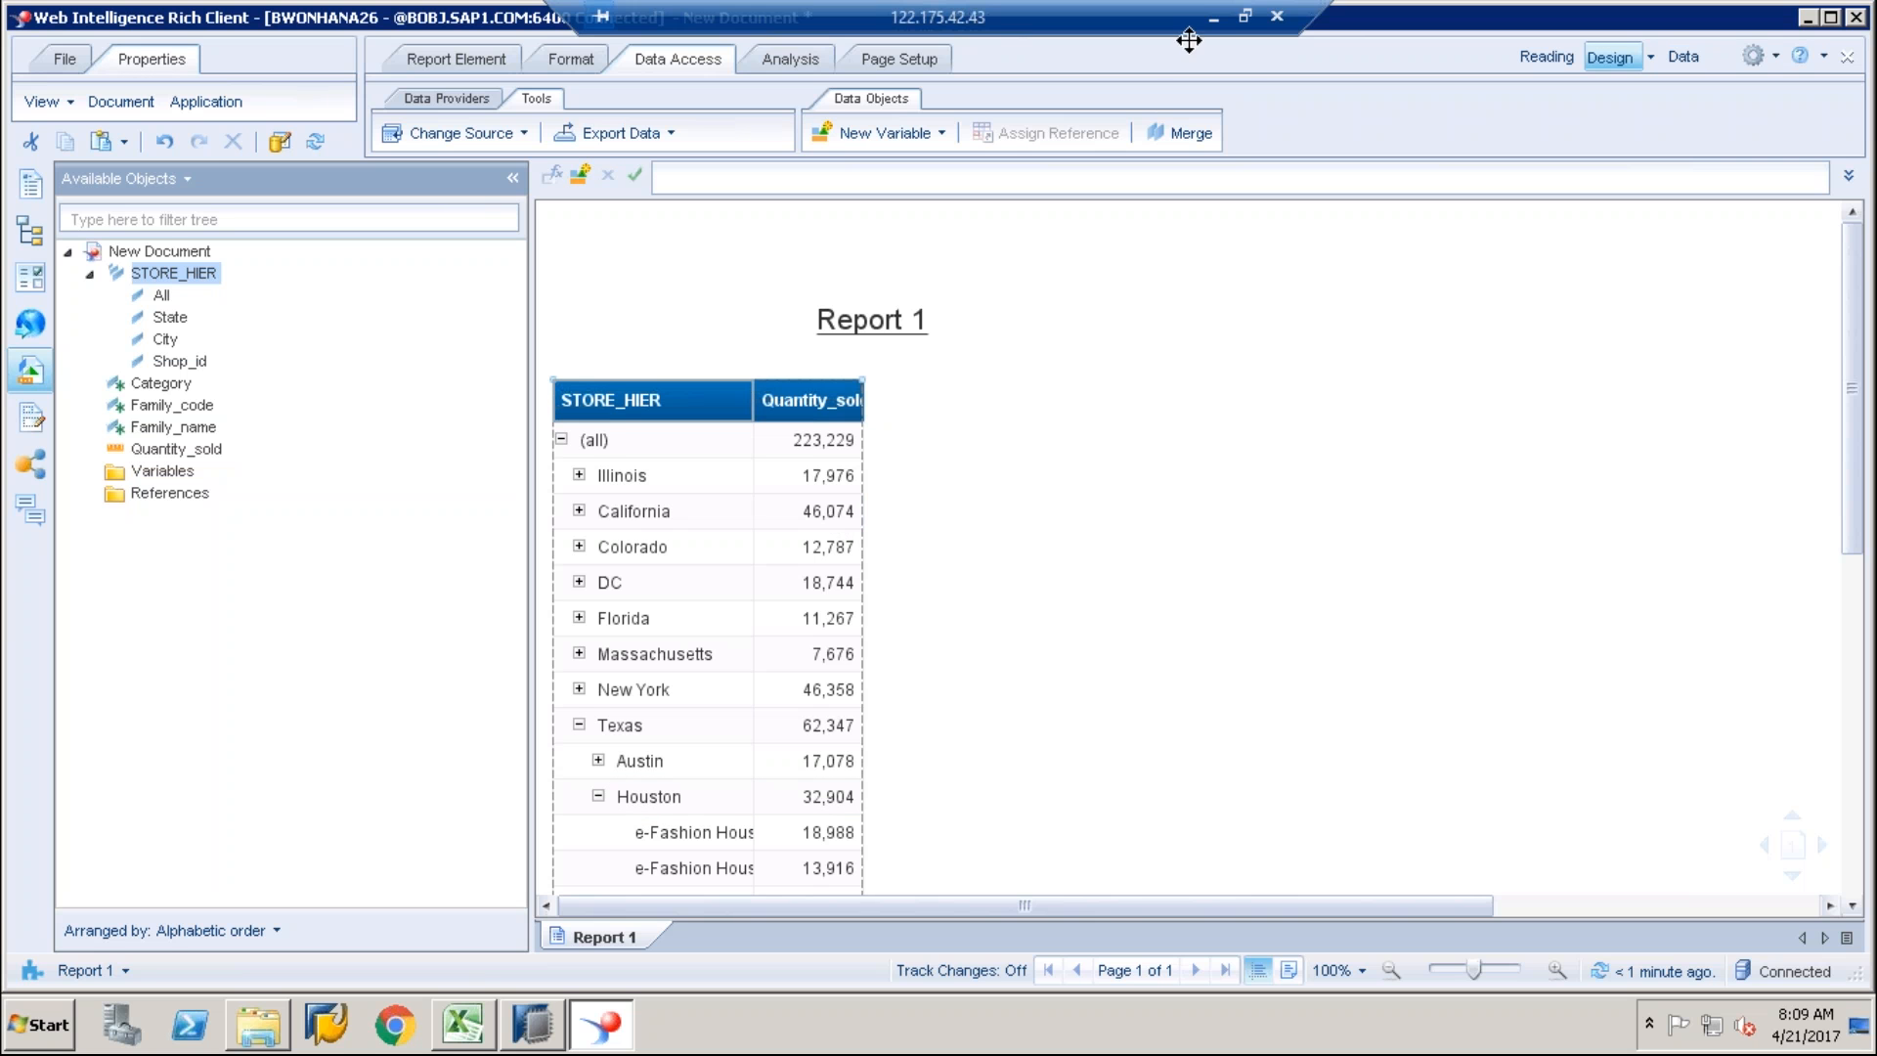
Step: Switch to the SAP HANA – WEBI presentation in PowerPoint and add a blank slide after slide 2
click(1214, 18)
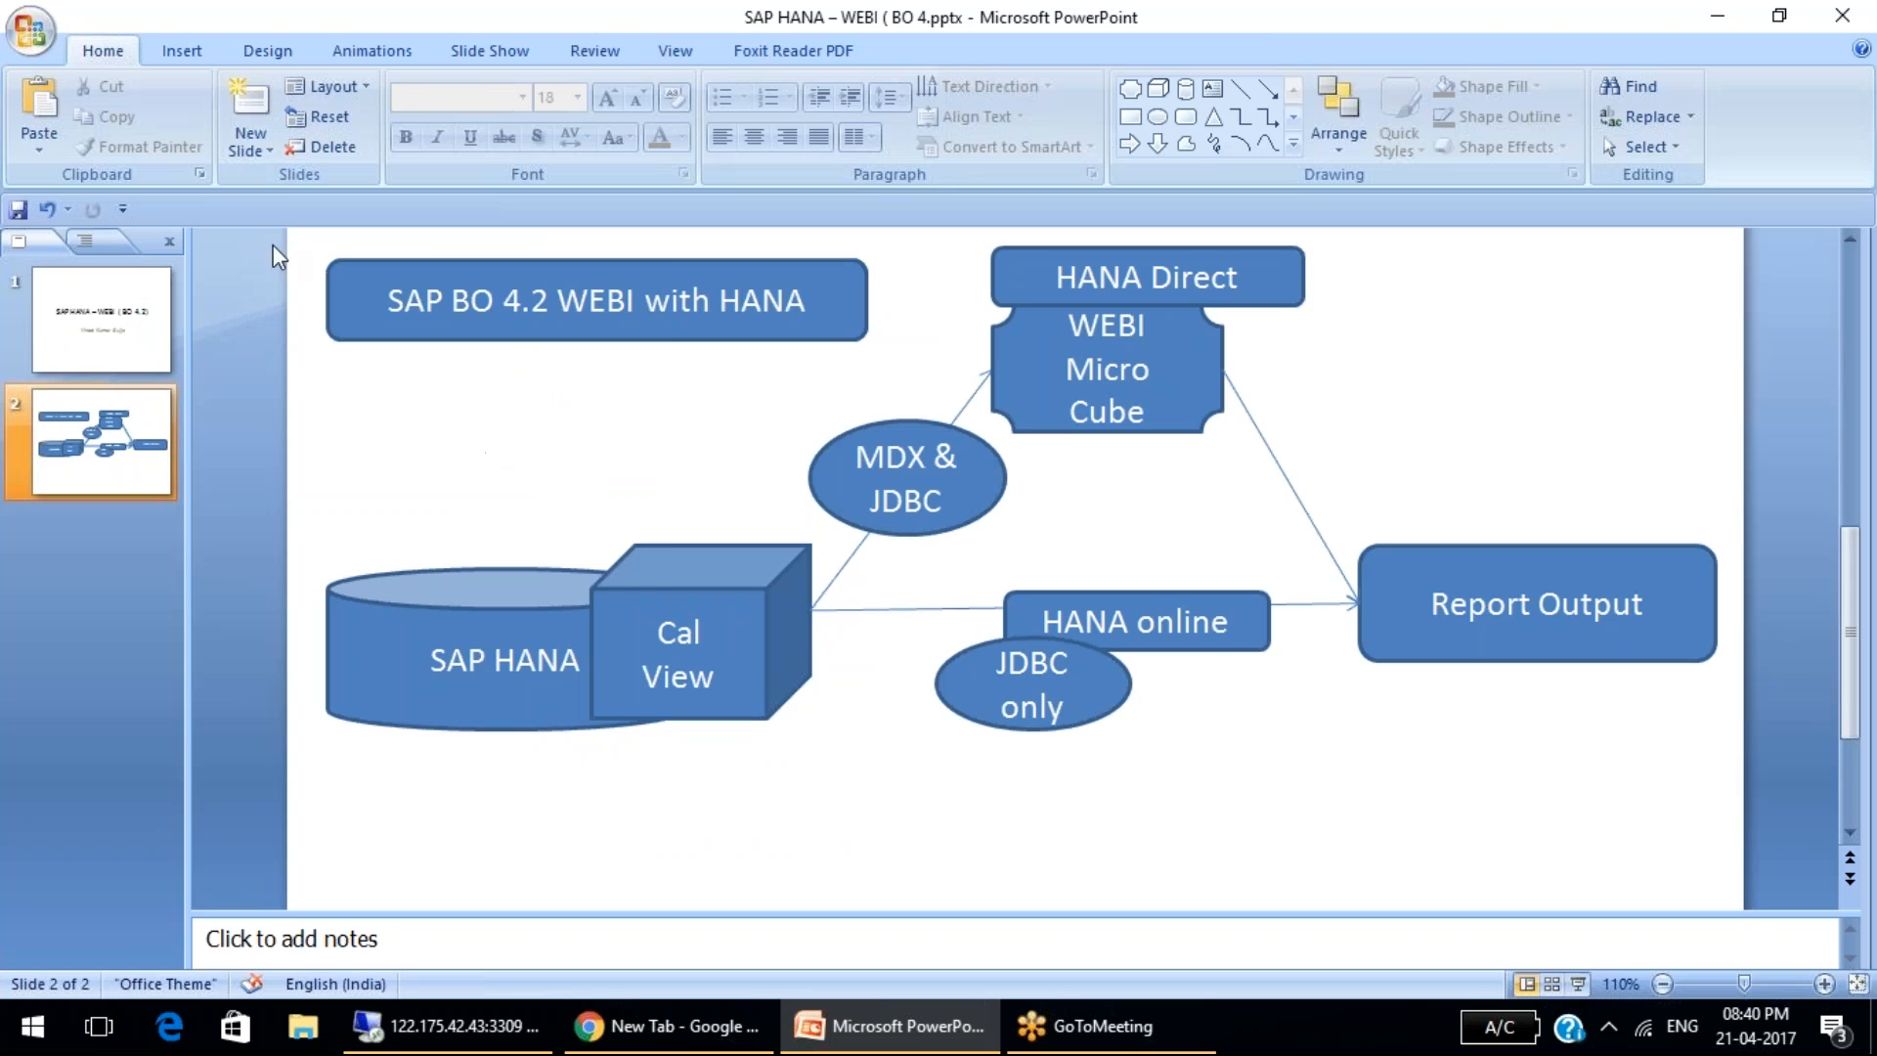
click(256, 140)
click(347, 525)
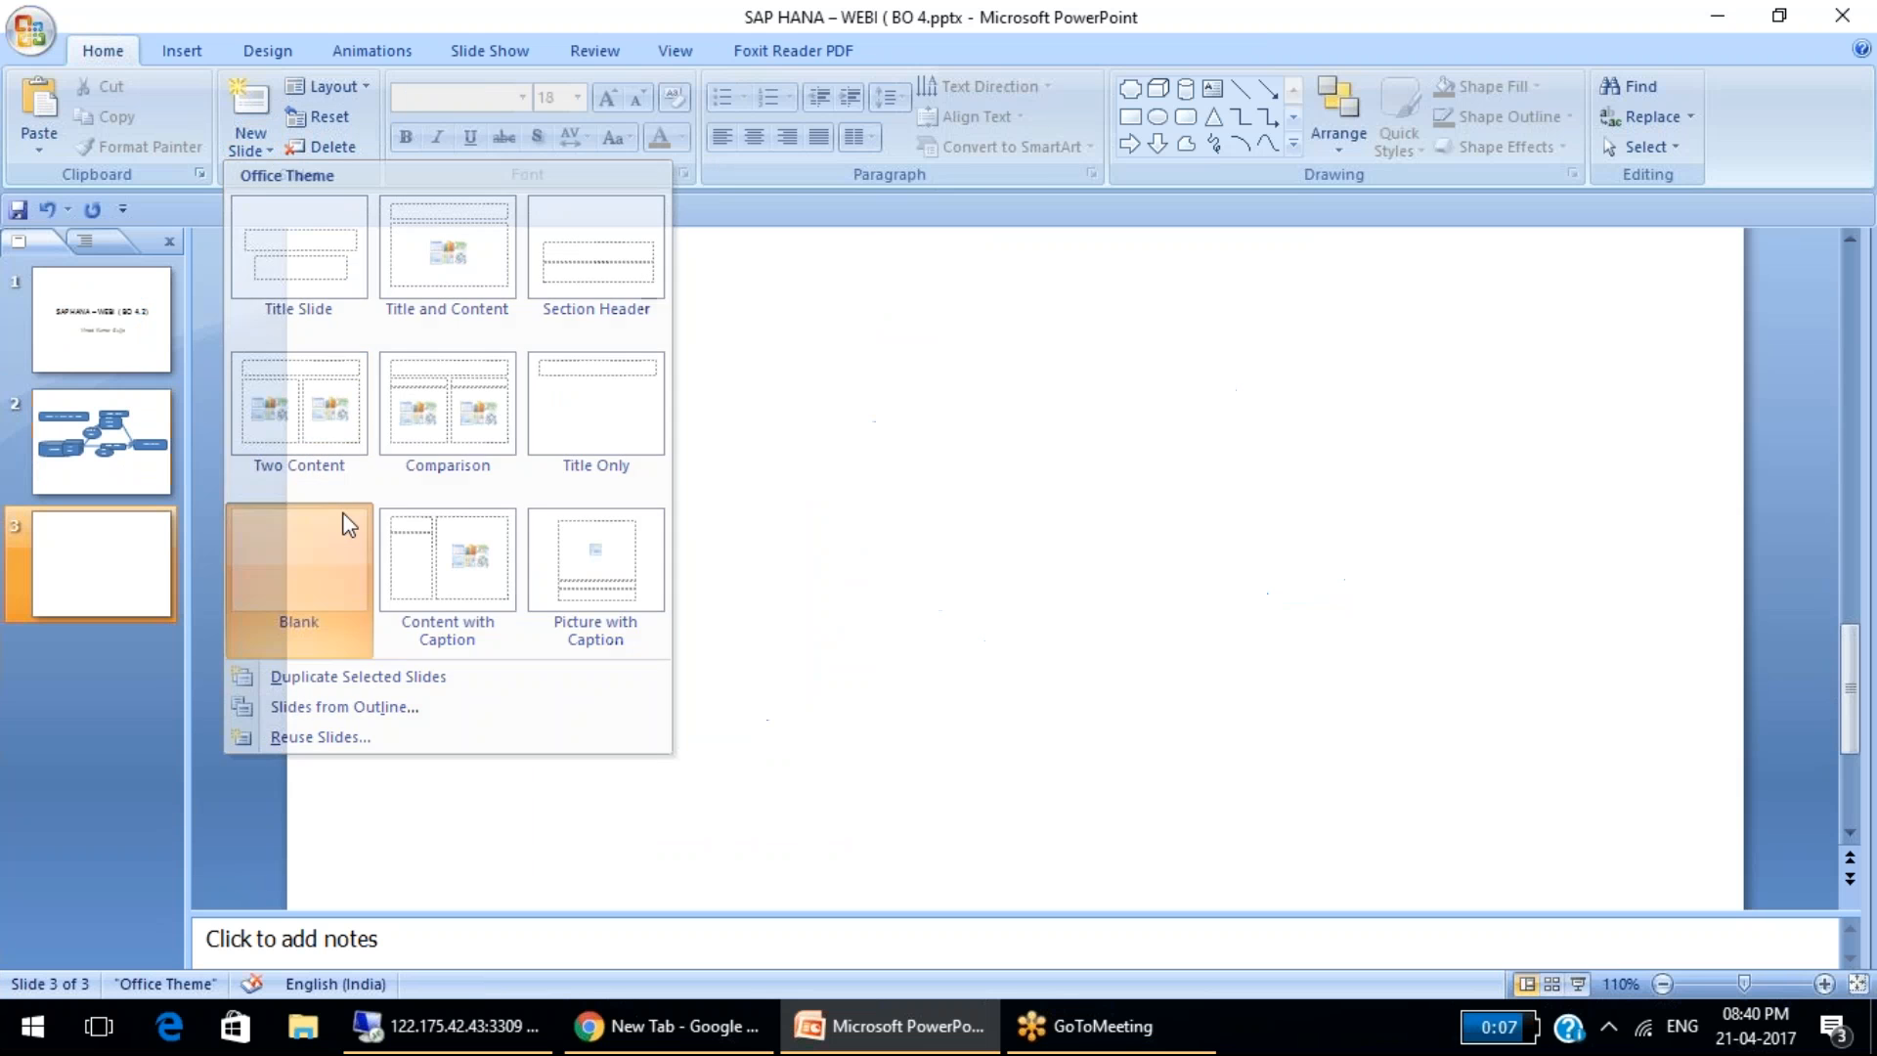
Step: Draw a rounded rectangle at the upper right of slide 3 containing the text "HANA Direct : OLAP Connection"
click(1185, 116)
mouse_move(888, 259)
mouse_down()
mouse_move(1551, 272)
mouse_move(1659, 351)
mouse_up()
text(HANA Direct)
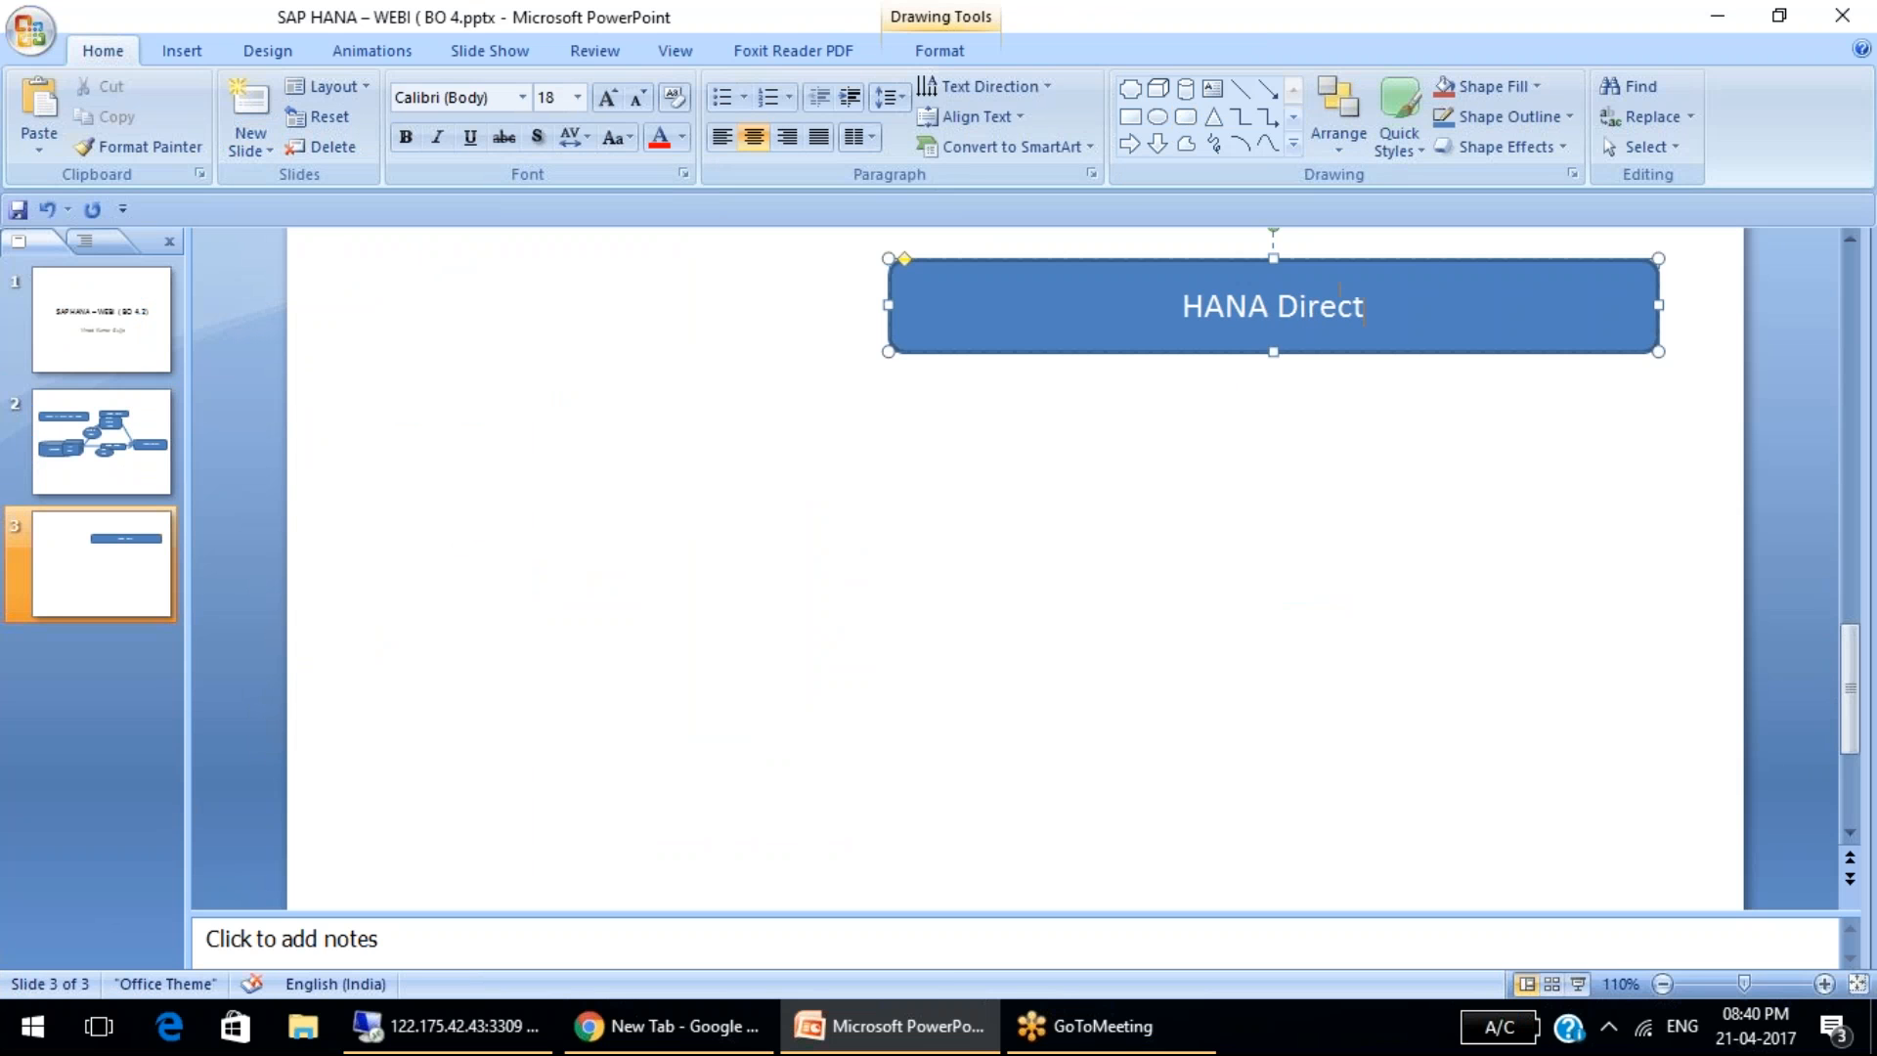
text( : OLA)
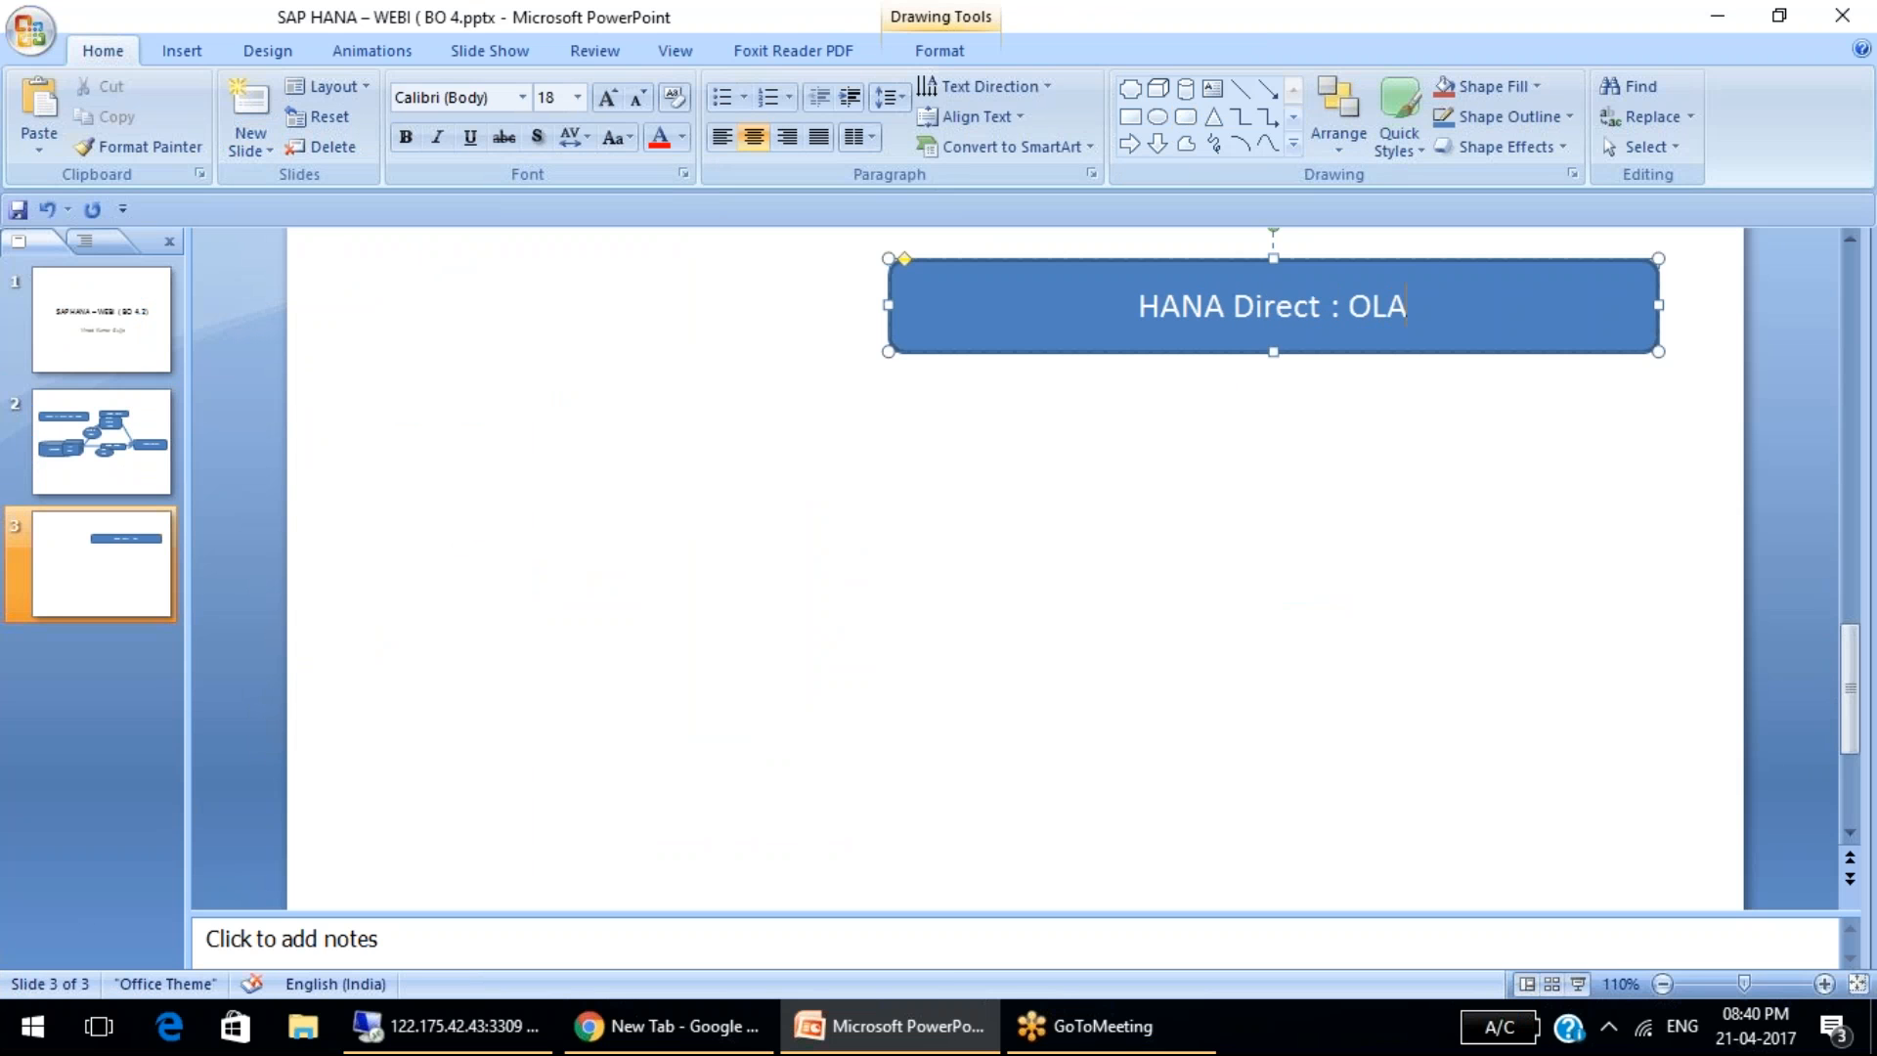
text(P Conn)
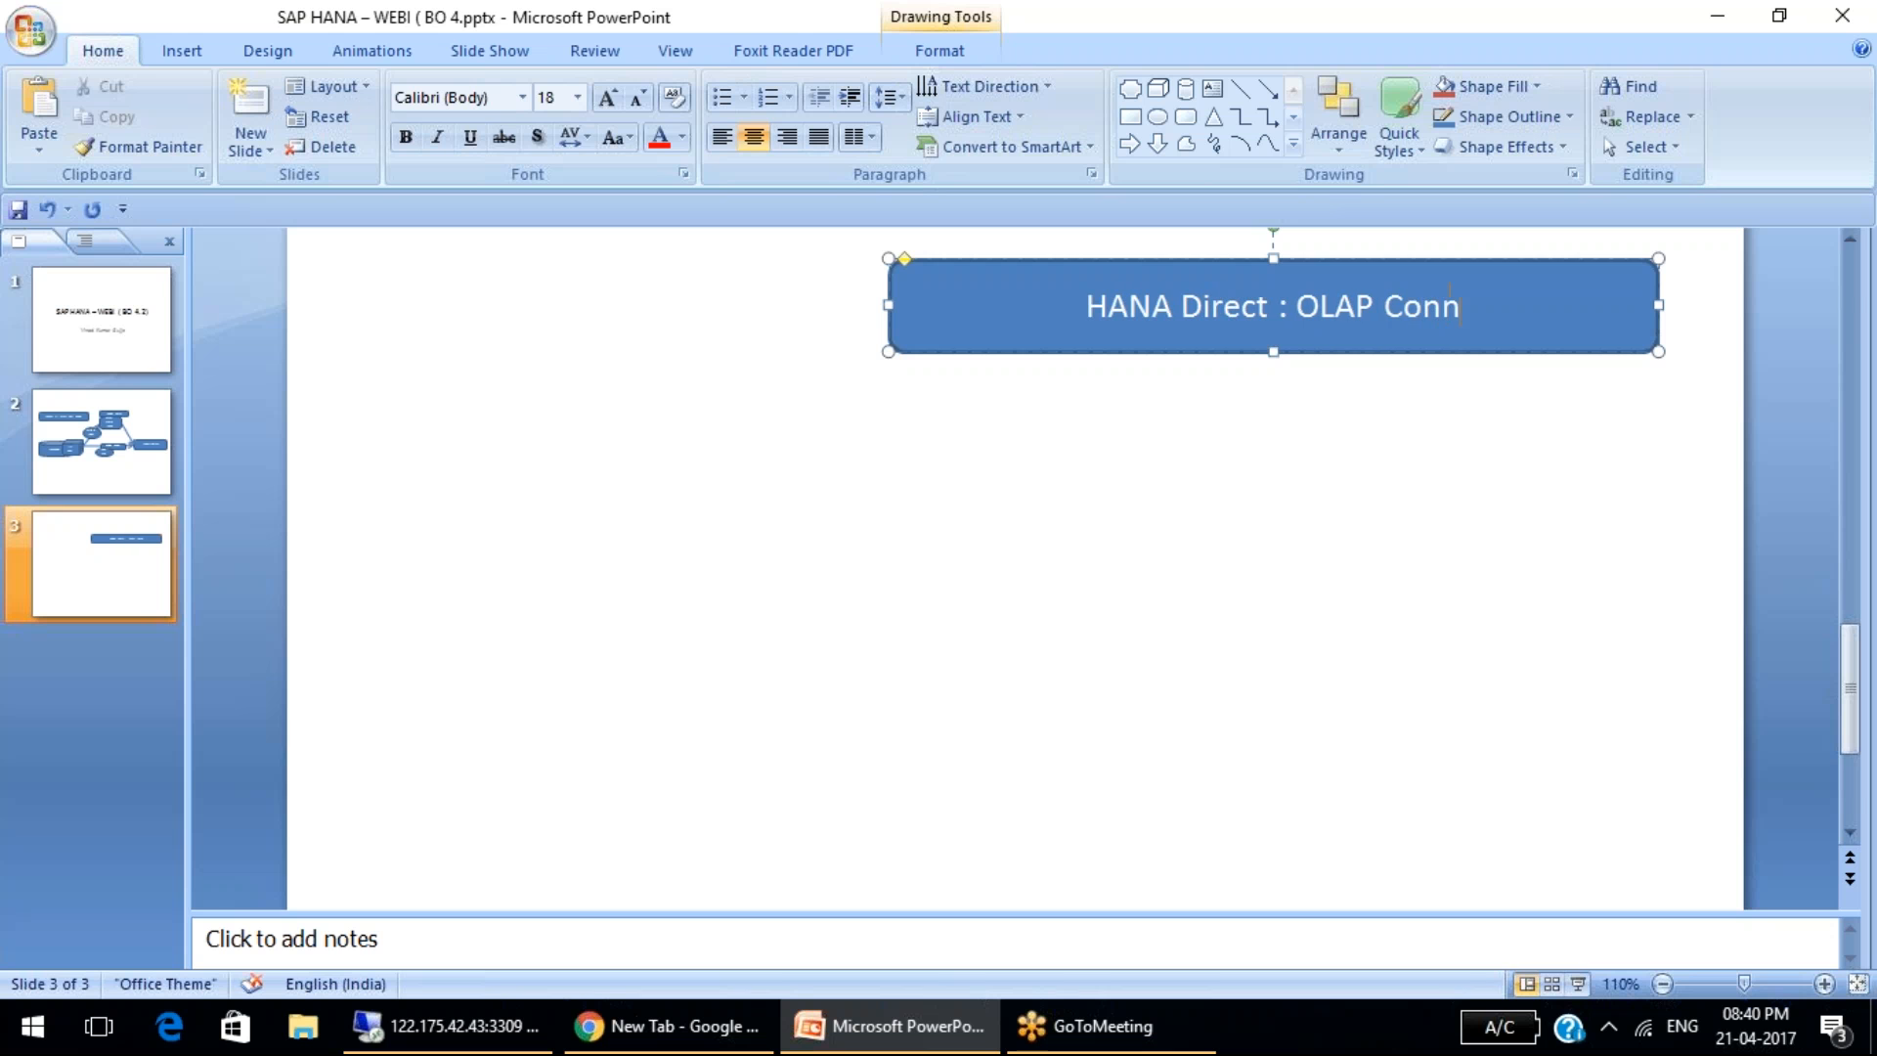
text(ection)
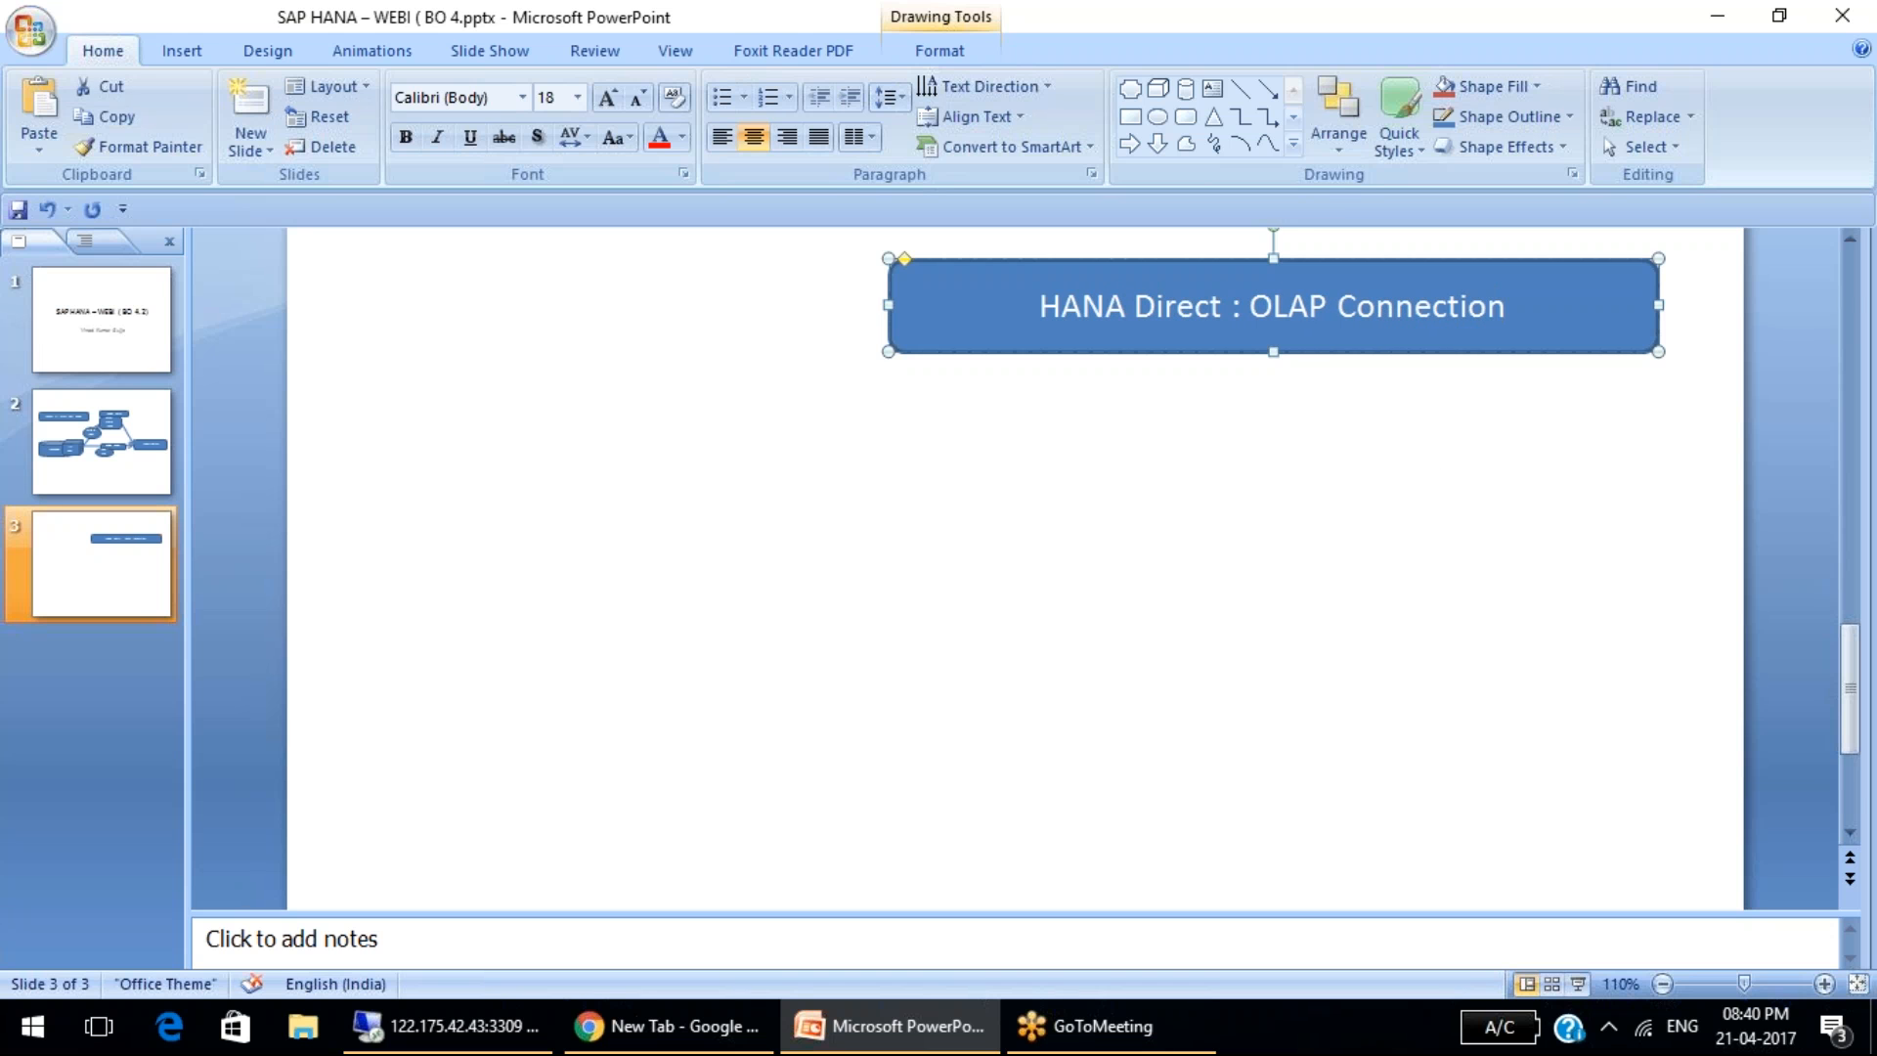
key(Escape)
key(Escape)
Step: Add a wider rounded rectangle below the OLAP heading reading "MDX Query ..... No Query Stripping . Micro Cube & Hierarchy Support"
click(1186, 118)
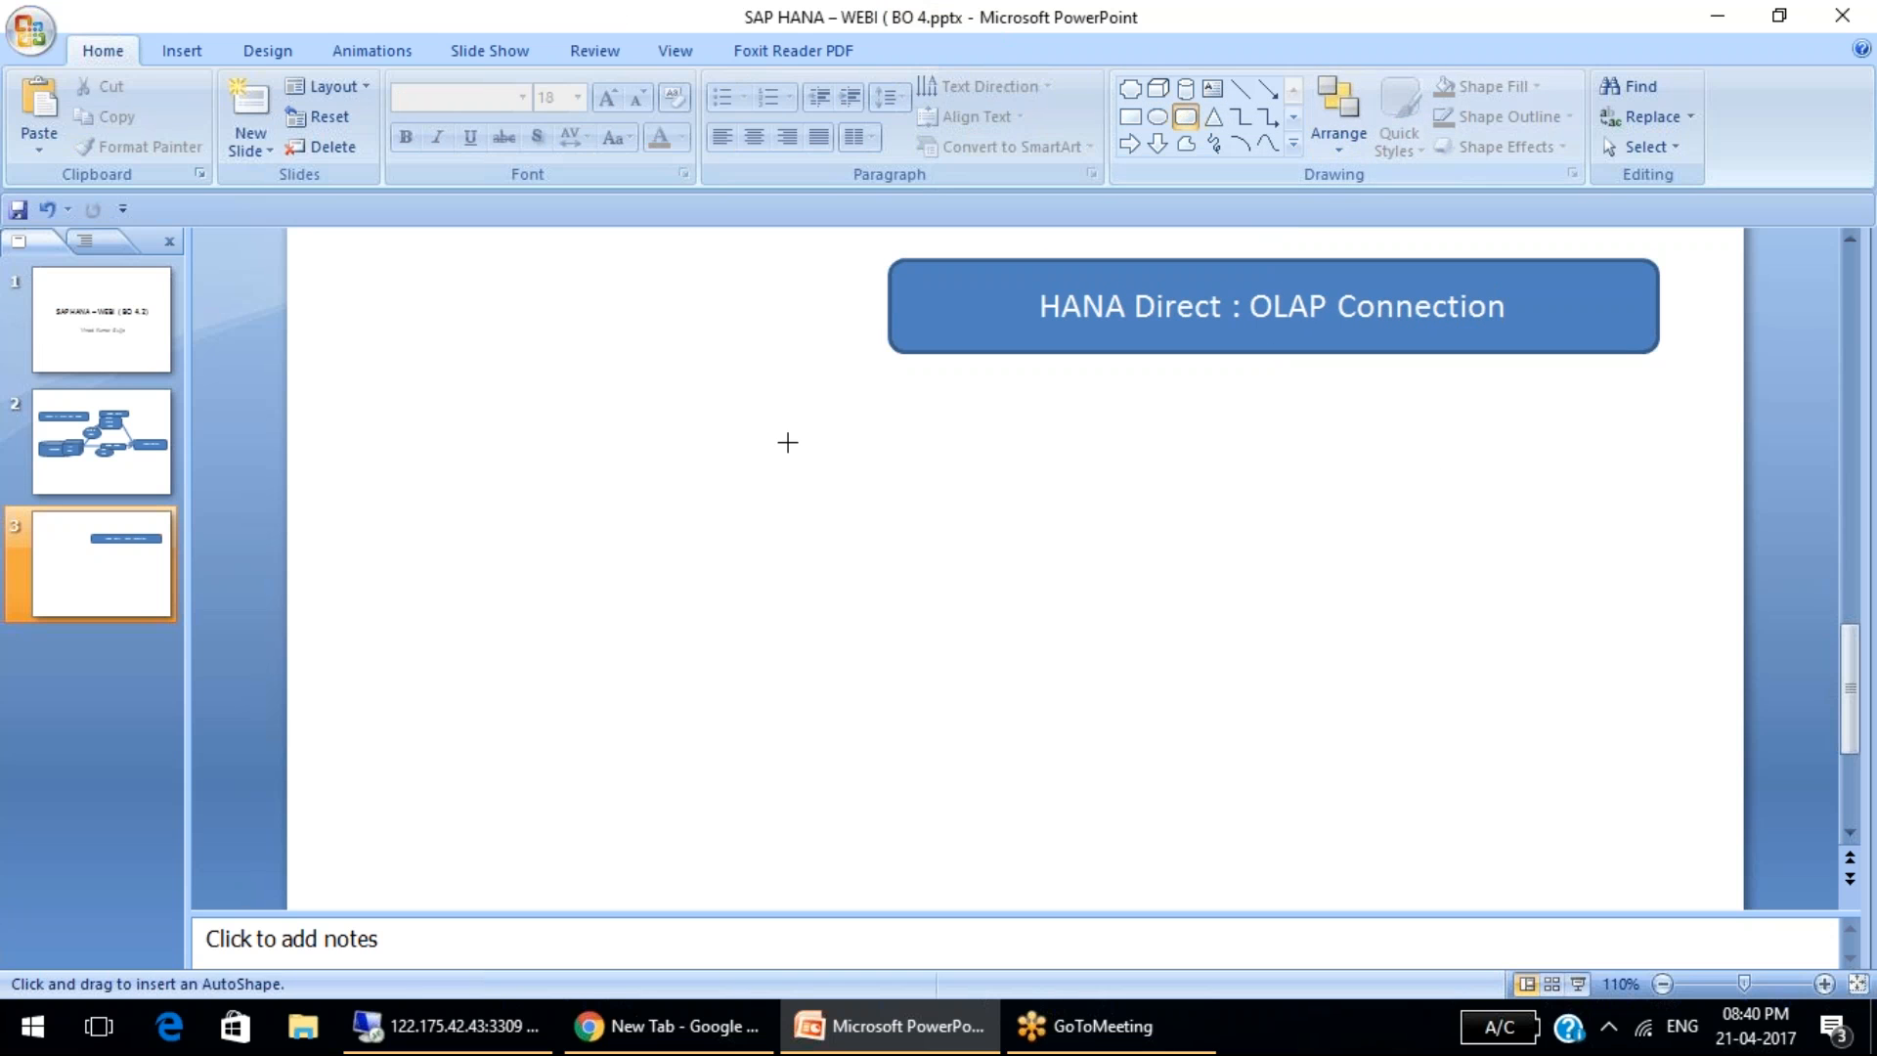
mouse_move(593, 387)
mouse_down()
mouse_move(1645, 480)
mouse_move(1660, 454)
mouse_up()
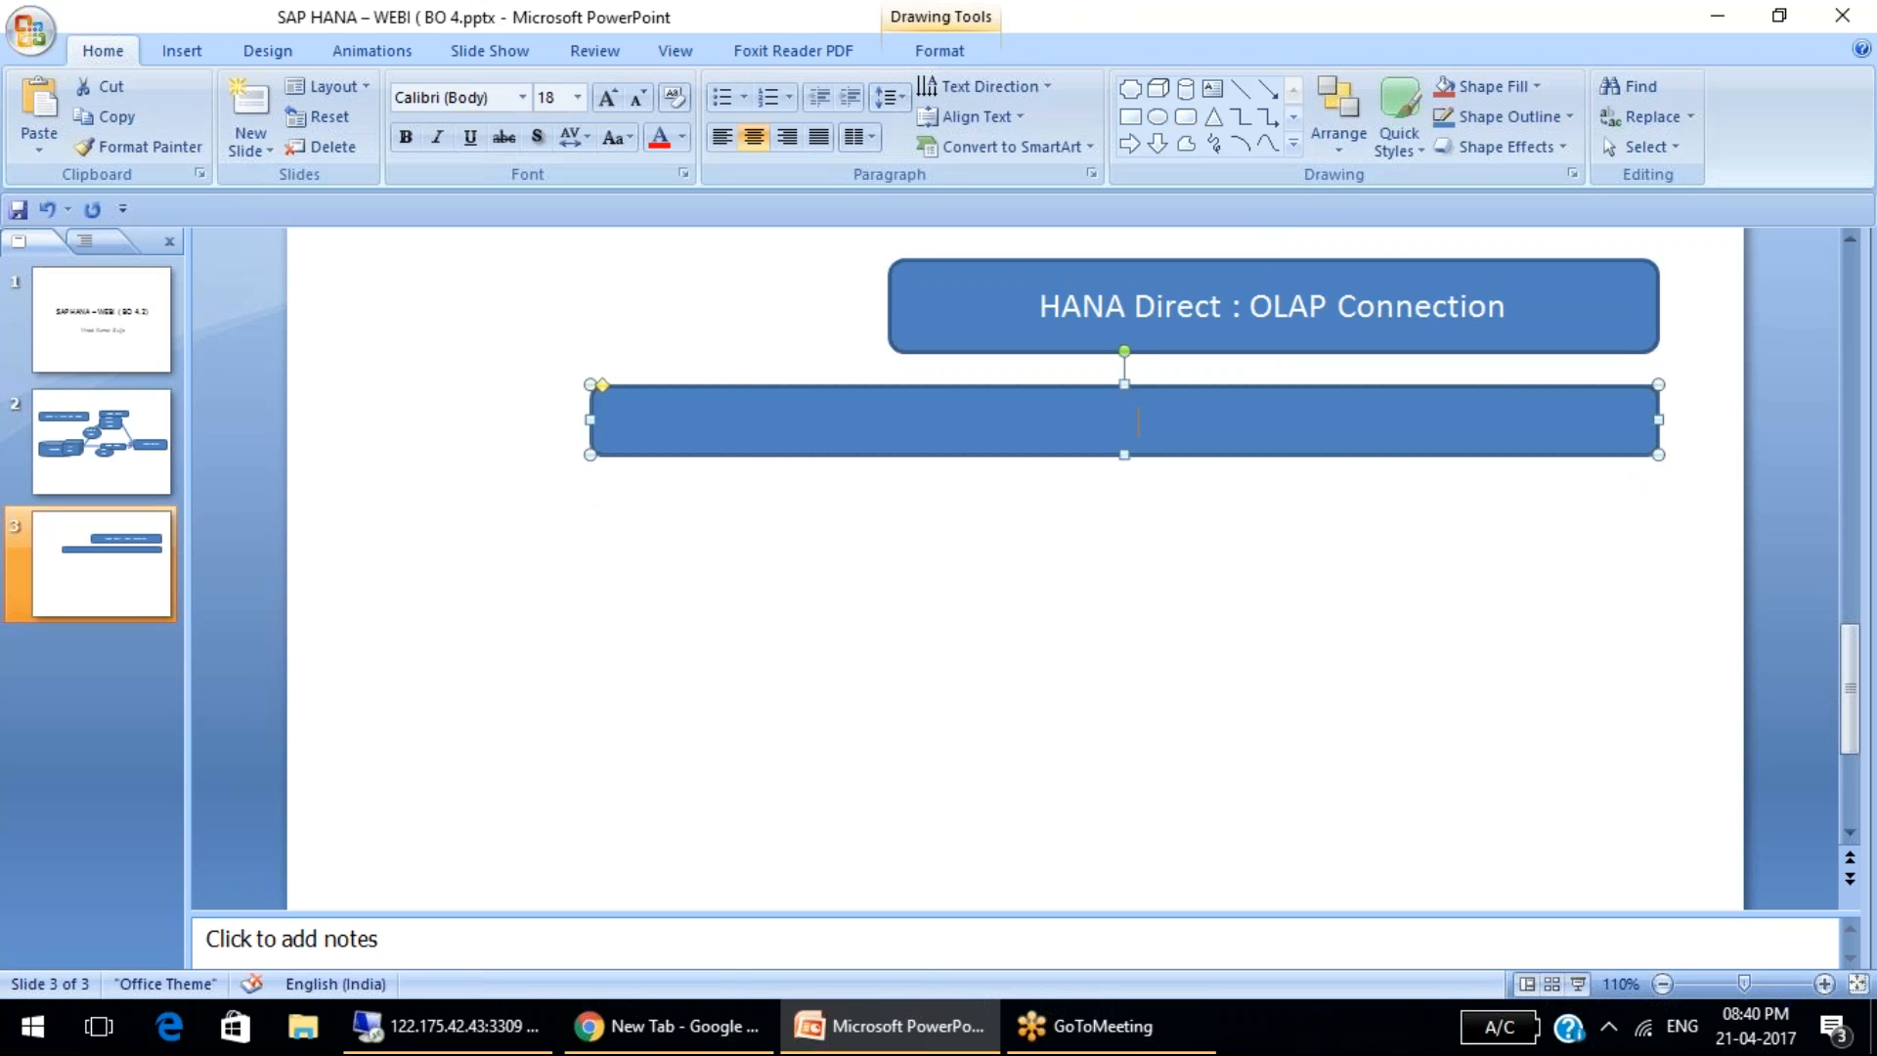
text(MDX Query)
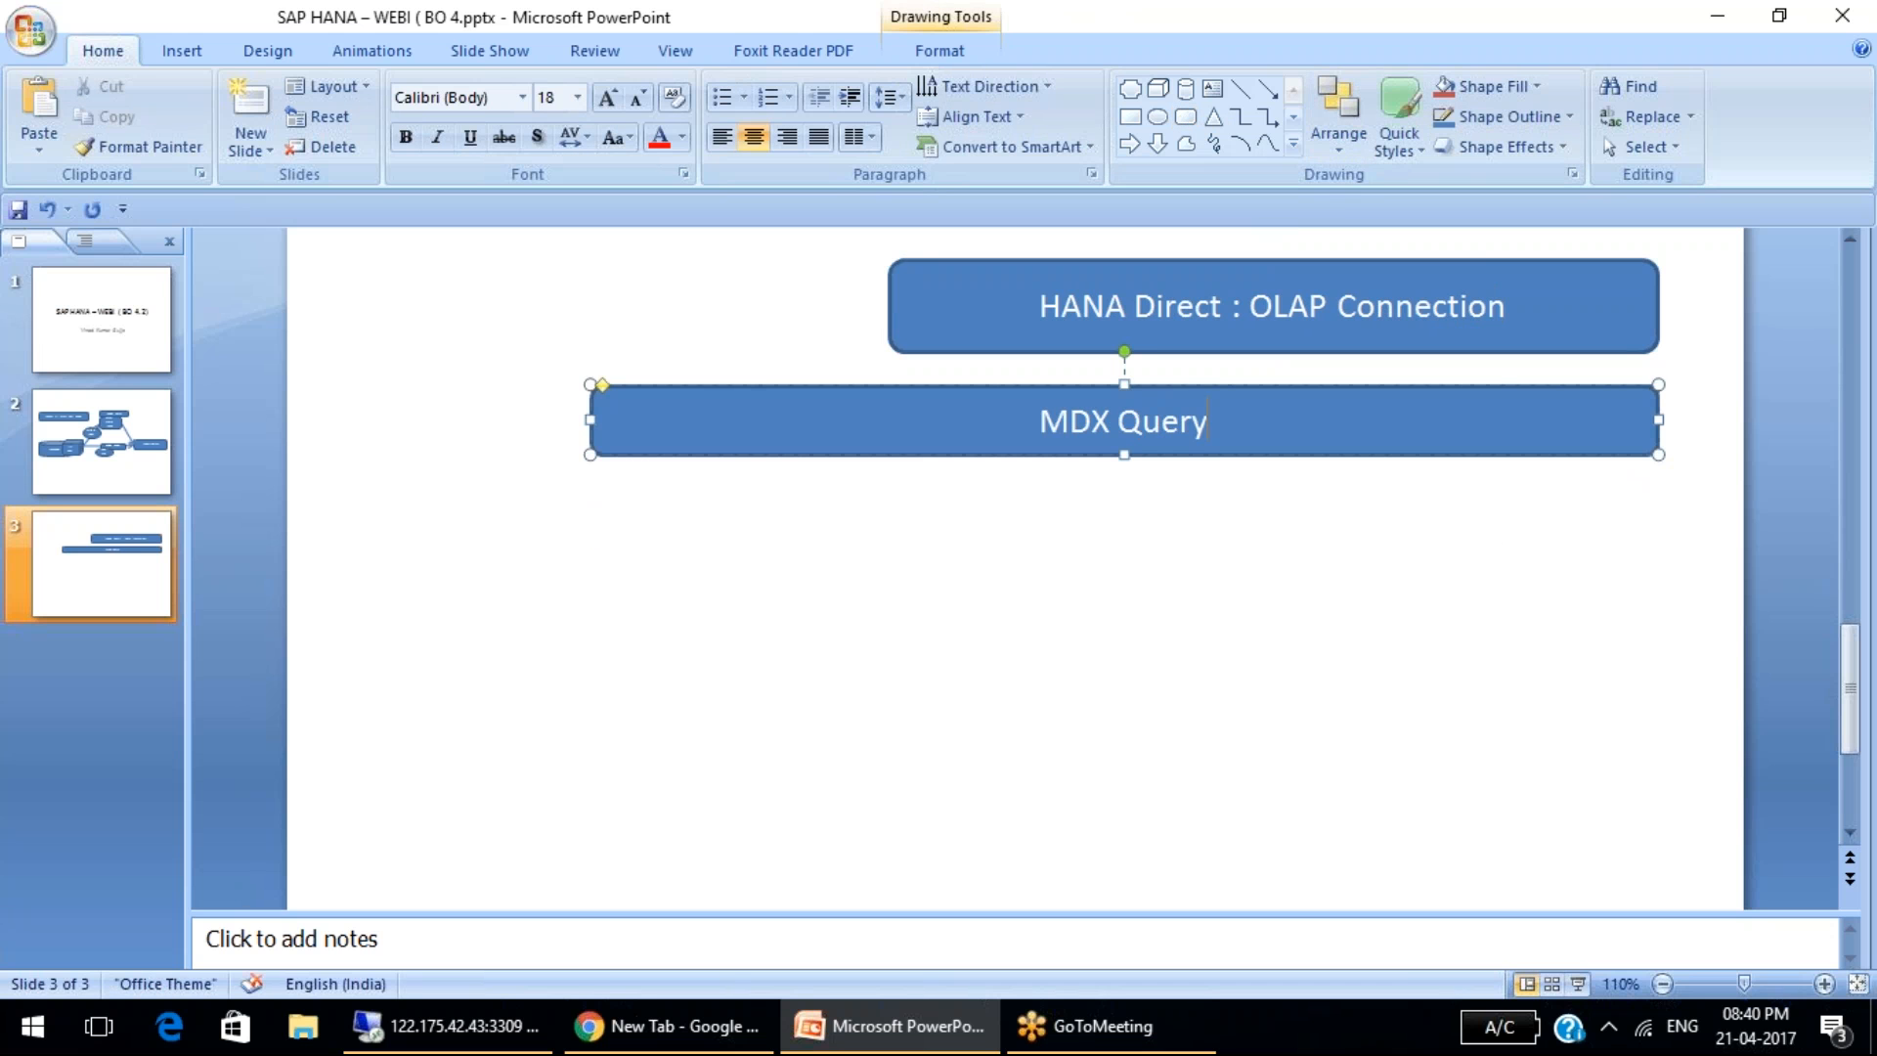
text( .....)
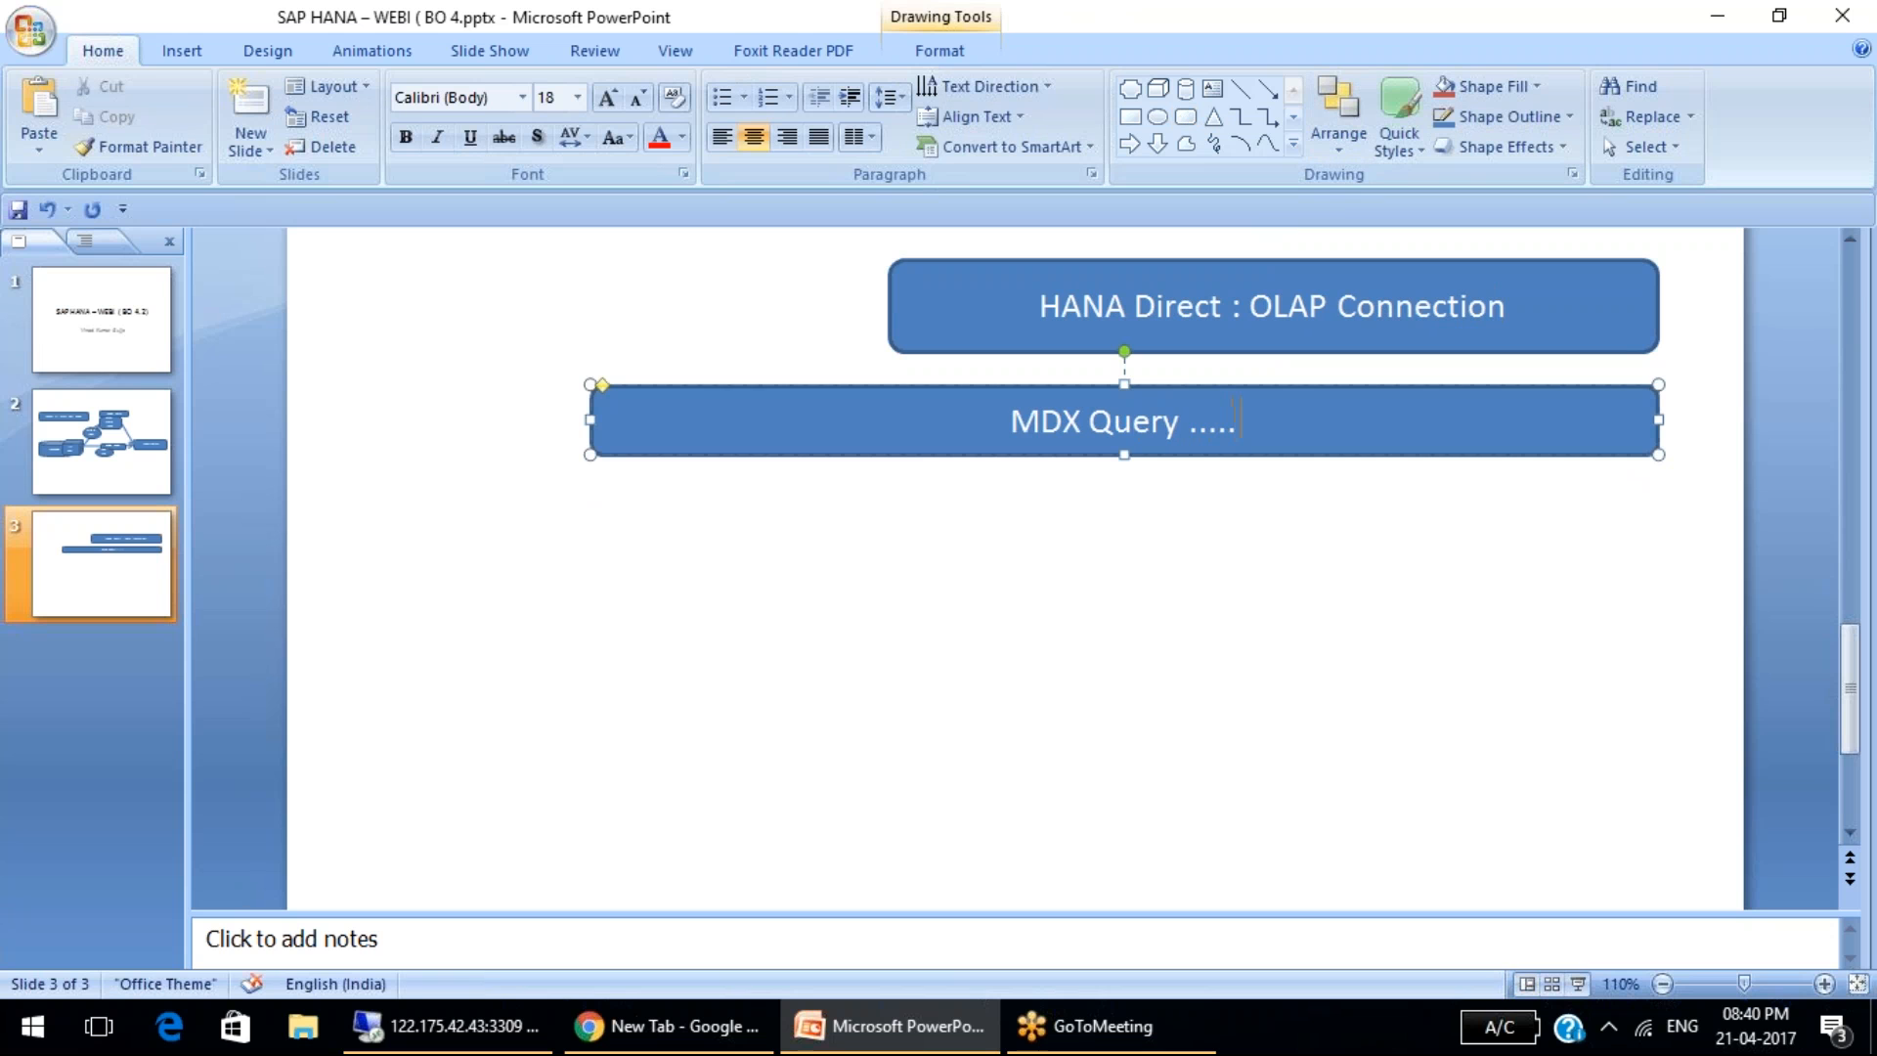
text( No Quer)
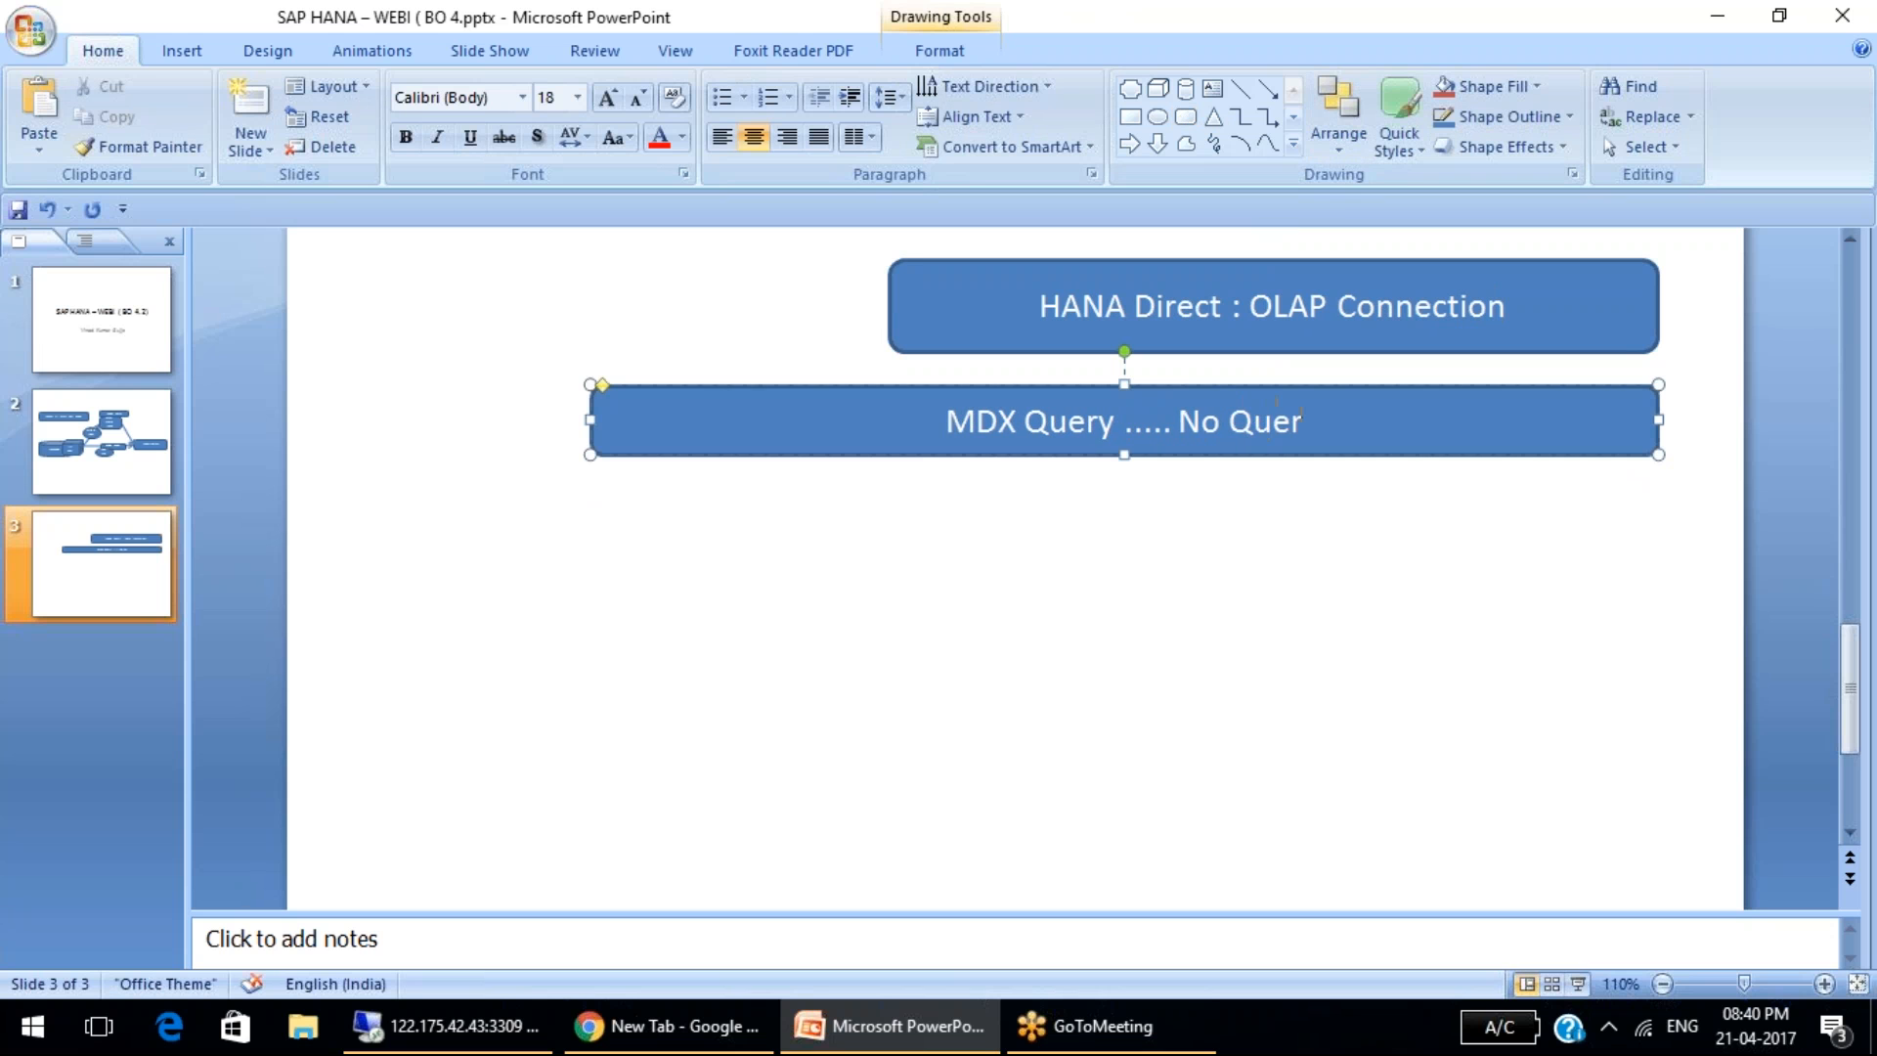
text(y Strip)
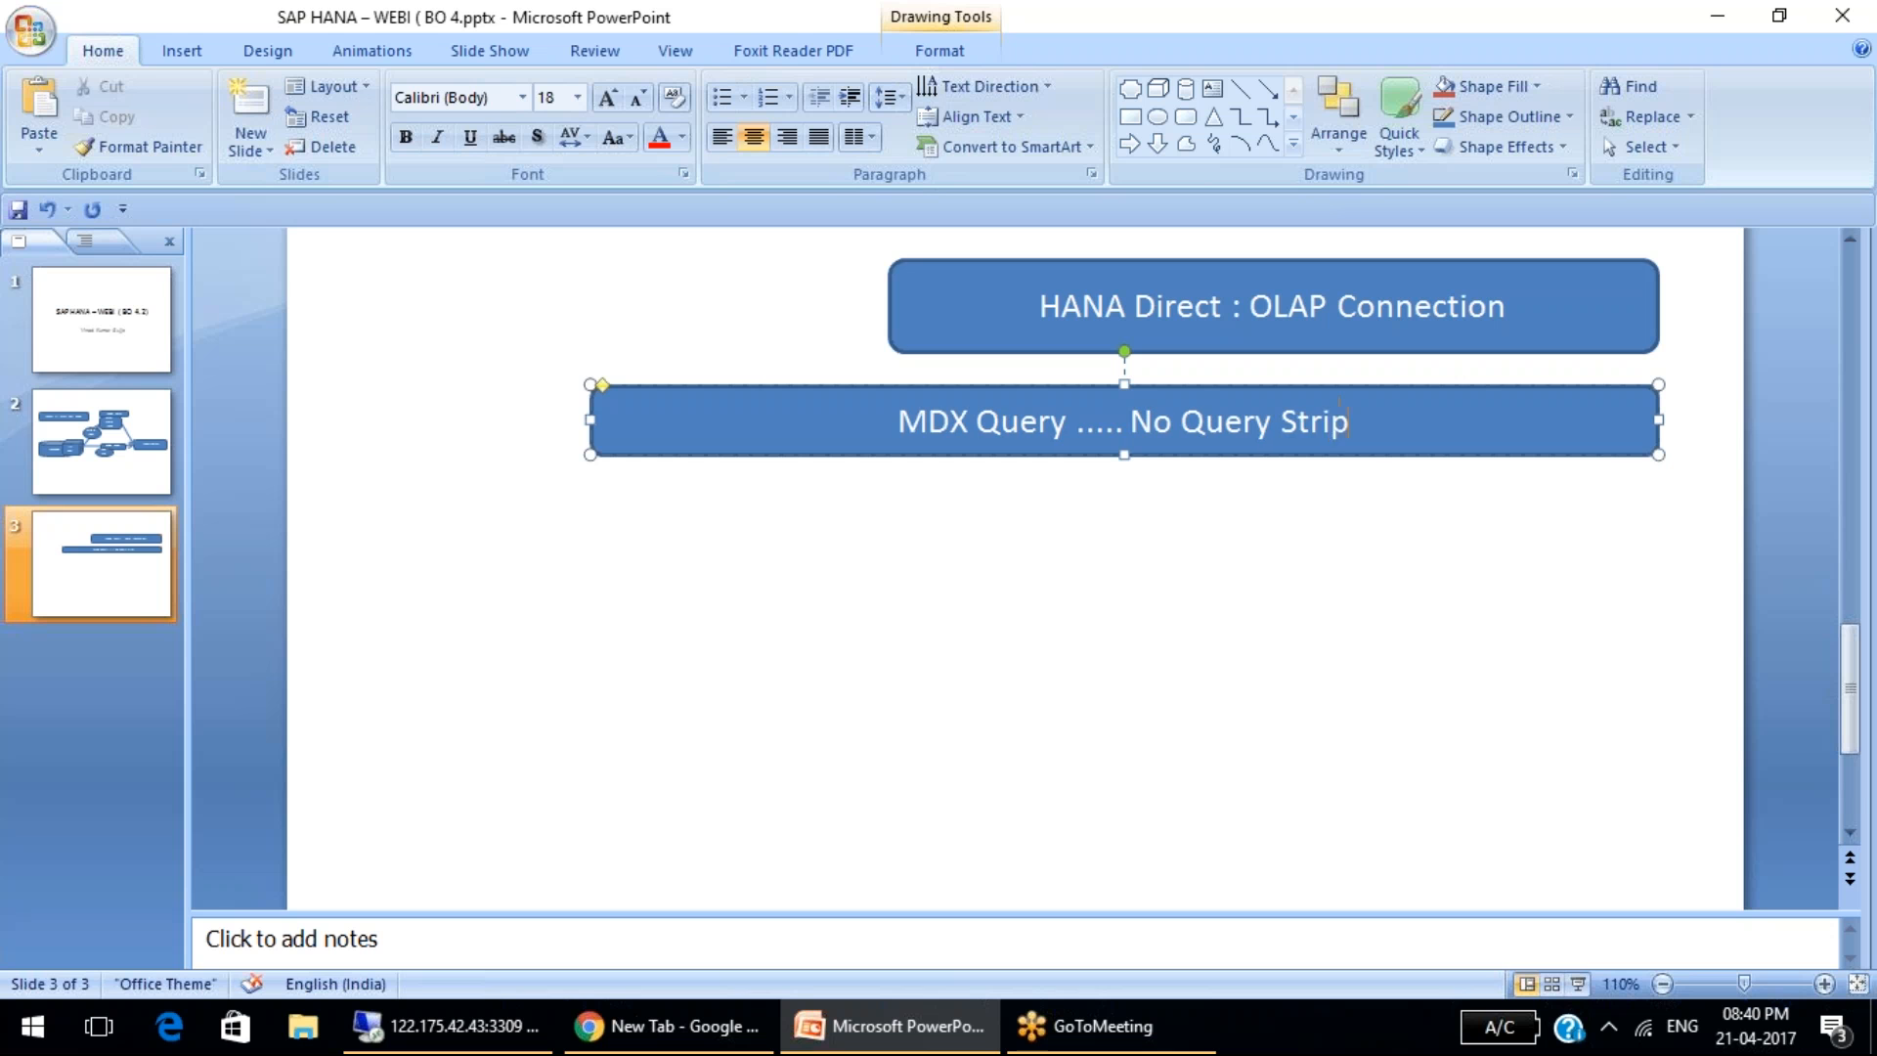
text(ping )
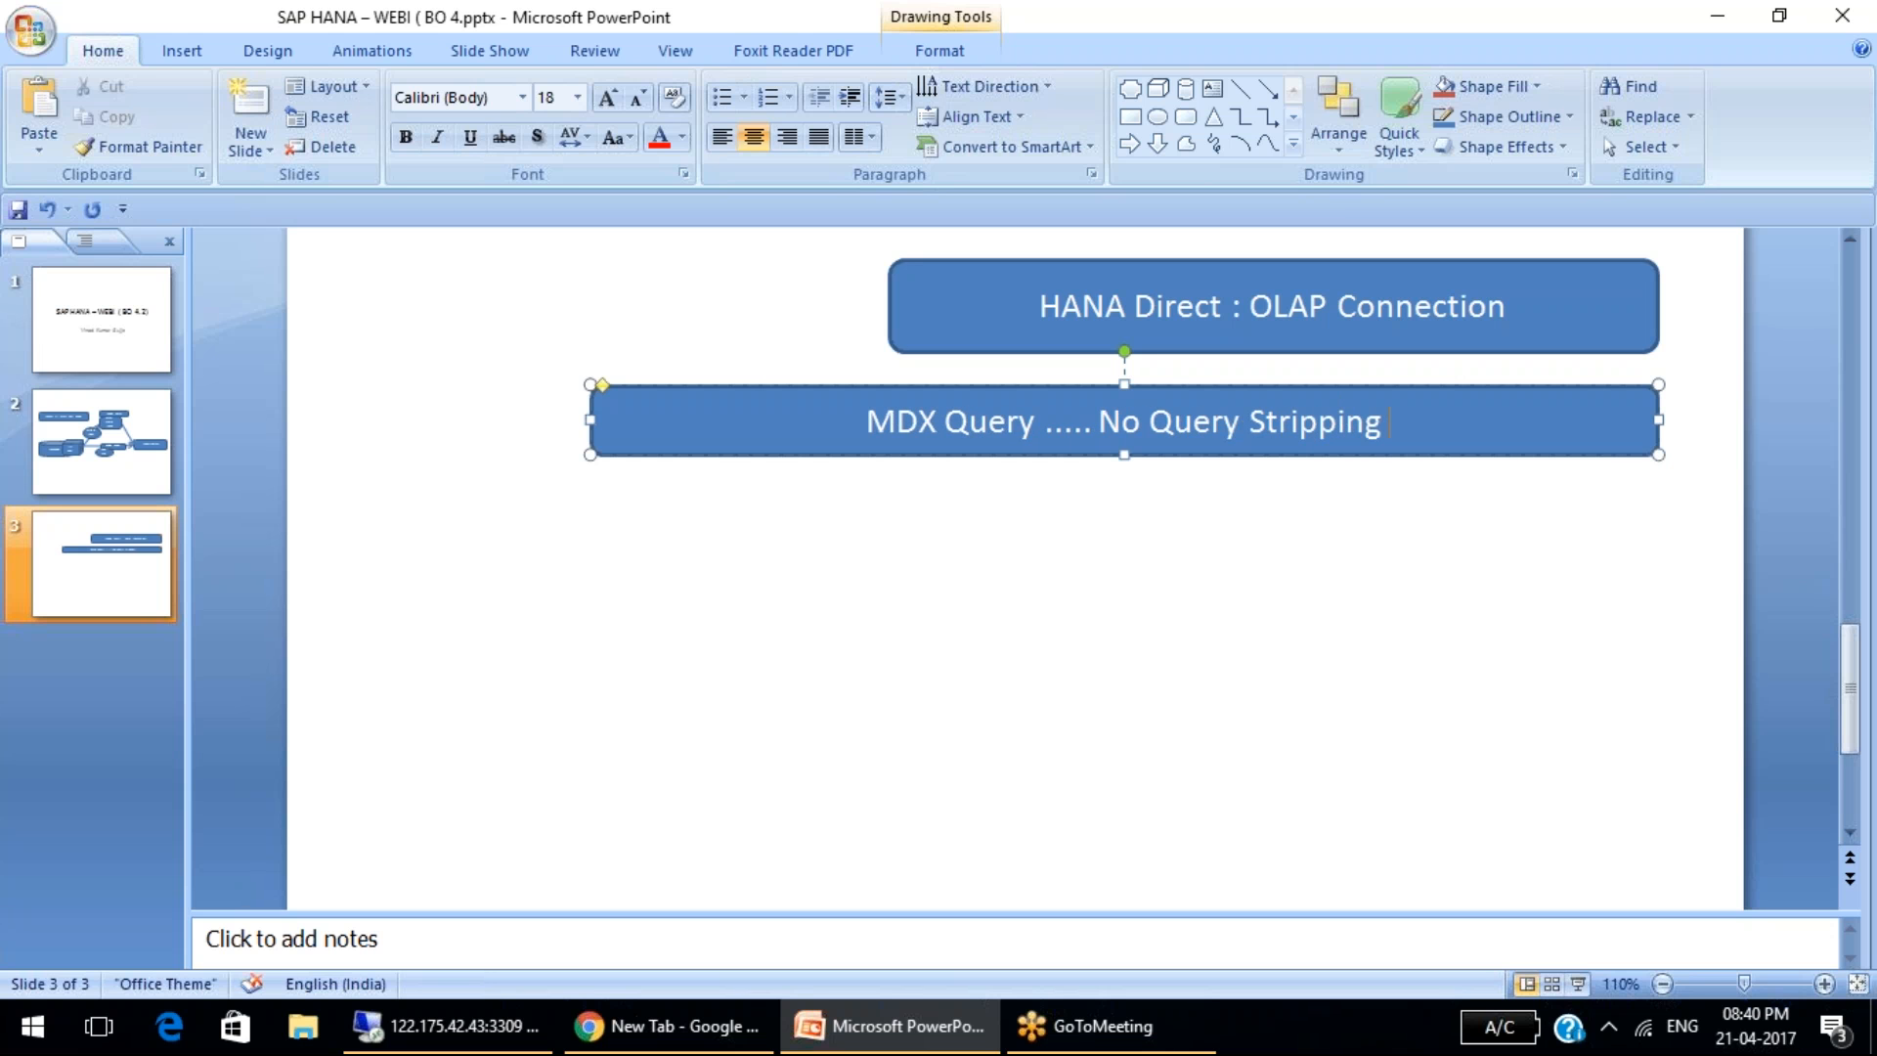
text(.)
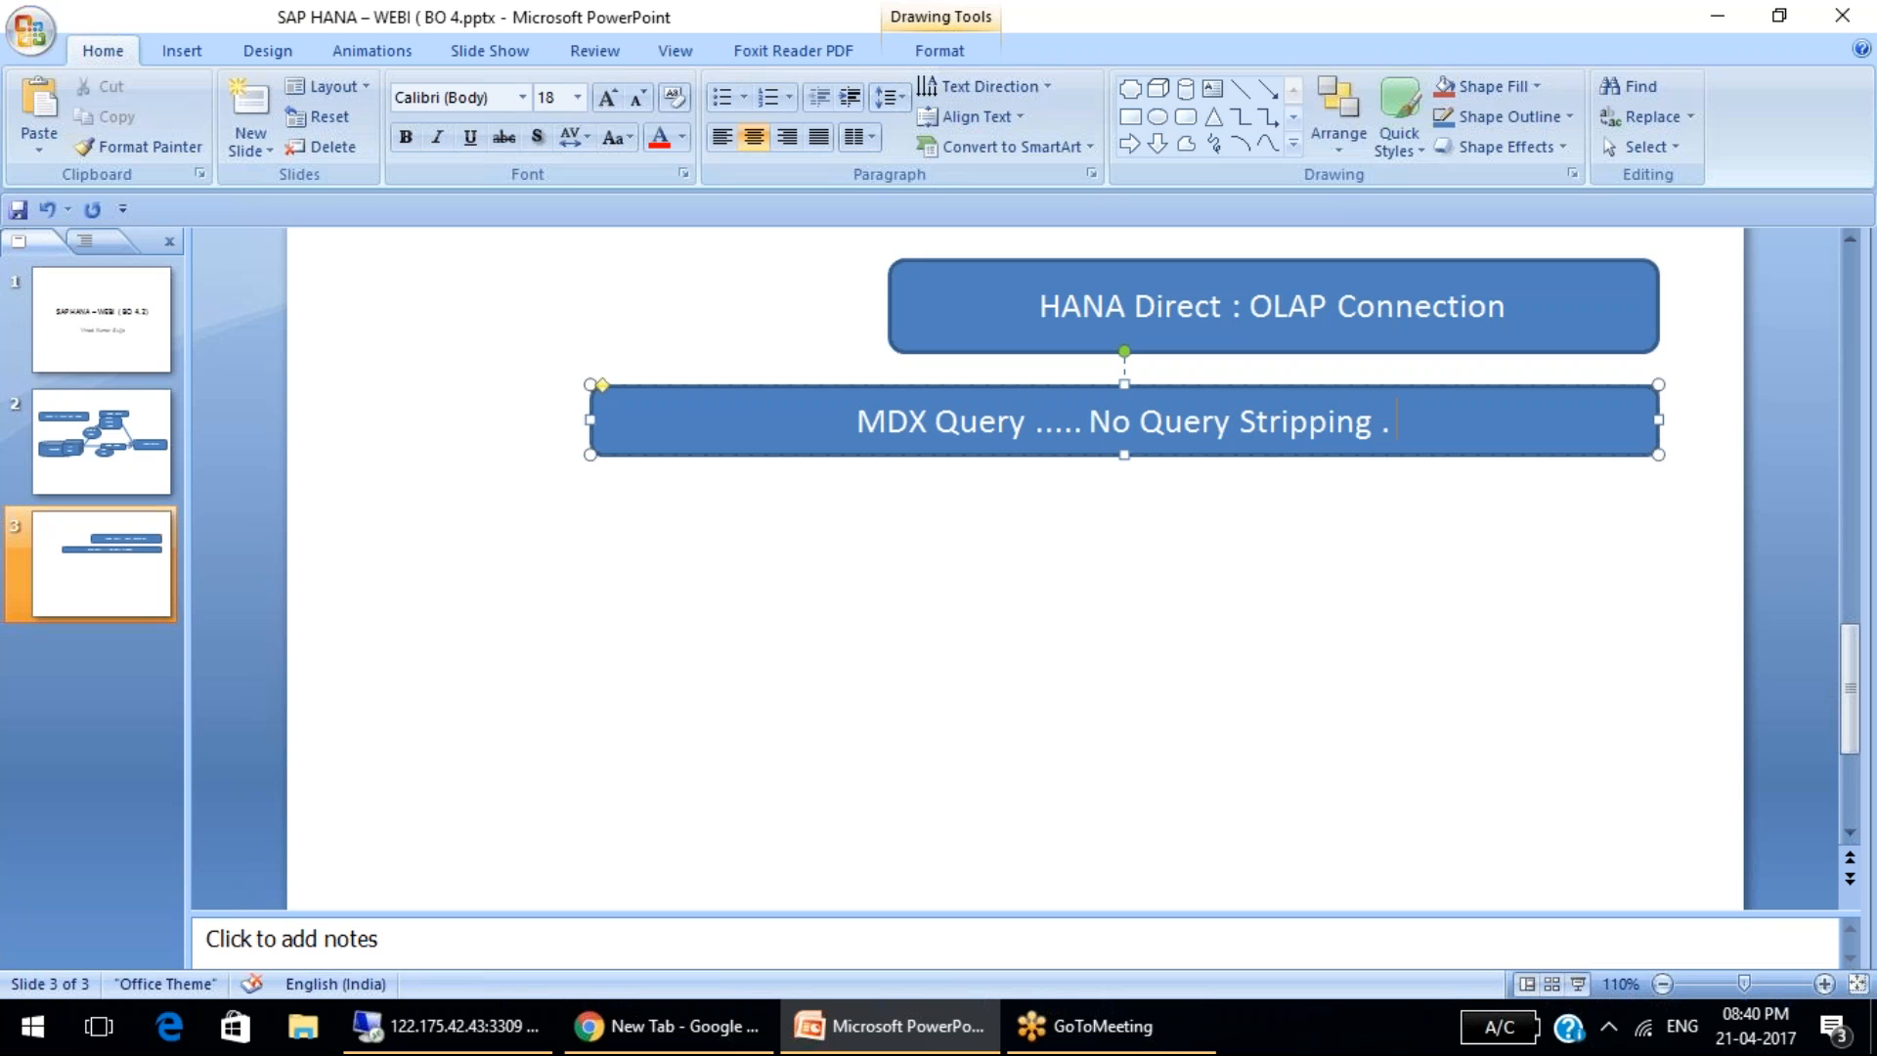
text( Micro)
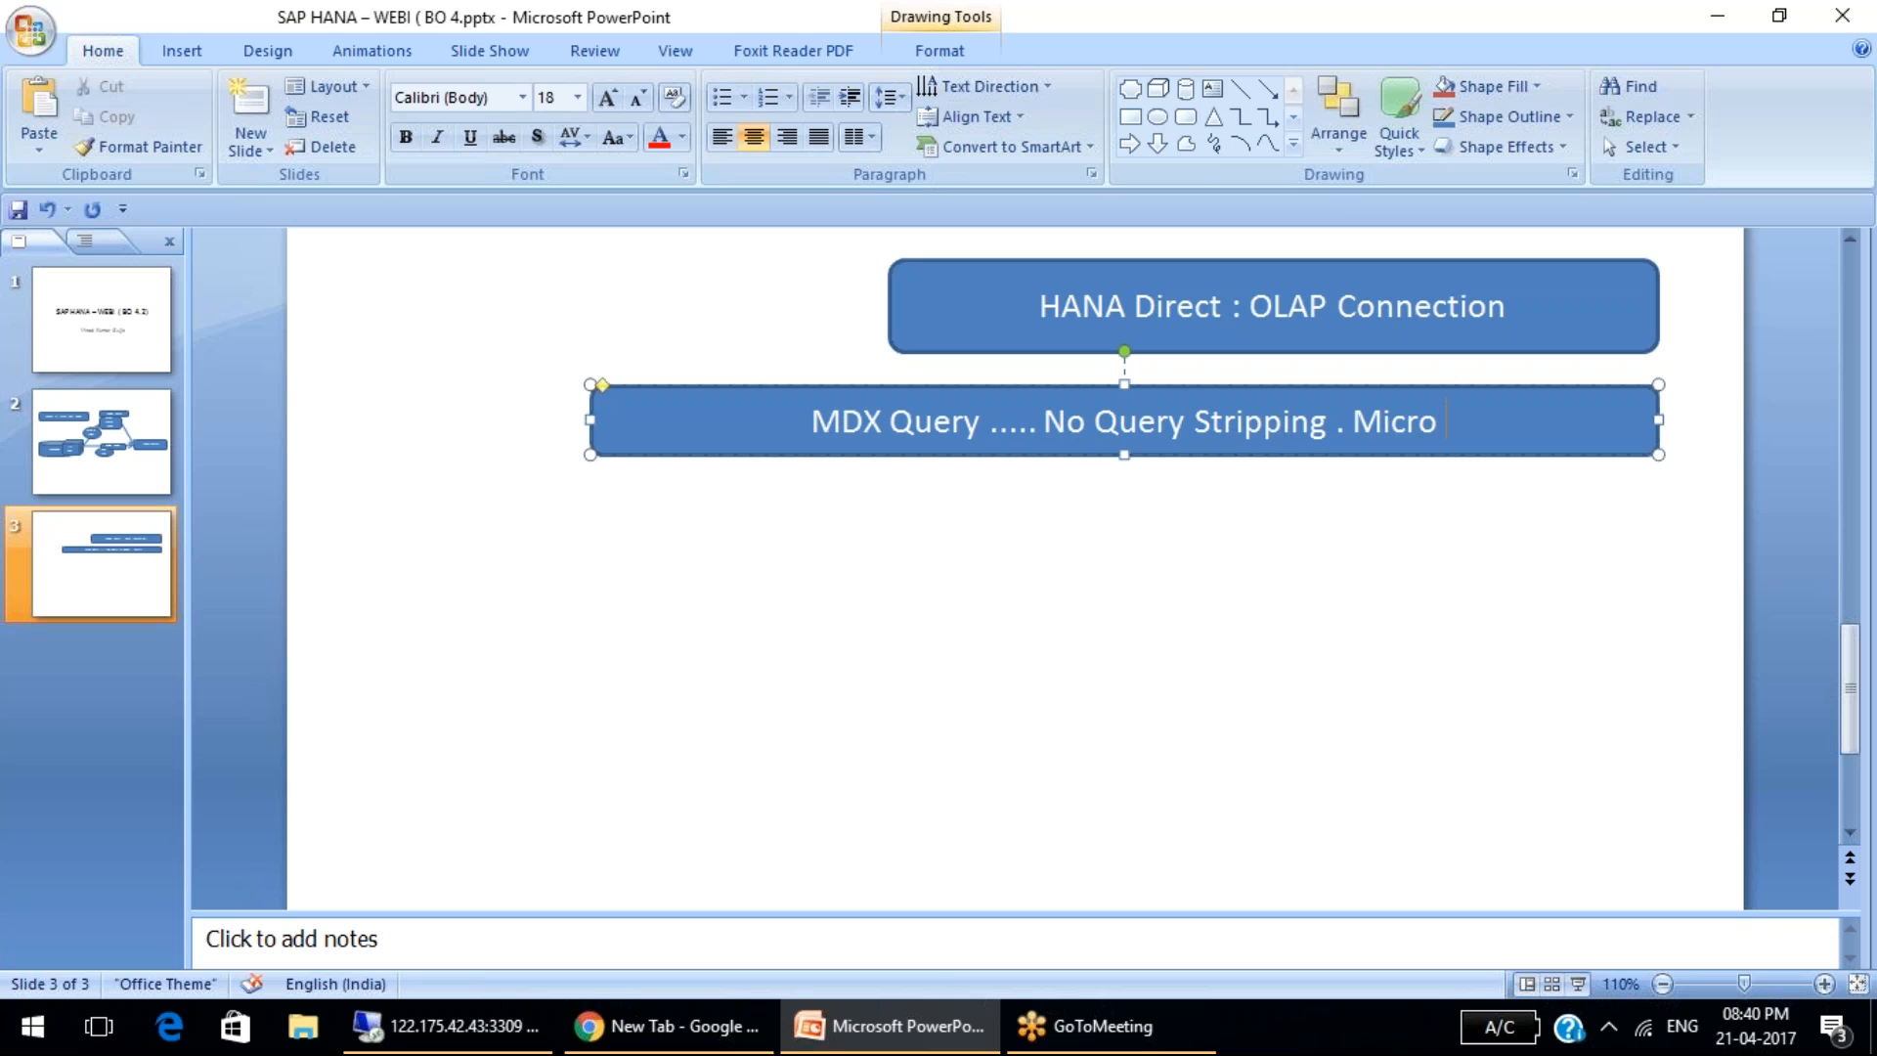
text( Cube)
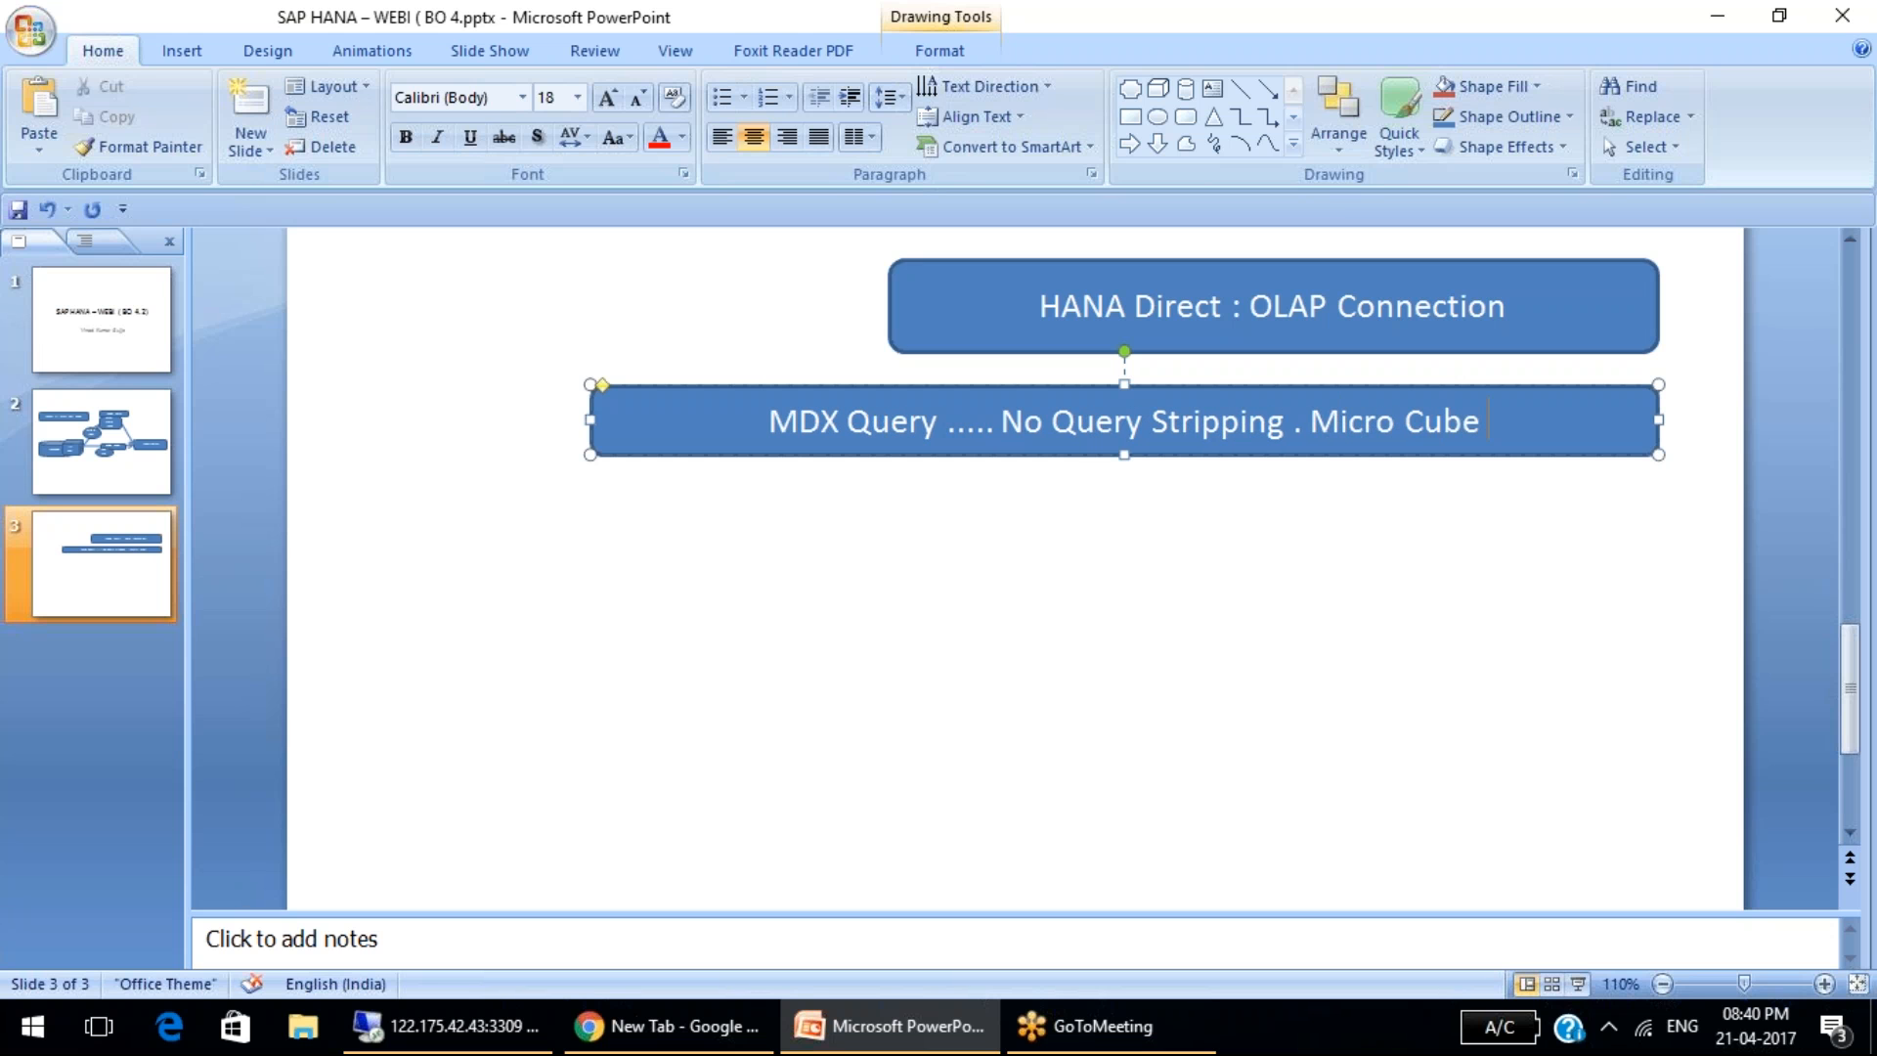
text( & Hiera)
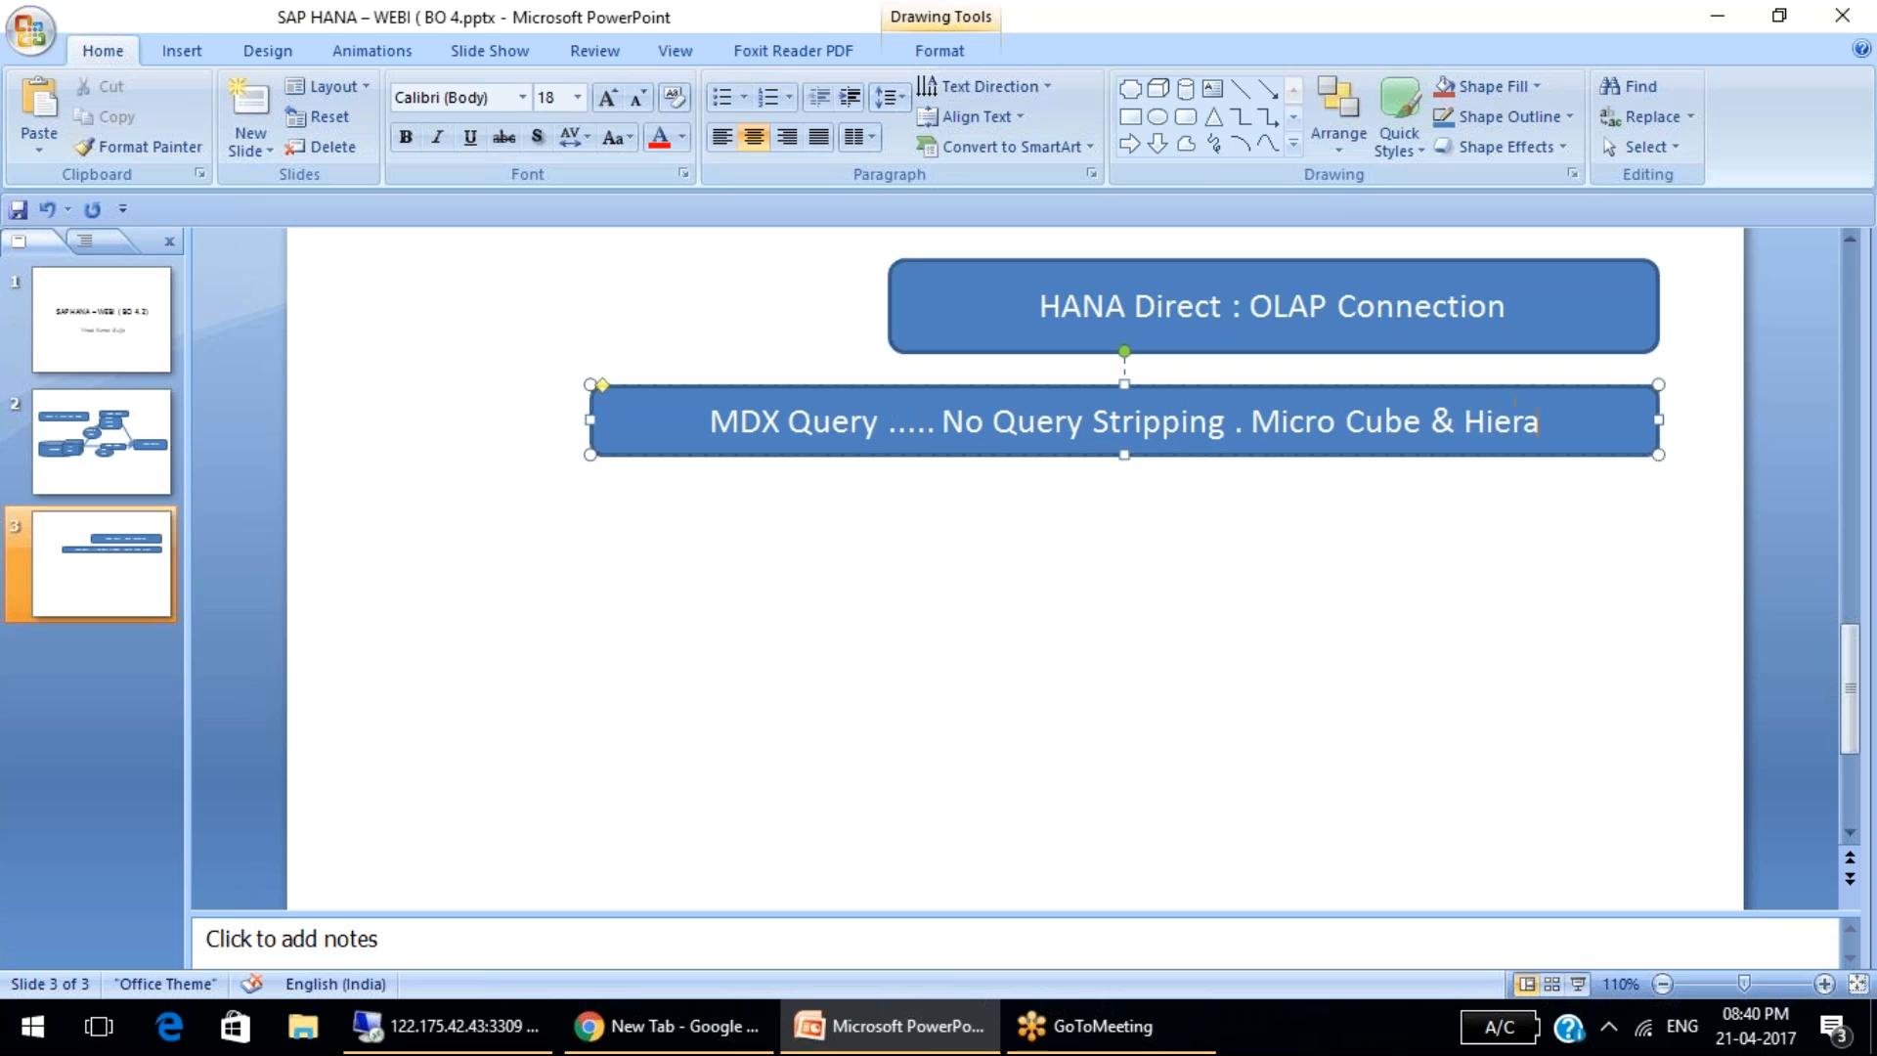
text(rchy Sup)
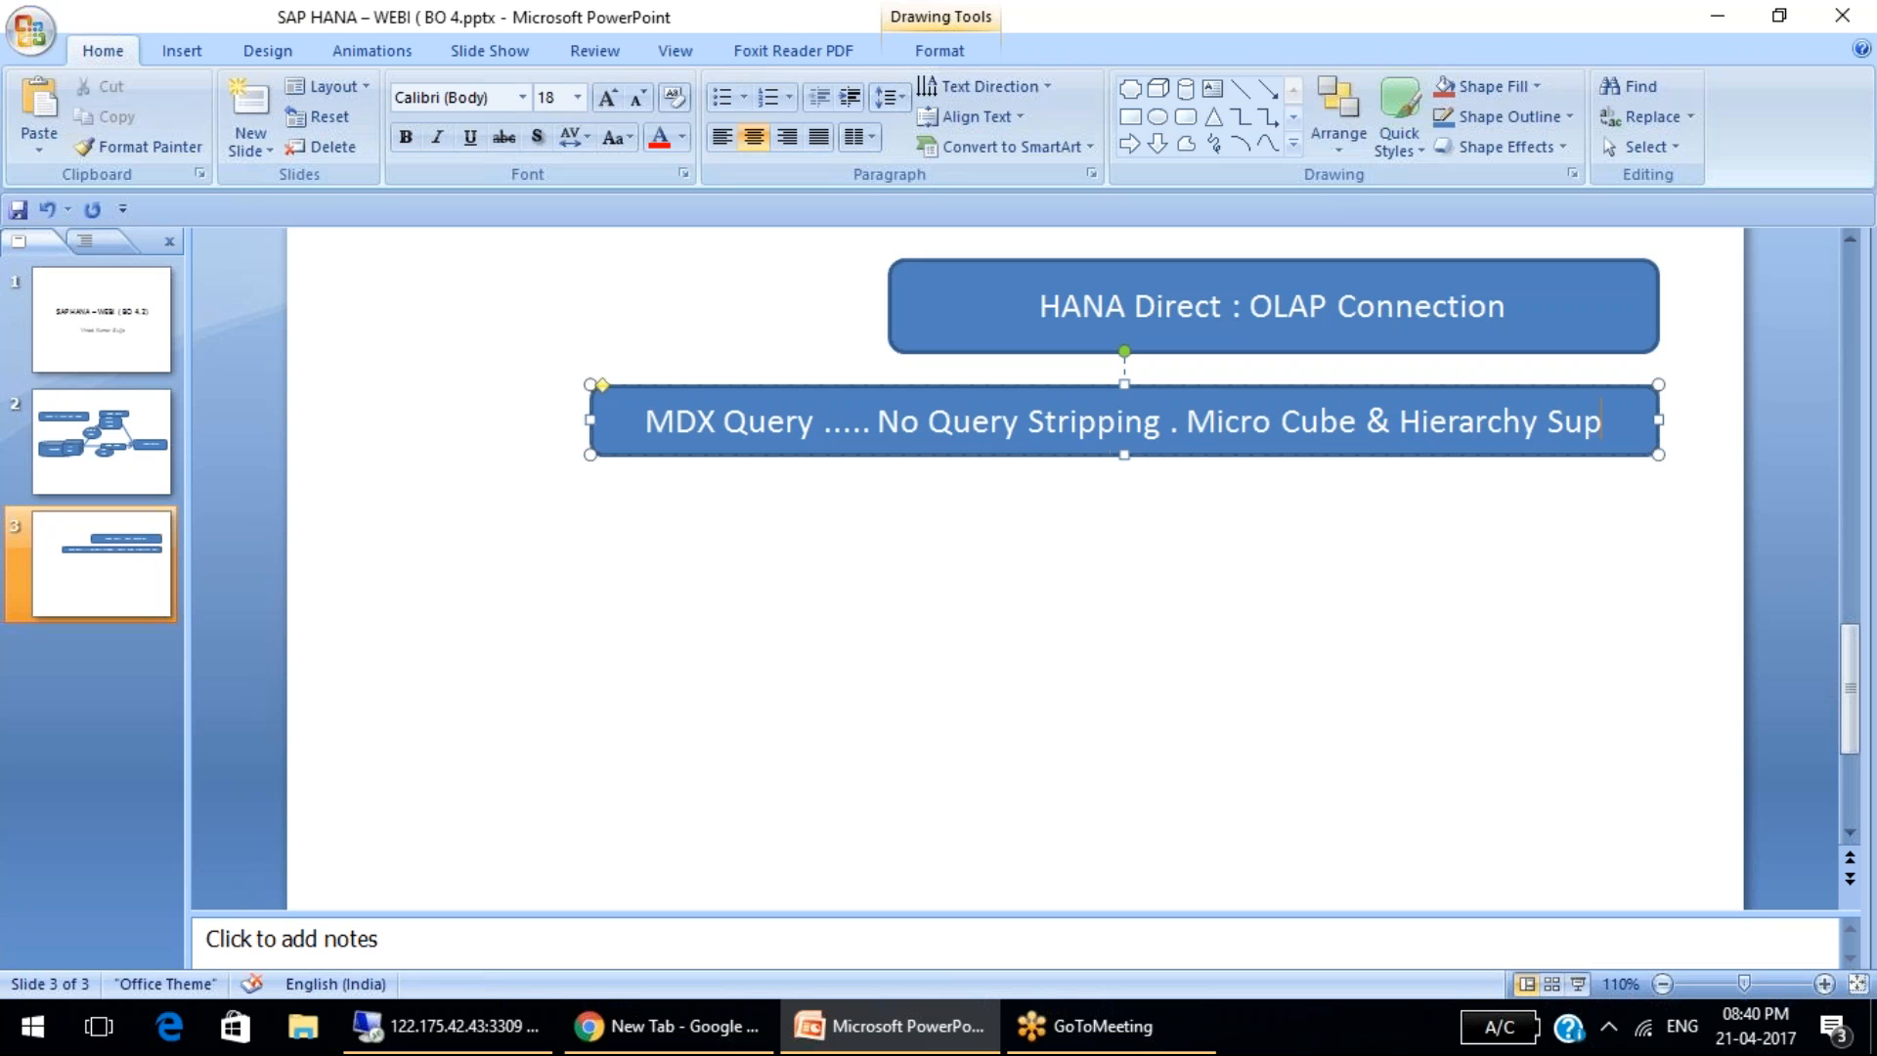
text(port)
click(1310, 619)
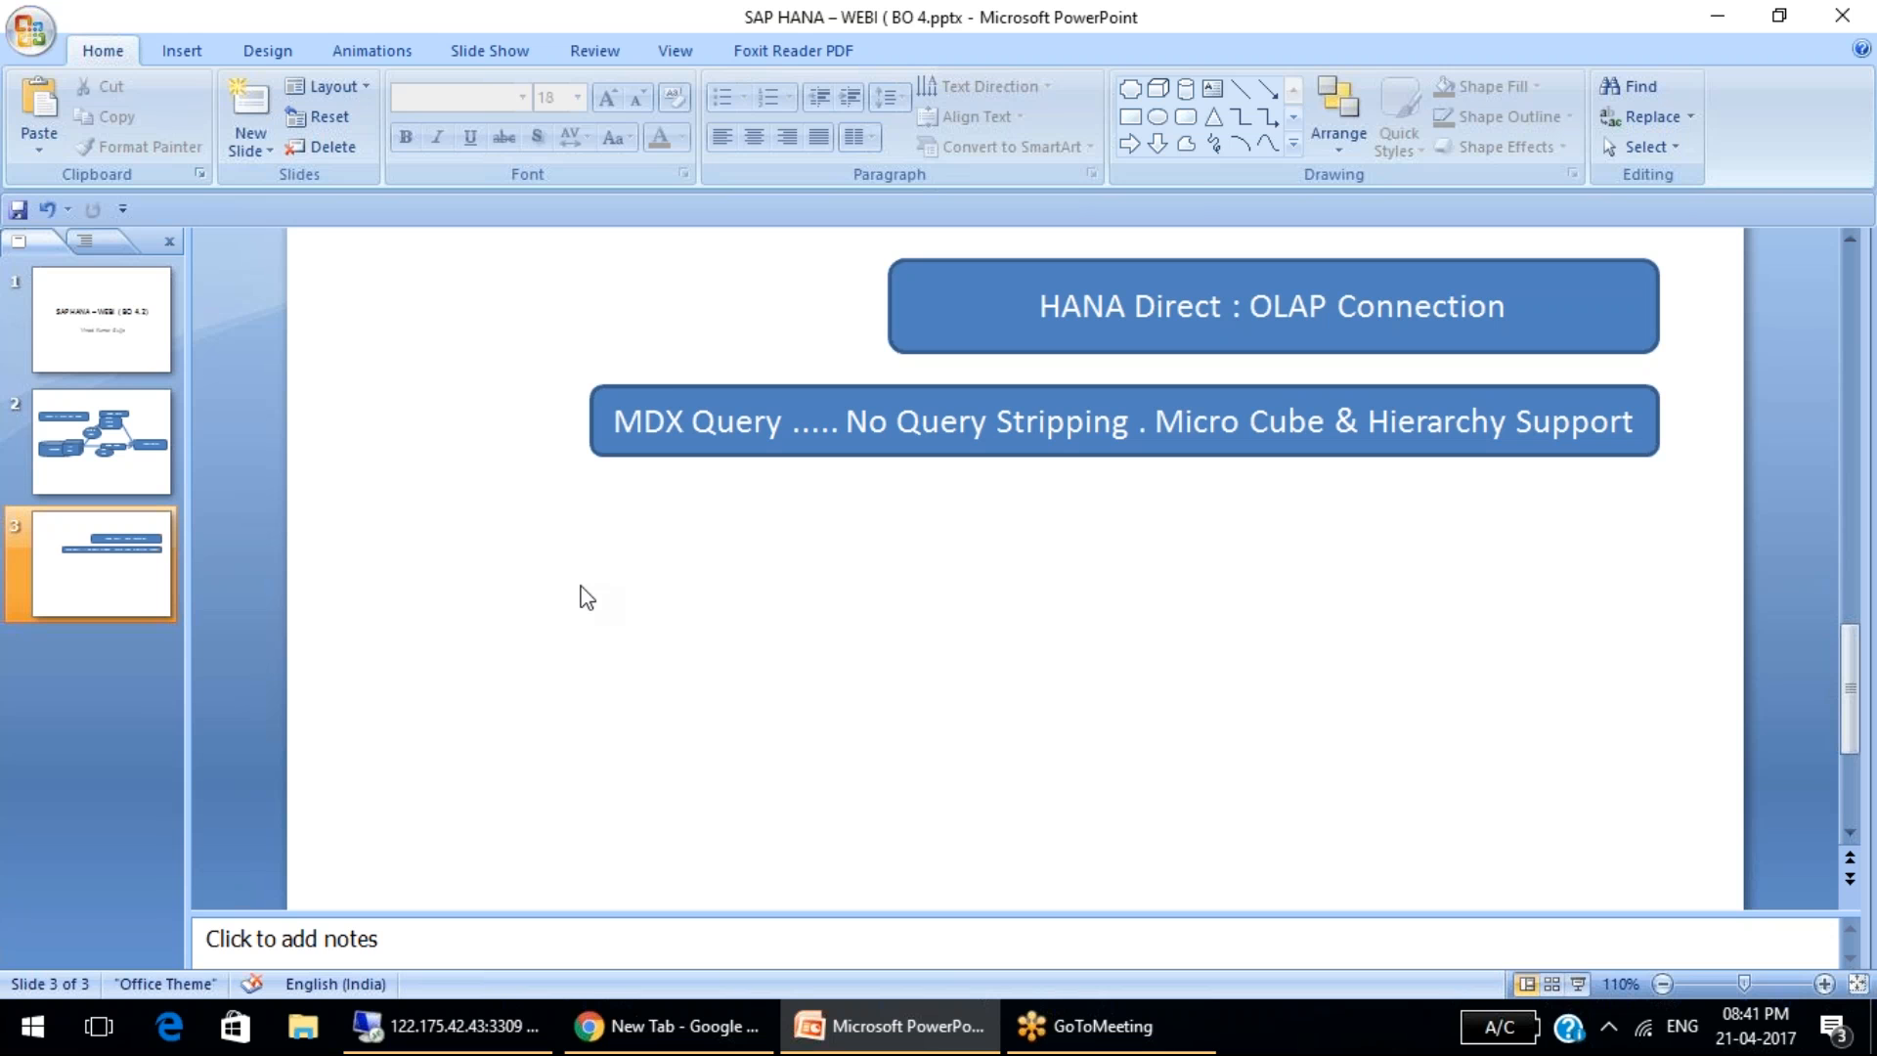
Step: Add a blank fourth slide with a rounded rectangle at its upper right reading "HANA Direct : JDBC Relational connection"
click(265, 144)
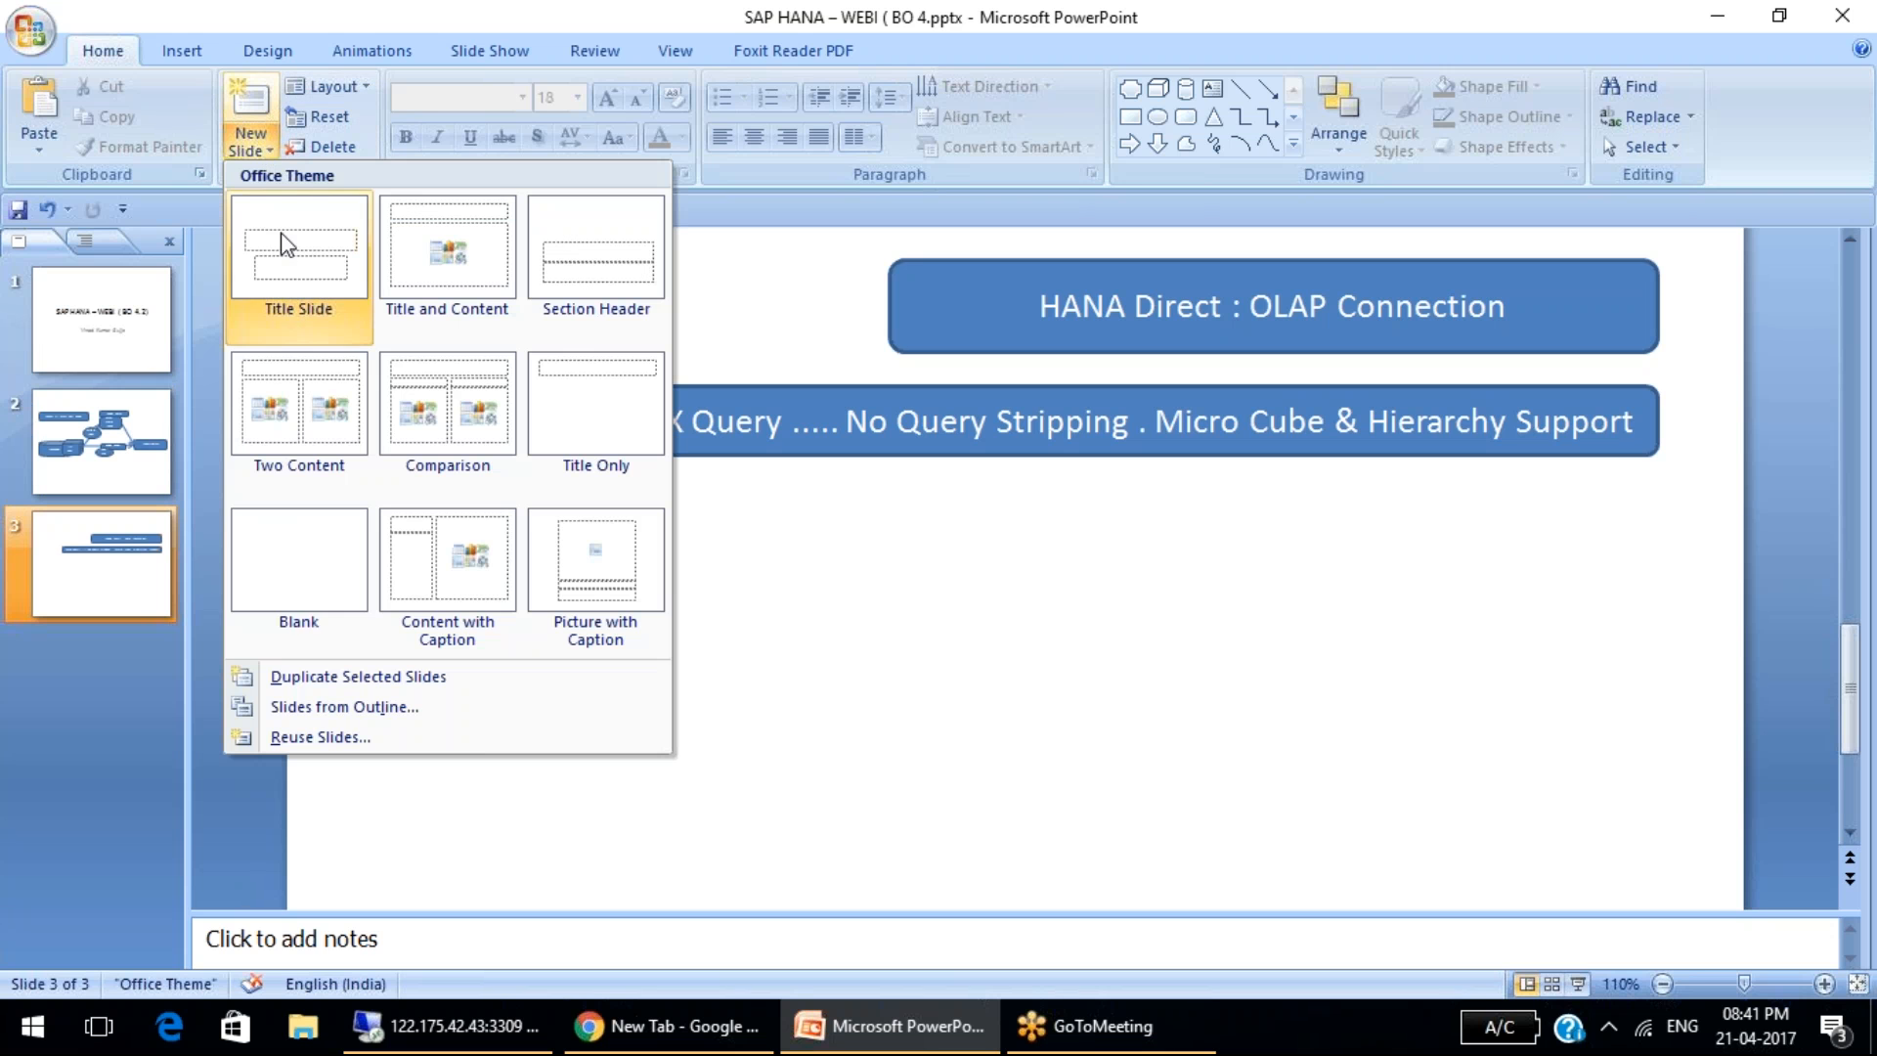
click(330, 586)
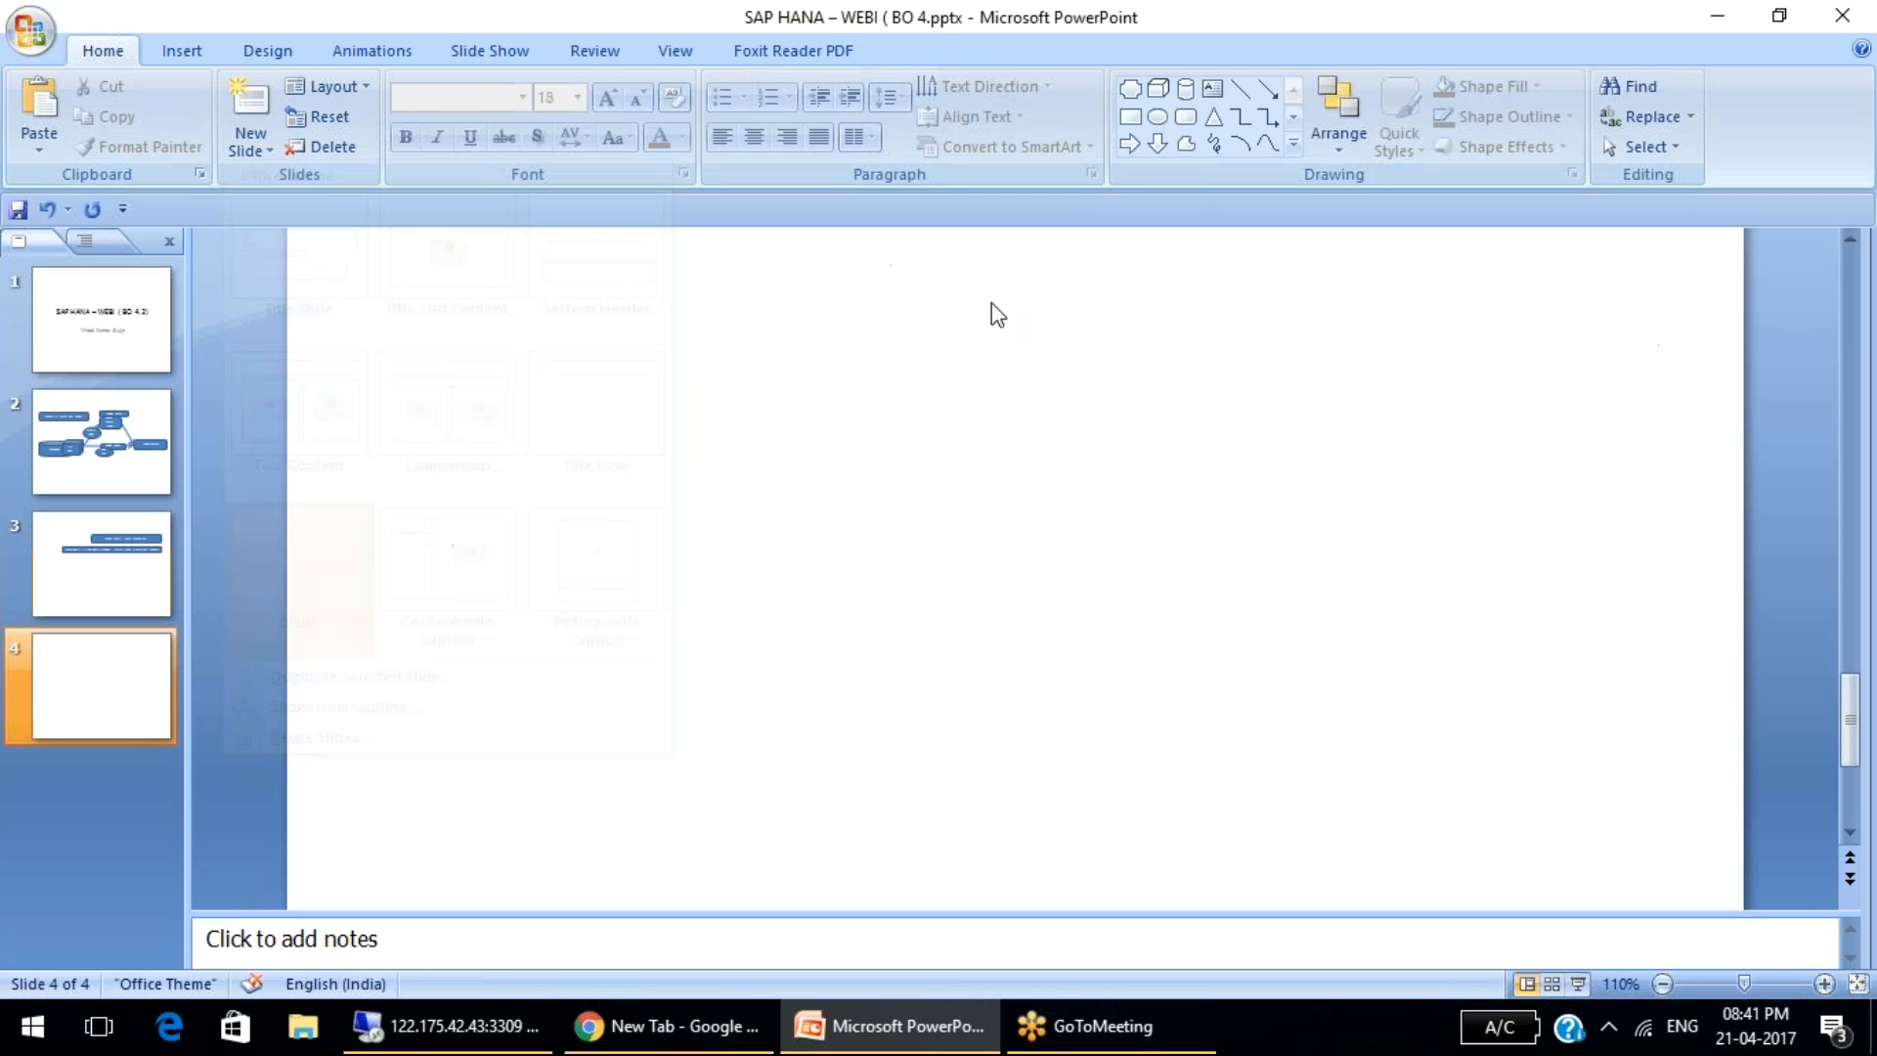
click(1201, 110)
drag(1017, 248, 1716, 351)
text(HANA )
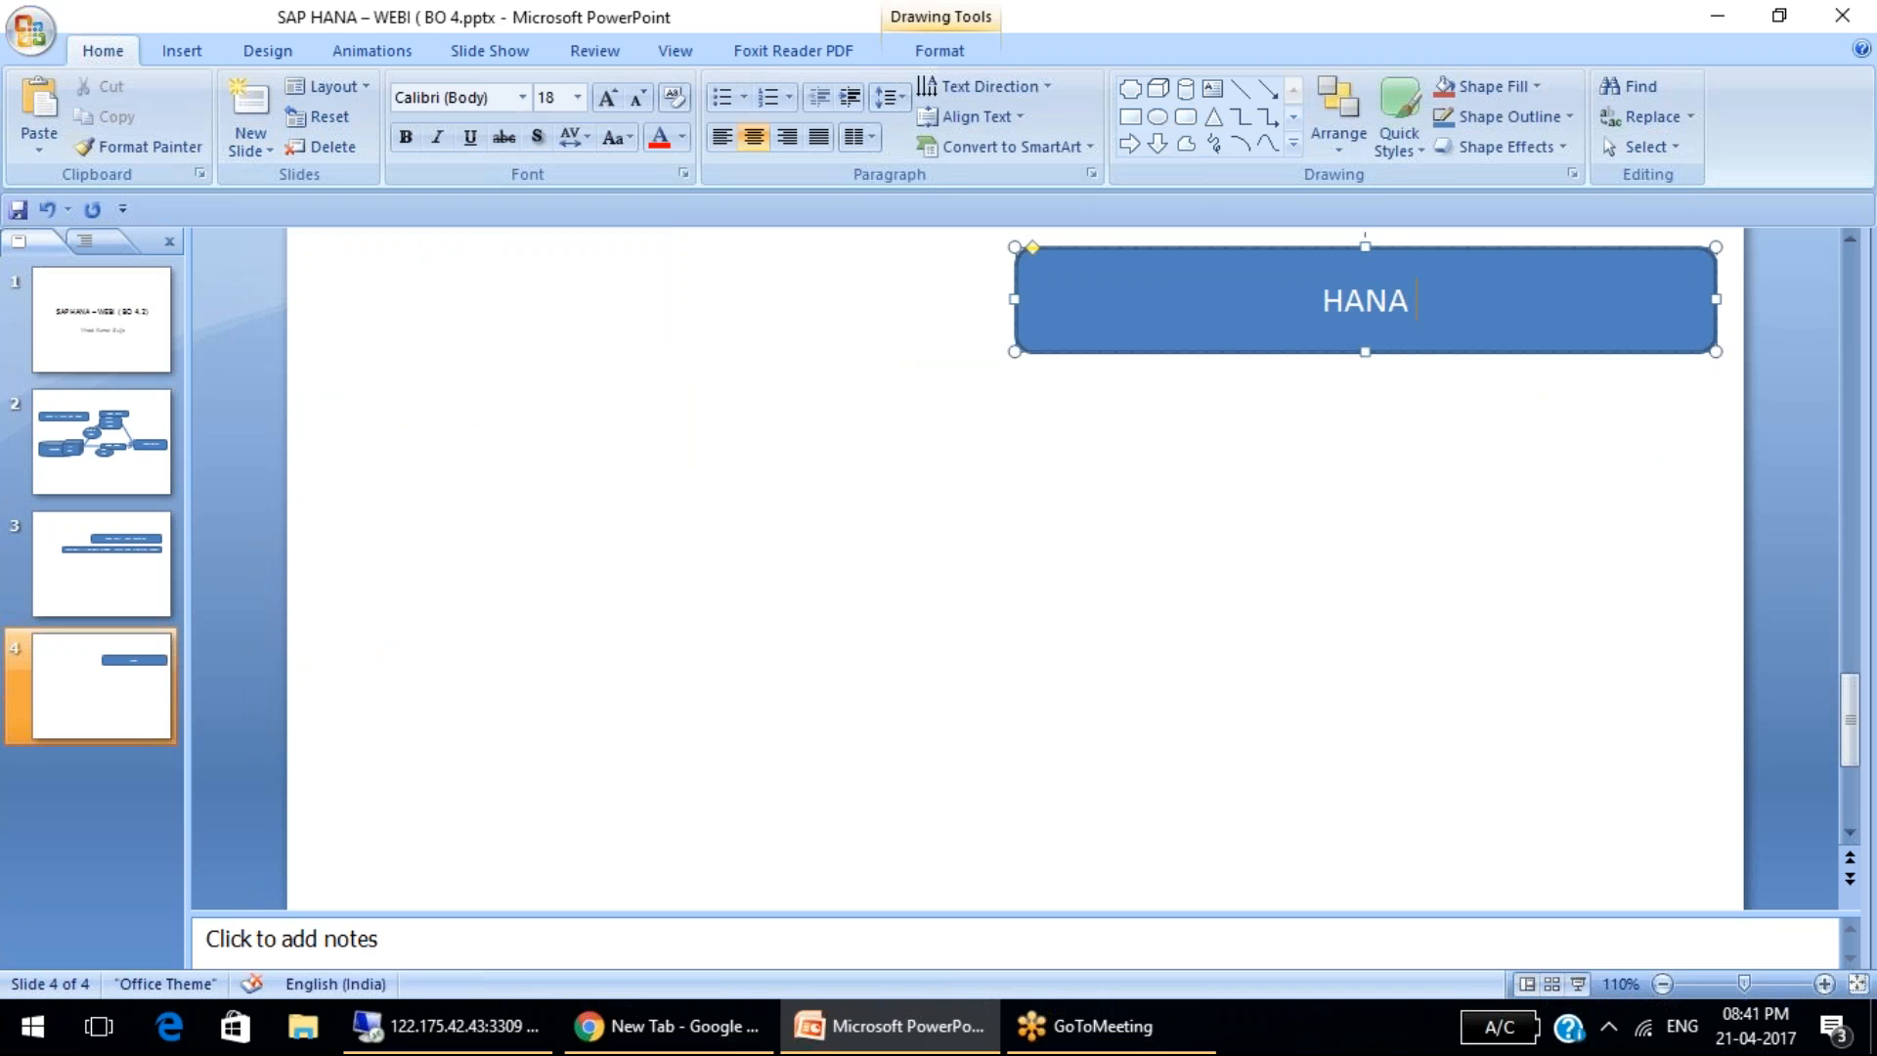
text(Direct )
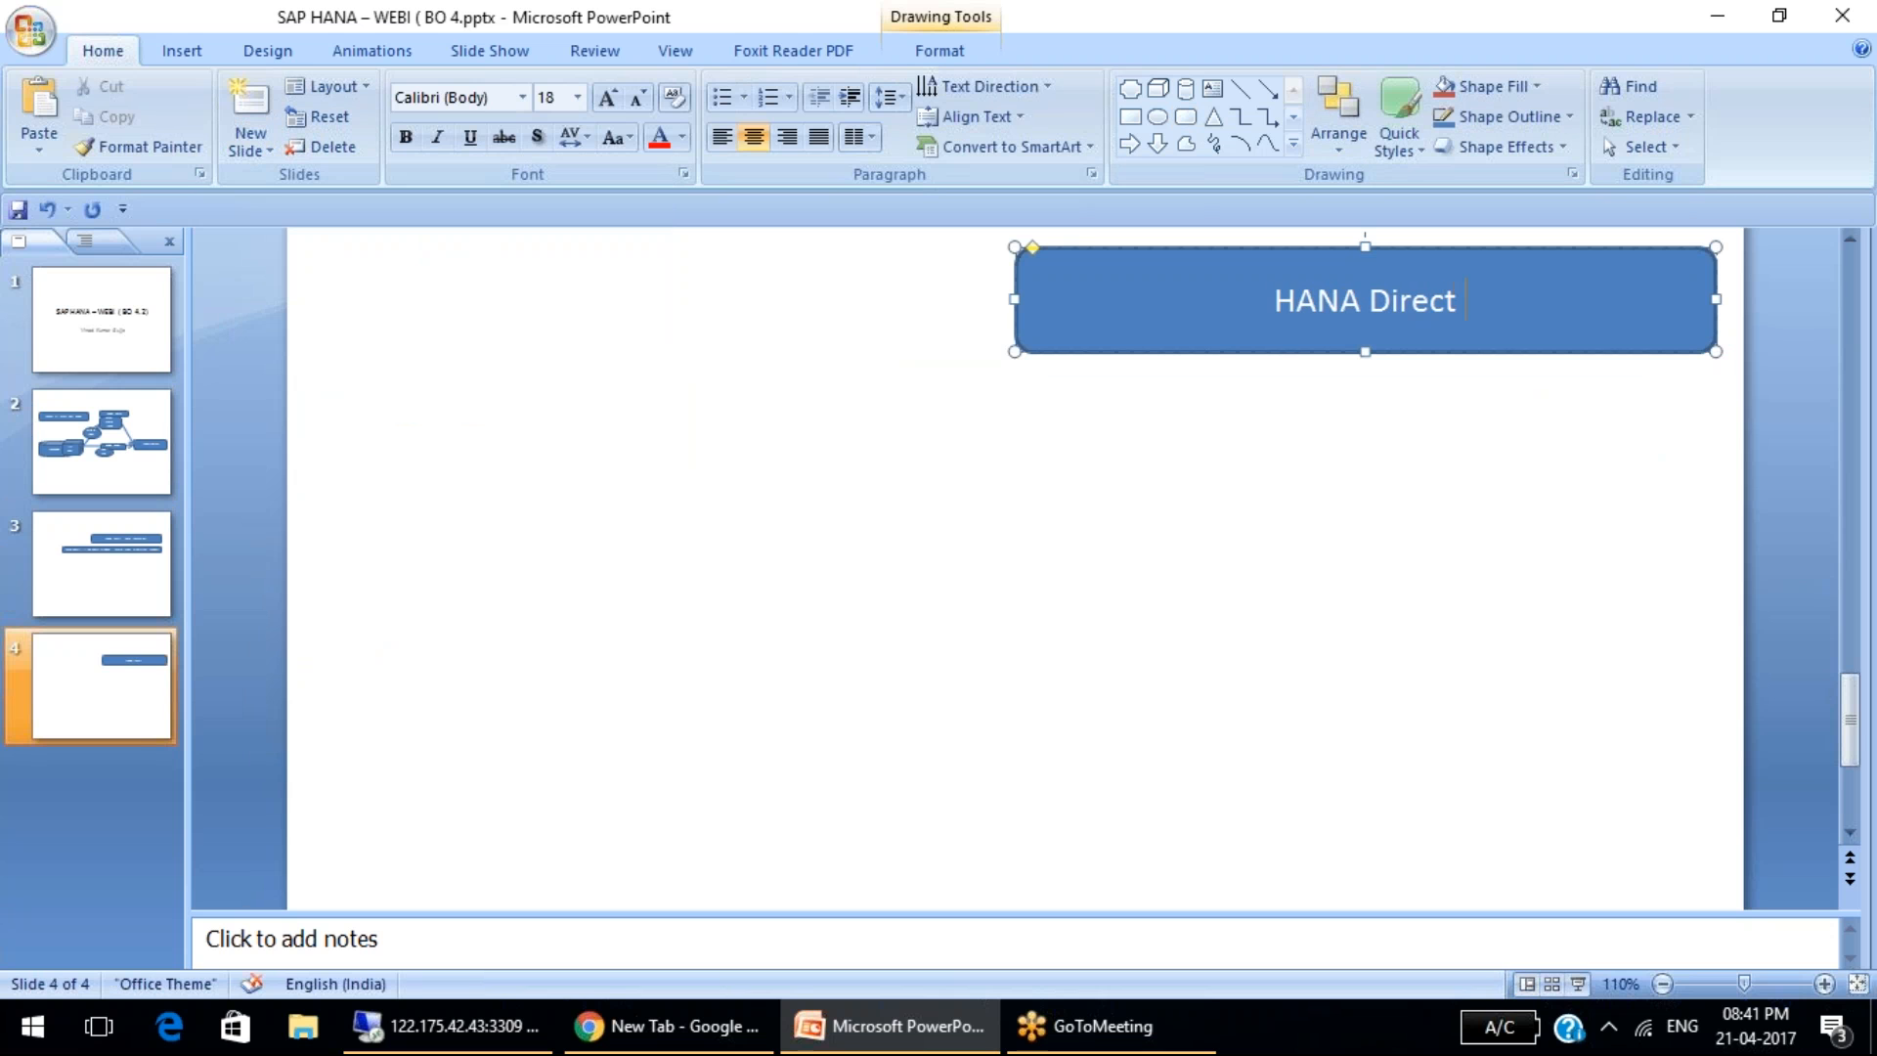
text(: JD)
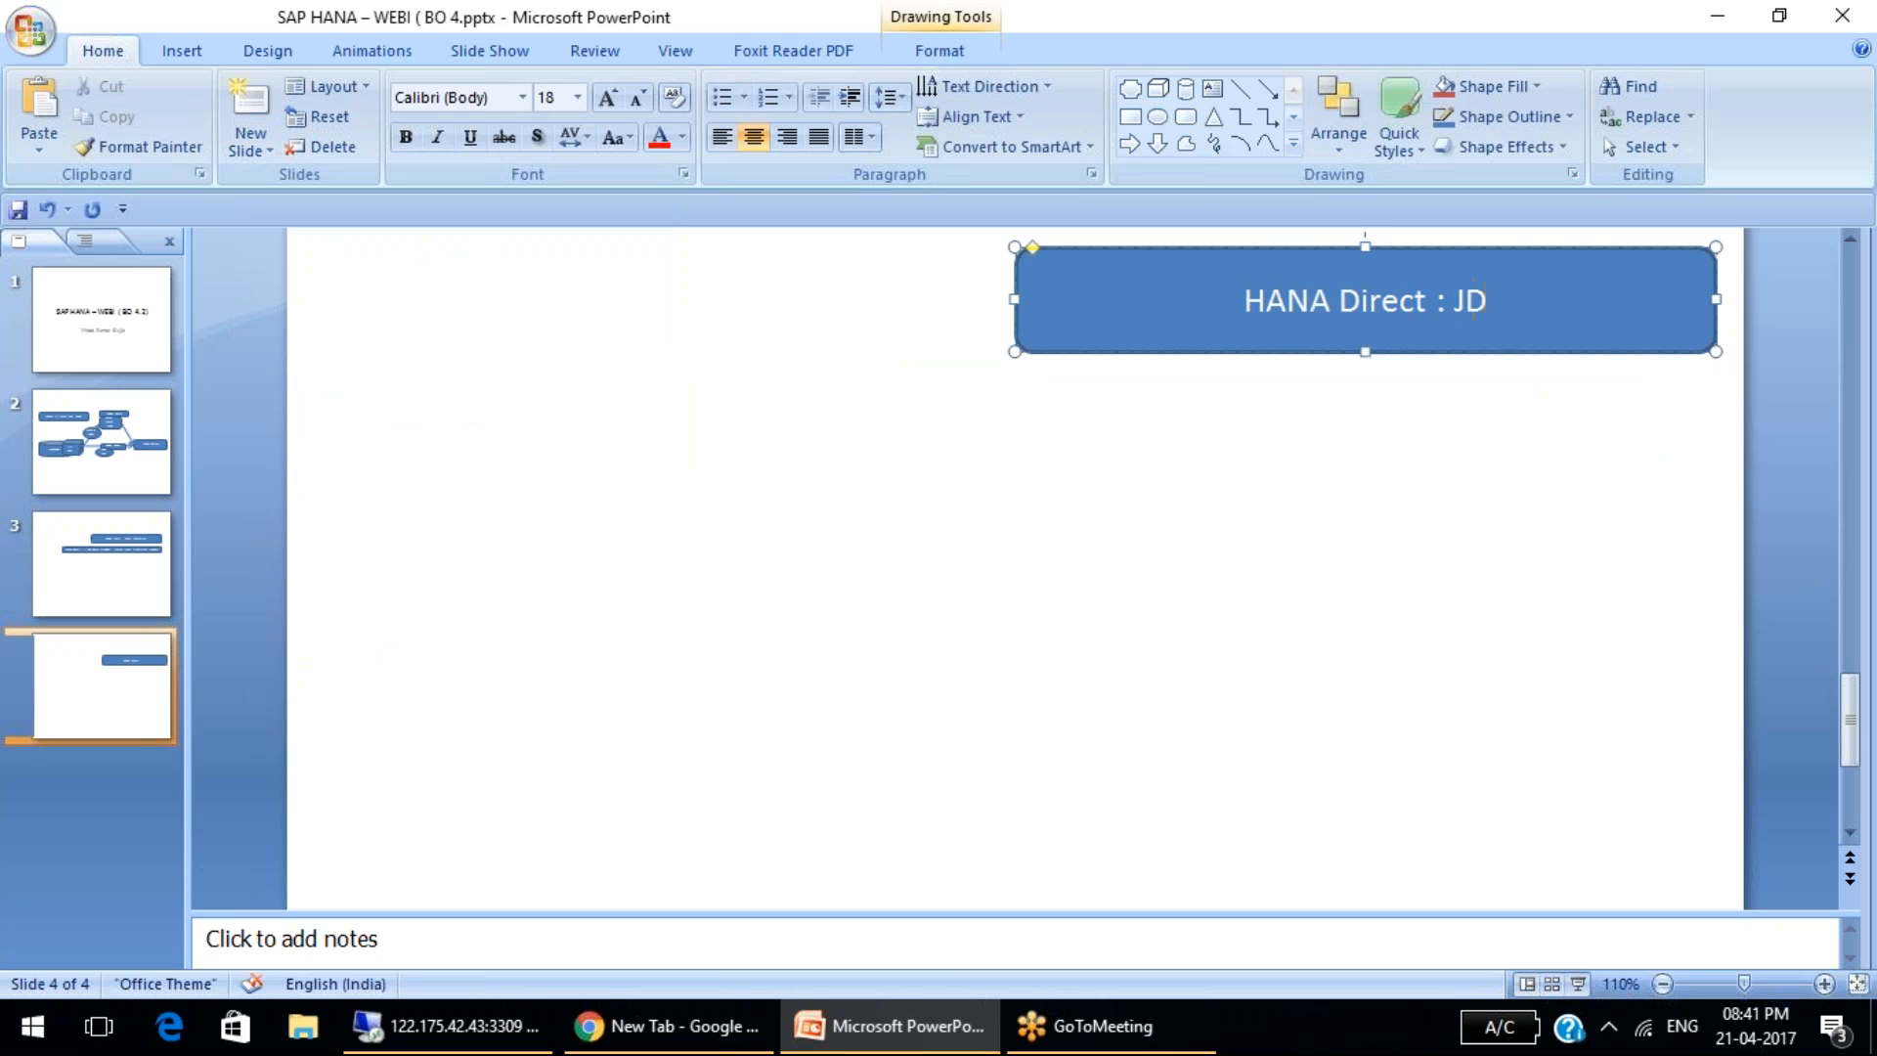
text(BC Relatio)
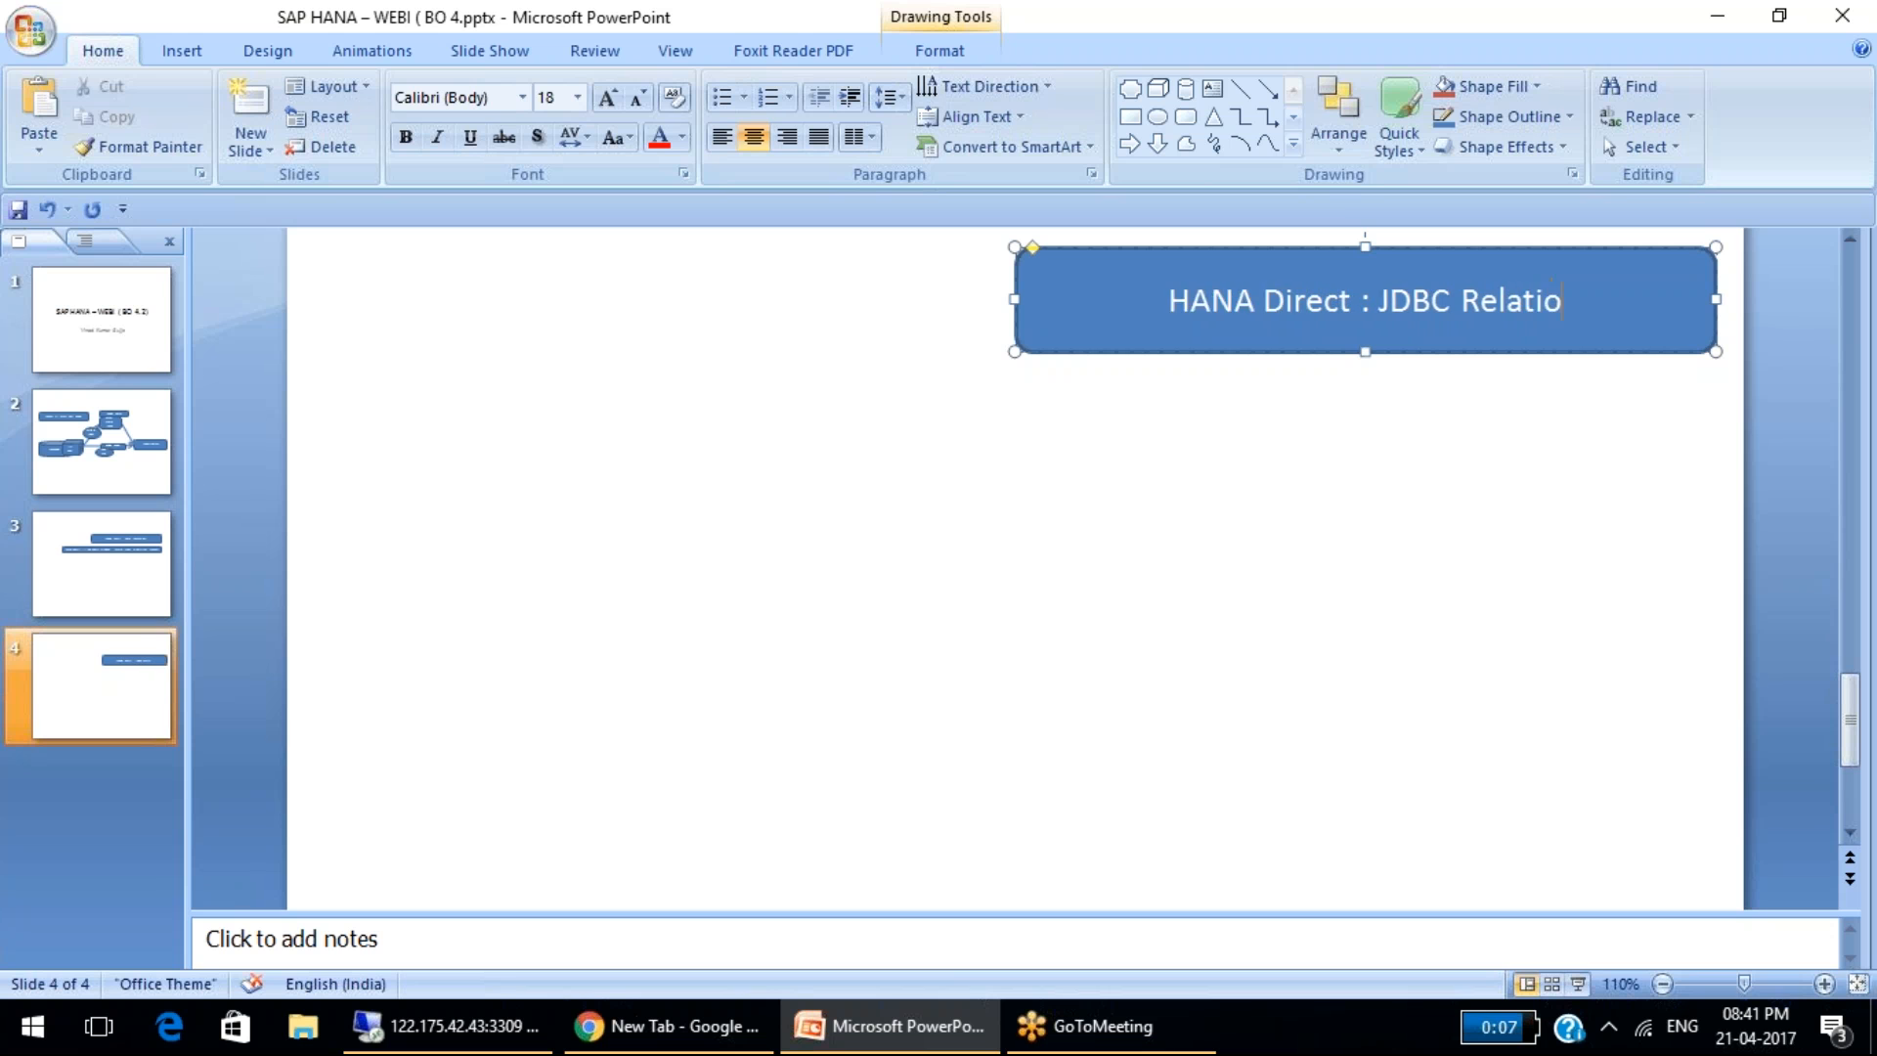
text(nal connectional connectio)
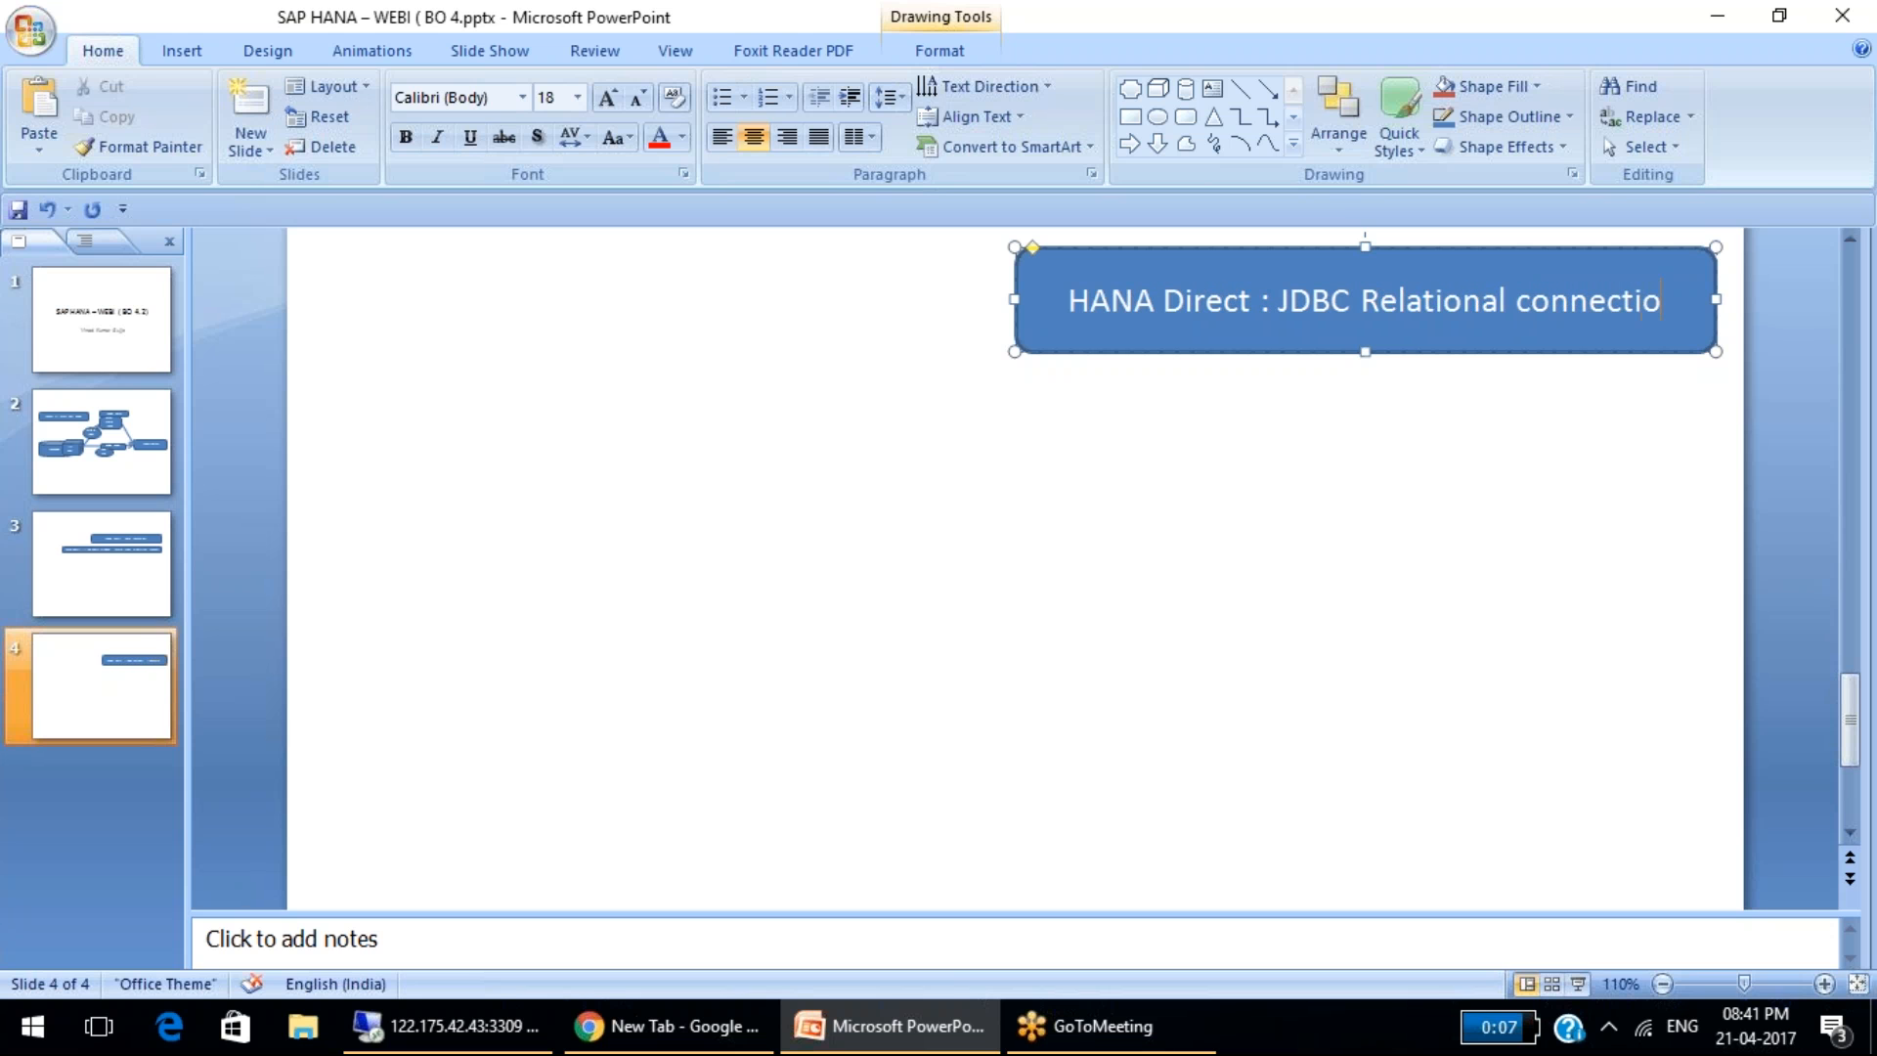
click(1416, 565)
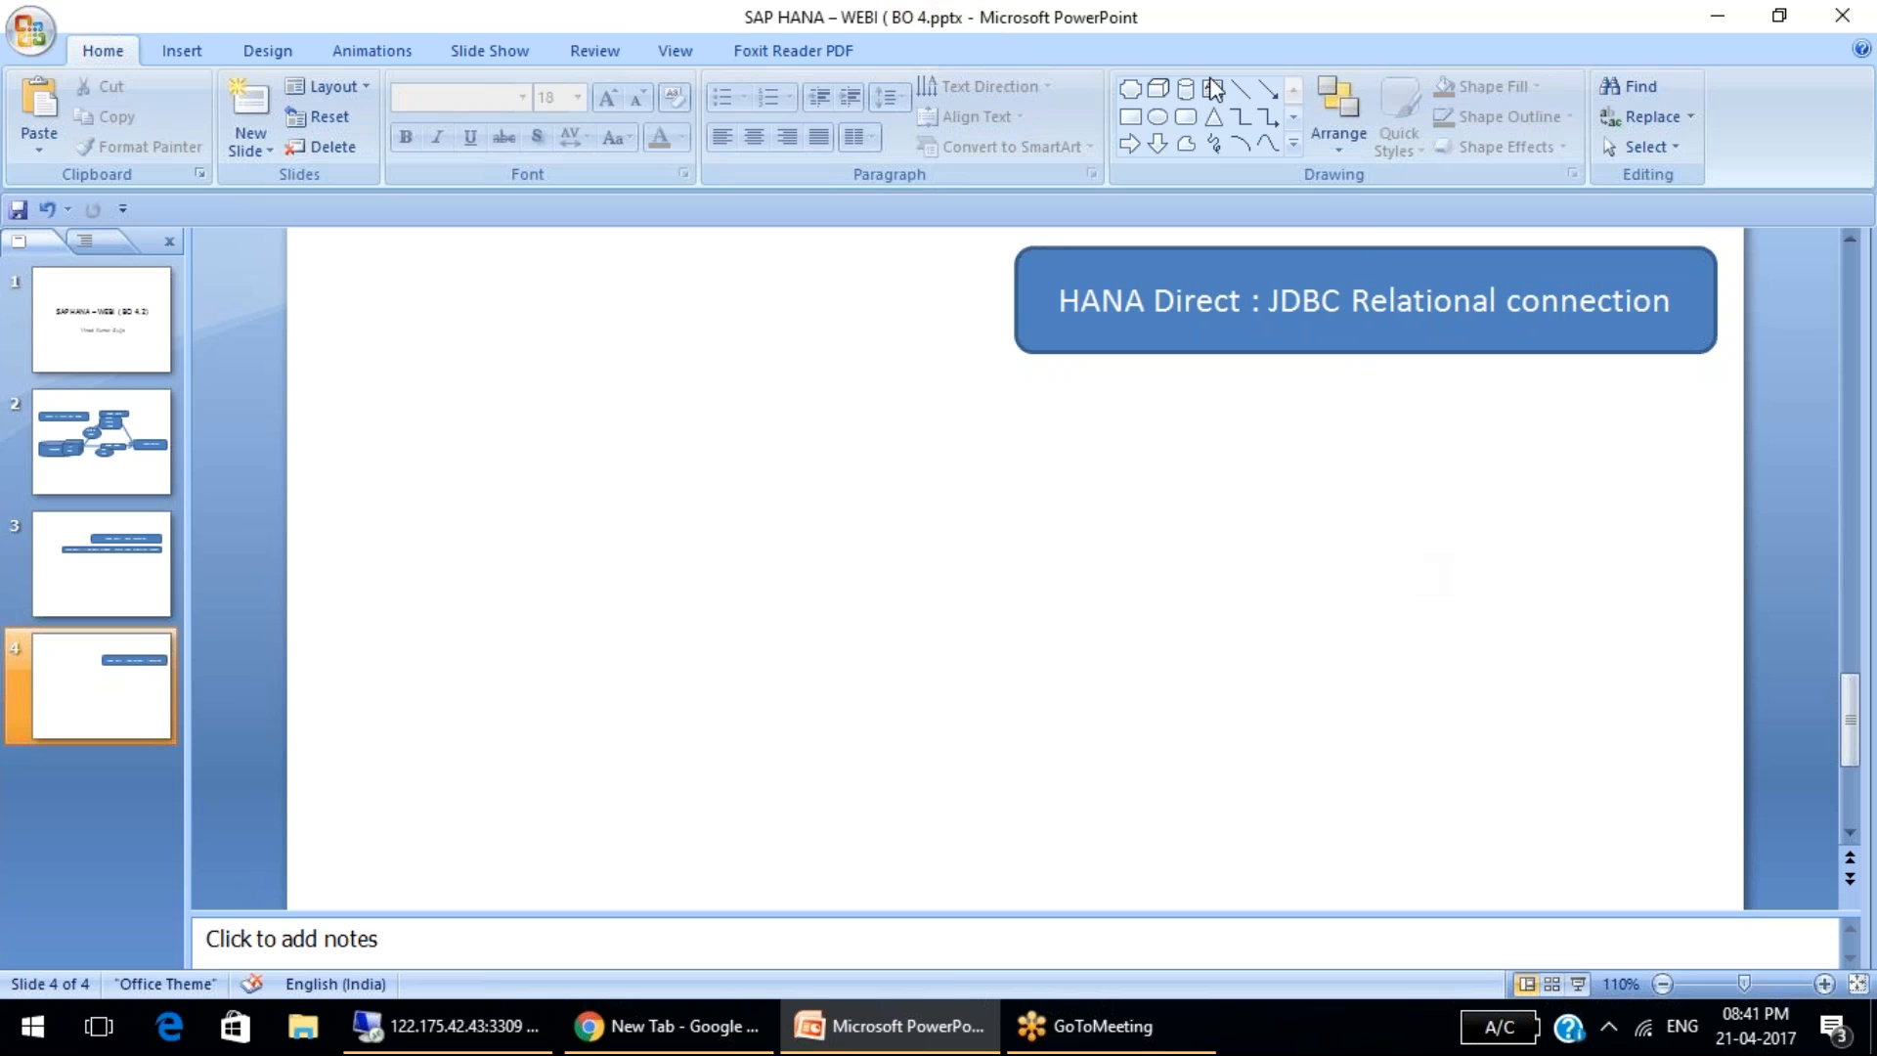
Step: Draw a wide rounded rectangle below the JDBC heading reading "No Hierarchy Support ....SQL Query ....Query Stripping"
click(1186, 116)
drag(716, 418, 1705, 511)
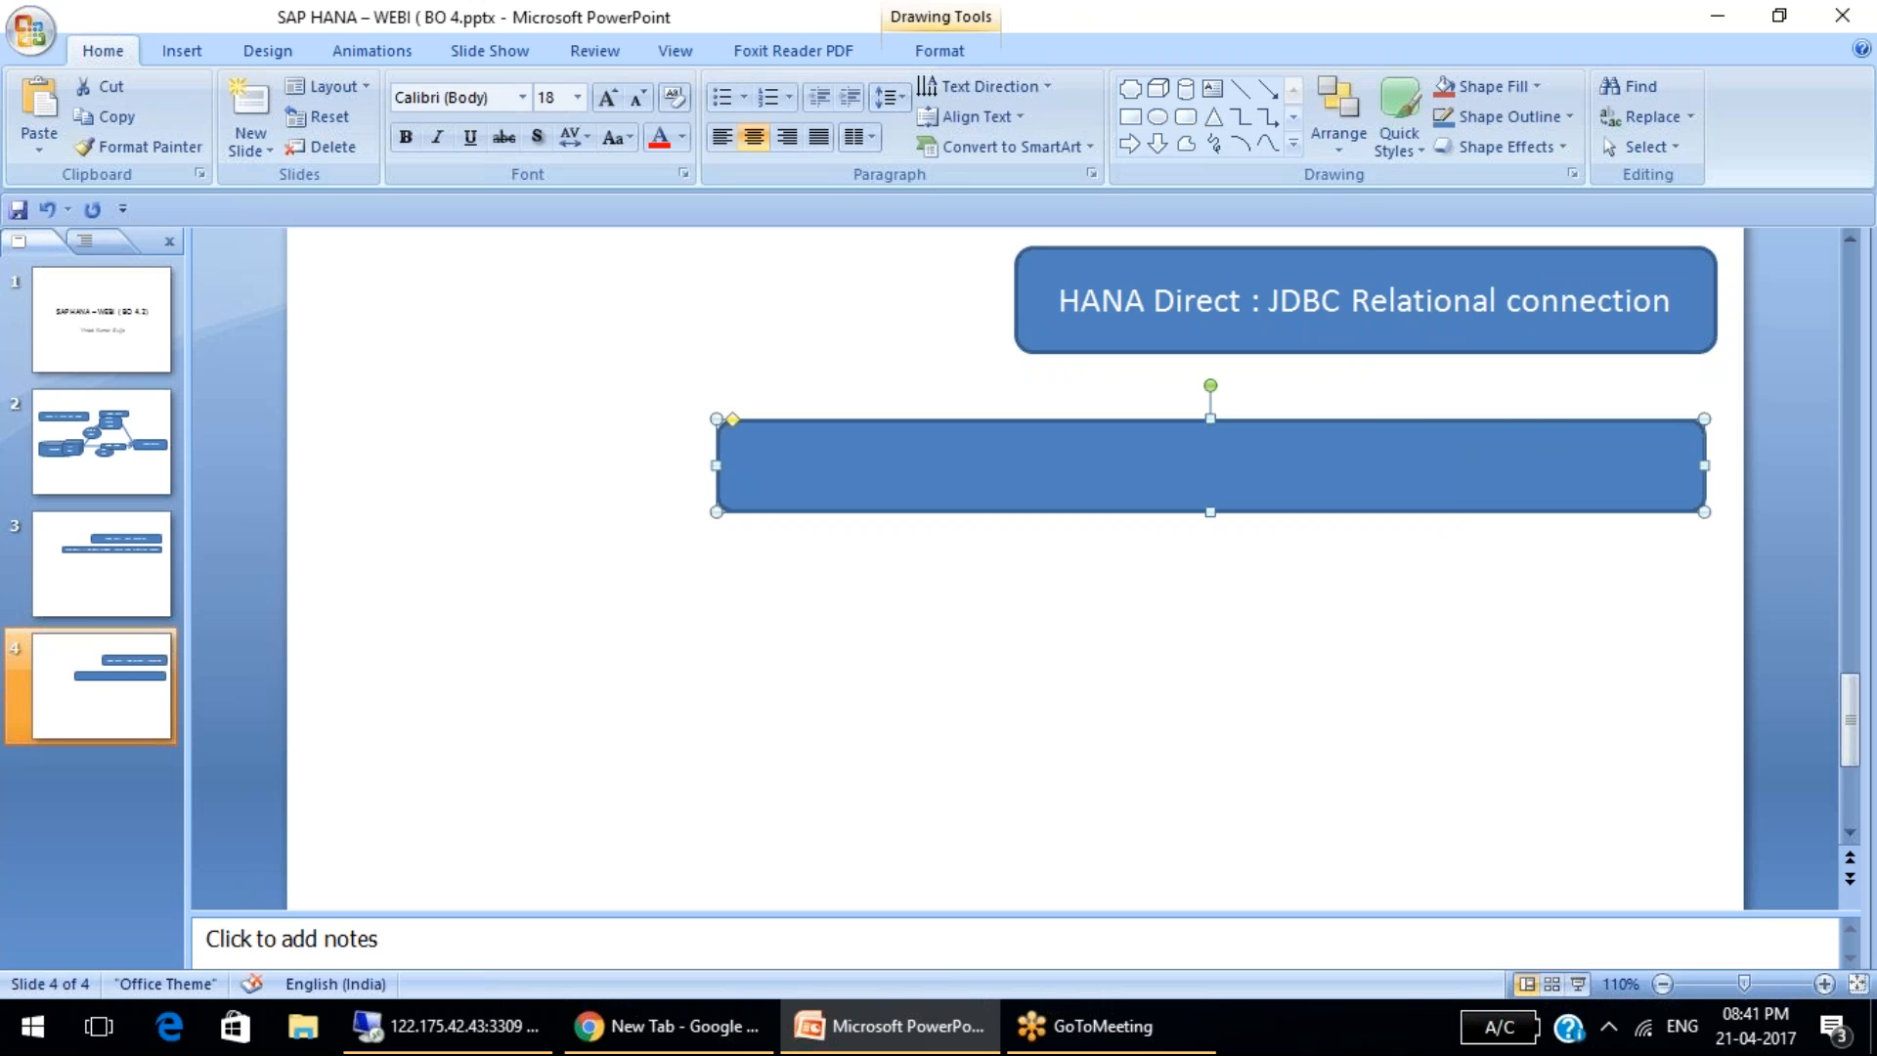
text(No Hierarc)
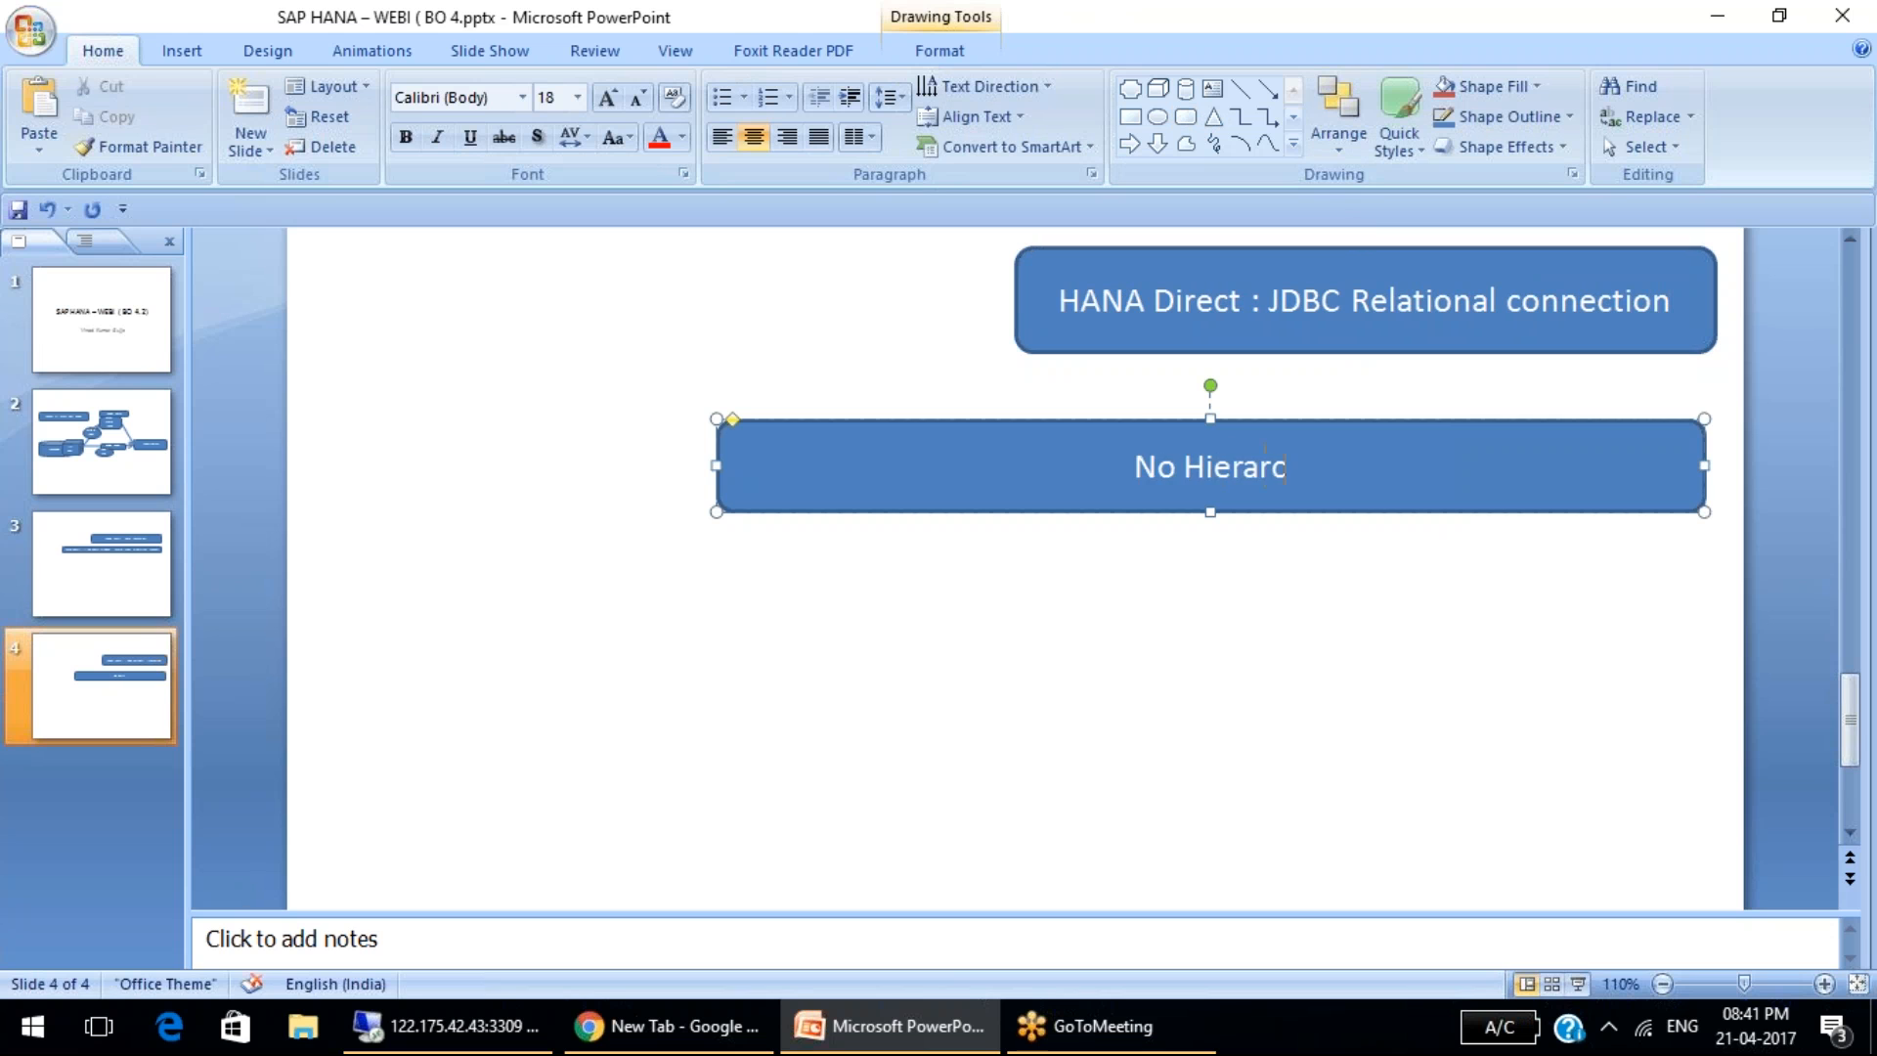
text(hy Suppo)
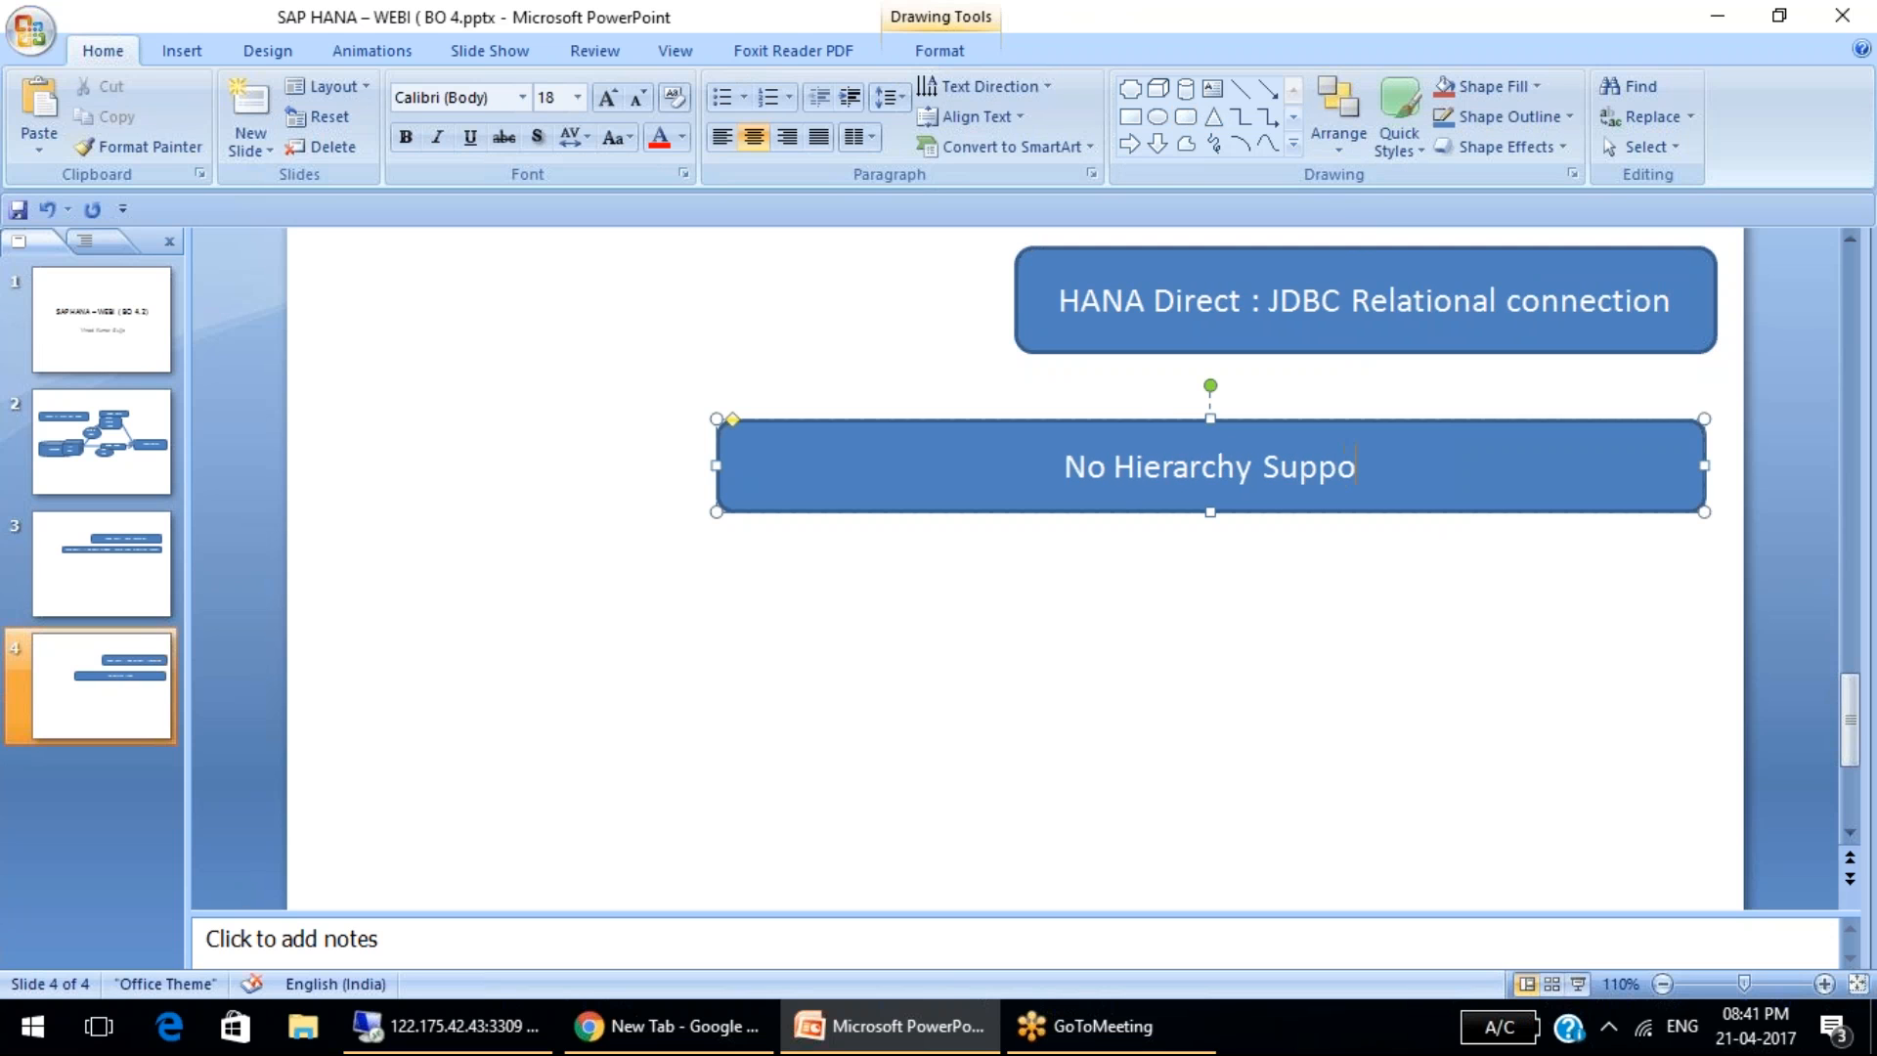
text(rt ....SQL)
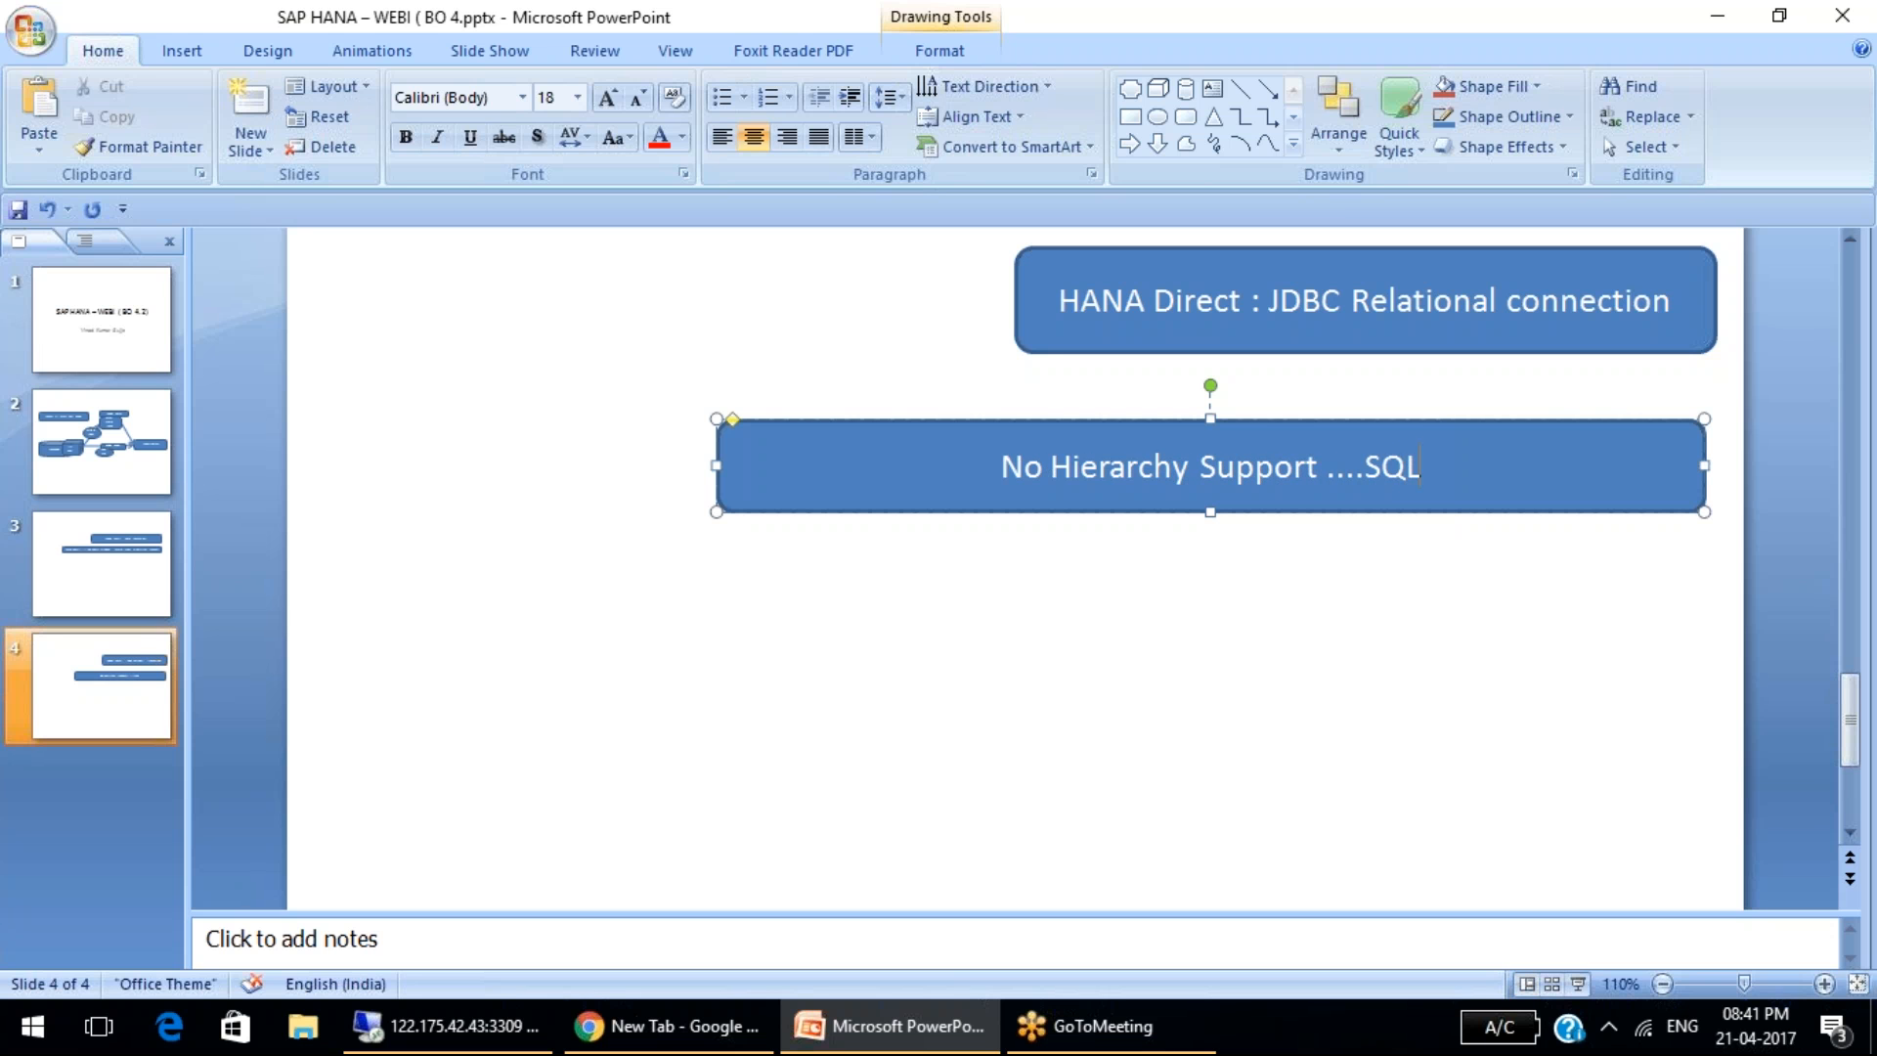
text( Query ..)
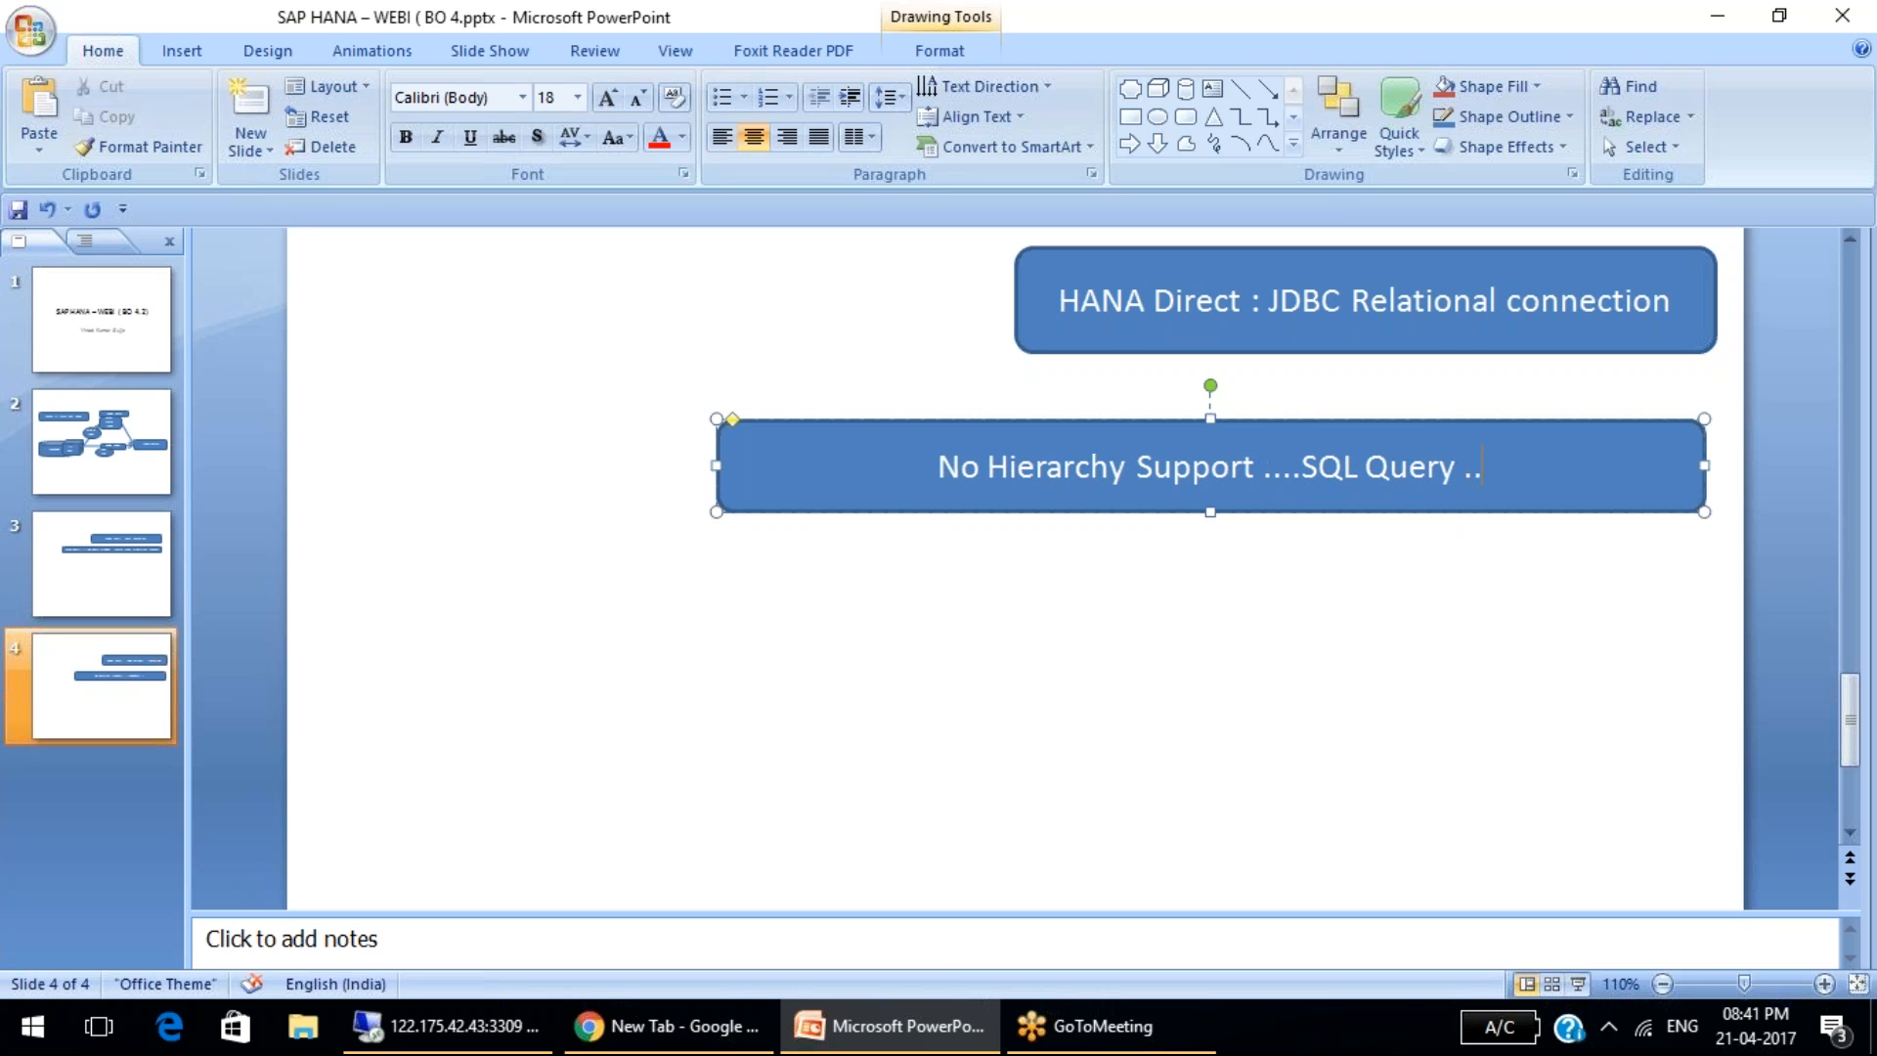
text(..Query)
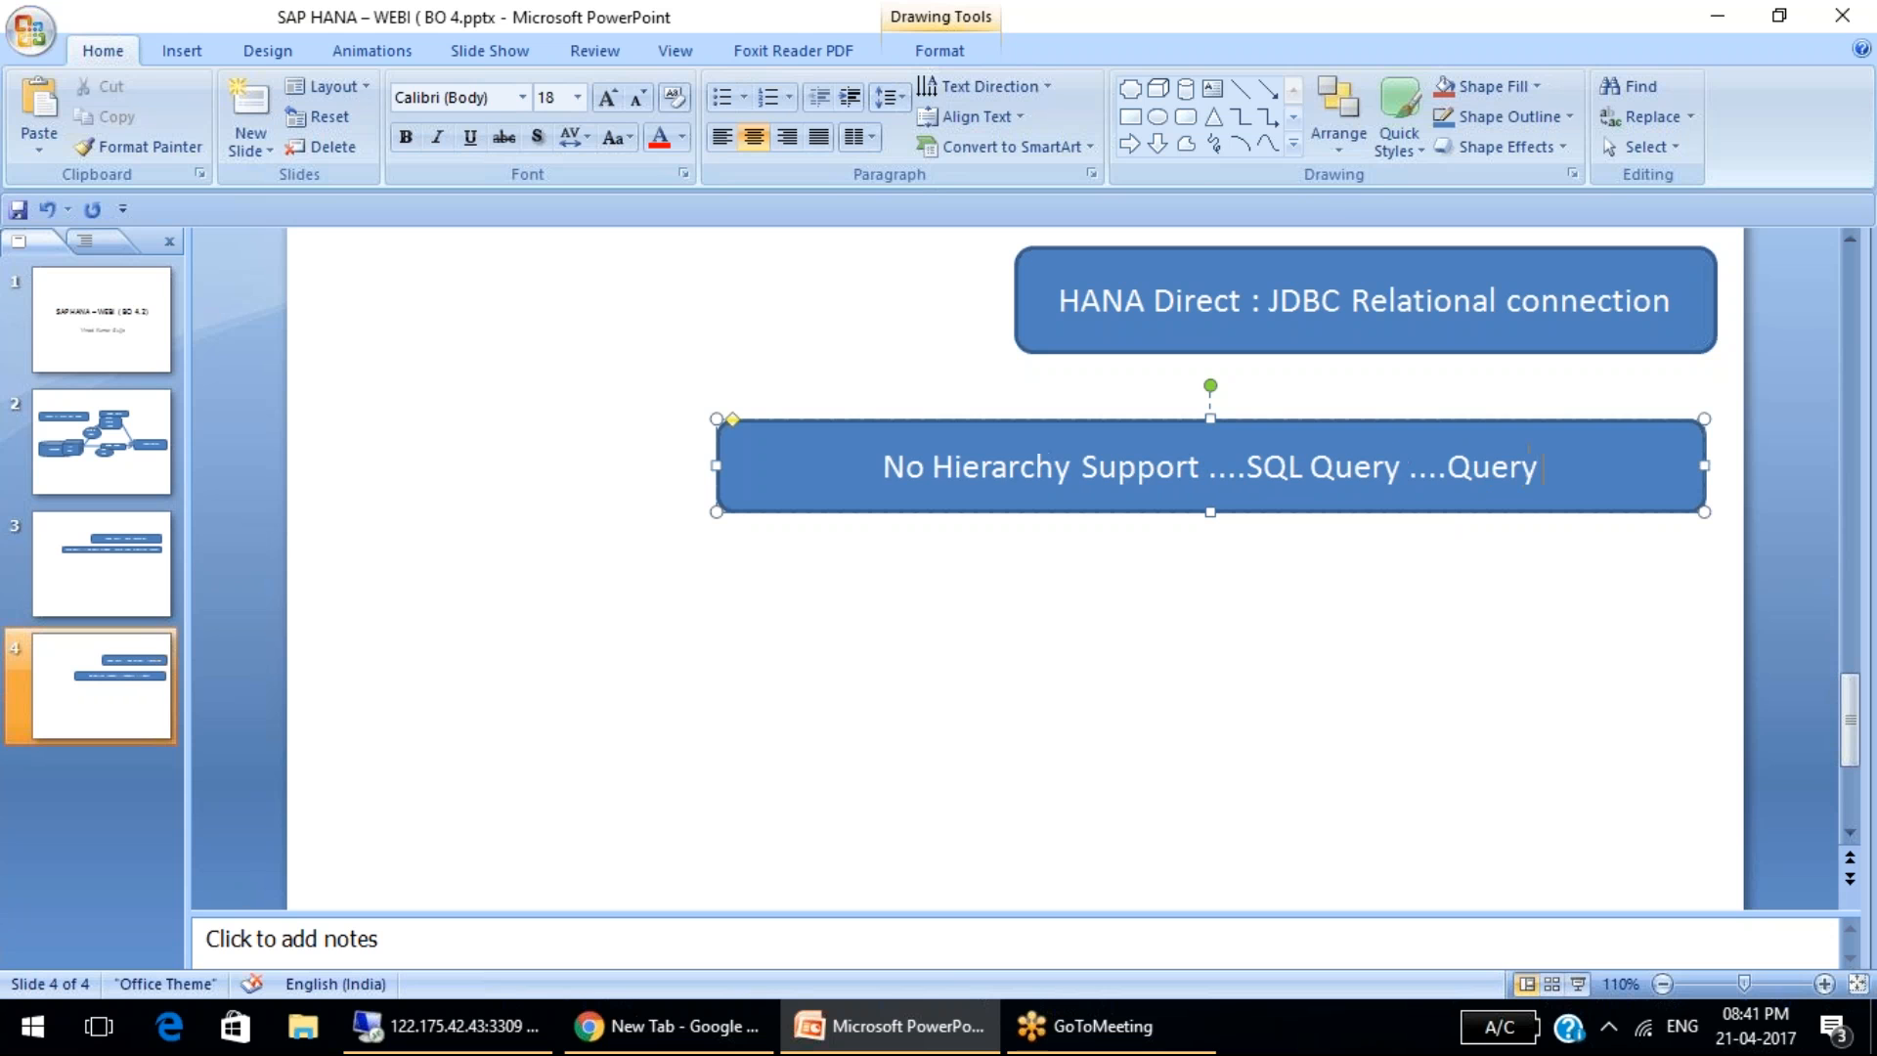
text( Stri)
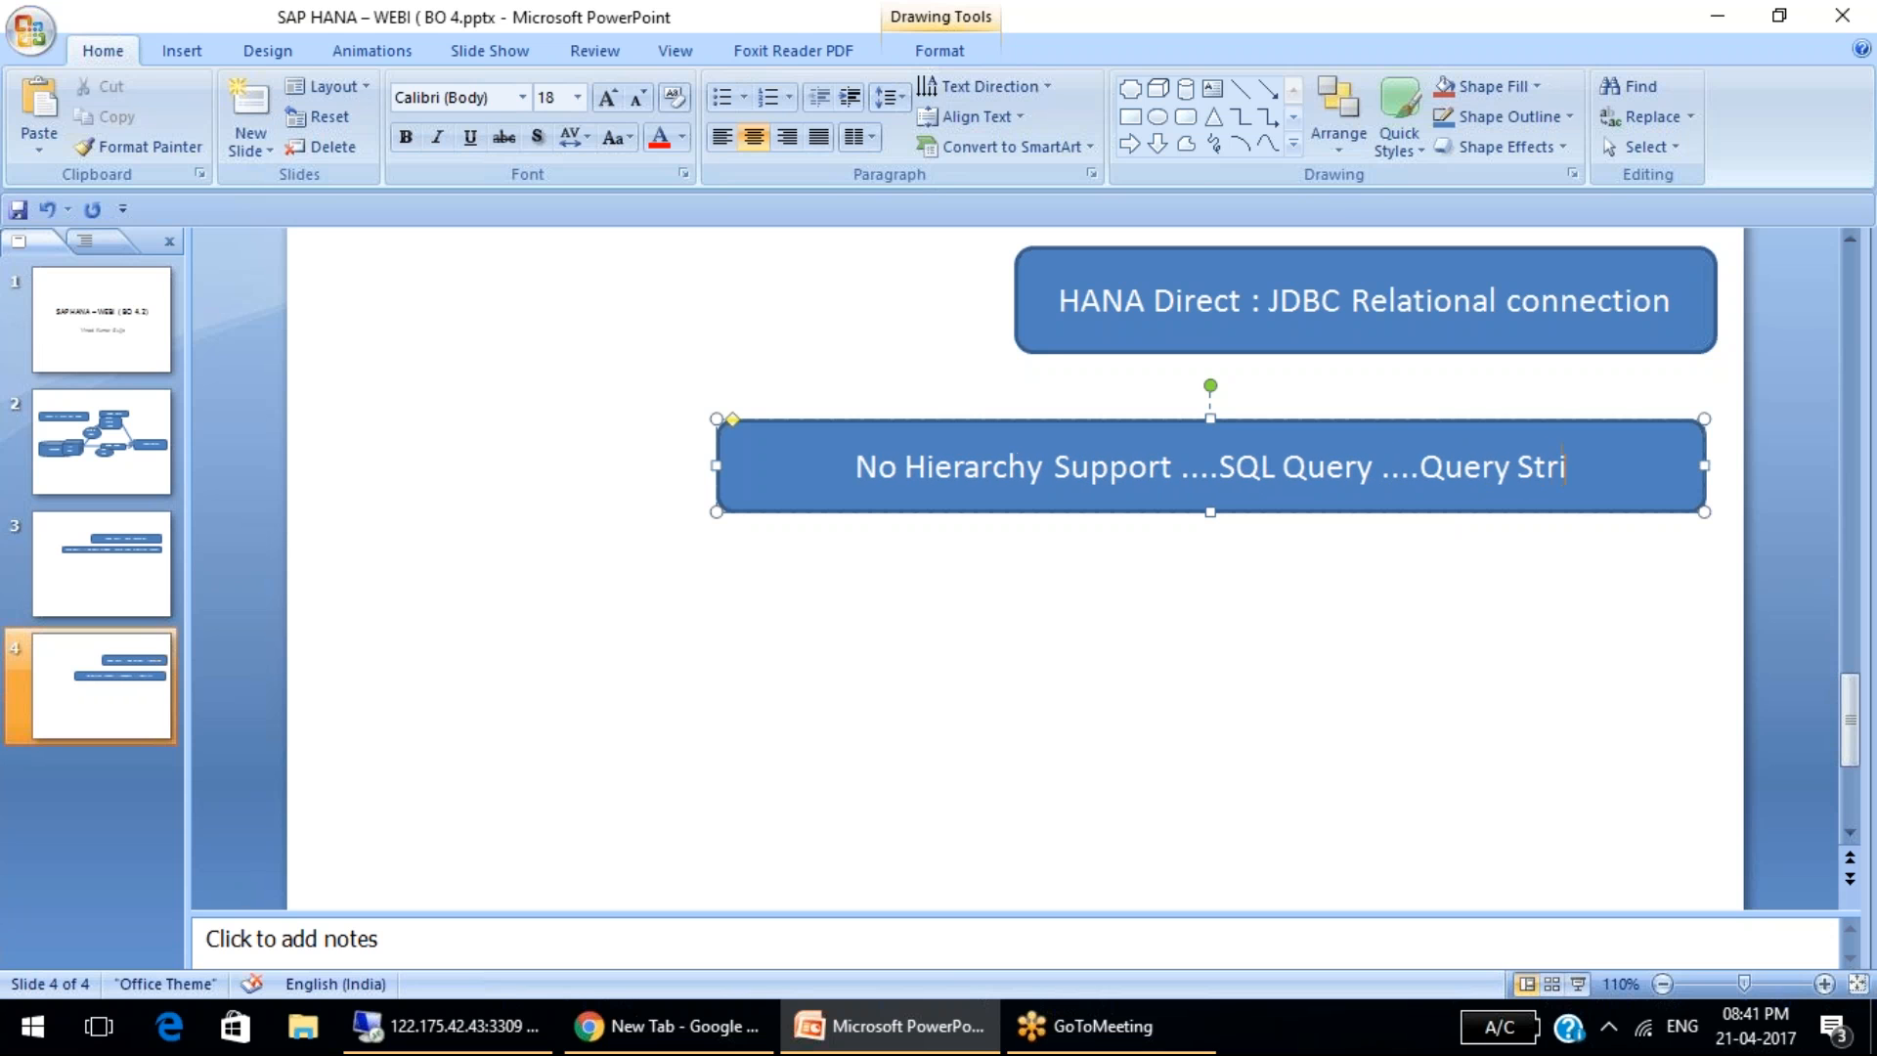
text(pping)
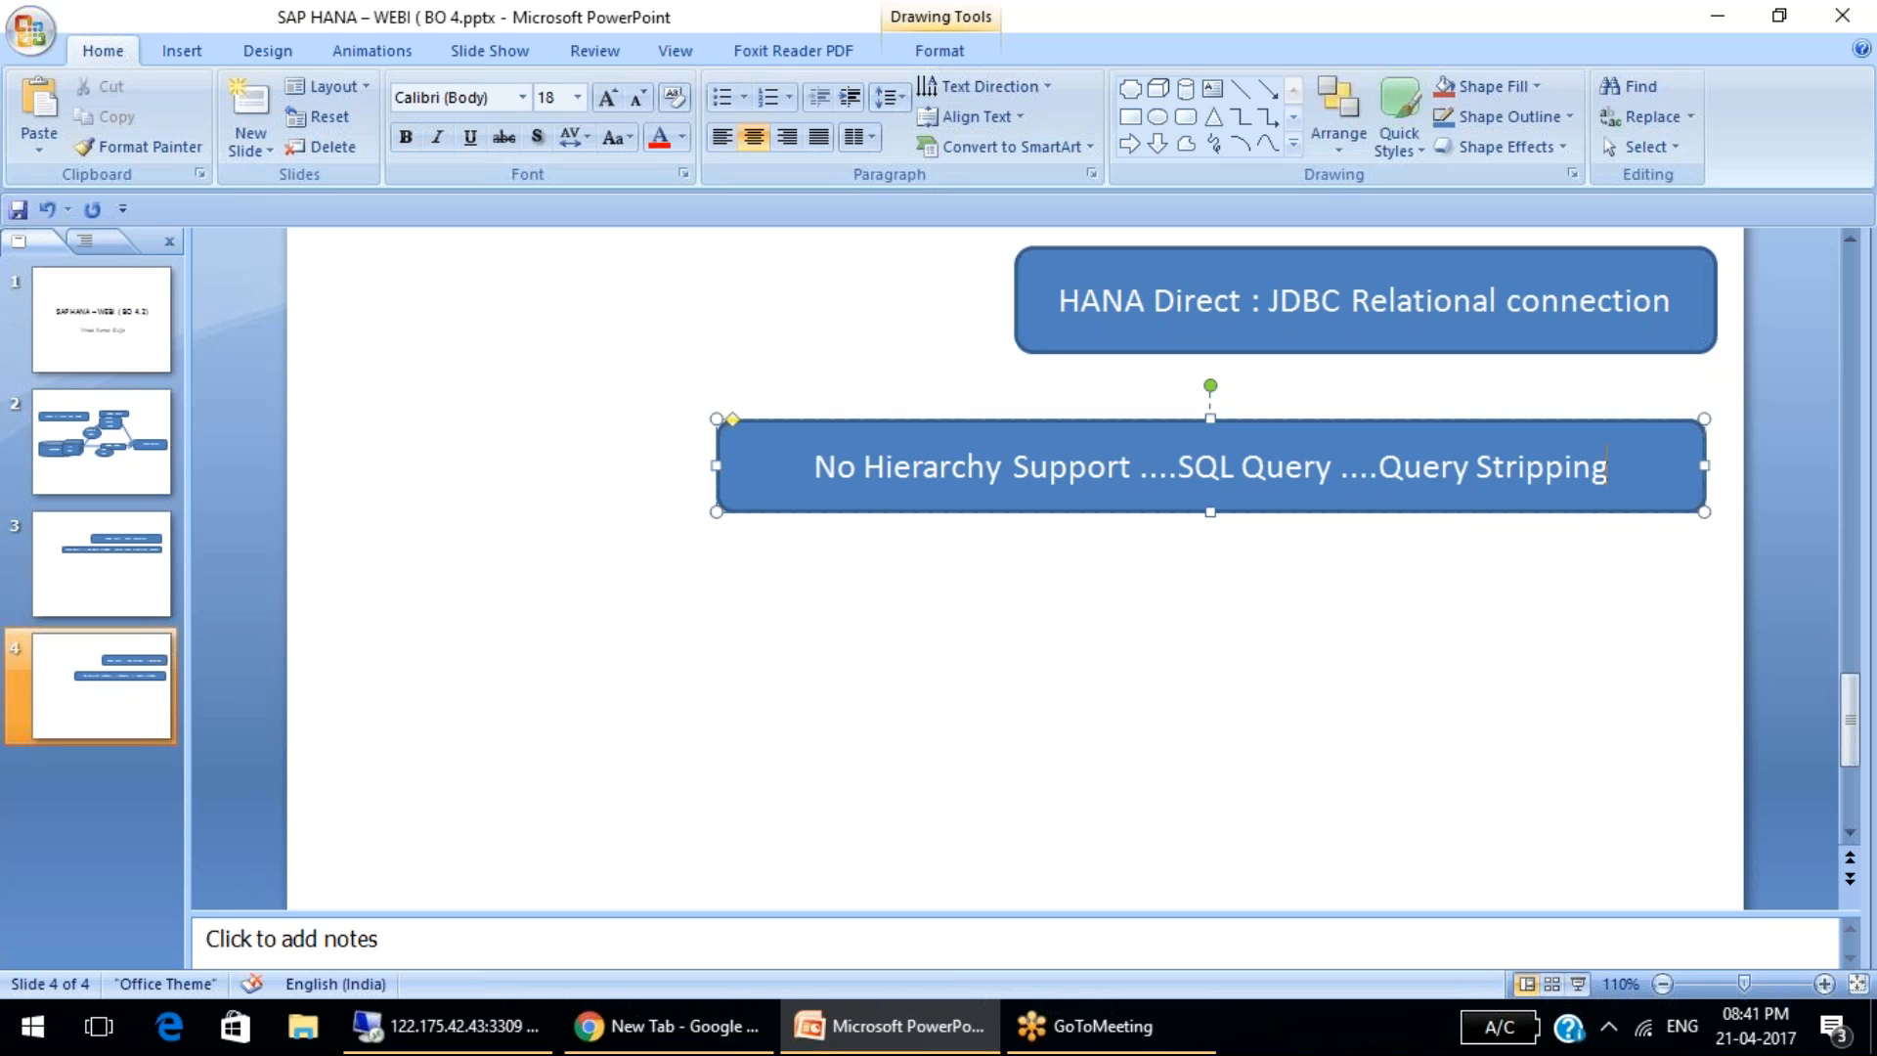
click(970, 823)
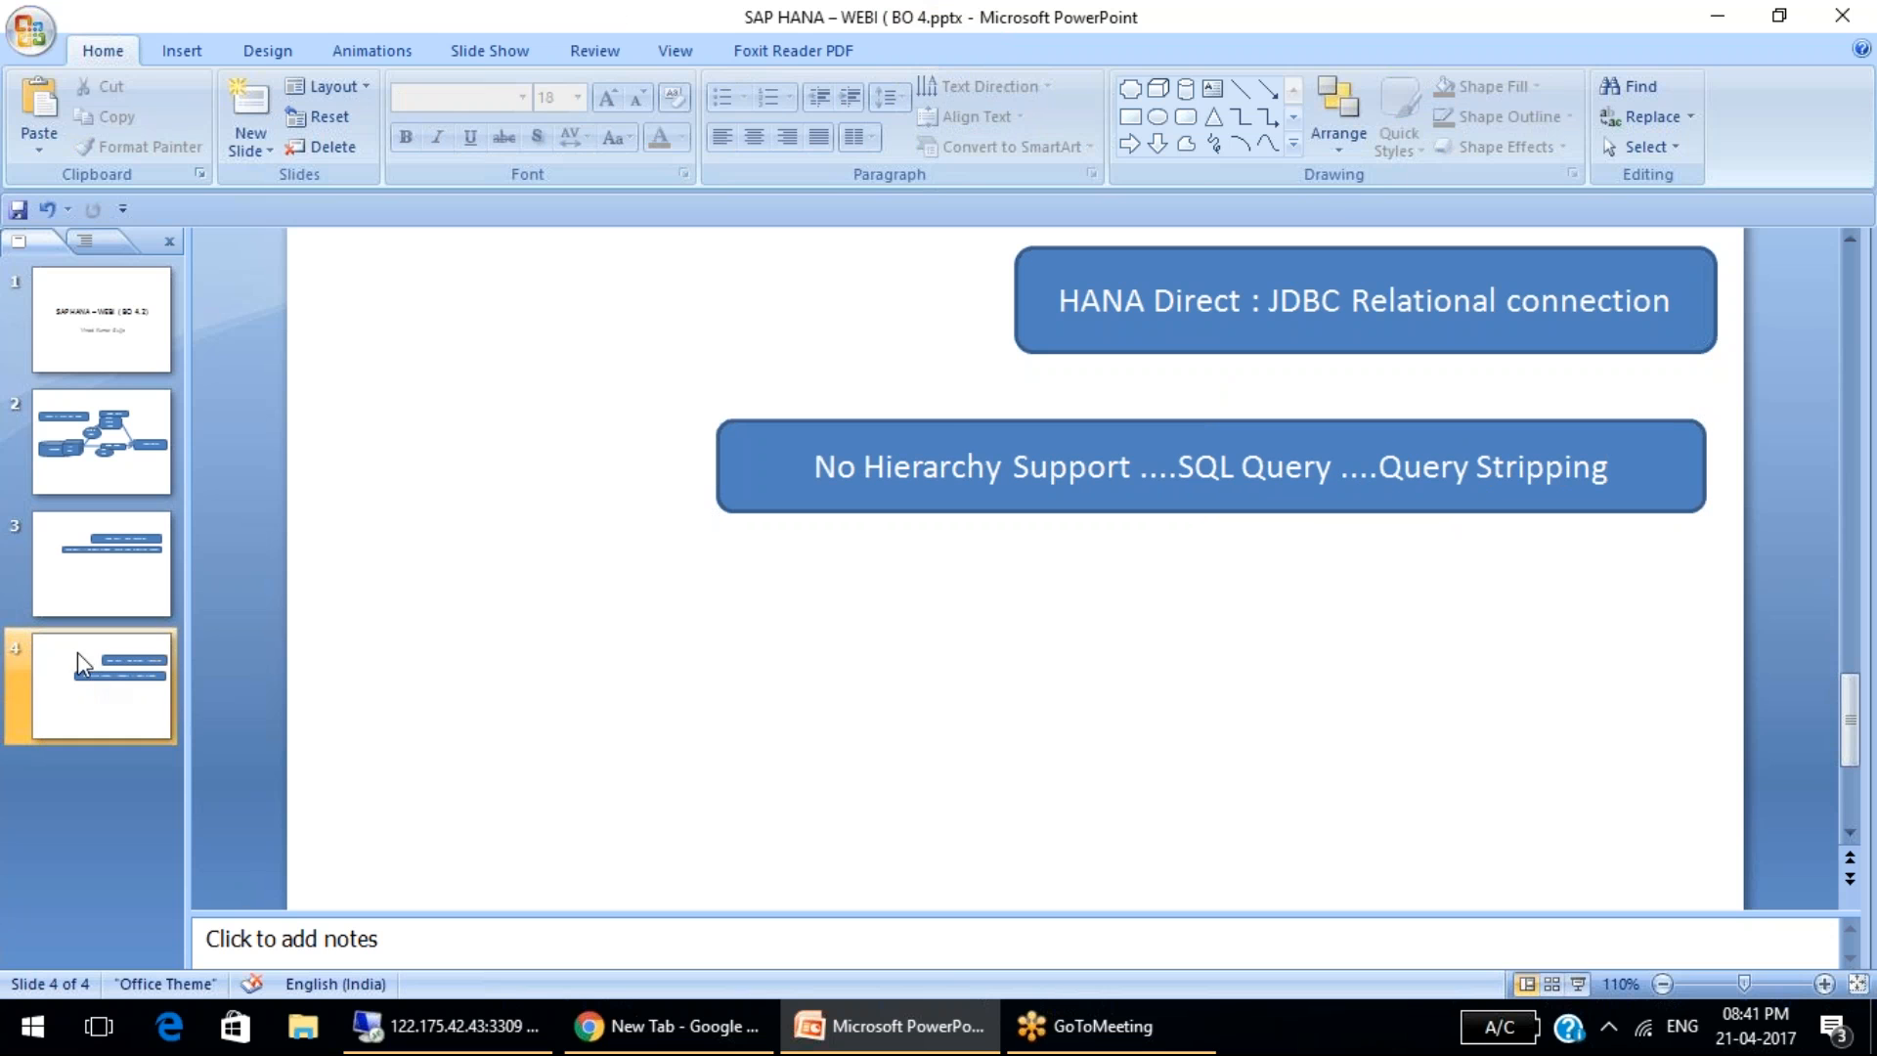
Step: Compare with the OLAP slide, and insert "Microcube ..." before "Query Stripping" in the lower box of slide 4
click(90, 587)
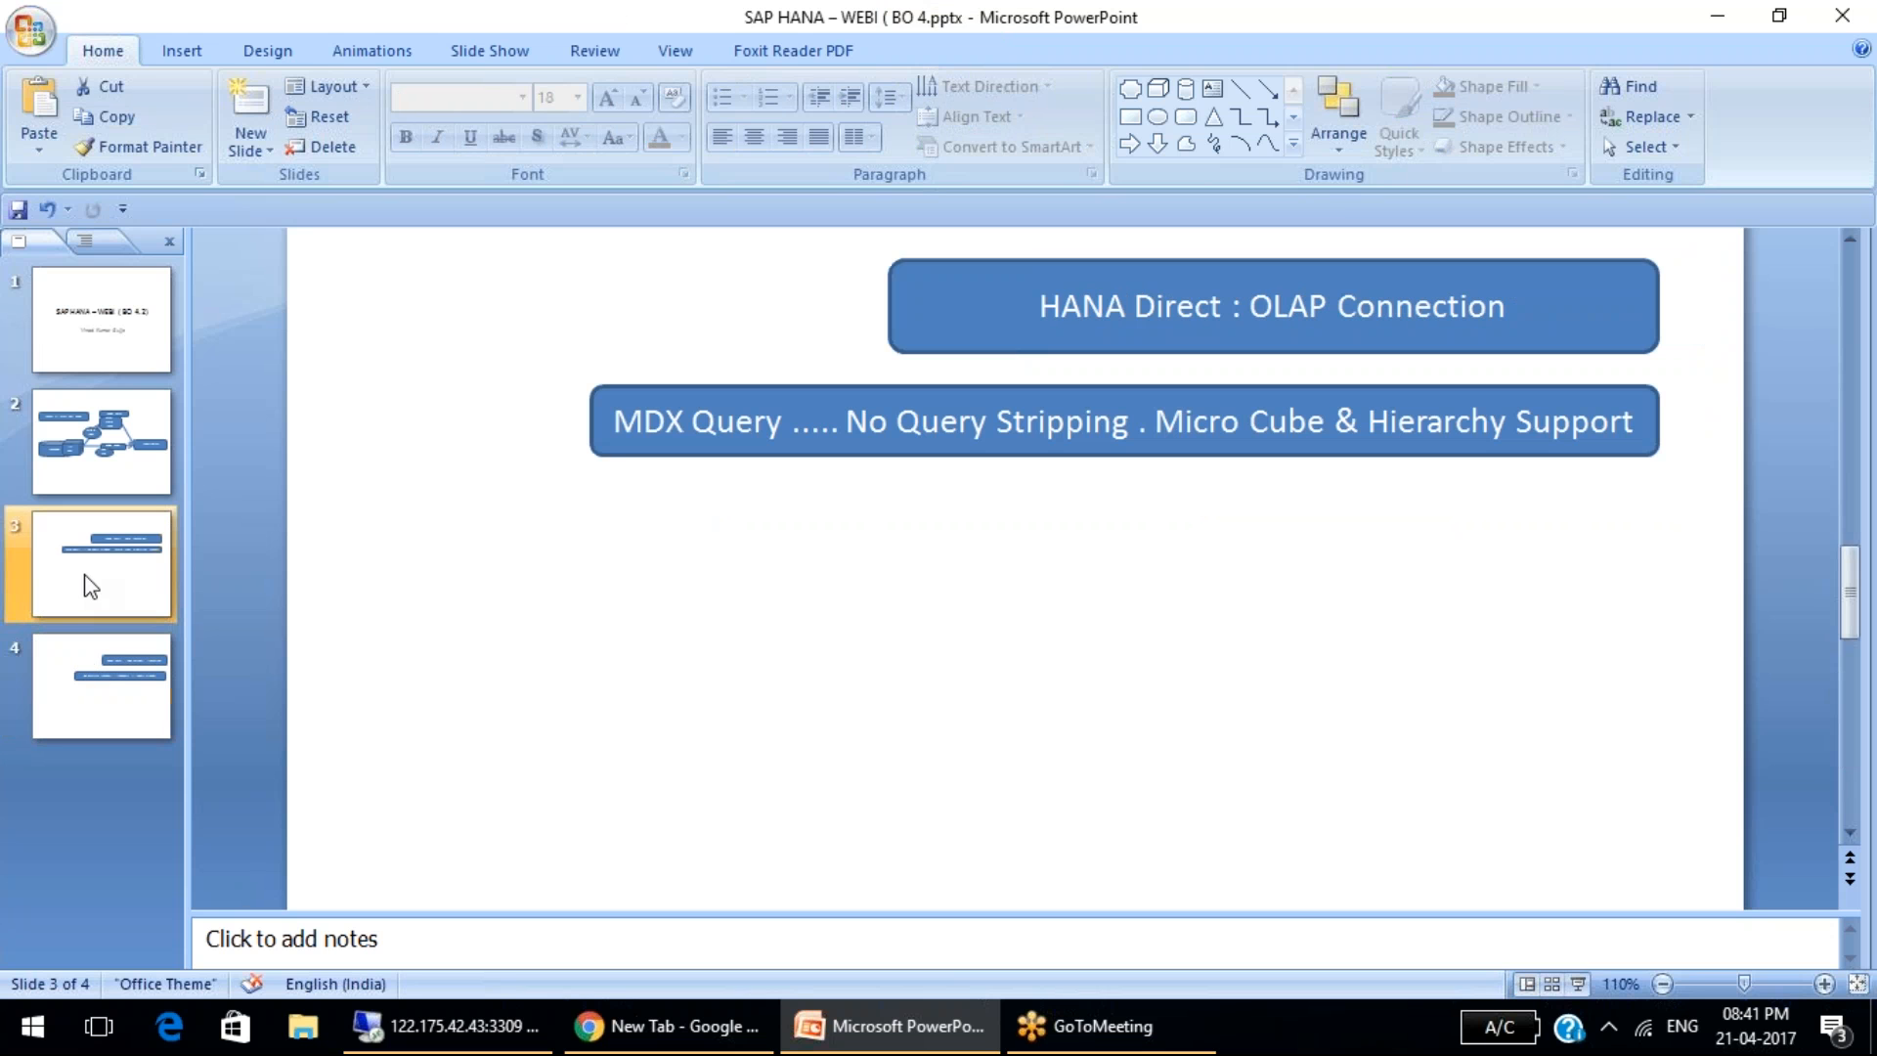
click(115, 669)
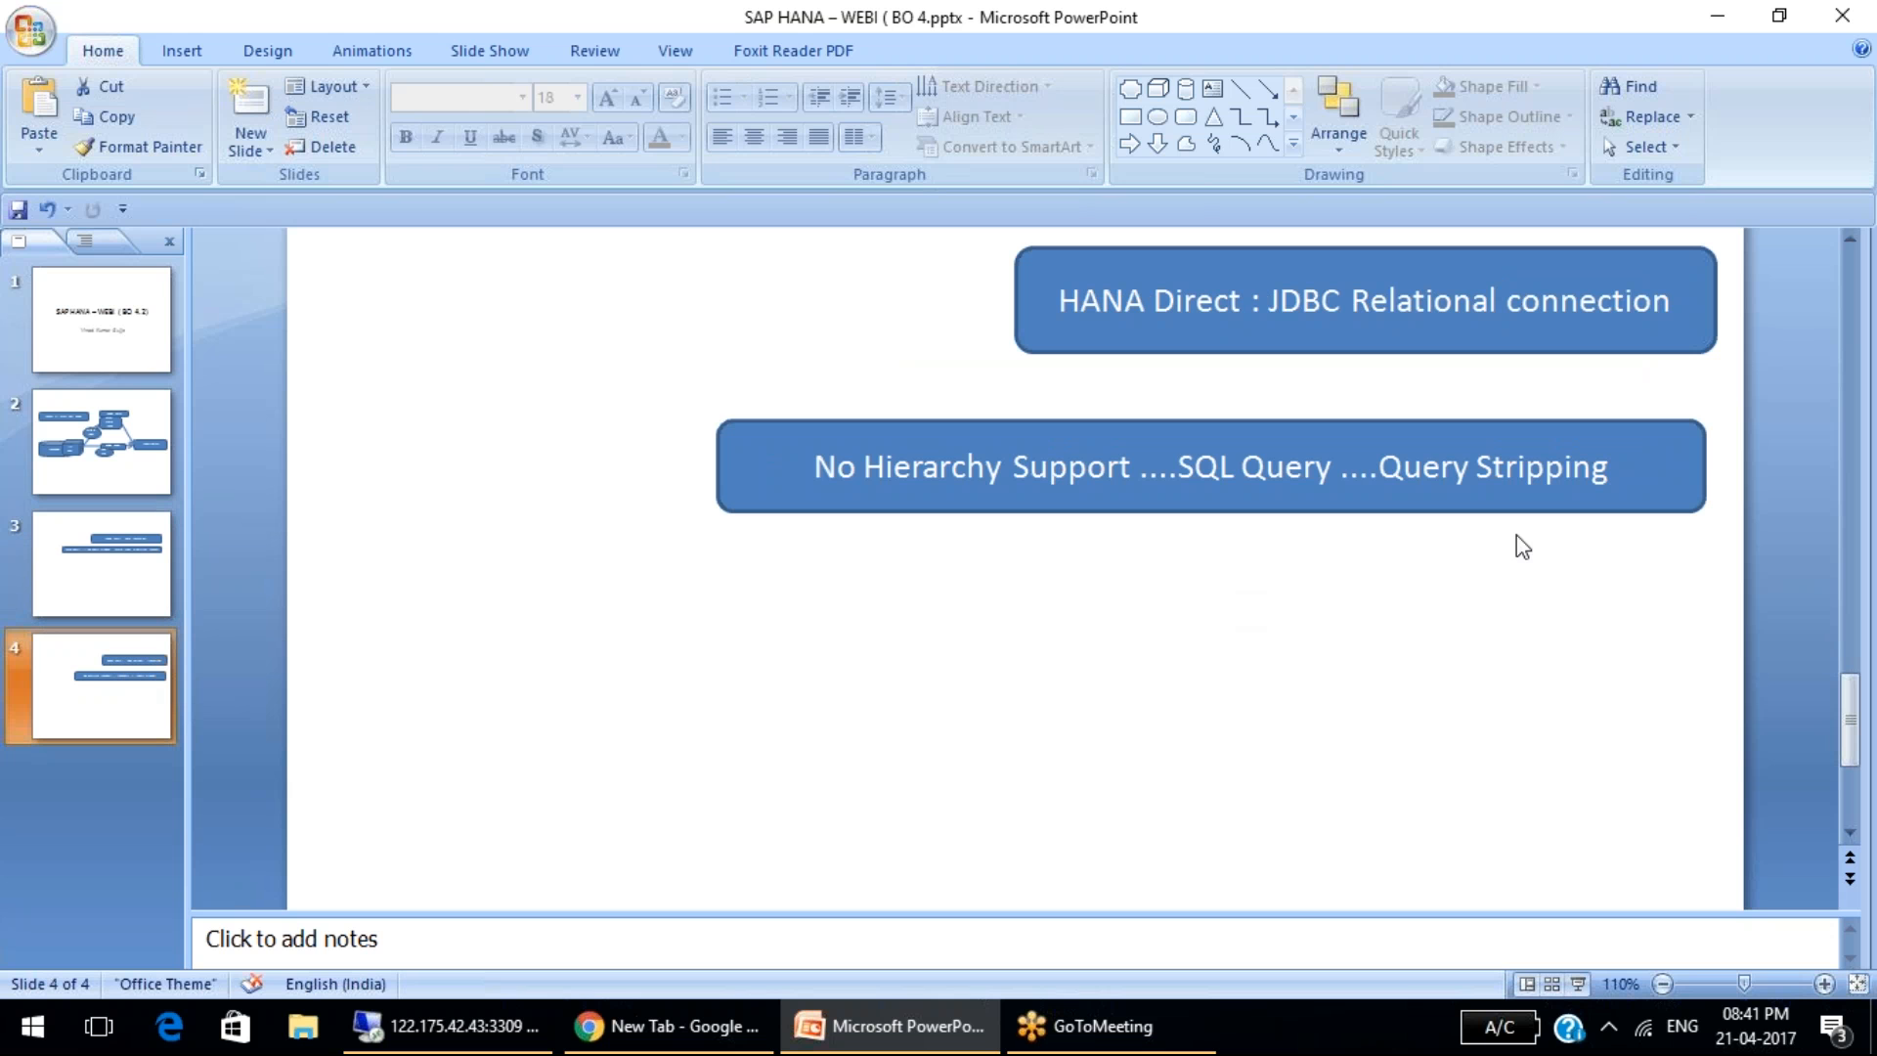
click(1382, 471)
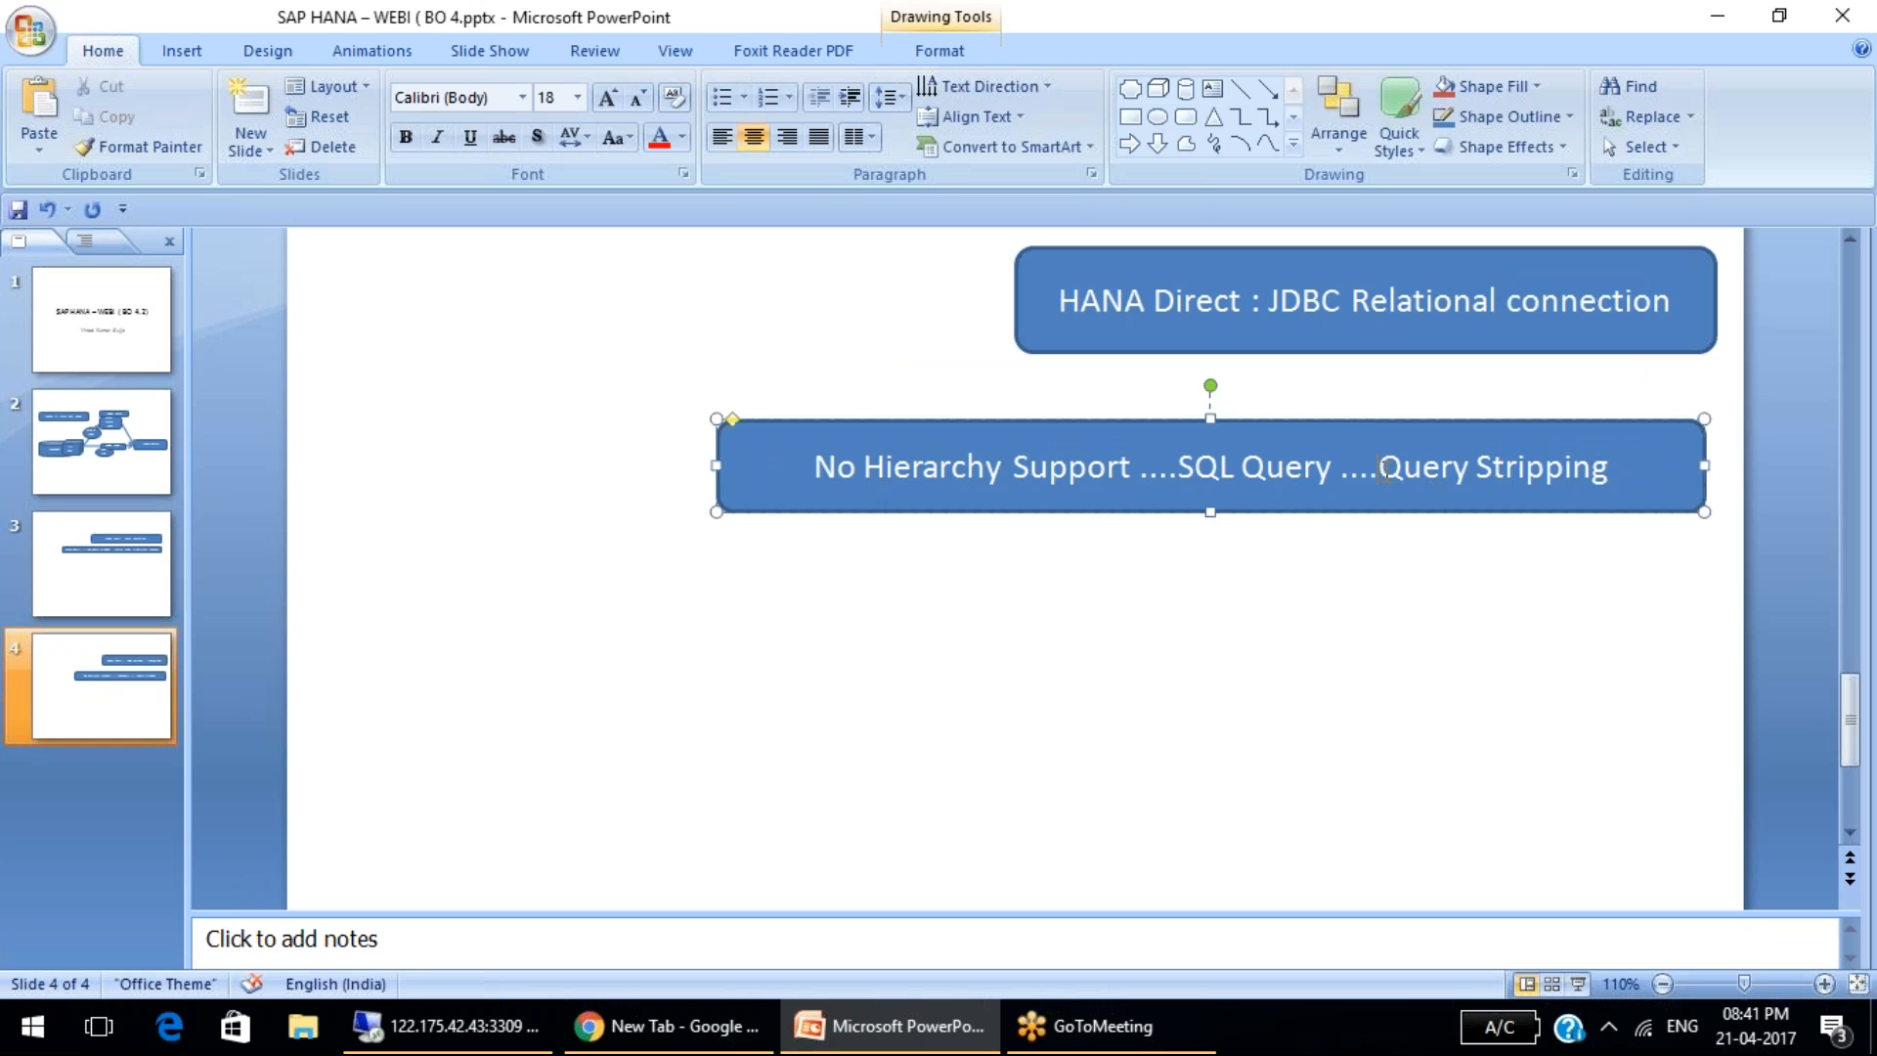
text(Microcube )
text(.)
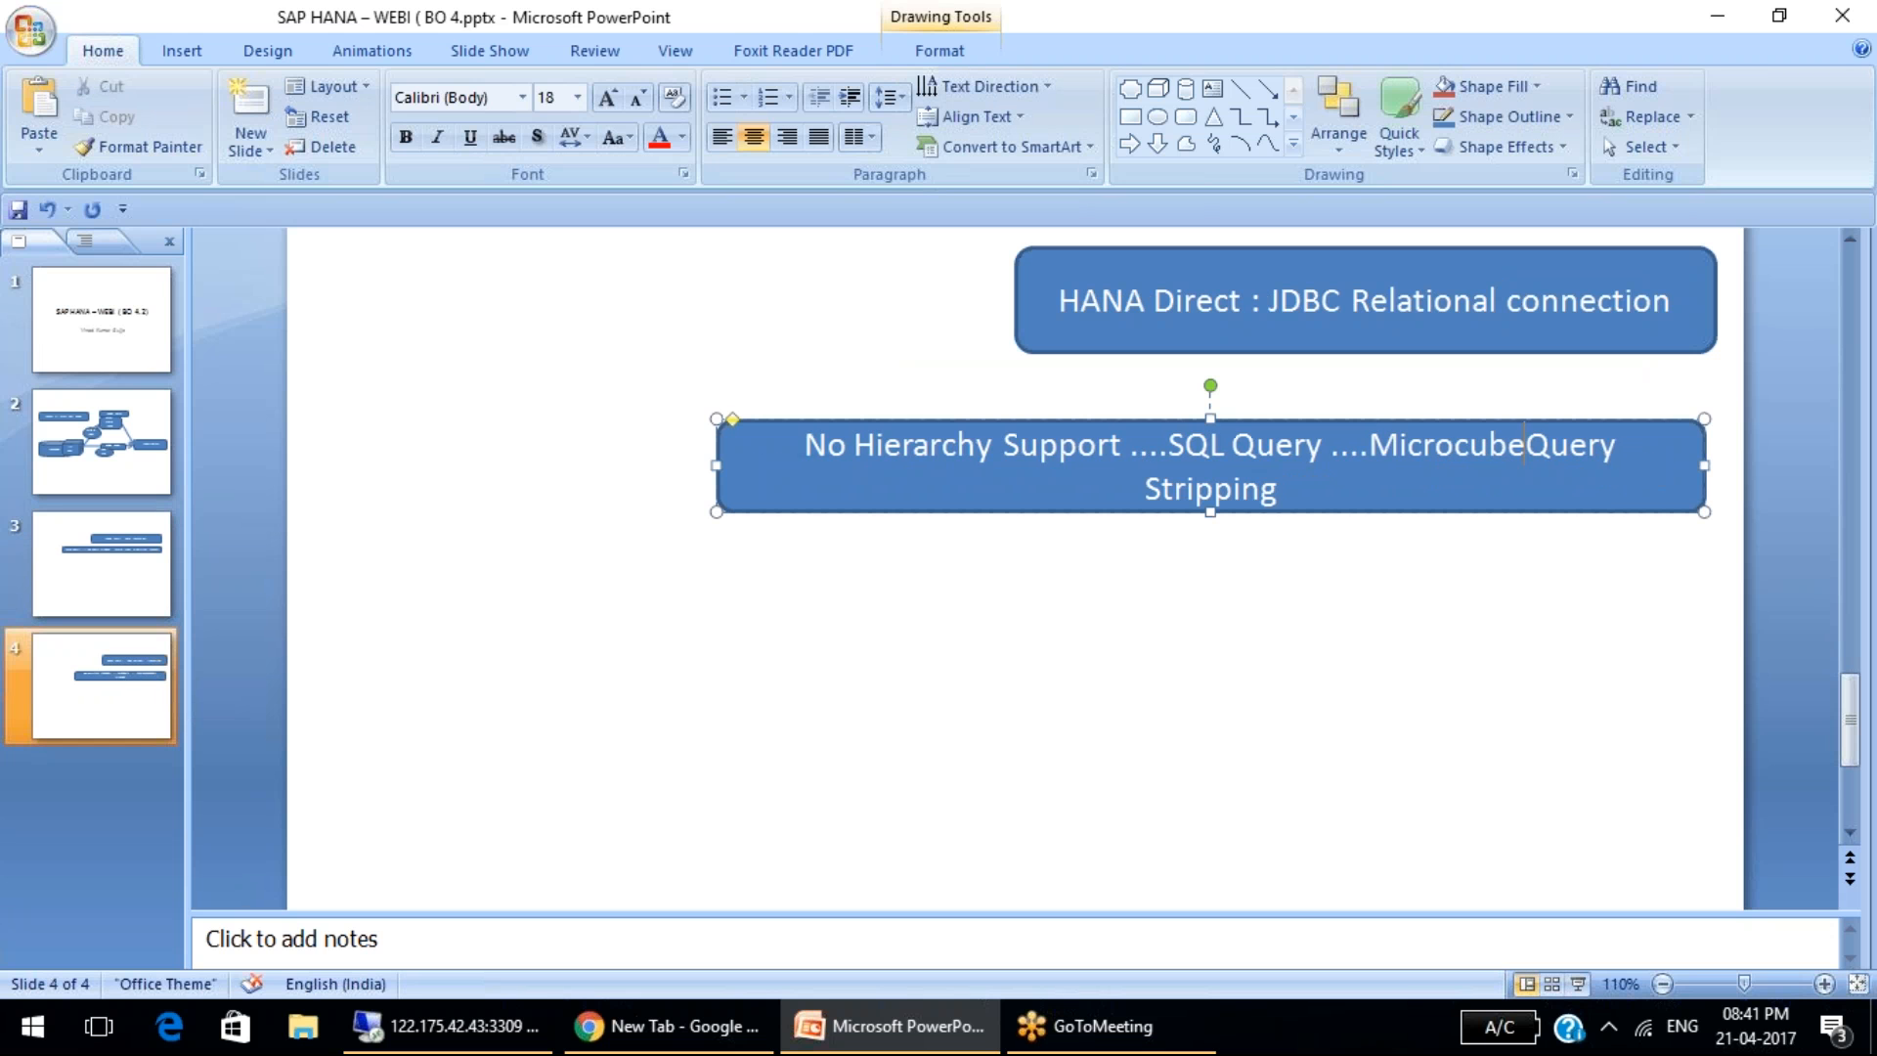
text(..)
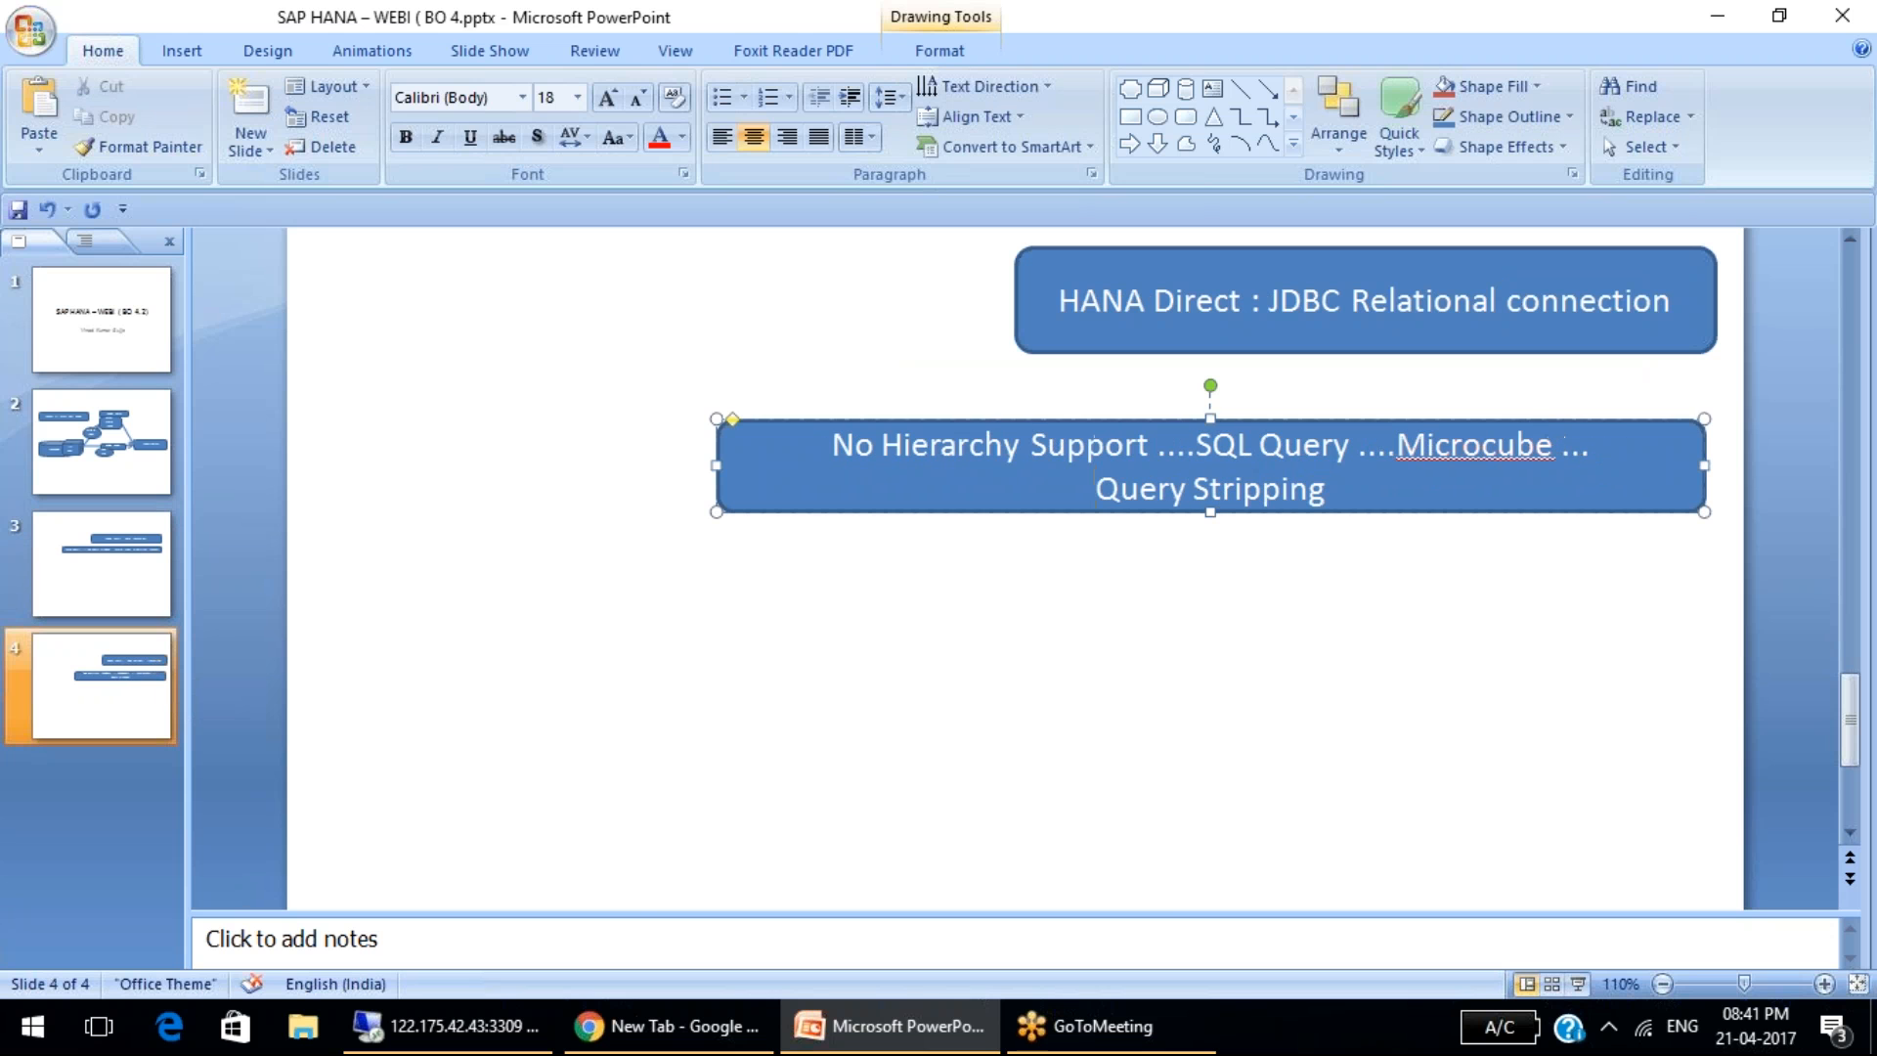
click(1121, 716)
Step: Switch to Web Intelligence Rich Client in the remote session and start a new document with SAP HANA as the data source
click(428, 1037)
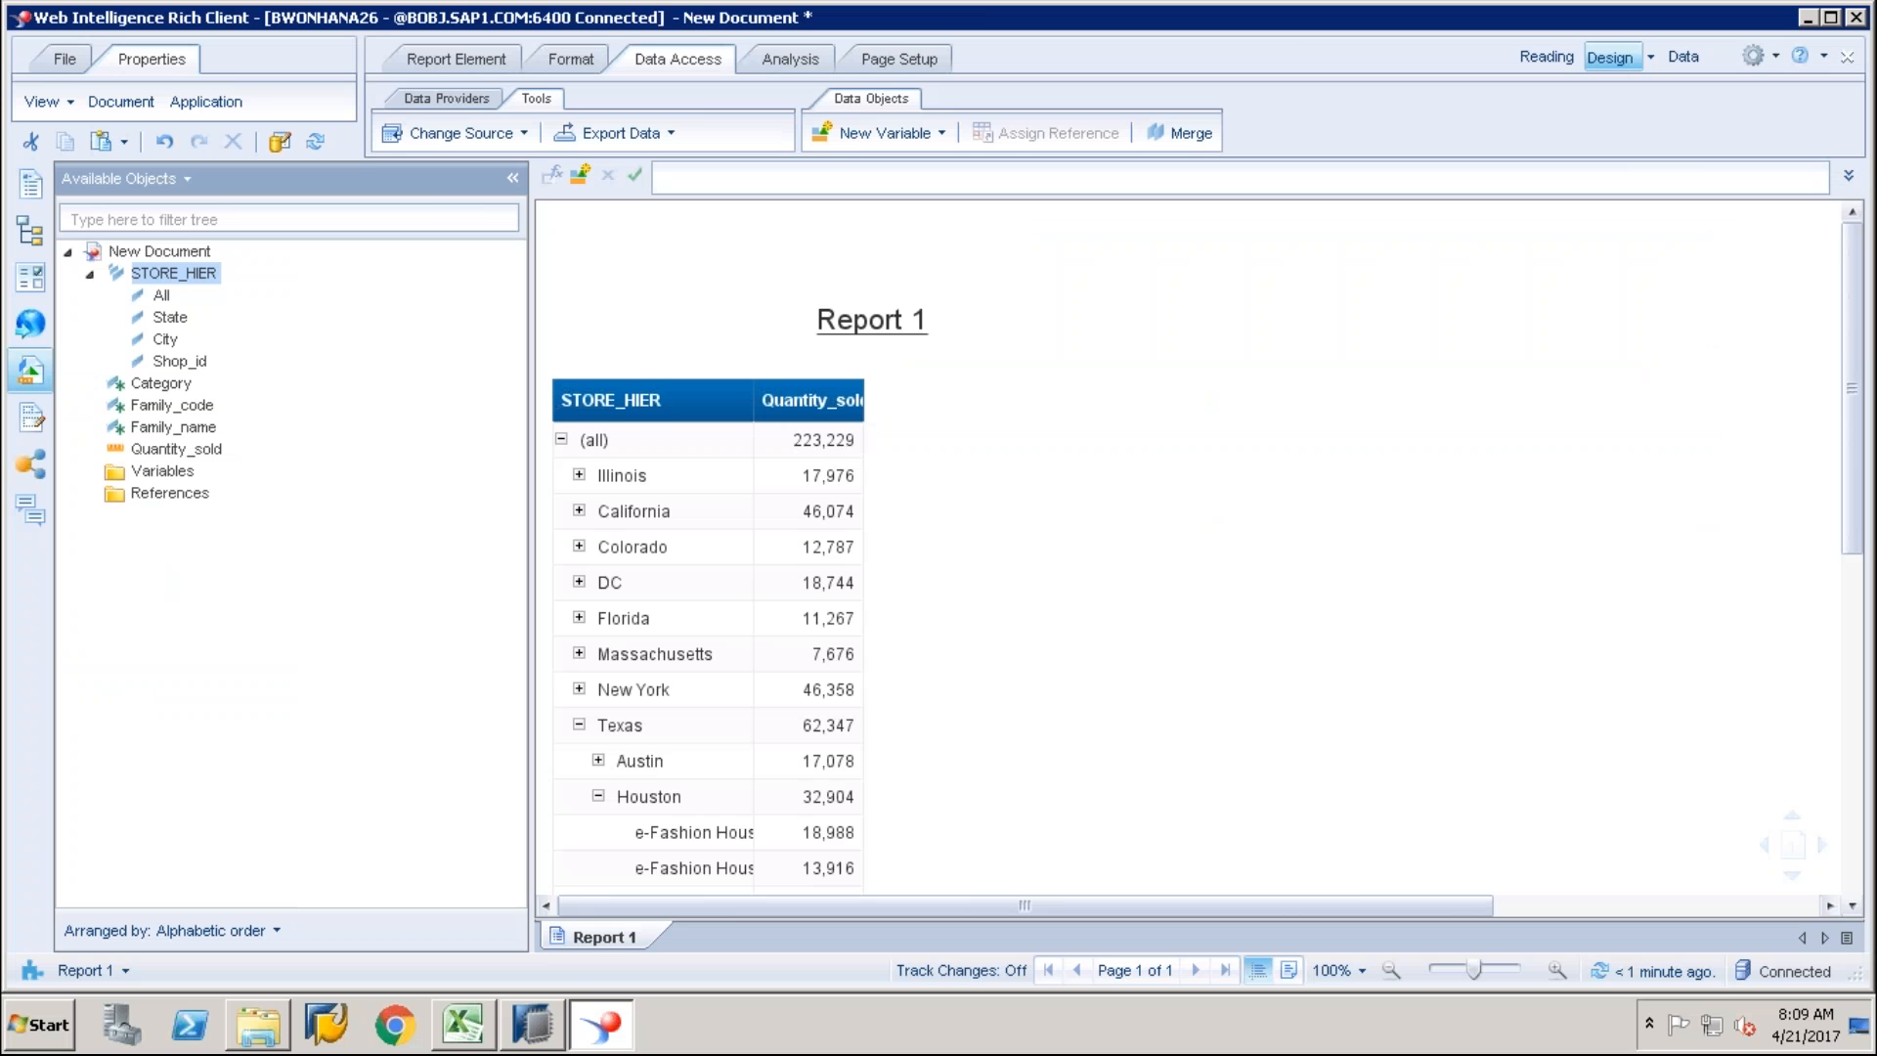
click(72, 65)
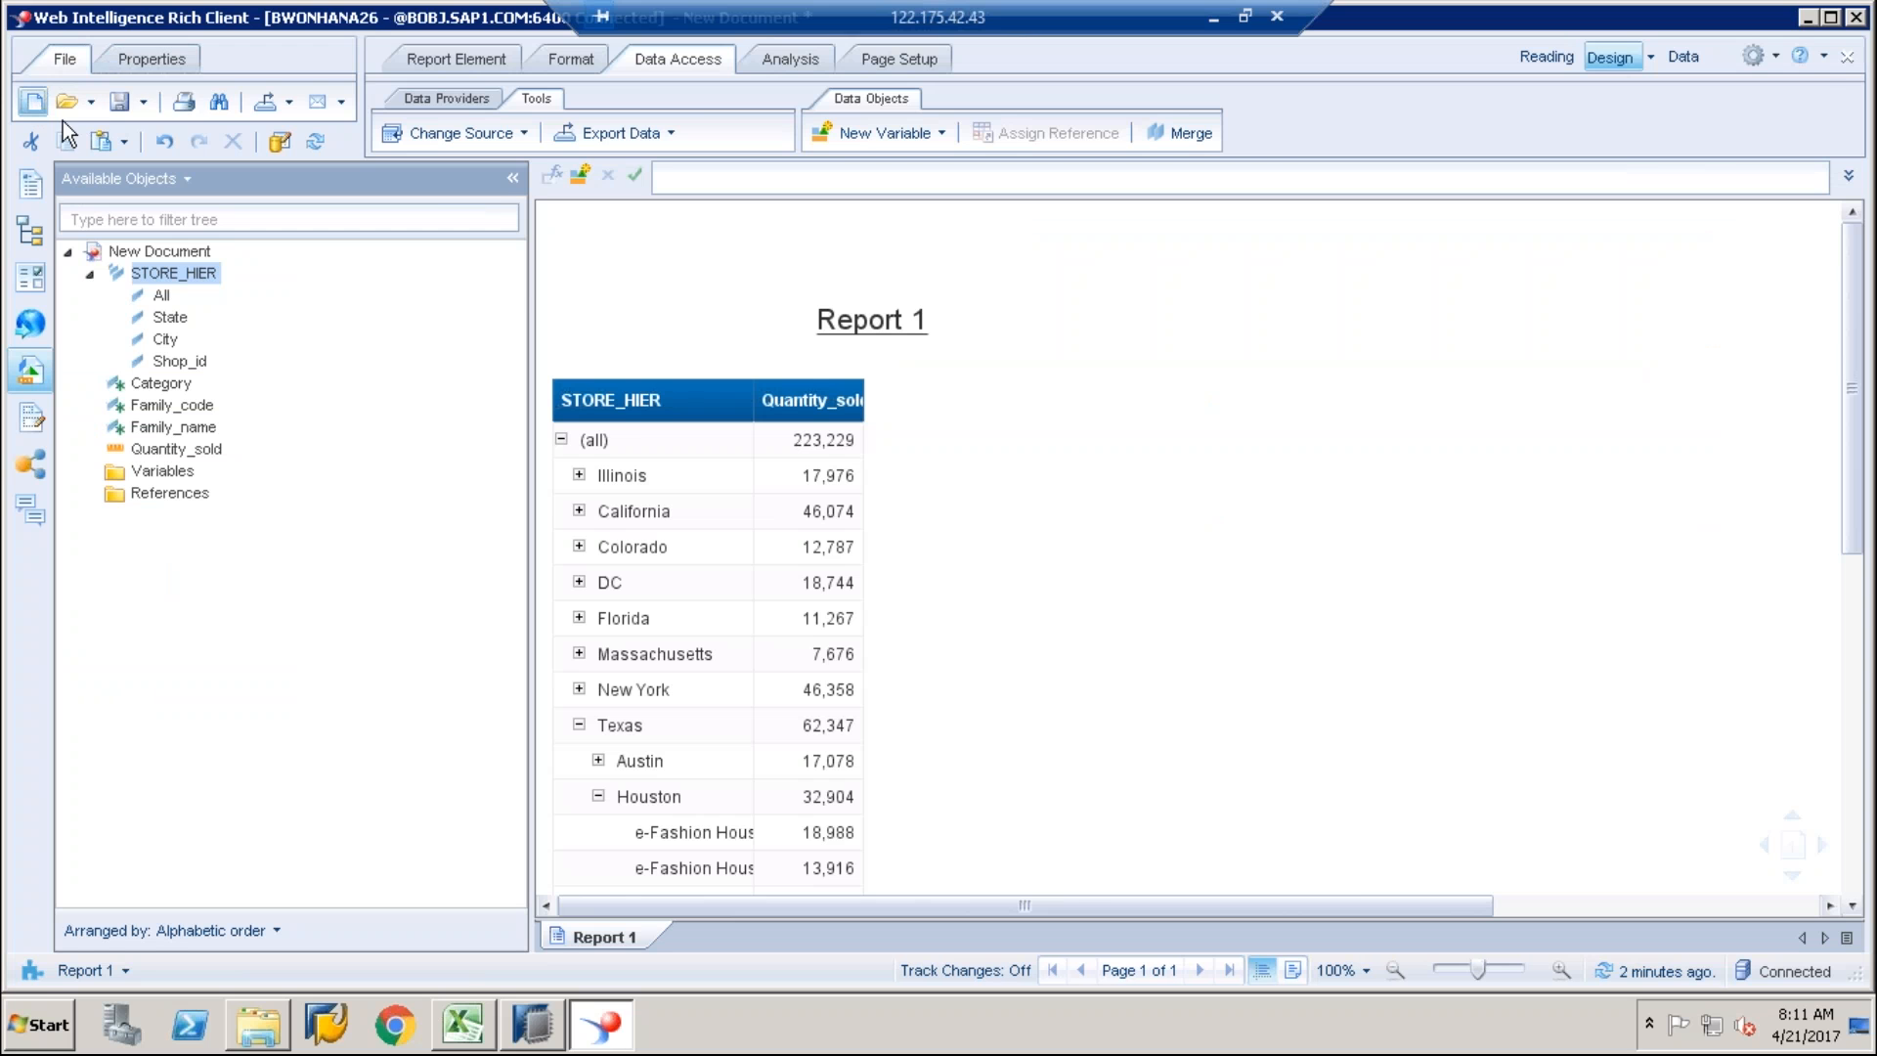
click(37, 103)
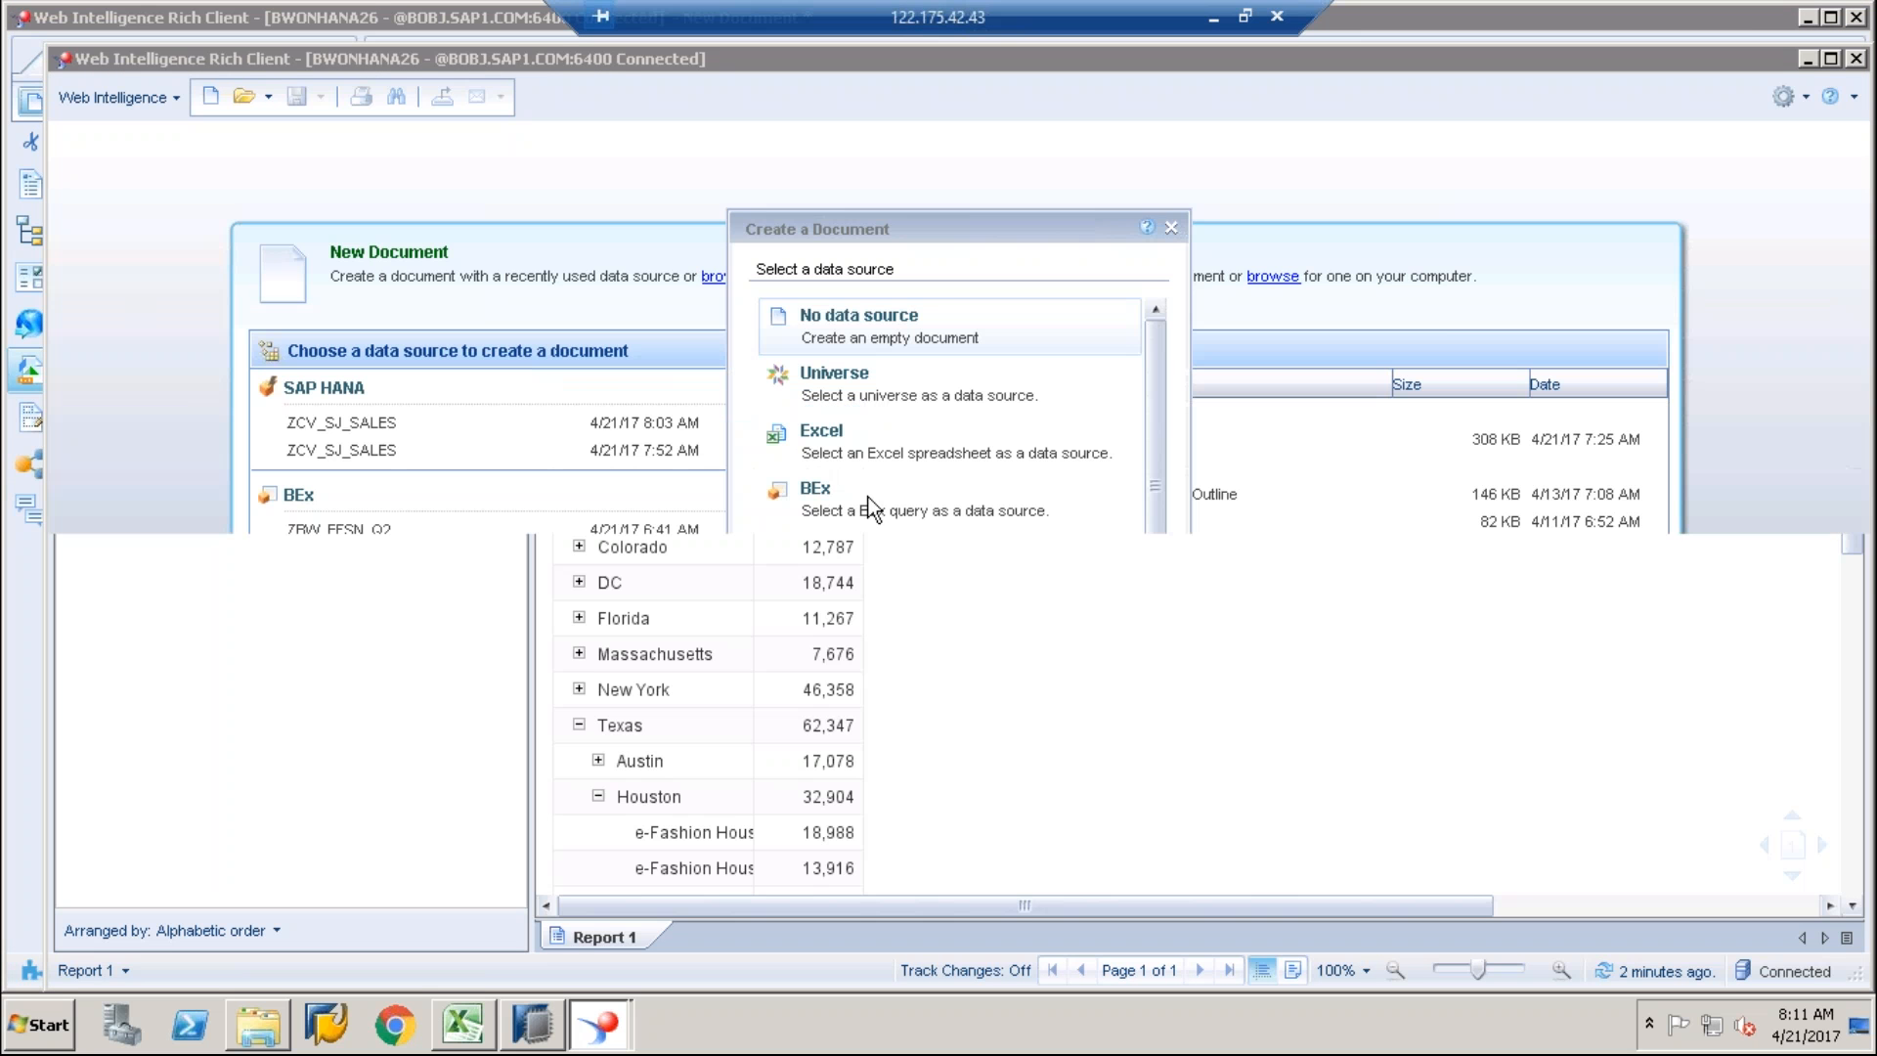
click(876, 552)
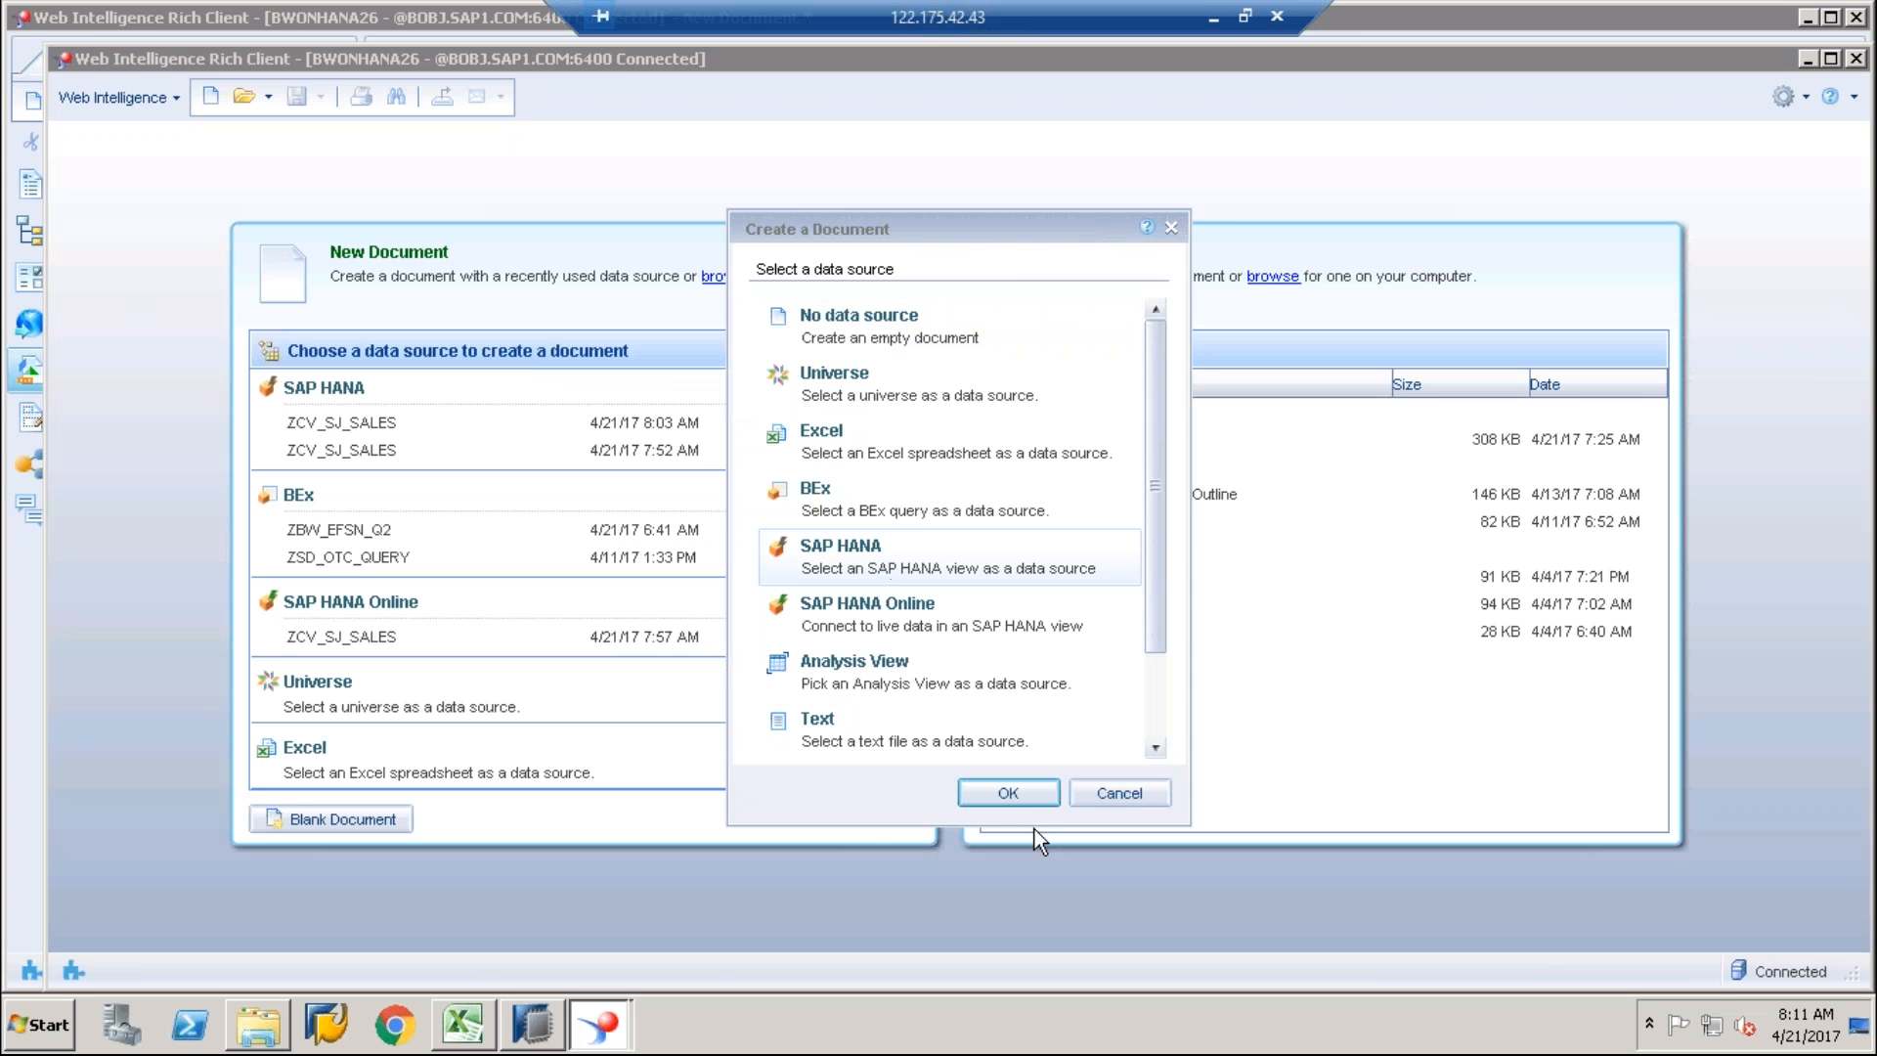
click(1022, 801)
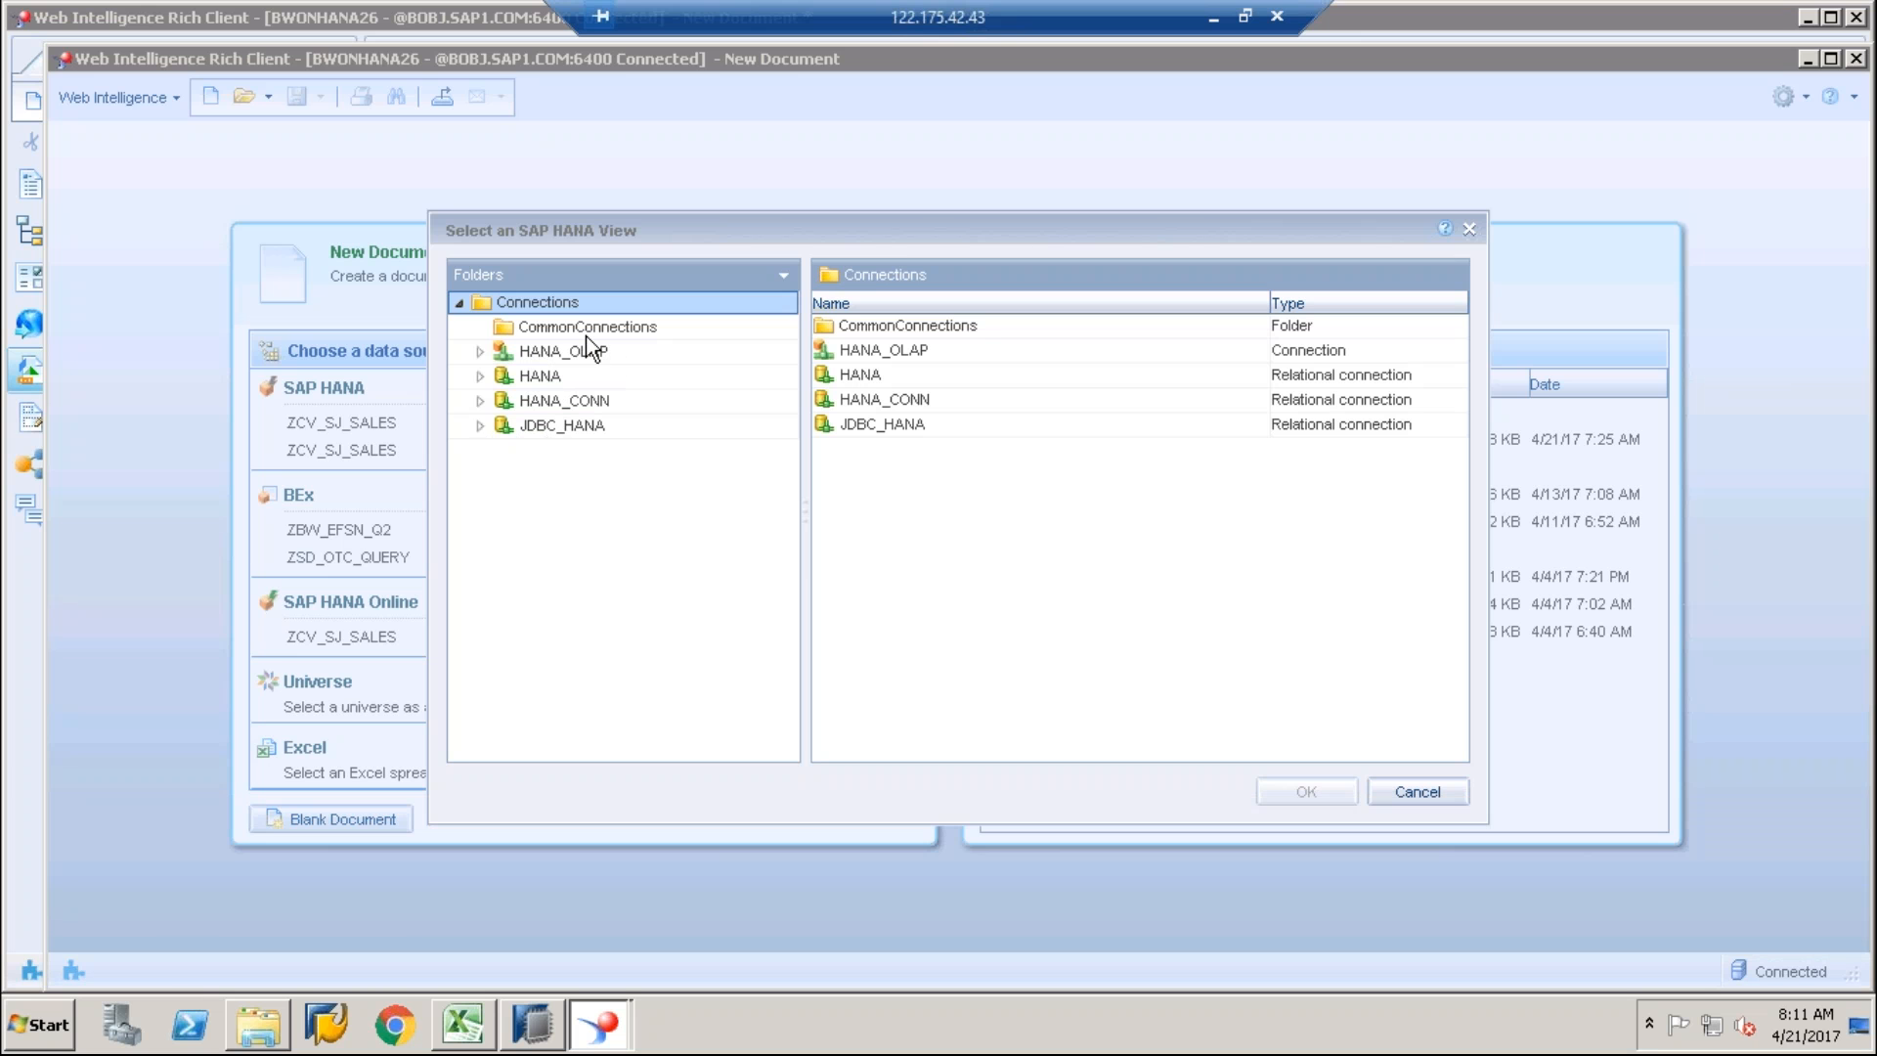
Step: Select the view ZCV_SJ_SALES from ARANI.EFASHION under the JDBC_HANA connection, accepting USD for the TAR_CURR variable
click(480, 431)
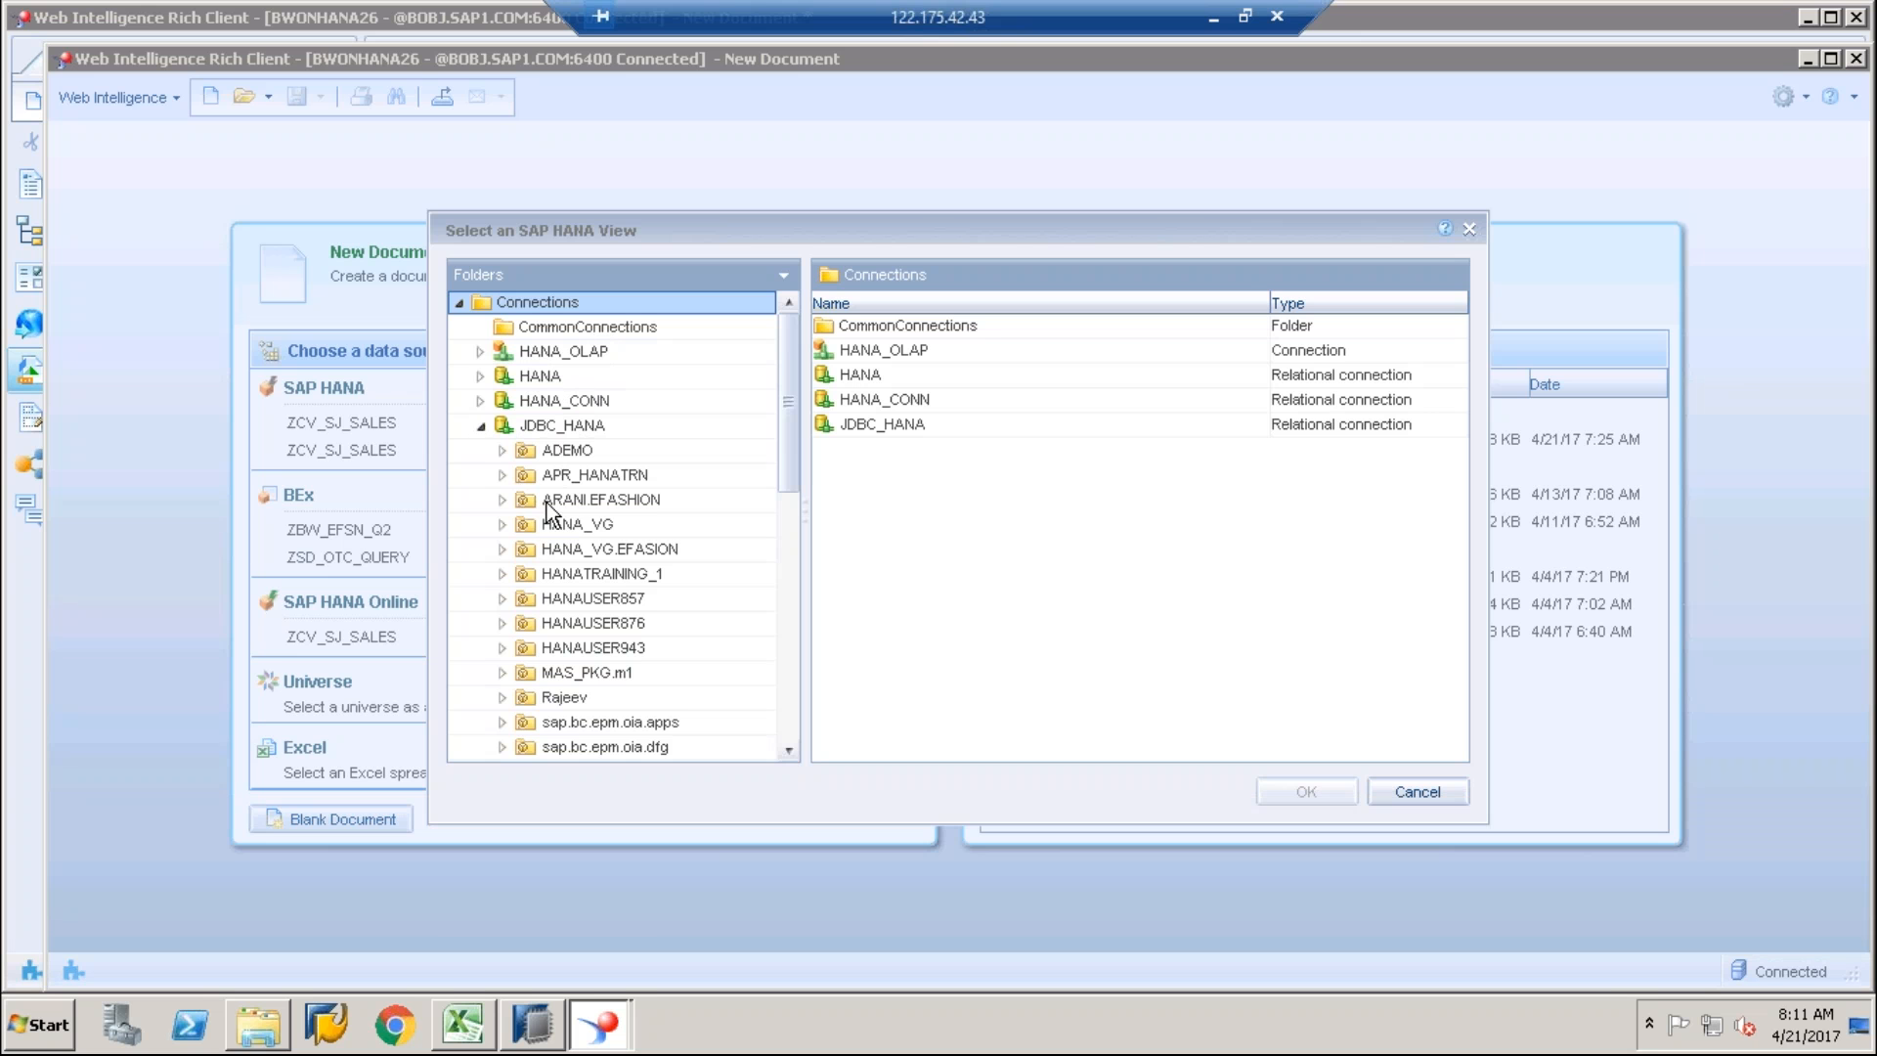
click(548, 504)
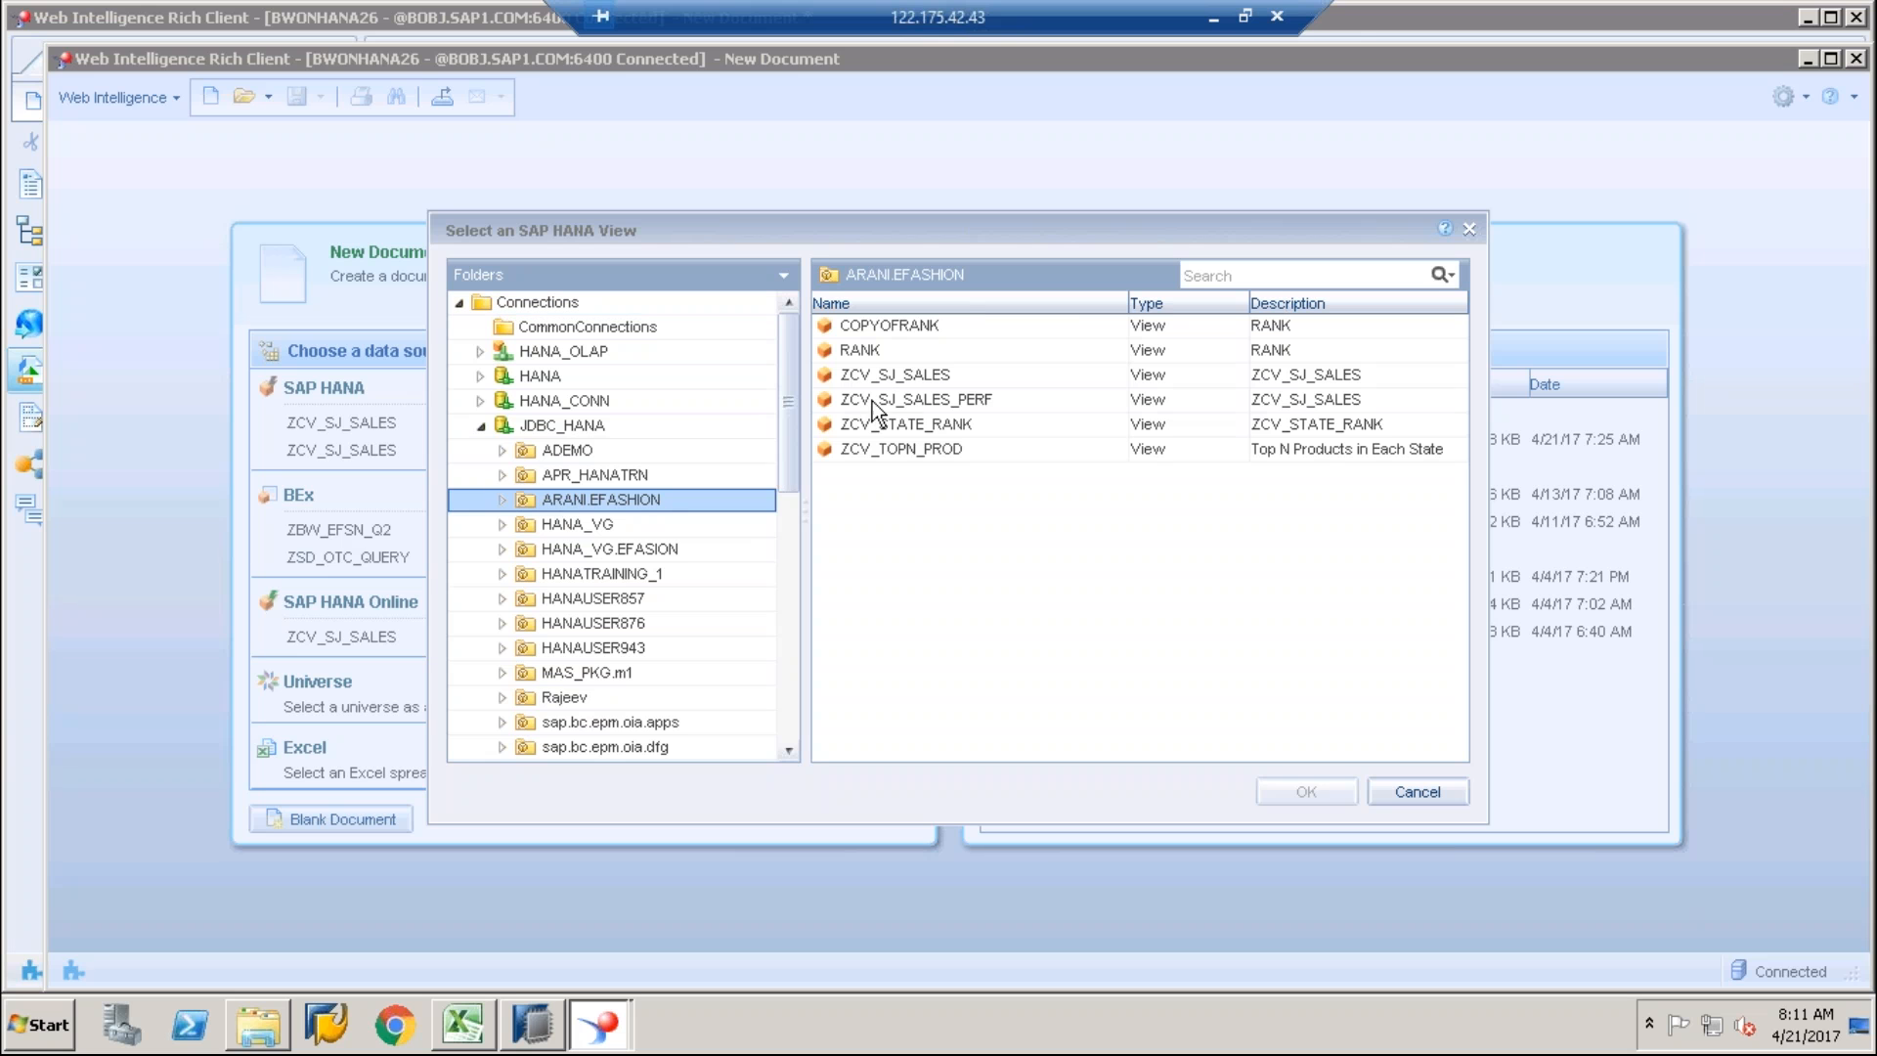
click(909, 384)
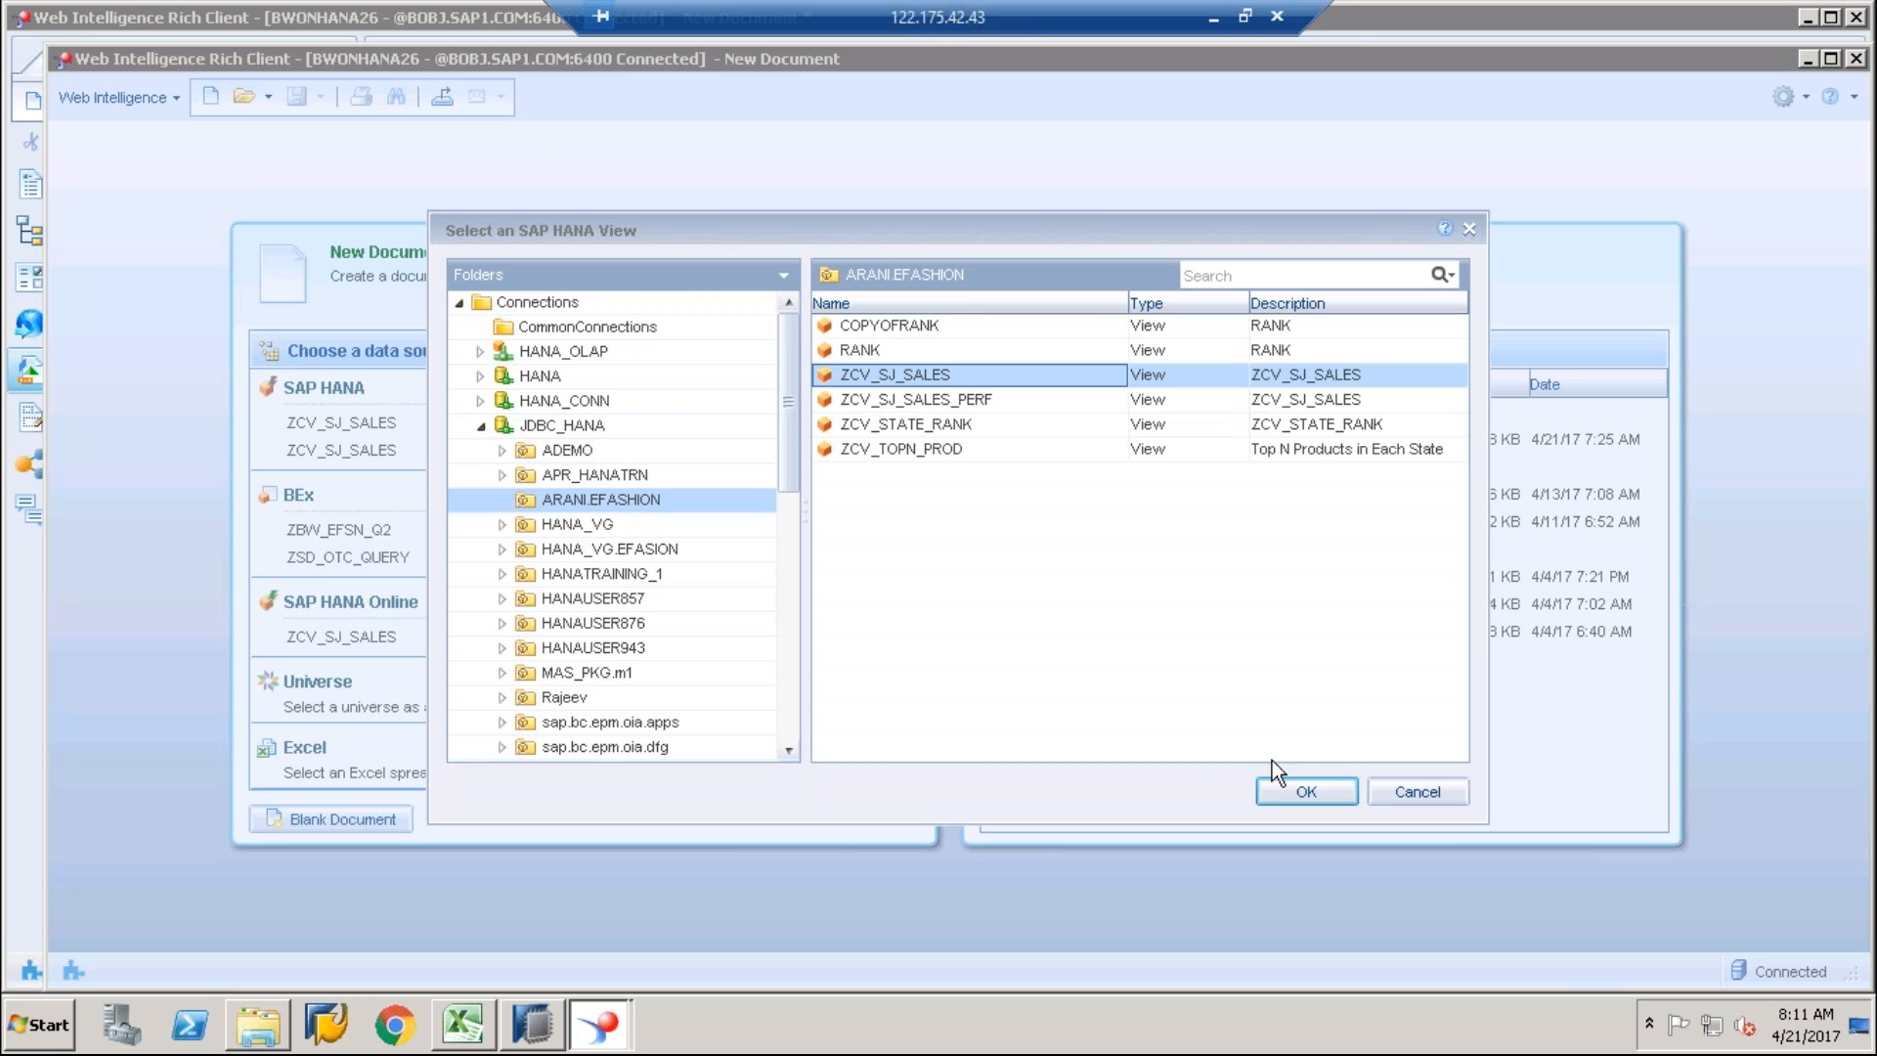
click(1308, 792)
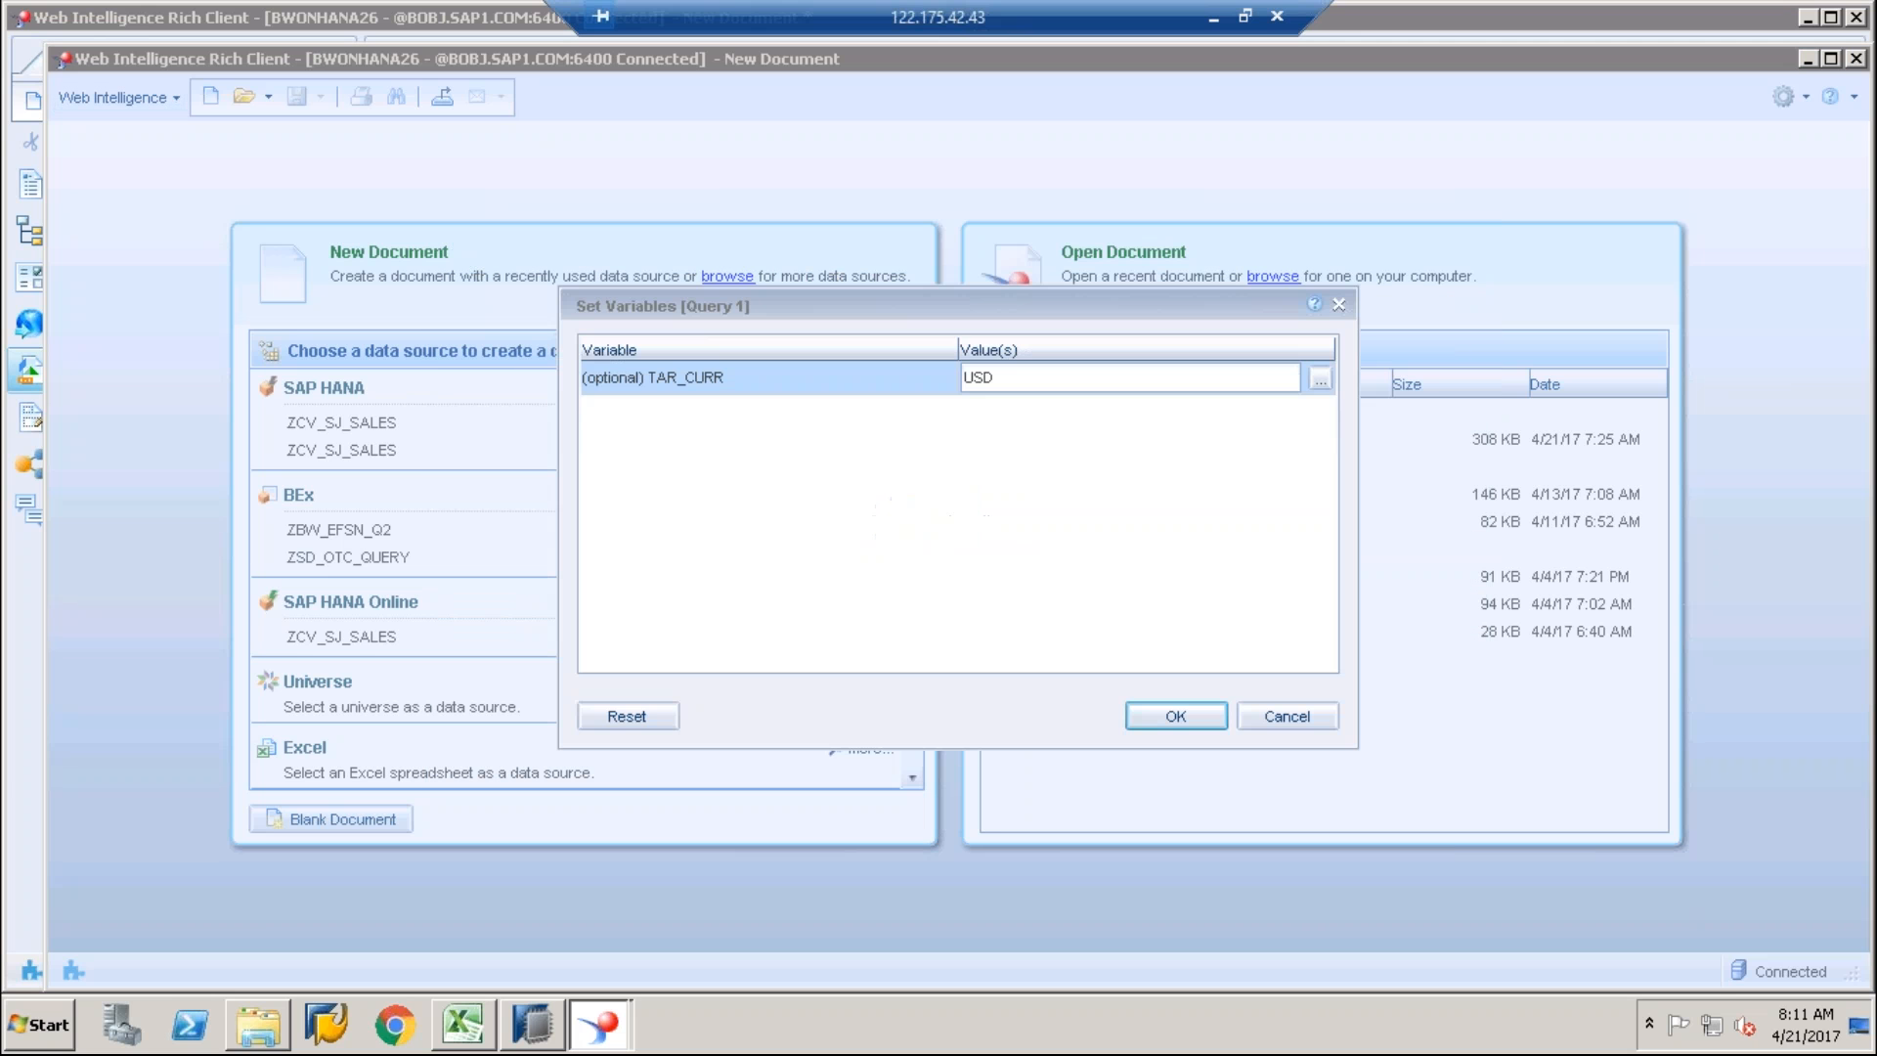
click(1207, 720)
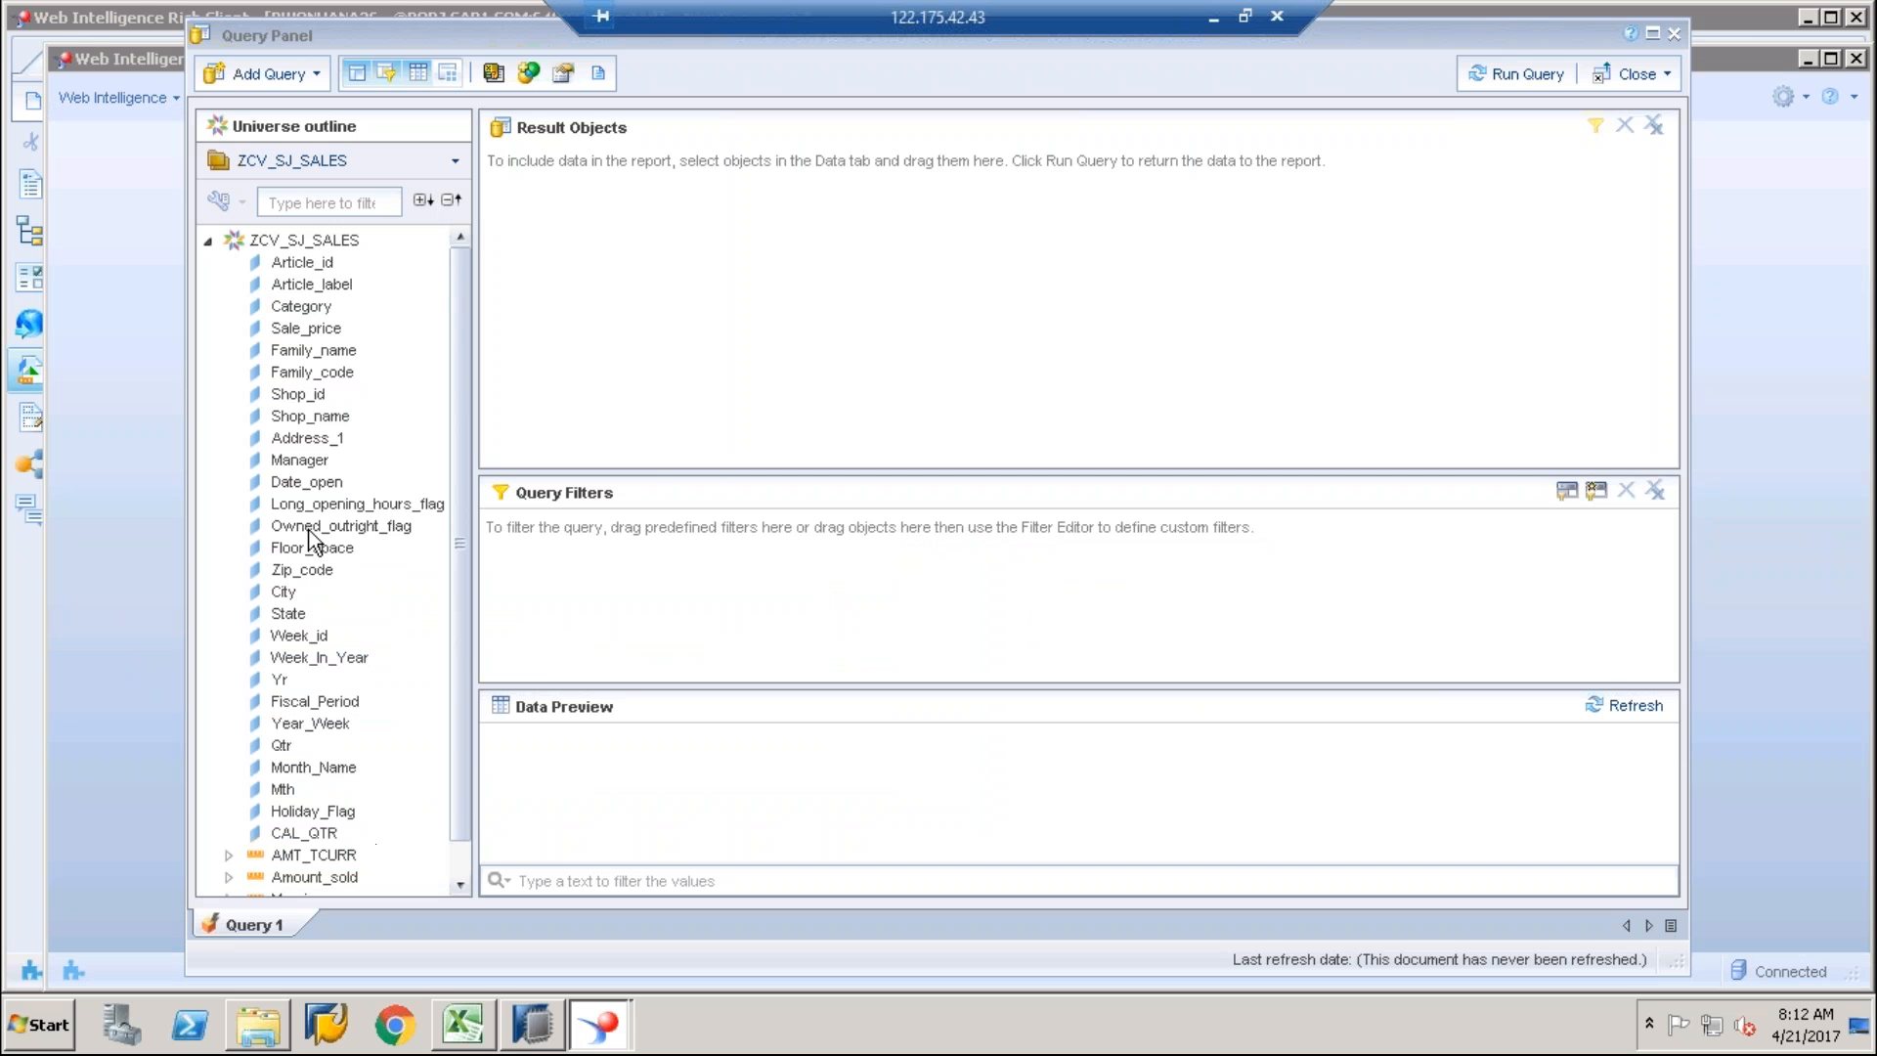
Step: Add Family_code, Family_name, Category and Quantity_sold to the query's result objects, and view the generated query script
click(333, 372)
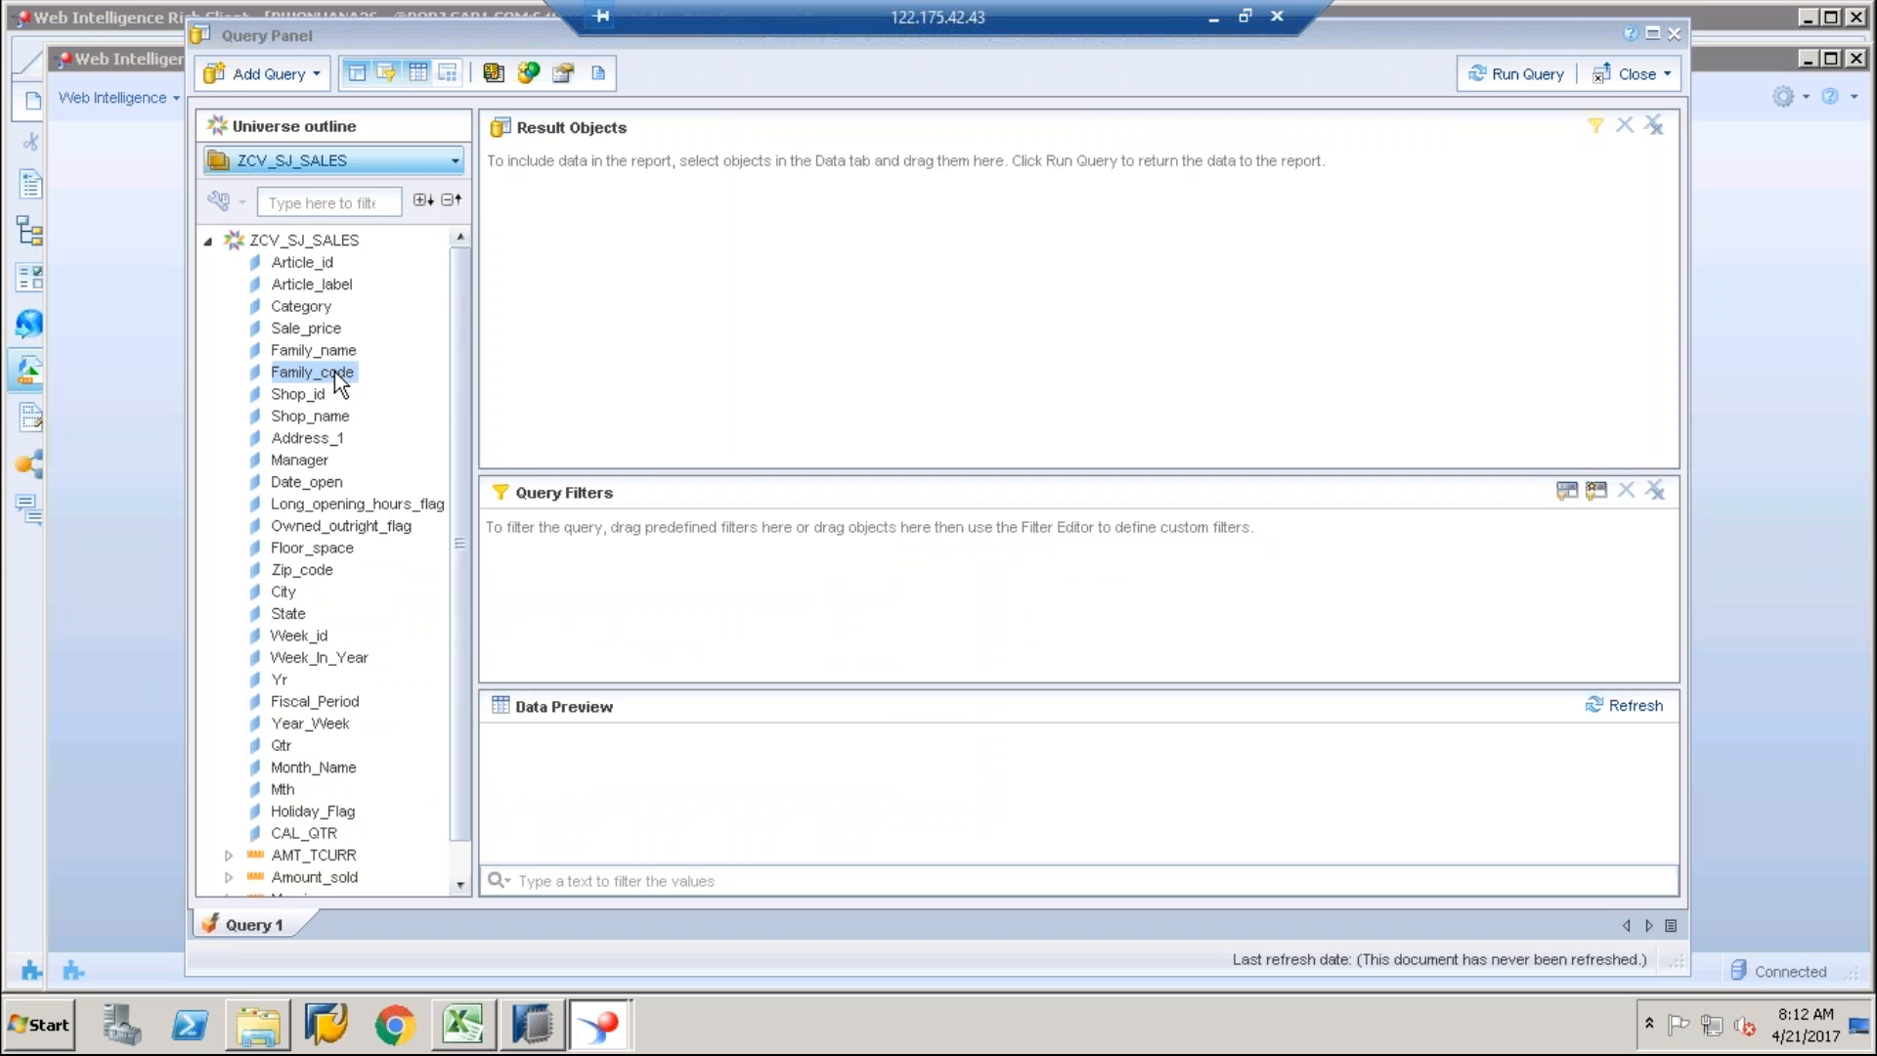
drag(570, 256, 570, 256)
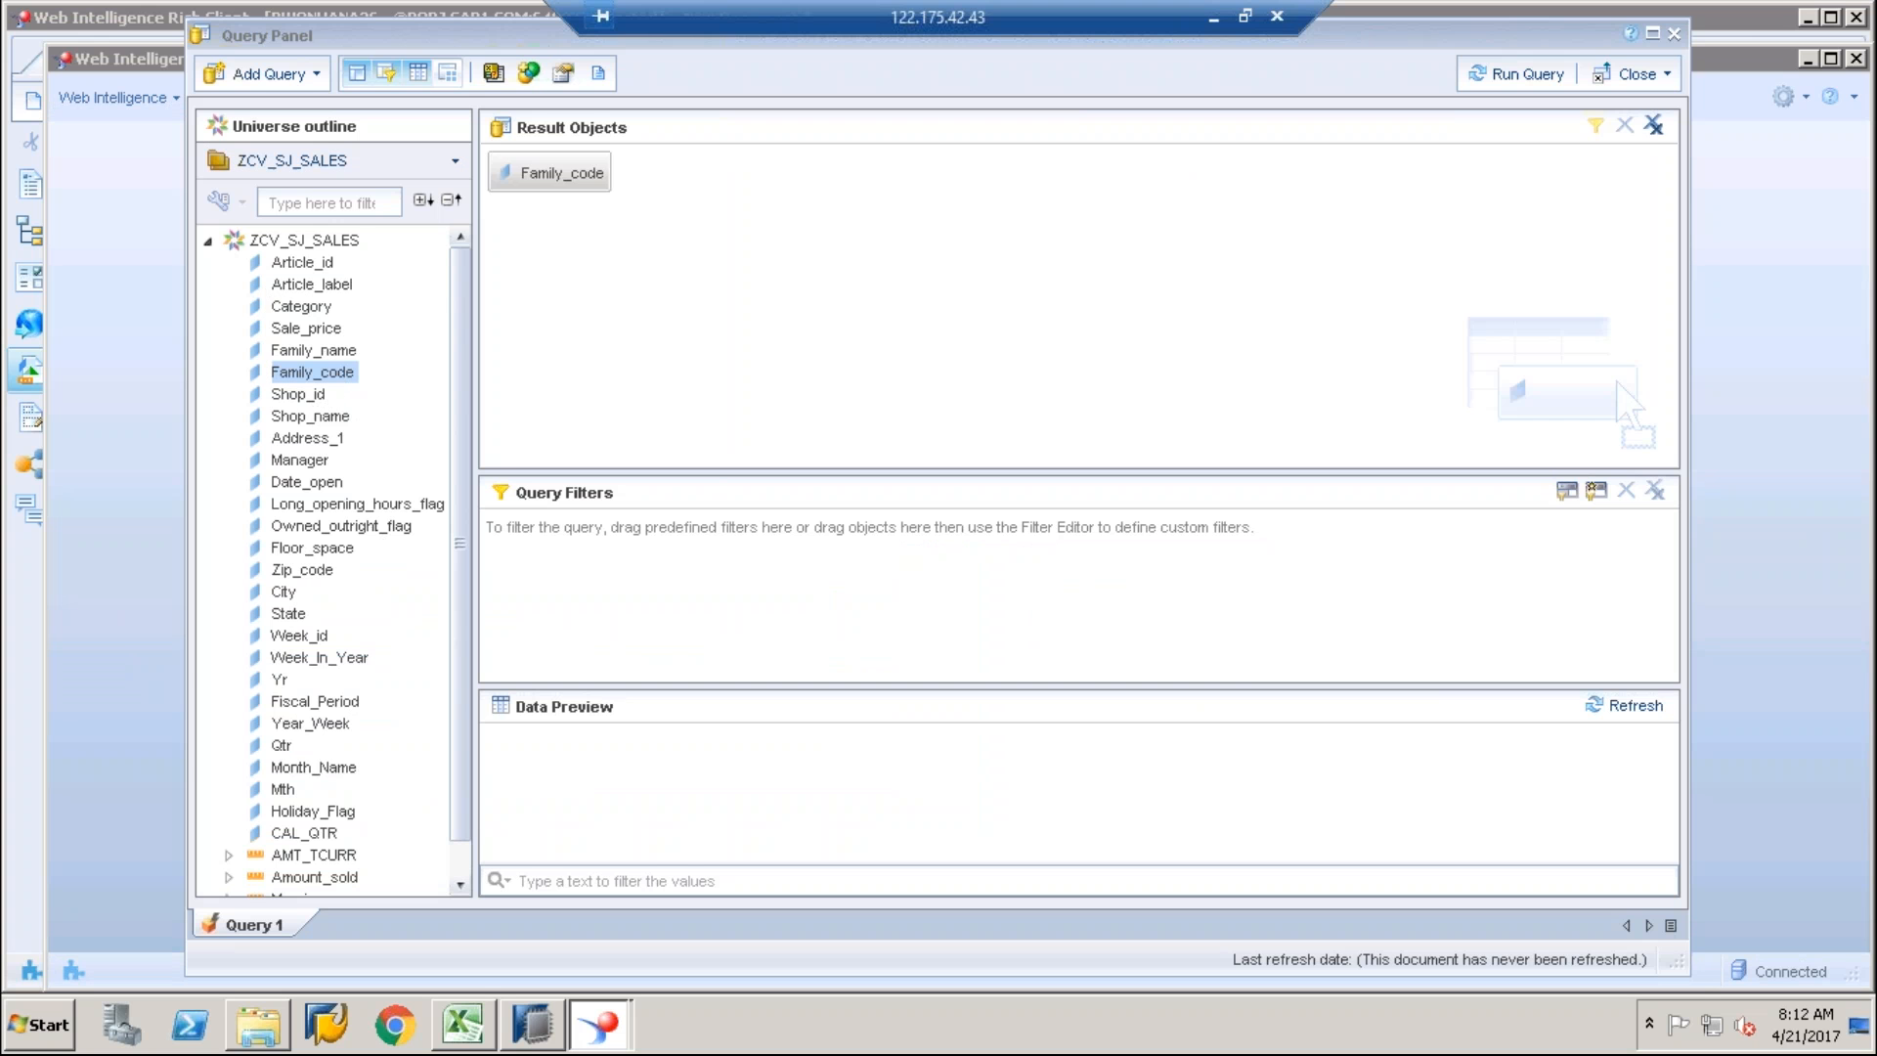
click(325, 352)
drag(326, 356, 654, 288)
drag(577, 375, 499, 475)
scroll(407, 658, down, 1)
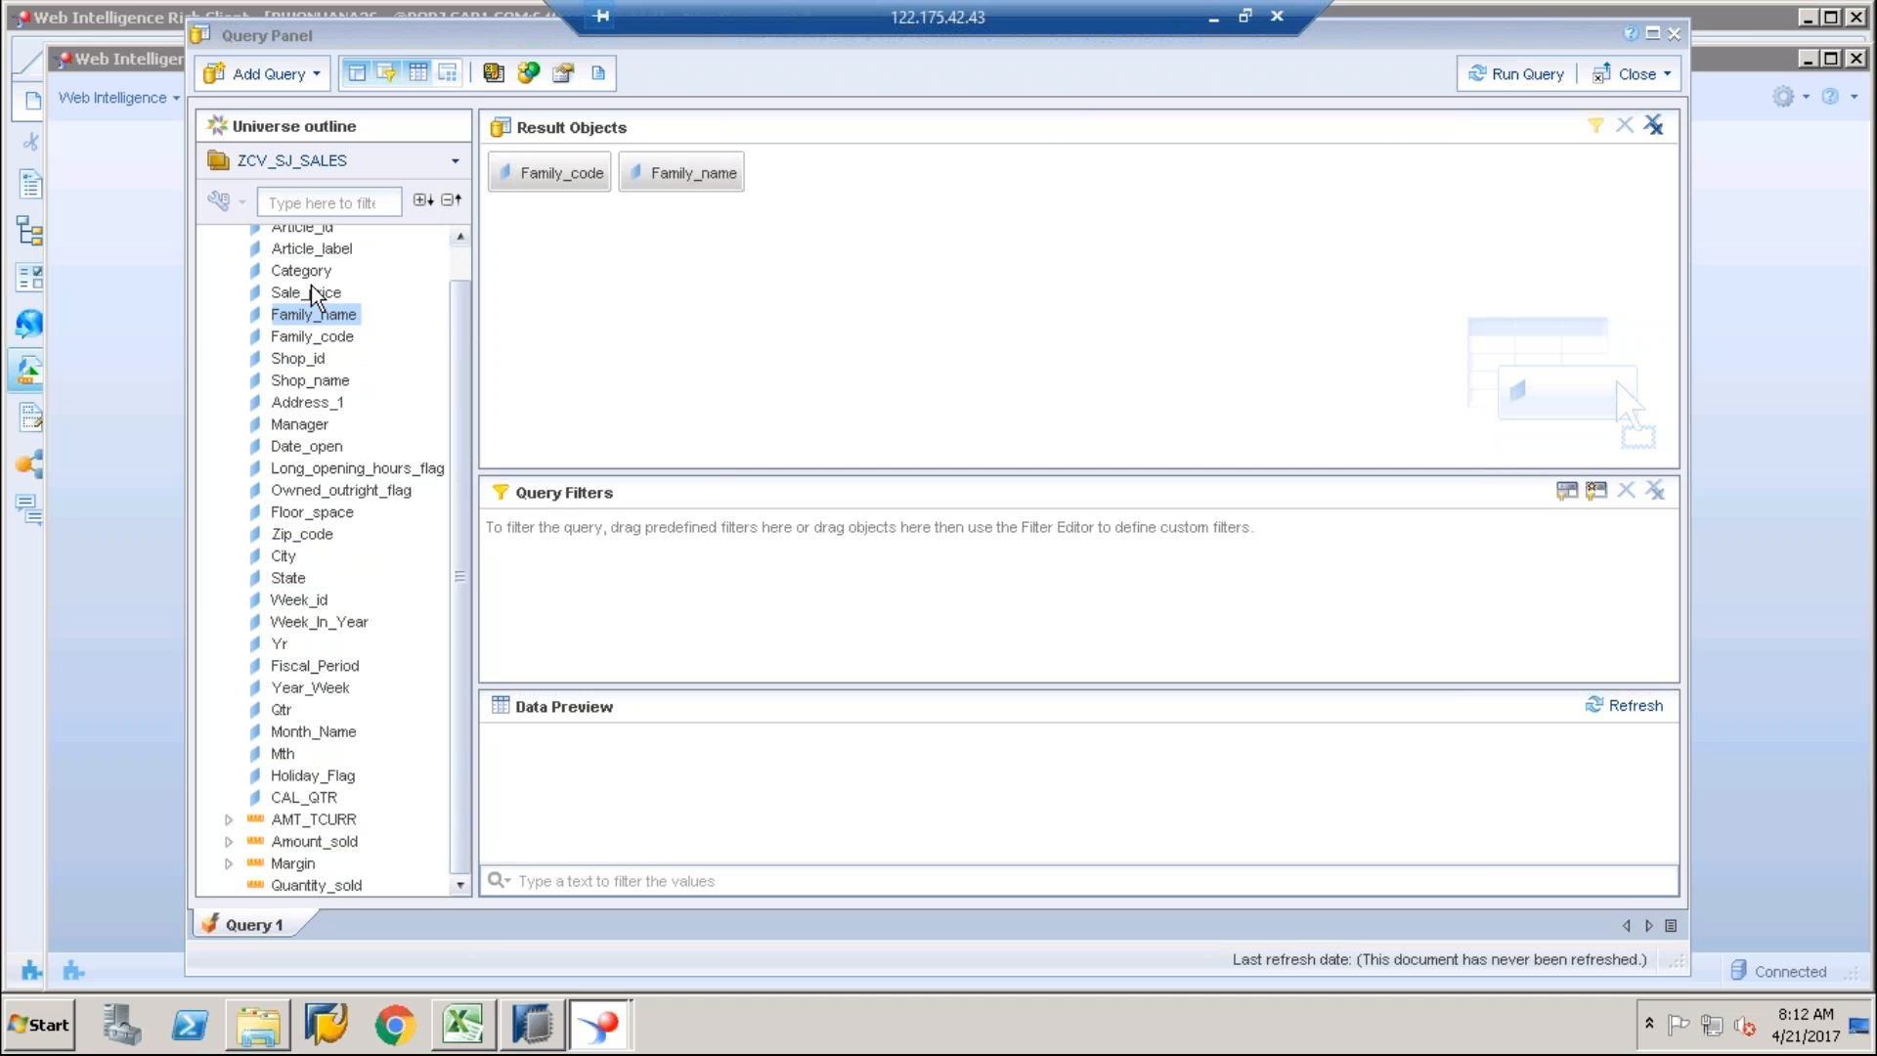
mouse_move(310, 275)
mouse_down()
mouse_move(717, 280)
mouse_move(748, 171)
mouse_up()
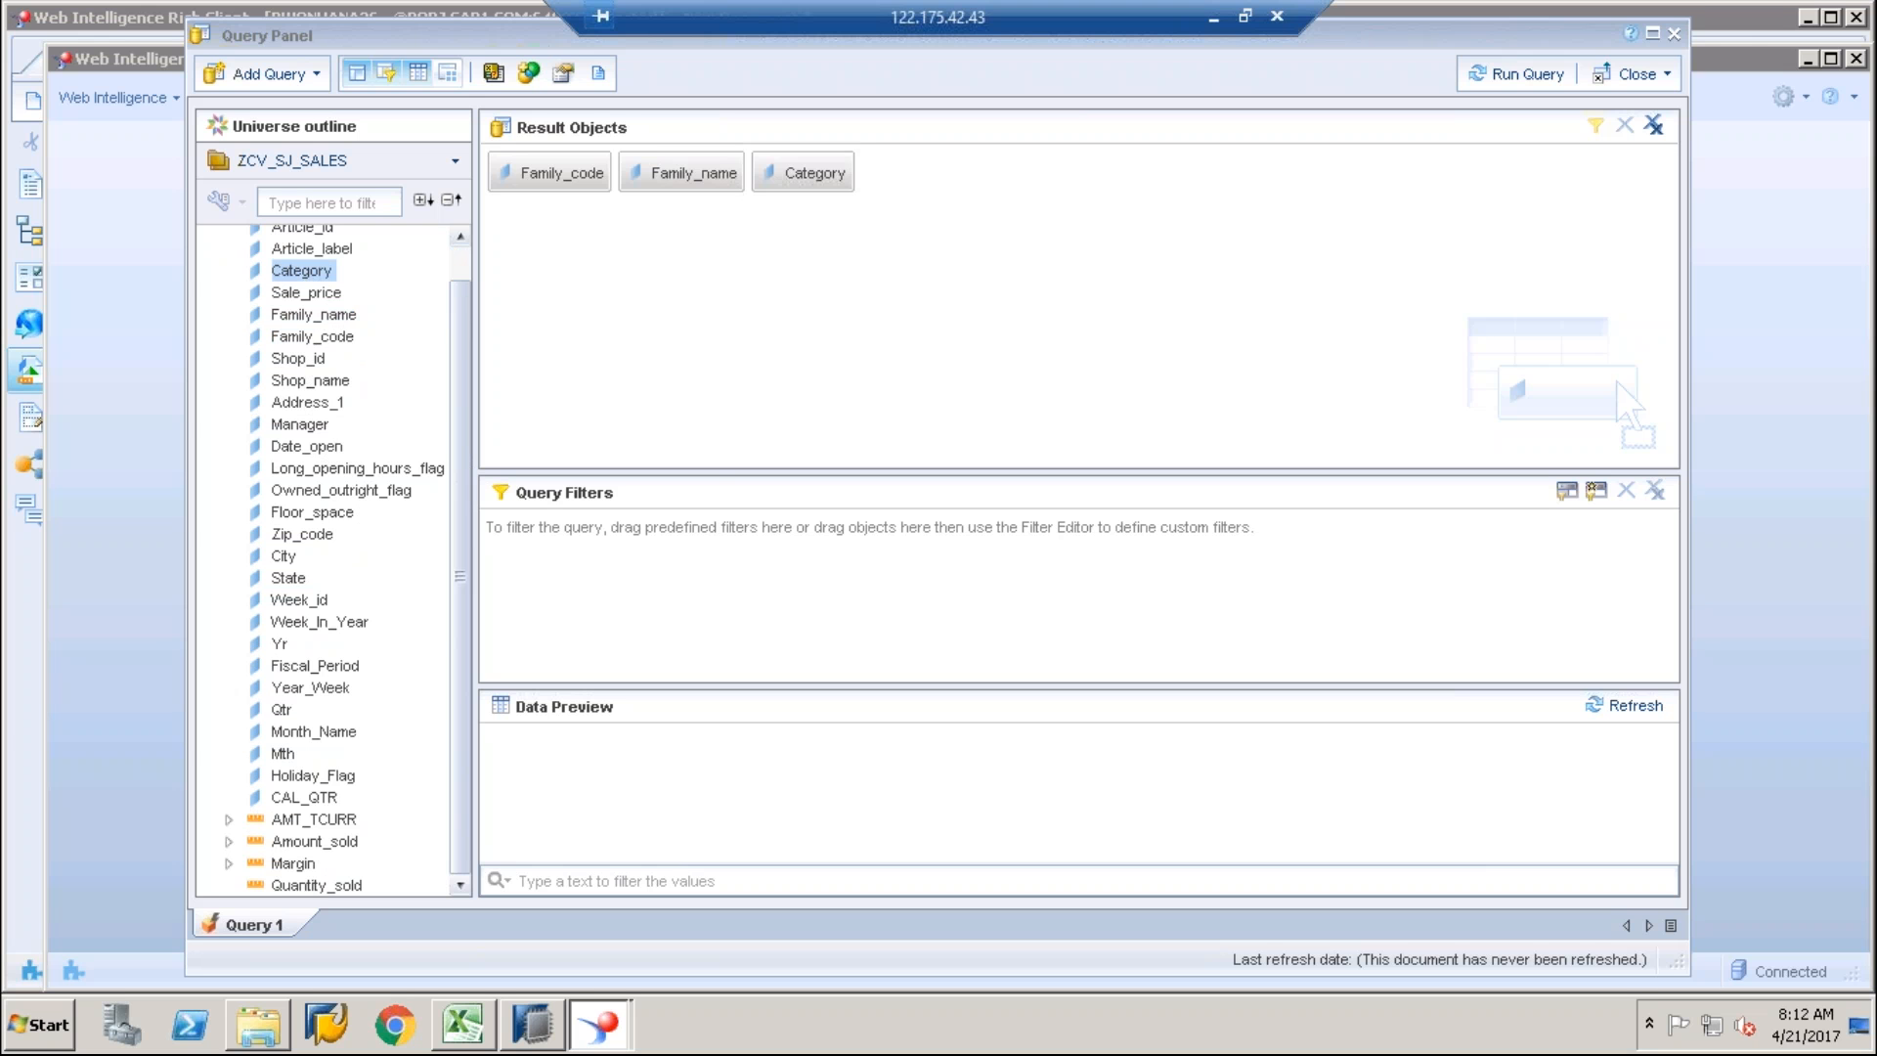
mouse_move(299, 890)
mouse_down()
mouse_move(776, 431)
mouse_move(859, 171)
mouse_move(994, 315)
mouse_up()
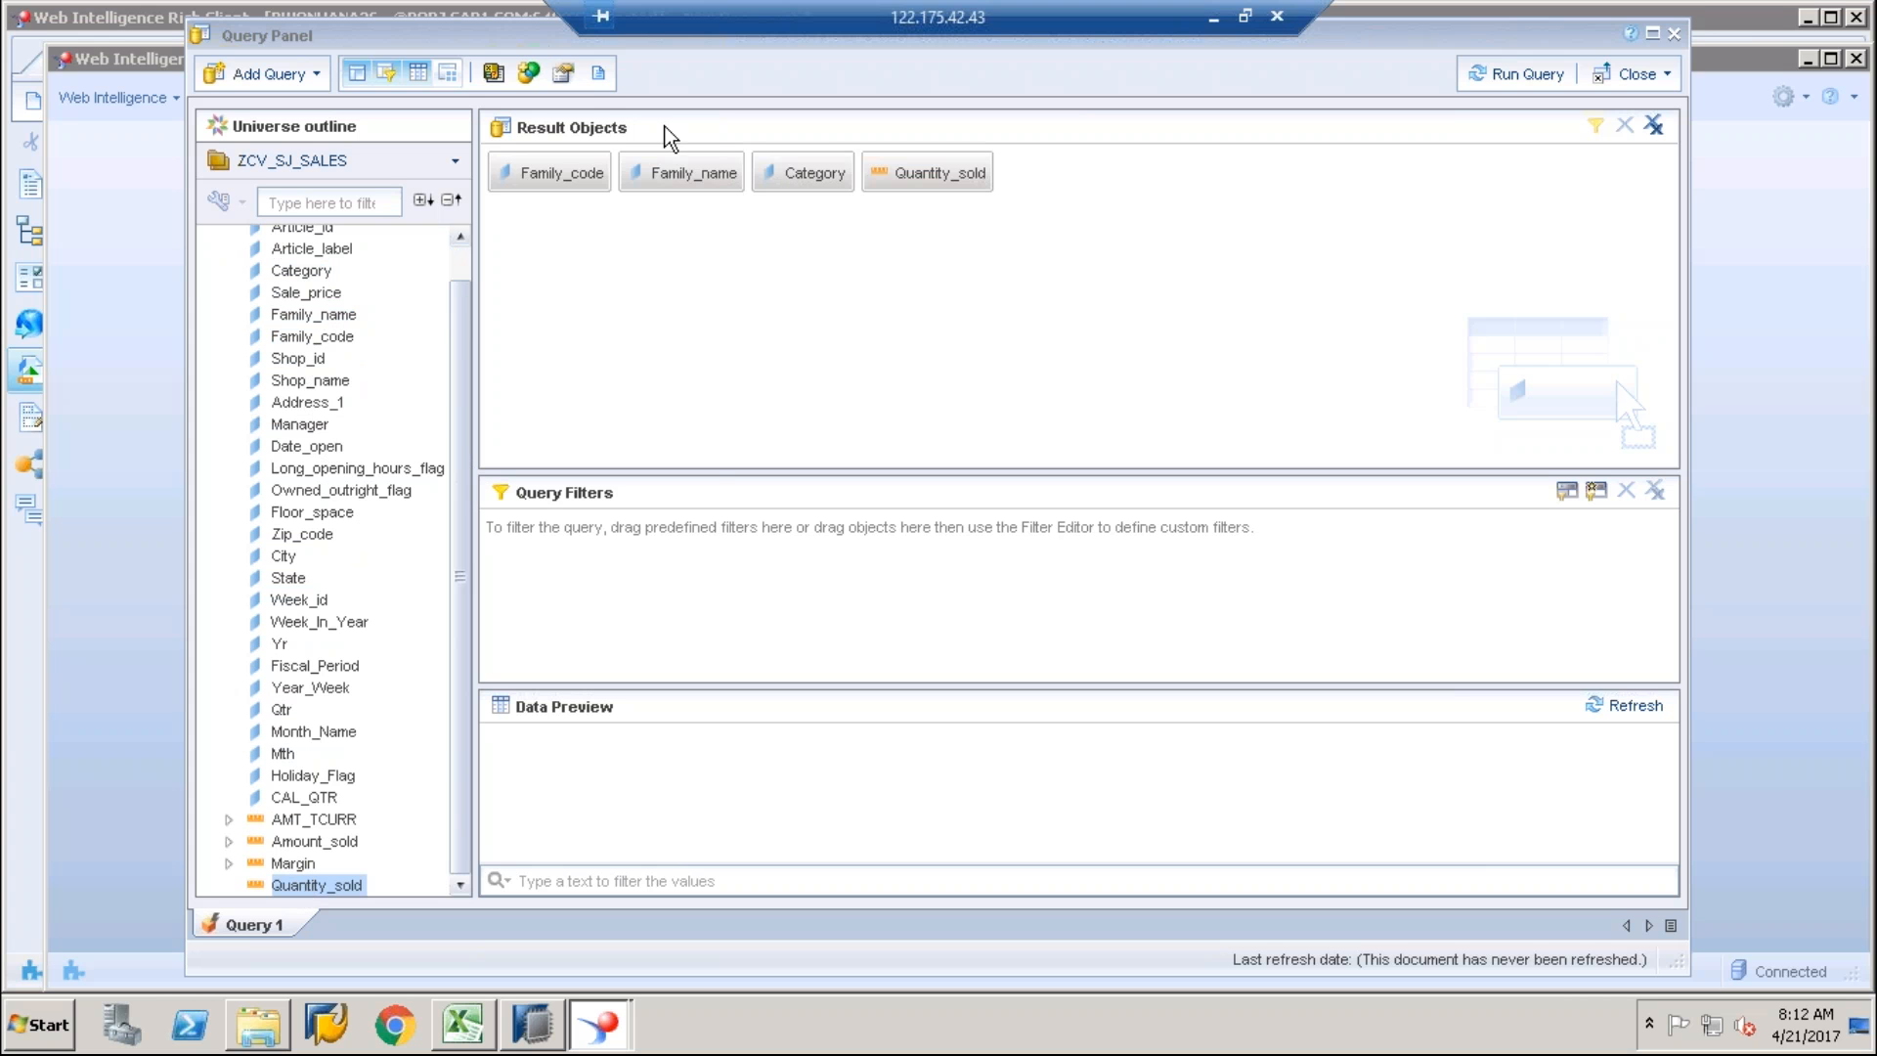
click(600, 76)
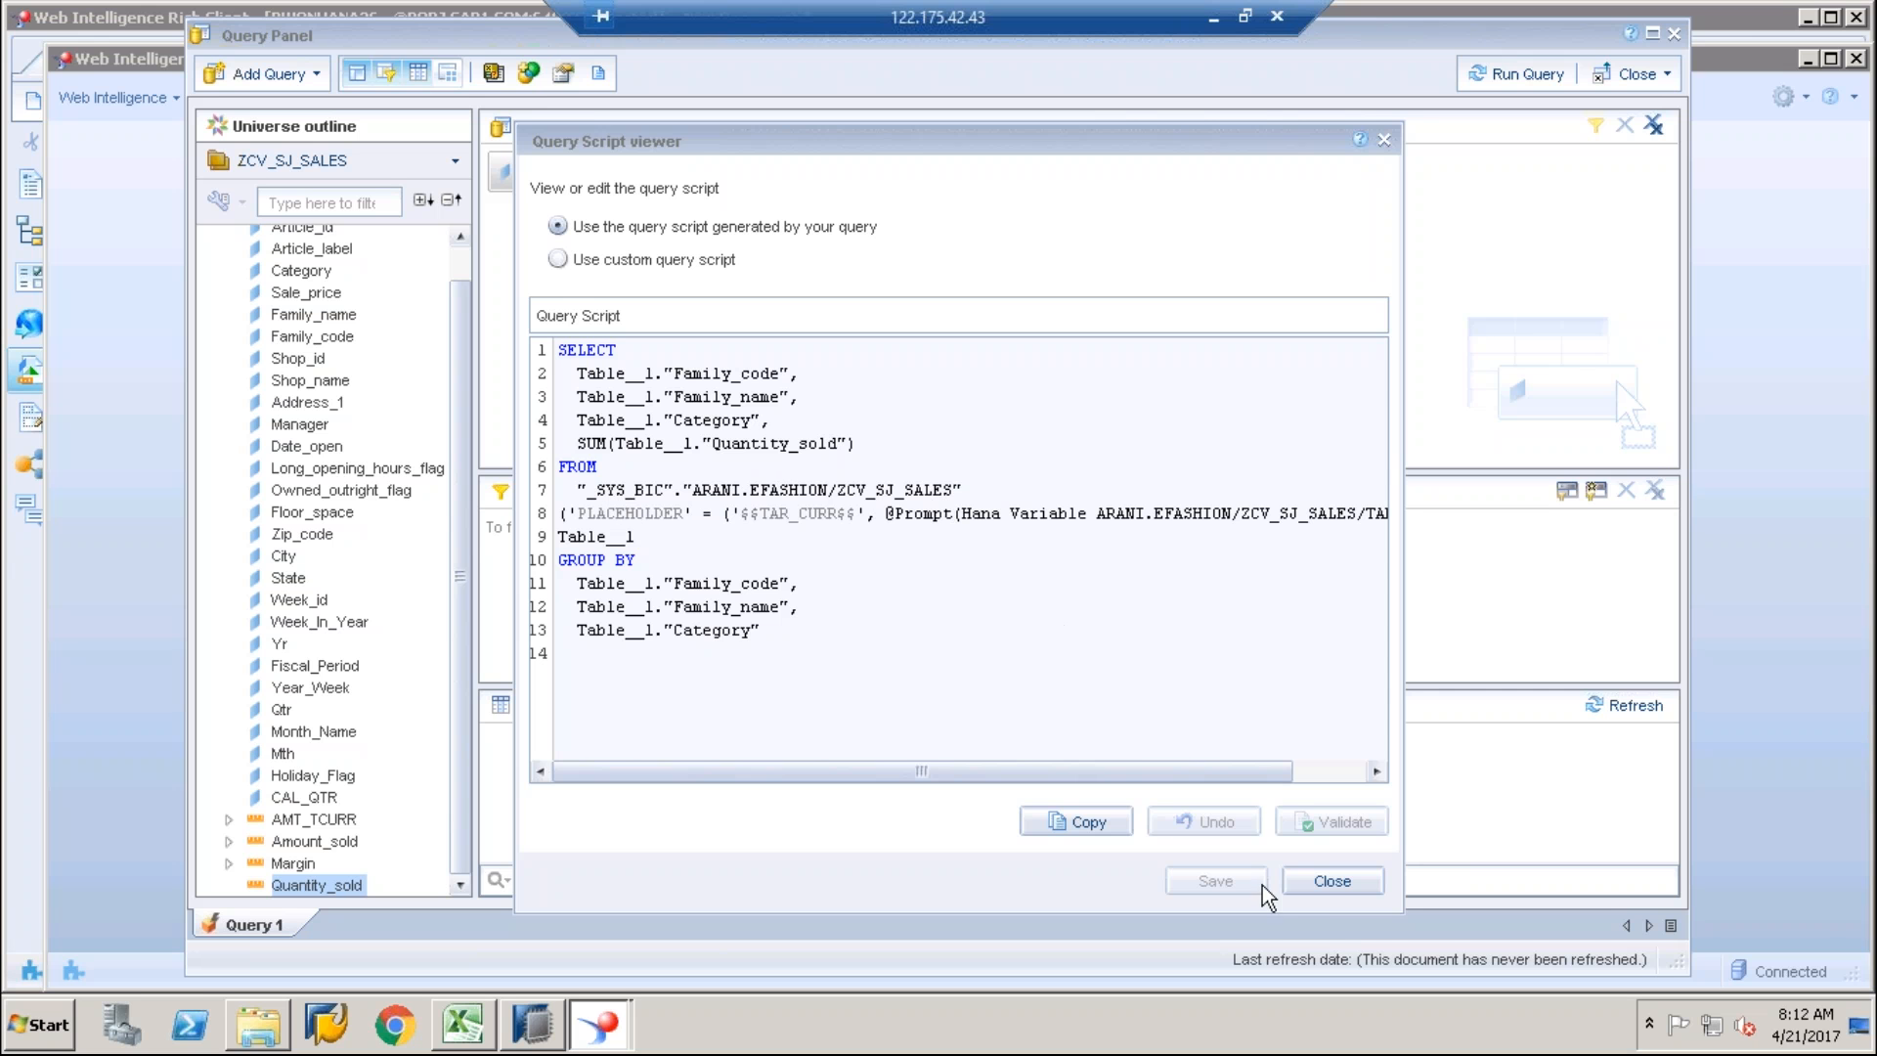
click(1333, 881)
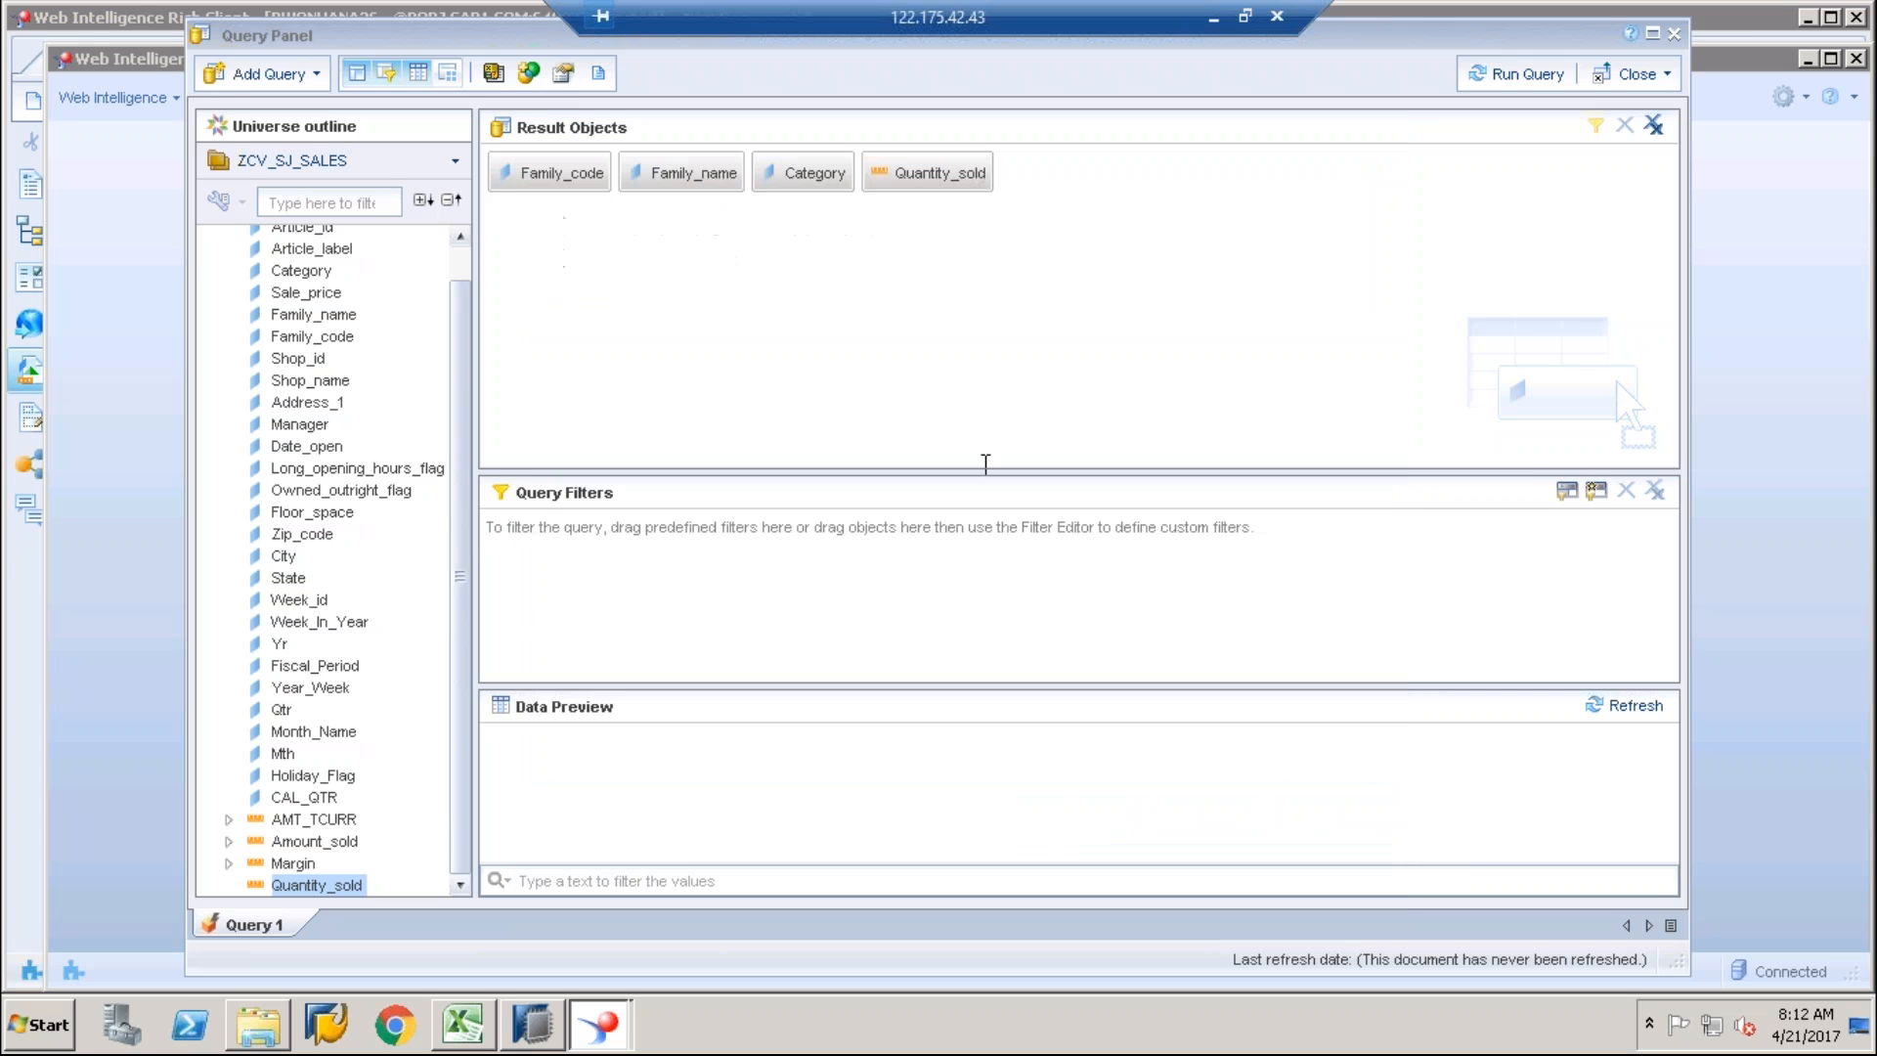
Step: Enable query stripping in the query's properties, and run the query while accepting its prompt value
click(563, 74)
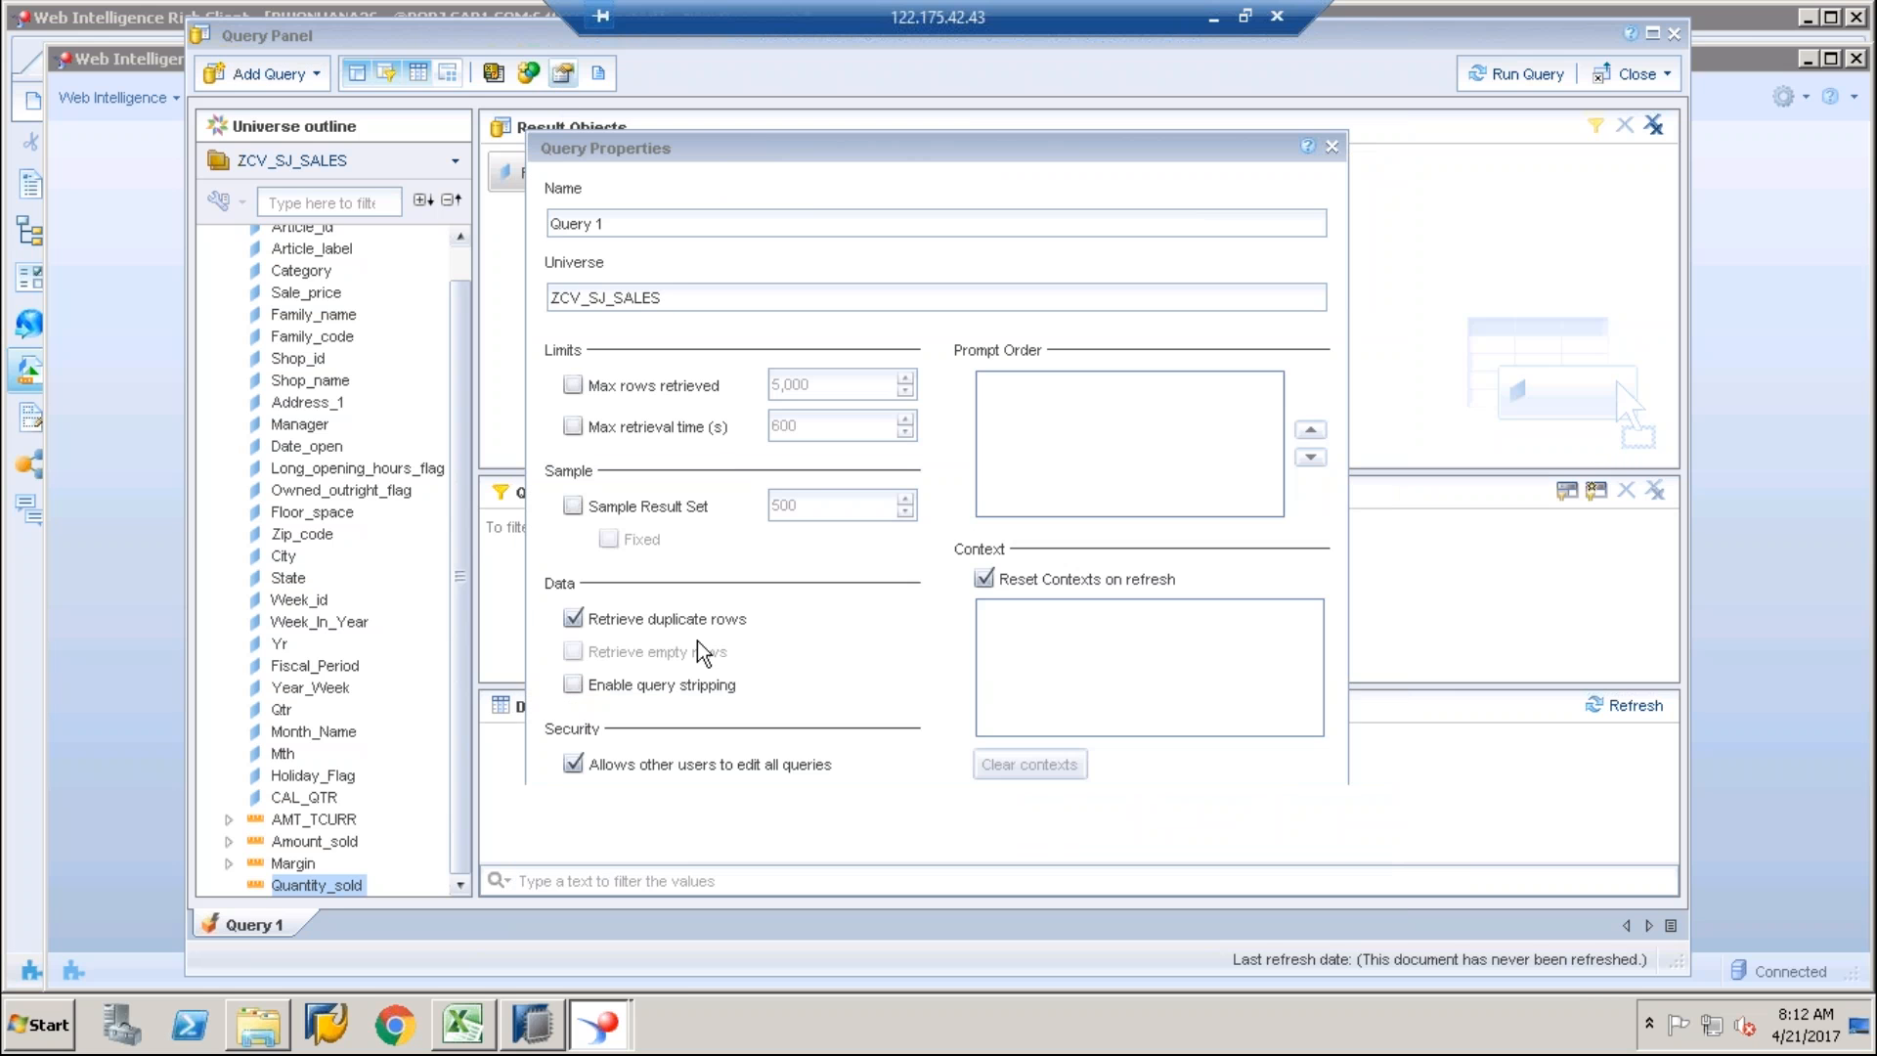
click(577, 687)
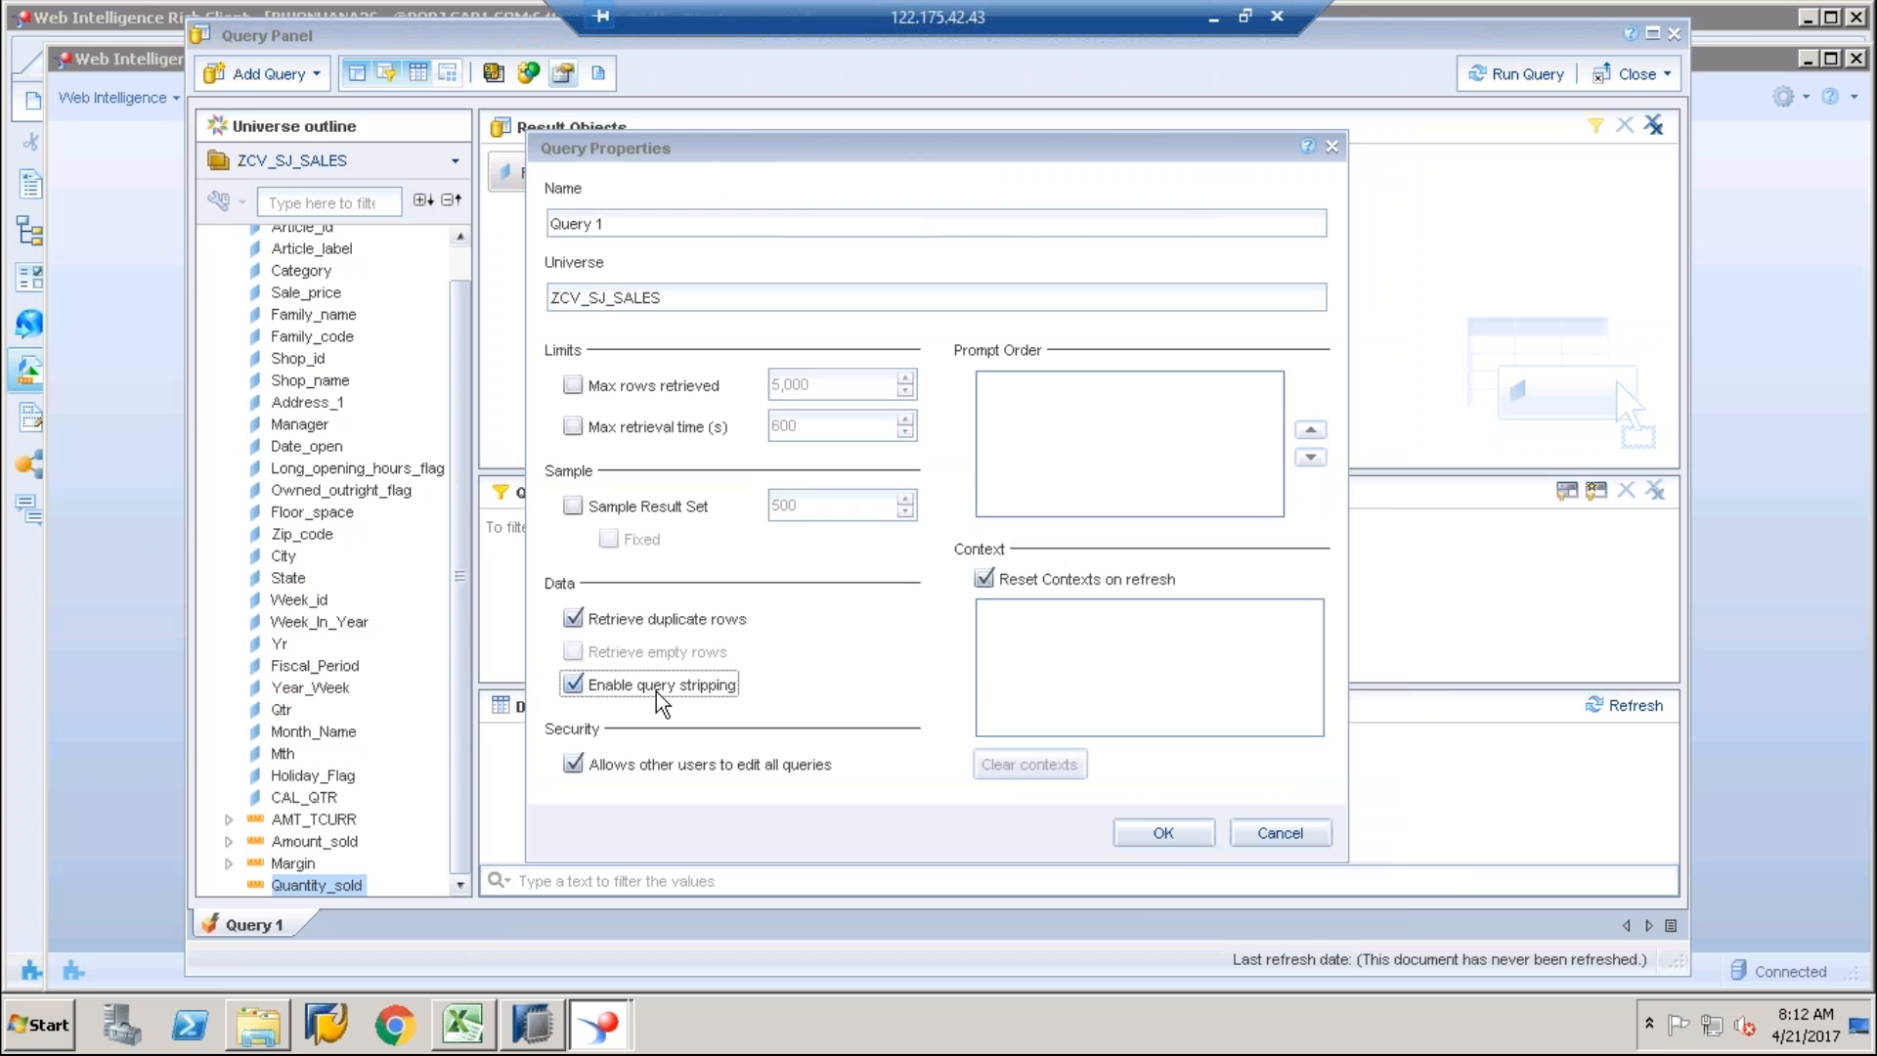
click(1164, 833)
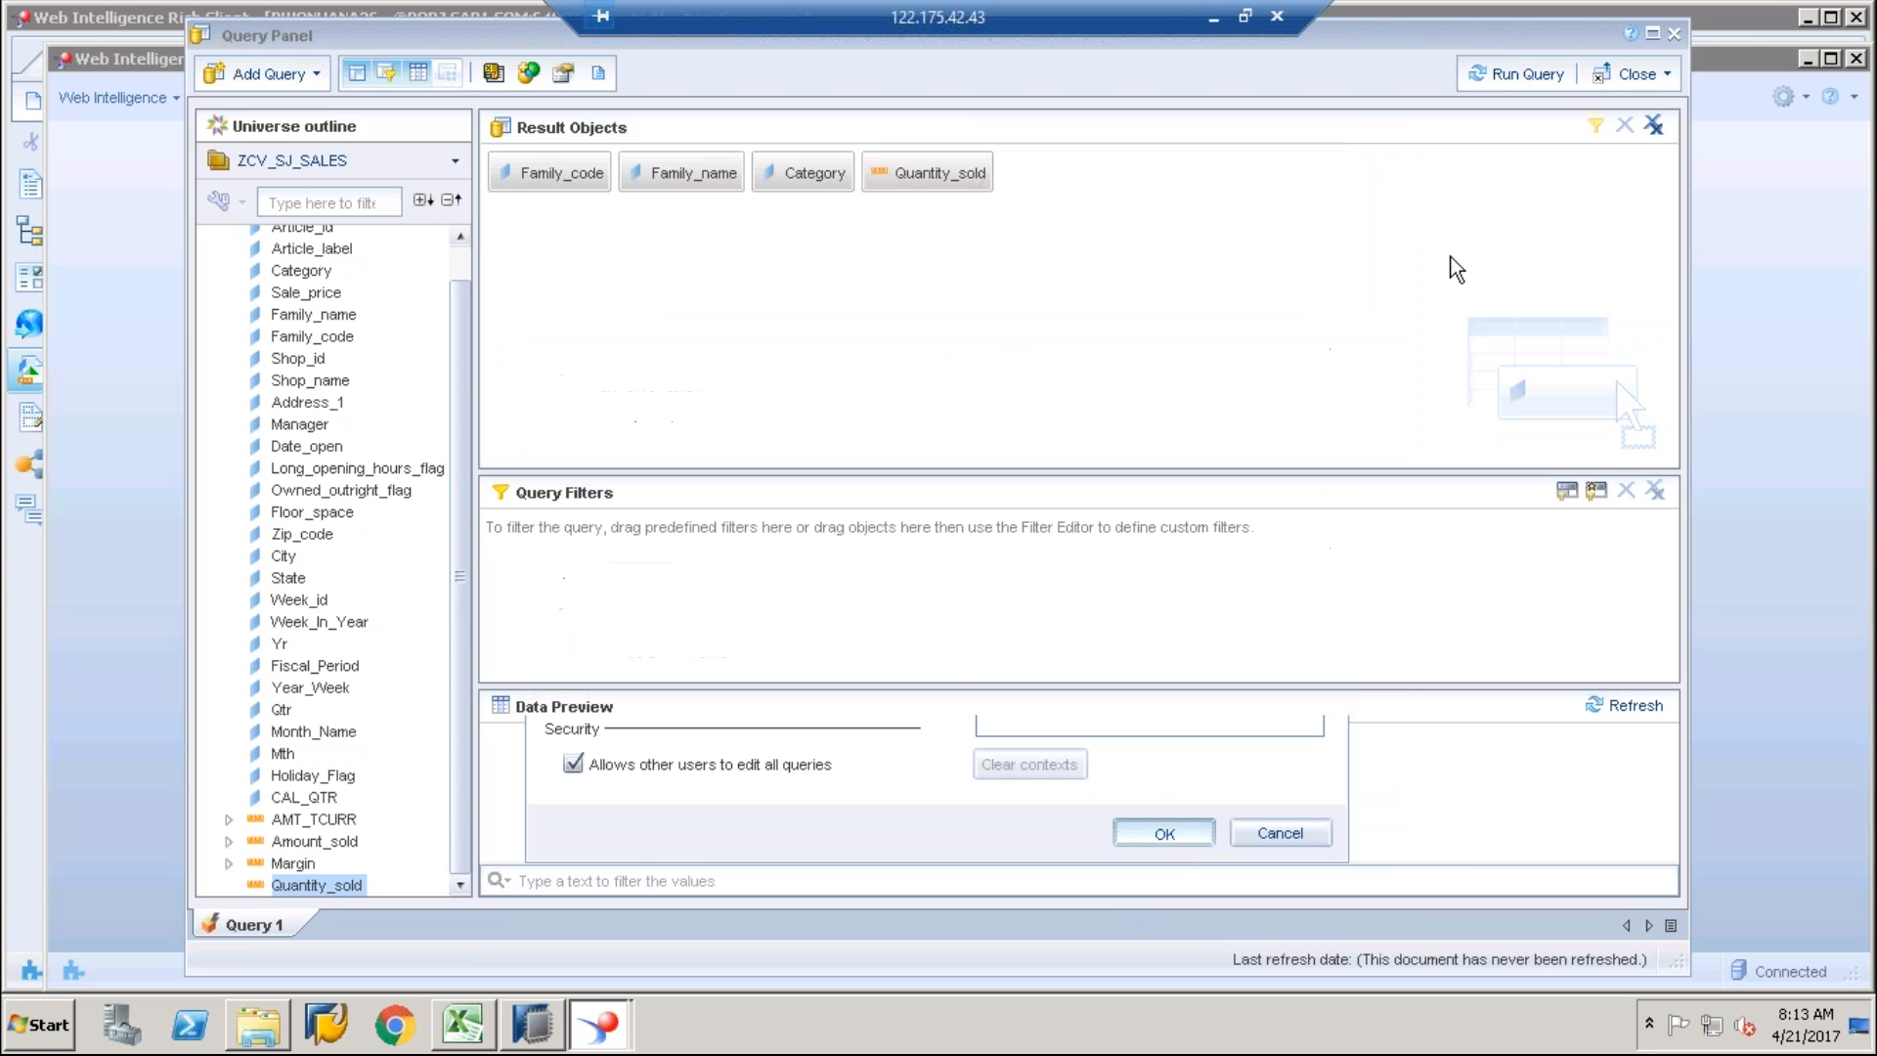
click(1542, 78)
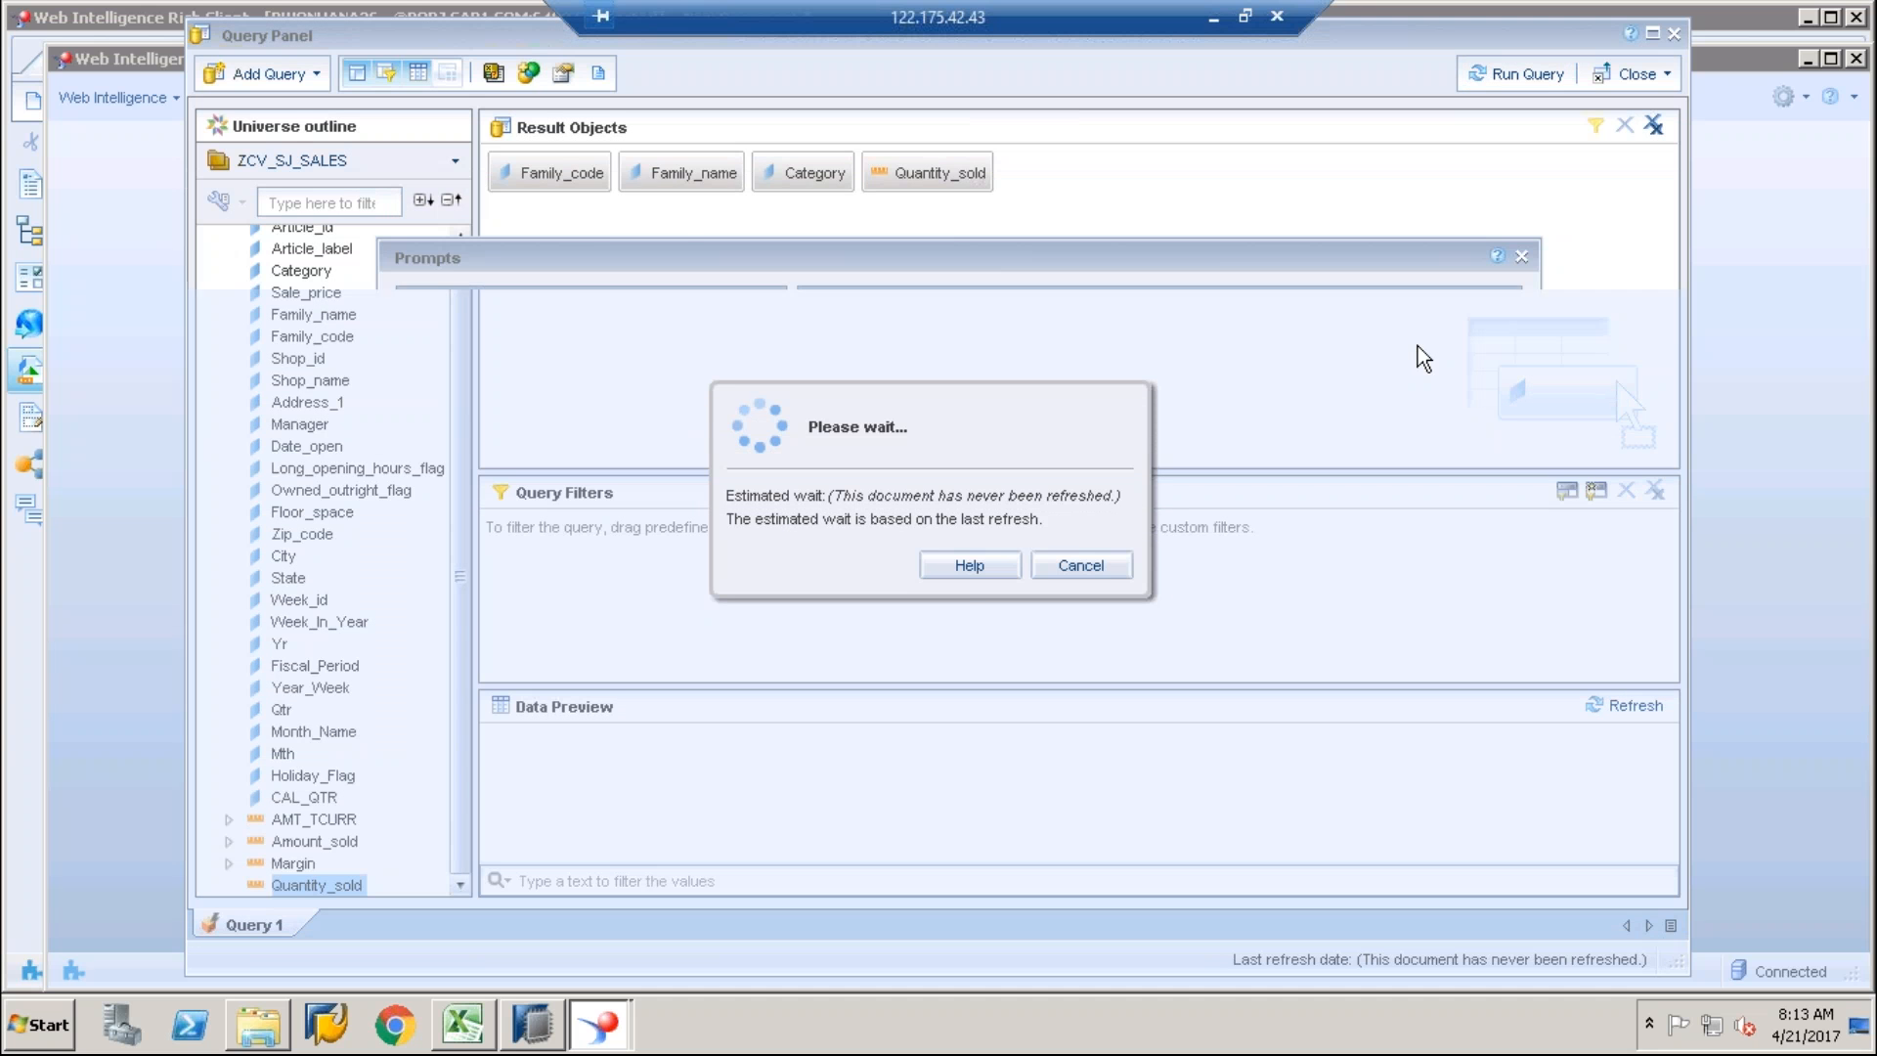
click(1361, 764)
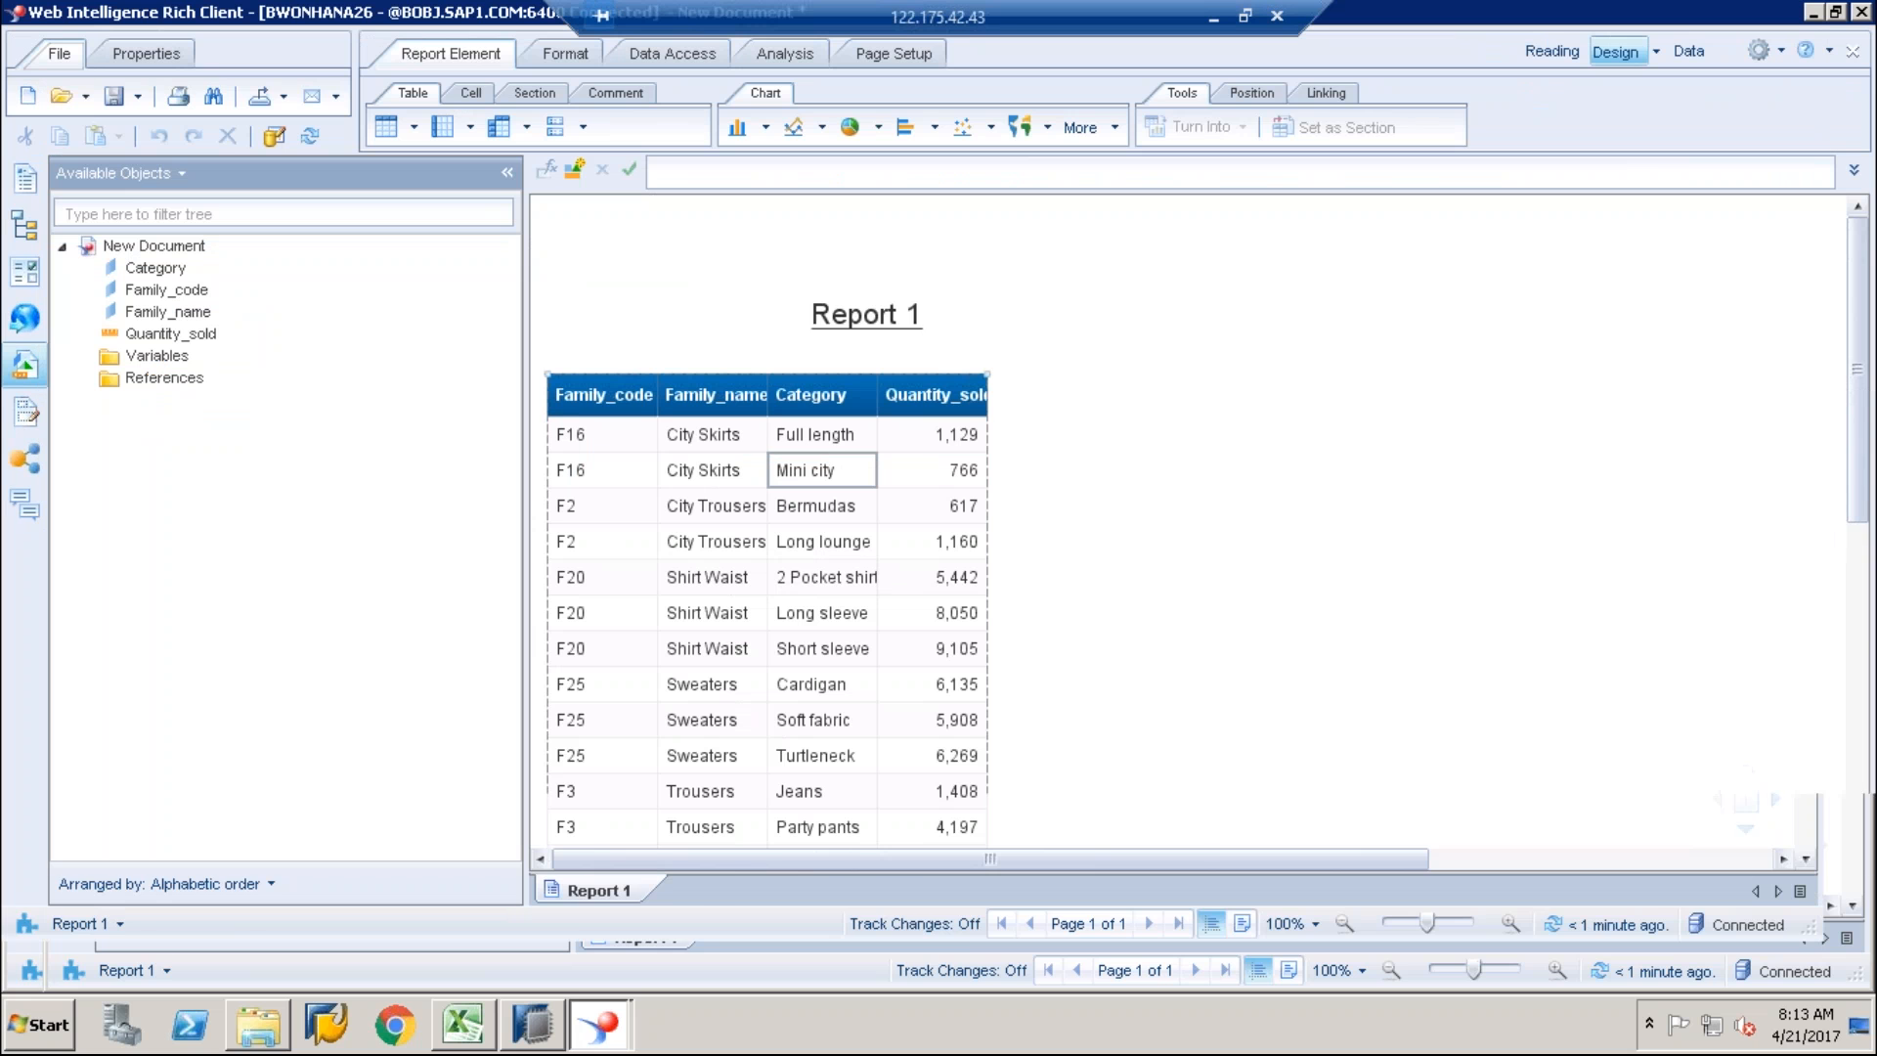
Step: Remove the Category column from the Report 1 table and refresh the data with USD for TAR_CURR
click(822, 471)
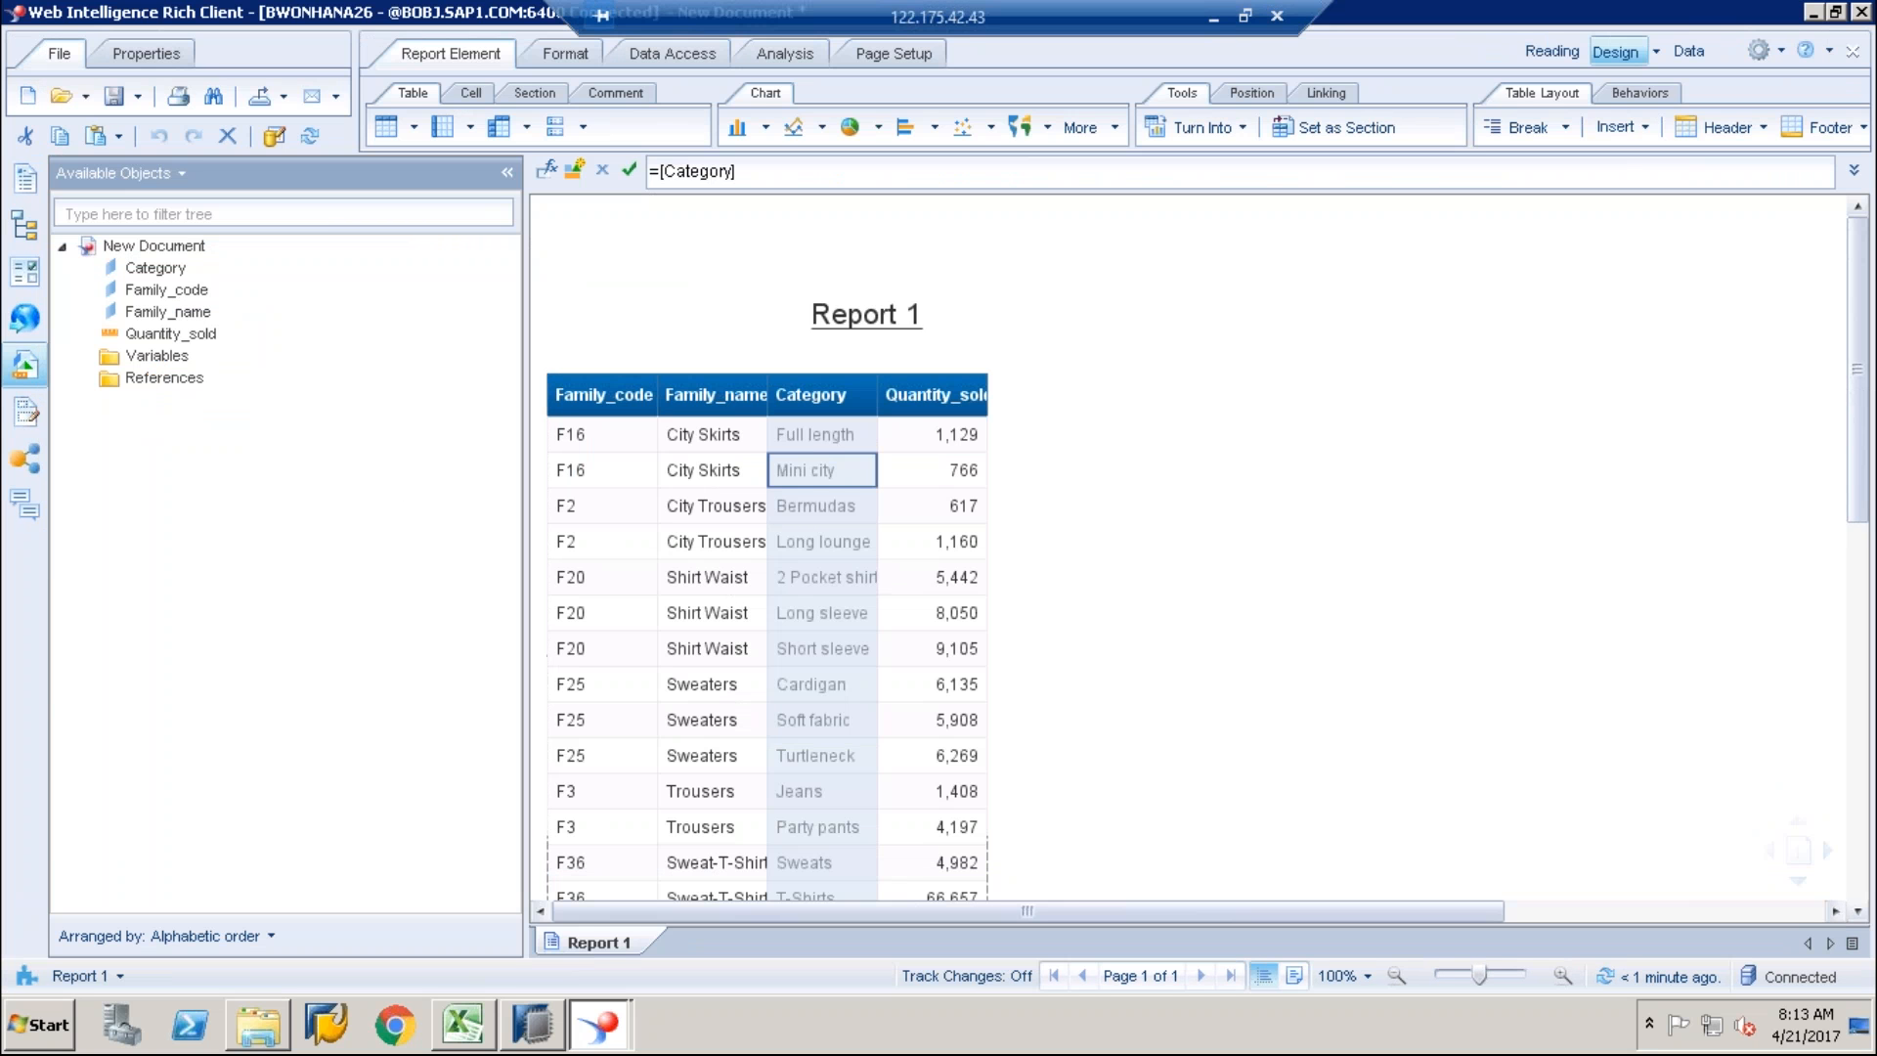
click(1193, 479)
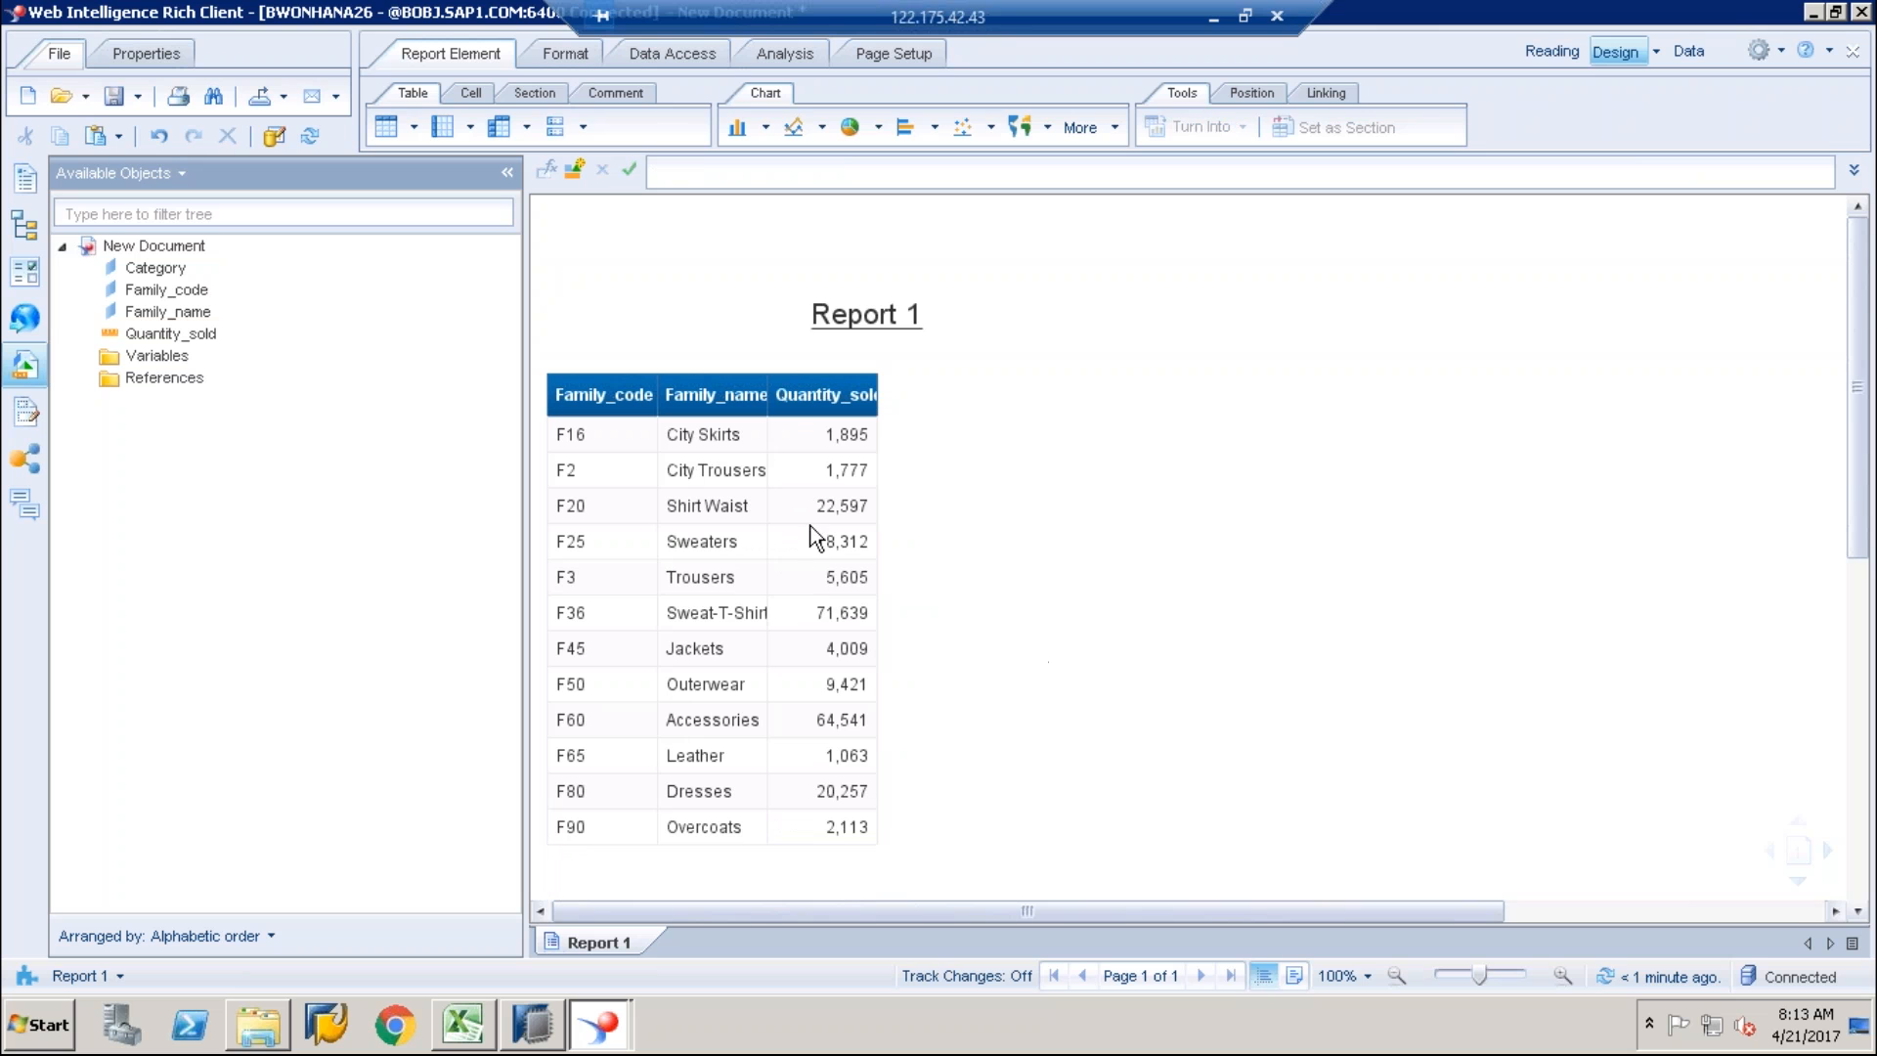
click(653, 55)
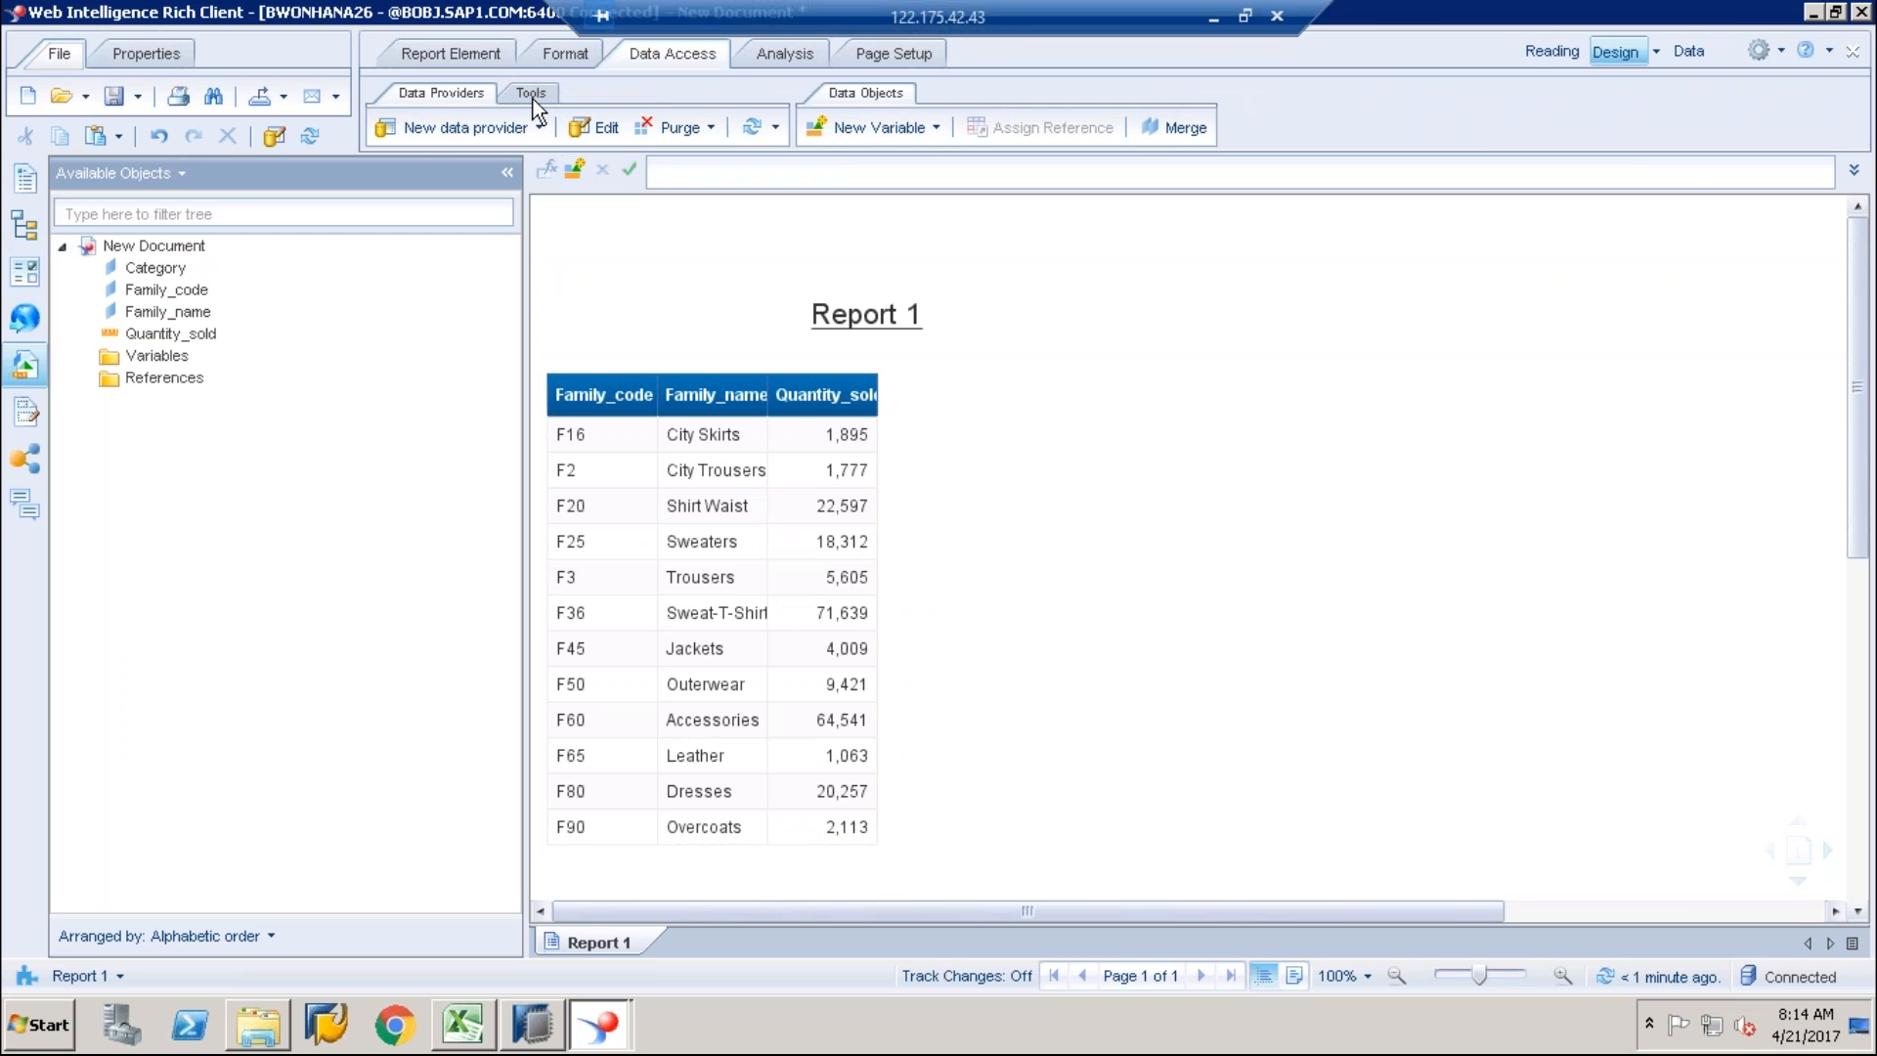
click(532, 94)
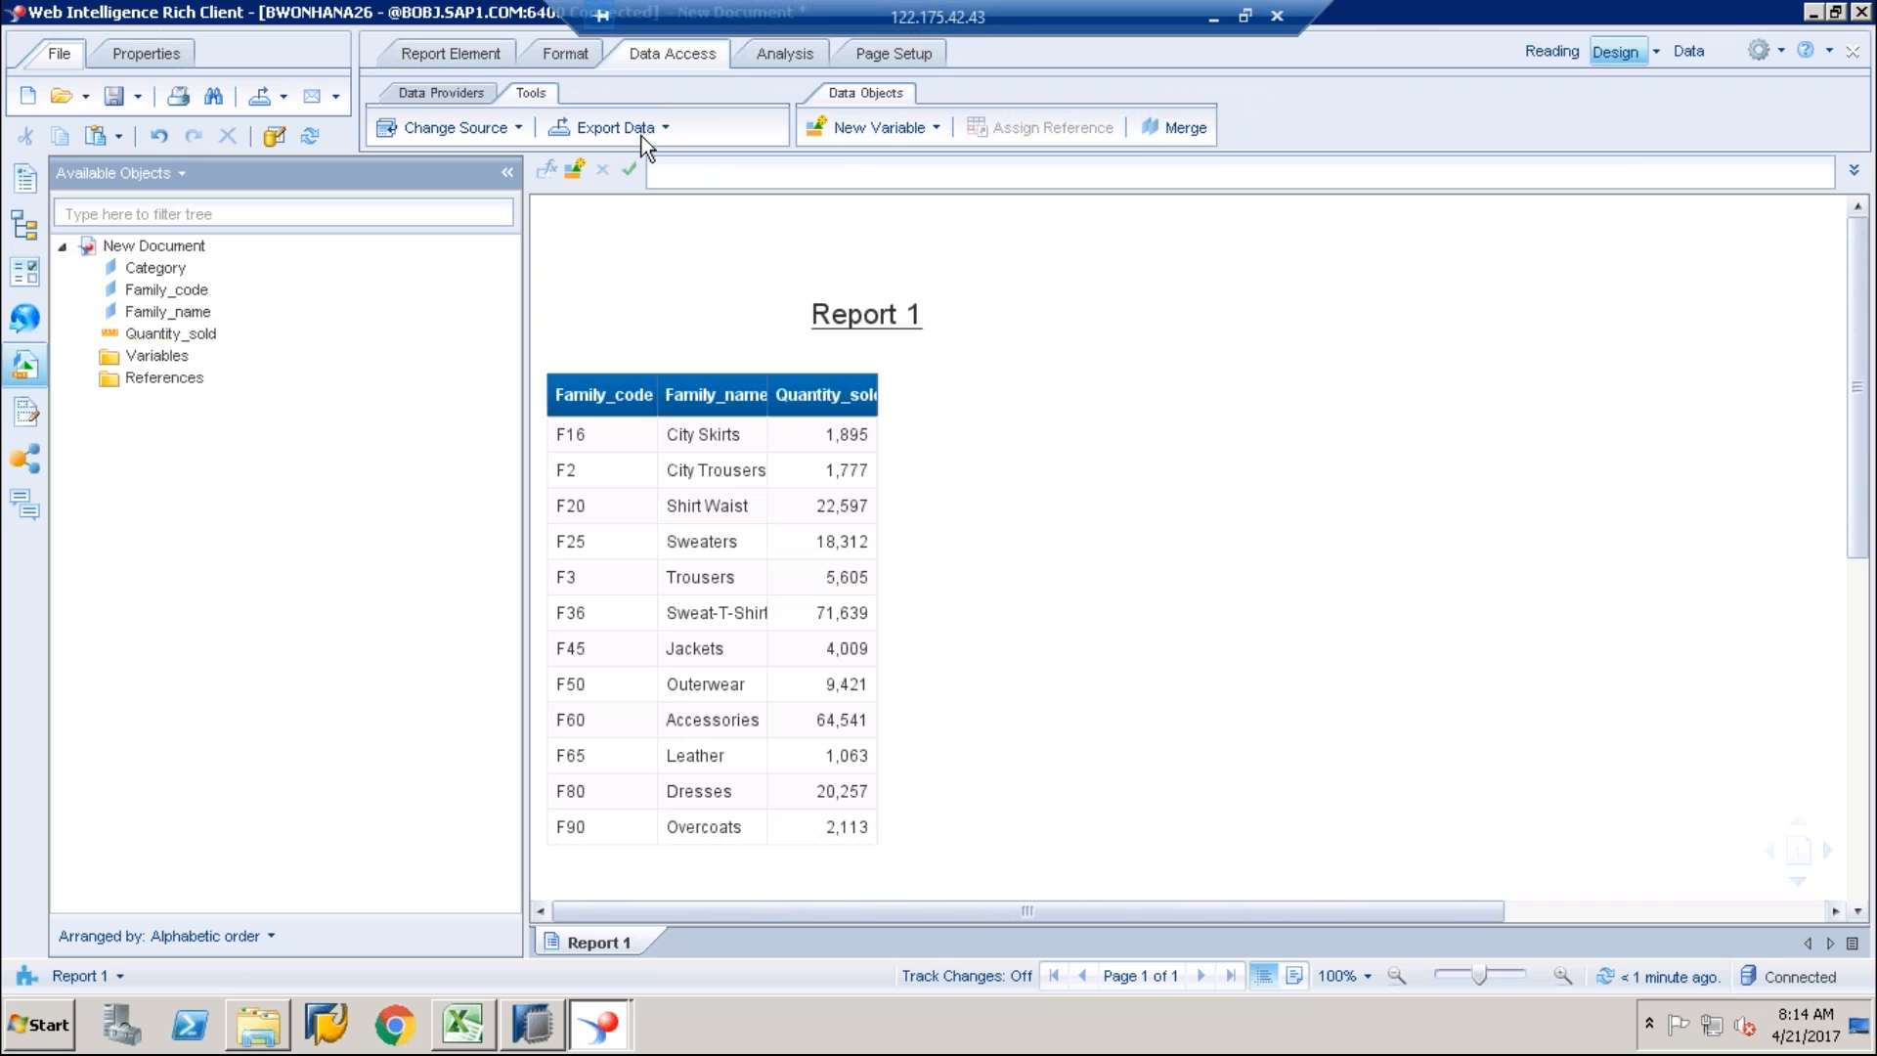
click(442, 96)
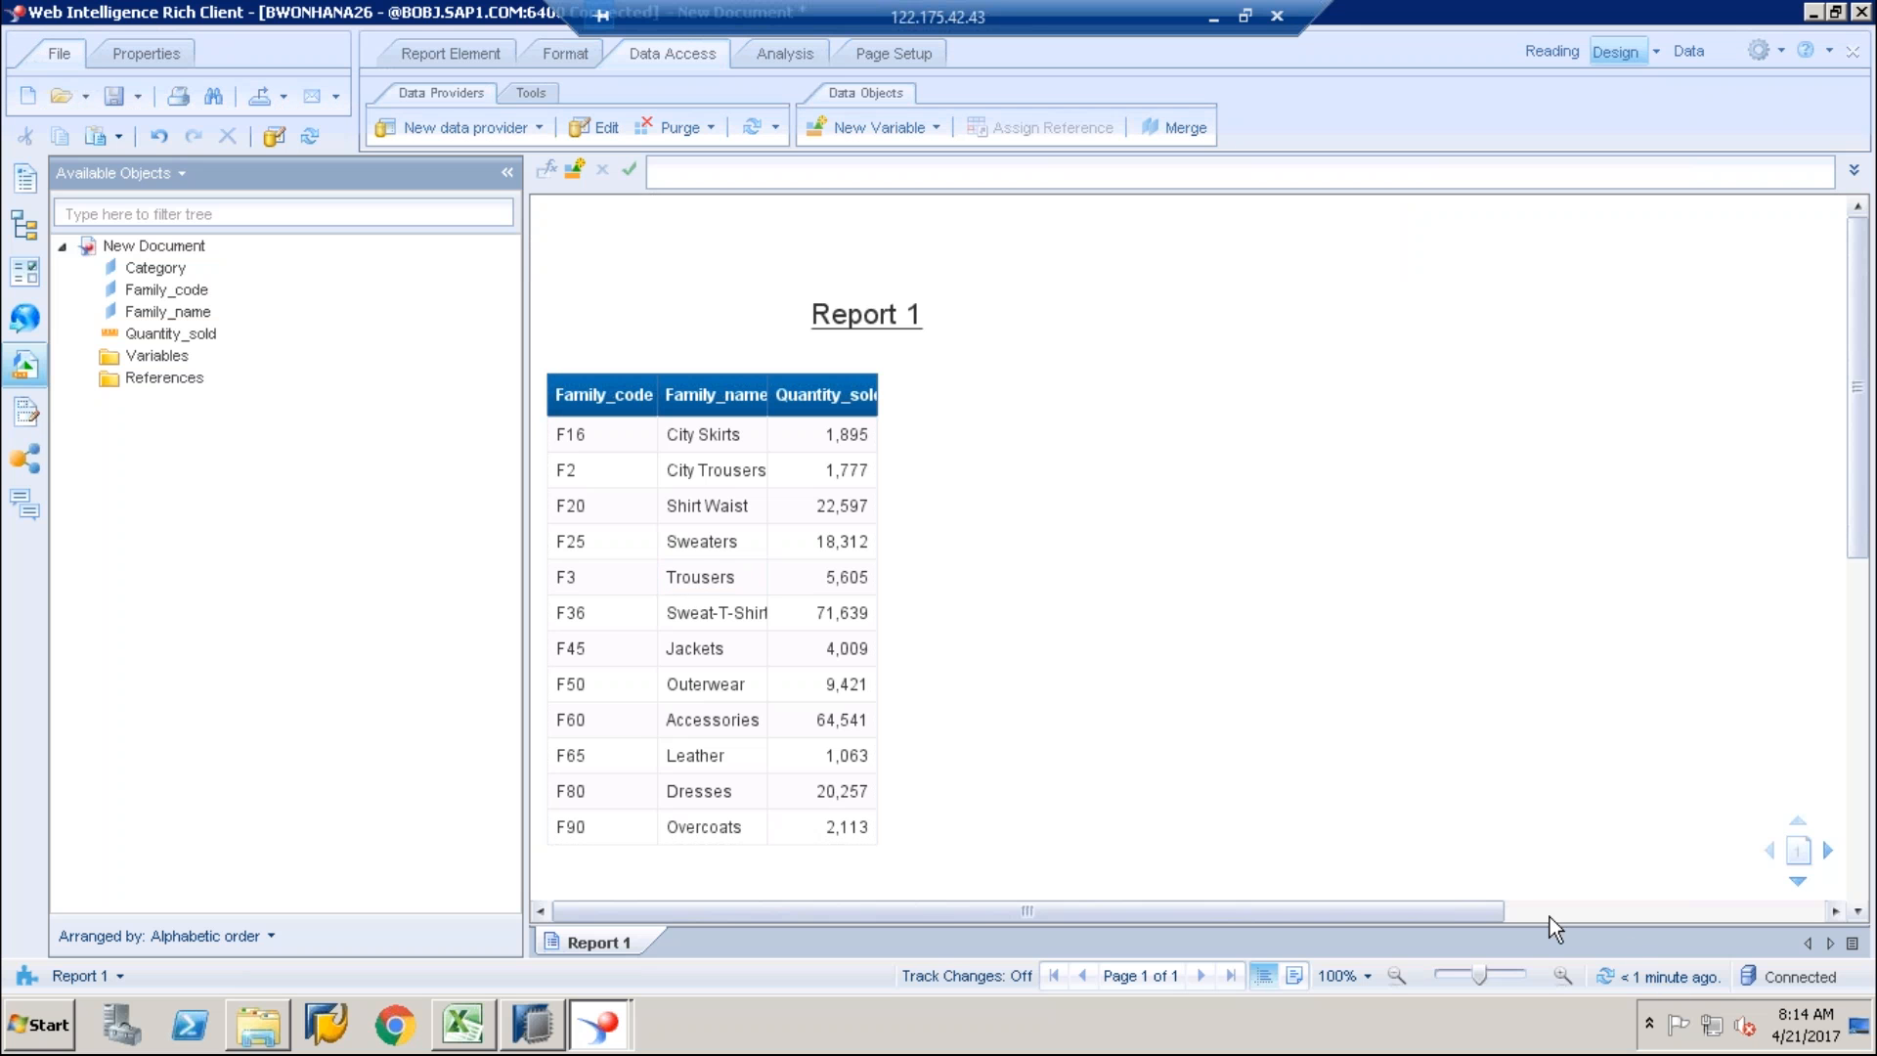
click(1608, 975)
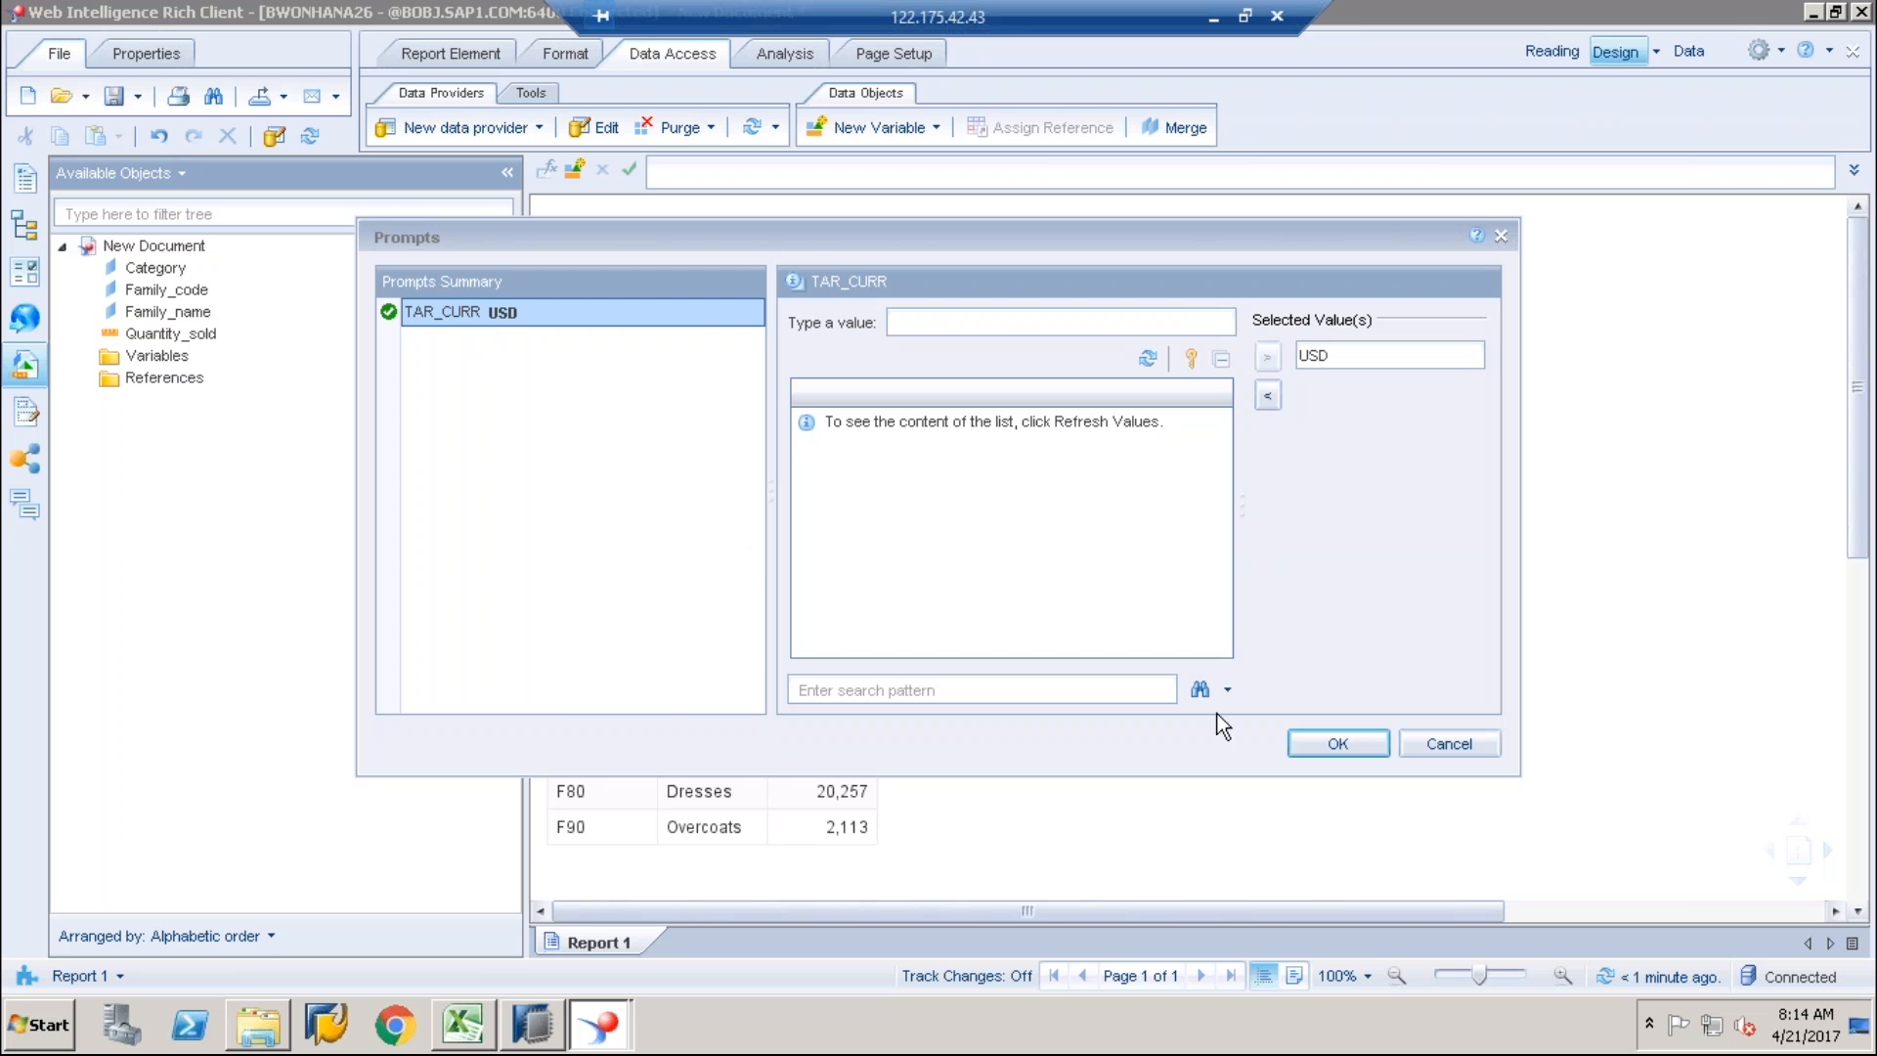
click(1335, 743)
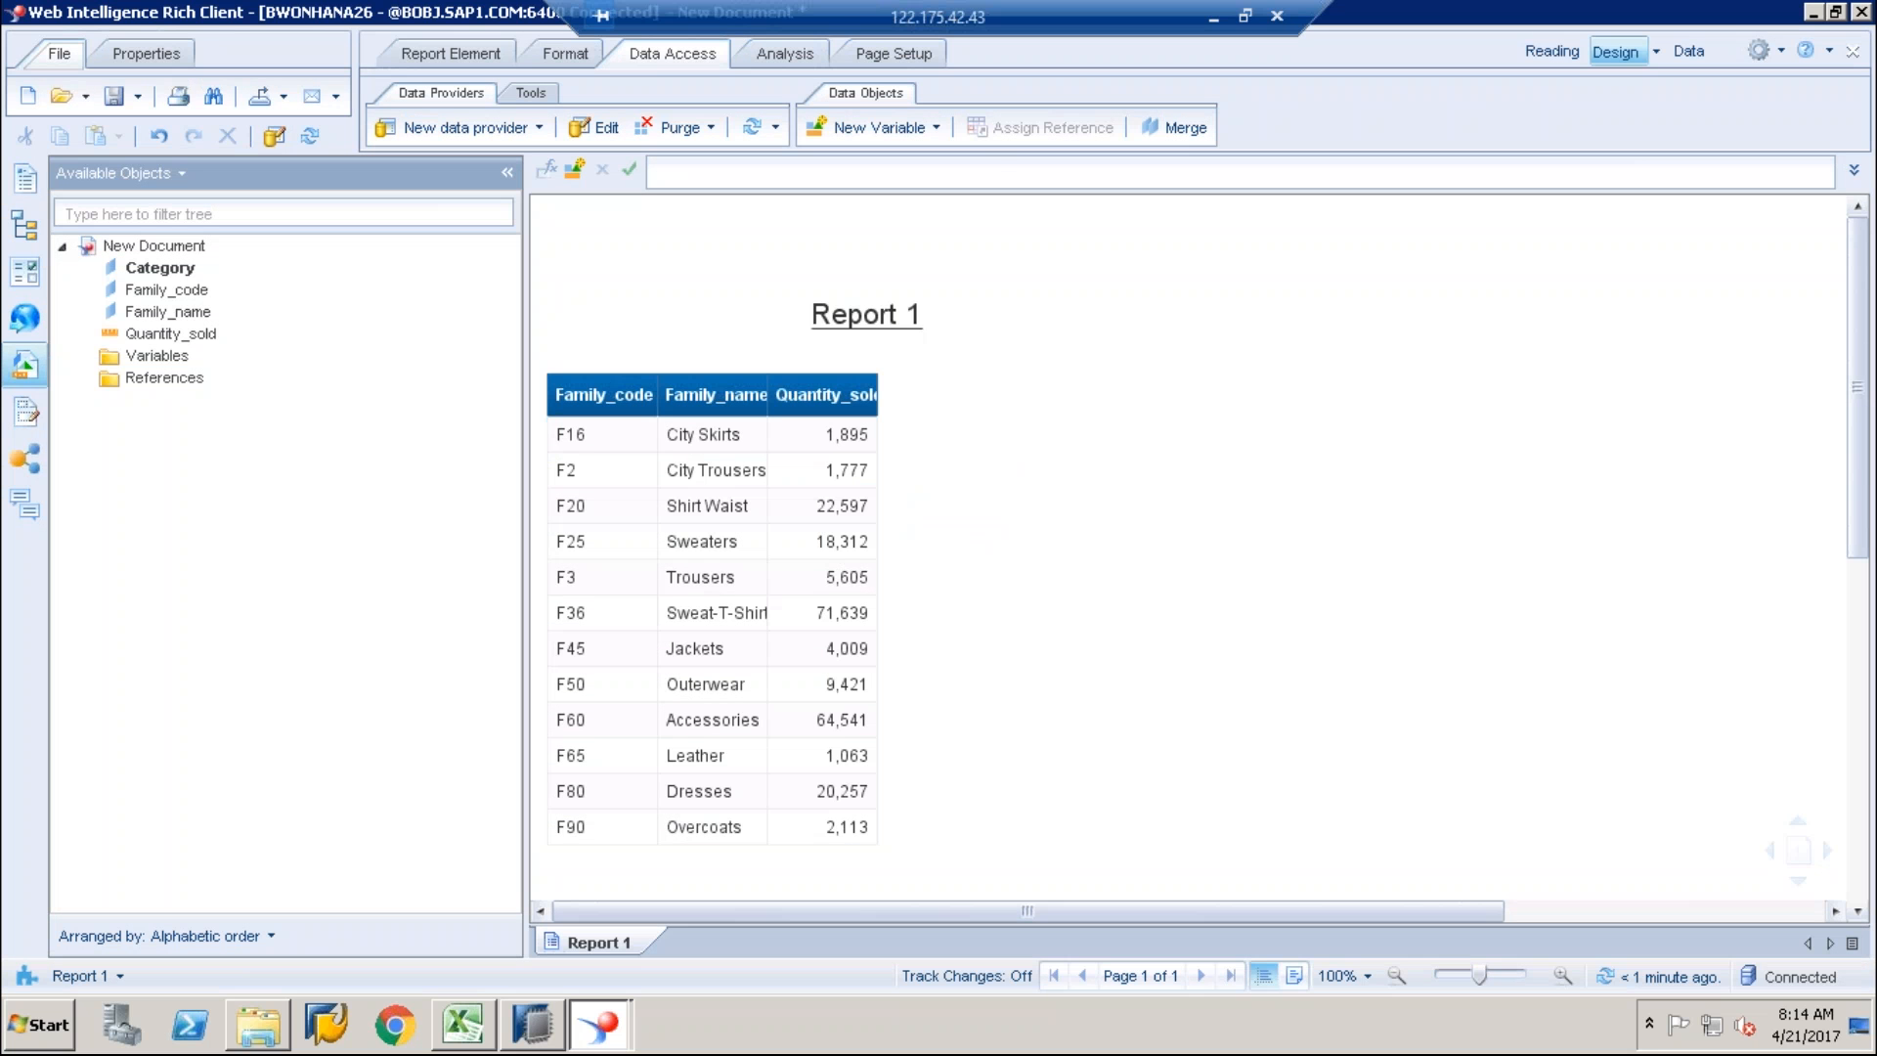
Step: Add Category back to the report table as a column between Family_name and Quantity_sold
click(146, 268)
double_click(763, 411)
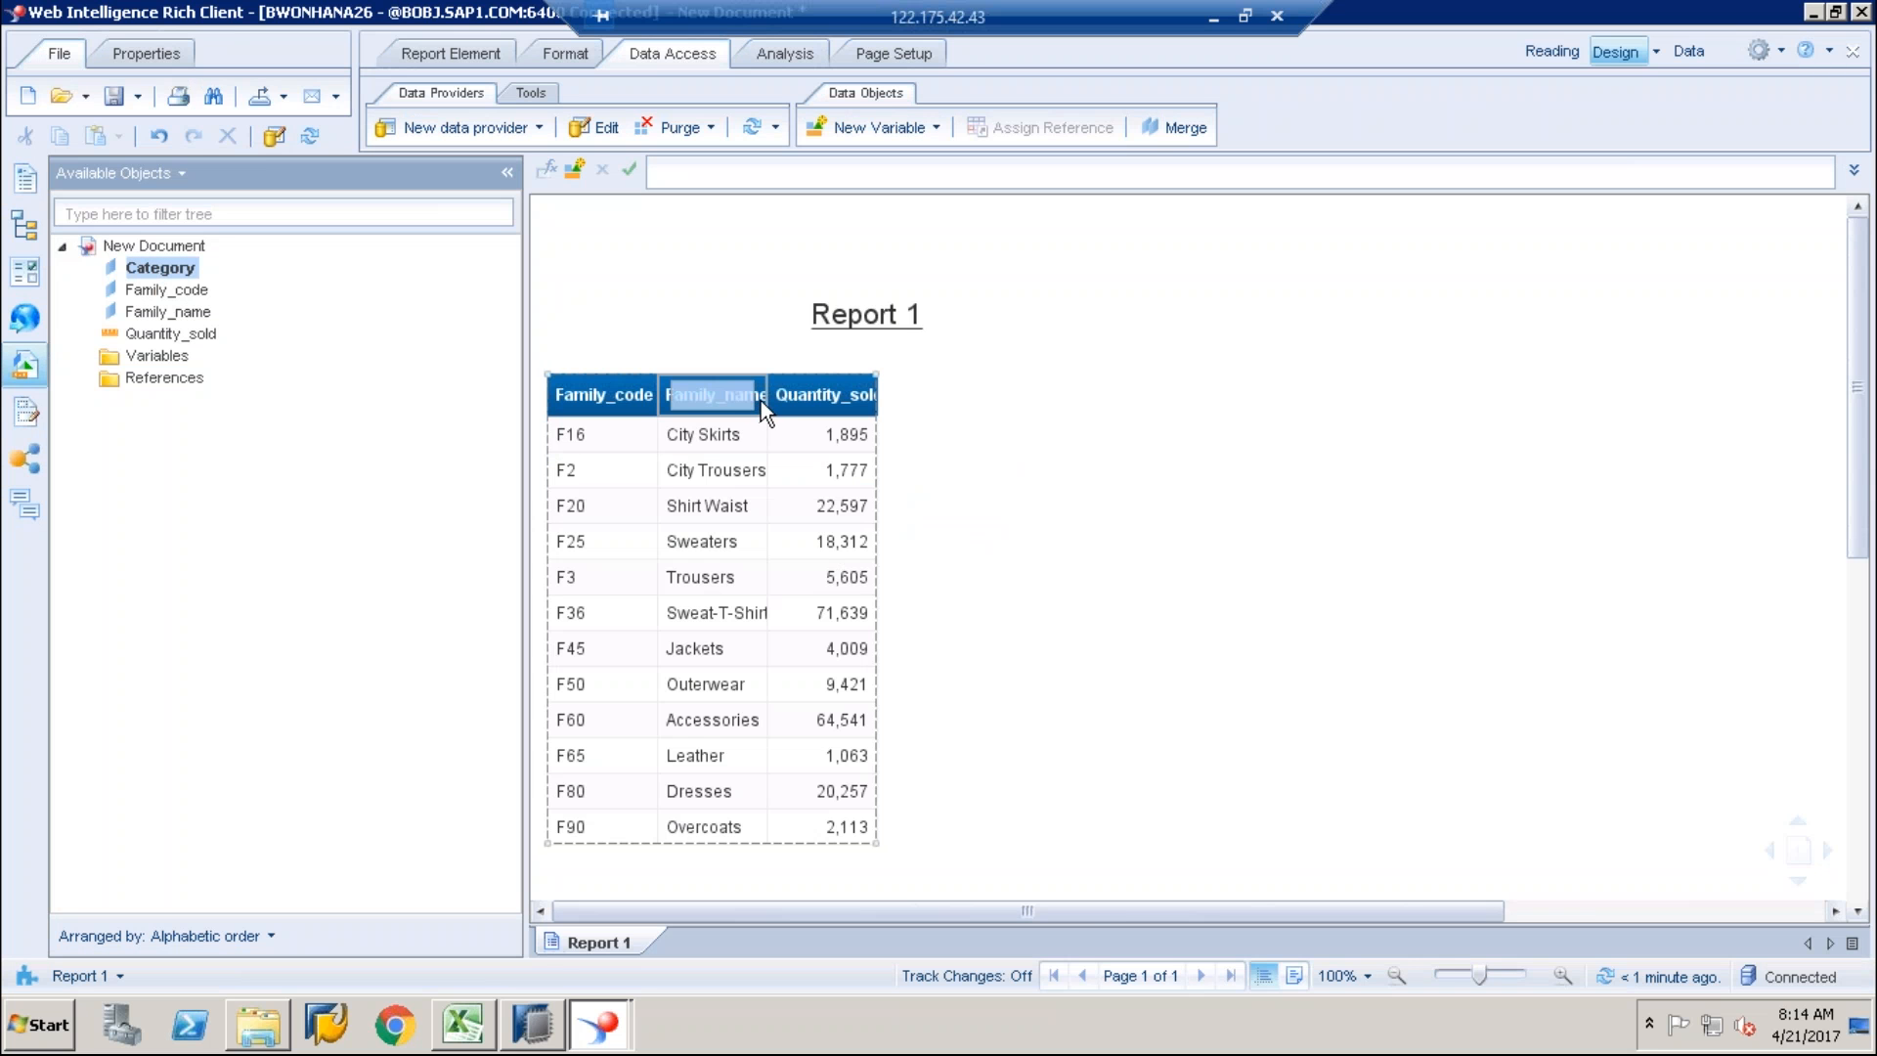
drag(760, 402, 762, 399)
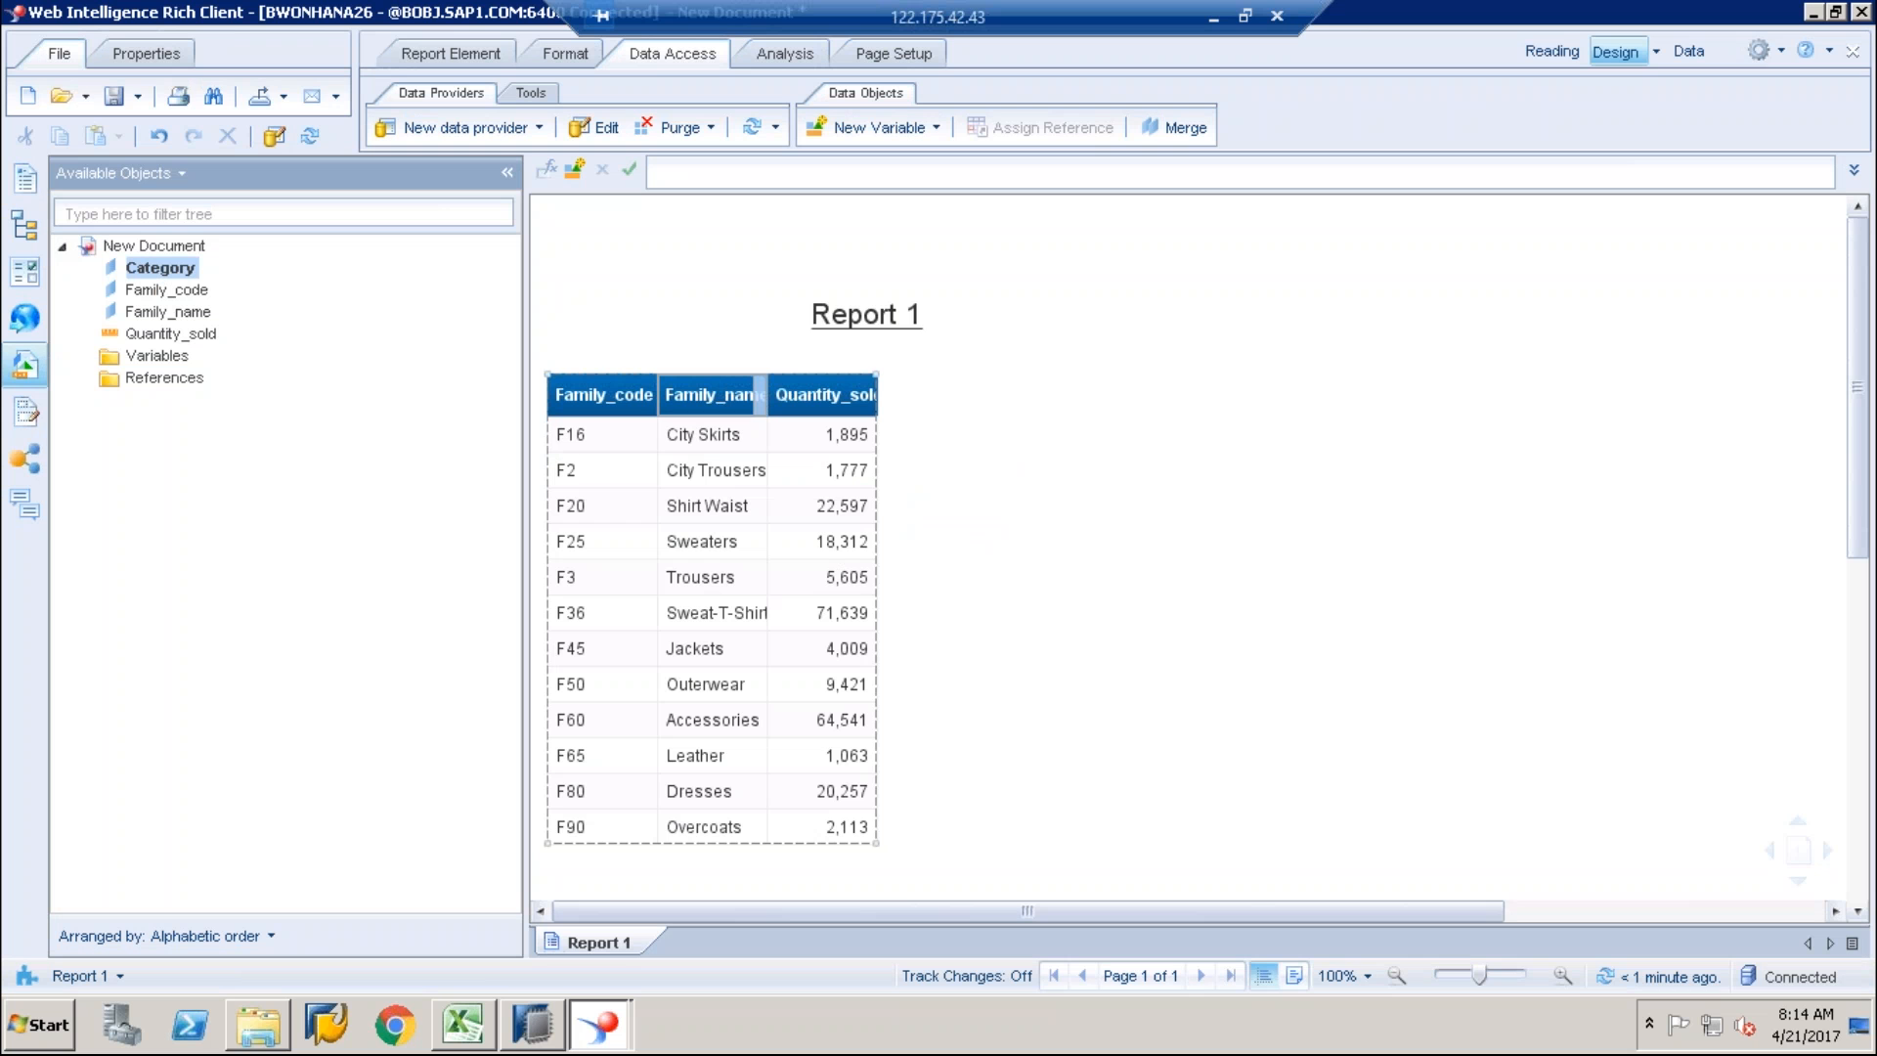
drag(147, 268, 762, 399)
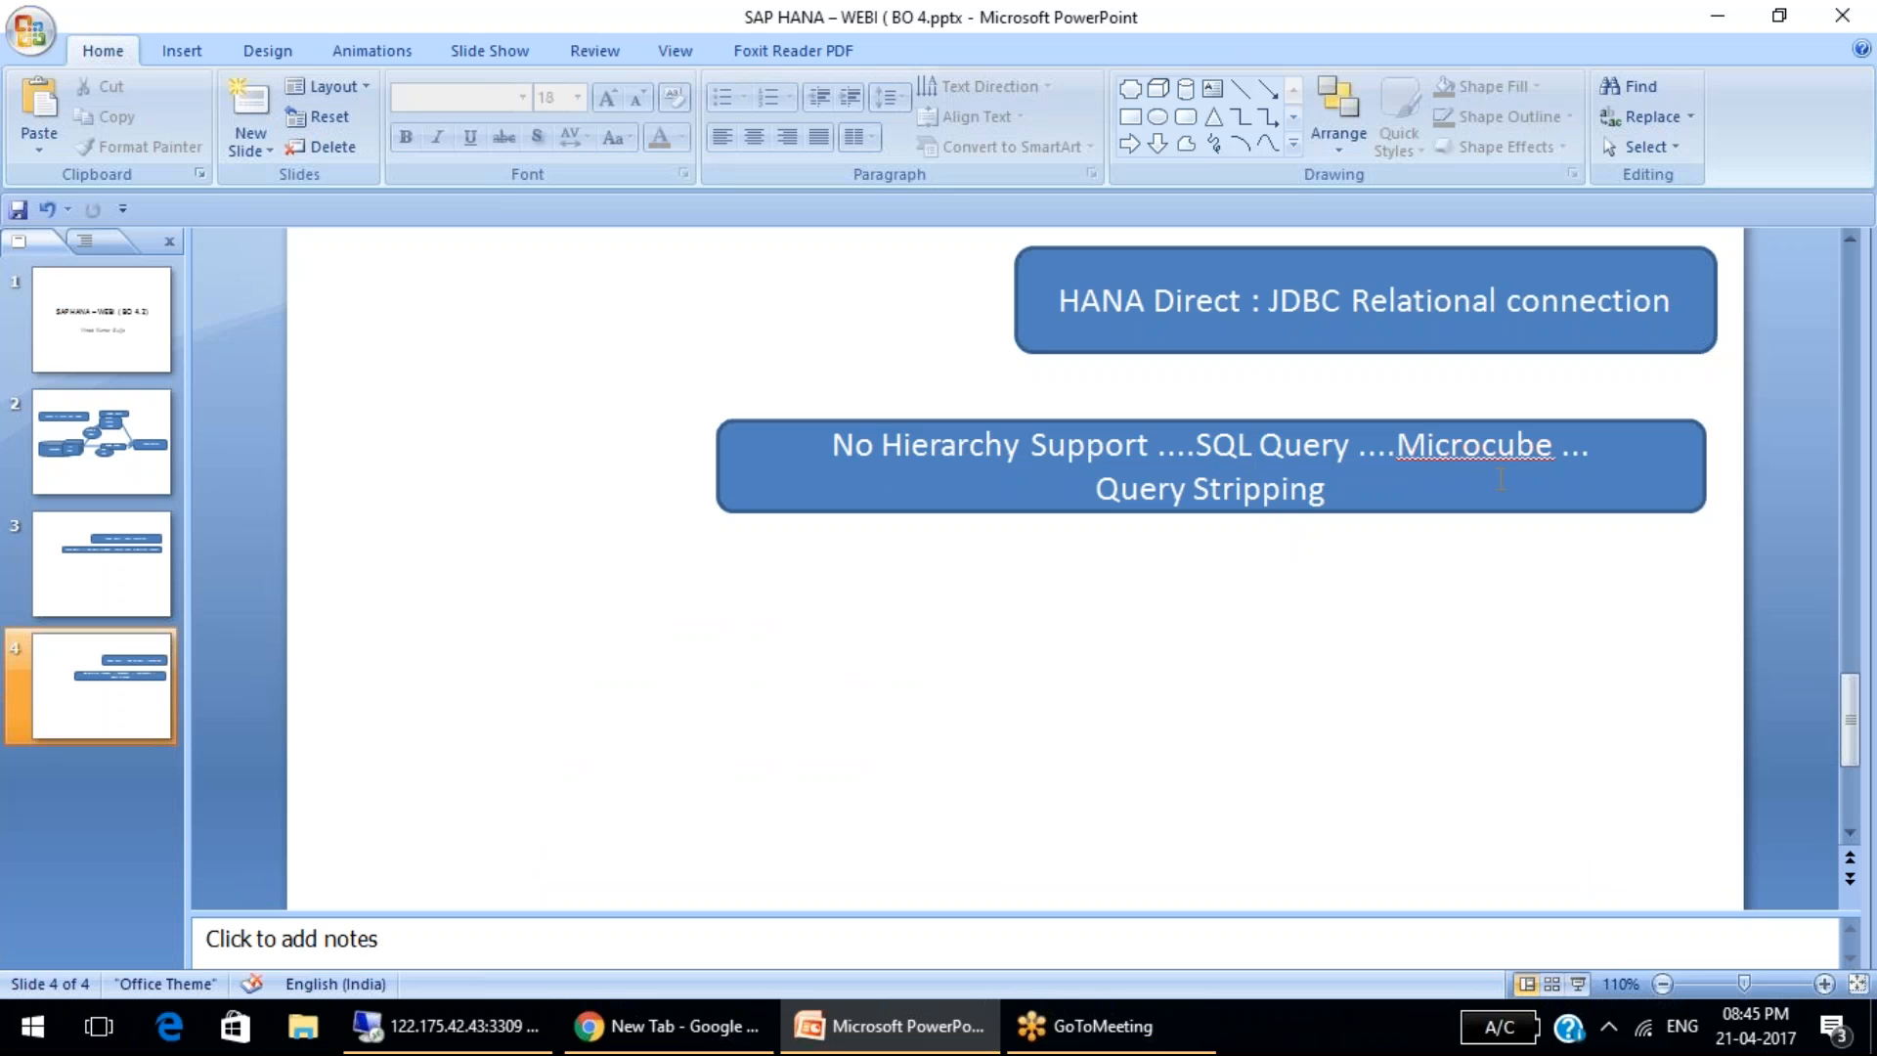
Step: In the PowerPoint presentation, add a blank slide after slide 4 with a rounded rectangle near its top reading "SAP HANA Online"
click(174, 580)
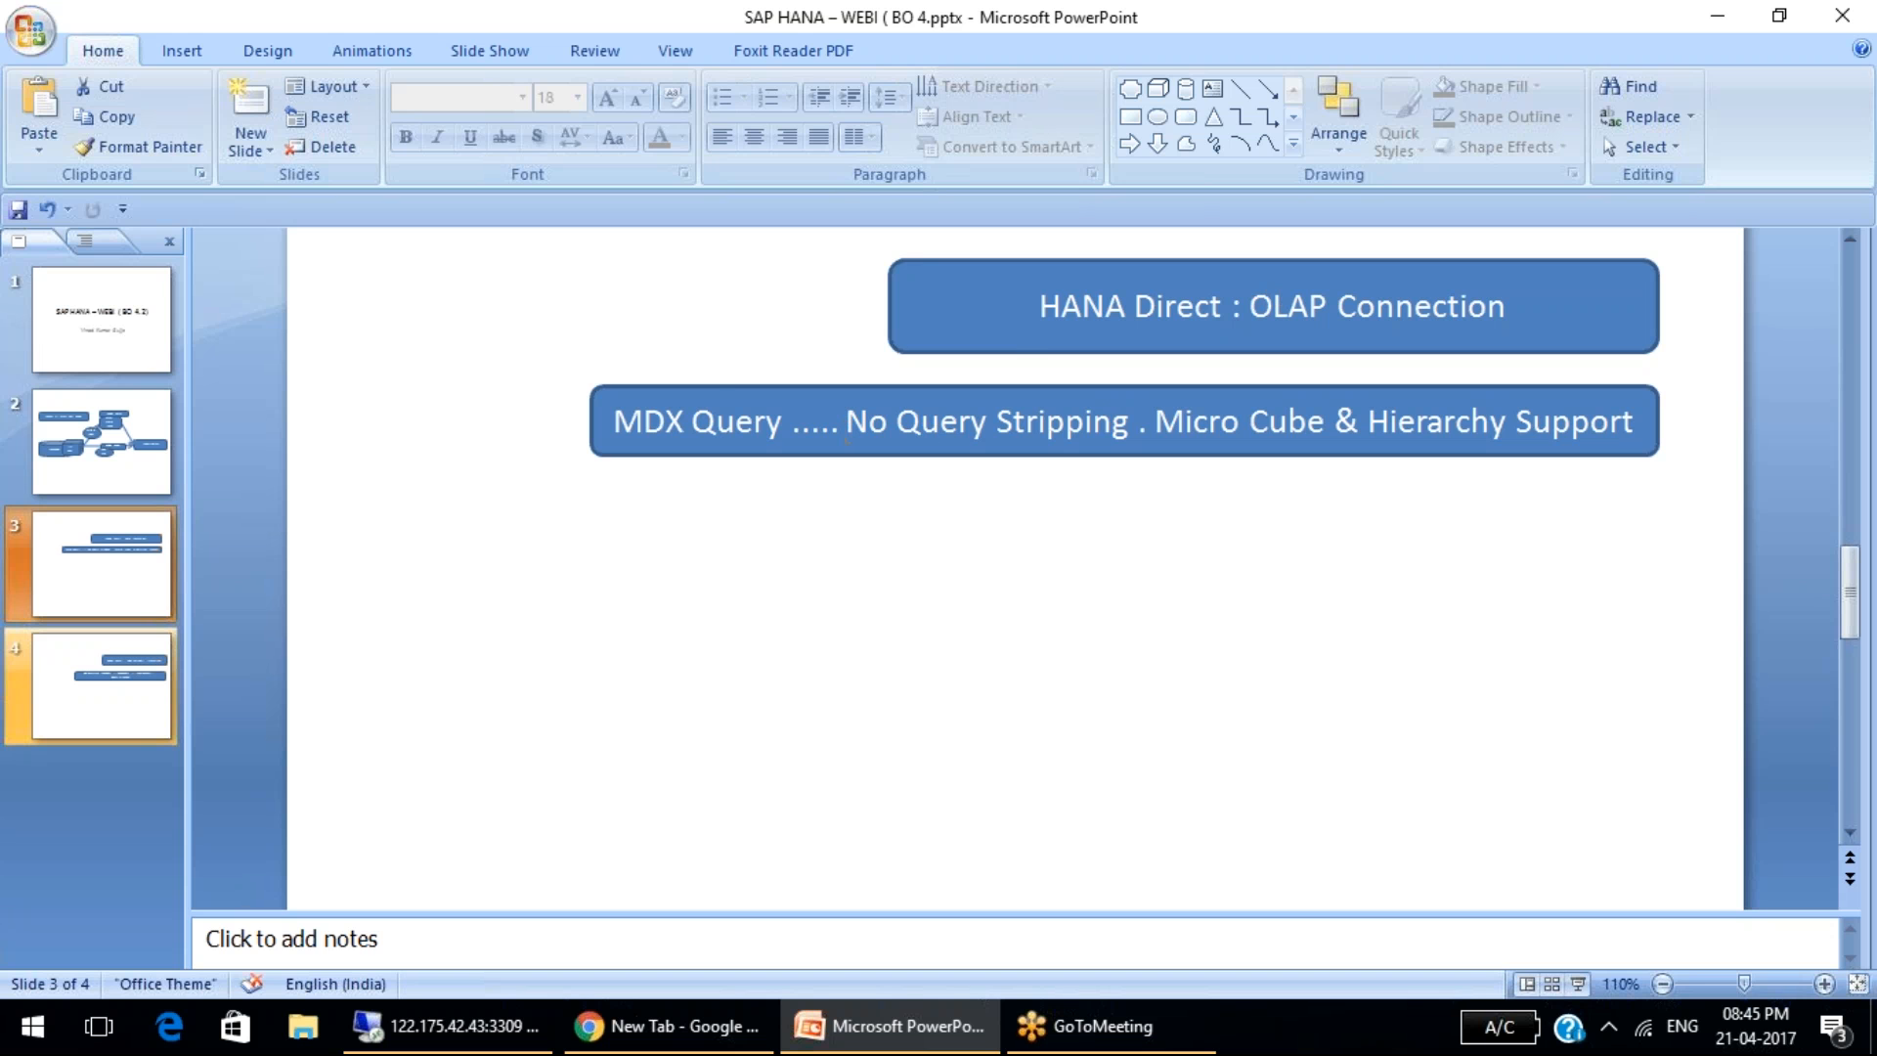
click(143, 712)
click(257, 150)
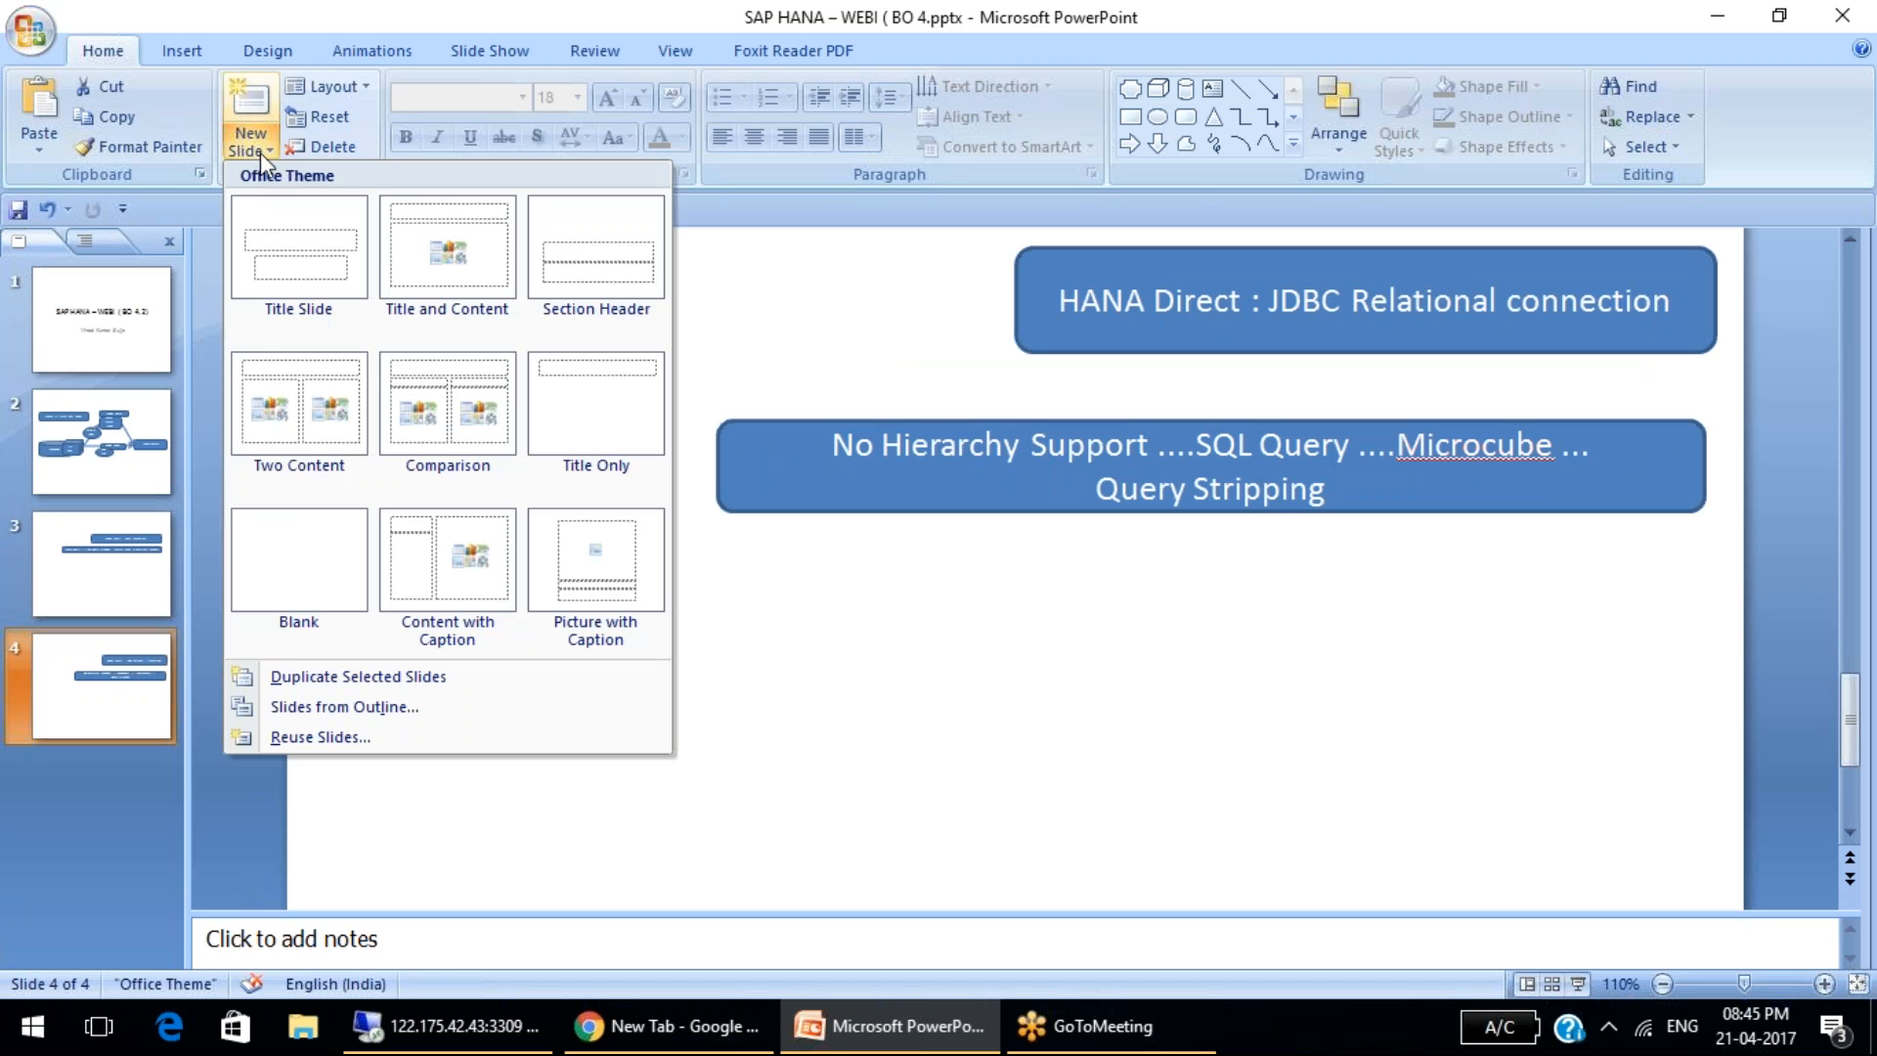
click(330, 553)
click(1186, 116)
mouse_move(1067, 244)
mouse_down()
mouse_move(1467, 339)
mouse_move(1663, 327)
mouse_move(1661, 363)
mouse_up()
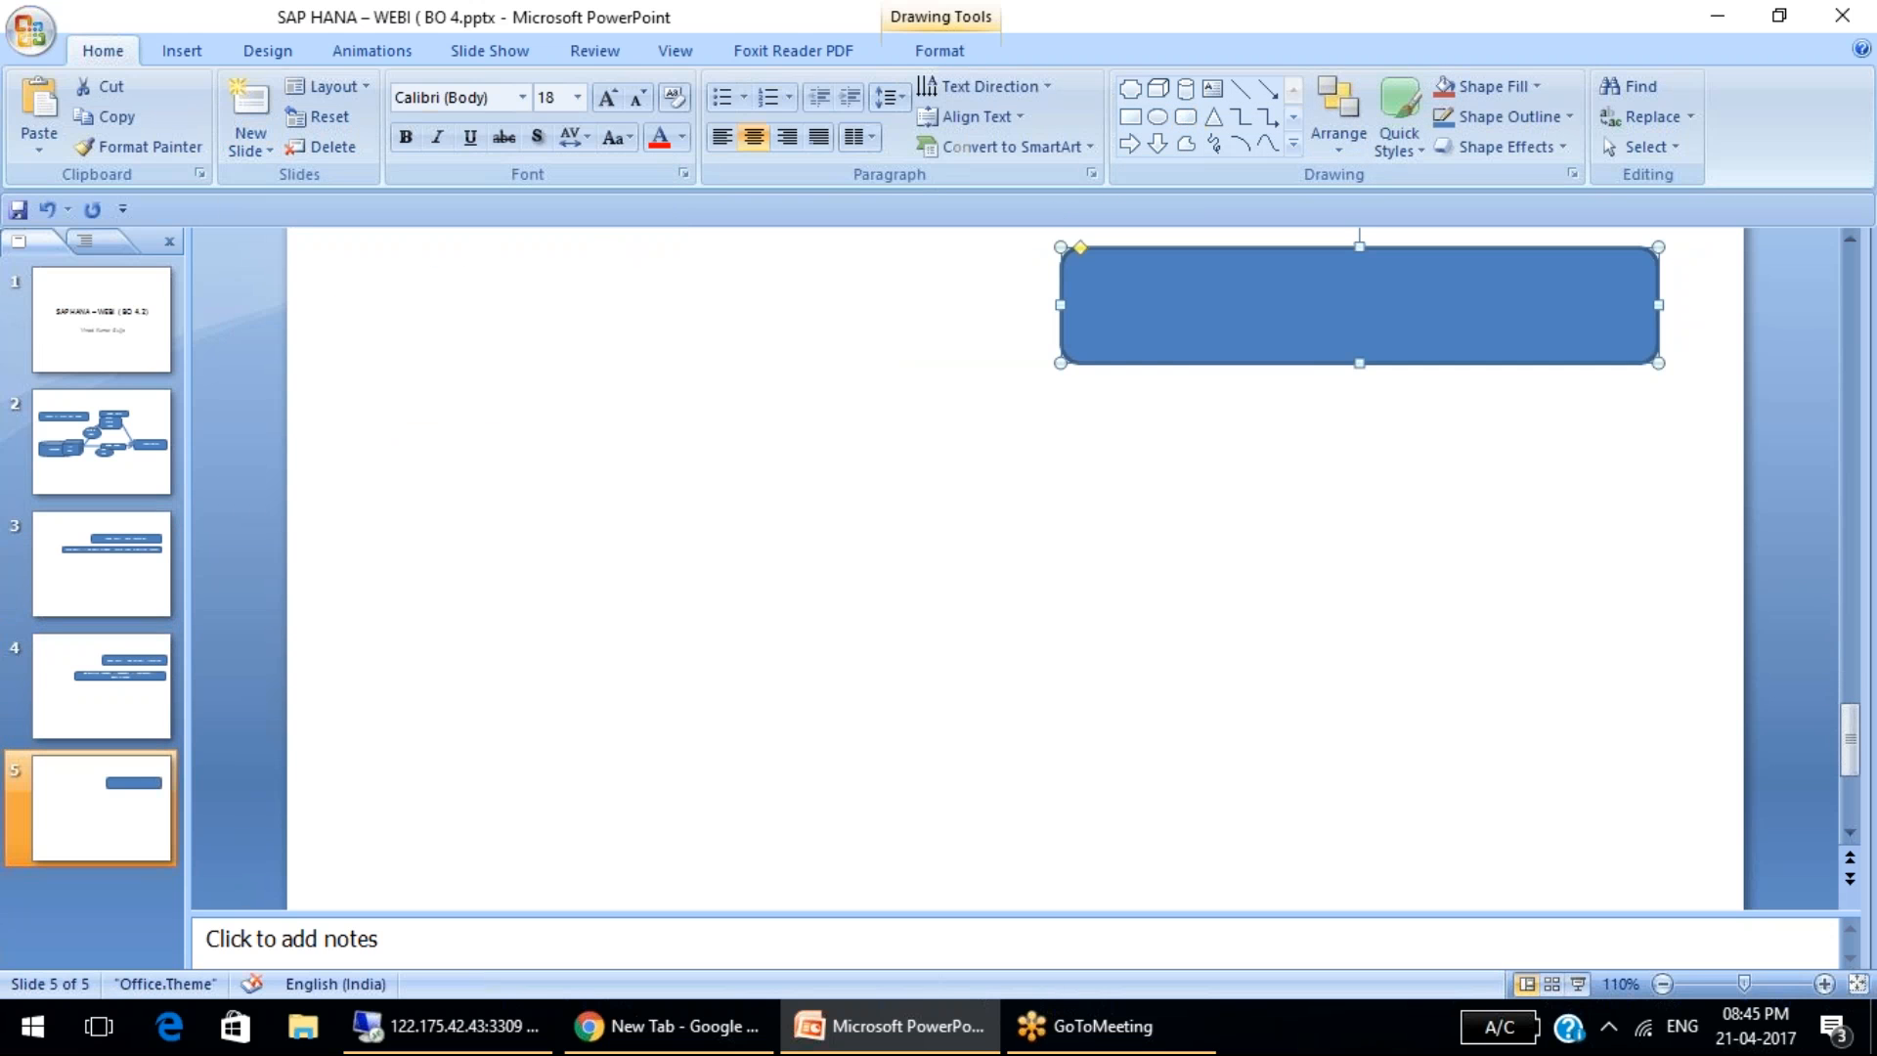
text(SAP HANA Online)
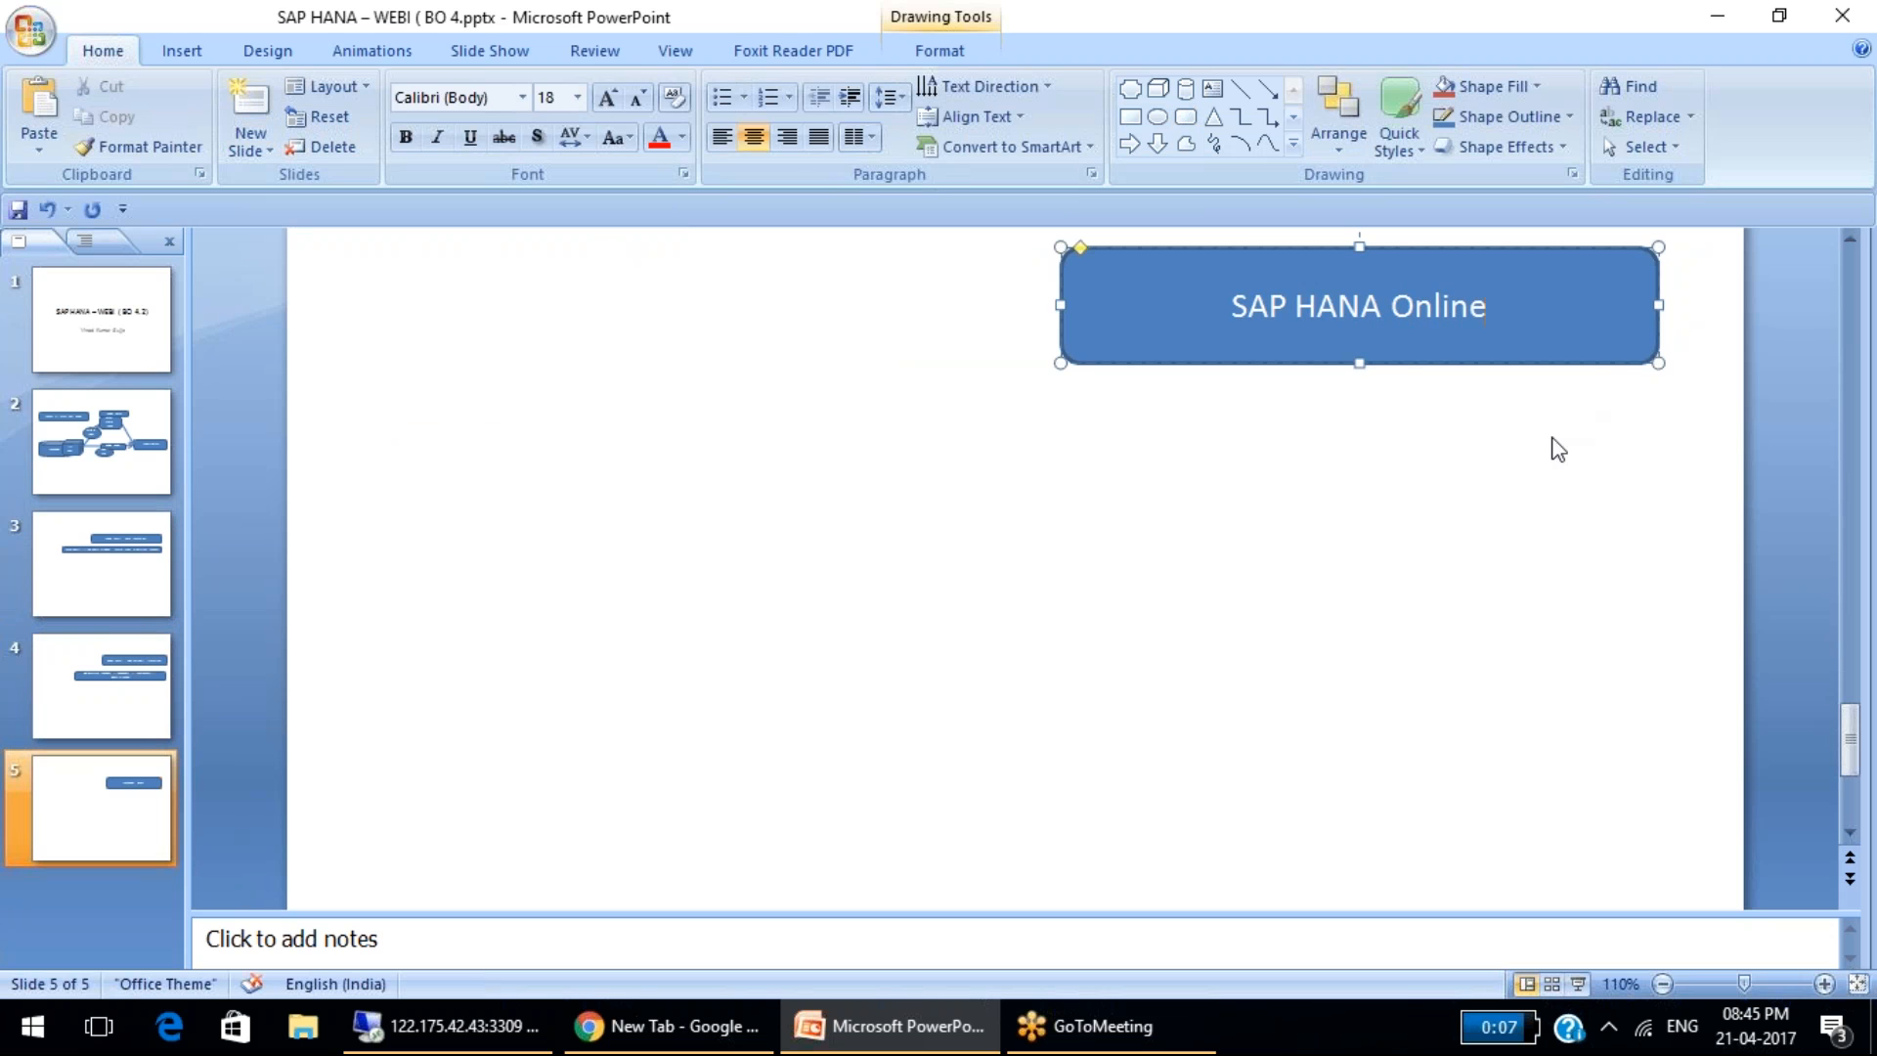
click(1558, 448)
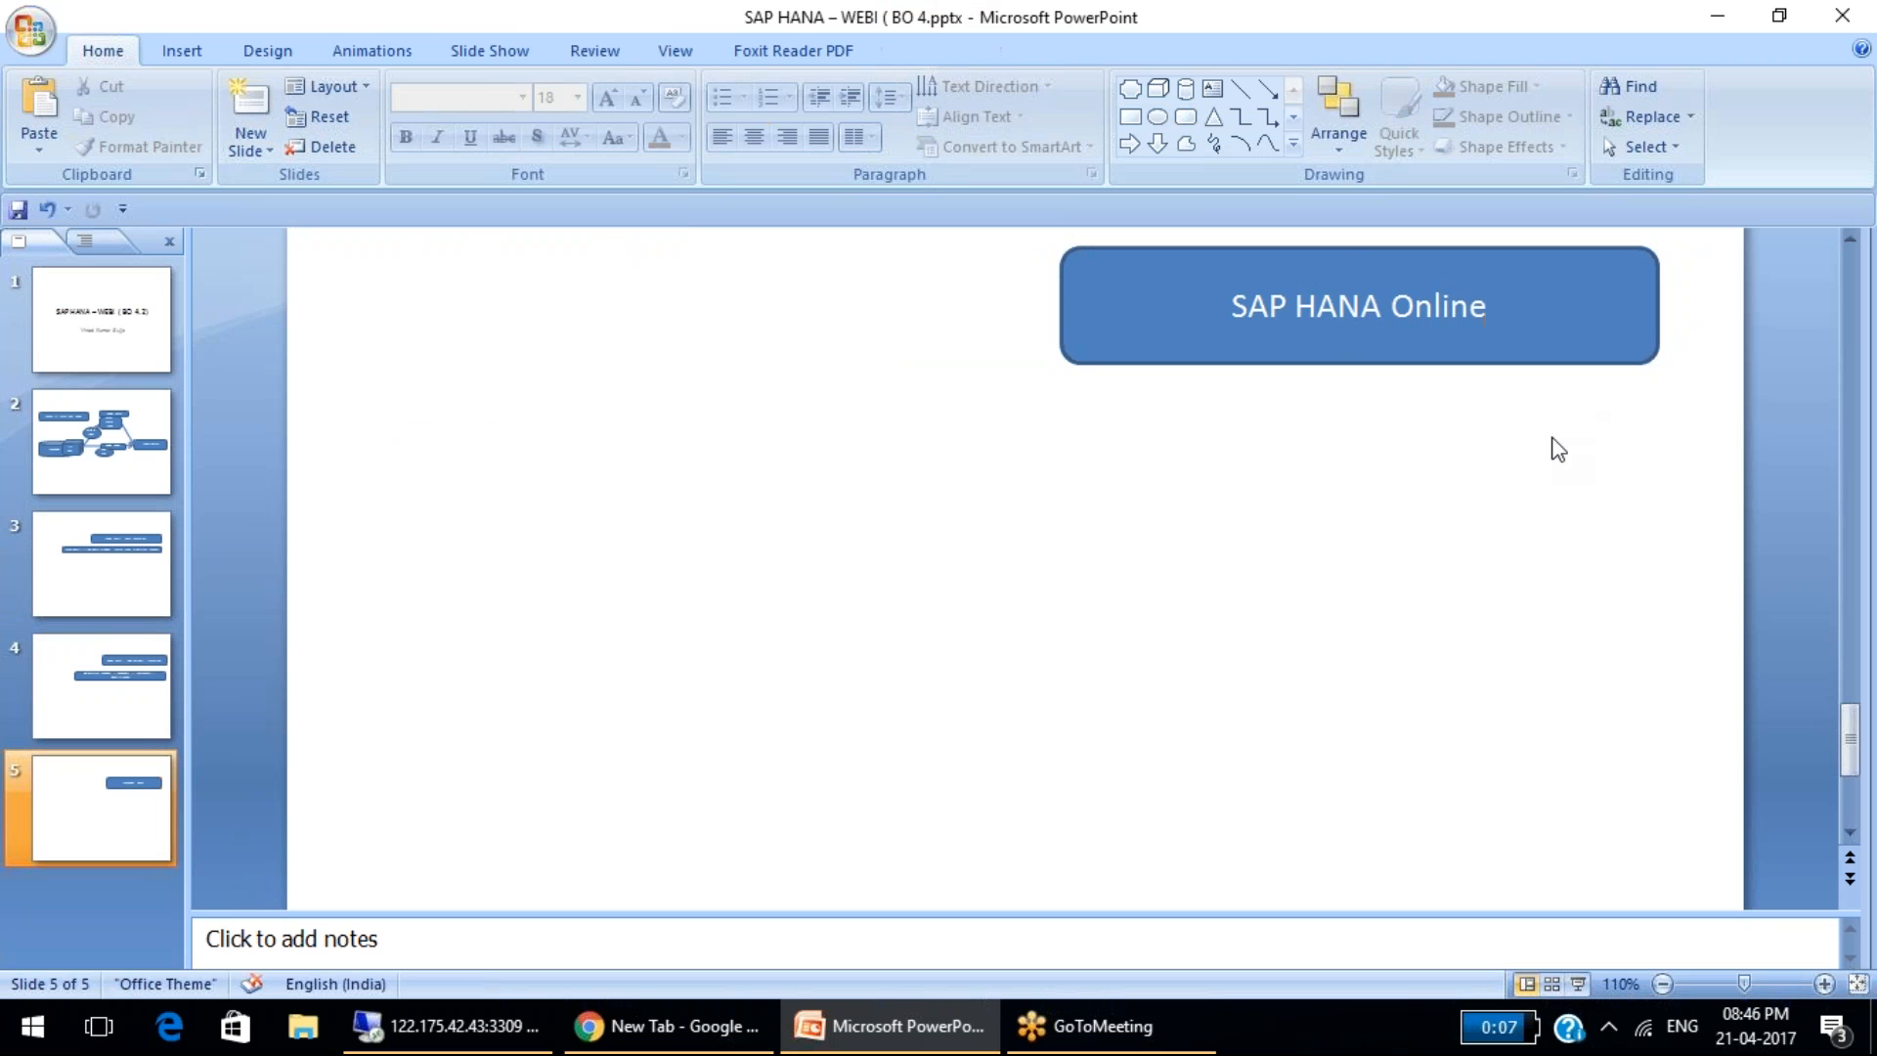
Step: Draw a wide rounded rectangle below the "SAP HANA Online" box and enter "Only Relational Connection ( JDBC)" in it
click(1186, 116)
mouse_move(573, 432)
mouse_down()
mouse_move(1542, 553)
mouse_move(1716, 511)
mouse_up()
text(Only)
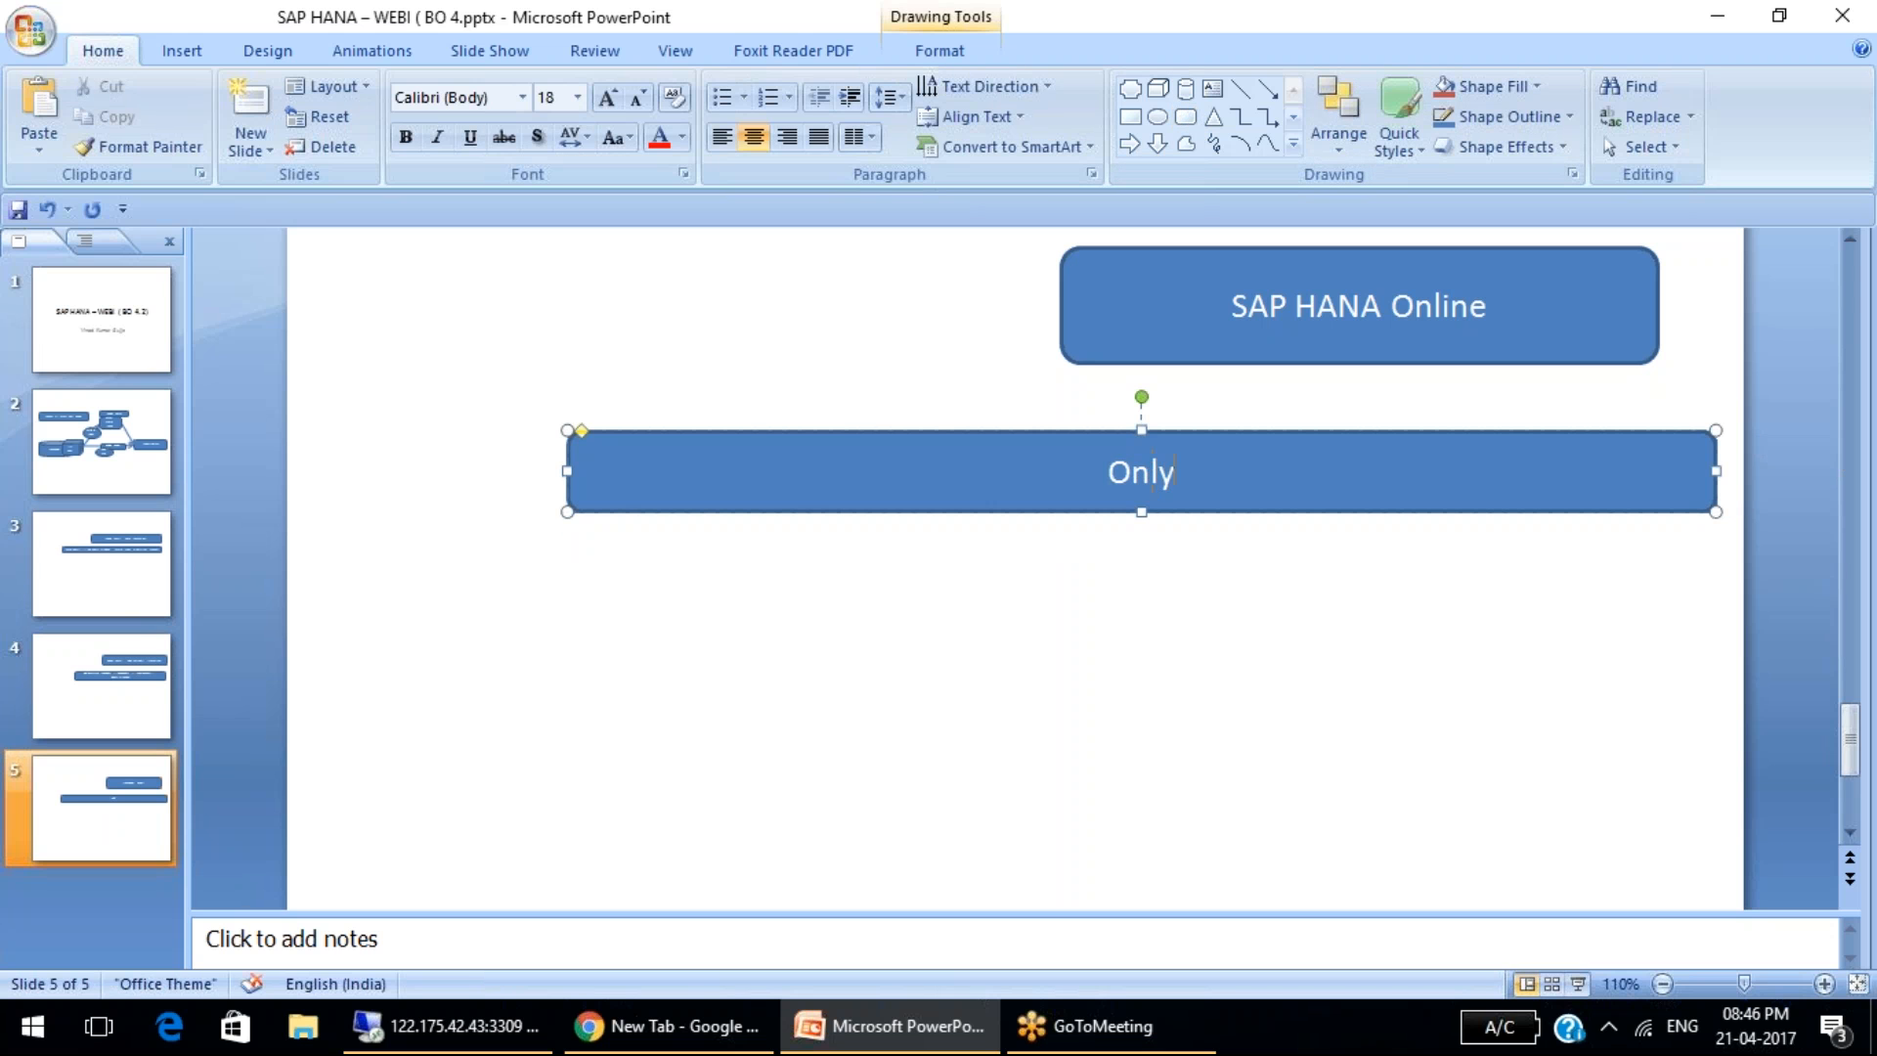
text( Relational)
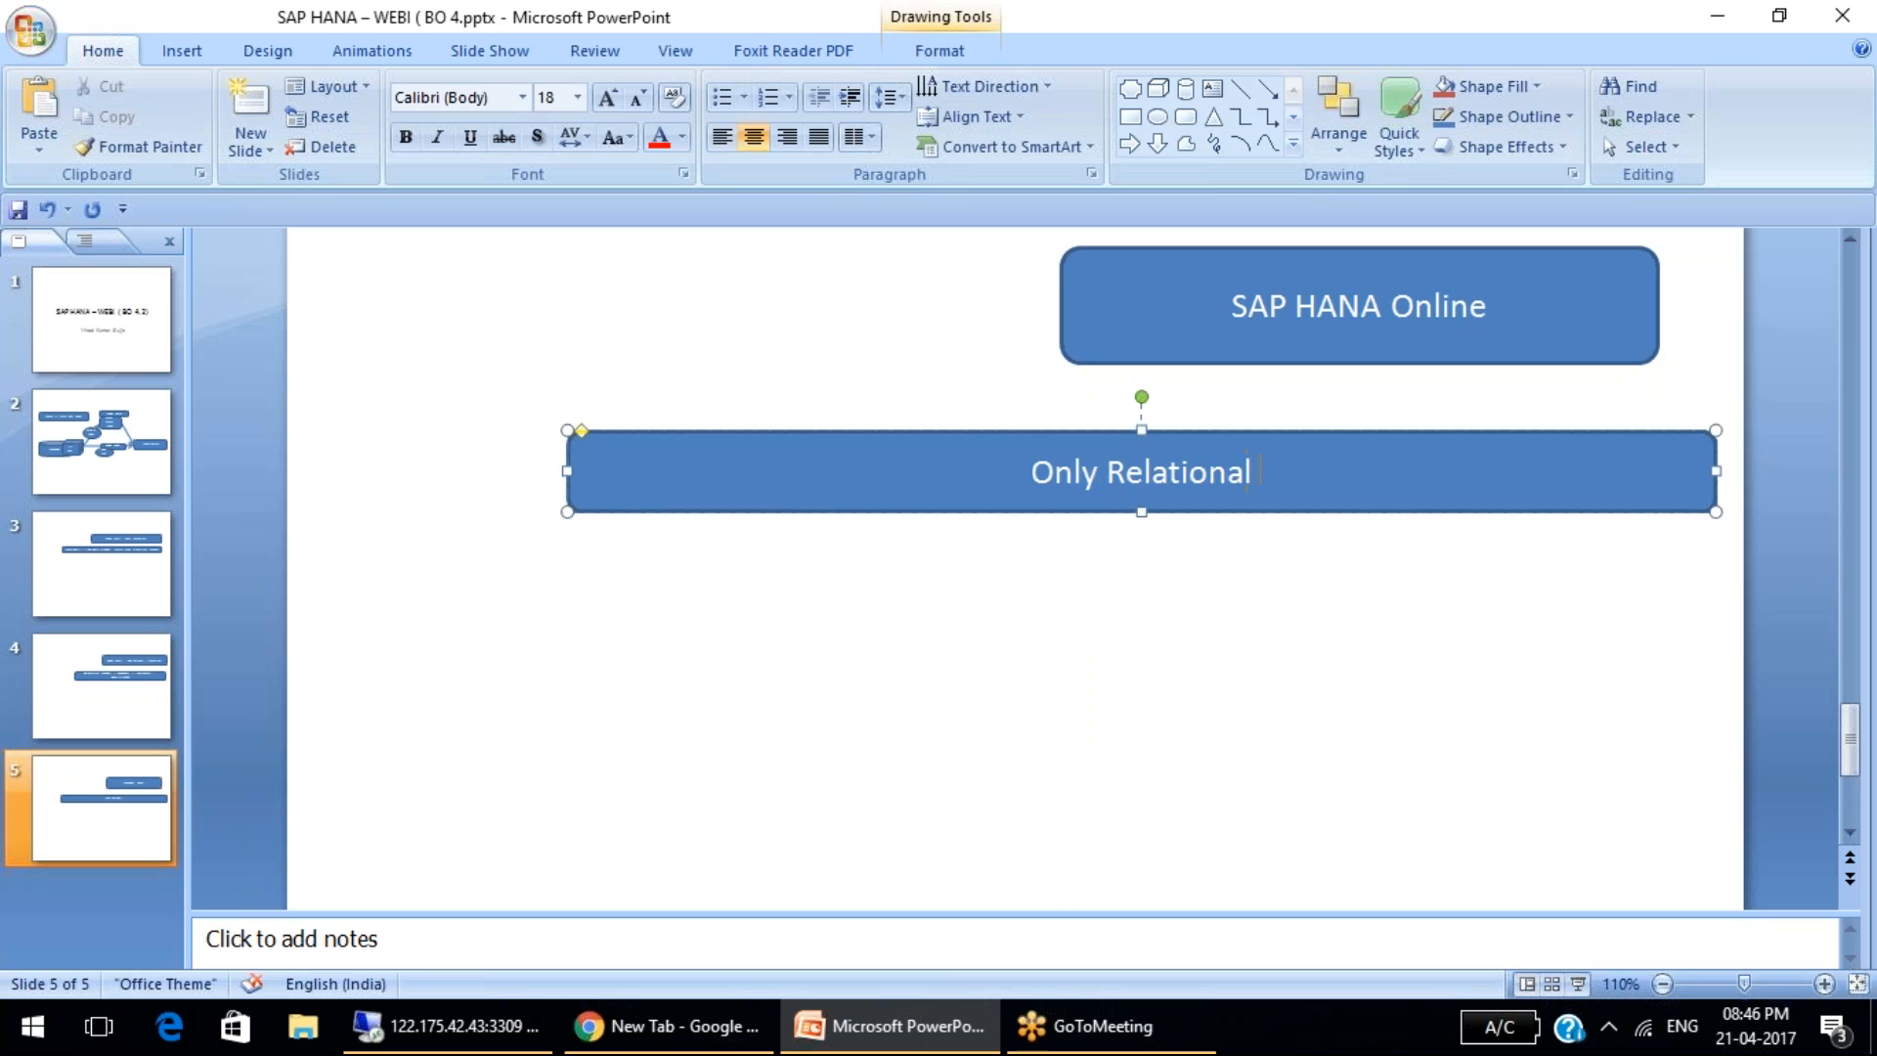
text( COnnection )
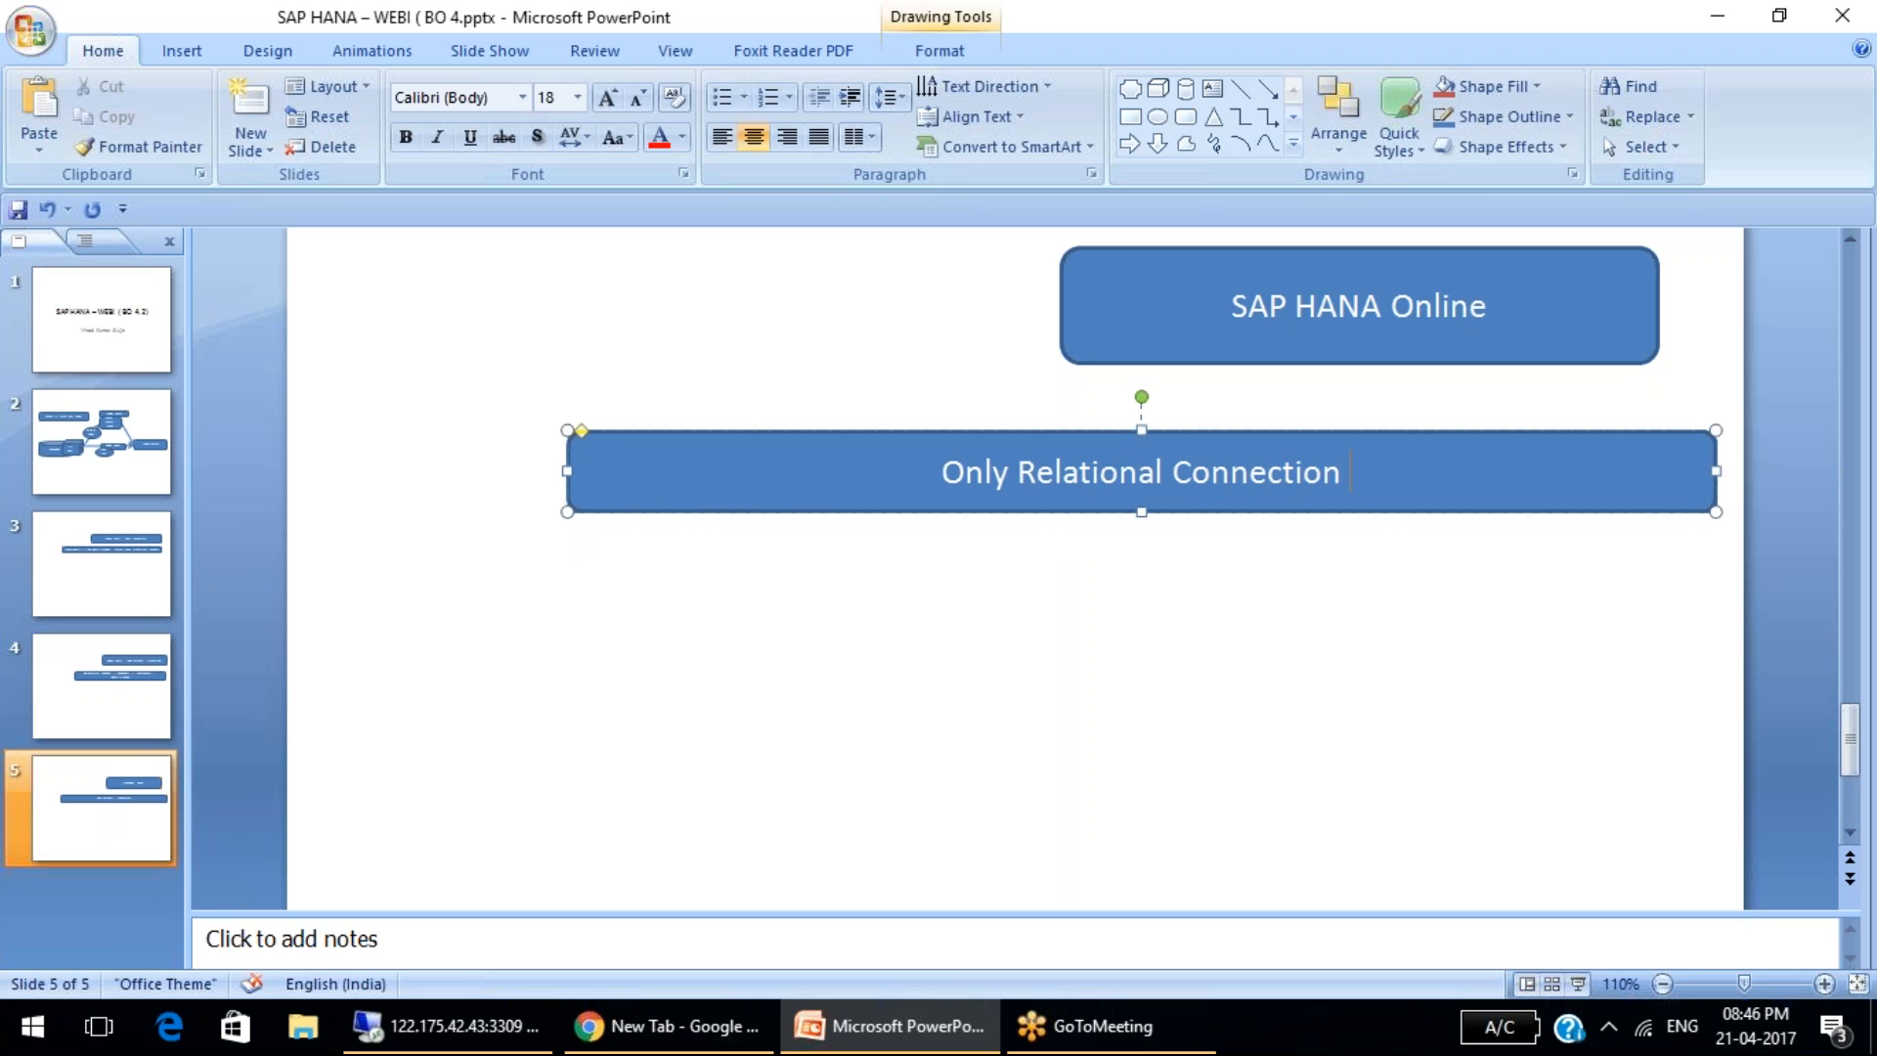
text(( JDBC)
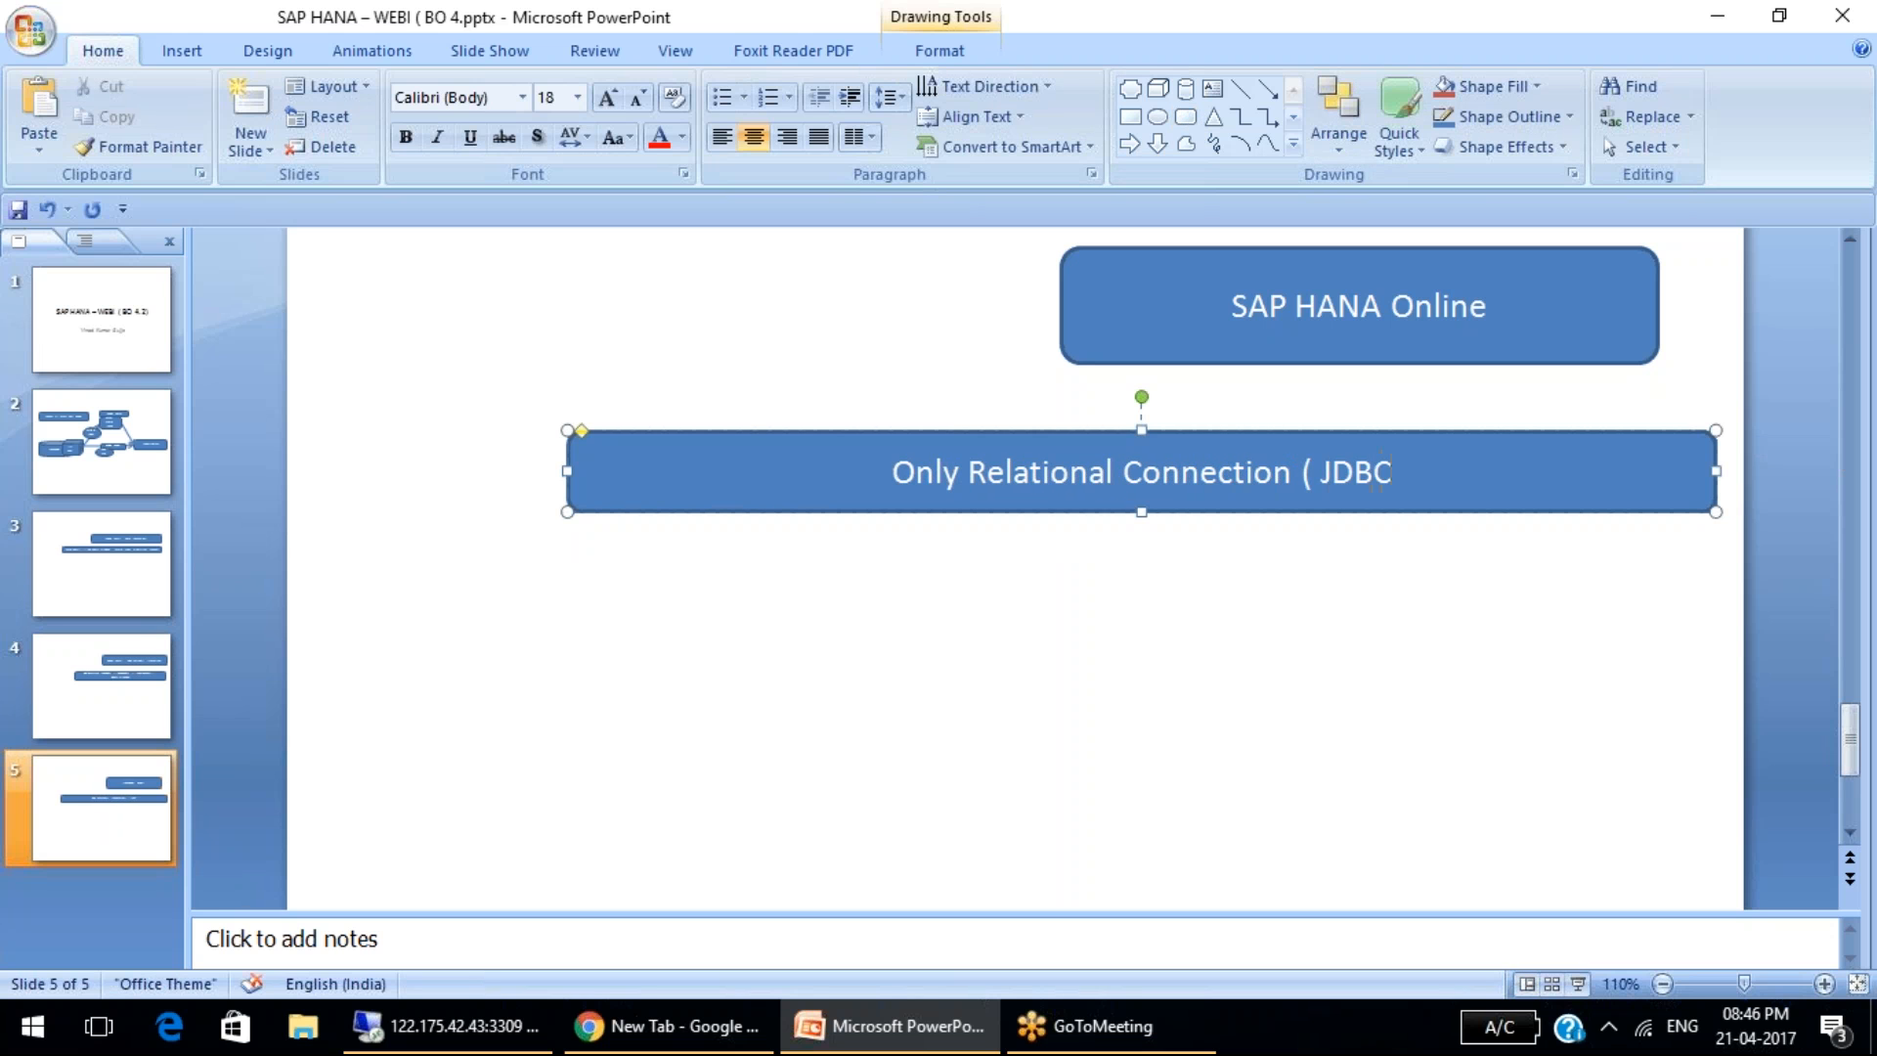
text() : No)
key(BackSpace)
key(BackSpace)
key(BackSpace)
key(BackSpace)
Step: Append ".... NO microcube ....No Hierarchy Support ....No query Stripping" to the lower box's text on slide 5
text(.... NO)
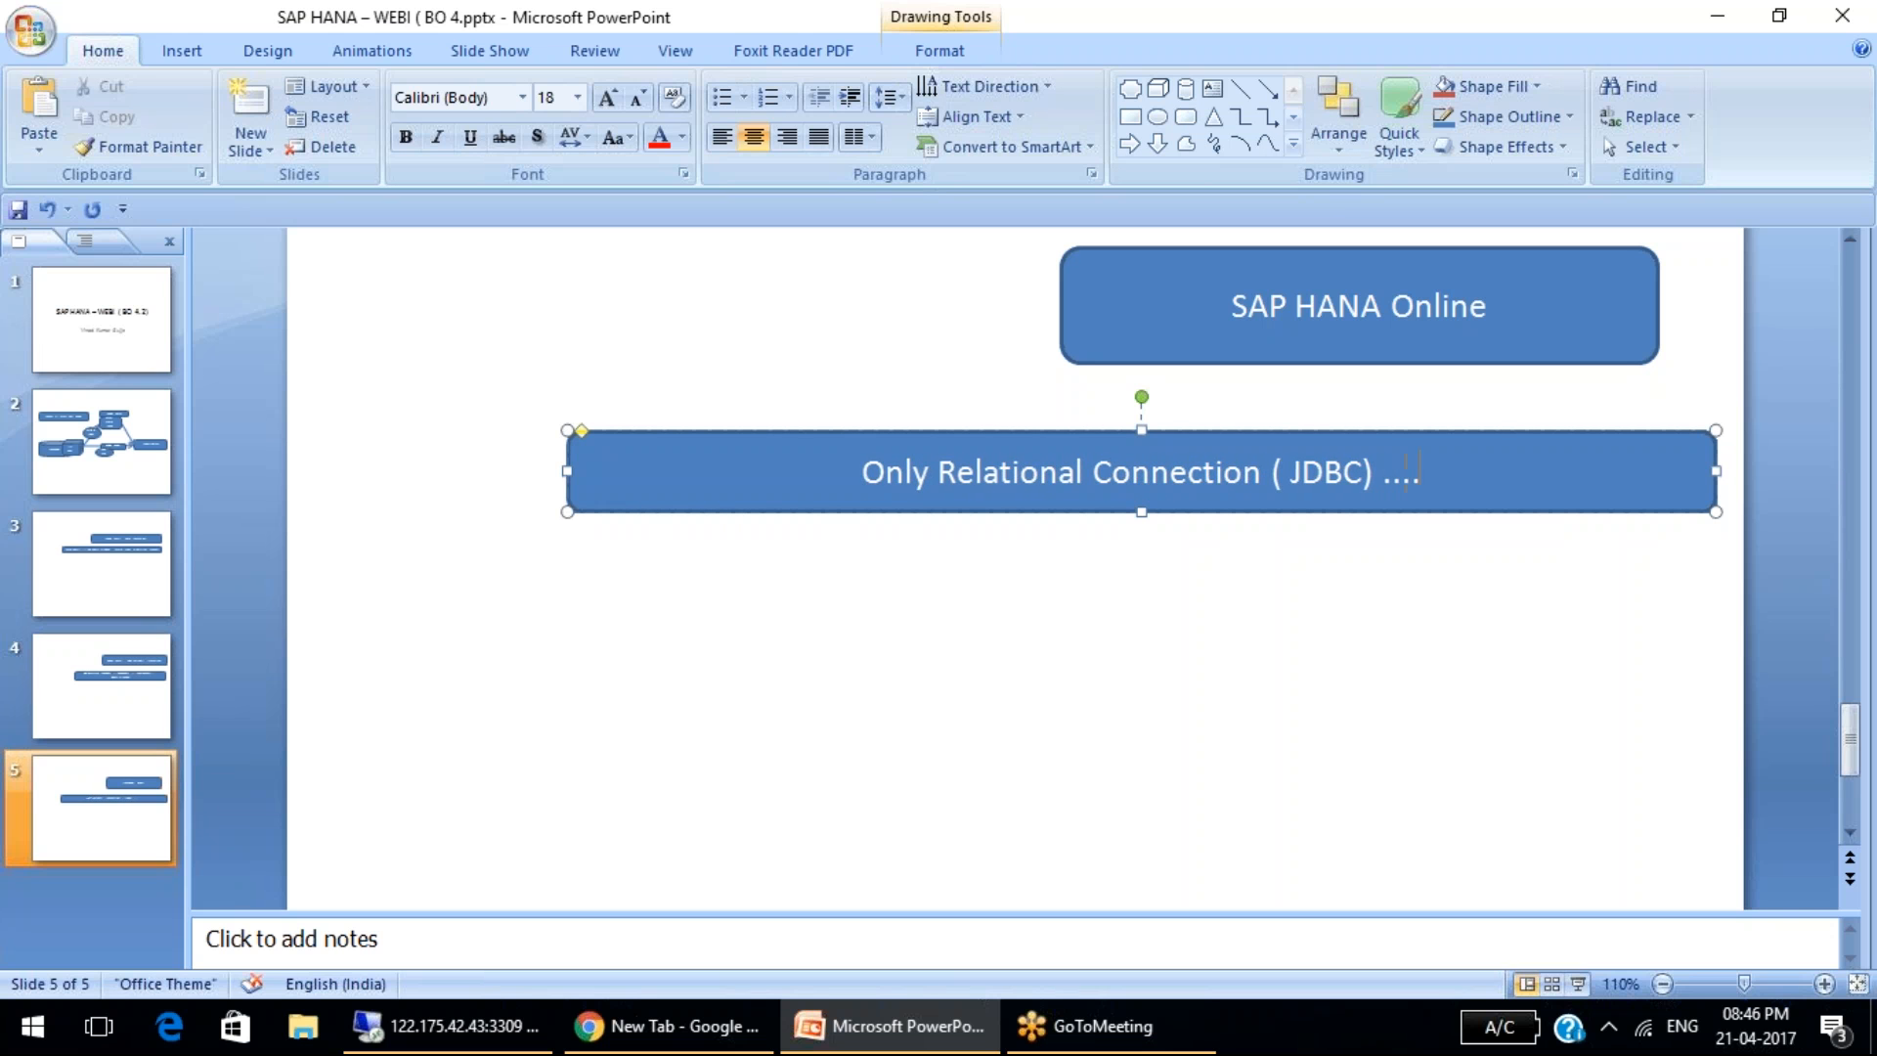
text(ro)
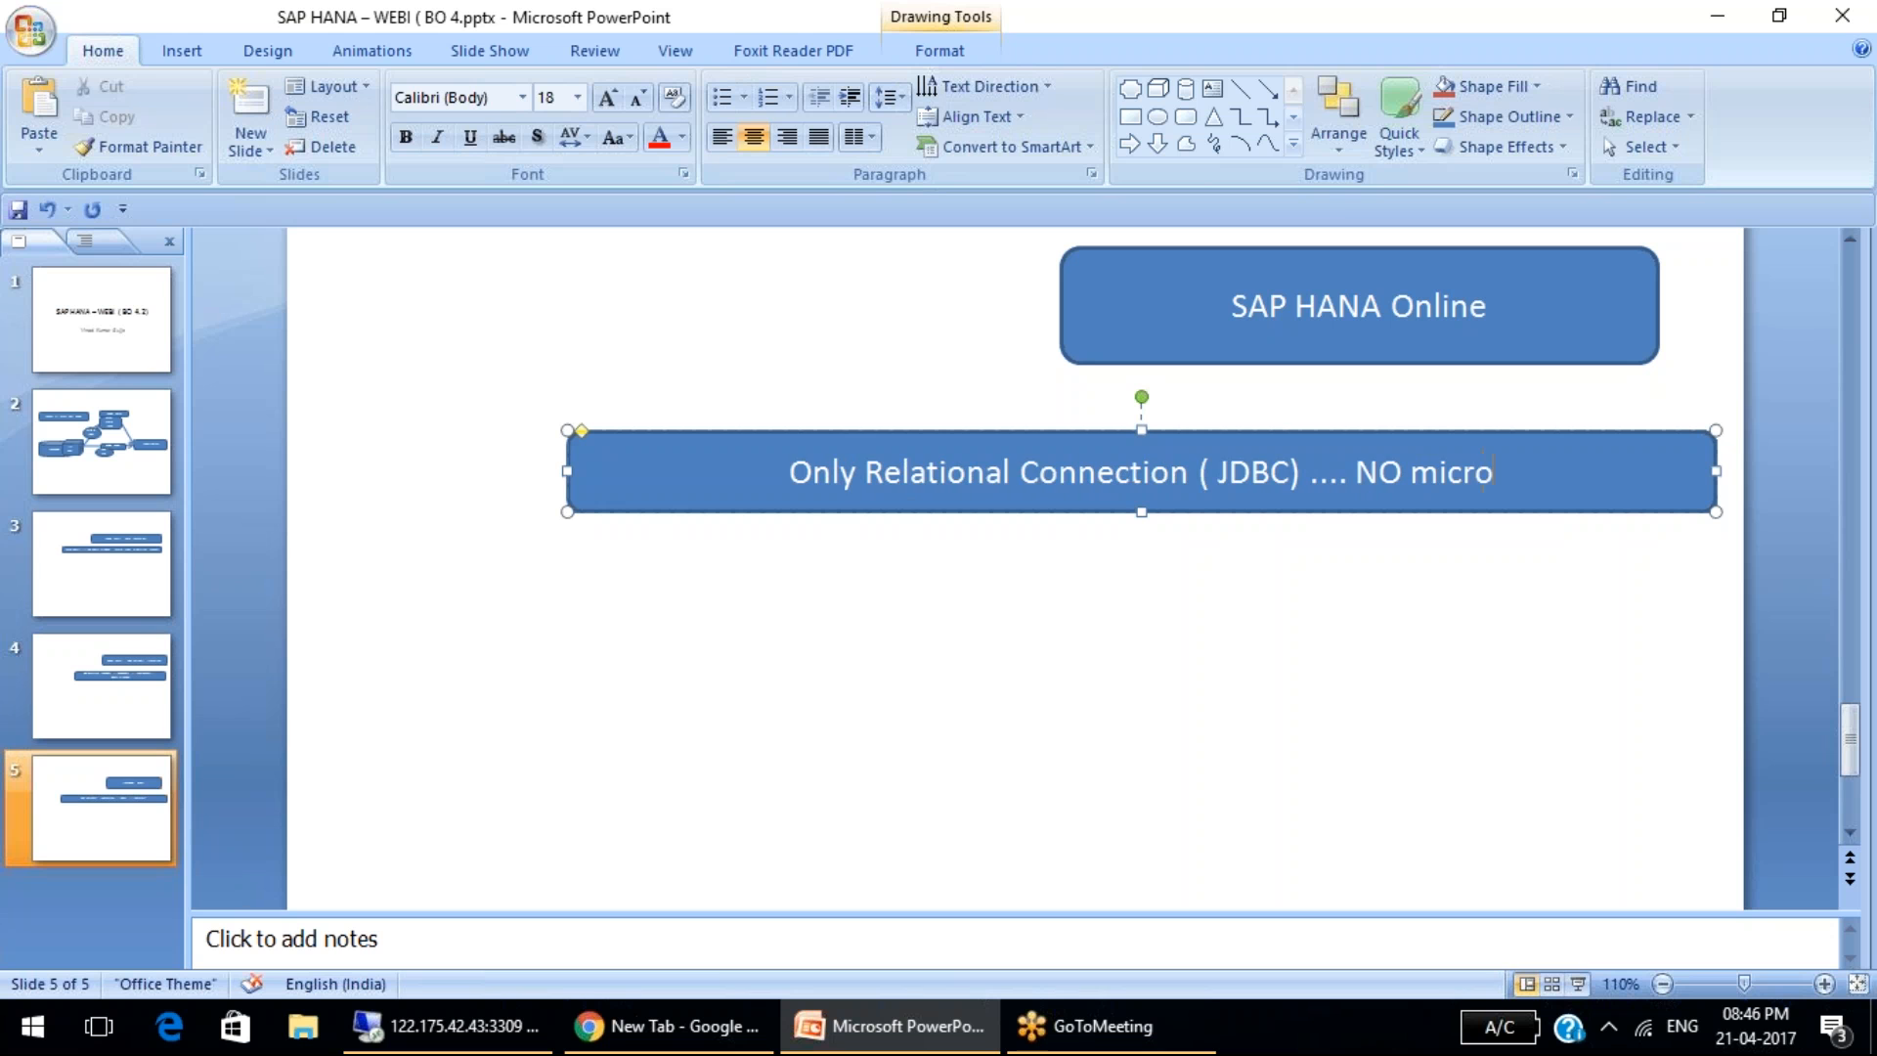
text(cube ....N)
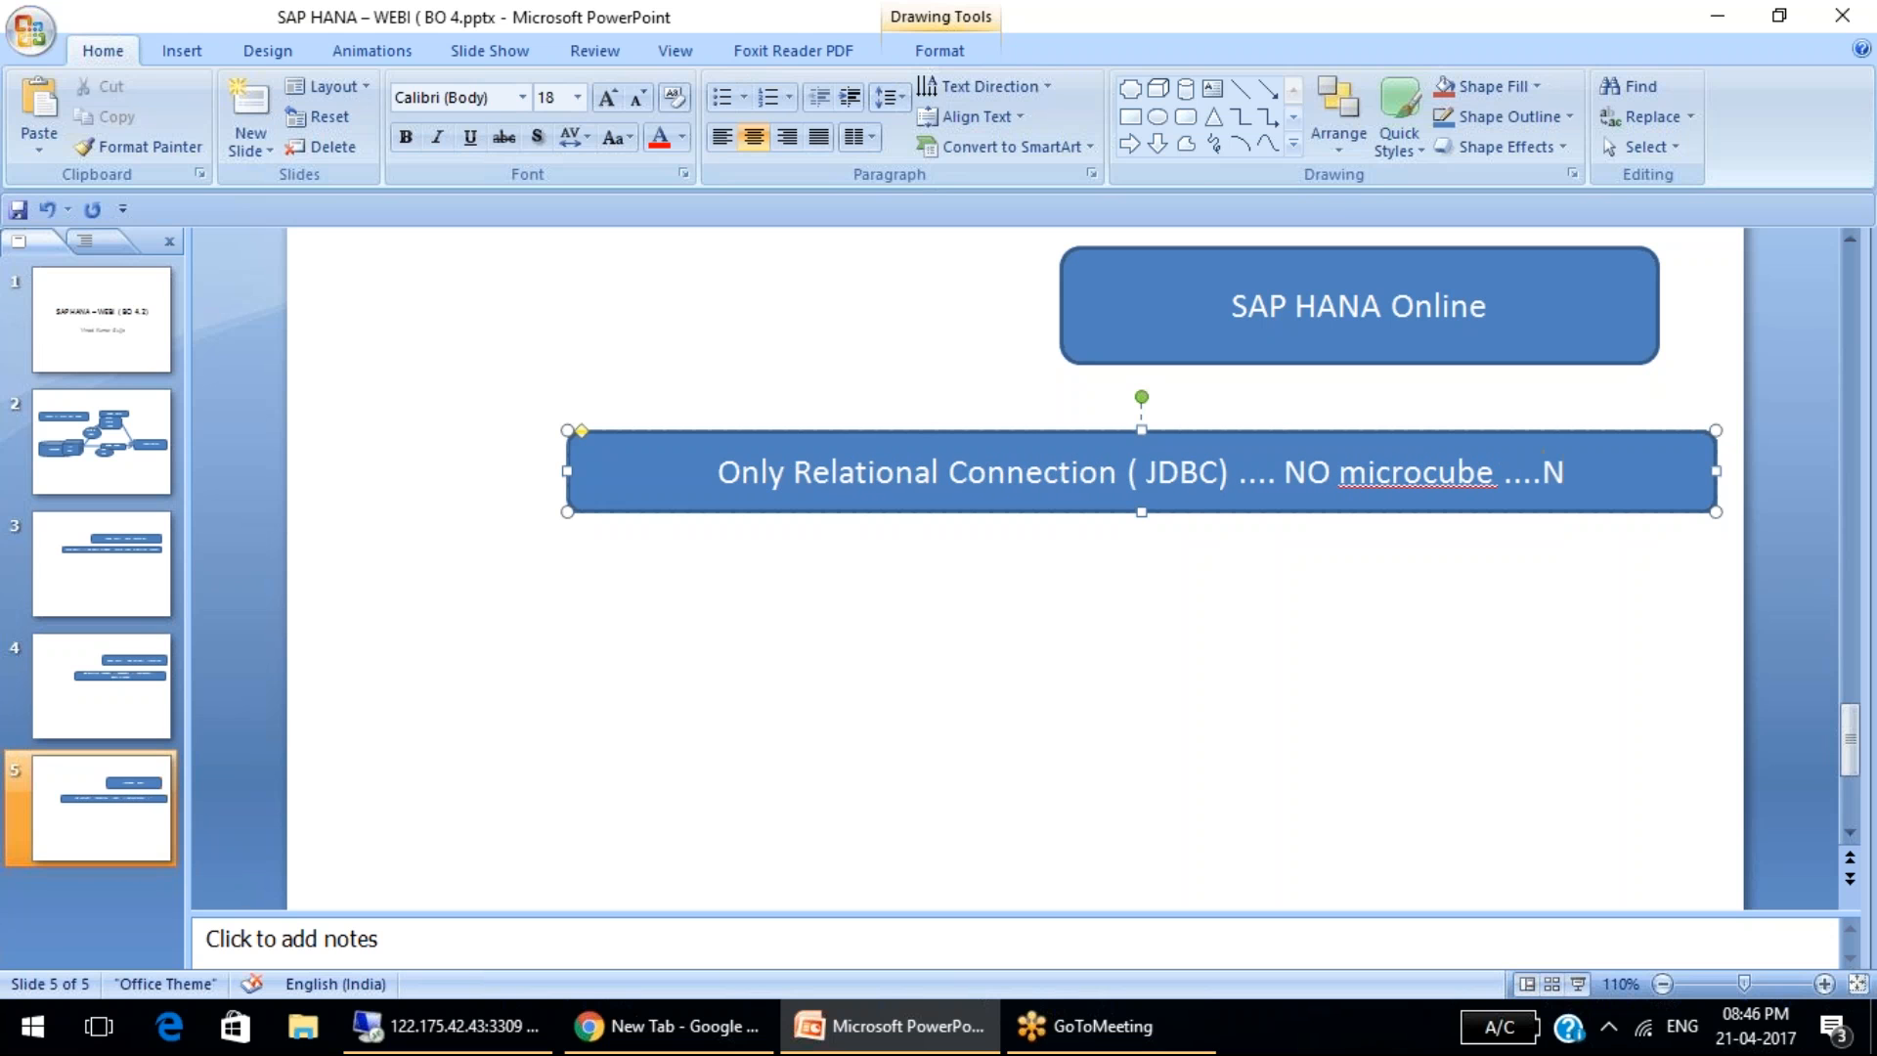
text(o Hierarchy)
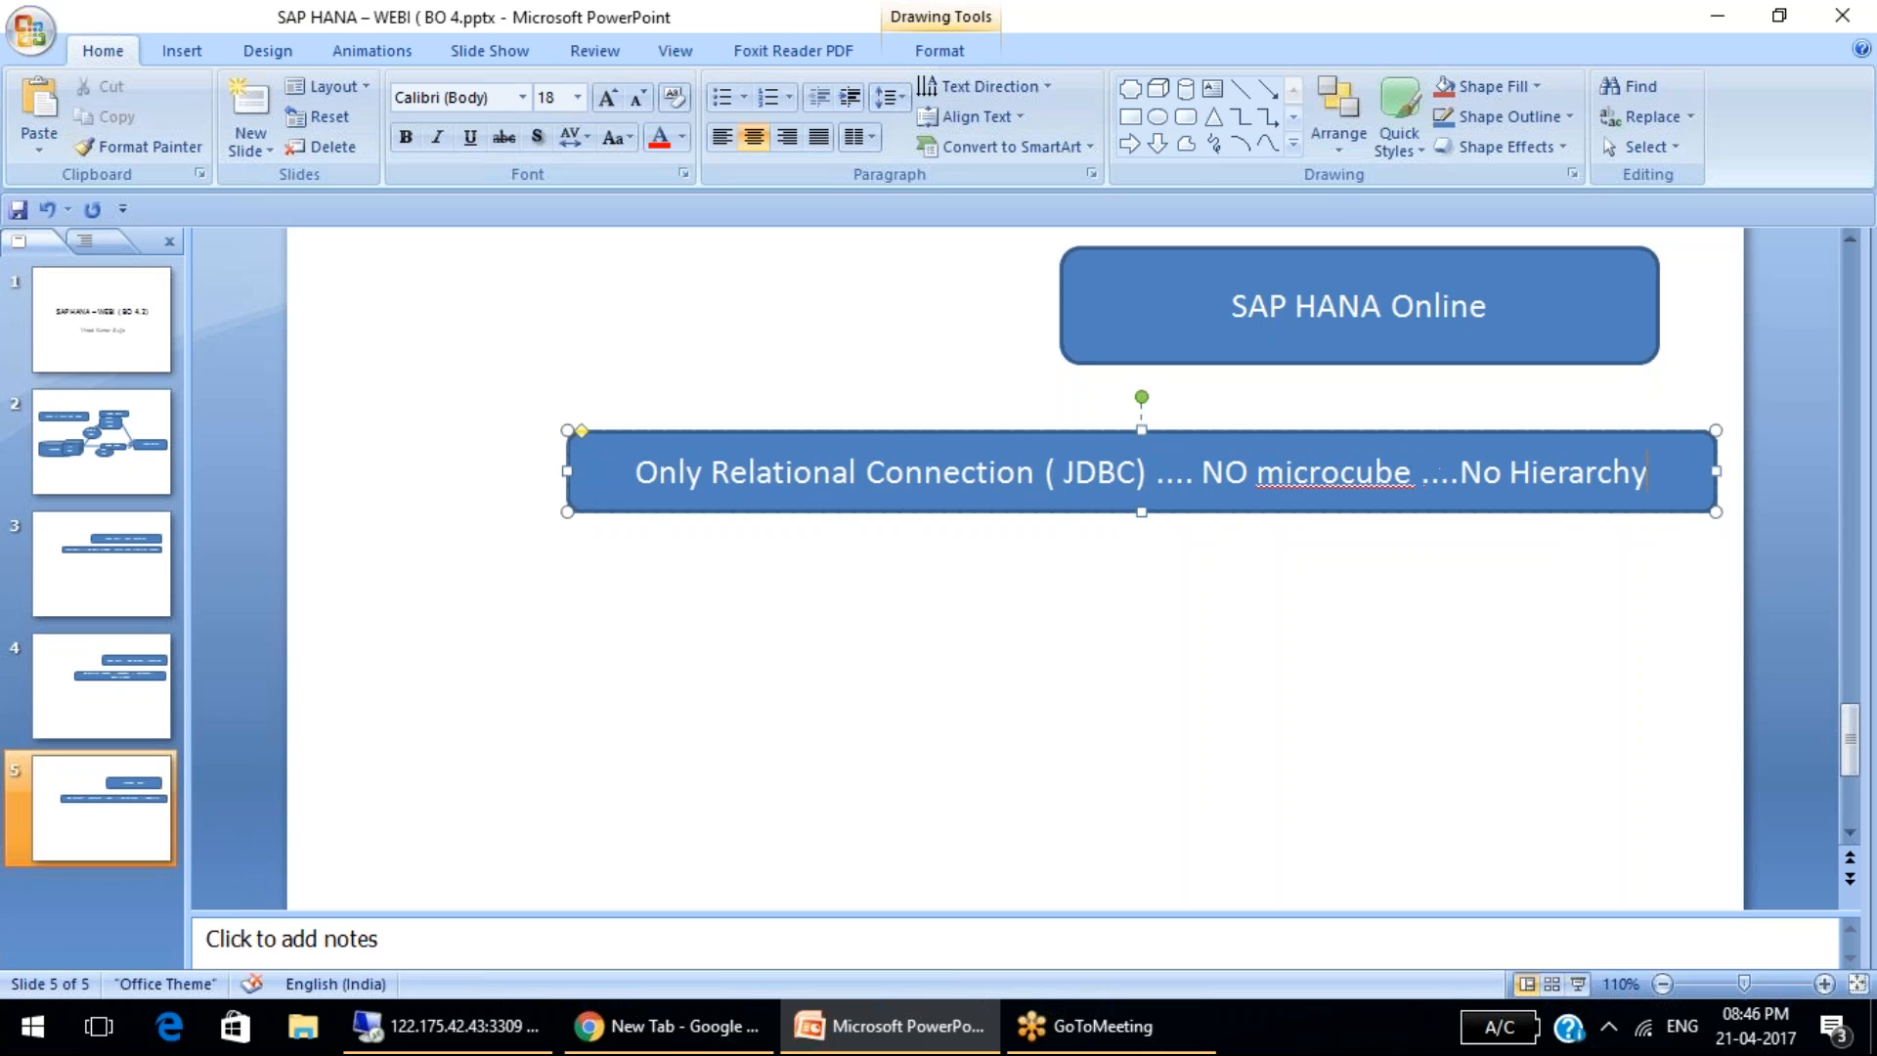
text( Support)
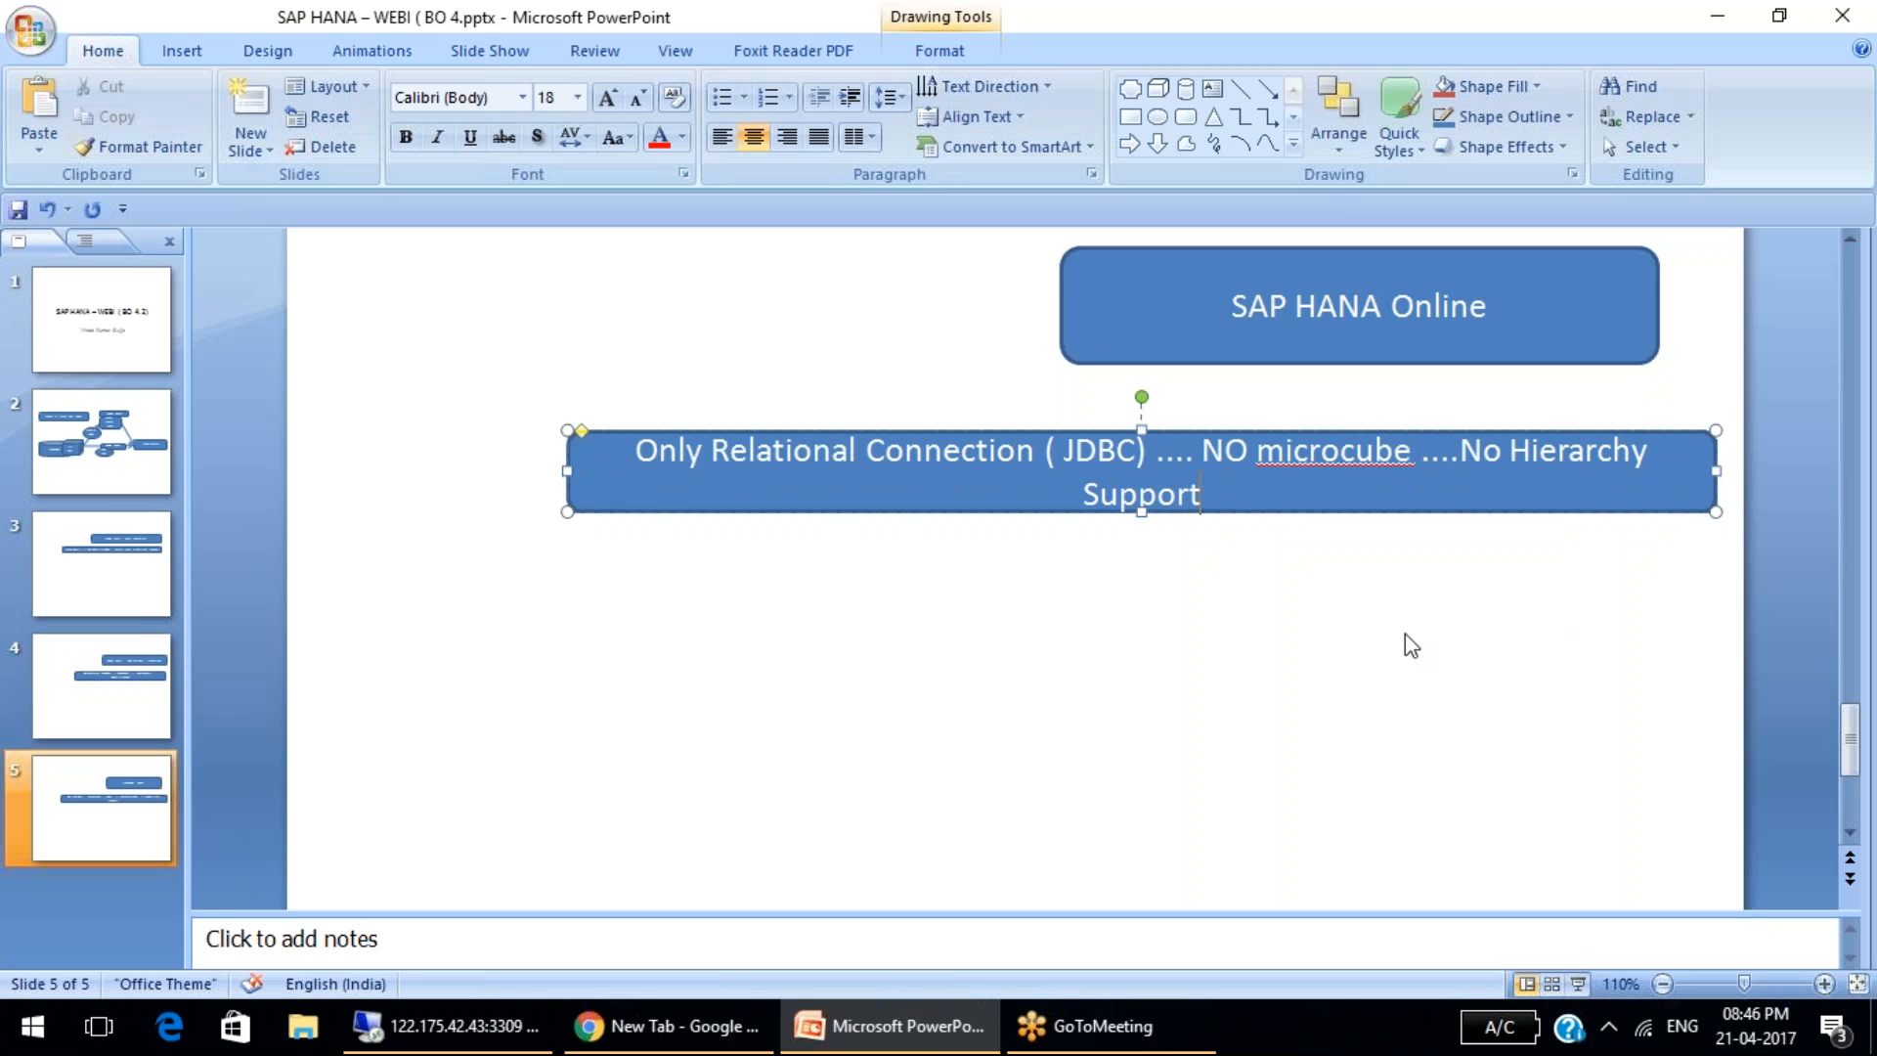
text( ....)
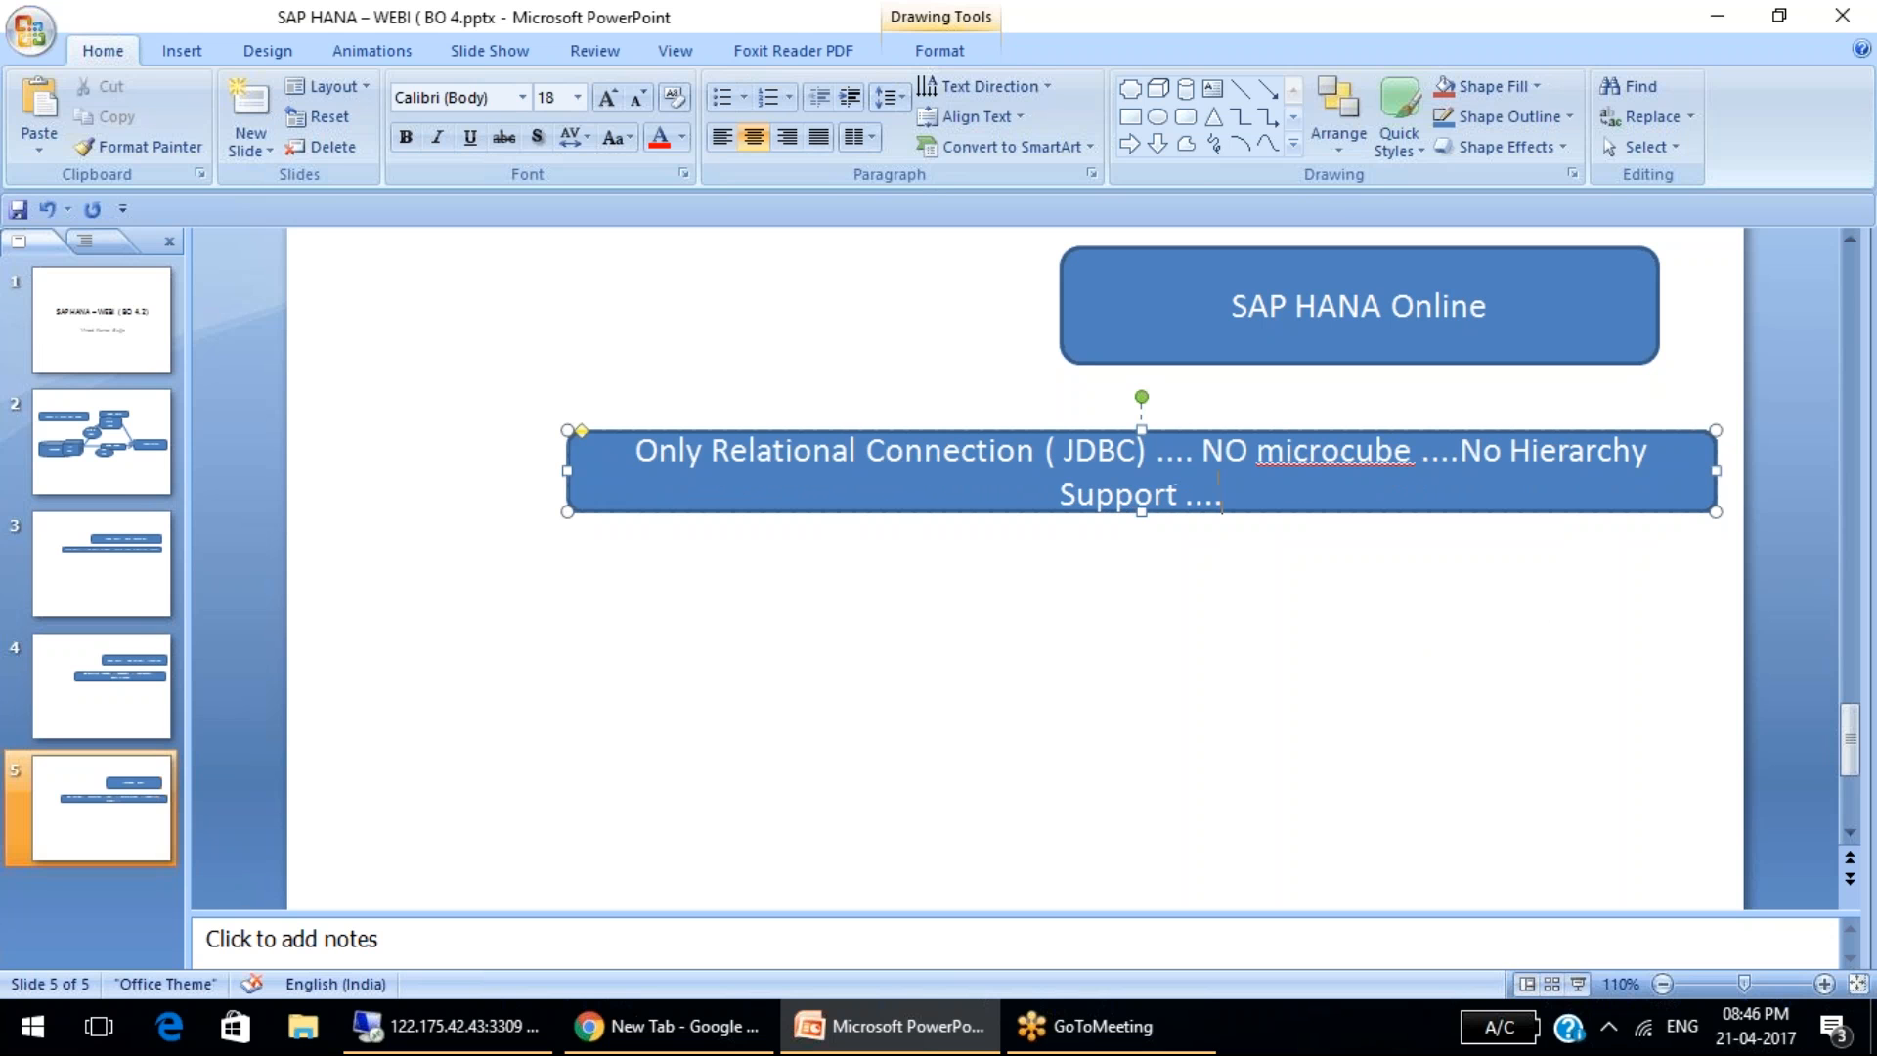
text(No query)
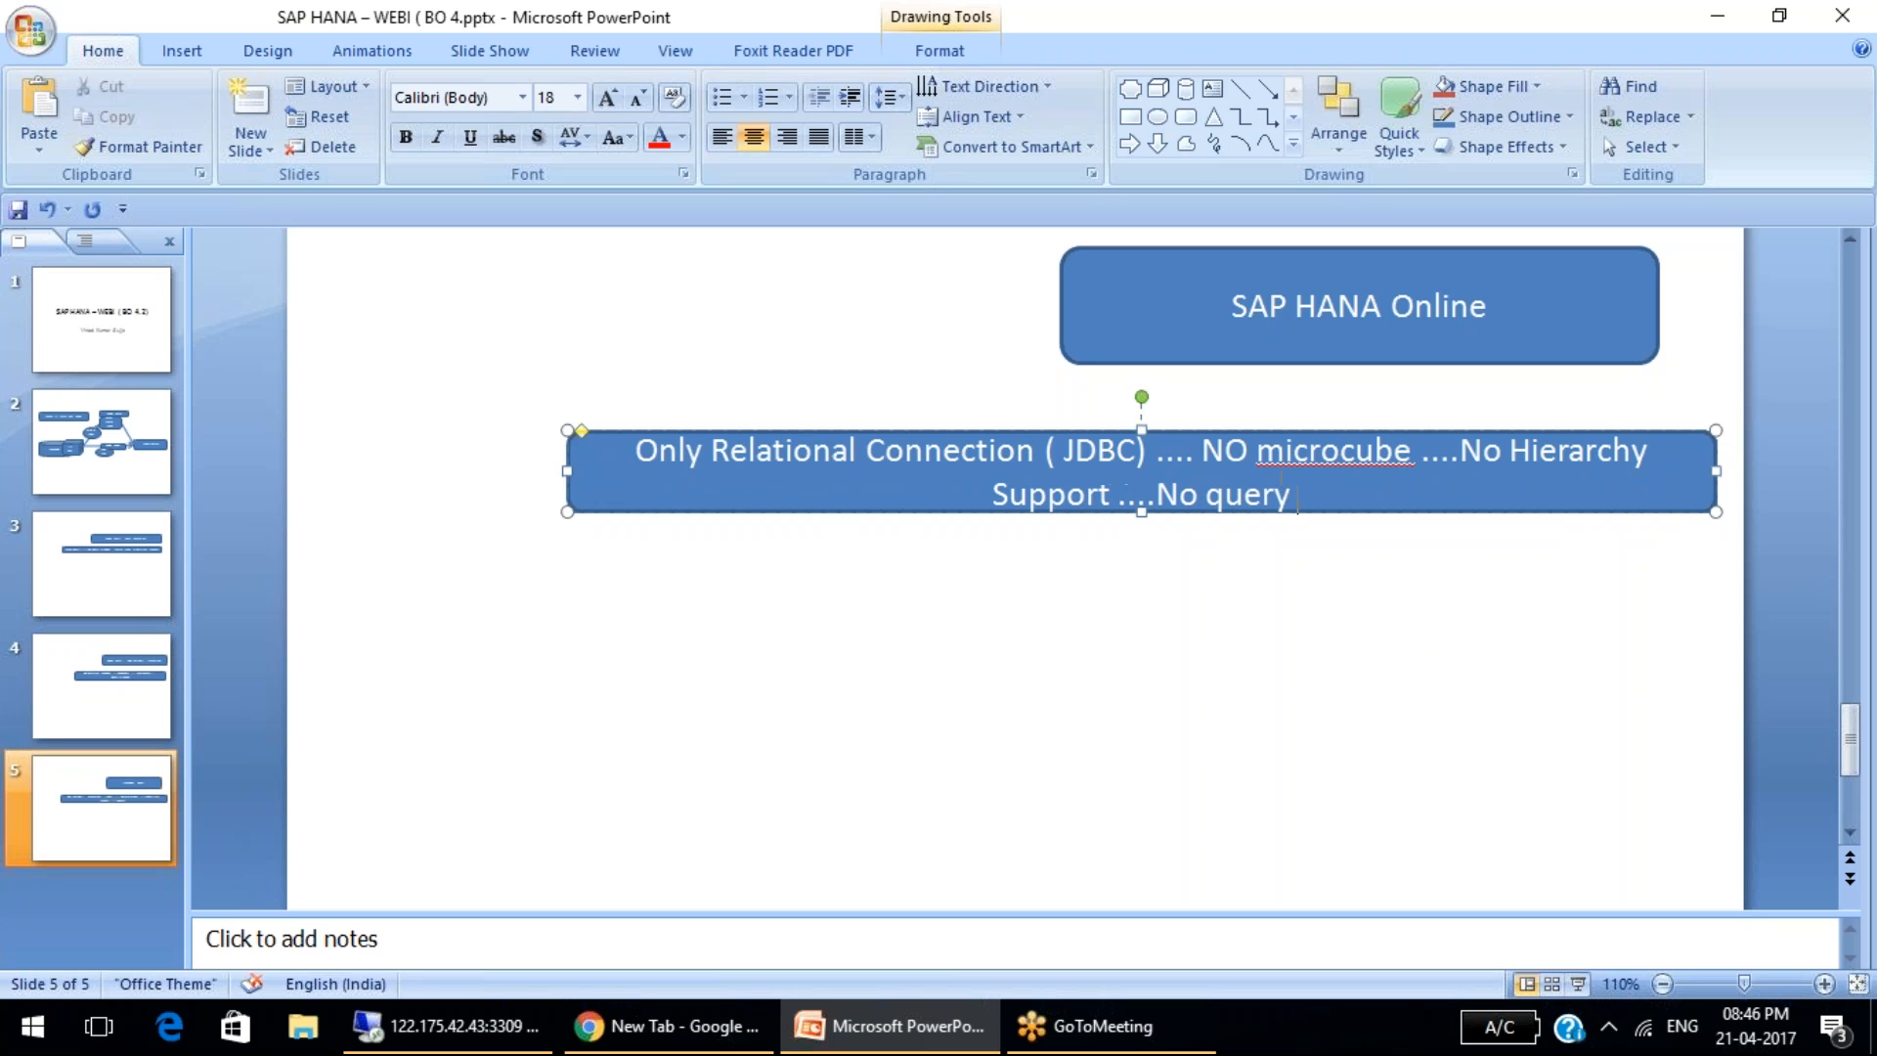
text( Str)
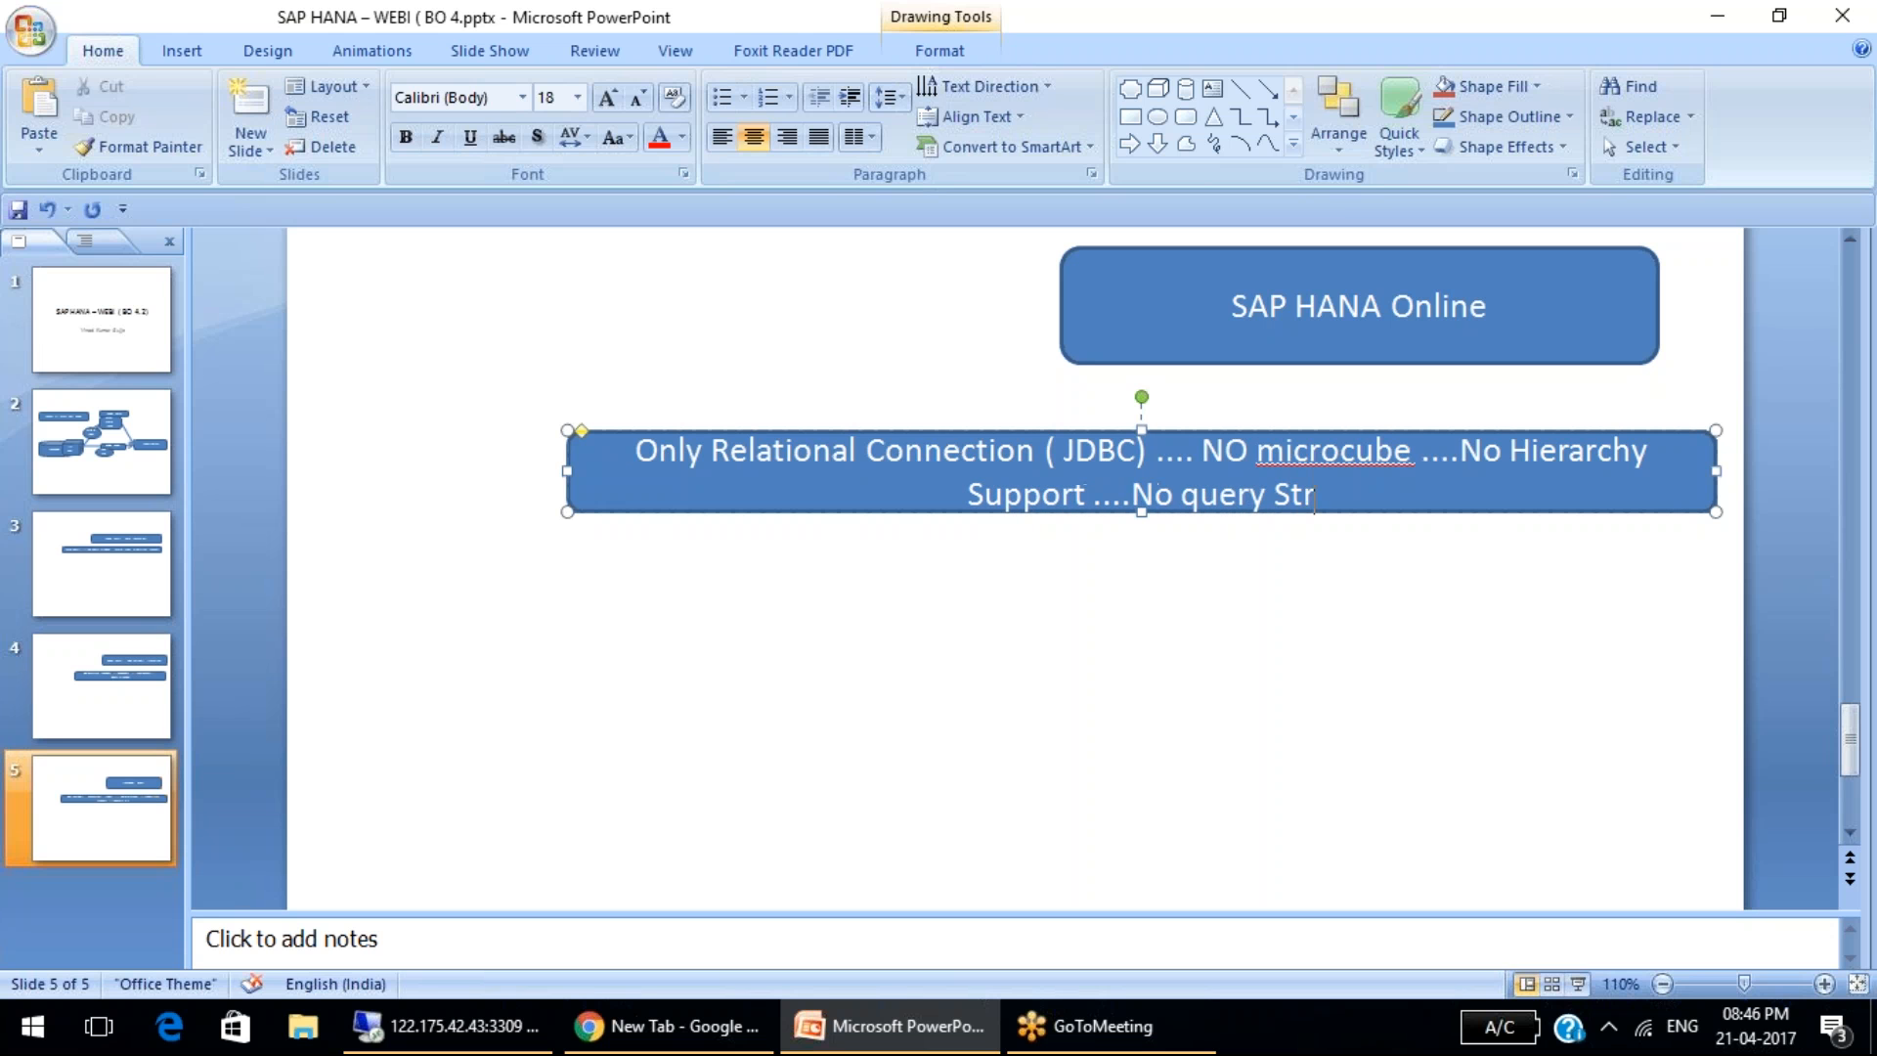
text(ipping)
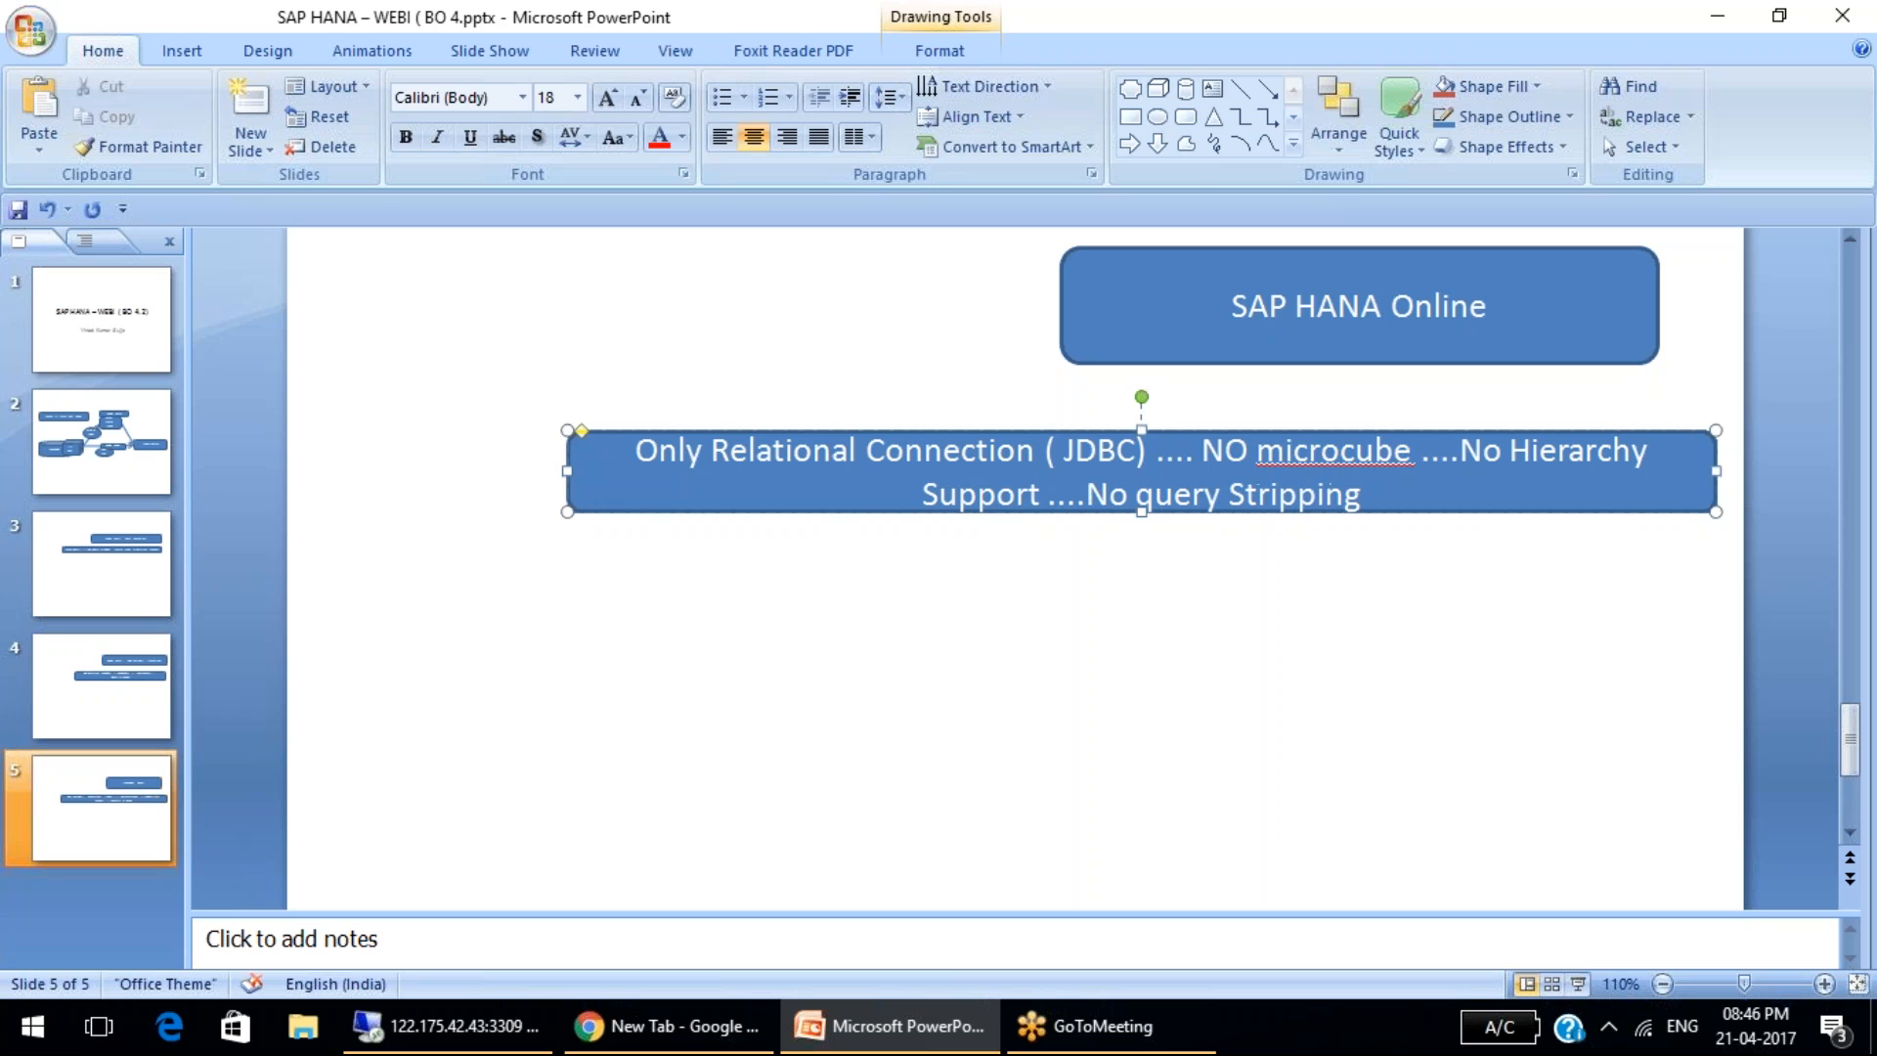
click(1216, 729)
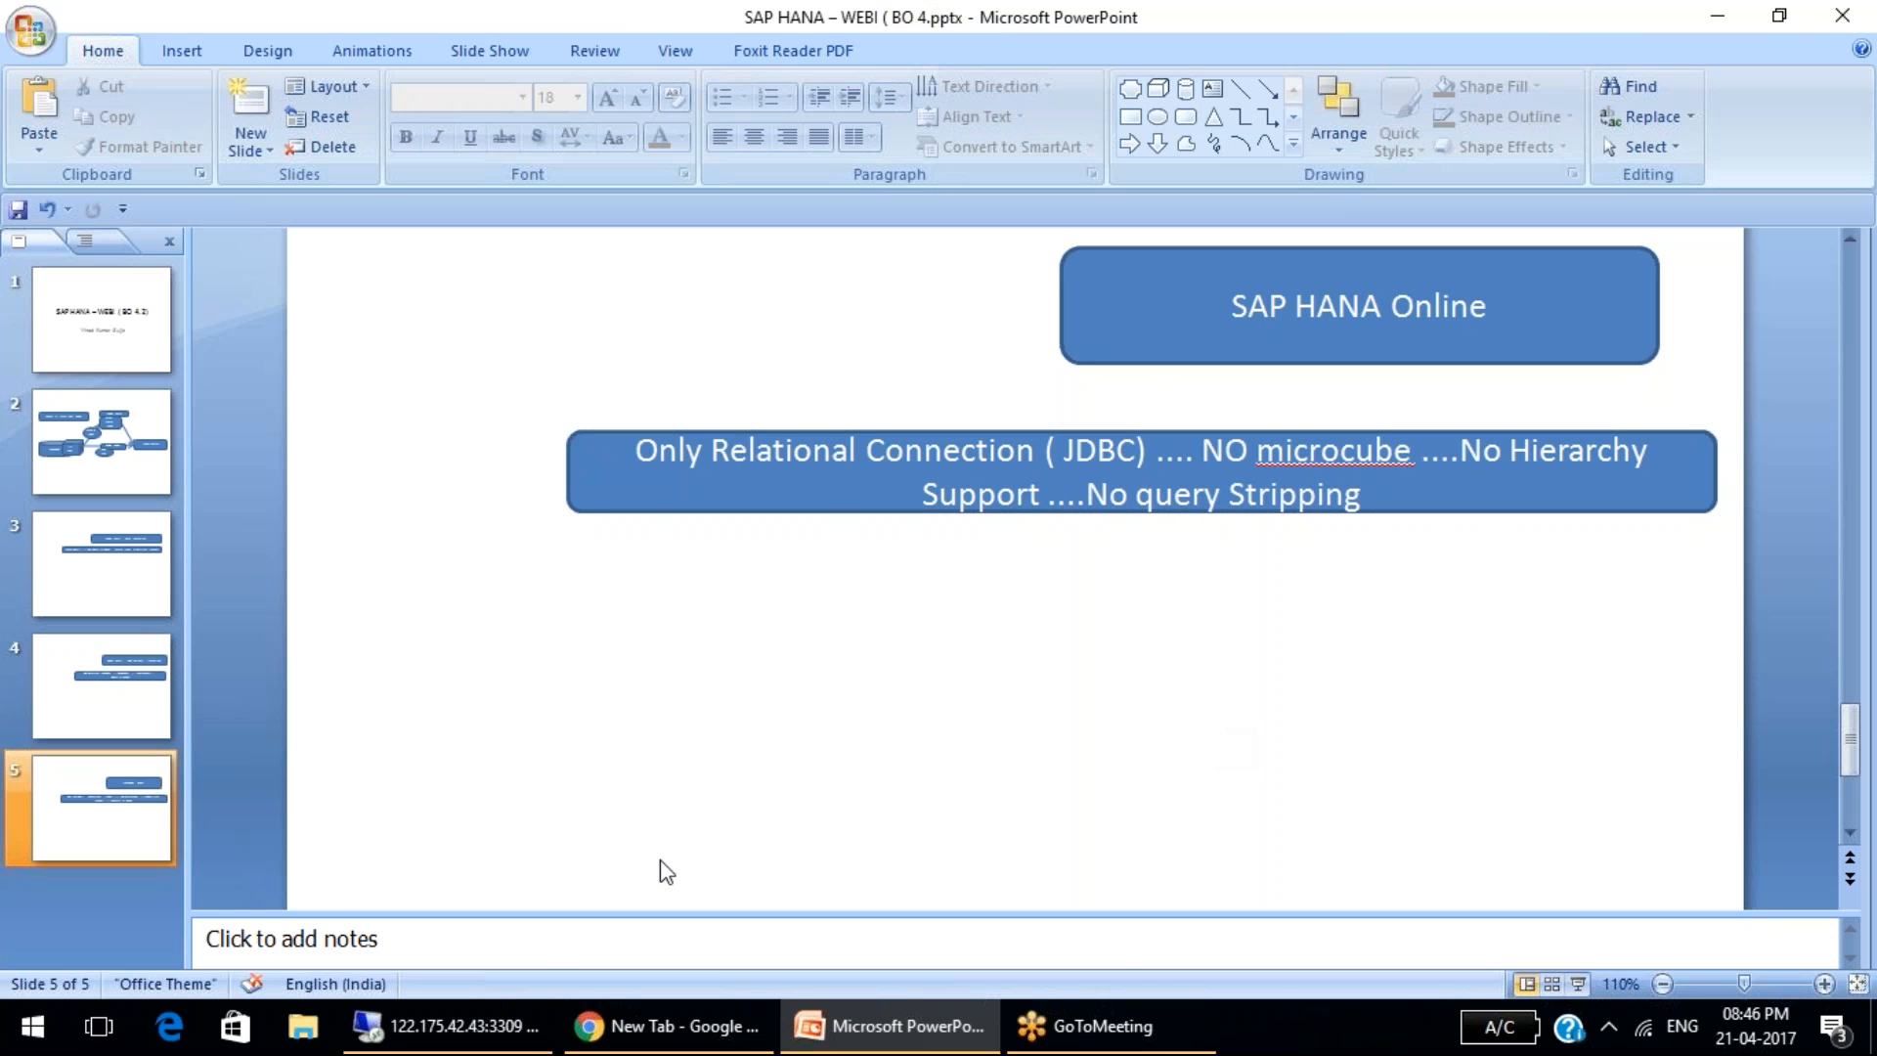
Step: Switch to Web Intelligence Rich Client in the remote session and start a new document with SAP HANA Online as the data source
click(384, 1025)
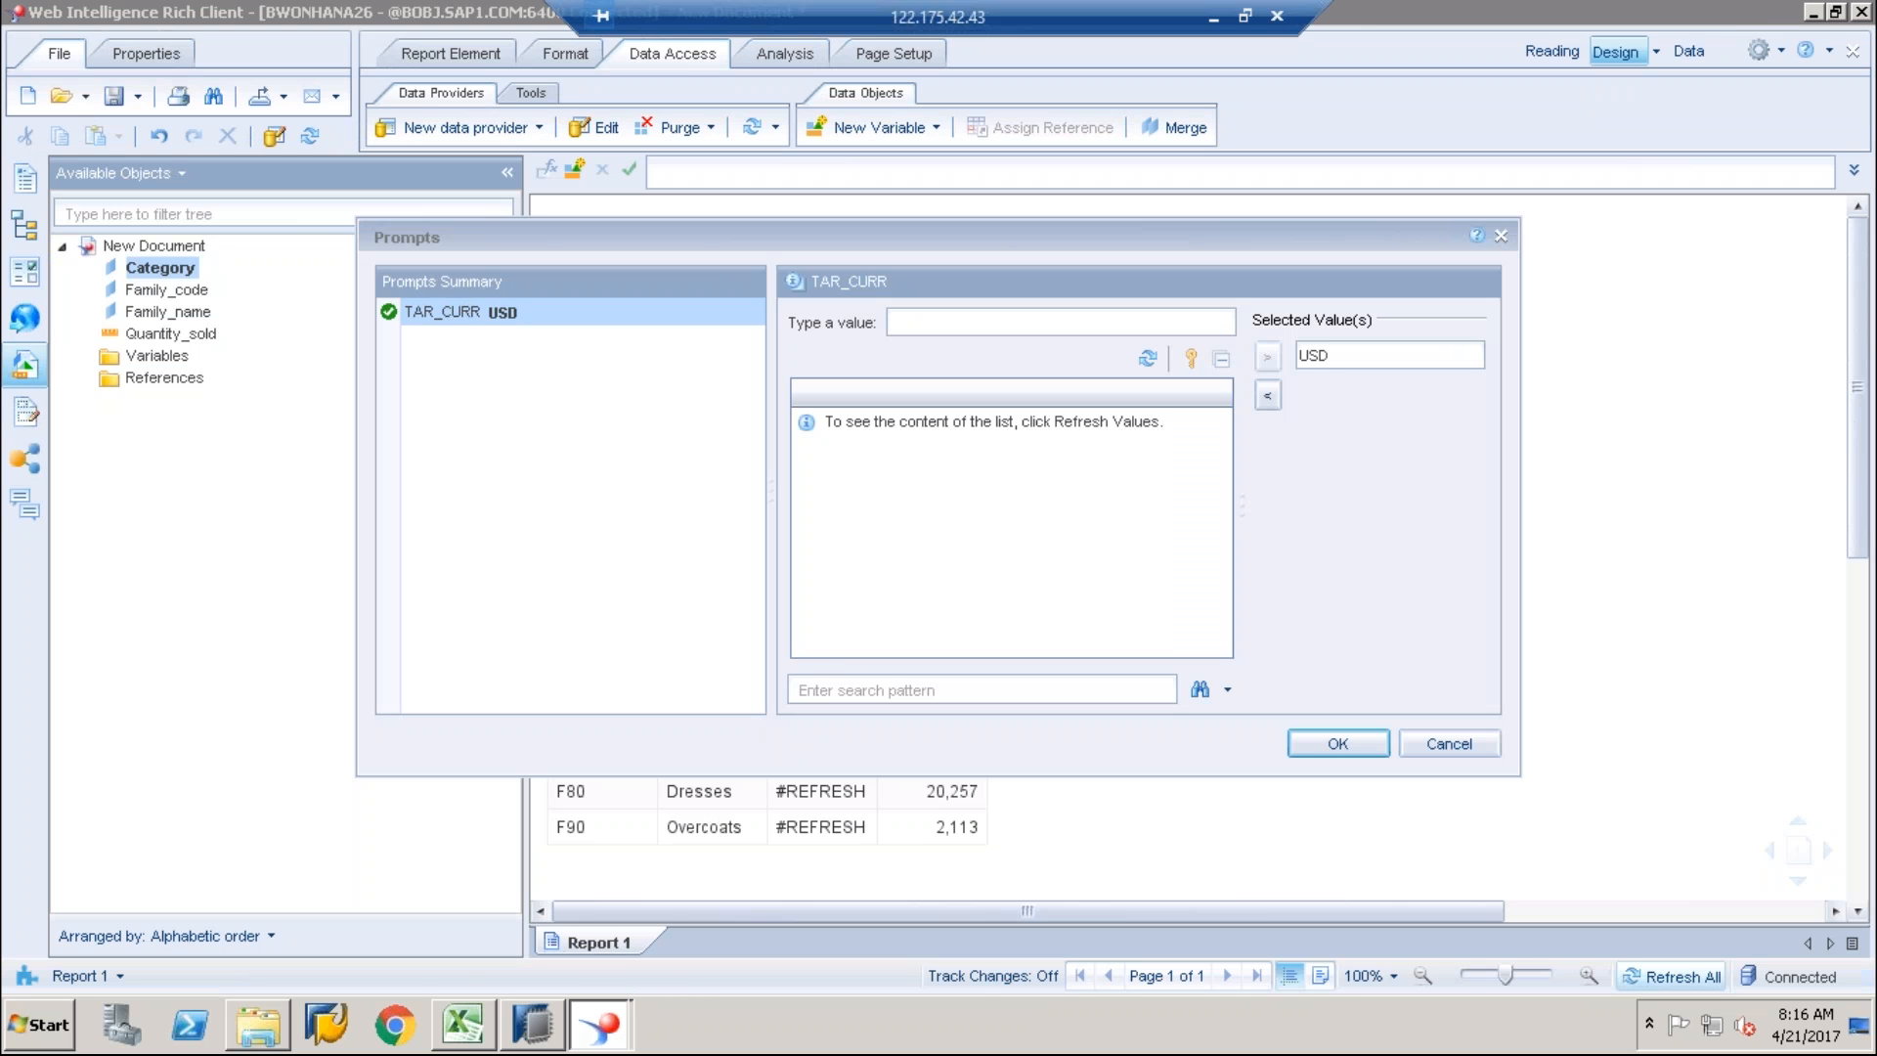
mouse_move(606, 1025)
click(671, 929)
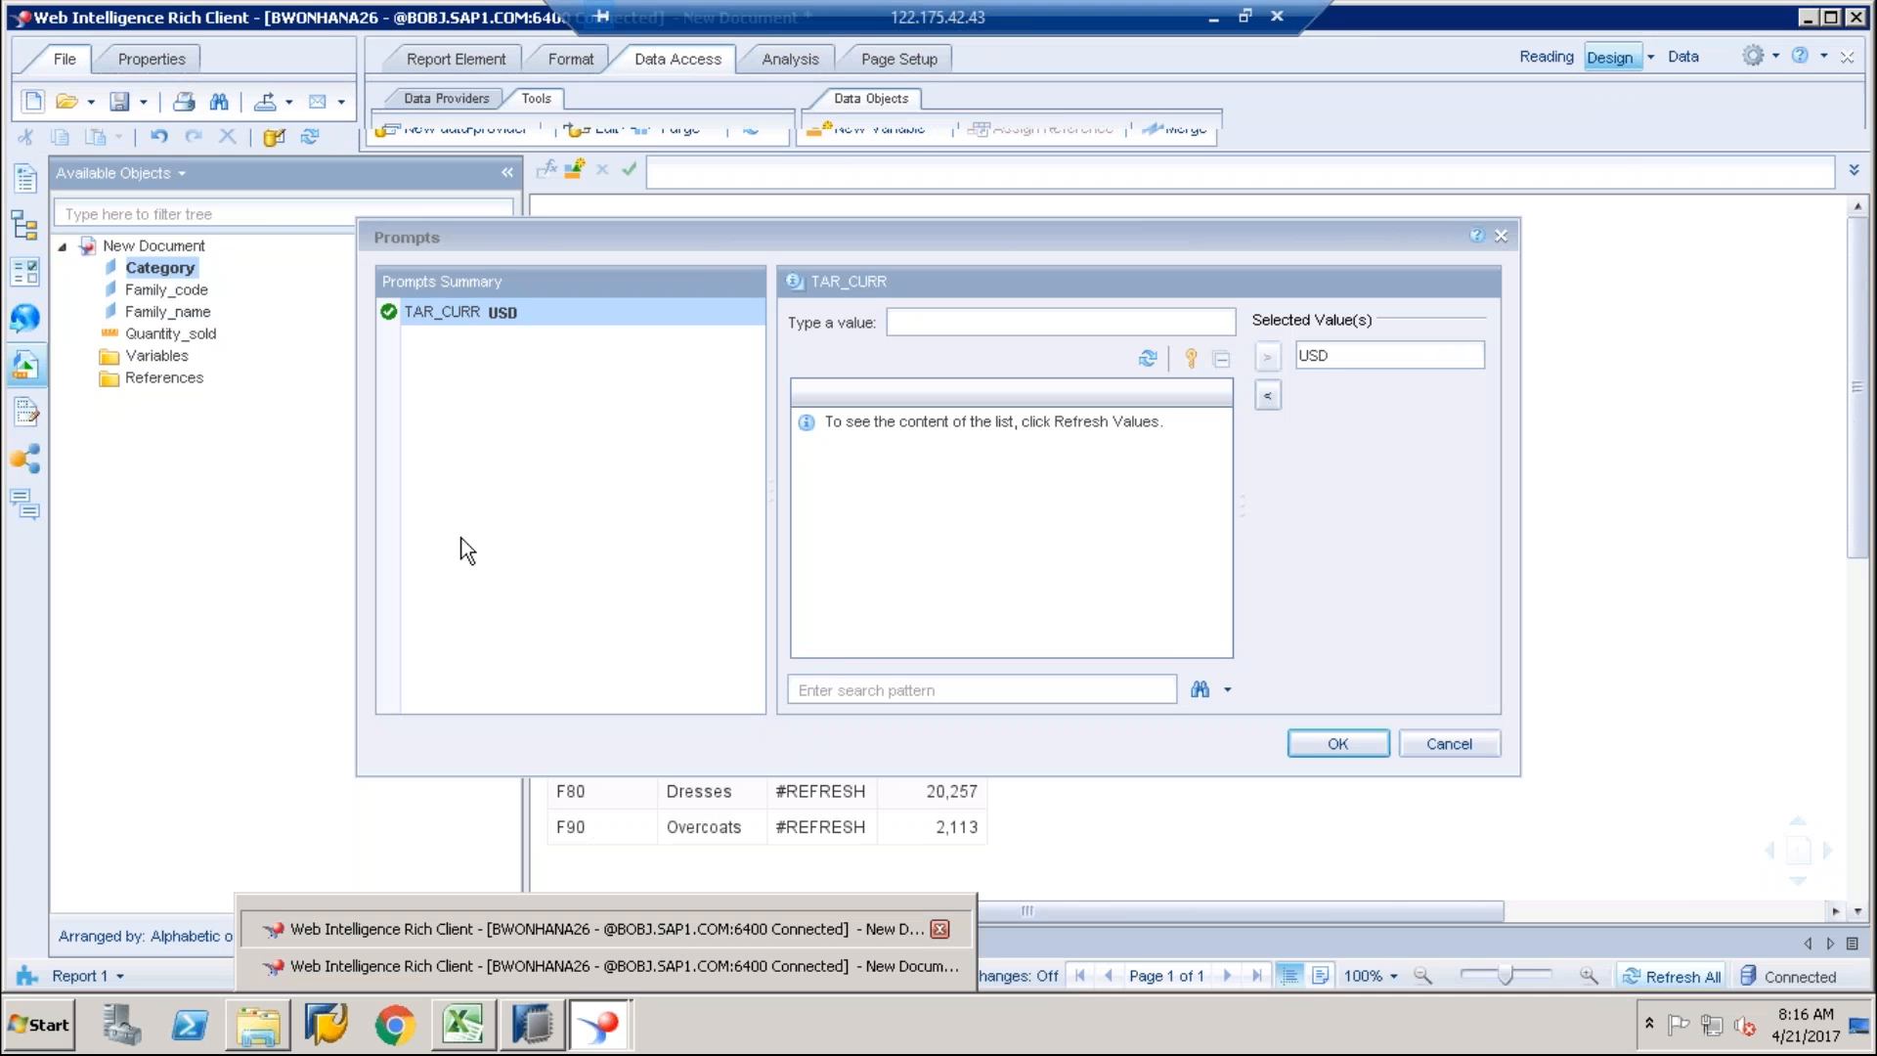
click(35, 102)
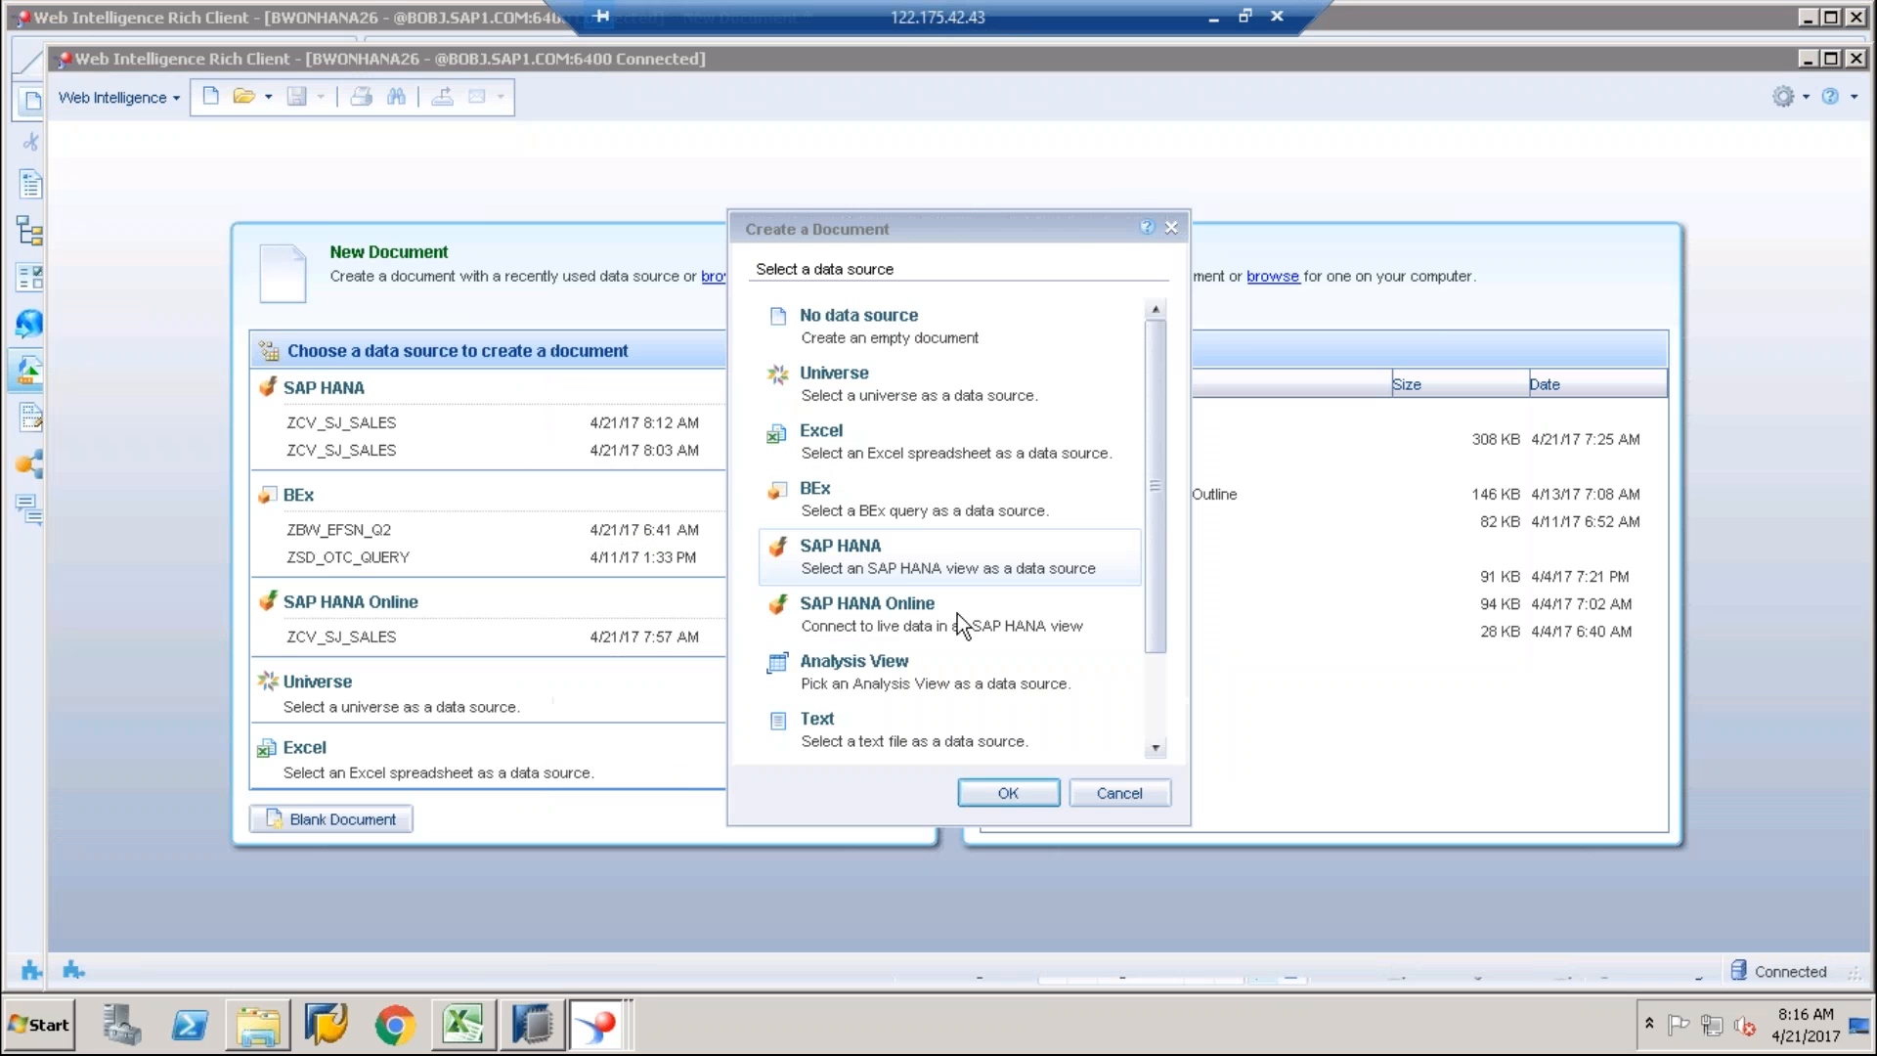
click(925, 613)
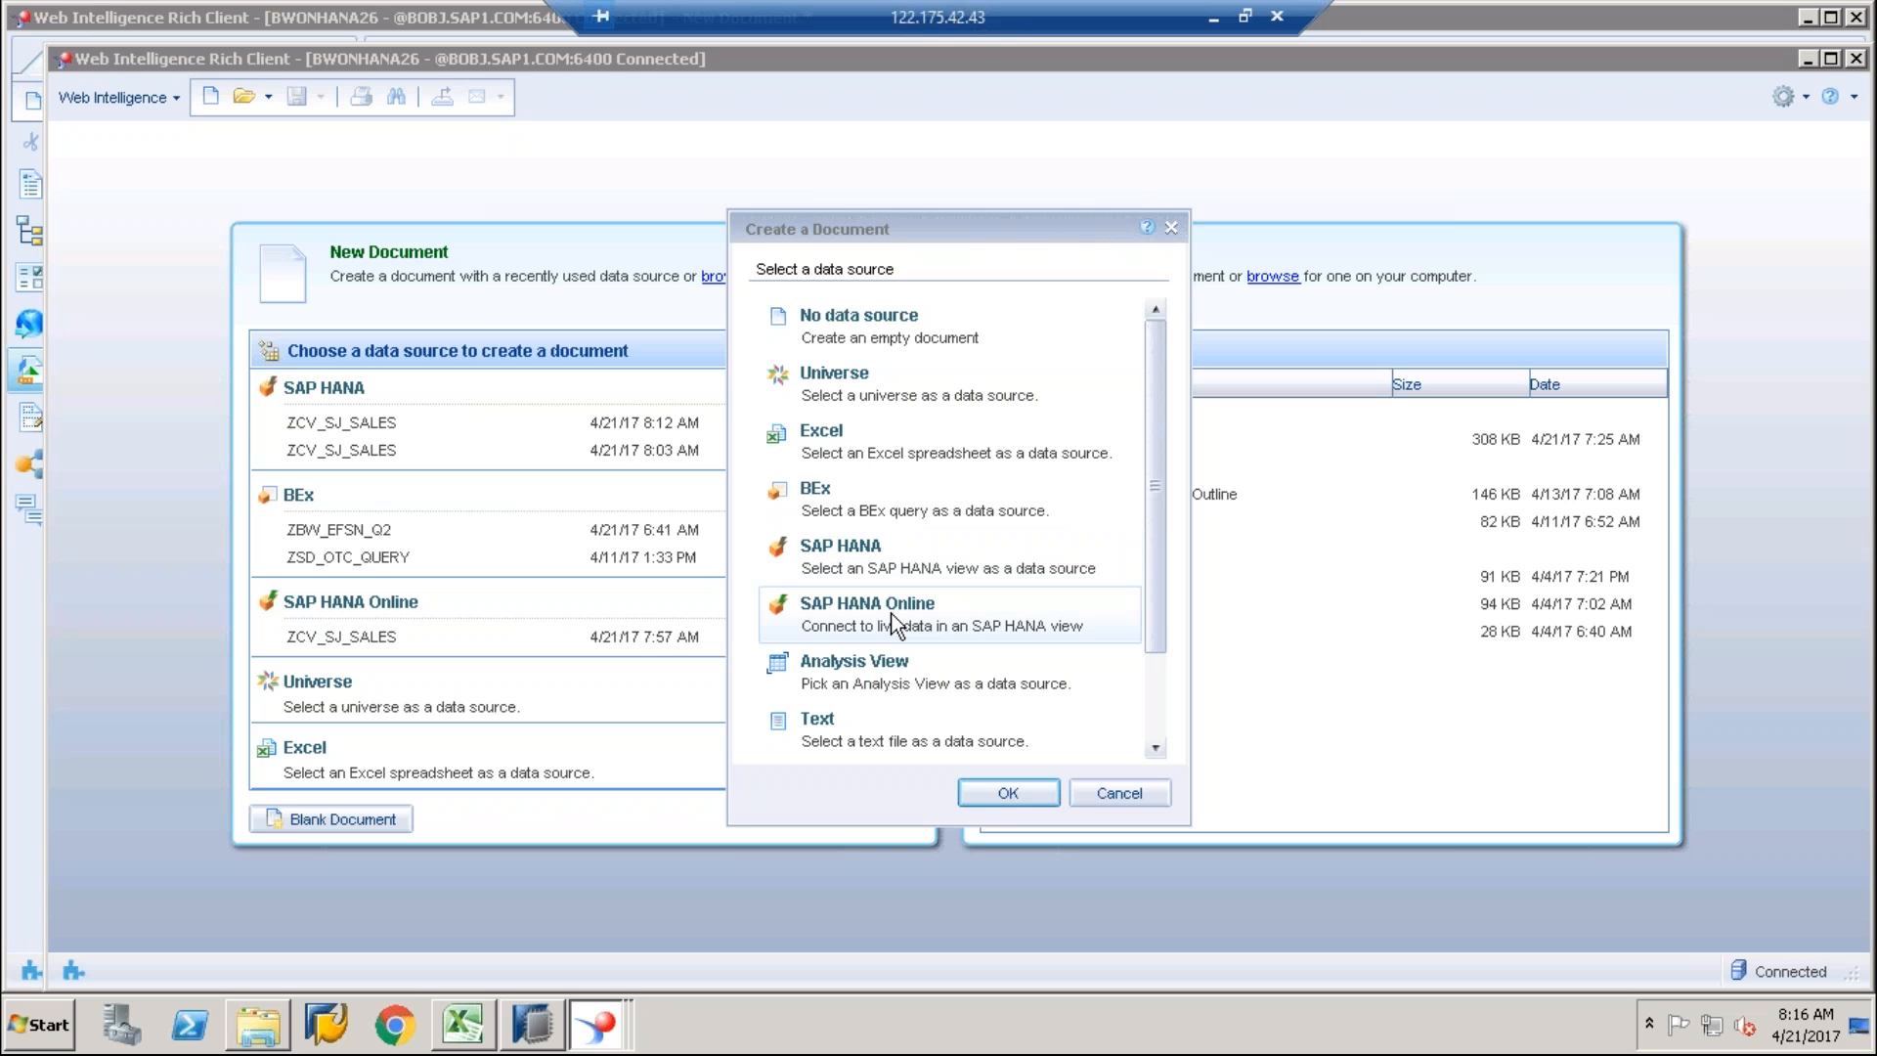
click(1035, 795)
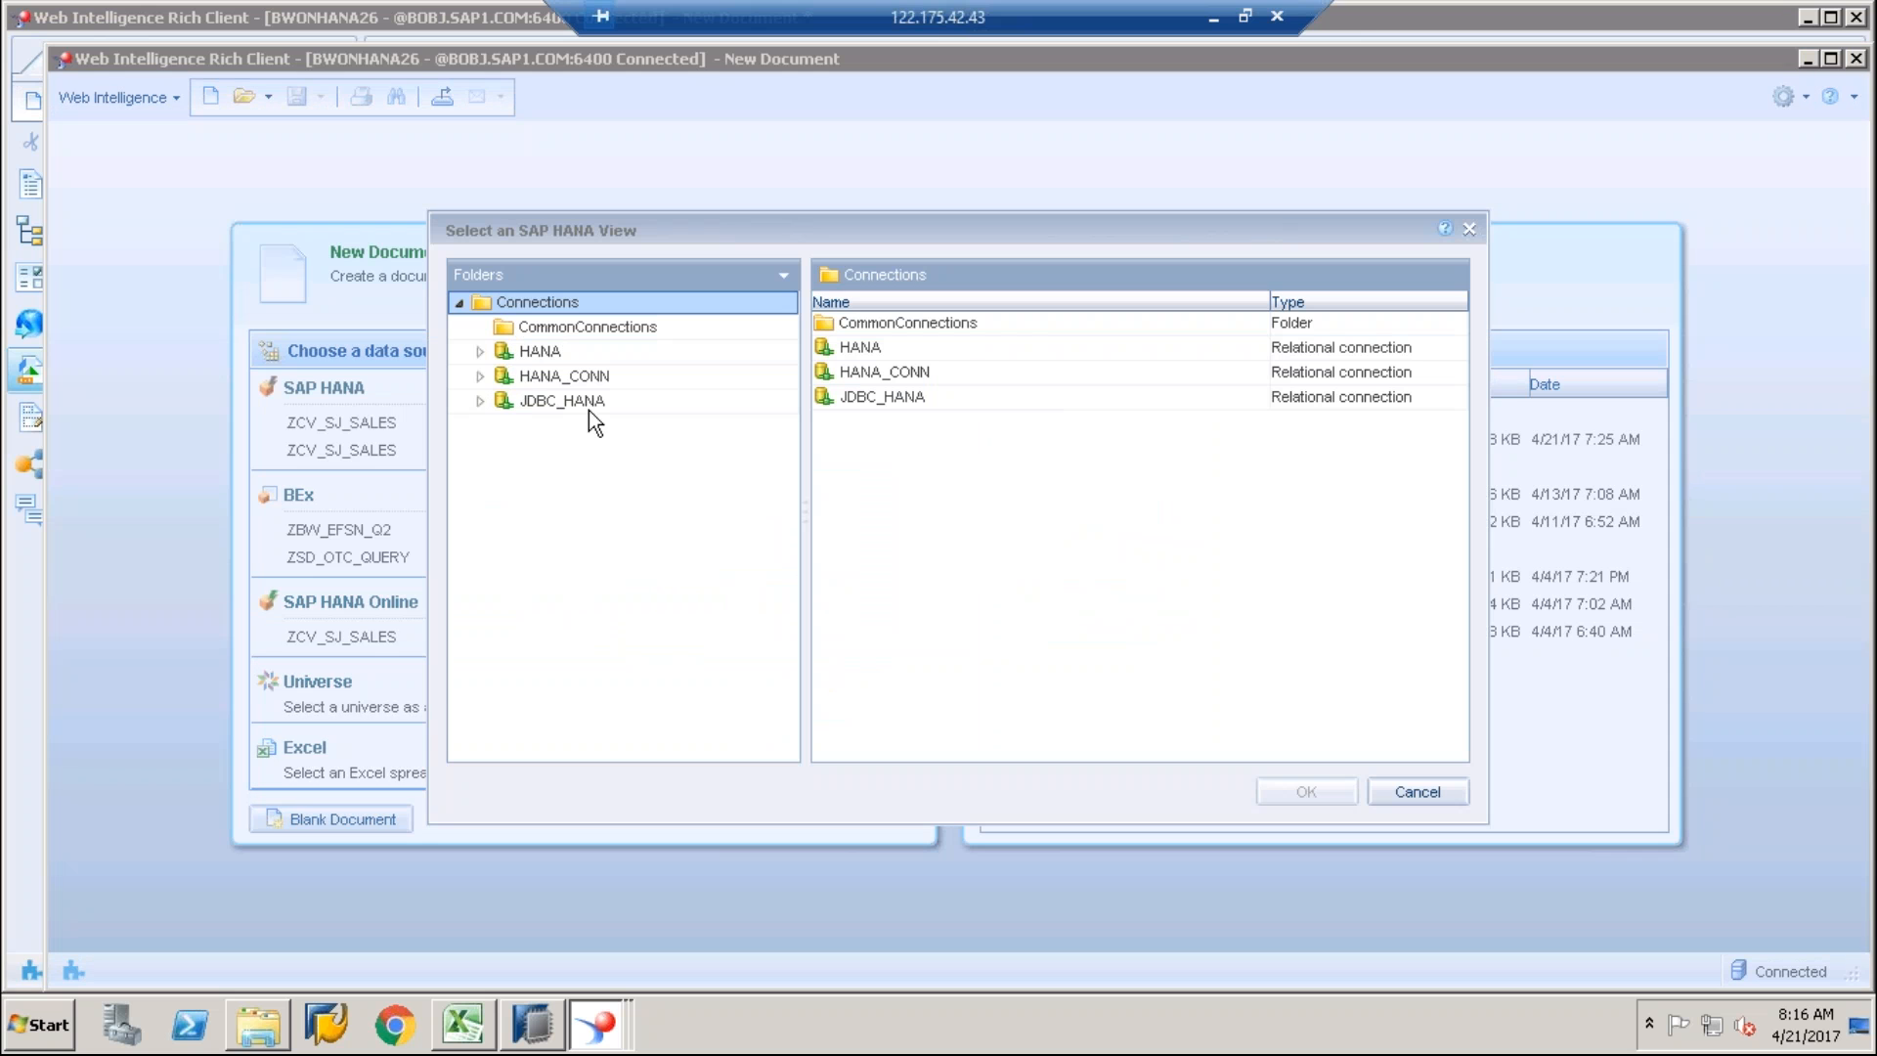
Step: Choose view ZCV_SJ_SALES from the ARANI.EFASHION package under JDBC_HANA, accept USD for TAR_CURR, and maximize the new document's window
click(479, 402)
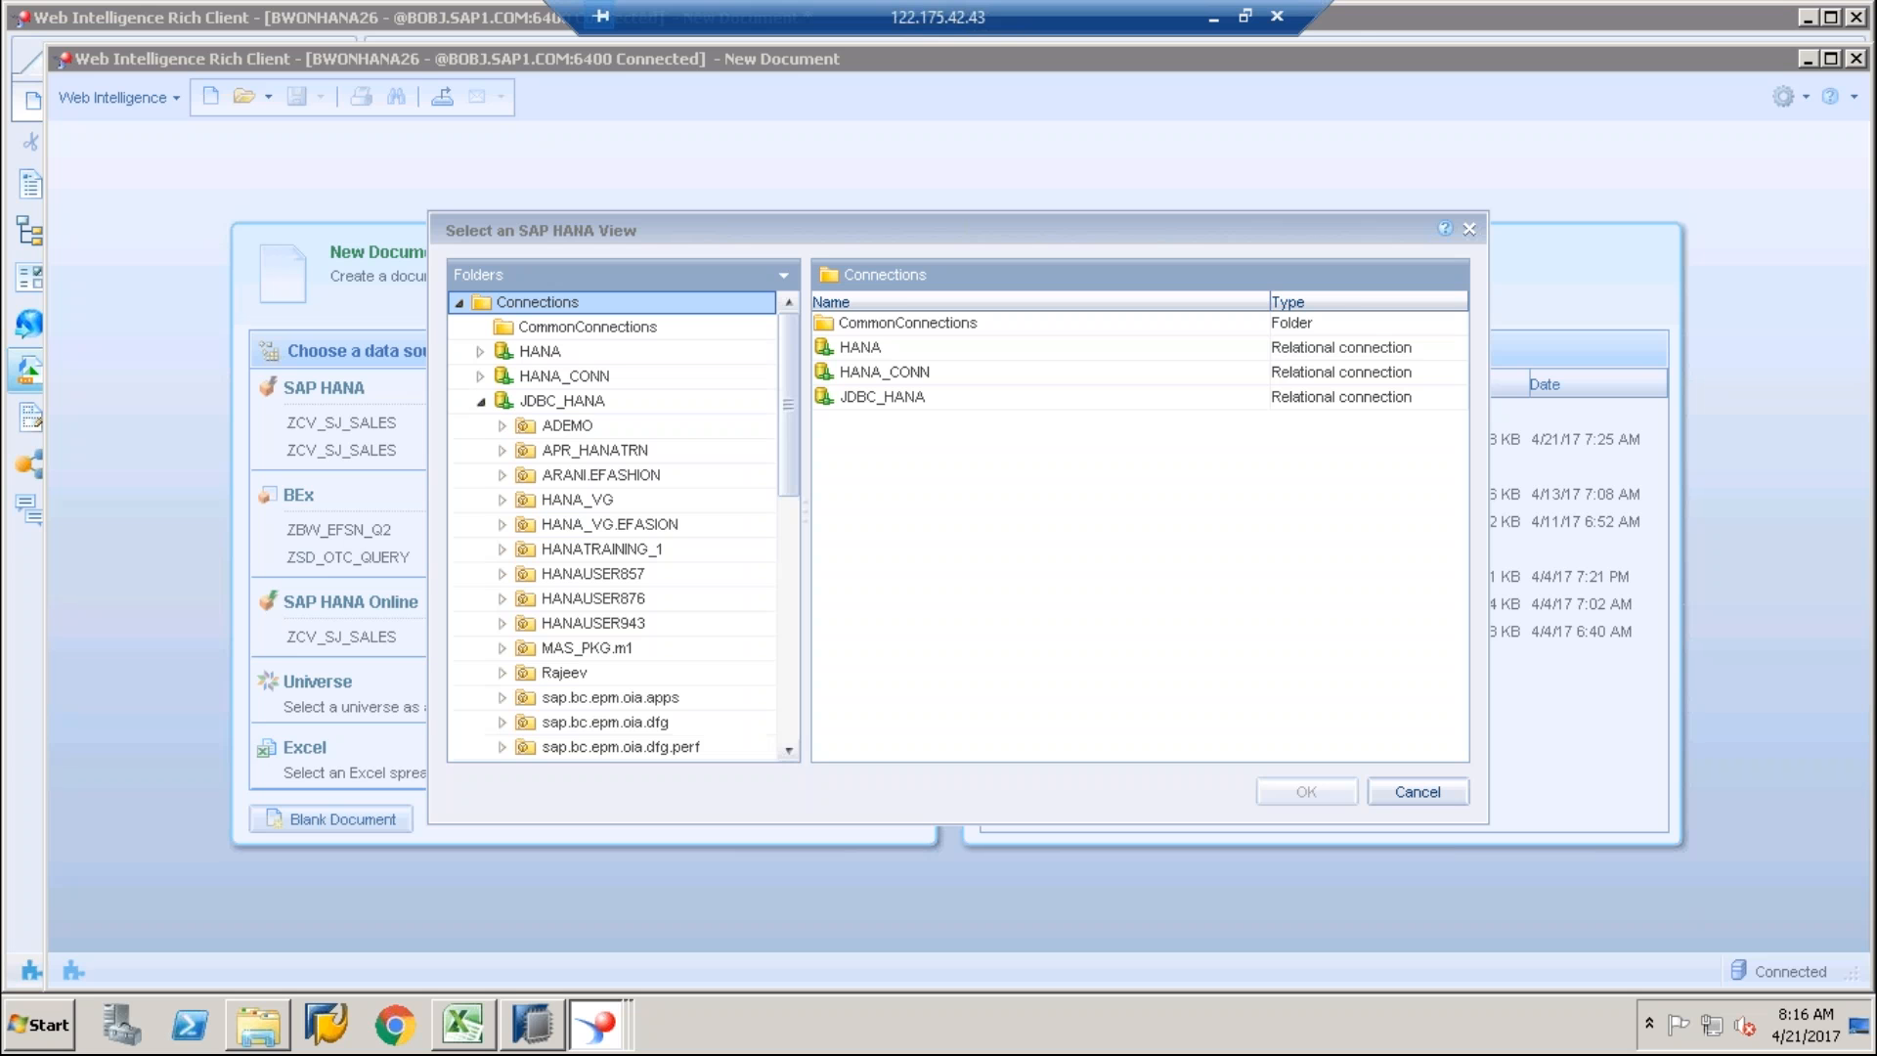
click(573, 479)
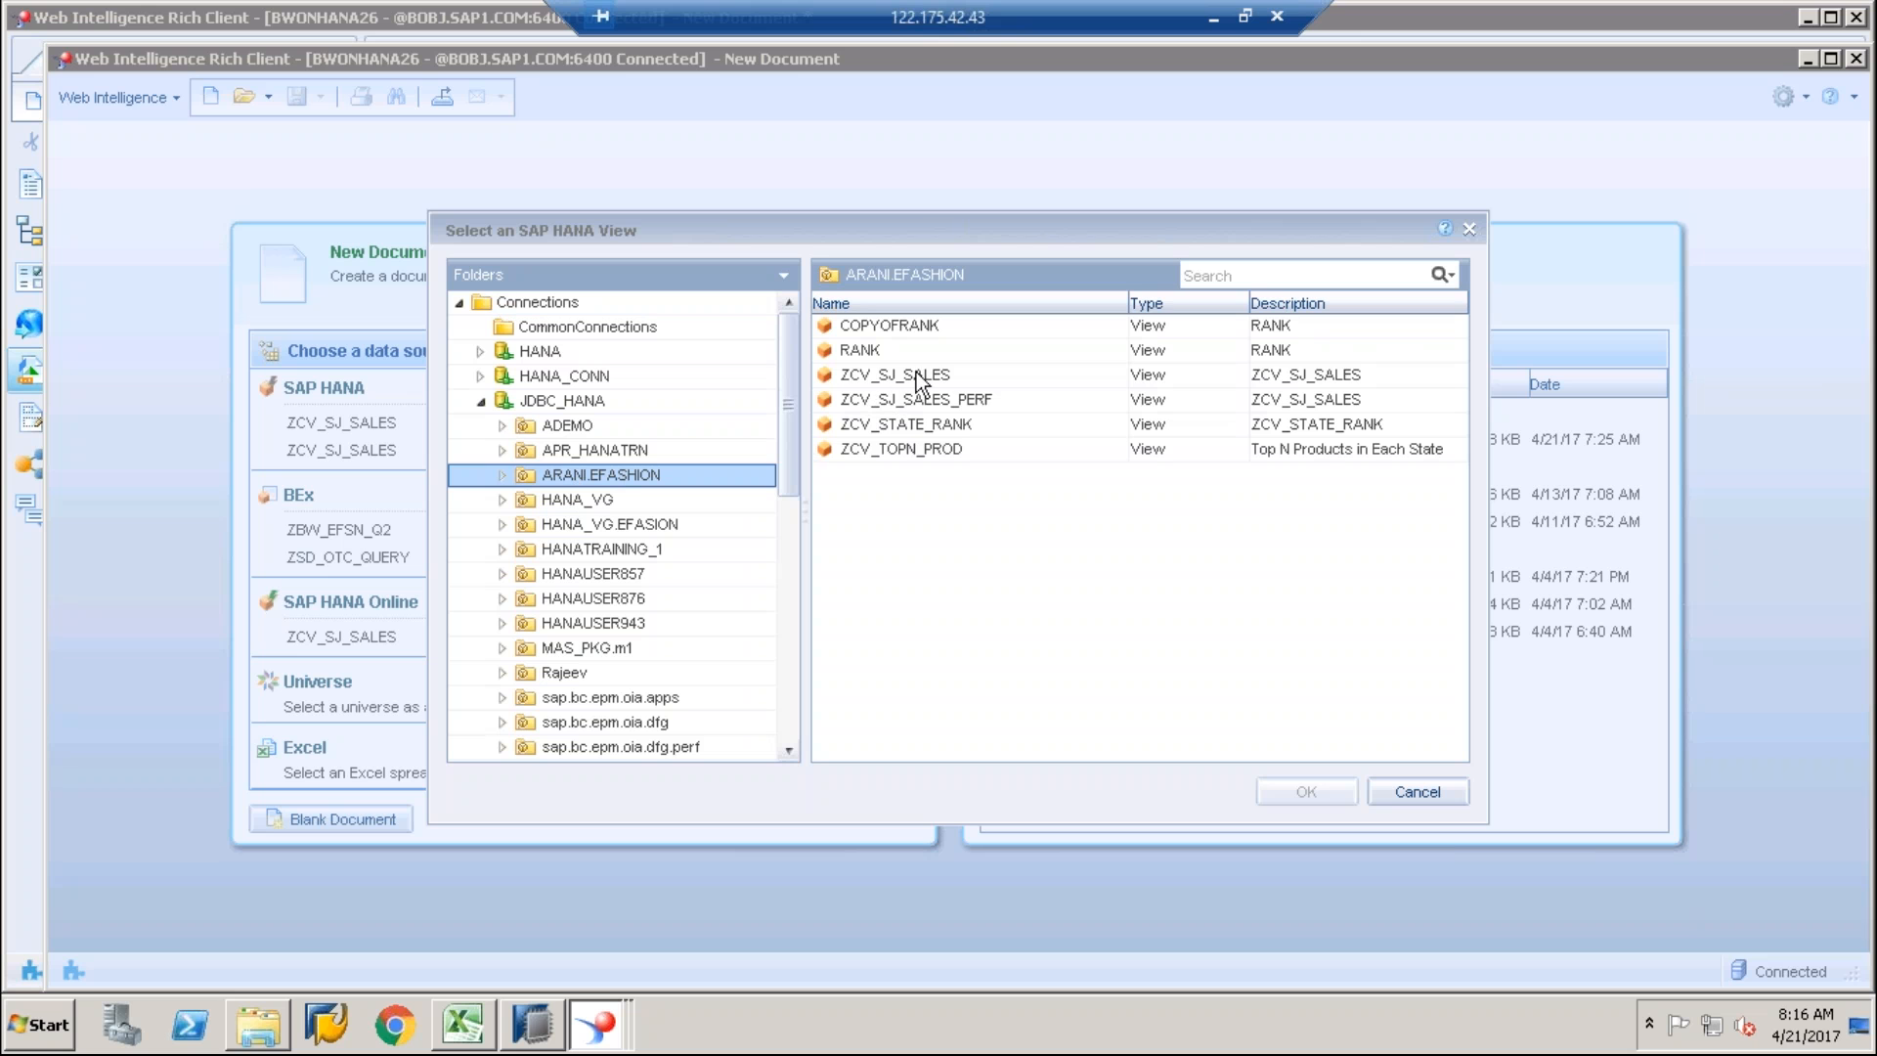
click(919, 377)
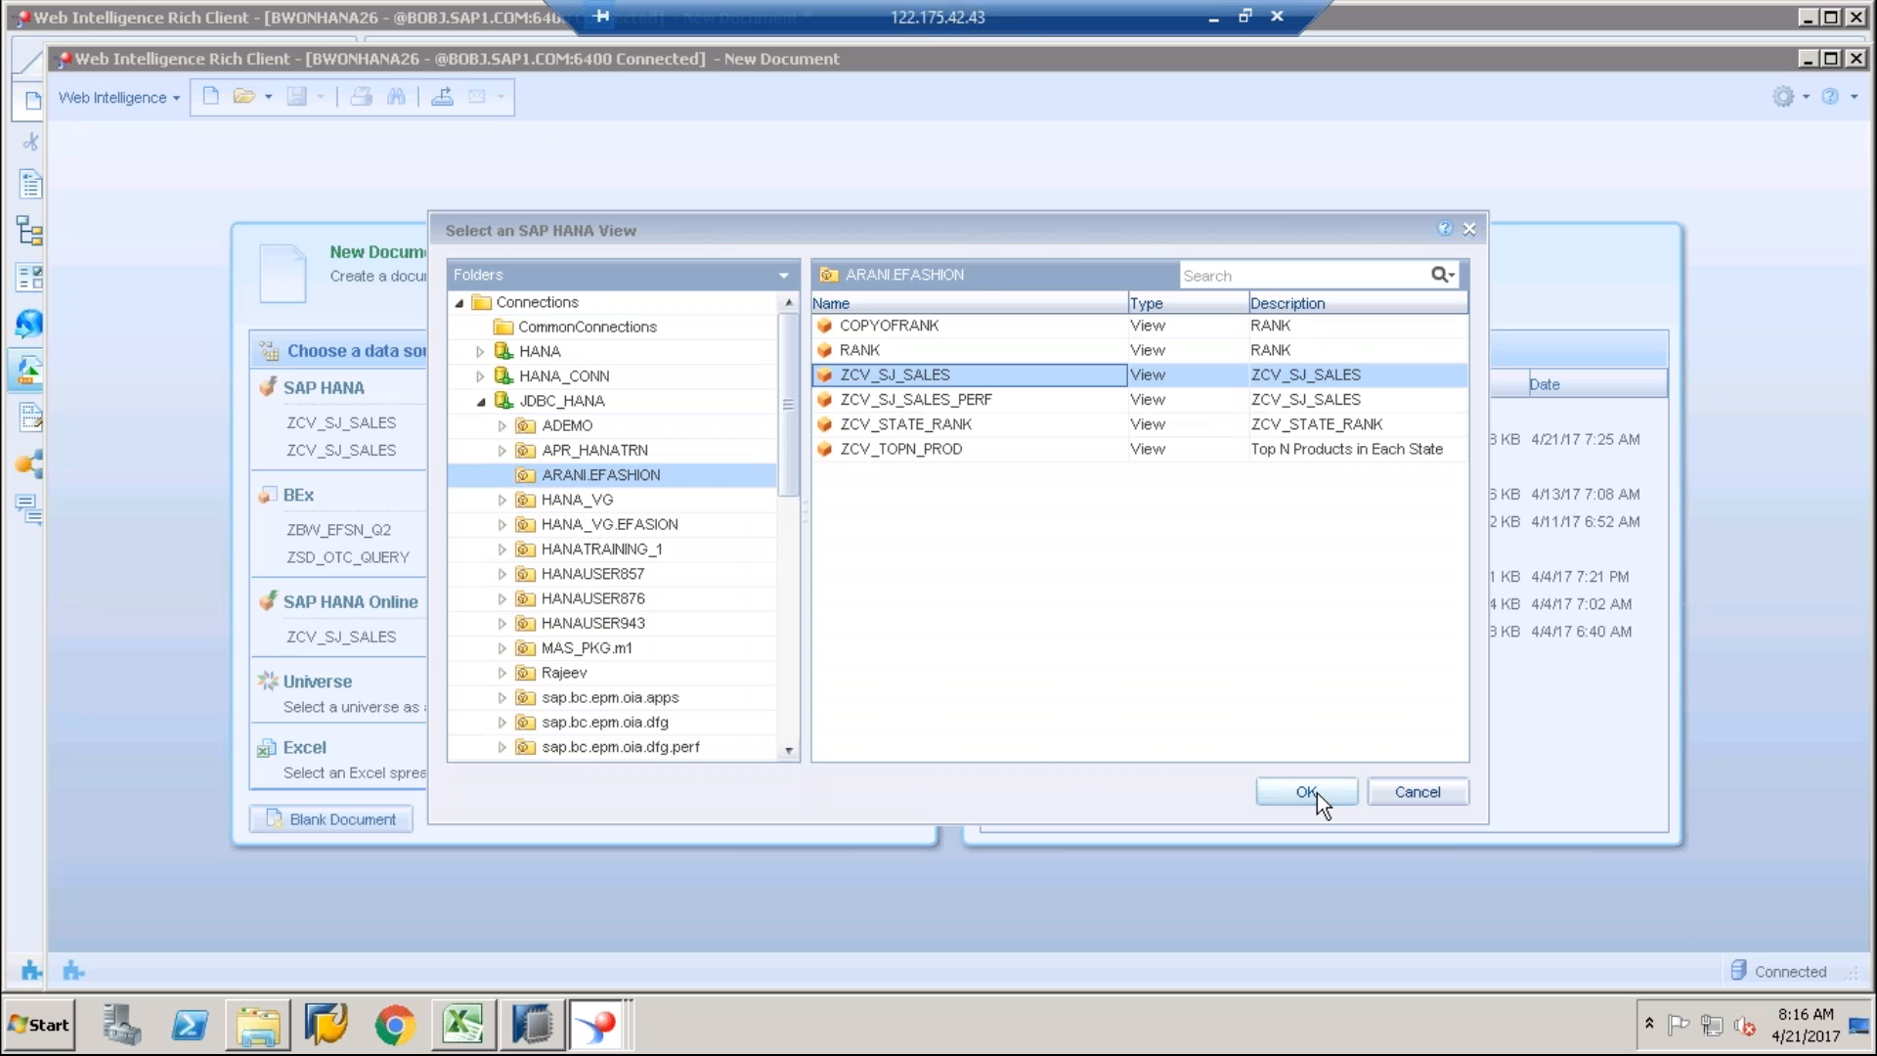
click(1317, 794)
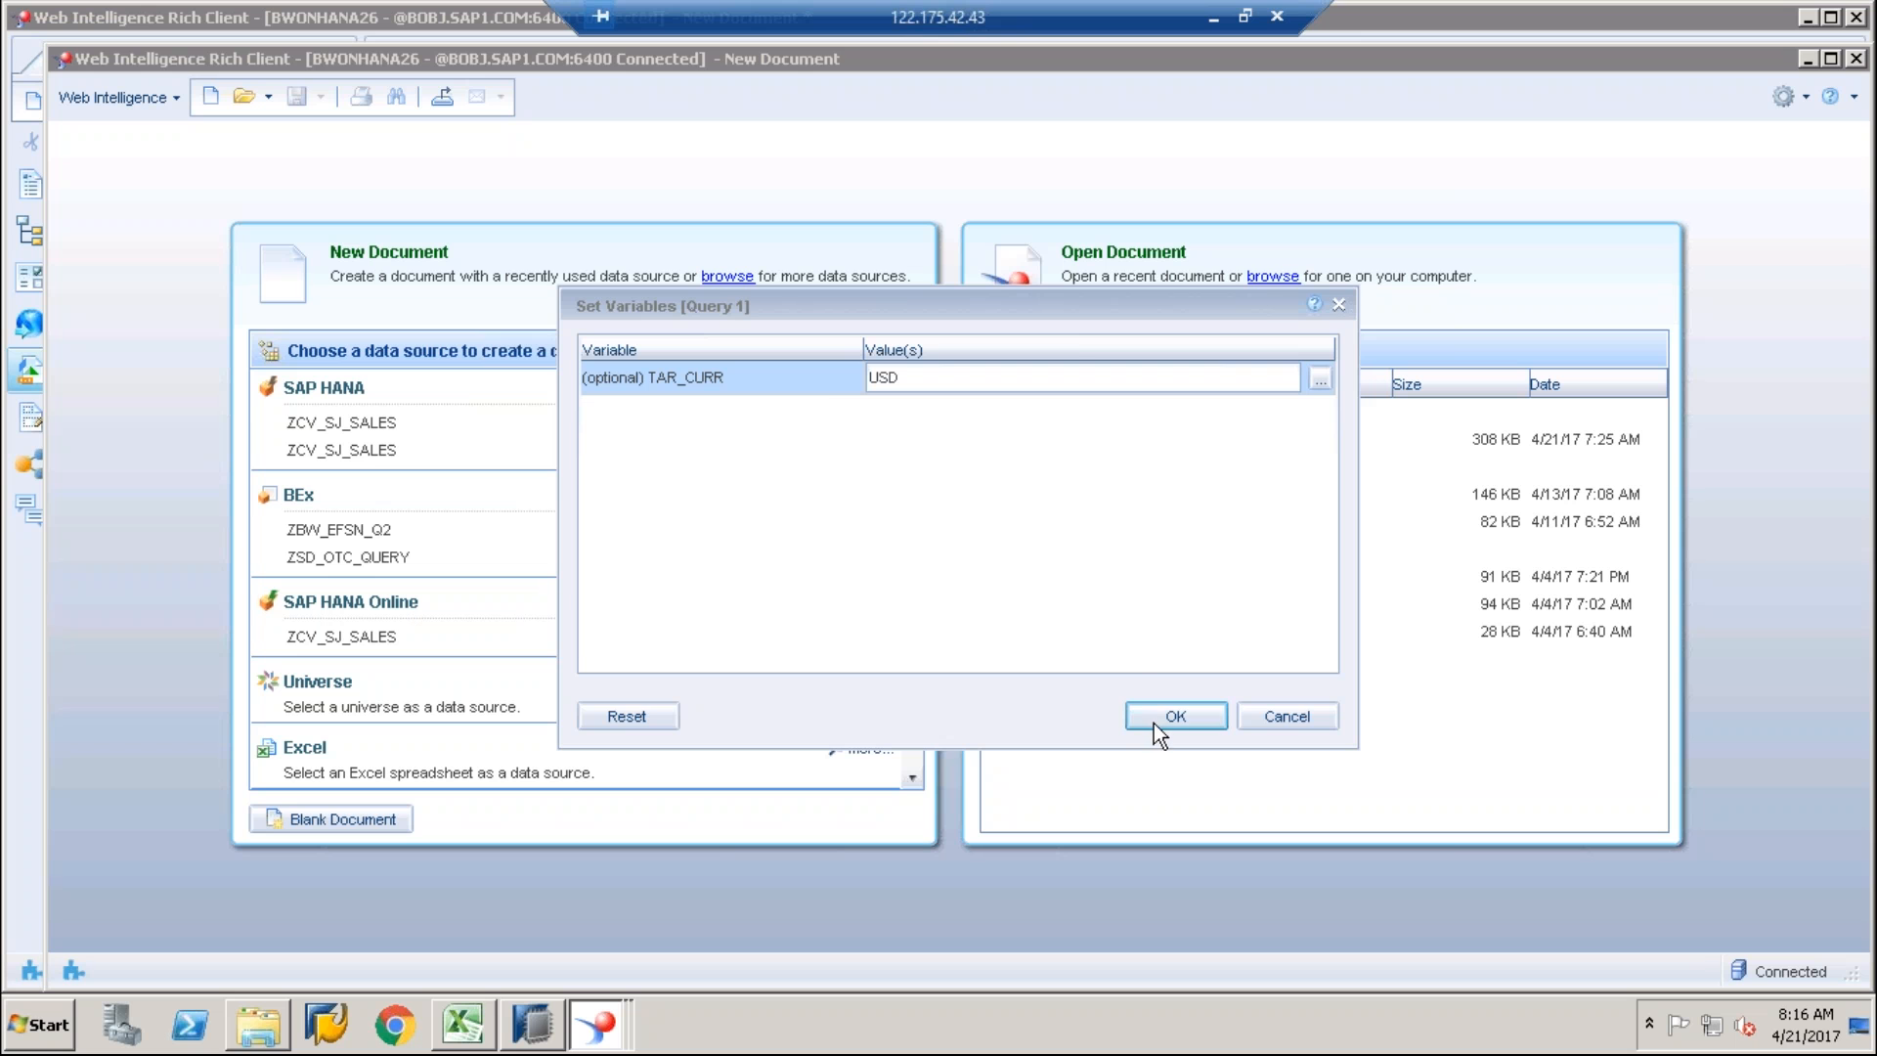
click(1154, 723)
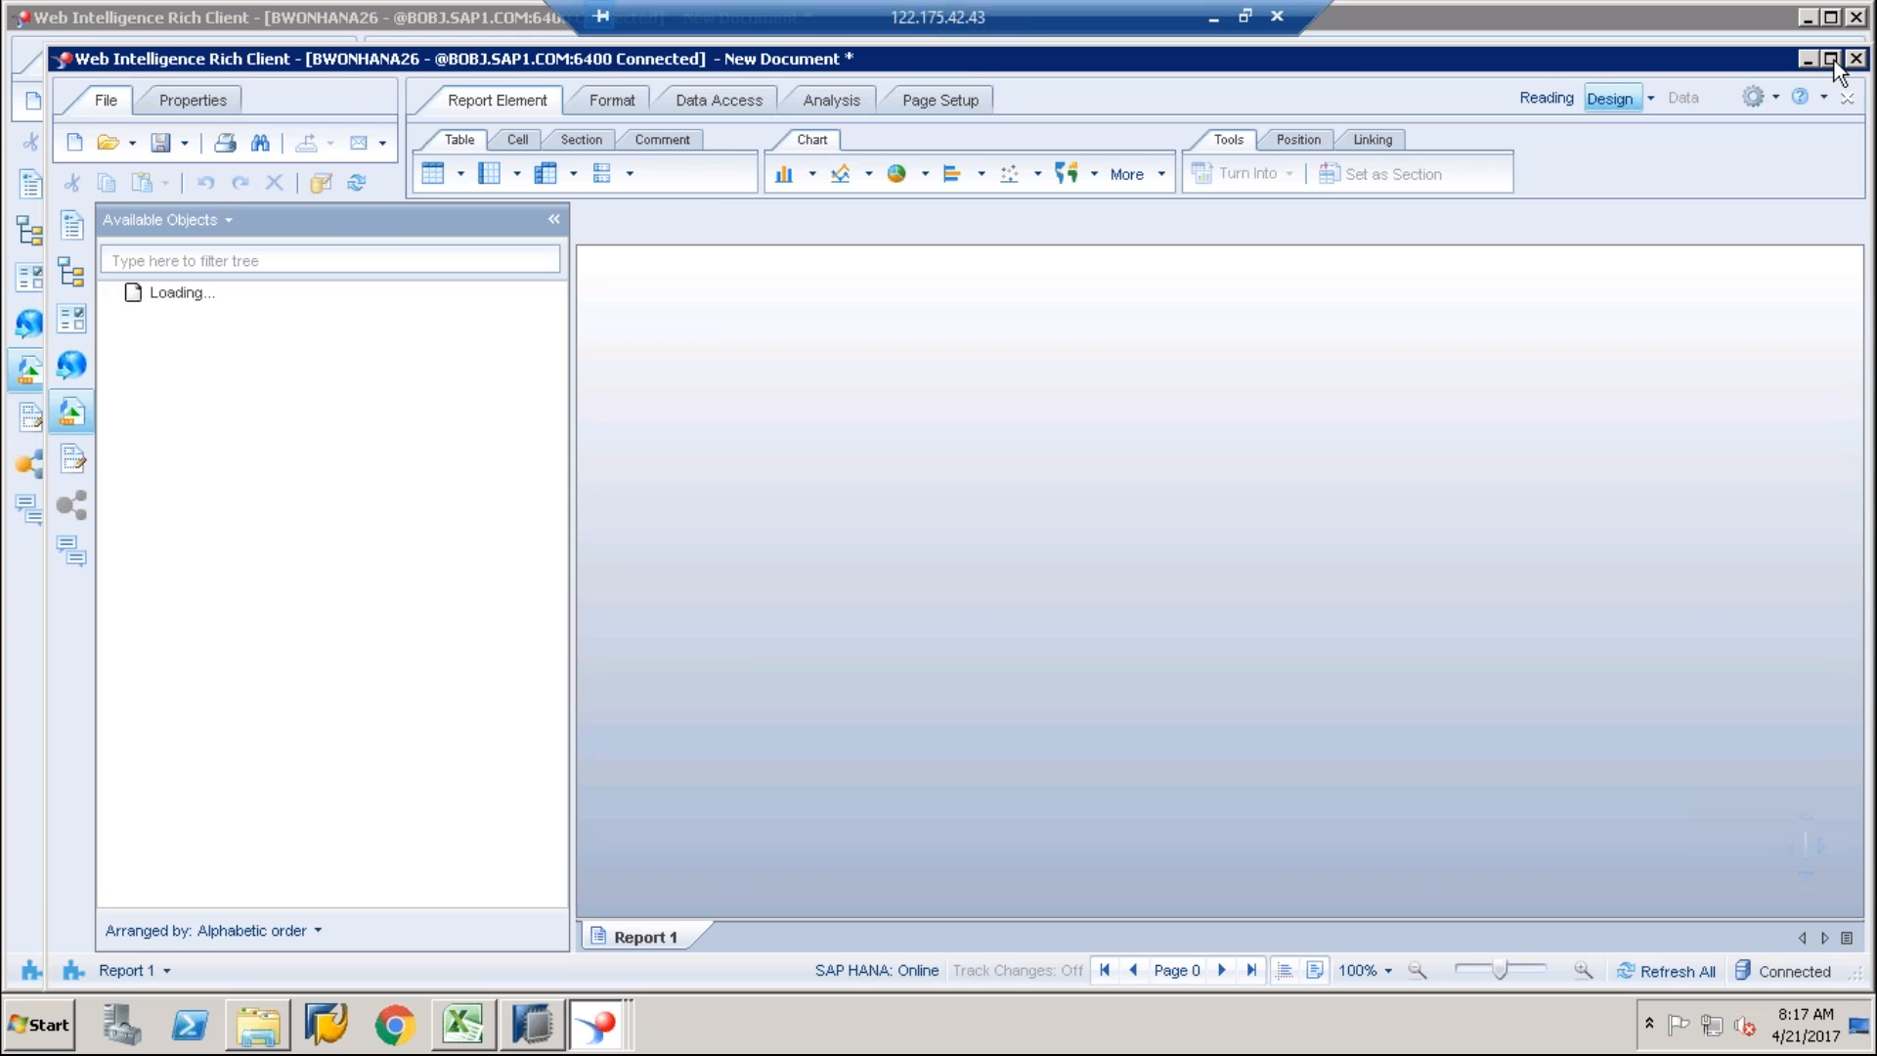
click(1831, 59)
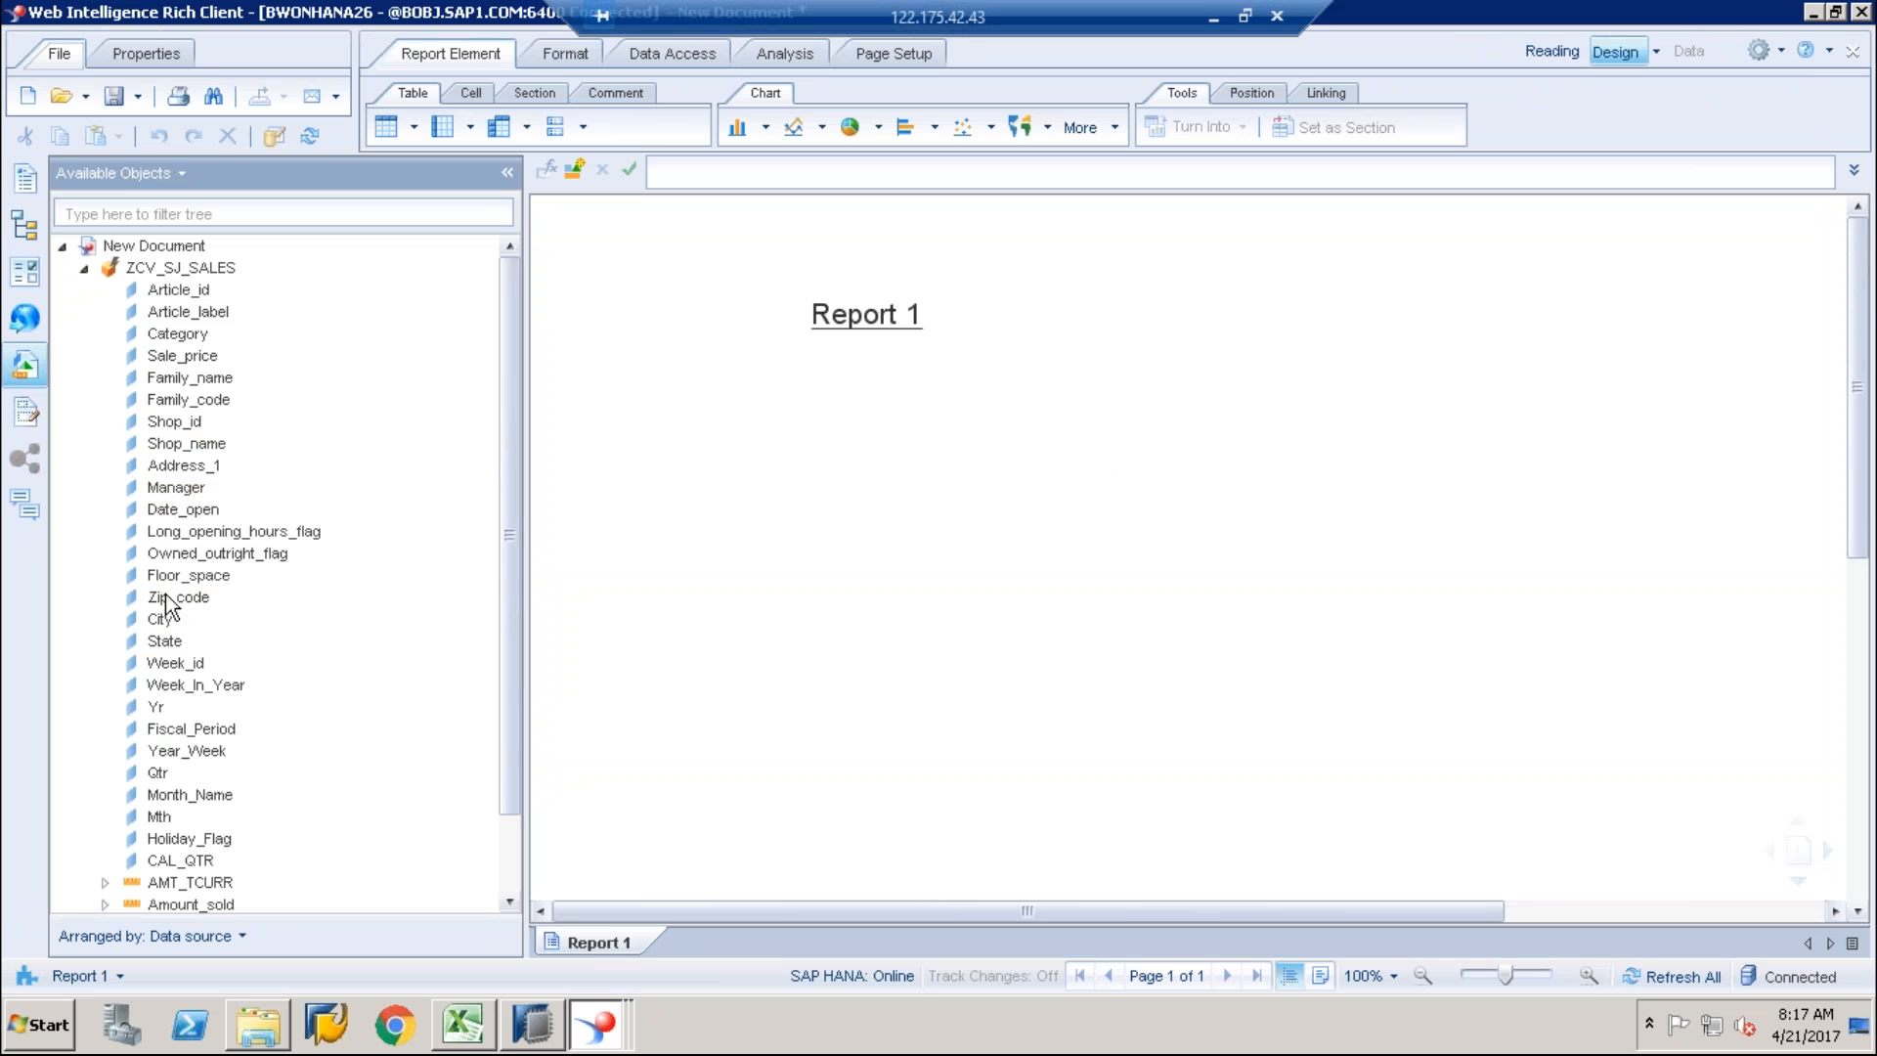
Step: Build a table below the Report 1 title with State as the first column and Quantity_sold as the second
click(165, 644)
drag(672, 407, 680, 424)
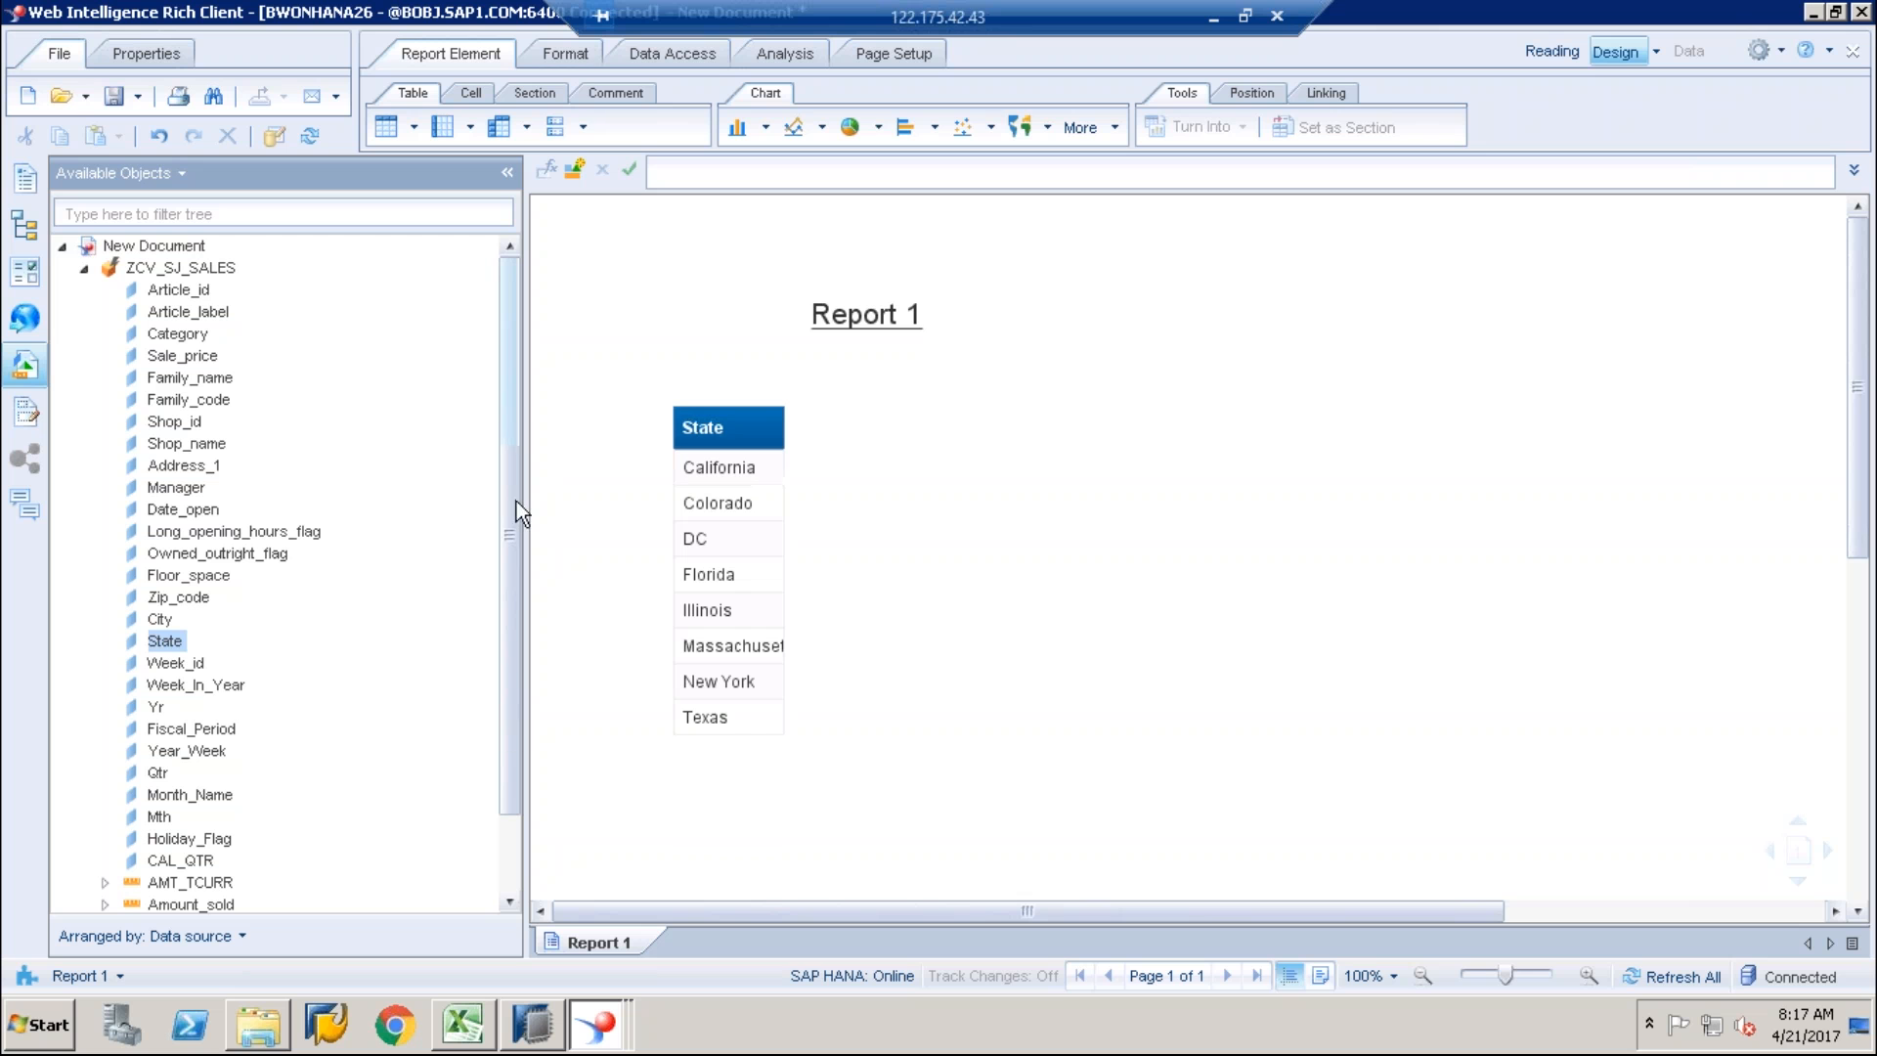
scroll(245, 860, down, 2)
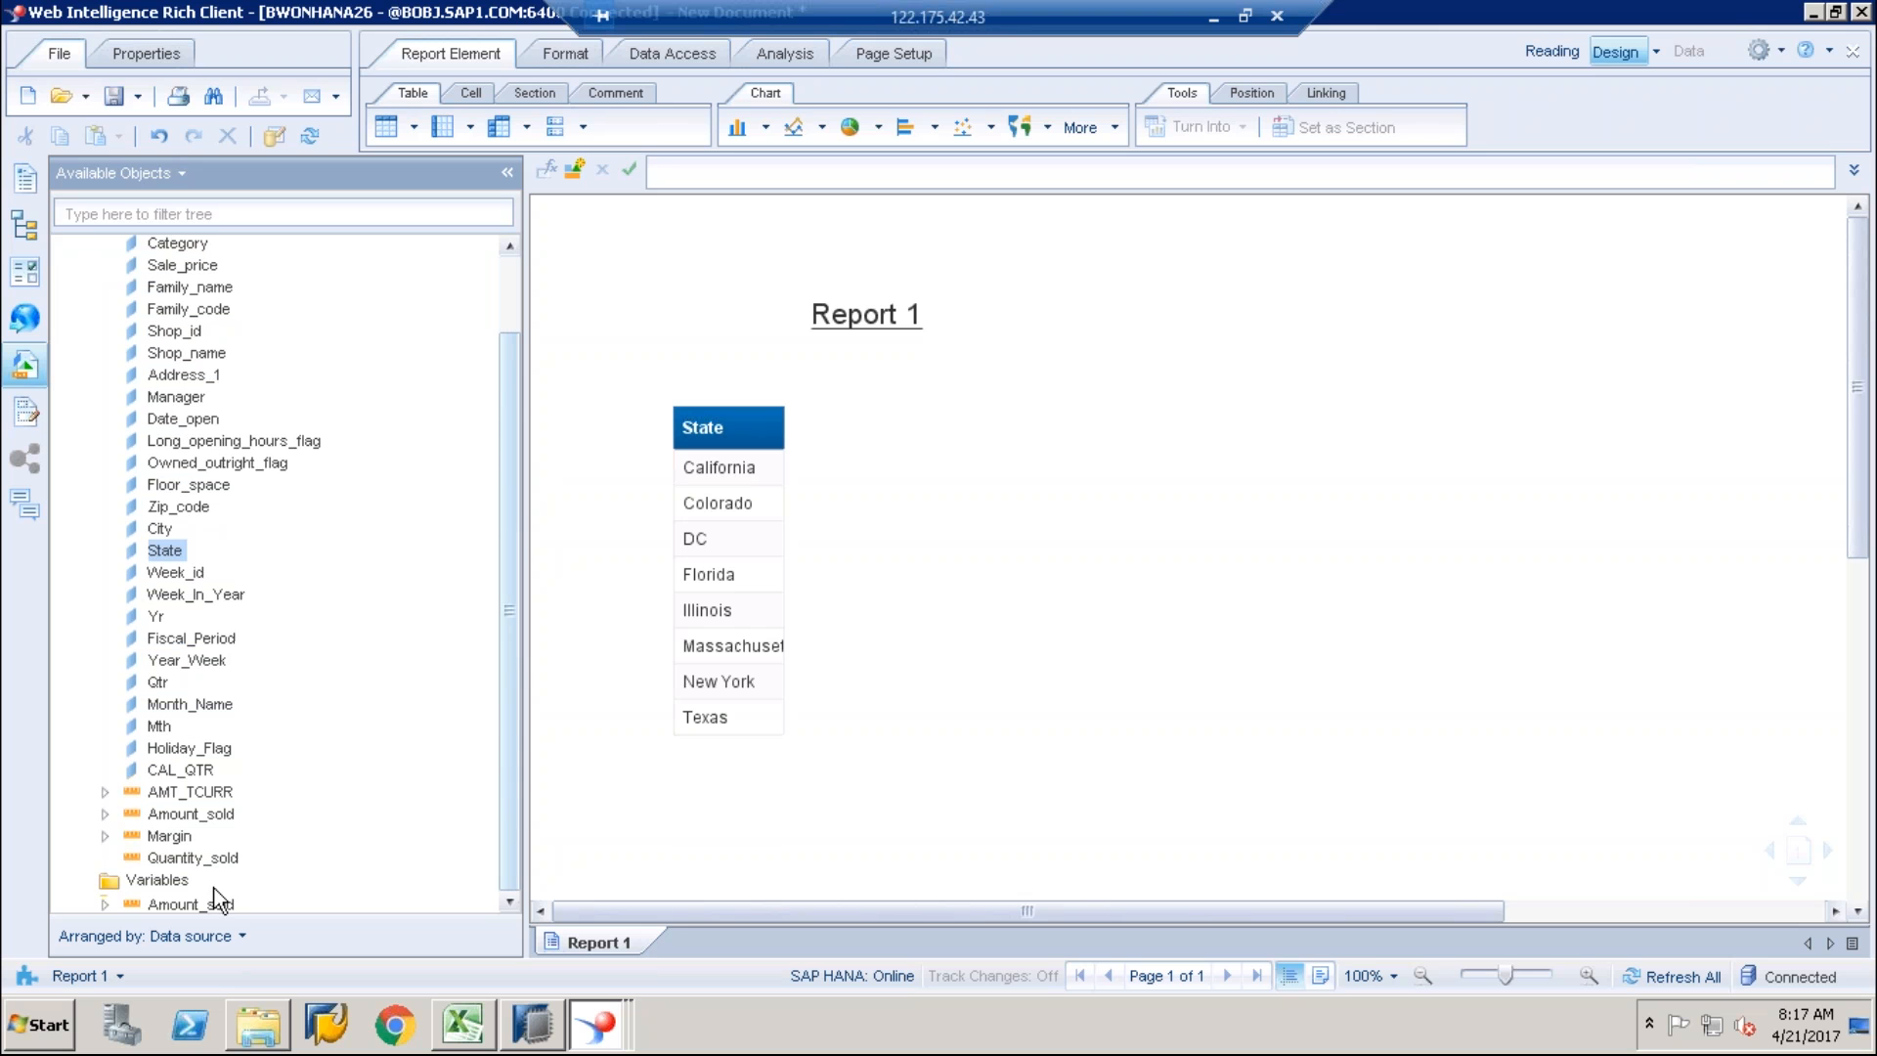
click(178, 860)
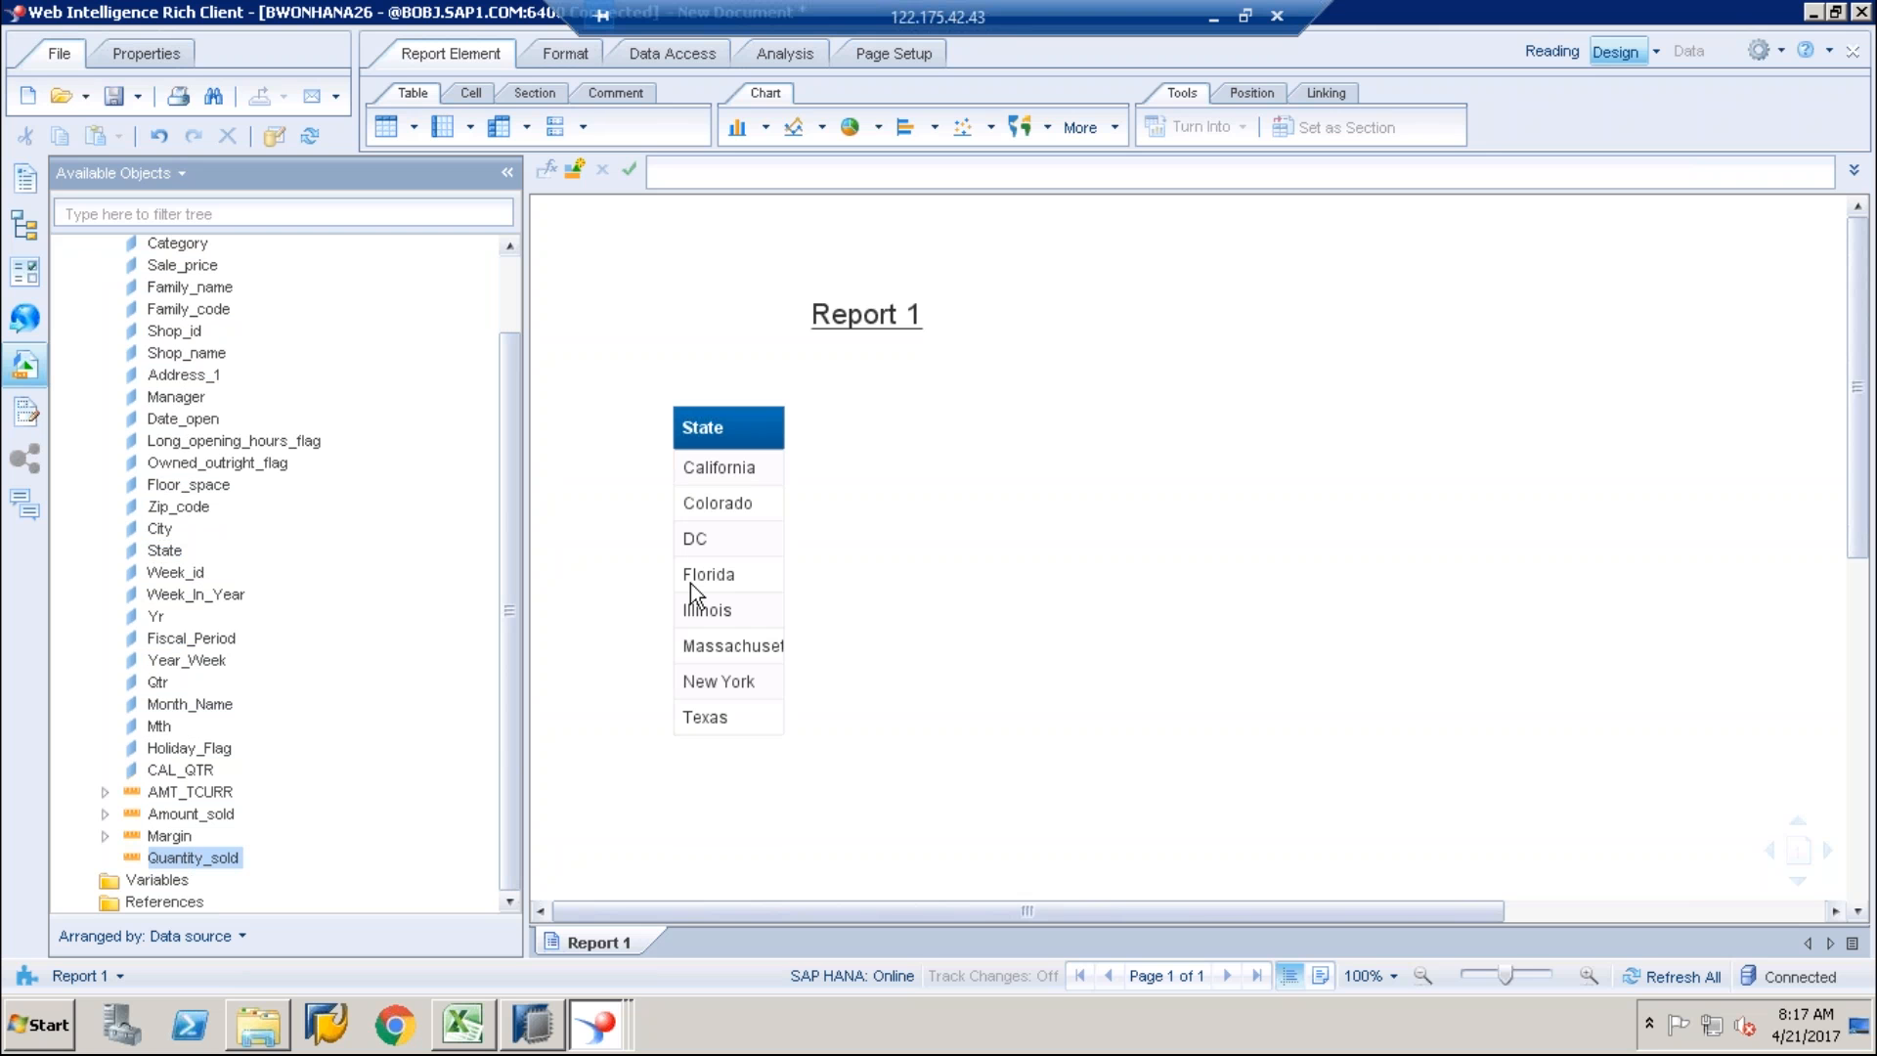
drag(797, 418, 763, 430)
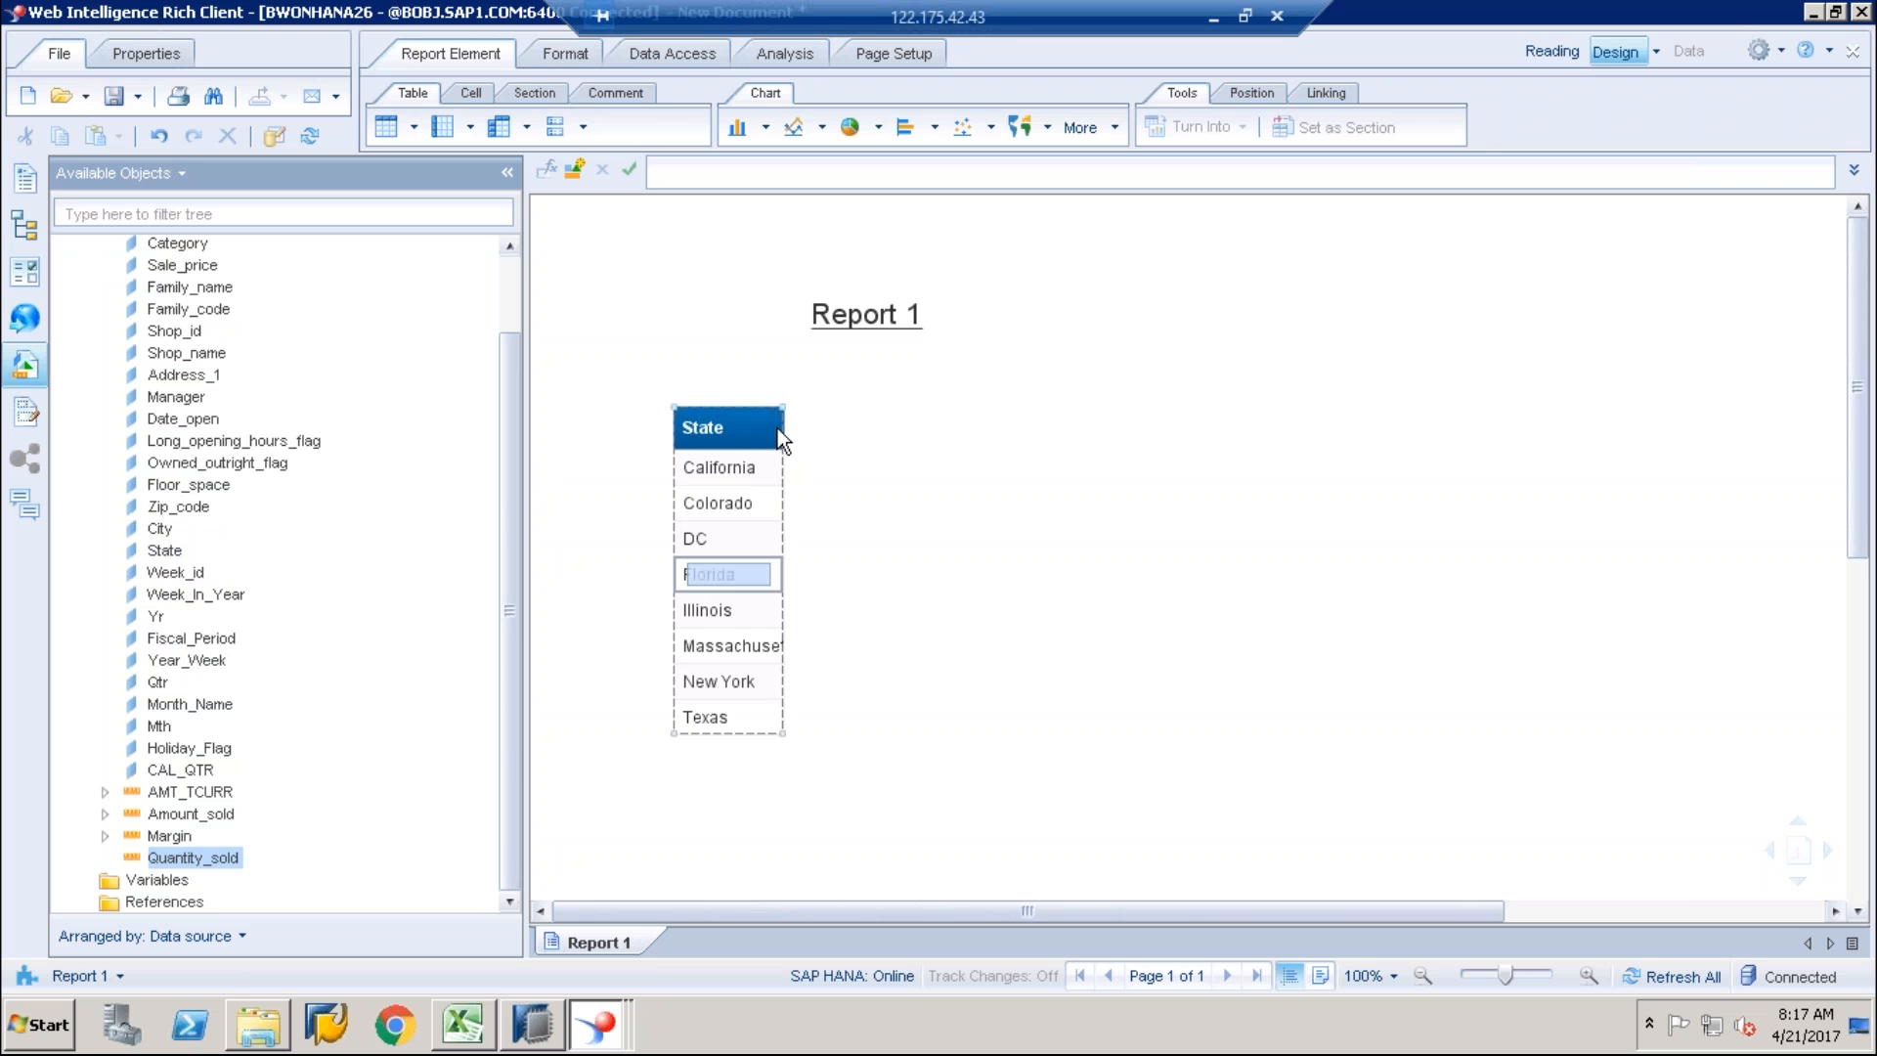
drag(777, 425, 777, 426)
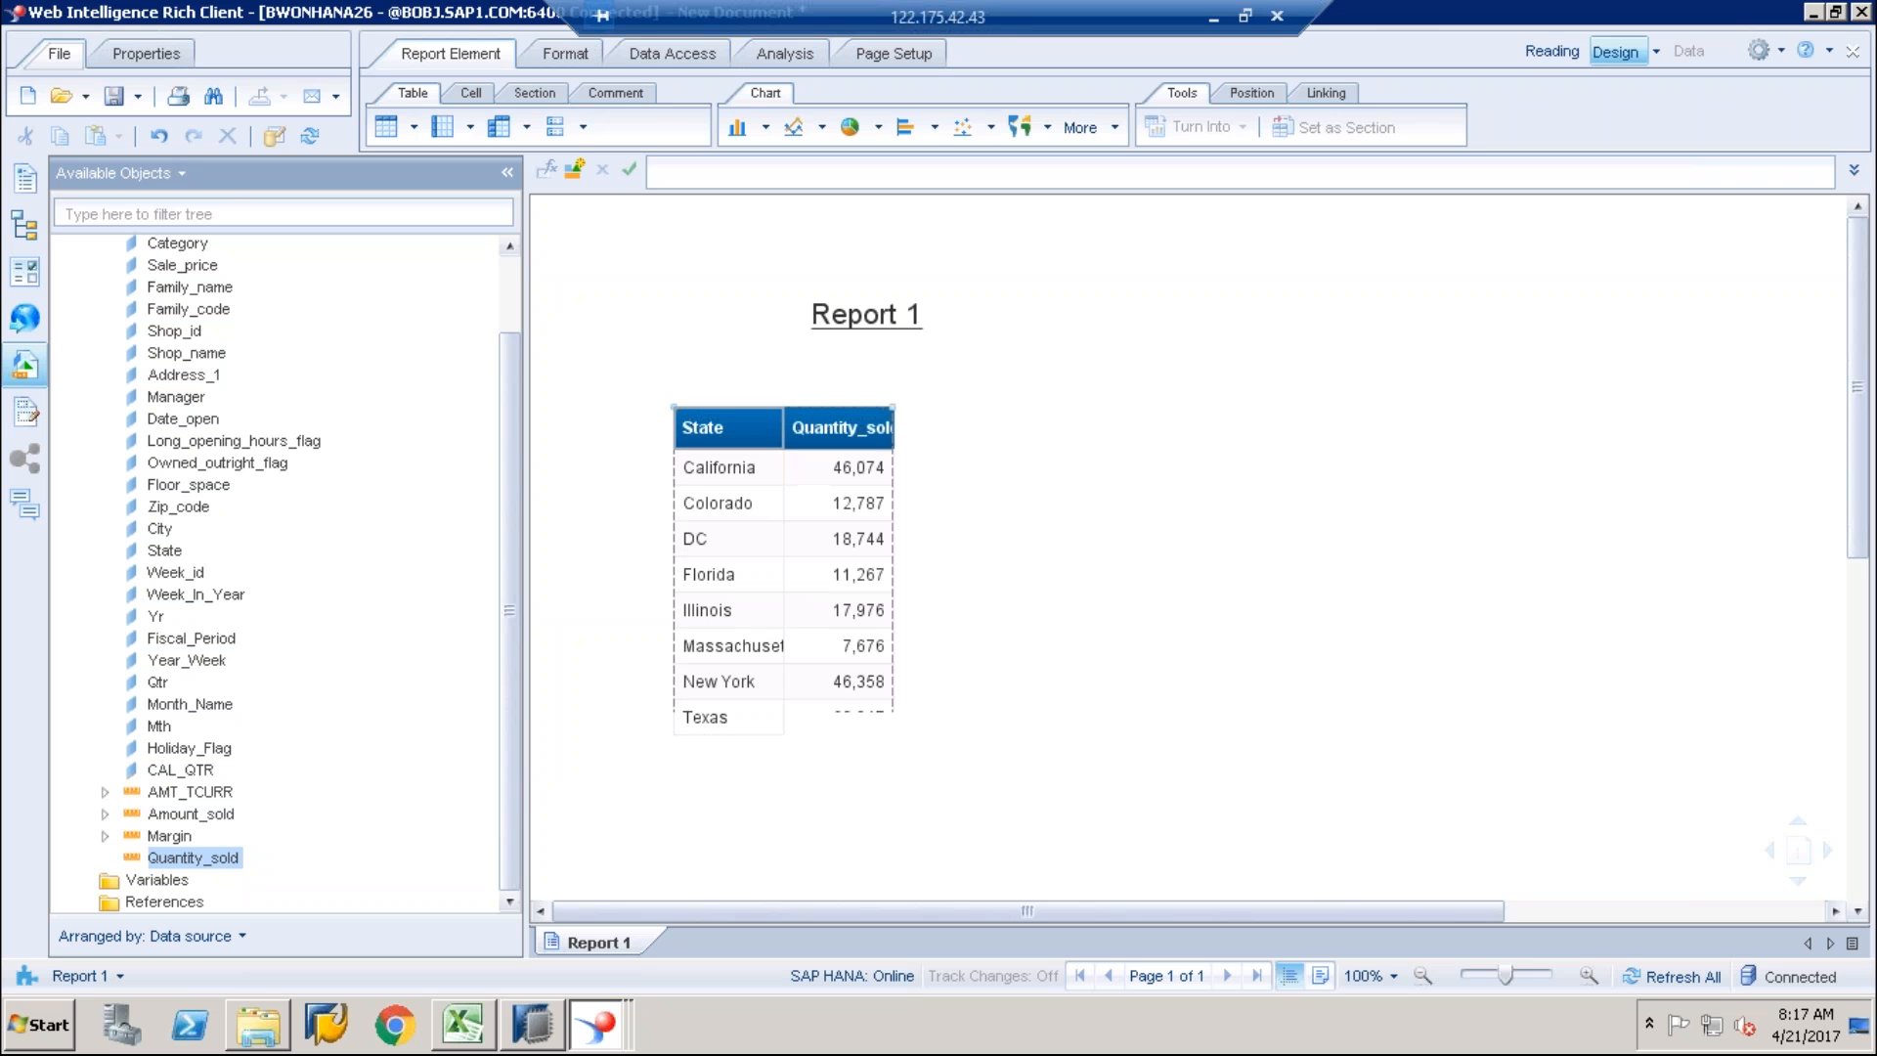
Step: Add City to the report table as a column between State and Quantity_sold
click(162, 529)
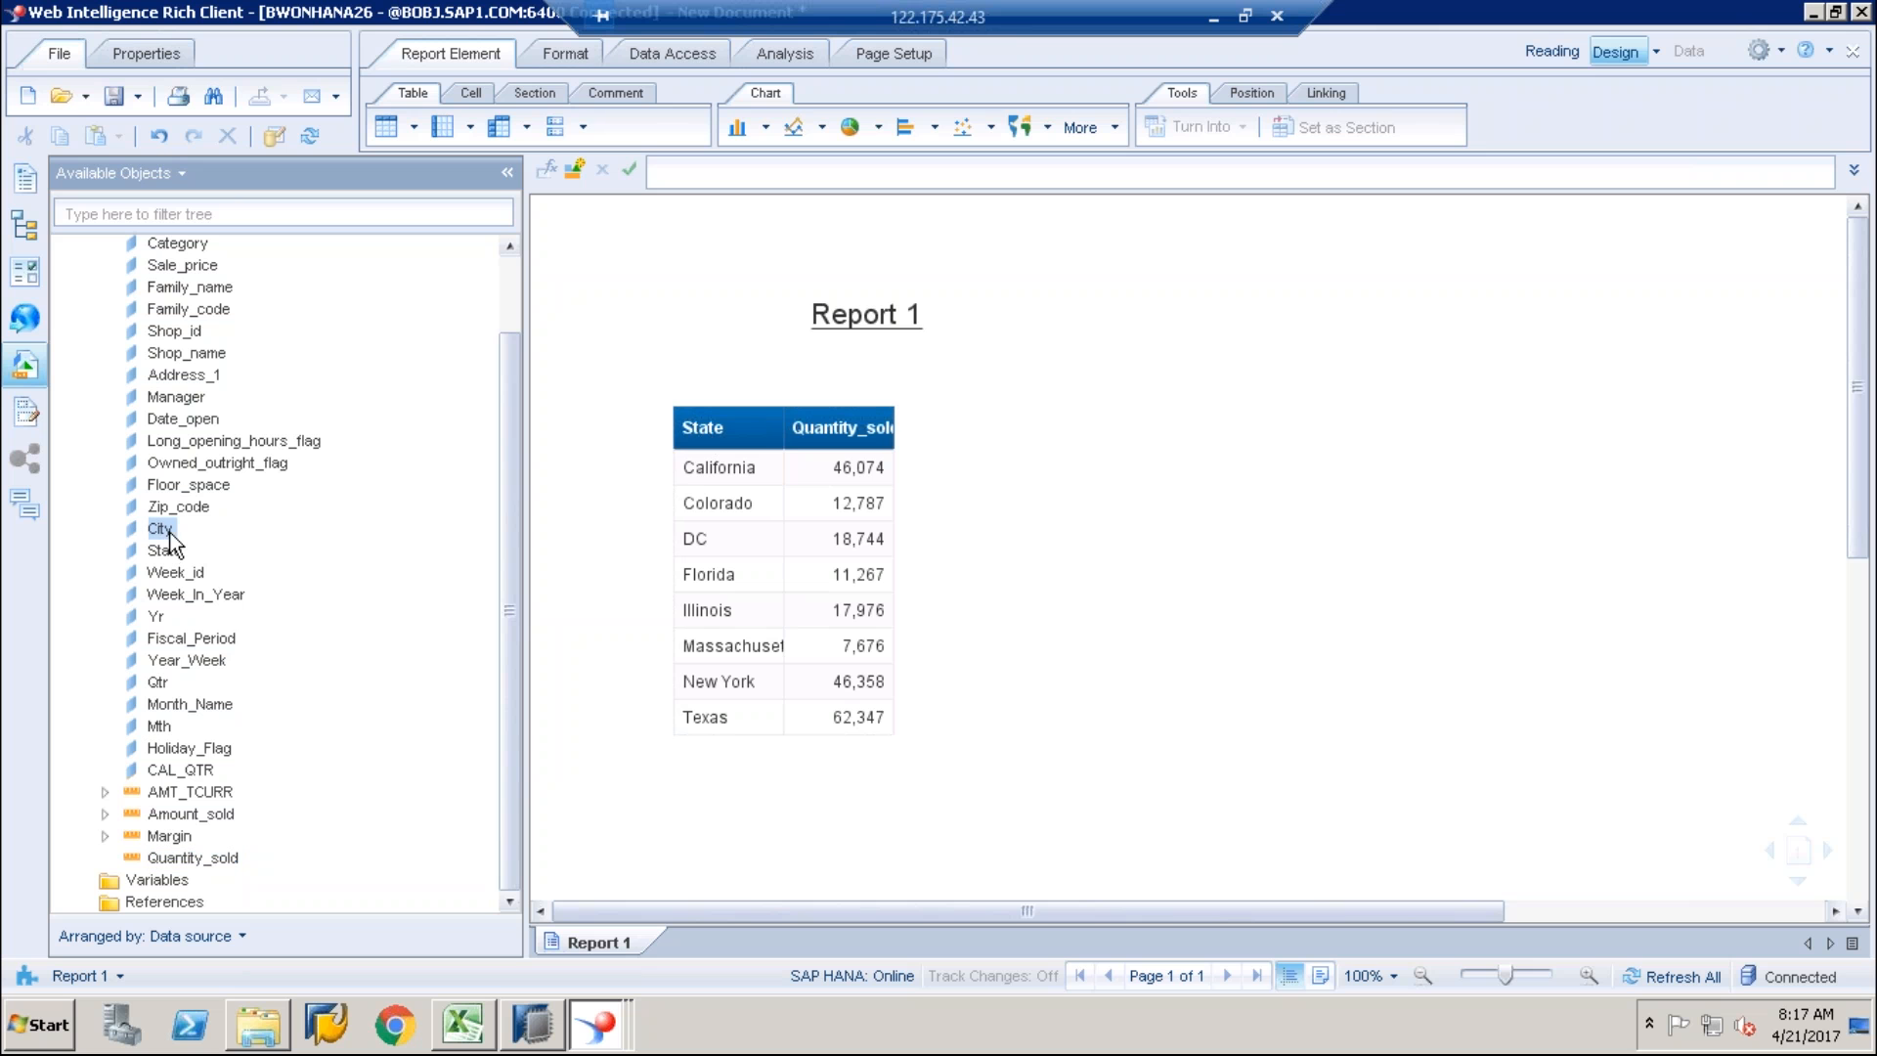
click(779, 442)
drag(779, 442, 781, 439)
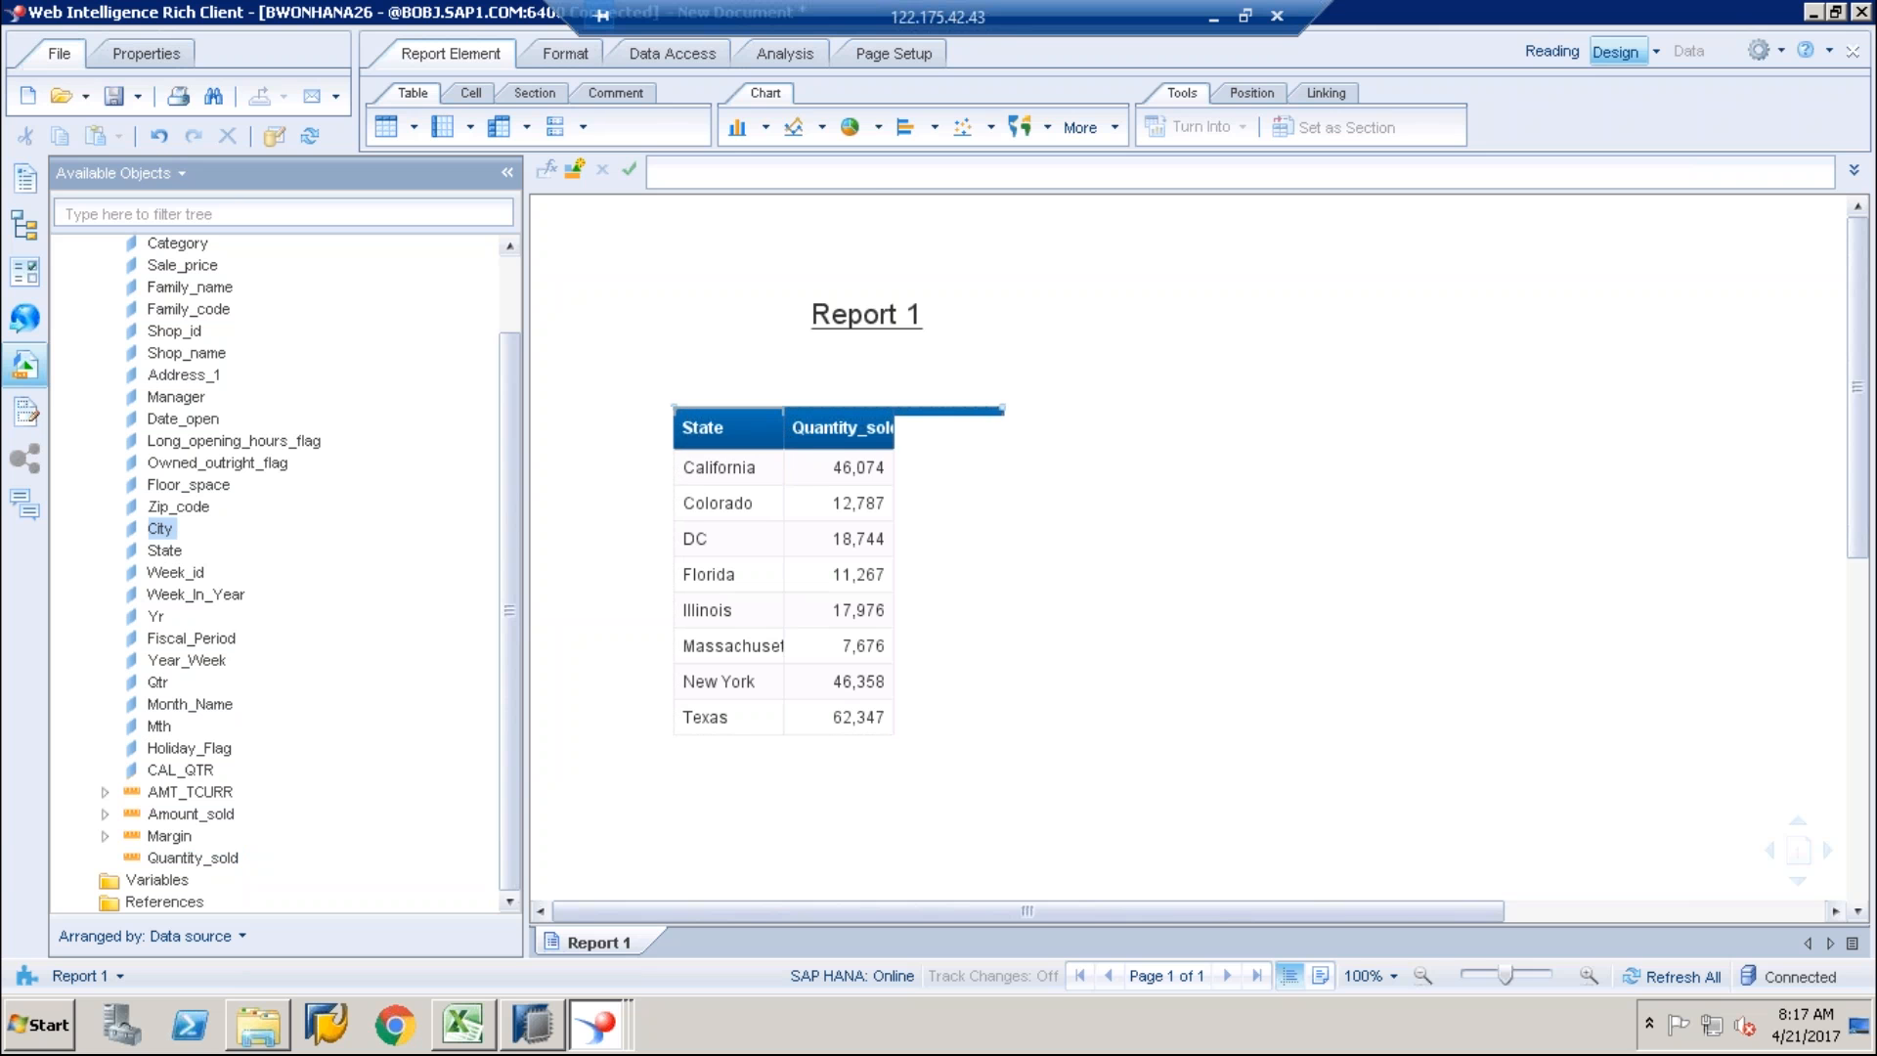
Step: Check which data access tools and document property options, including query stripping, are available for the SAP HANA Online document
click(672, 53)
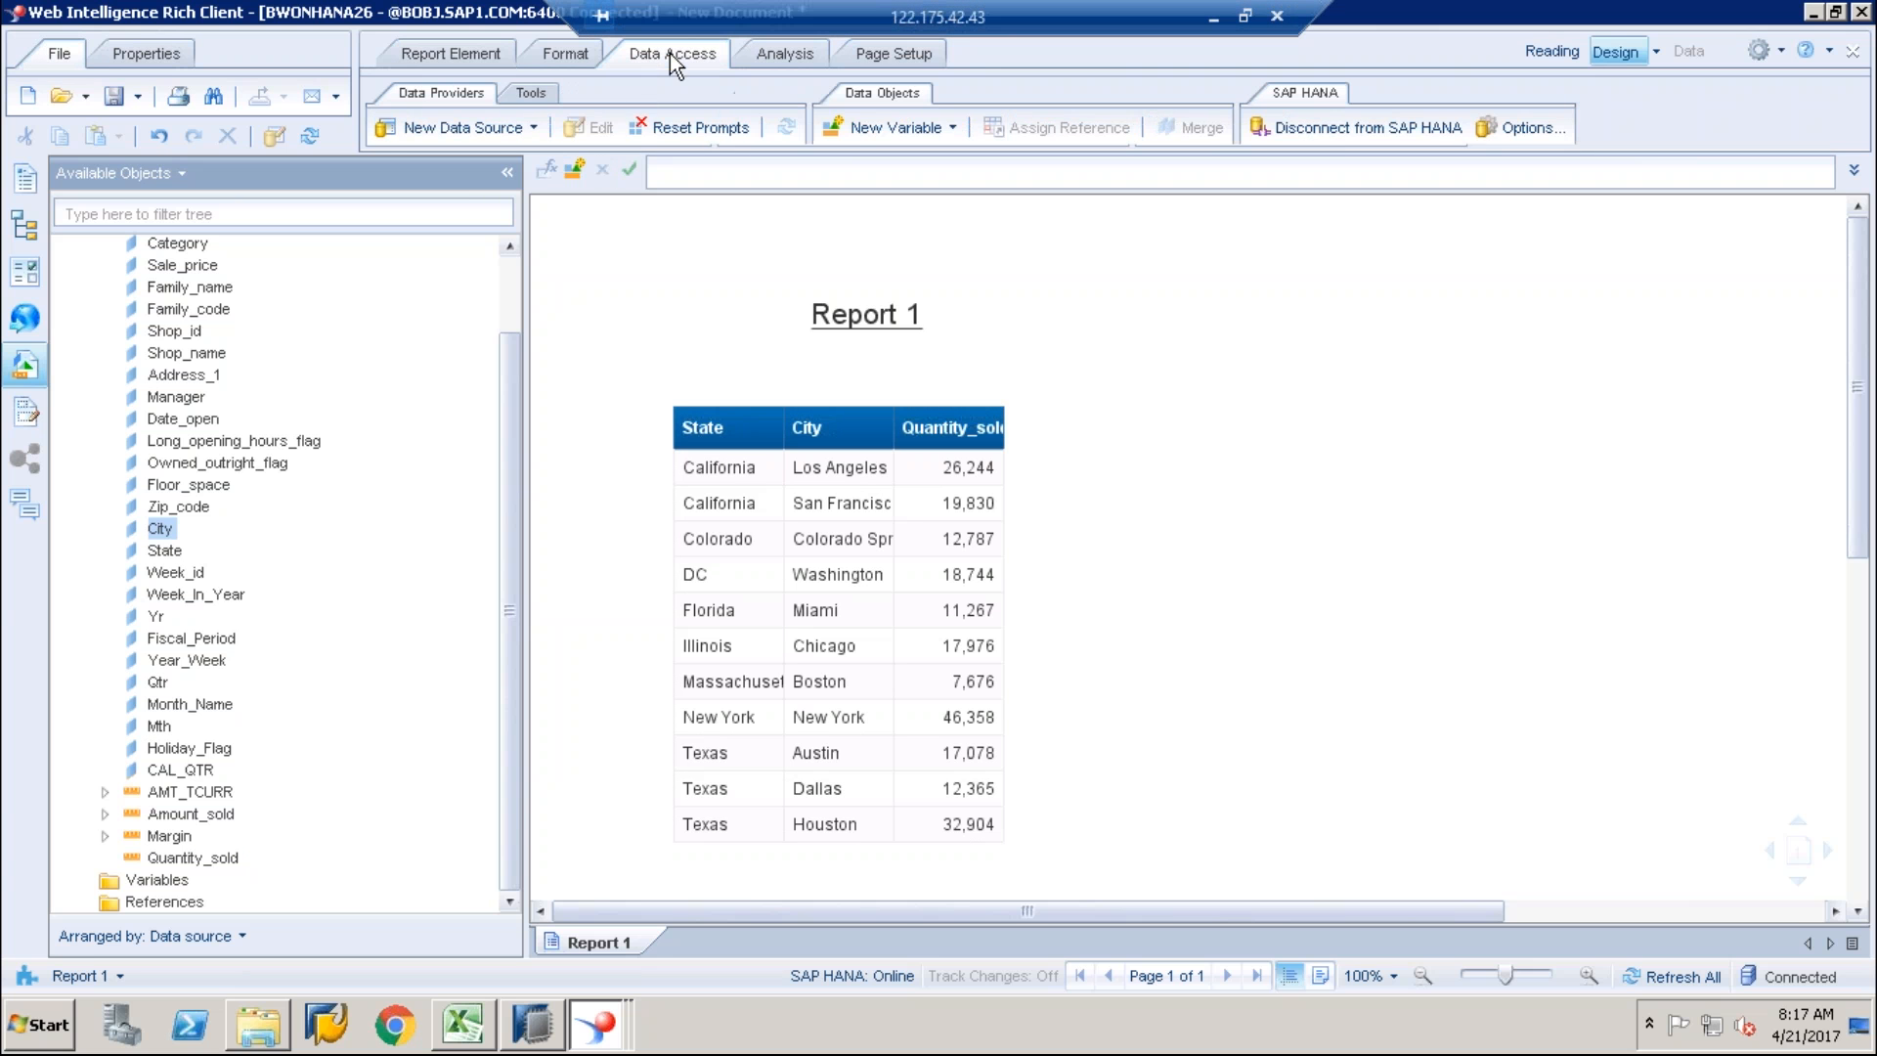
click(532, 95)
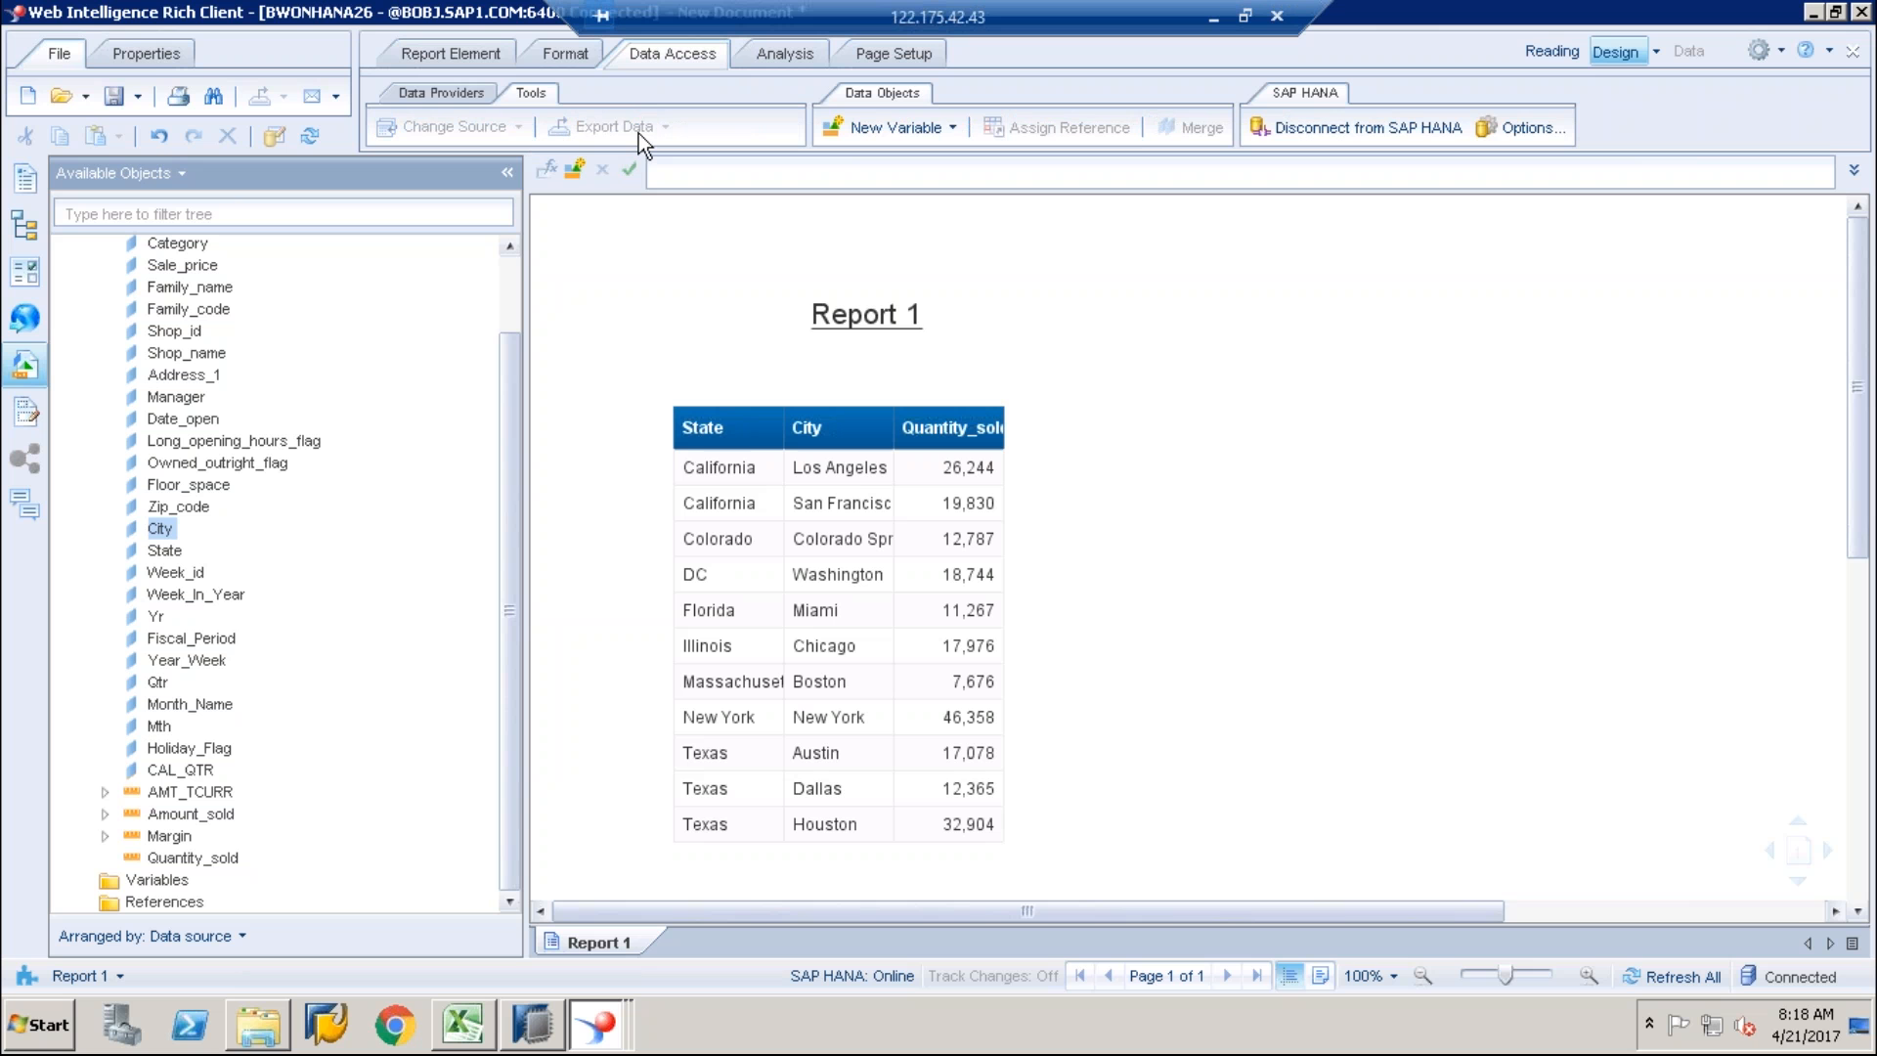
click(147, 53)
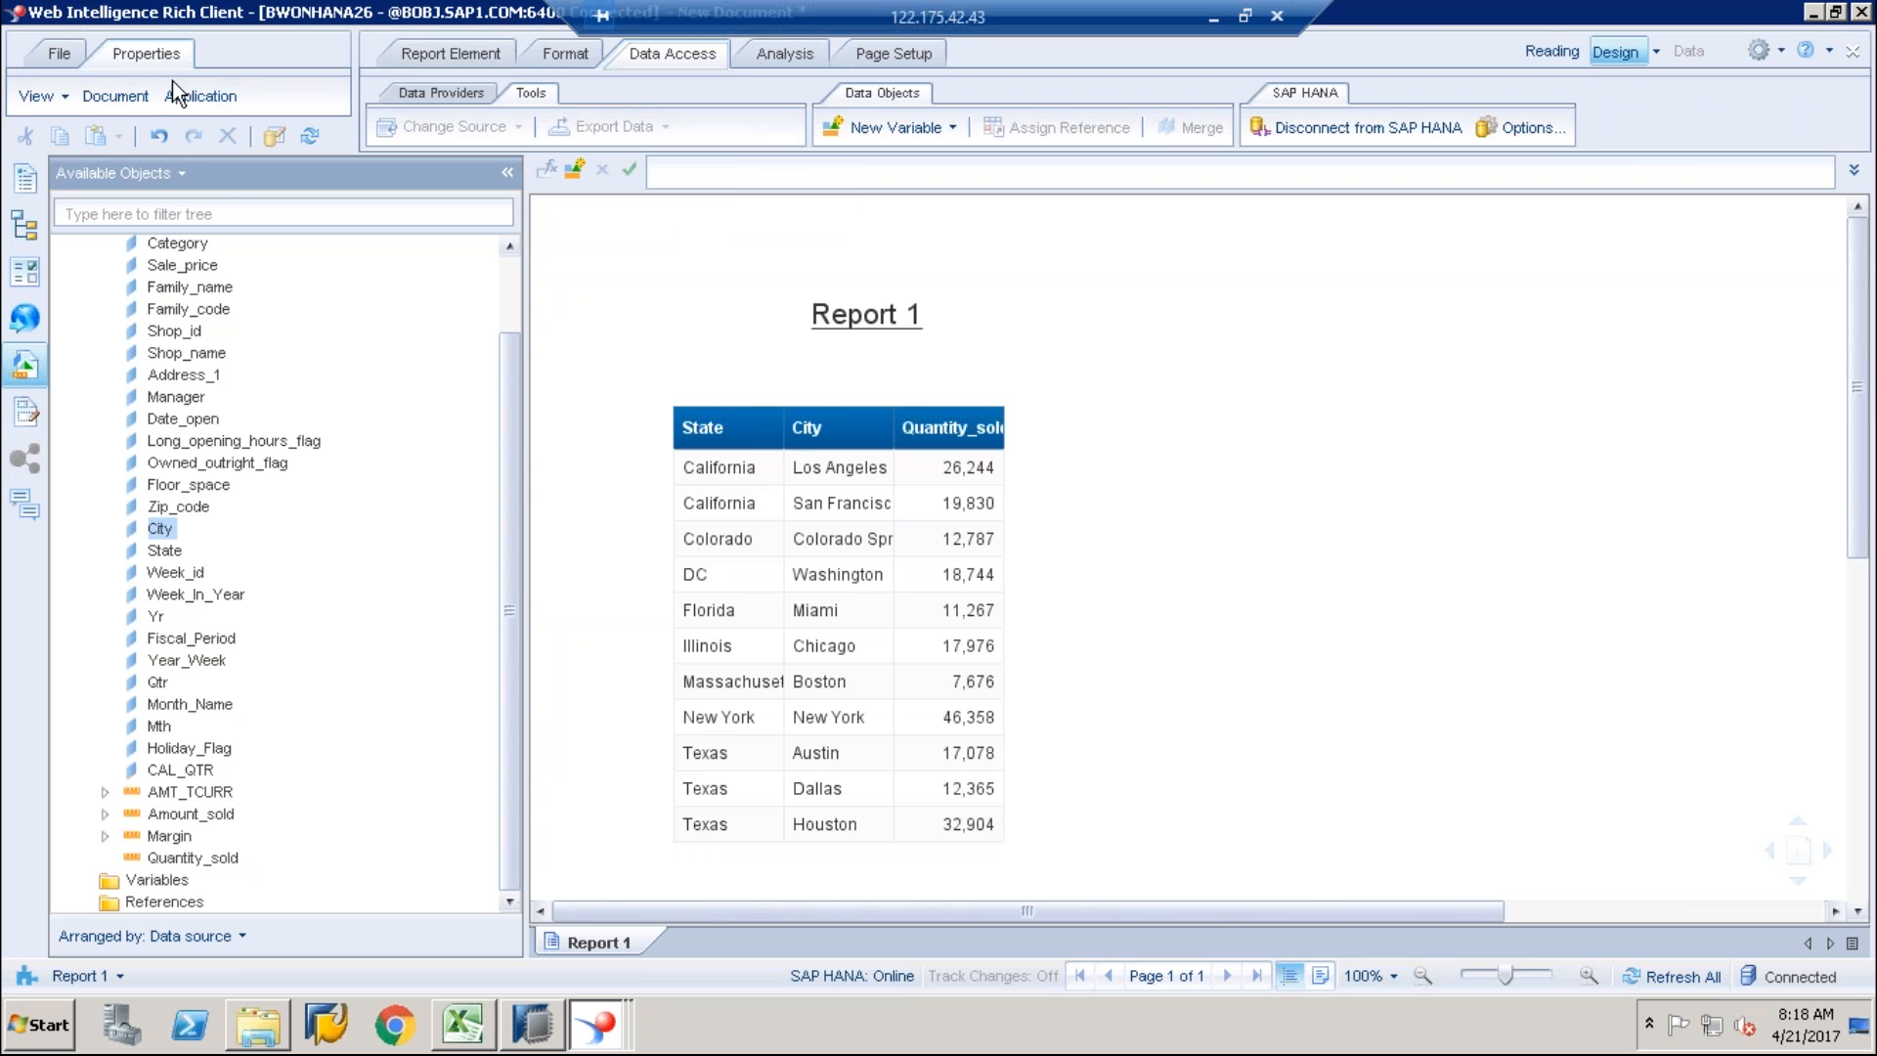
click(117, 96)
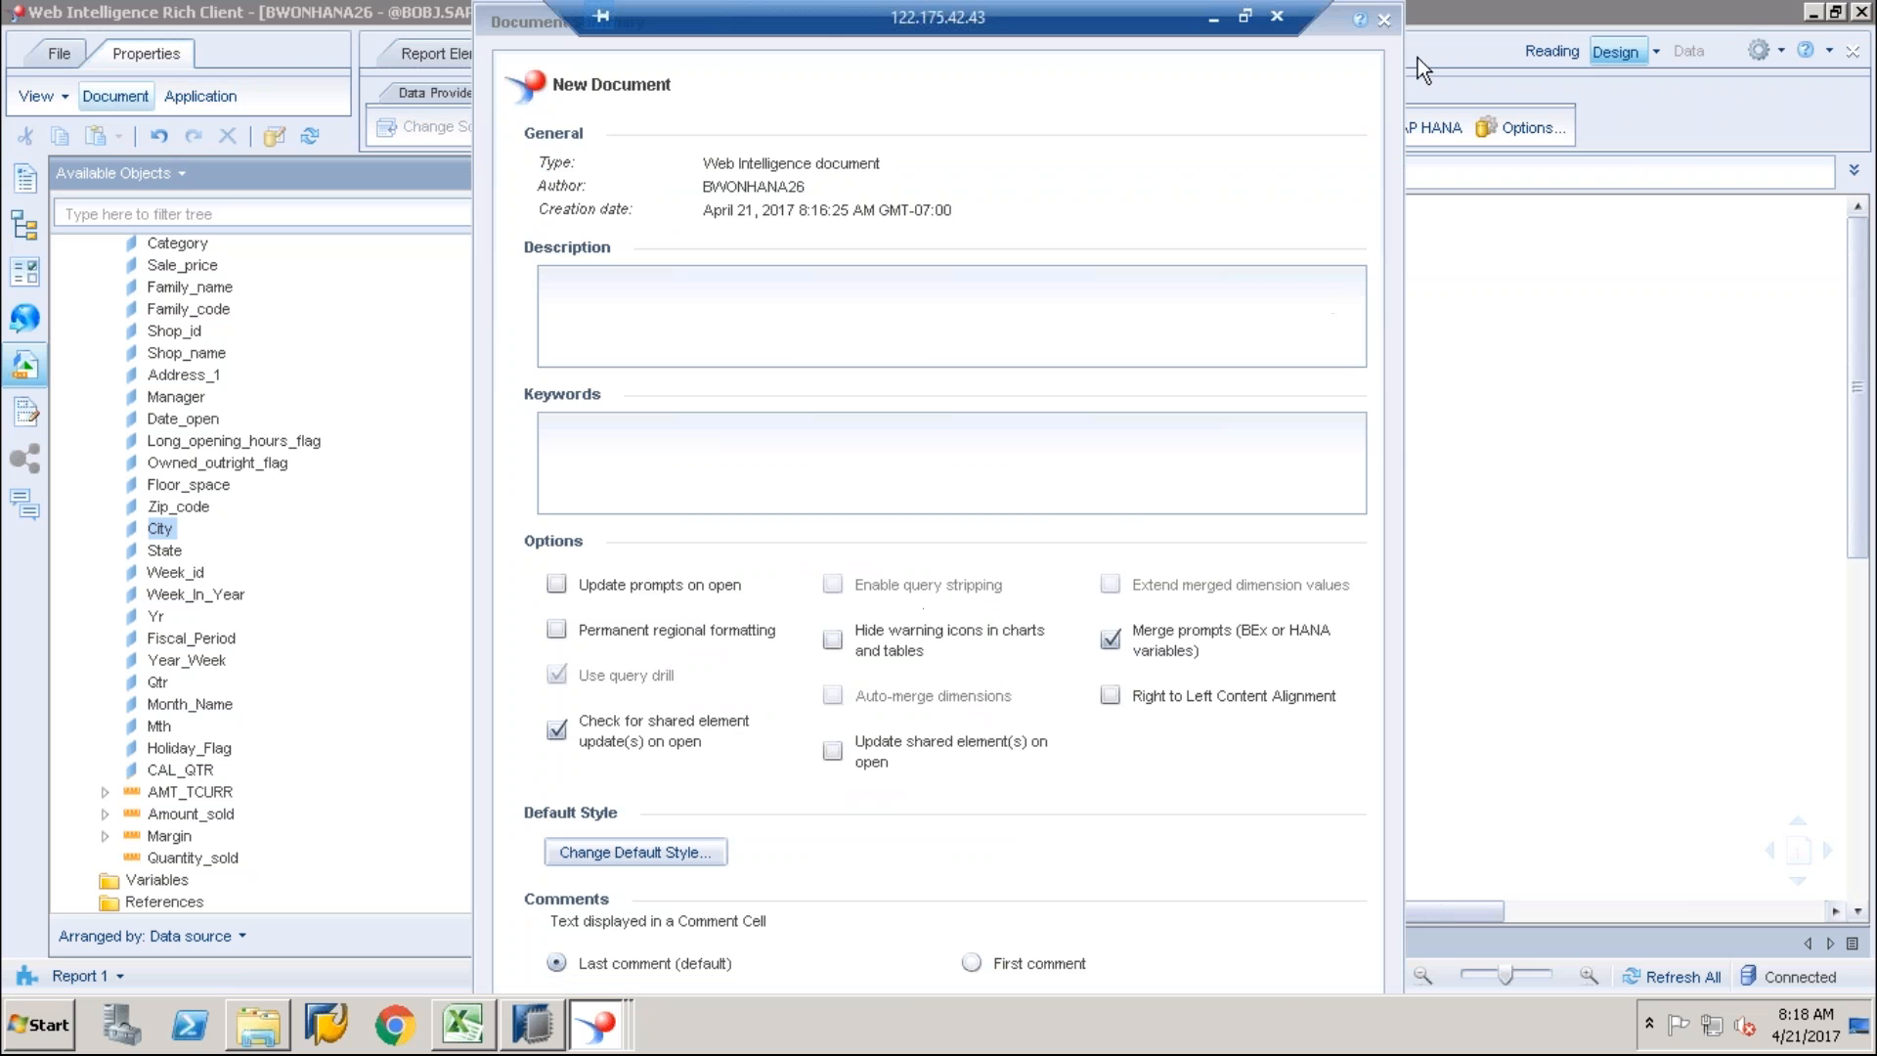
click(1383, 20)
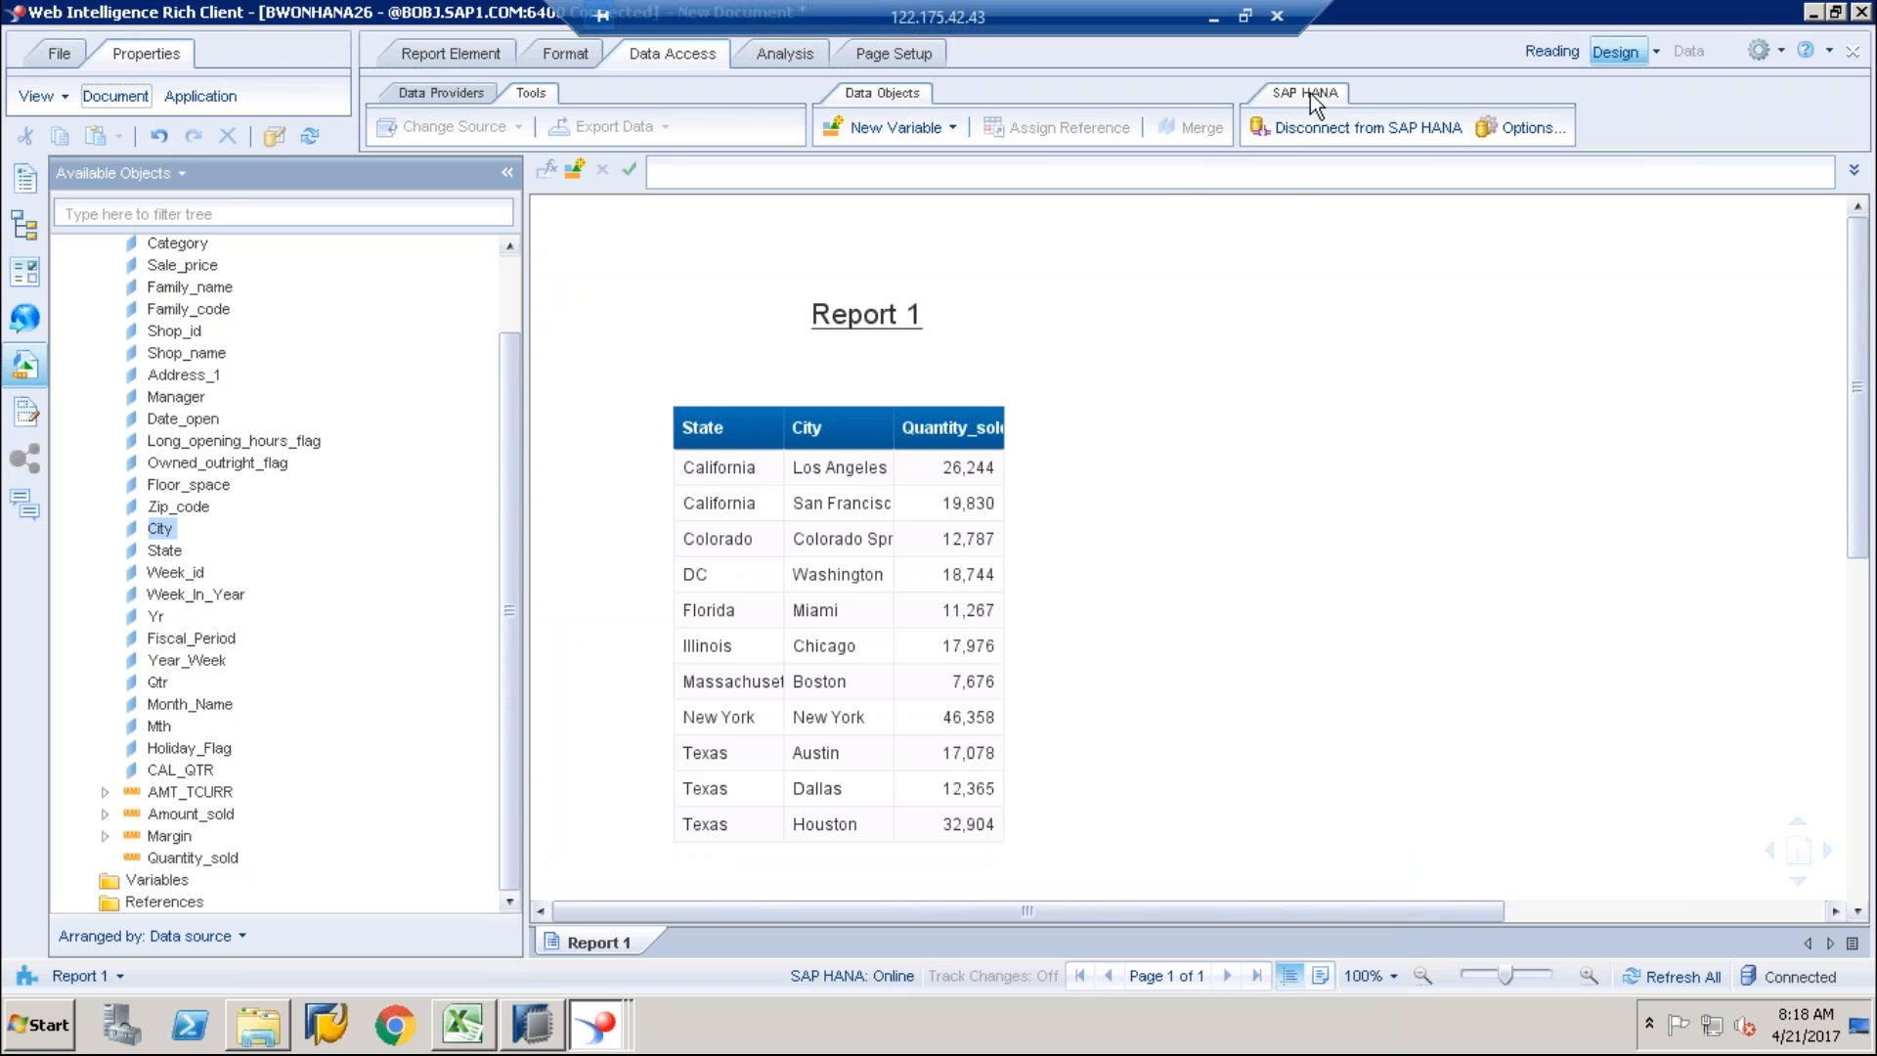
Step: Disconnect the document from SAP HANA Online and open its query for editing
click(1334, 132)
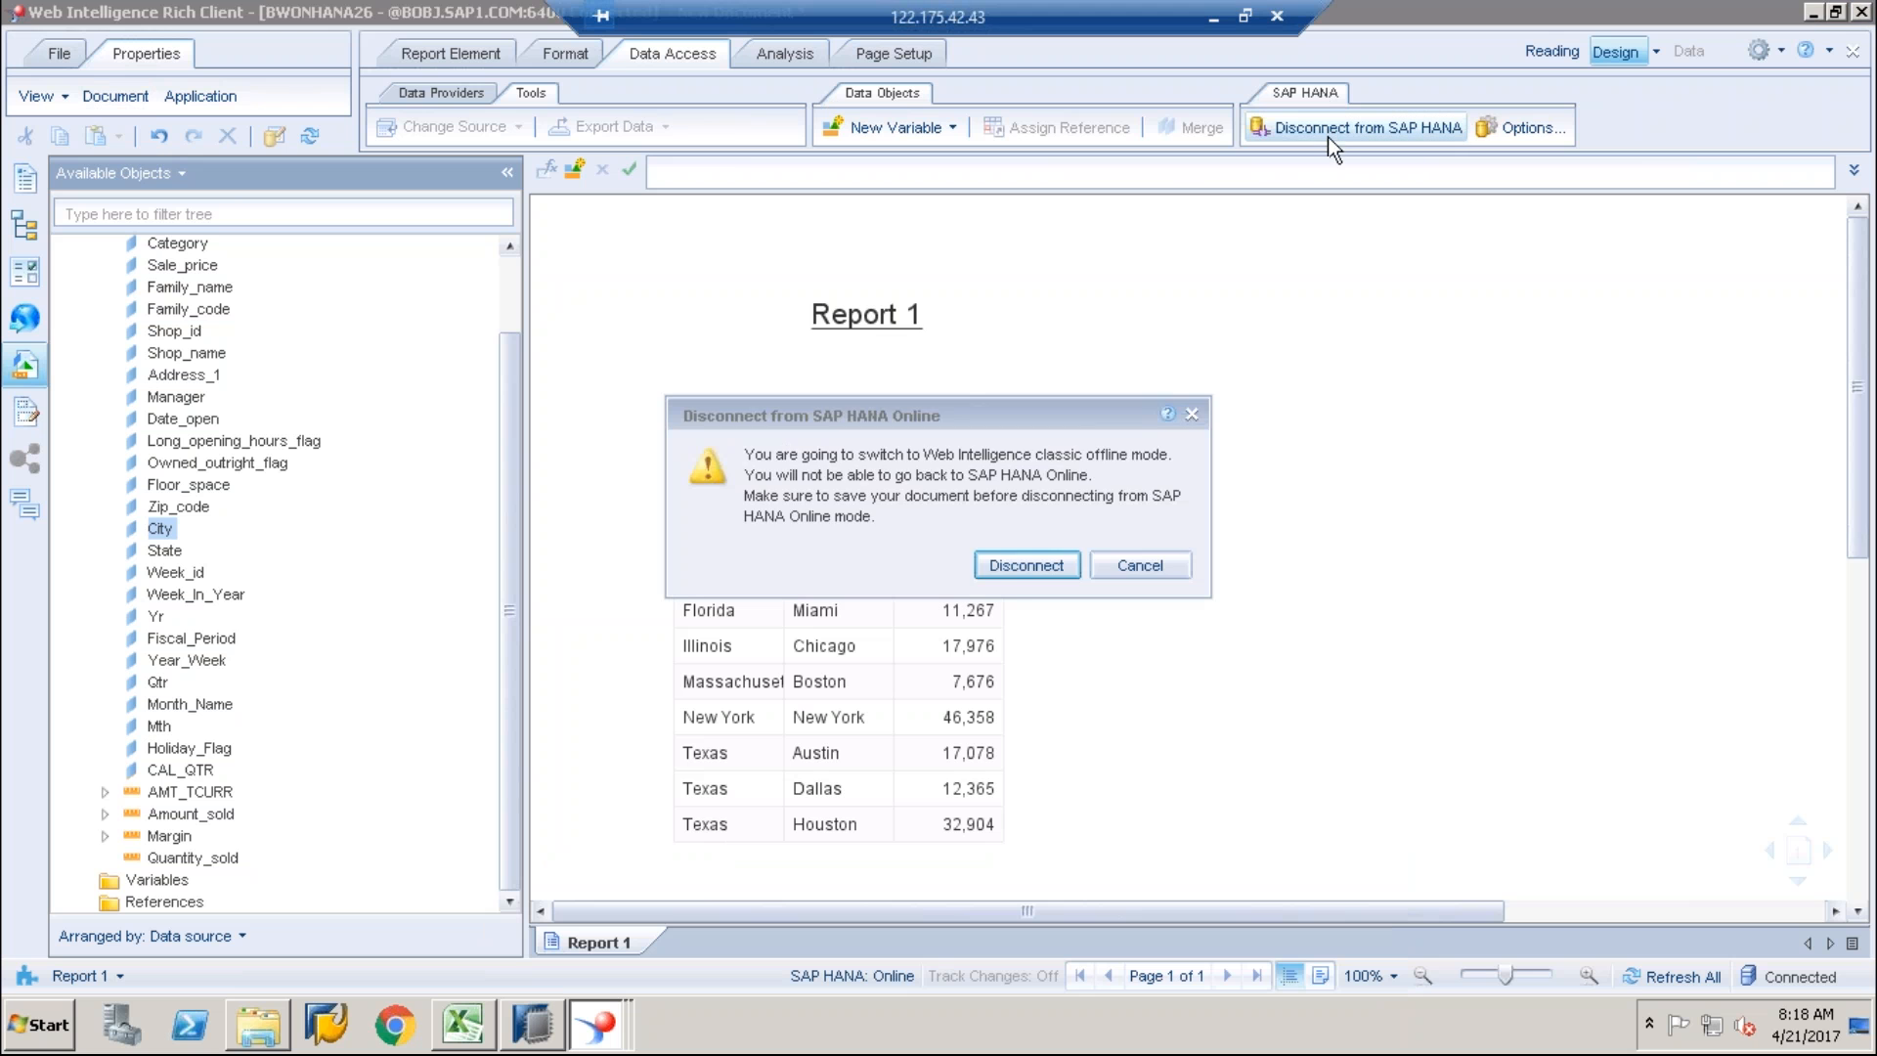
click(1005, 570)
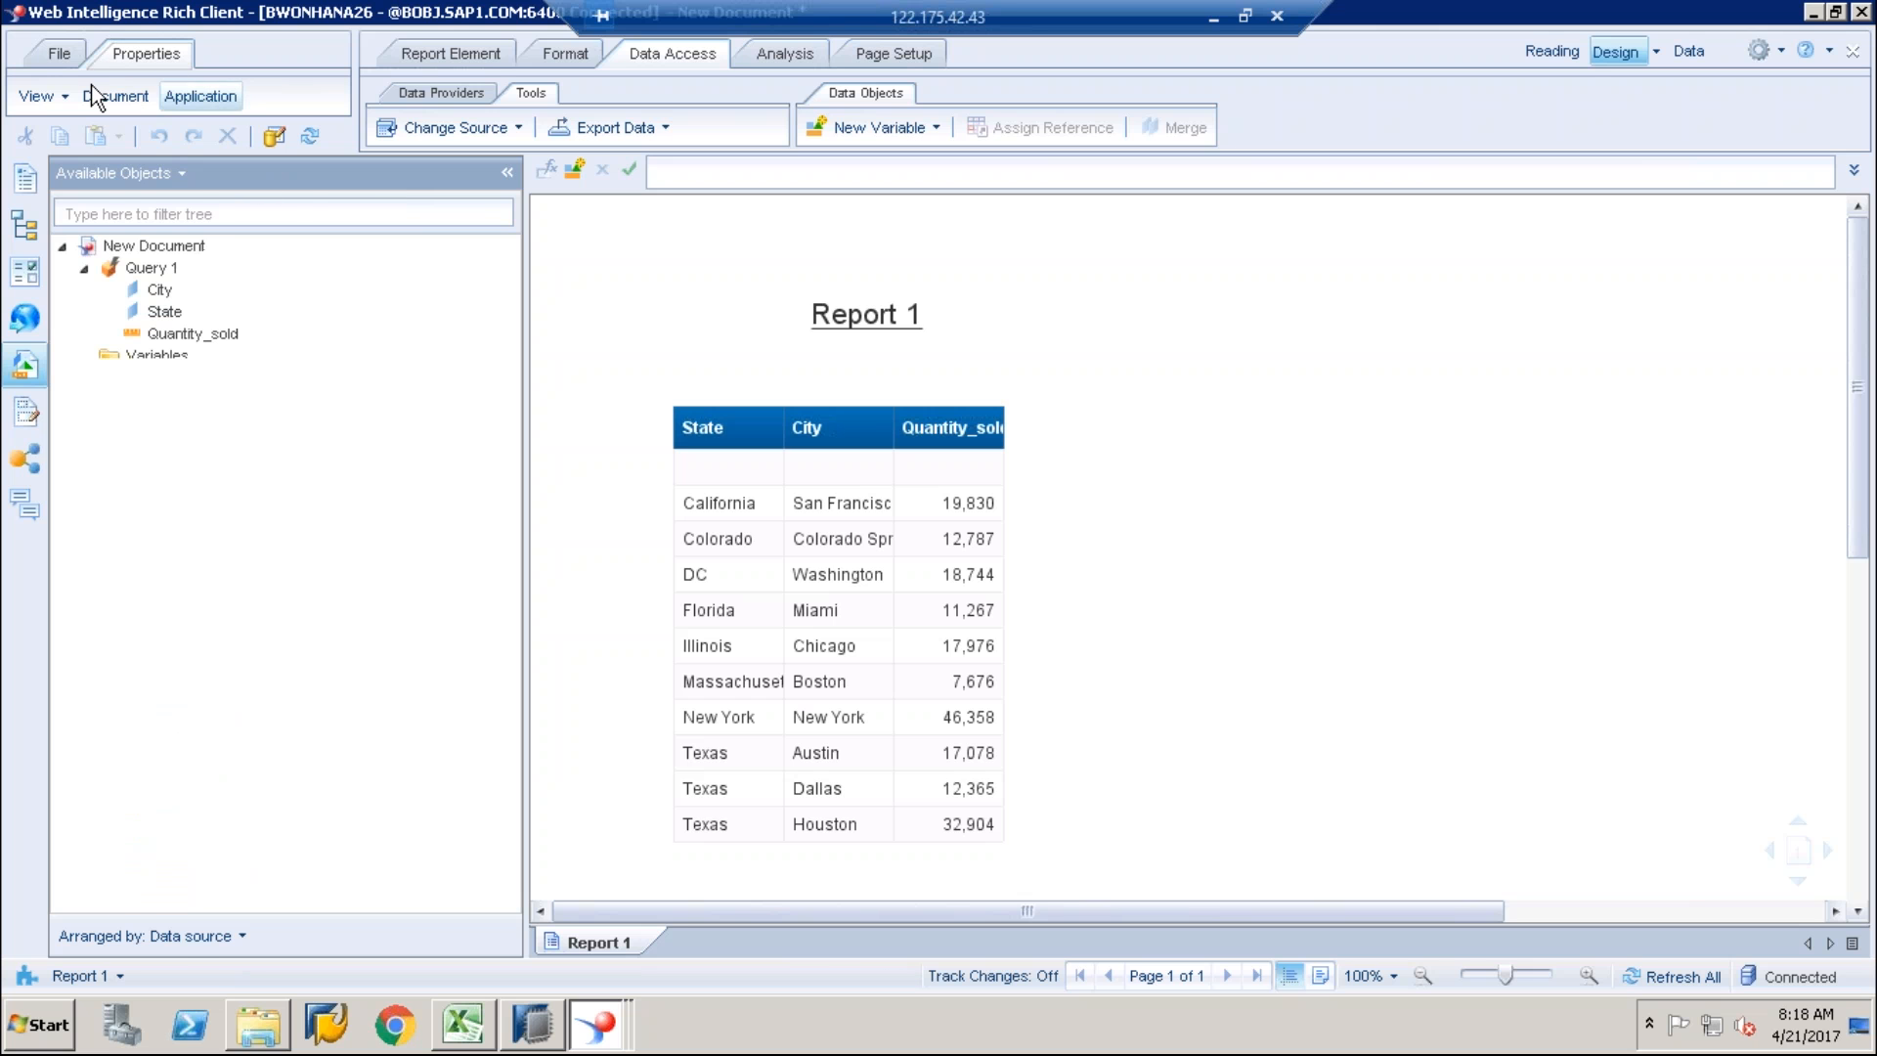
click(59, 53)
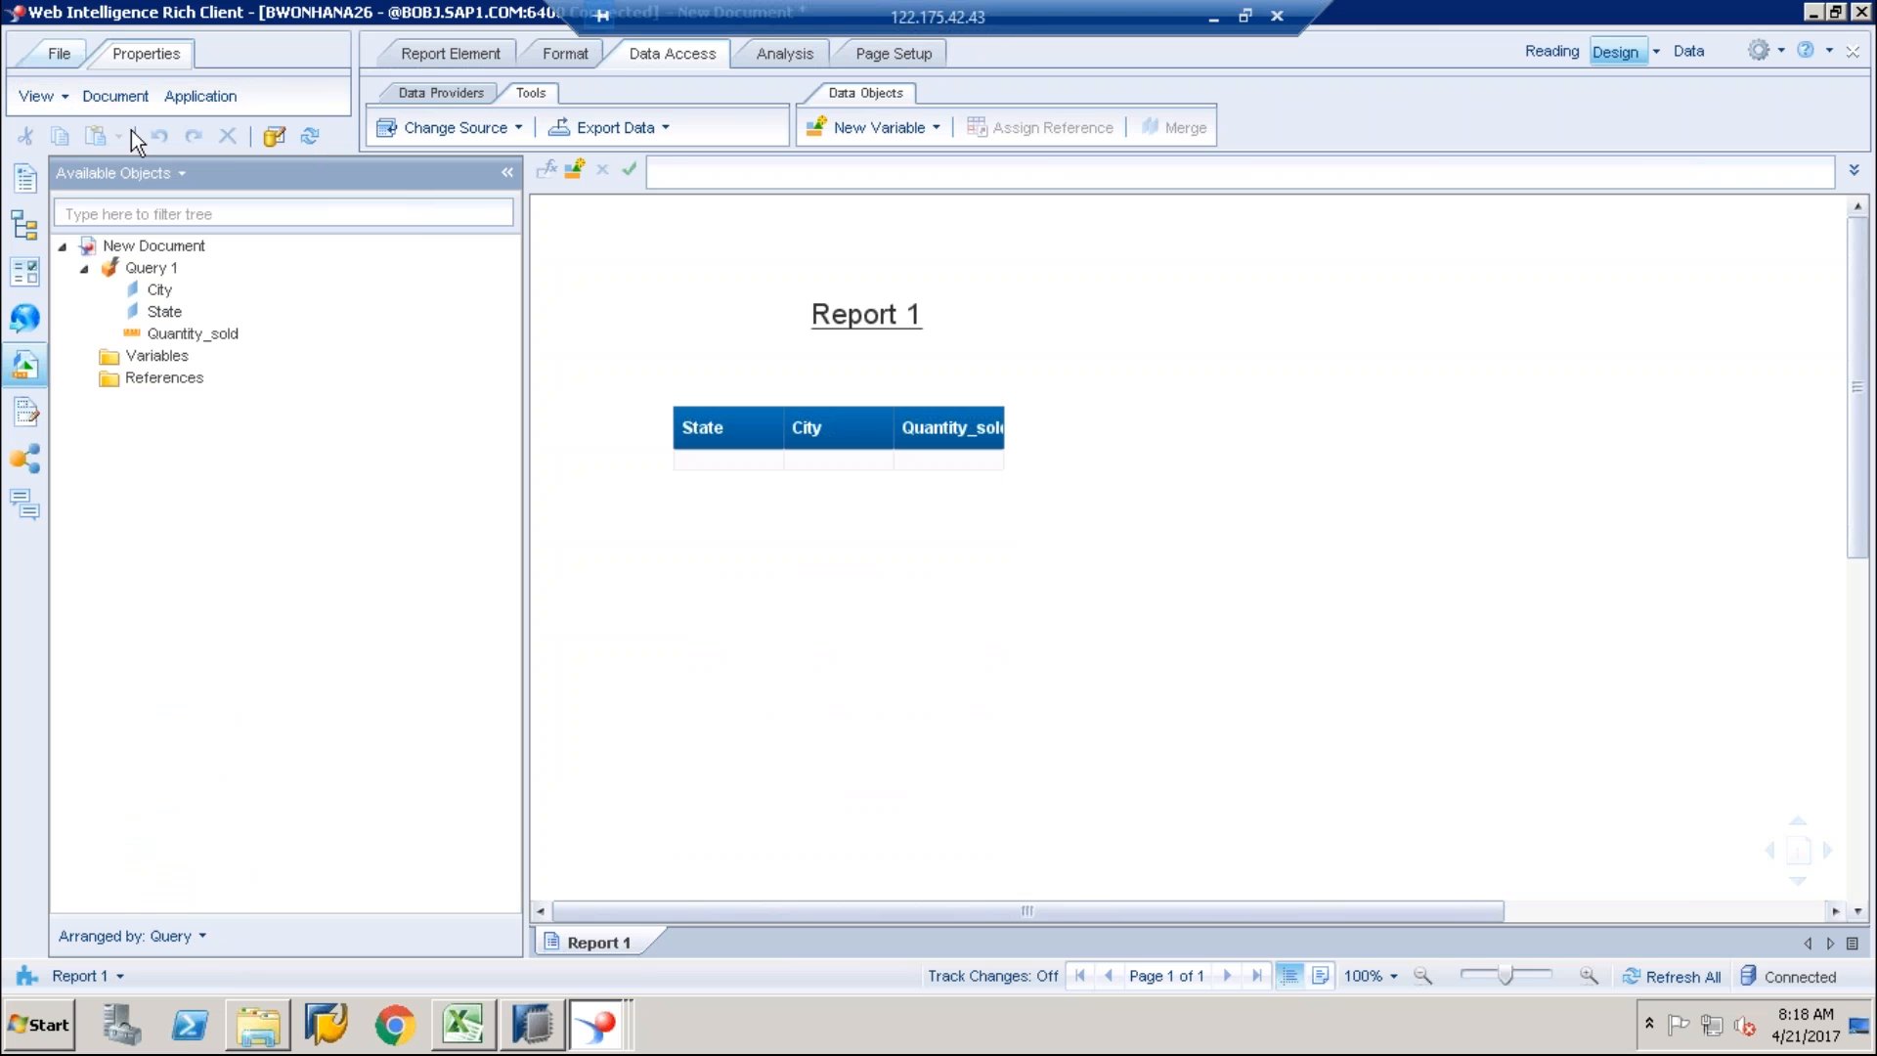
click(276, 139)
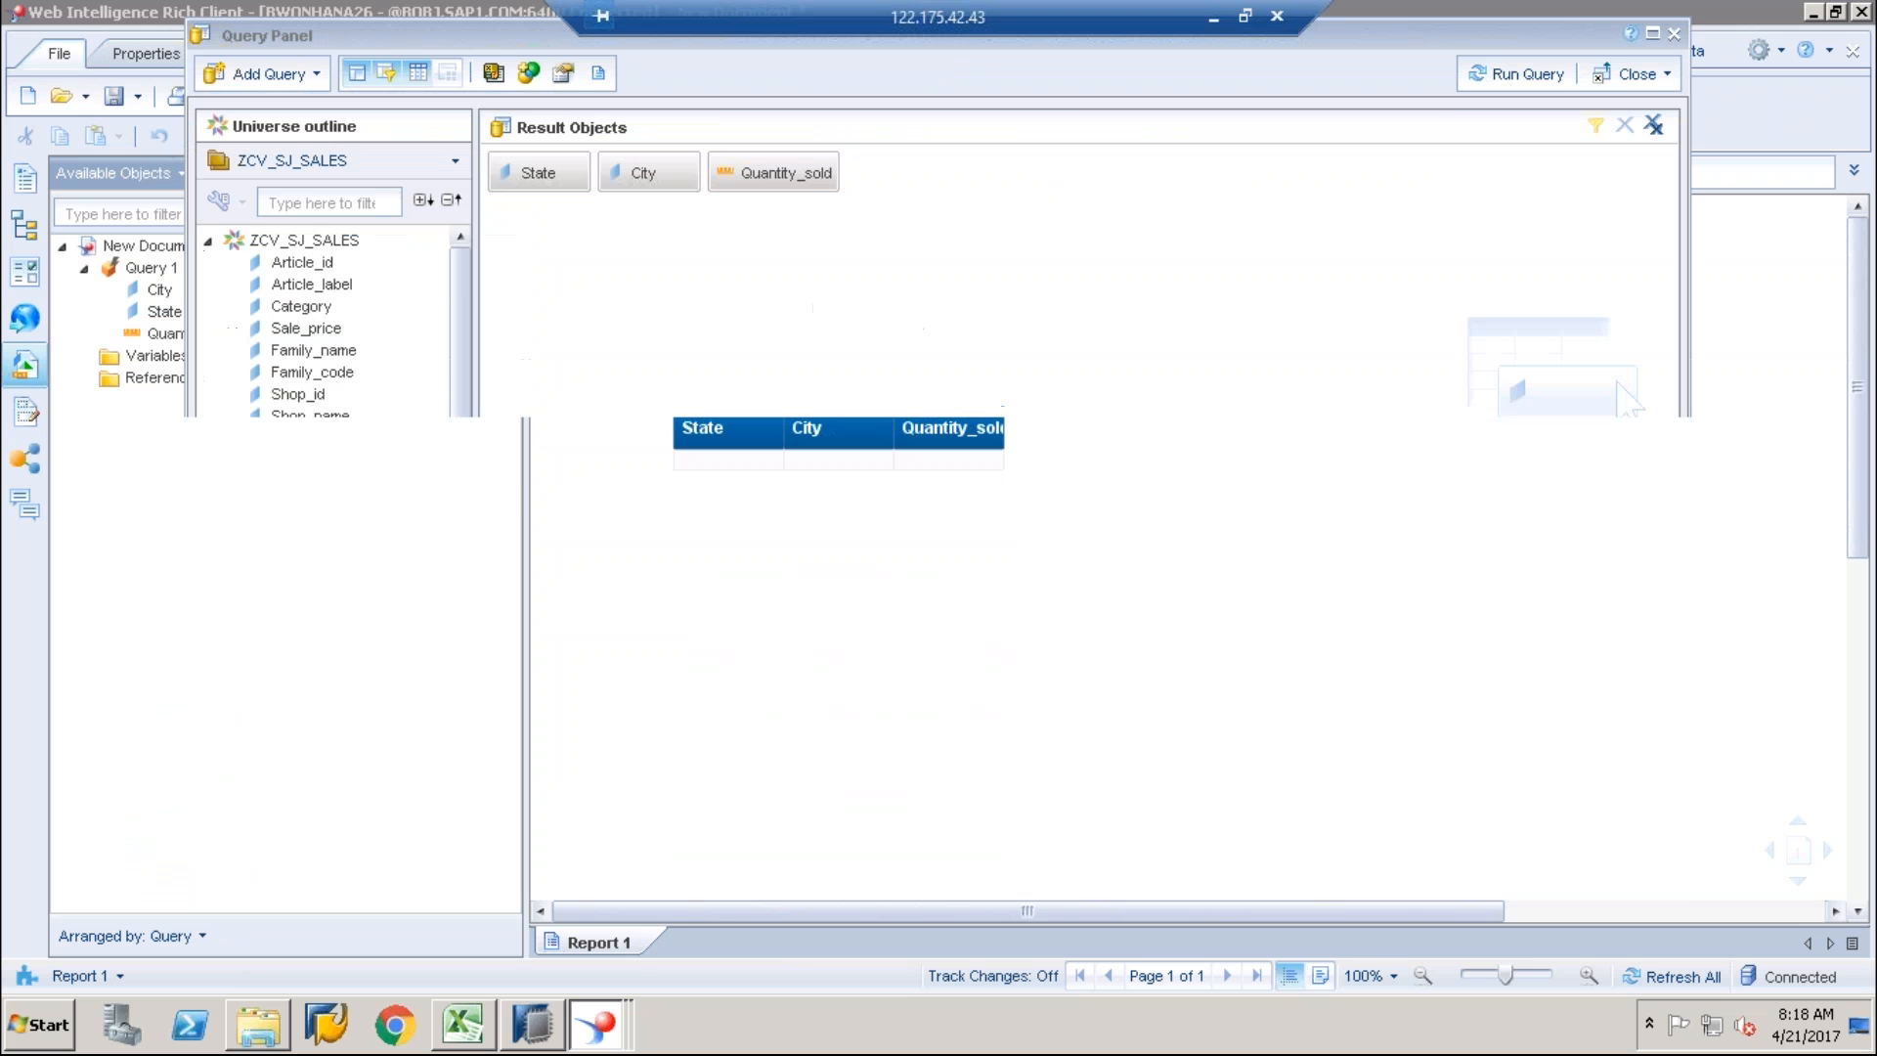
Step: Minimize the remote session and display slide 2 with the HANA Direct and HANA online diagram in PowerPoint
click(1213, 16)
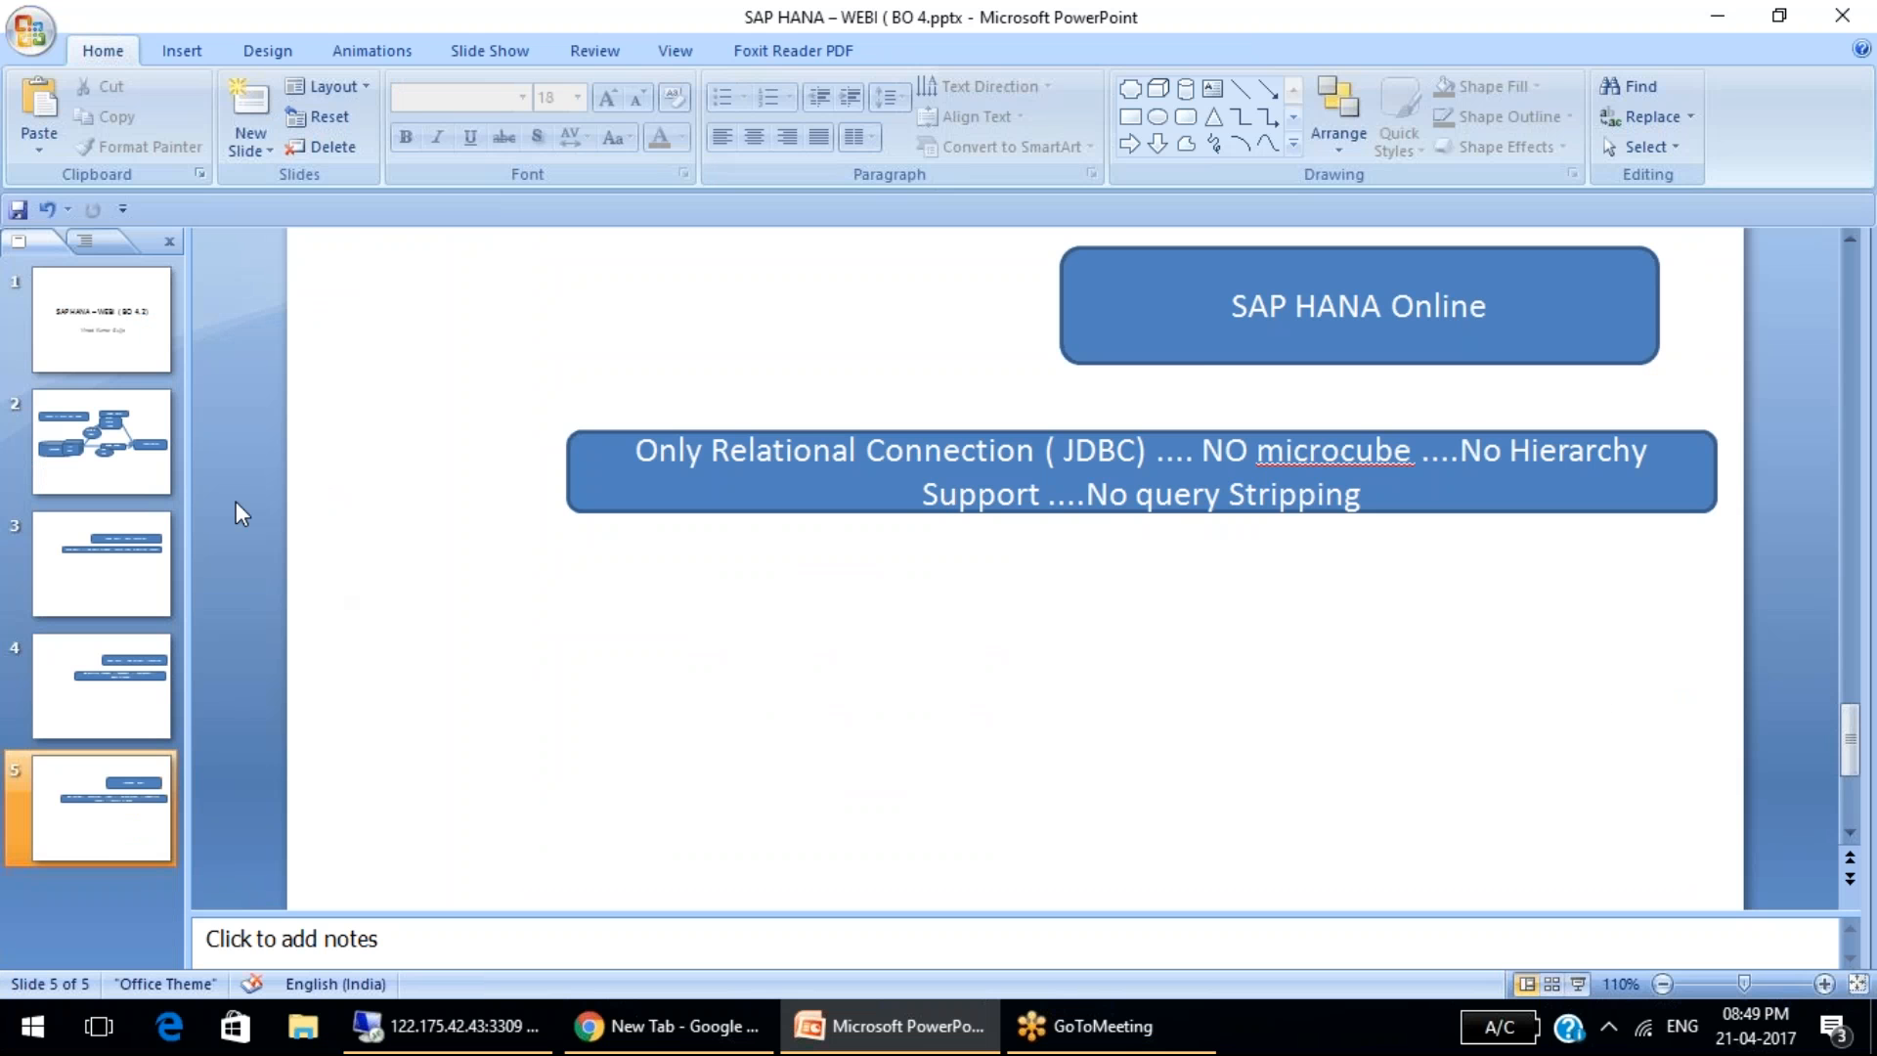
click(143, 442)
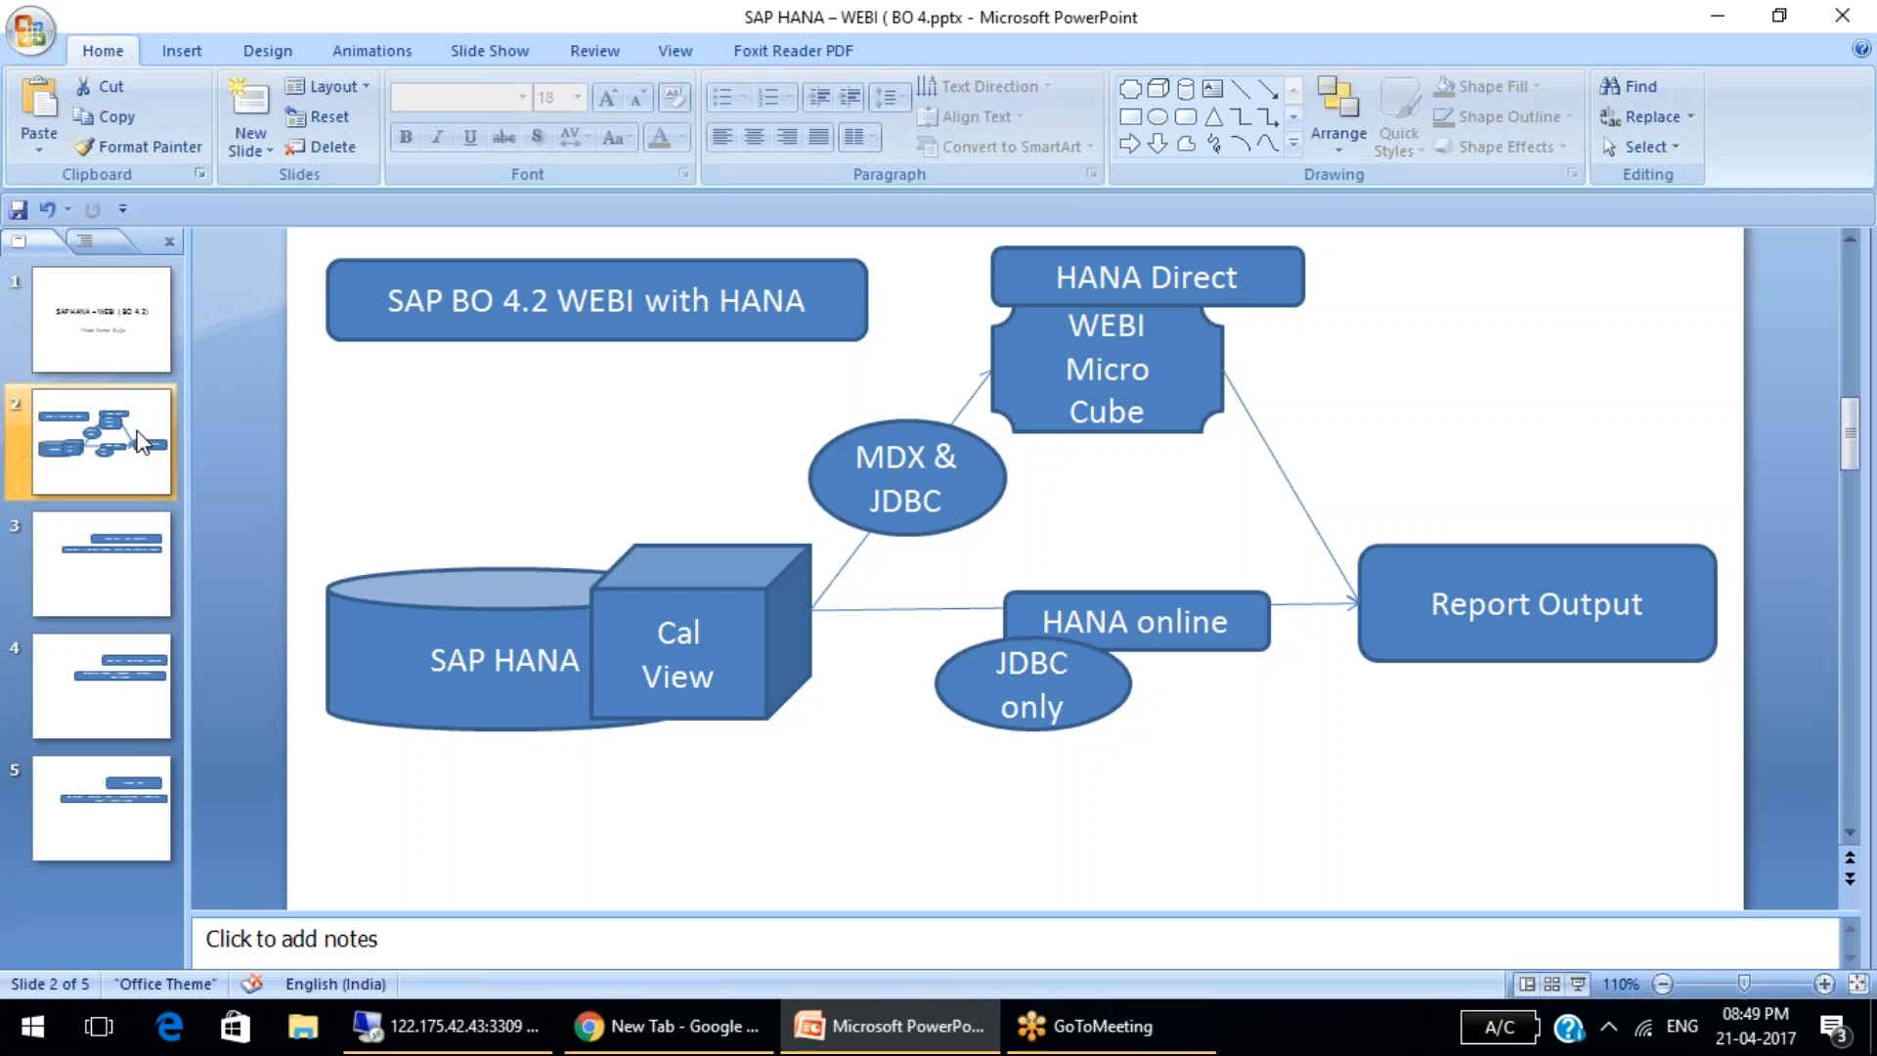